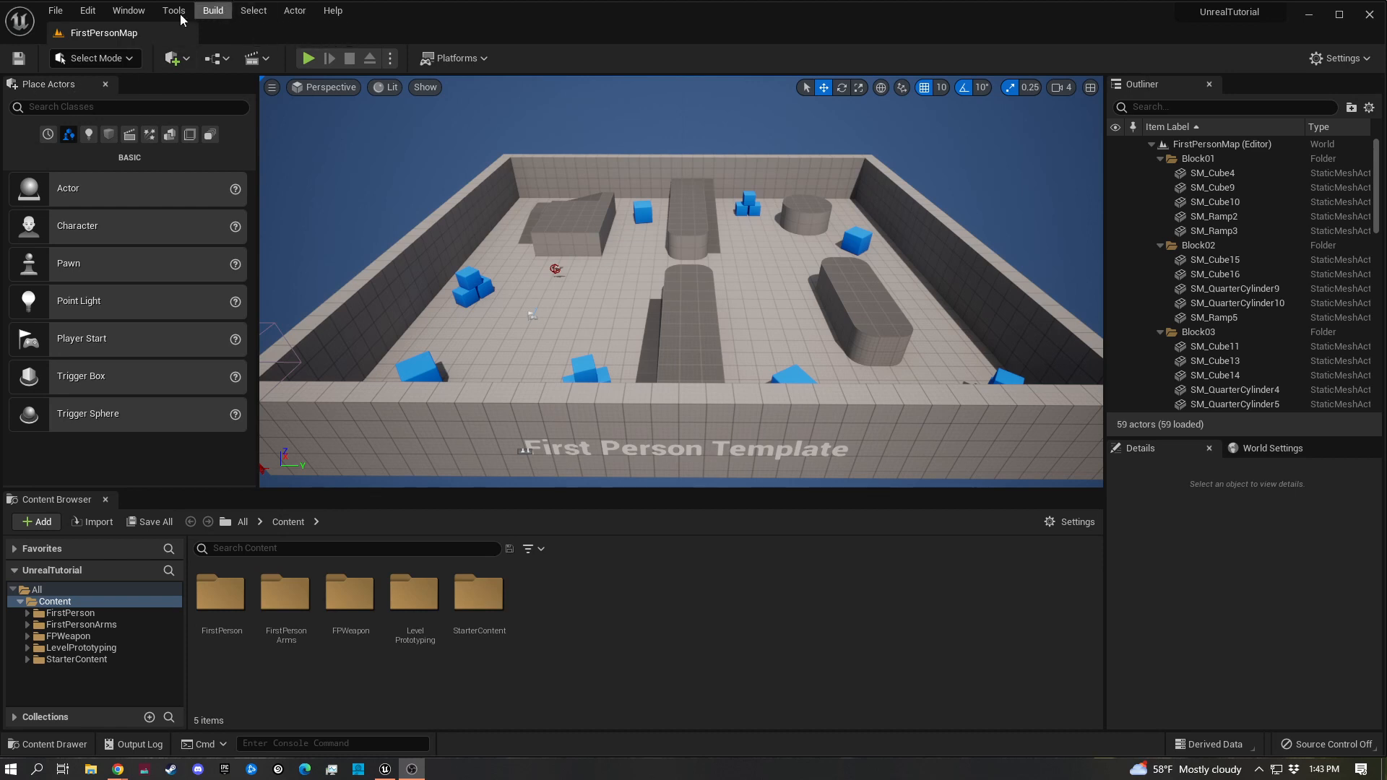
Check which editor panels are enabled, including the Details and Content Browser instances
click(131, 14)
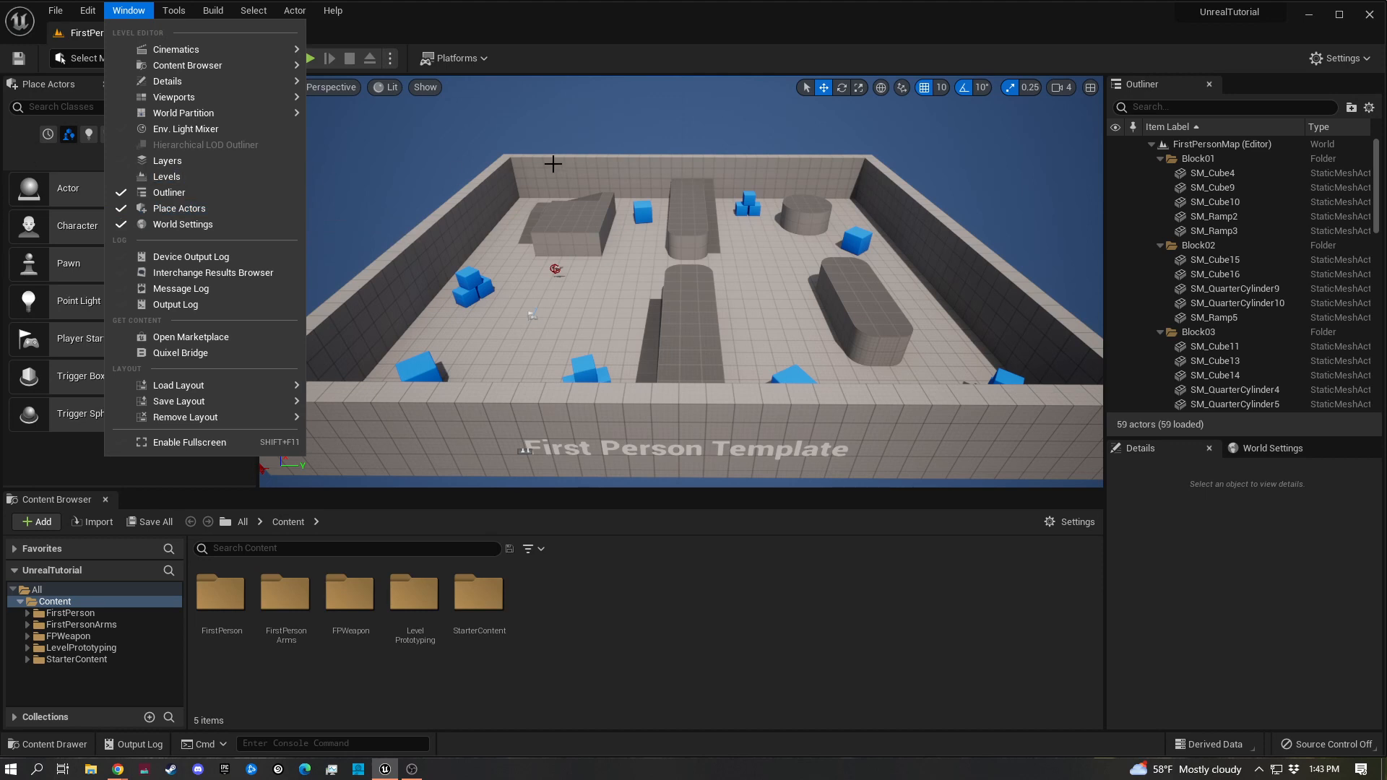
click(983, 30)
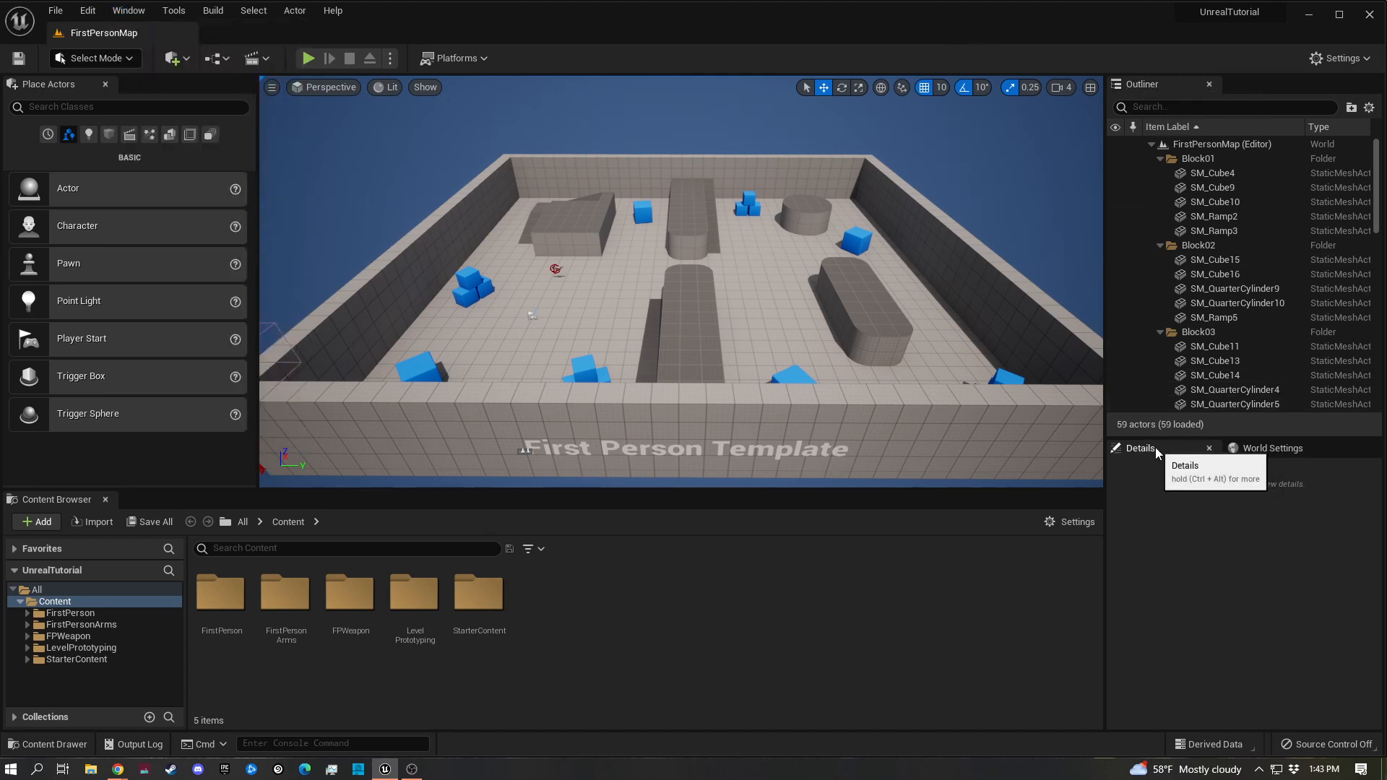
click(128, 11)
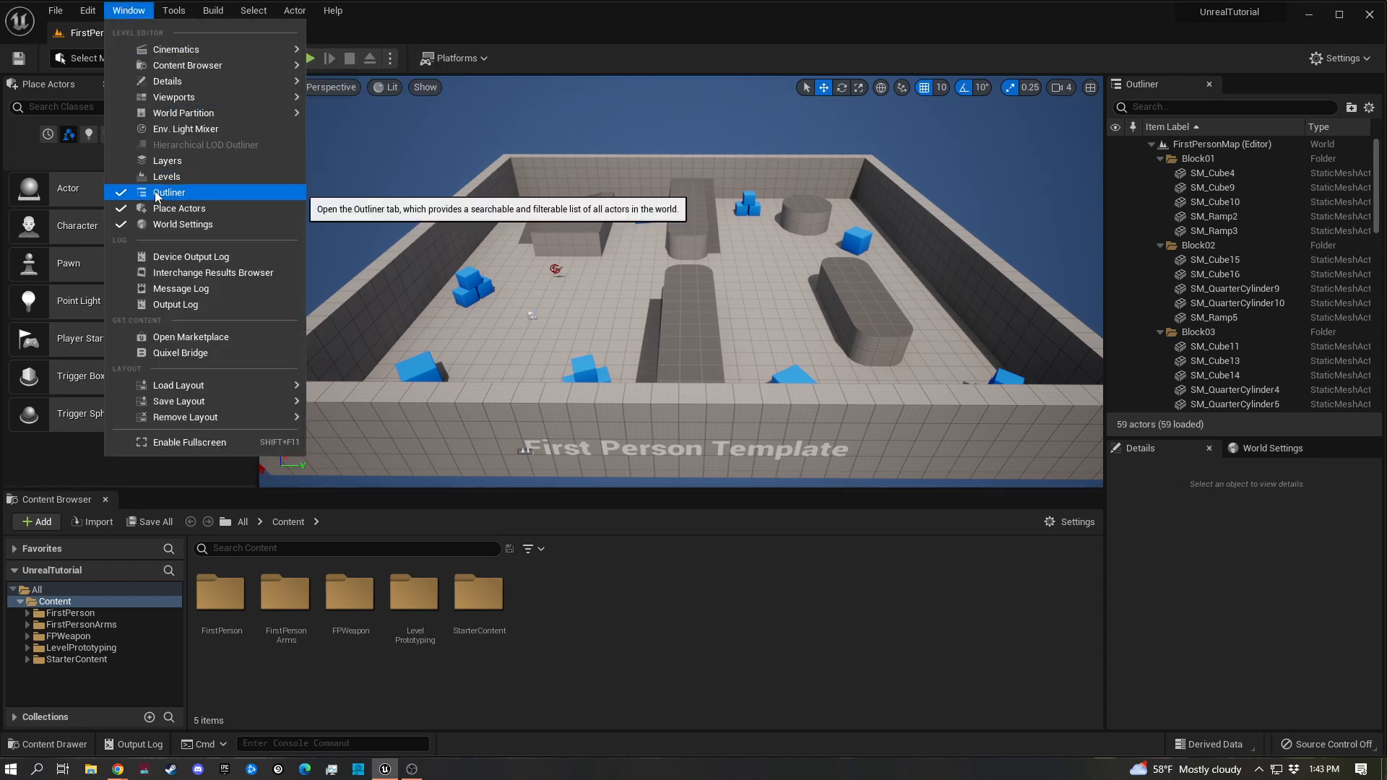
mouse_move(188, 81)
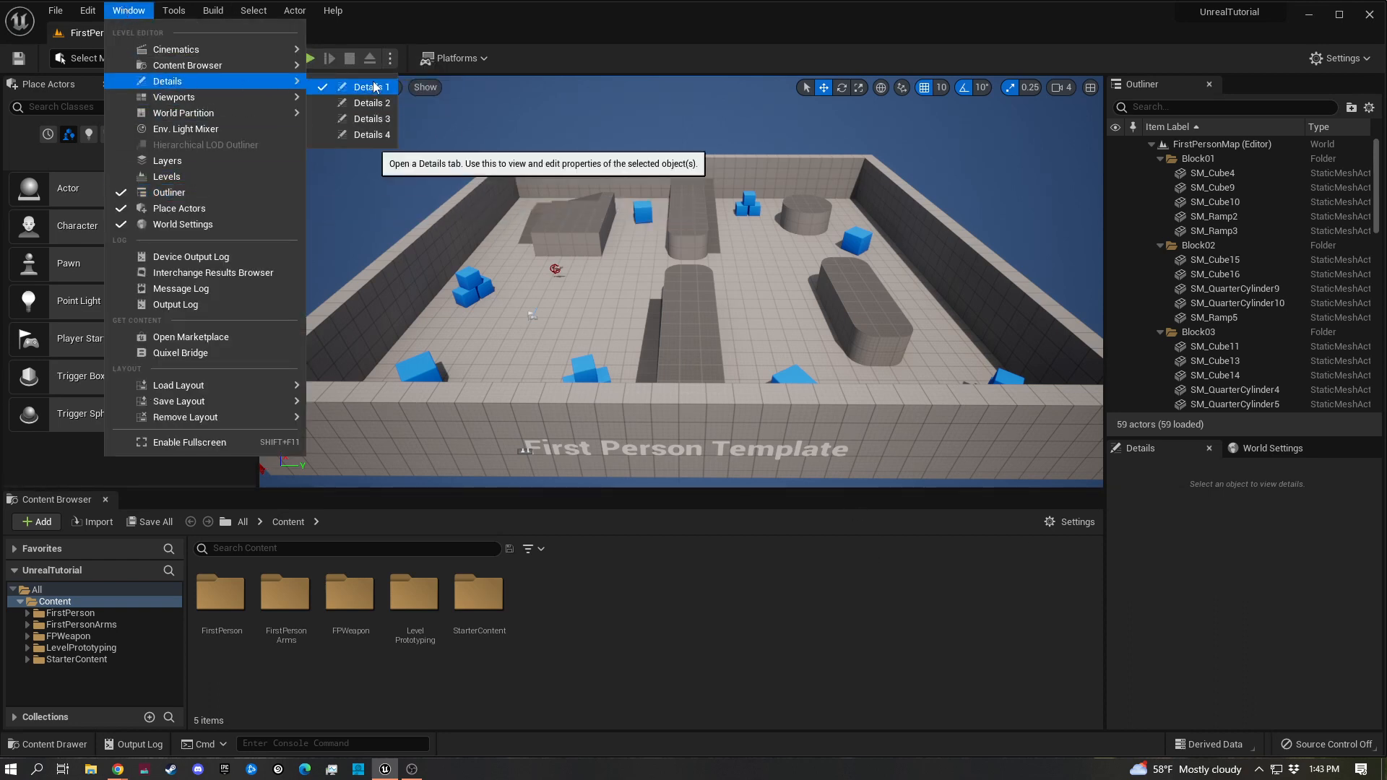
mouse_move(289, 65)
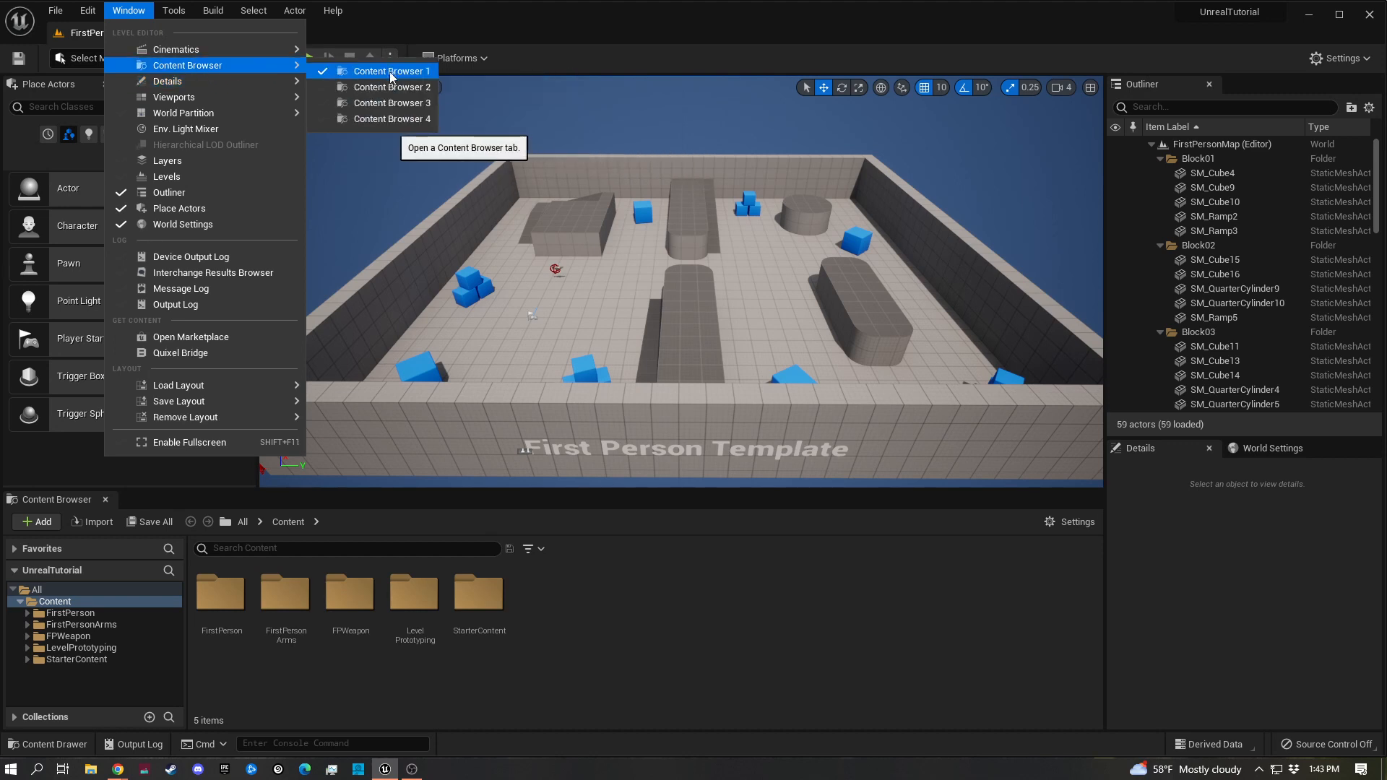
click(1196, 566)
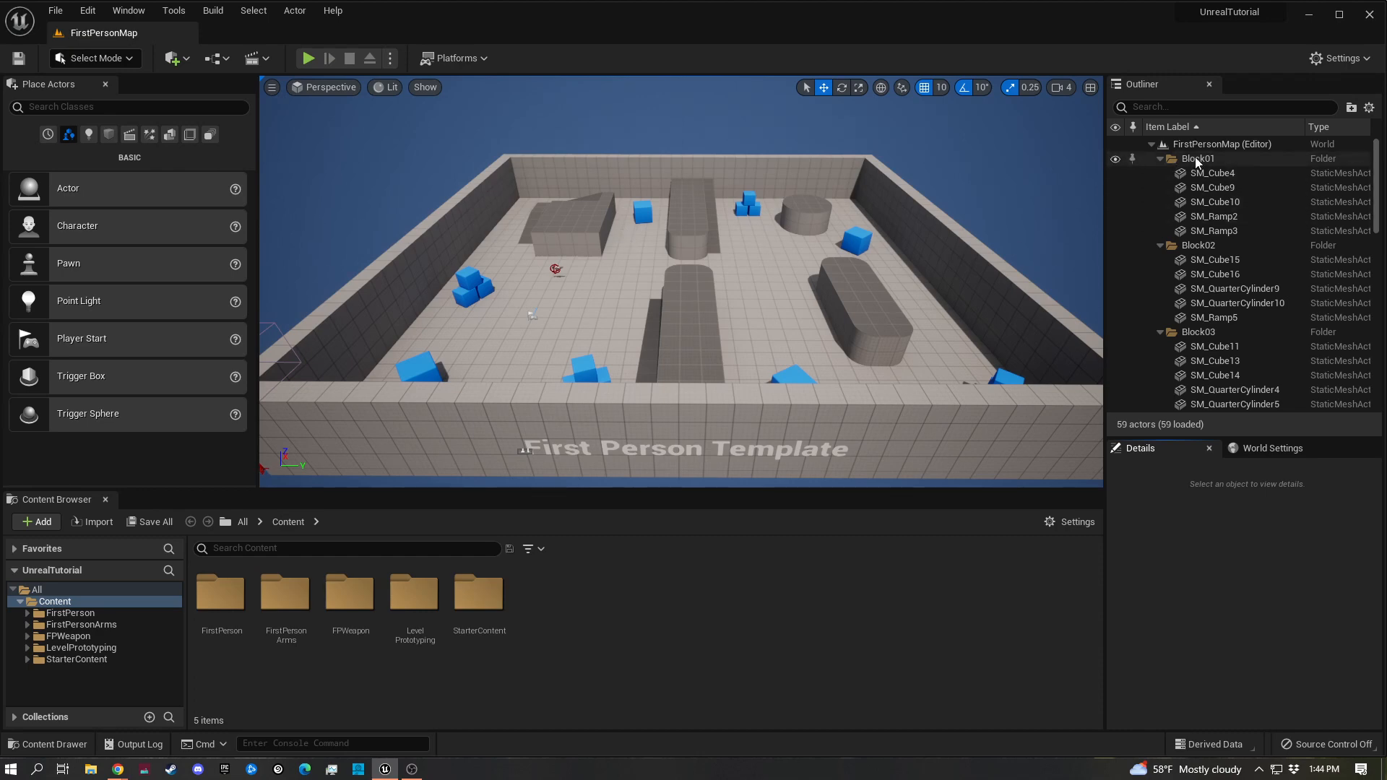
Remove the Block01 folder from the level's actor hierarchy
click(1168, 159)
click(1158, 159)
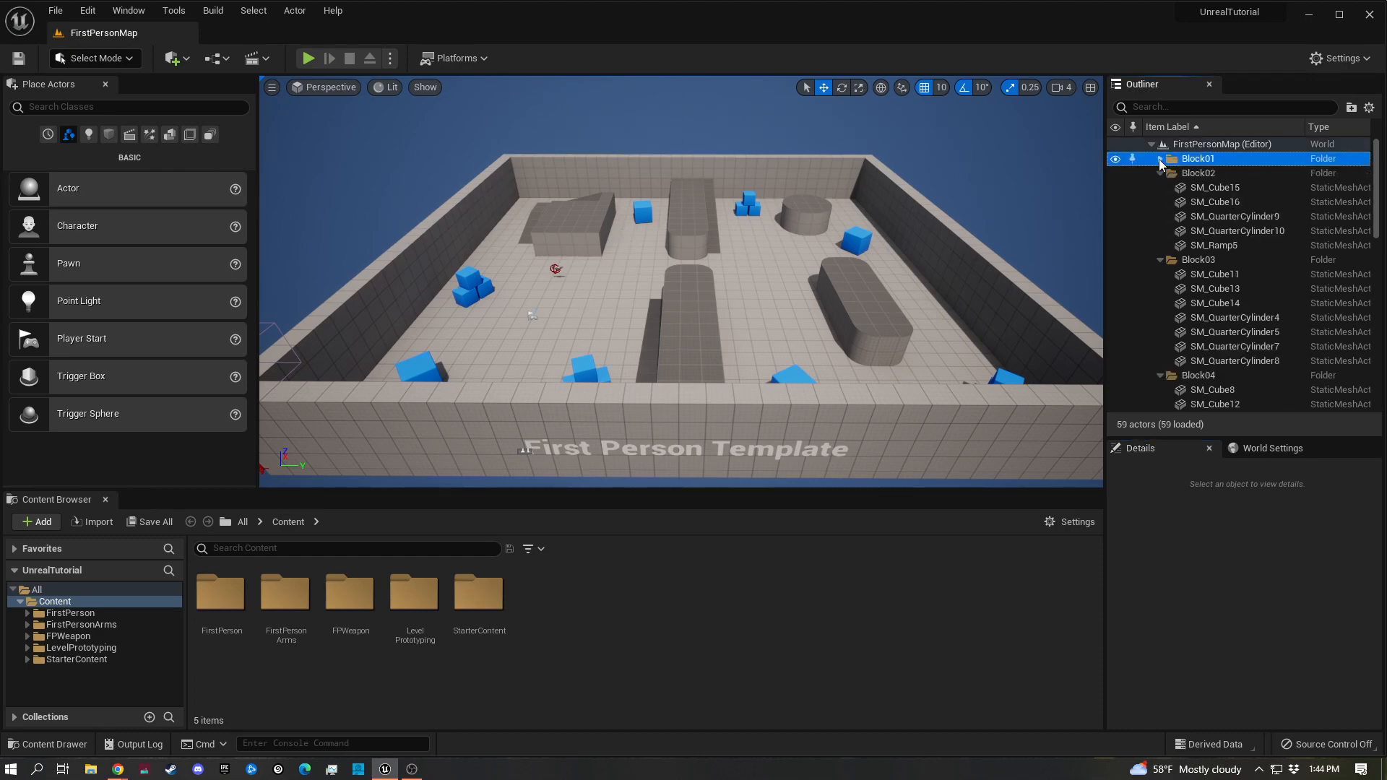
click(1159, 159)
click(1205, 174)
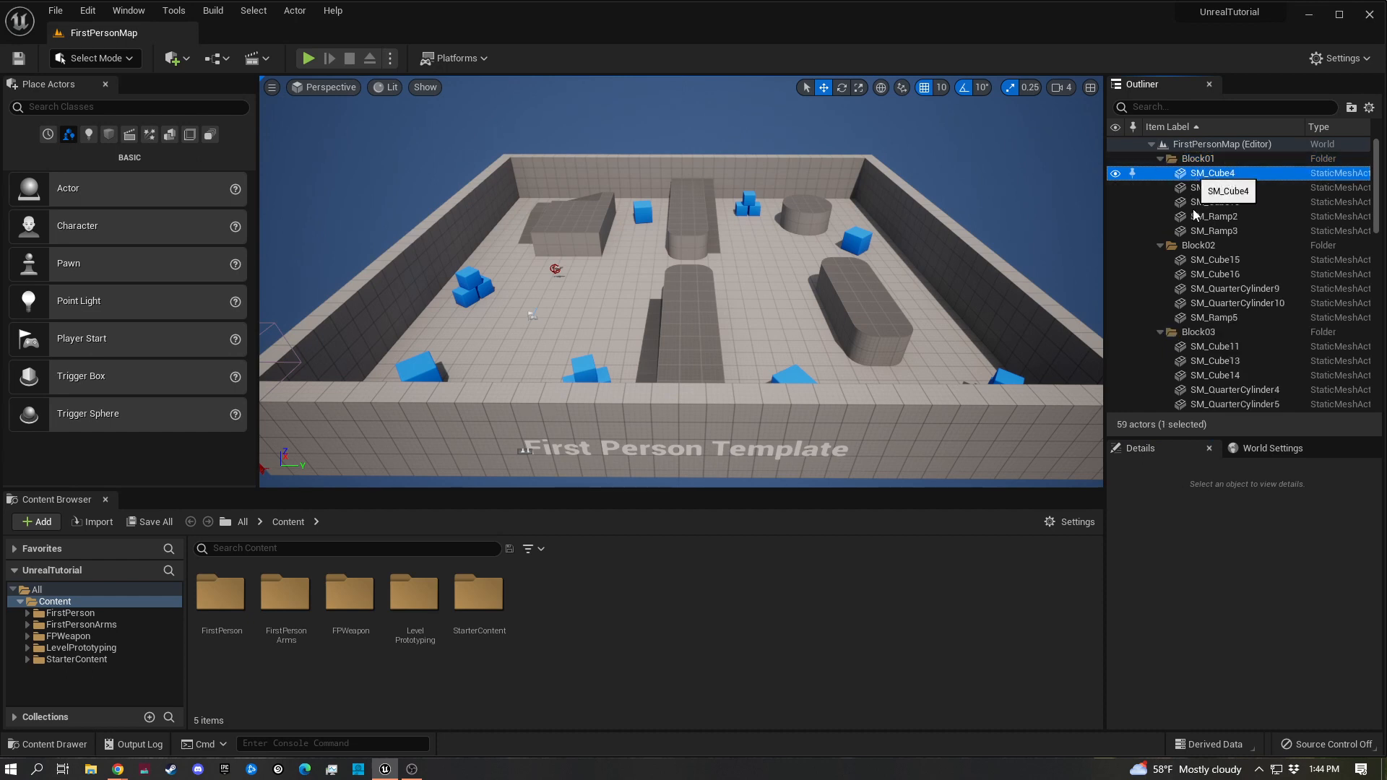
shift+click(1197, 230)
click(1188, 160)
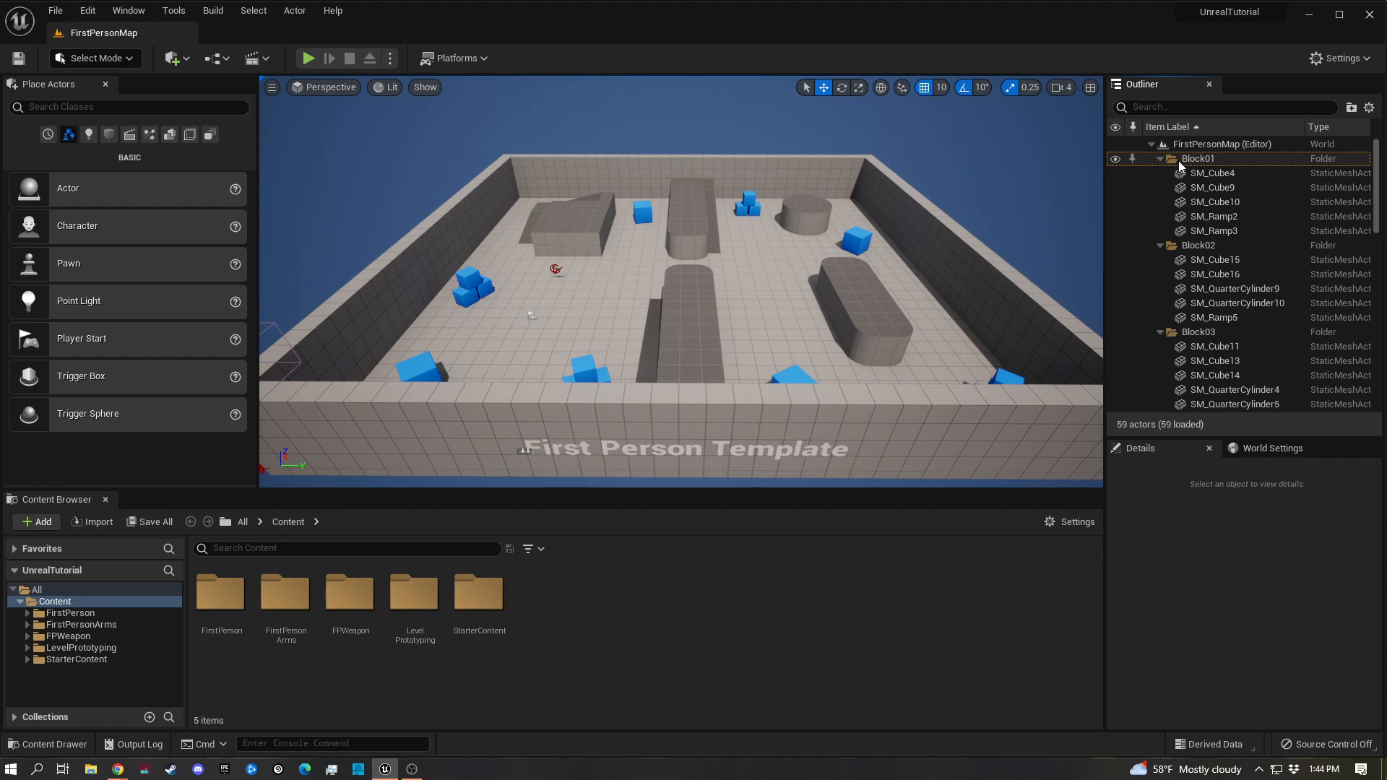
Delete the ungrouped actors SM_Cube4, SM_Cube9, SM_Cube10, SM_Ramp2 and SM_Ramp3 from the level
scroll(1214, 253, down, 5)
scroll(1214, 253, down, 10)
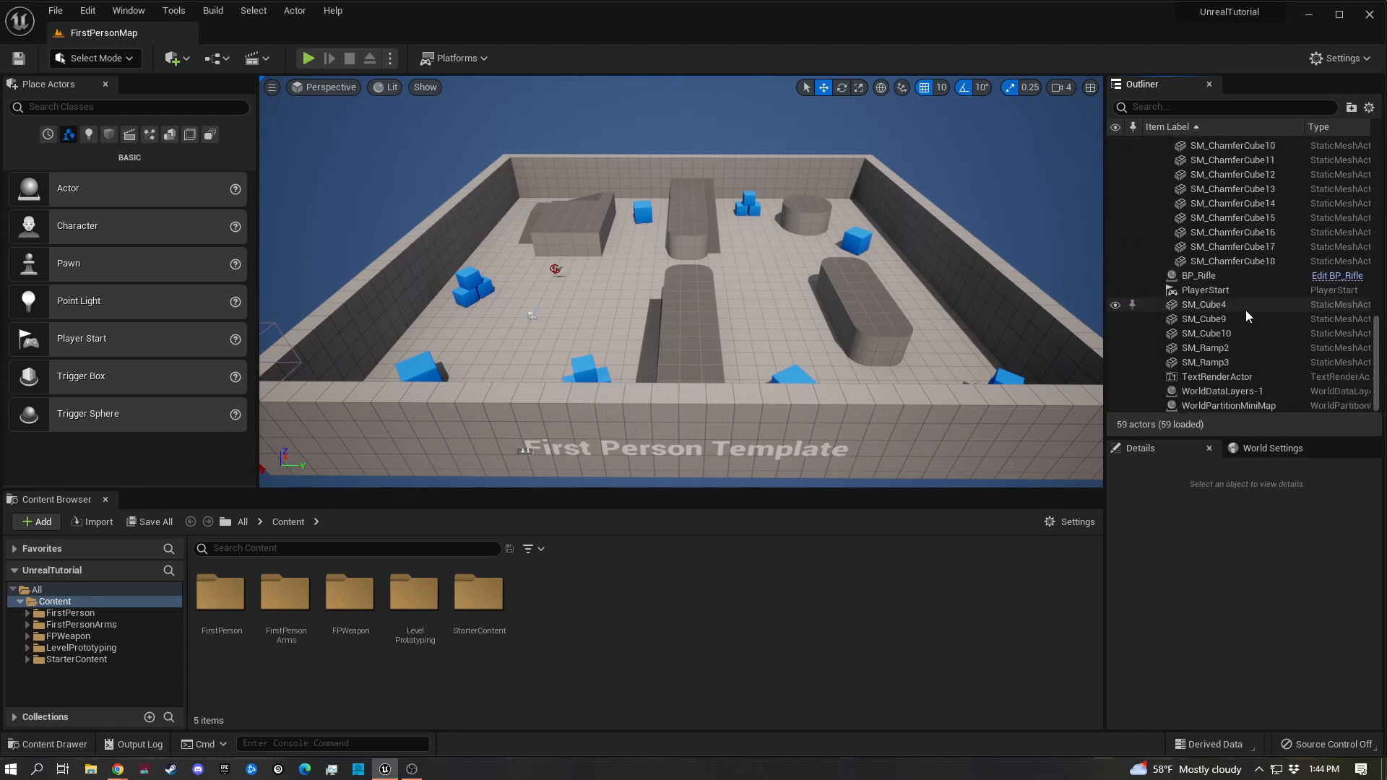
click(1246, 309)
shift+click(1191, 365)
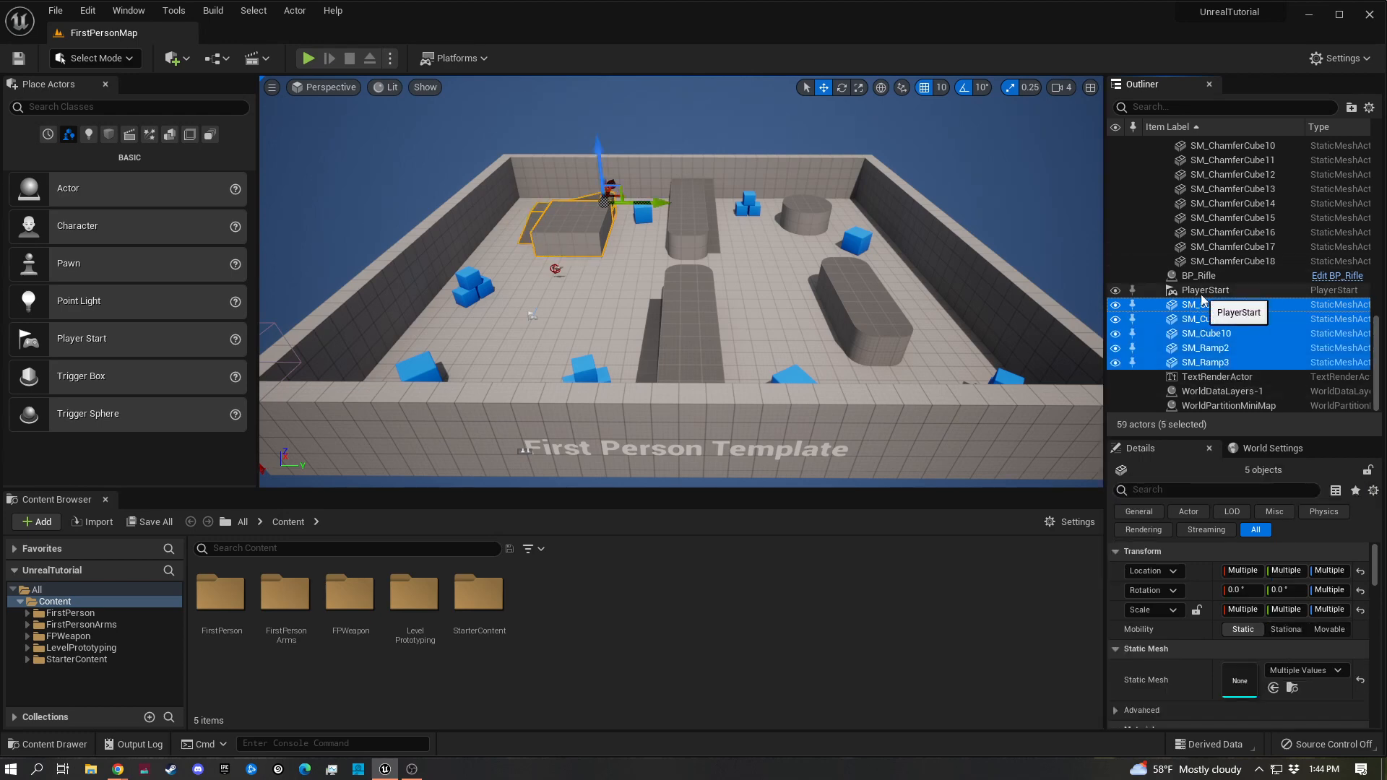
key(Delete)
Delete all actors in the Block02 folder, from SM_Cube15 through SM_Ramp5
scroll(1242, 171, up, 5)
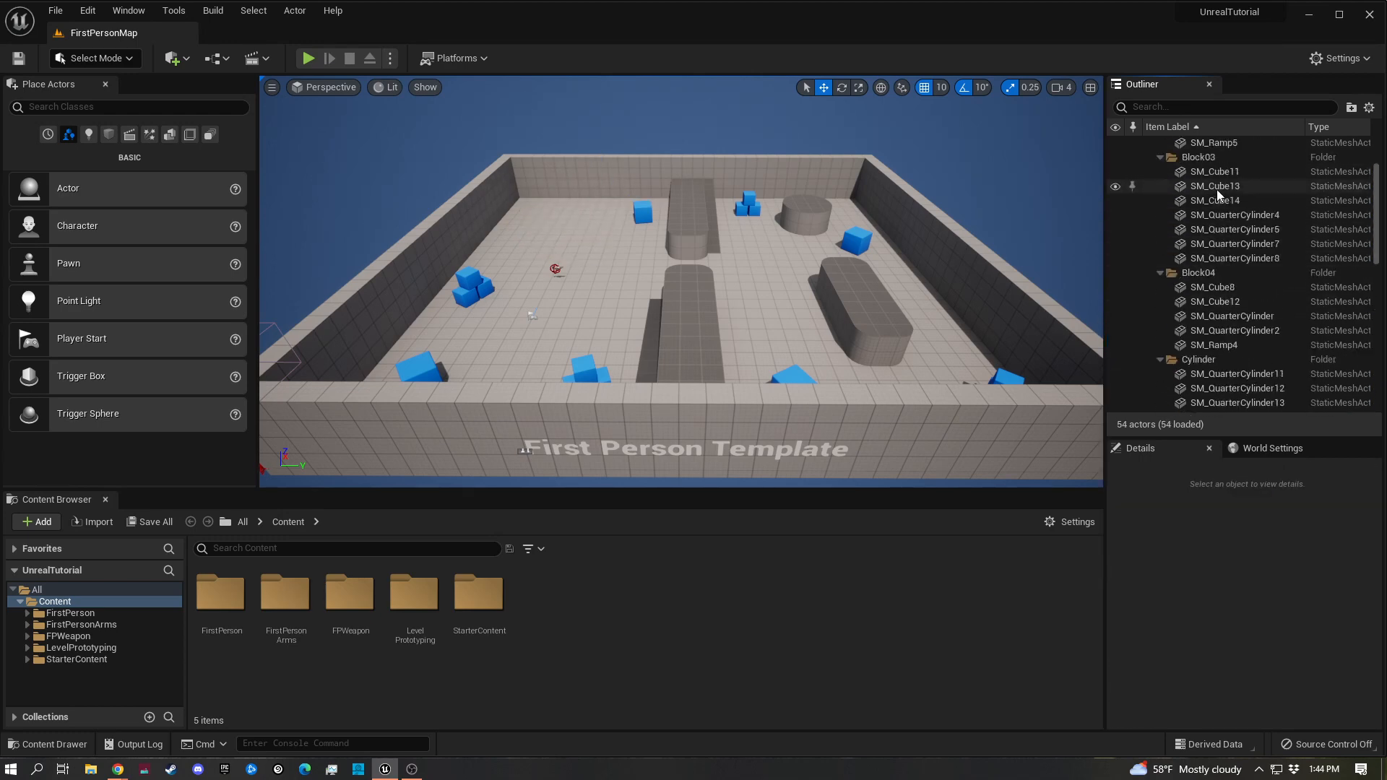
scroll(1216, 189, up, 3)
click(1216, 173)
shift+click(1220, 230)
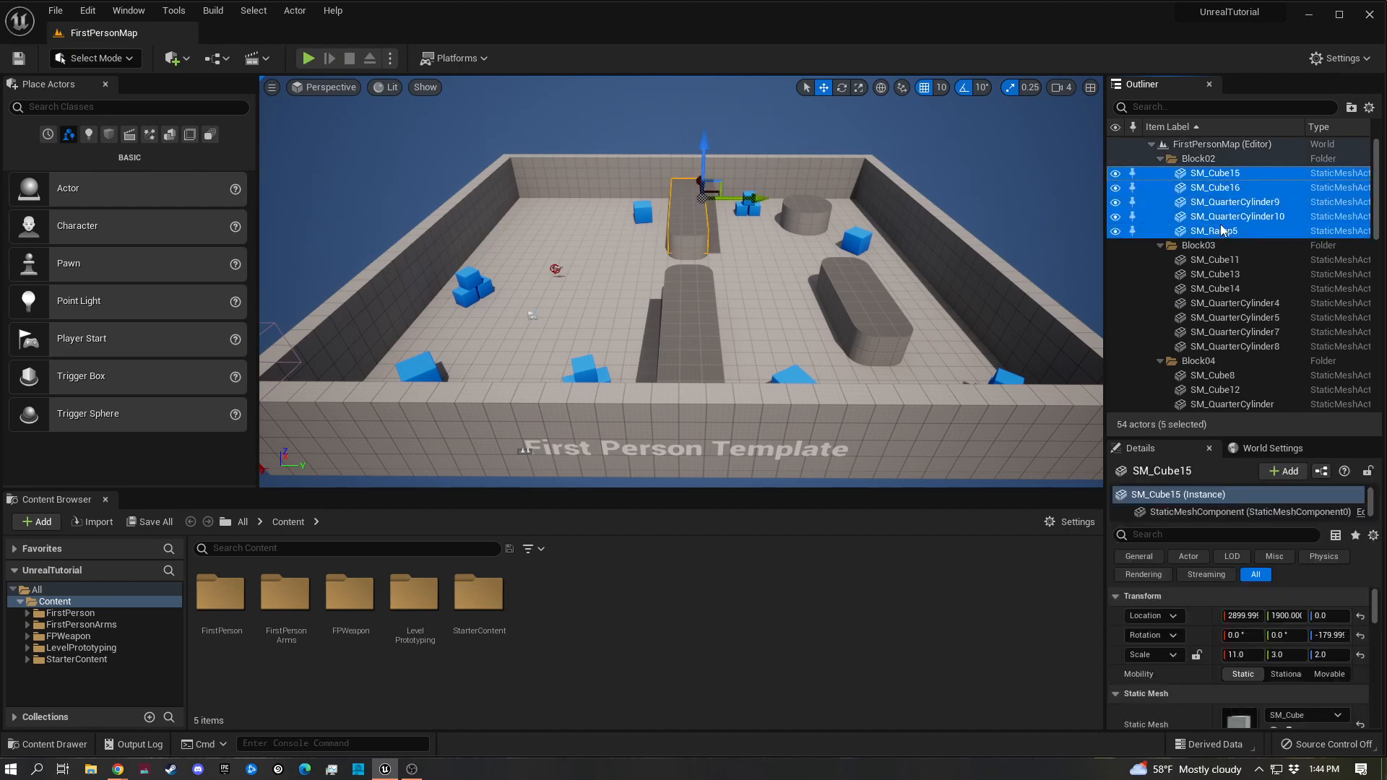
key(Delete)
Delete all block actors inside the Block03 and Block04 folders
click(1216, 187)
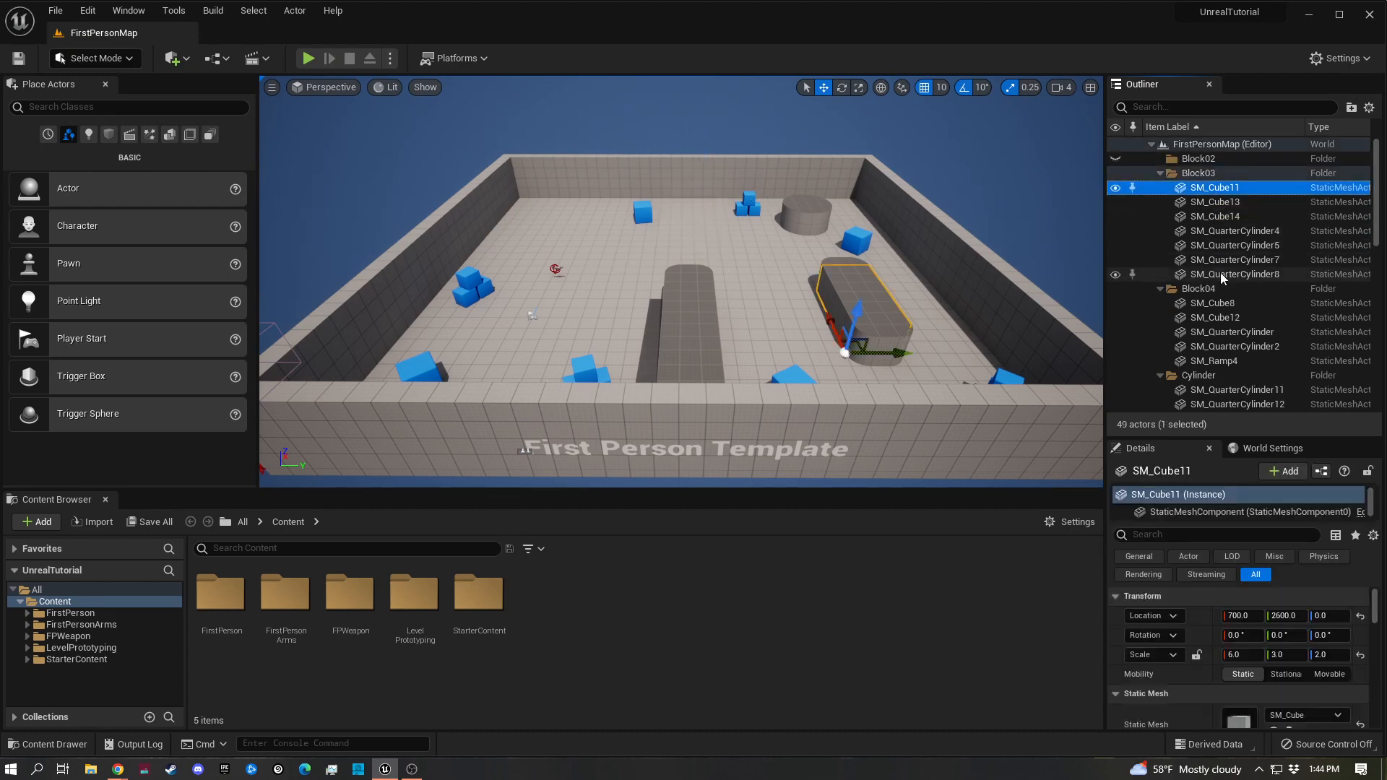
shift+click(1220, 275)
key(Delete)
click(1214, 202)
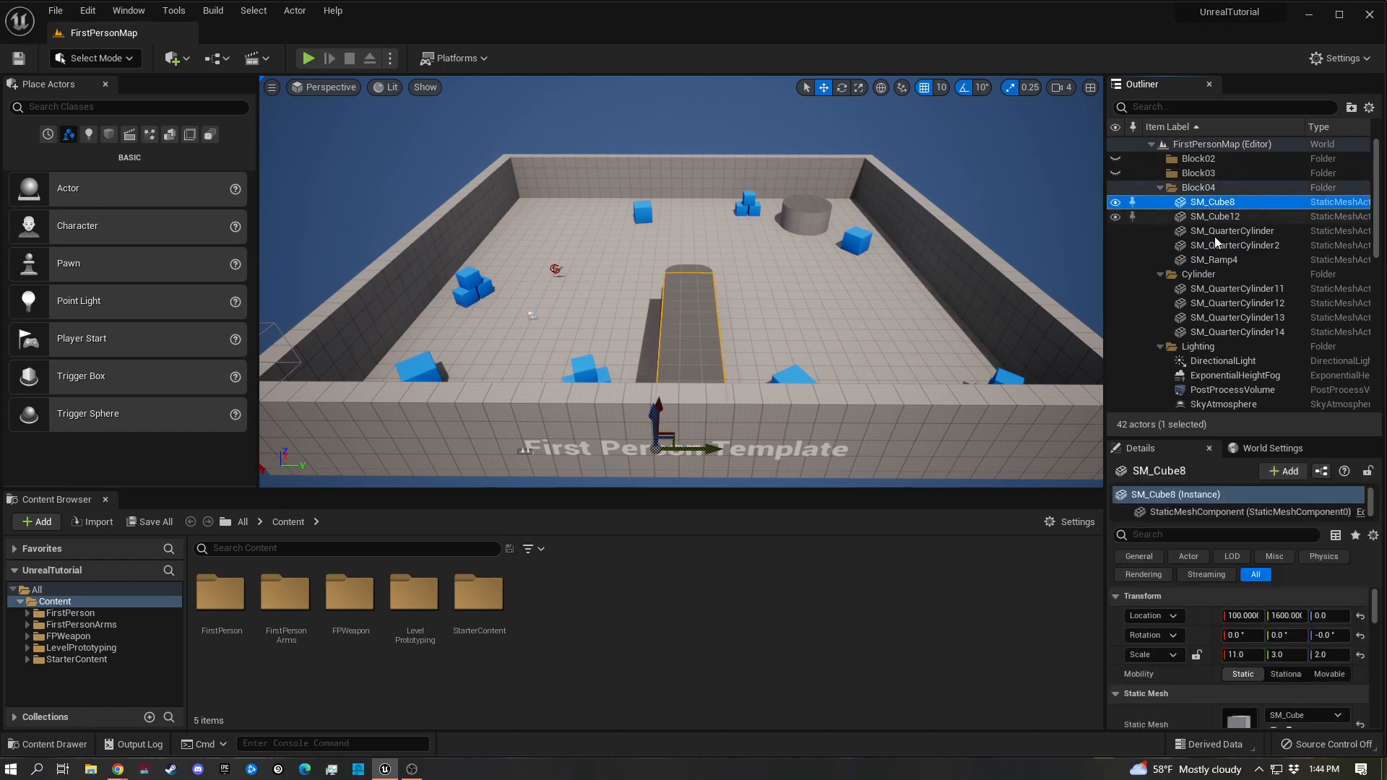
shift+click(1220, 260)
key(Delete)
Delete the quarter-cylinder actors SM_QuarterCylinder11 through SM_QuarterCylinder14 in the Cylinder folder
click(1221, 217)
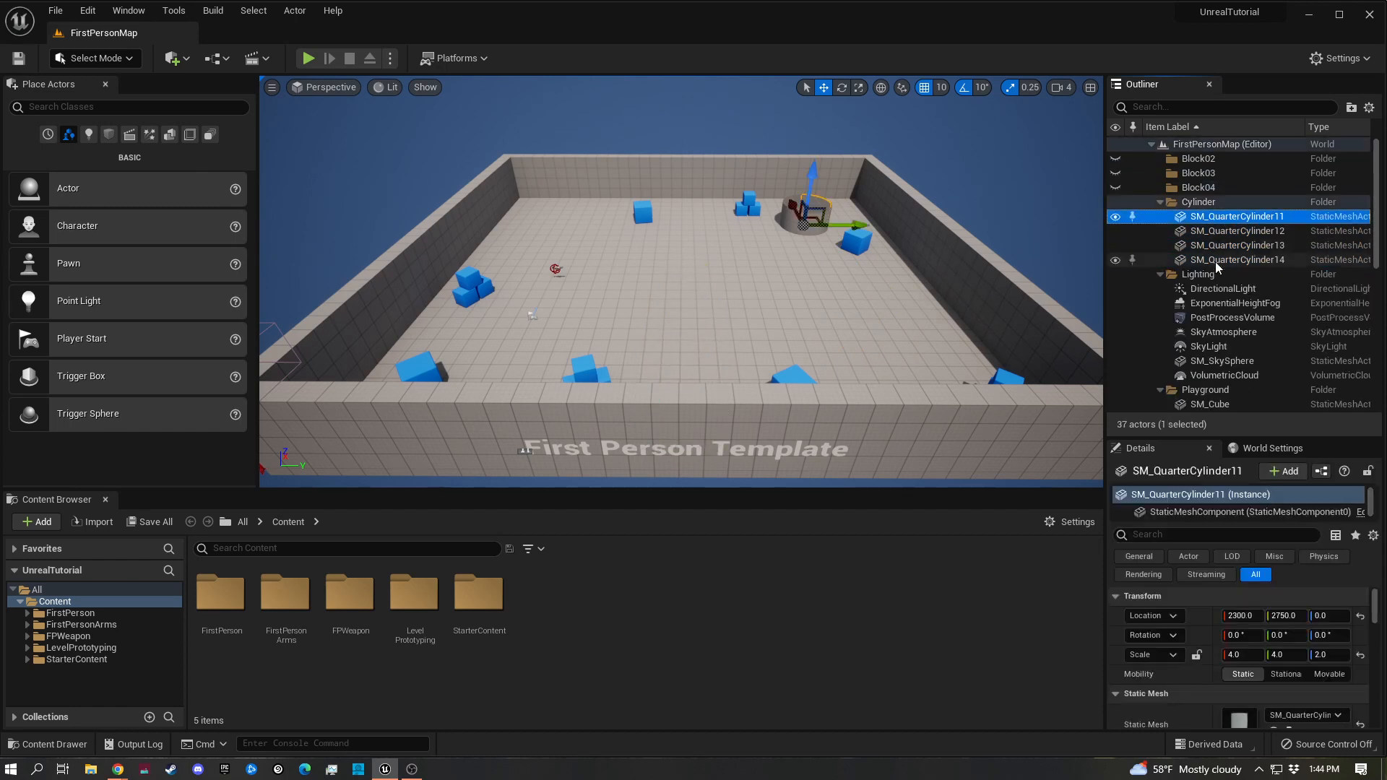
shift+click(1217, 261)
key(Delete)
Delete the emptied Block02, Block03, Block04 and Cylinder folders from the Outliner
click(1200, 163)
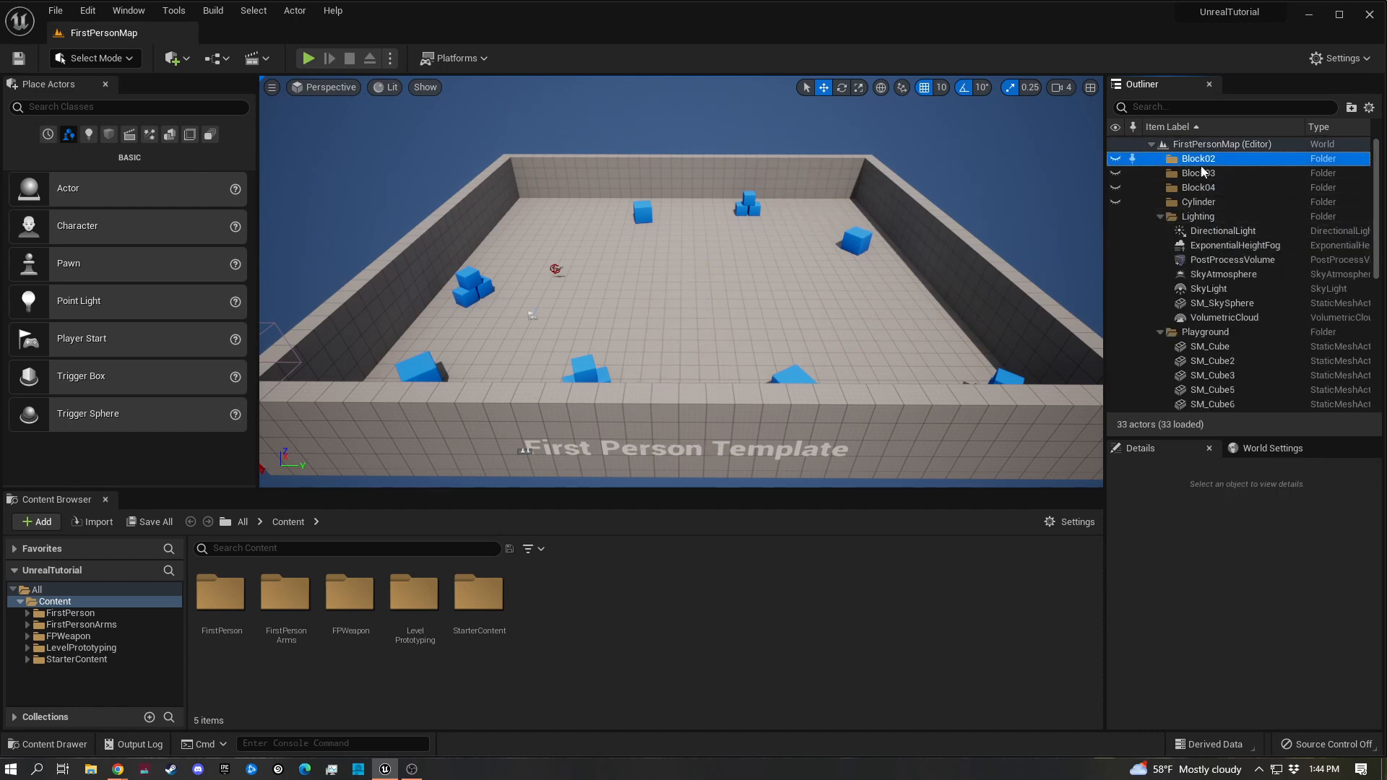
shift+click(1196, 202)
key(Delete)
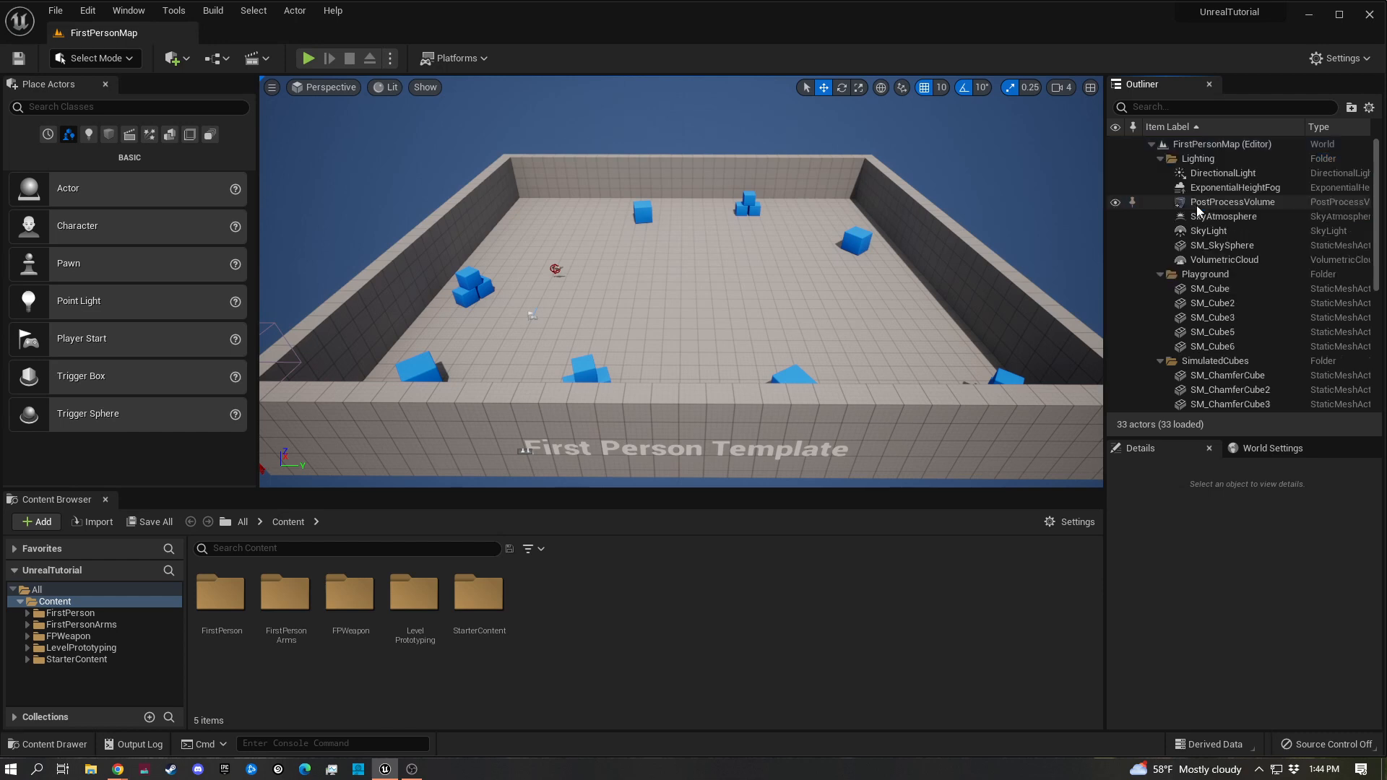
Delete the four wall actors SM_Cube2, SM_Cube3, SM_Cube5 and SM_Cube6 in the Playground folder, keeping the floor SM_Cube
click(1206, 274)
click(1202, 288)
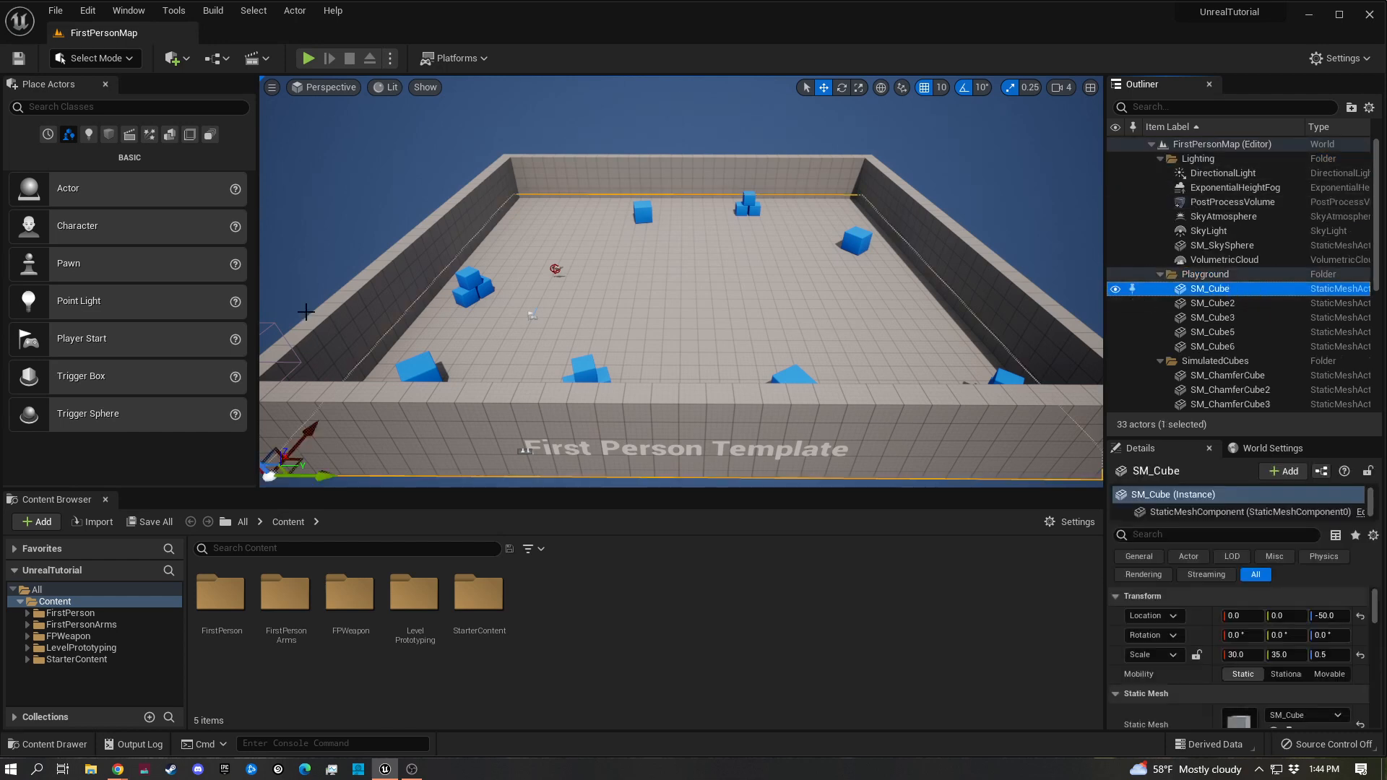
click(1208, 304)
shift+click(1206, 348)
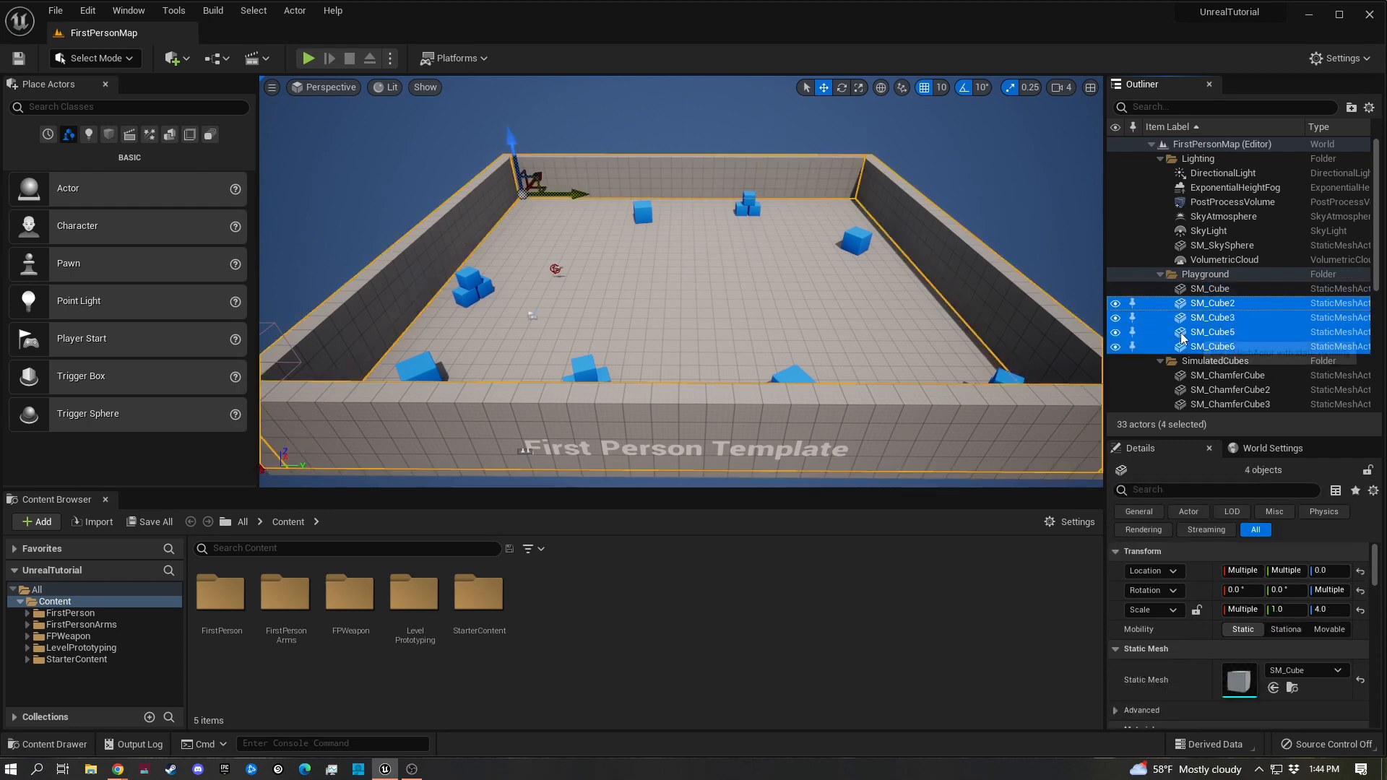
key(Delete)
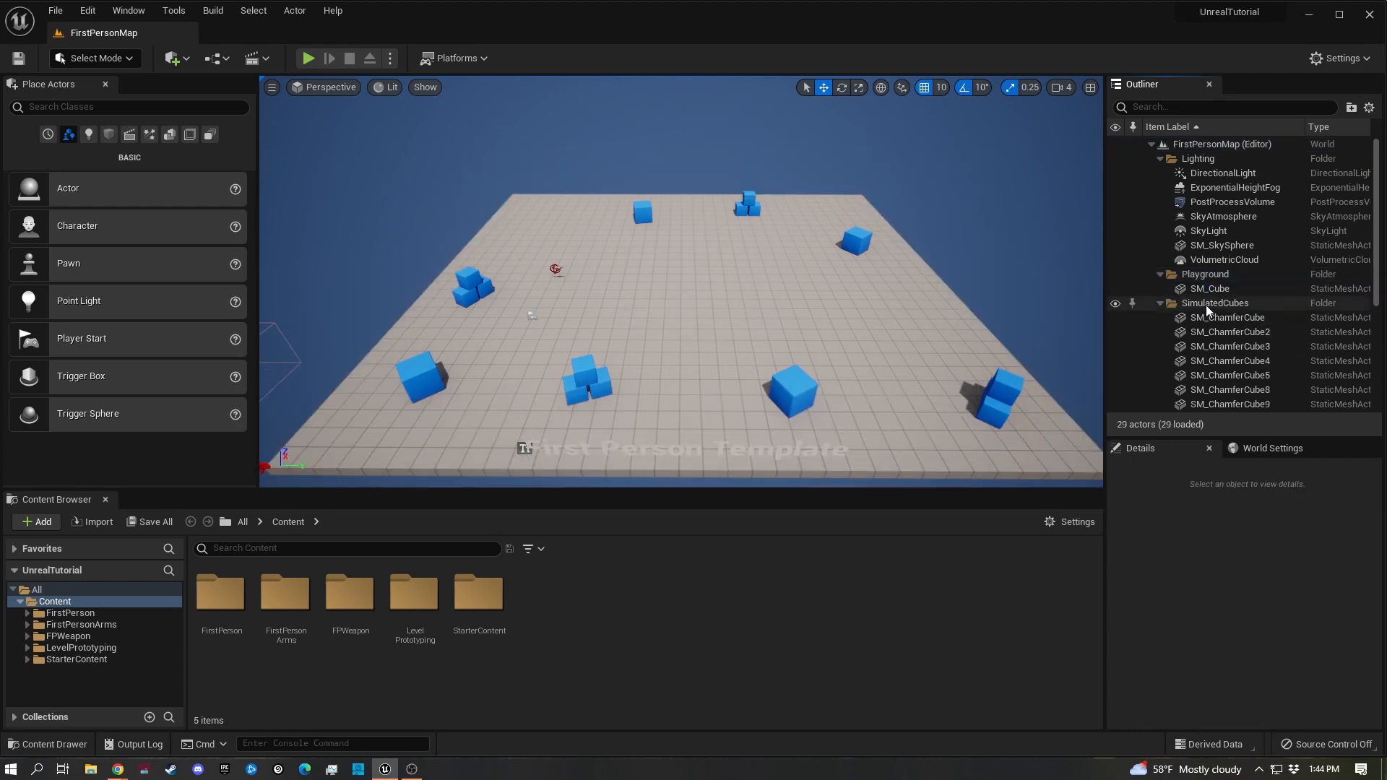
Delete the simulated cubes from SM_ChamferCube2 through SM_ChamferCube18, keeping only SM_ChamferCube
click(1224, 332)
scroll(1220, 336, down, 5)
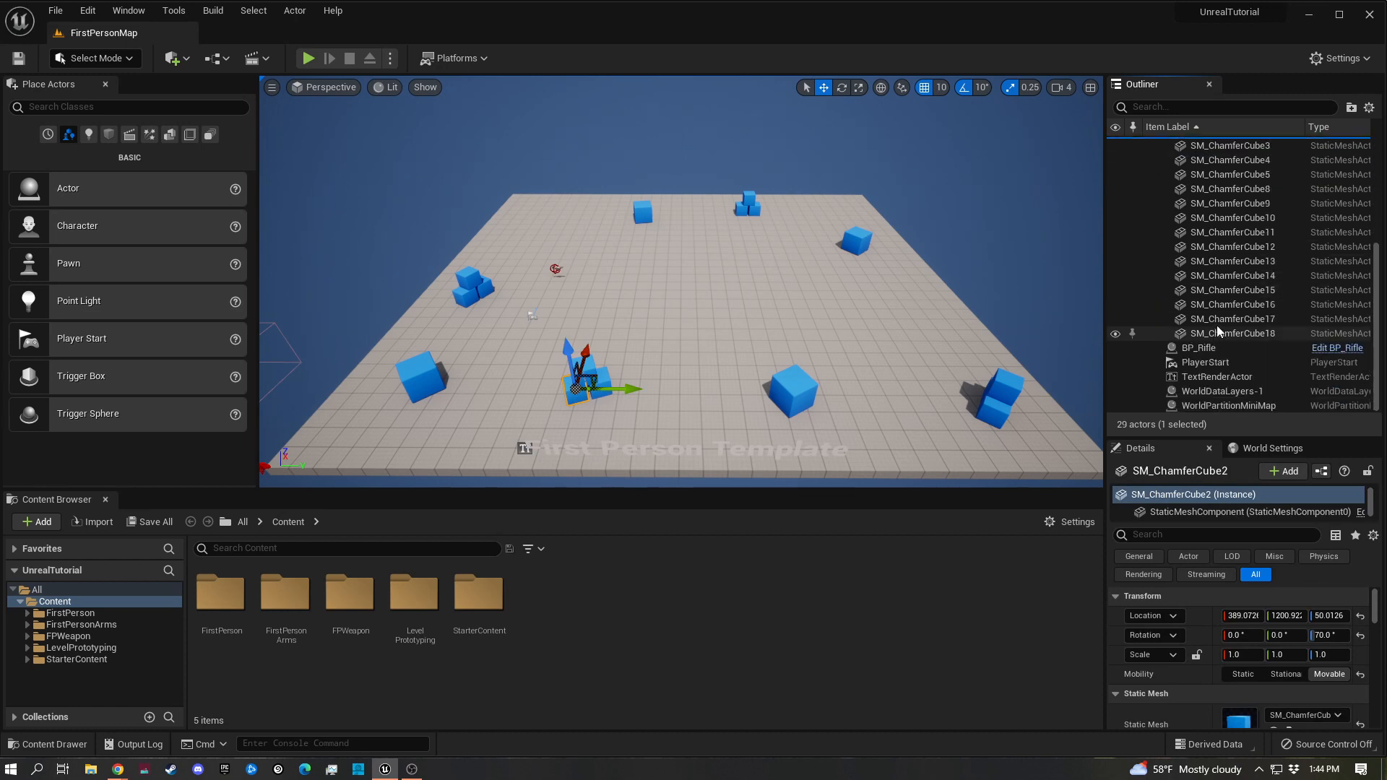
shift+click(1216, 333)
key(Delete)
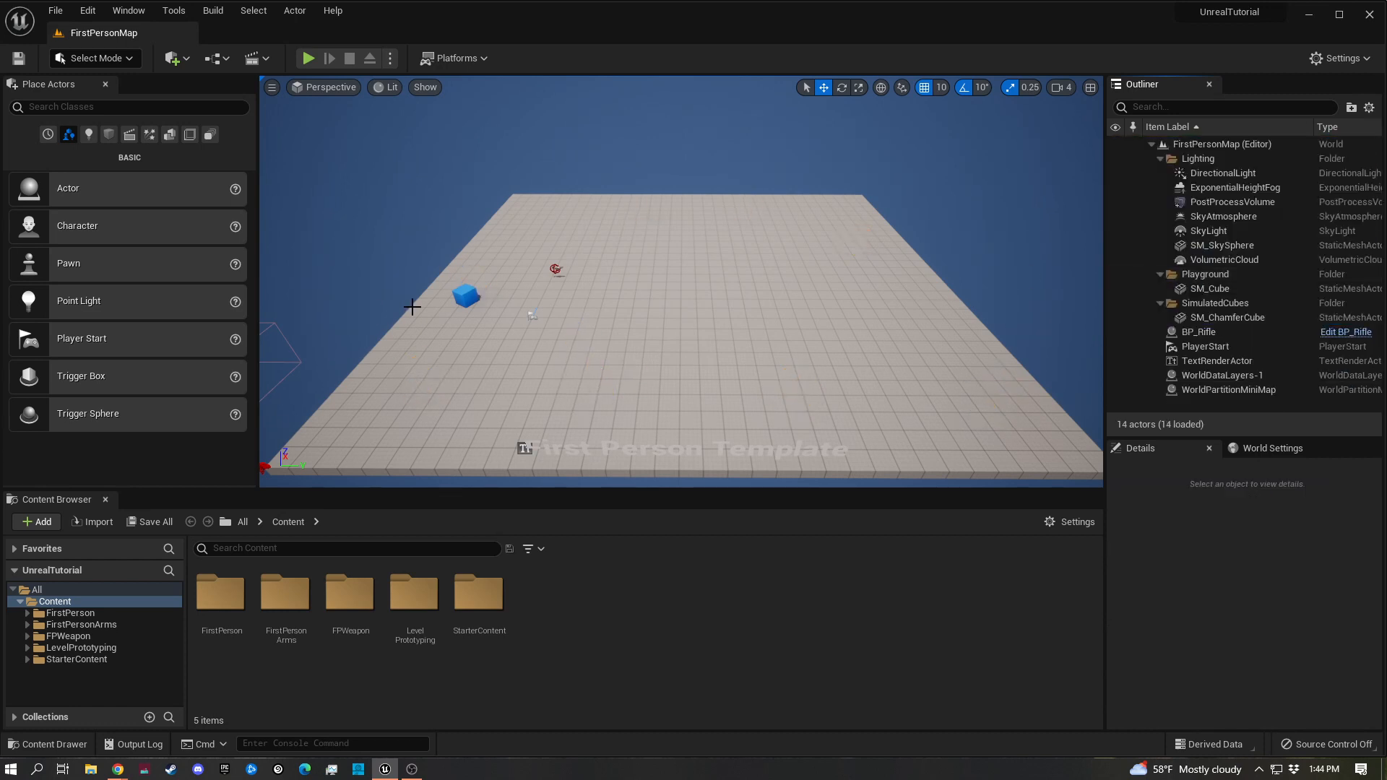
Collapse the SimulatedCubes, Playground and Lighting folders in the Outliner
click(1201, 304)
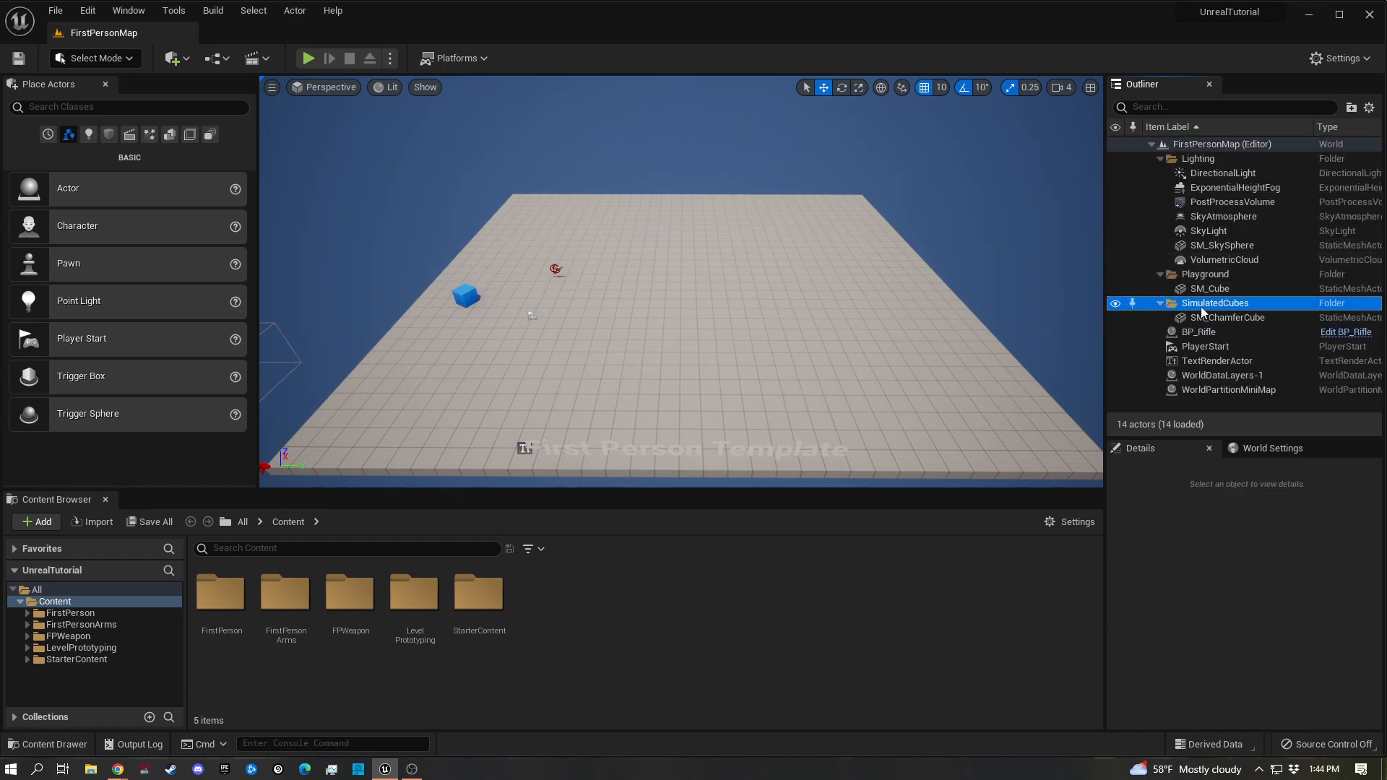
click(1160, 303)
click(1160, 274)
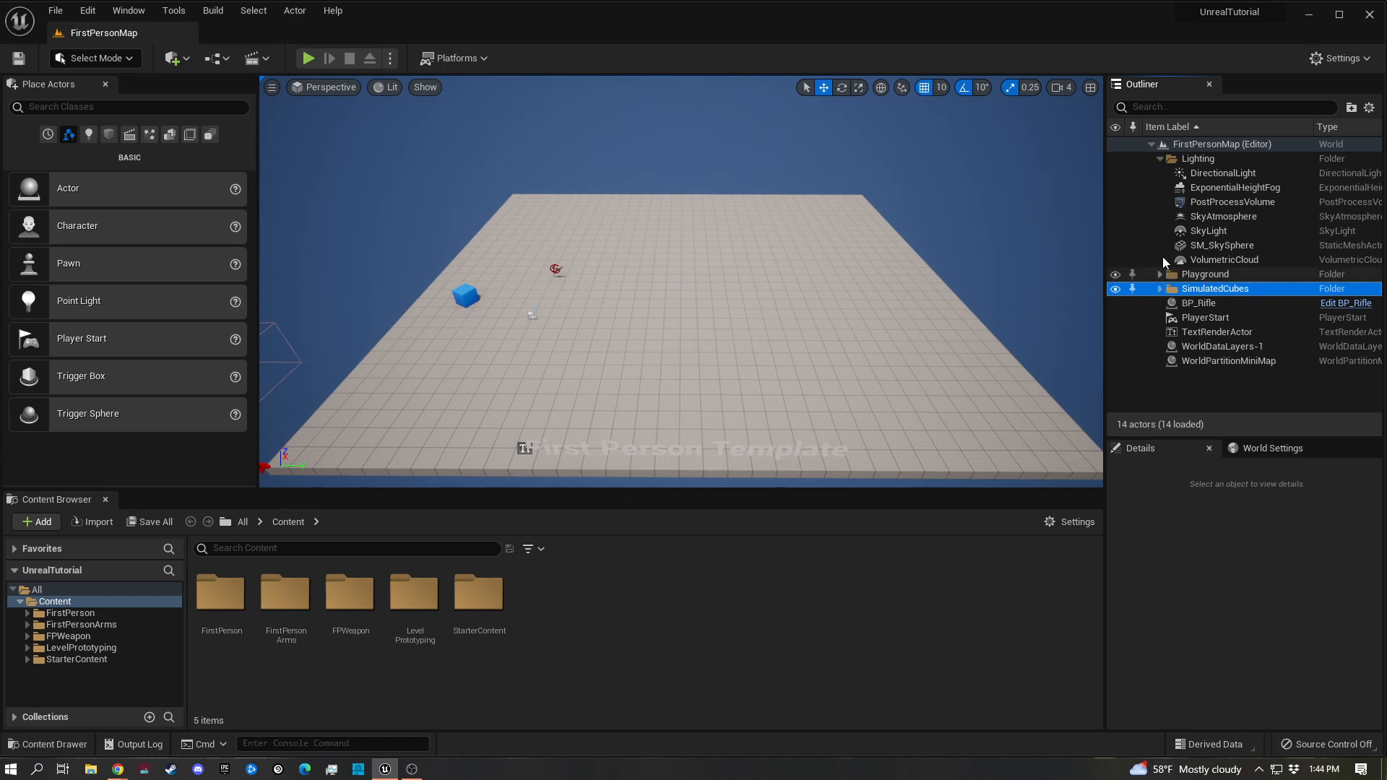
click(1158, 159)
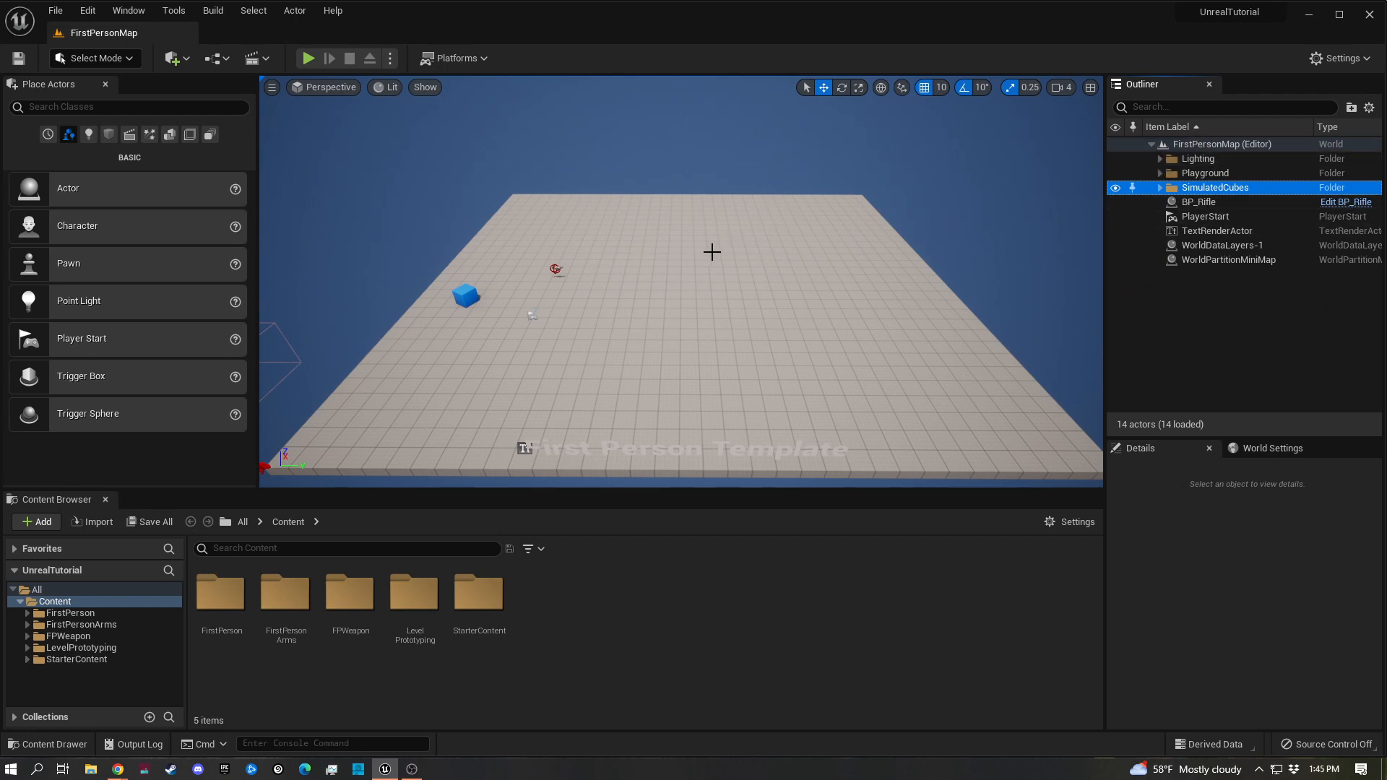
Show the Geometry category of placeable actors
right_drag(712, 252, 668, 252)
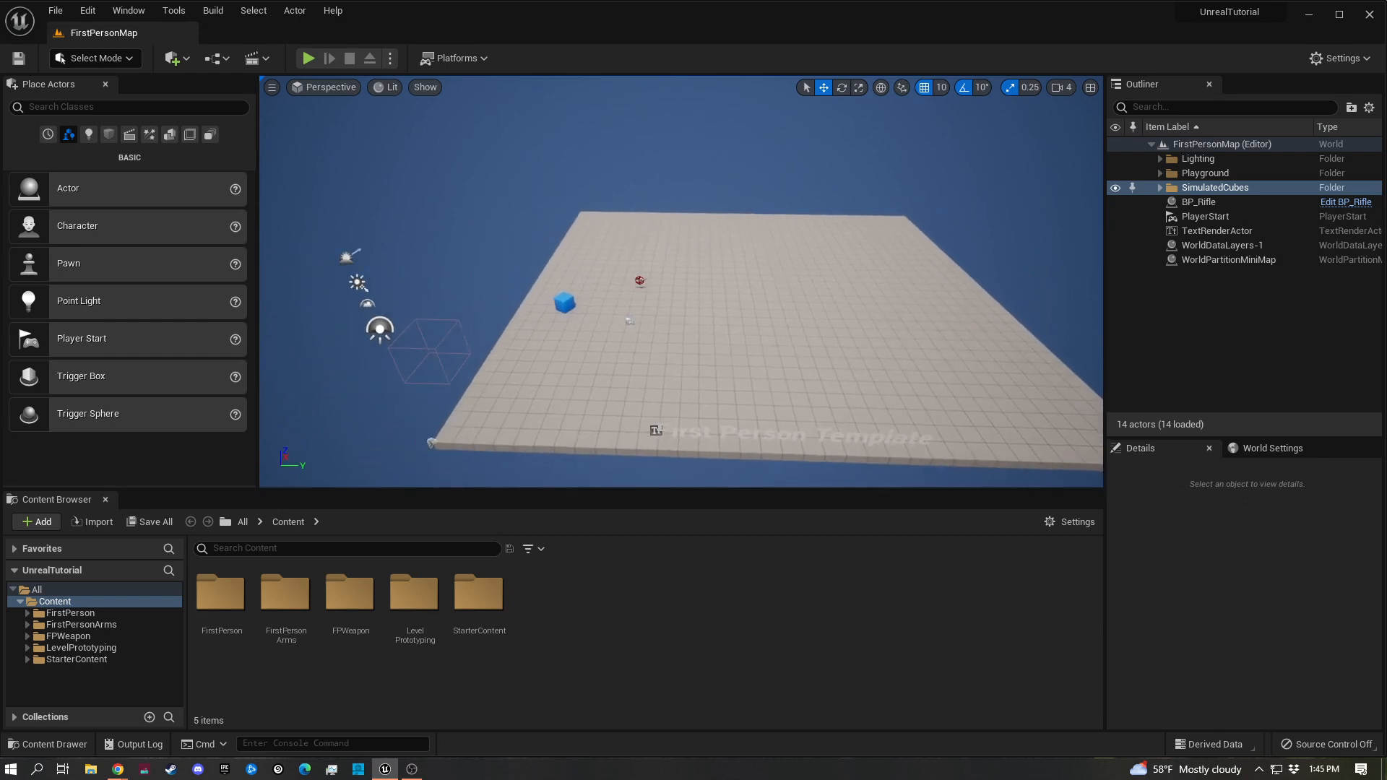
key(s)
key(a)
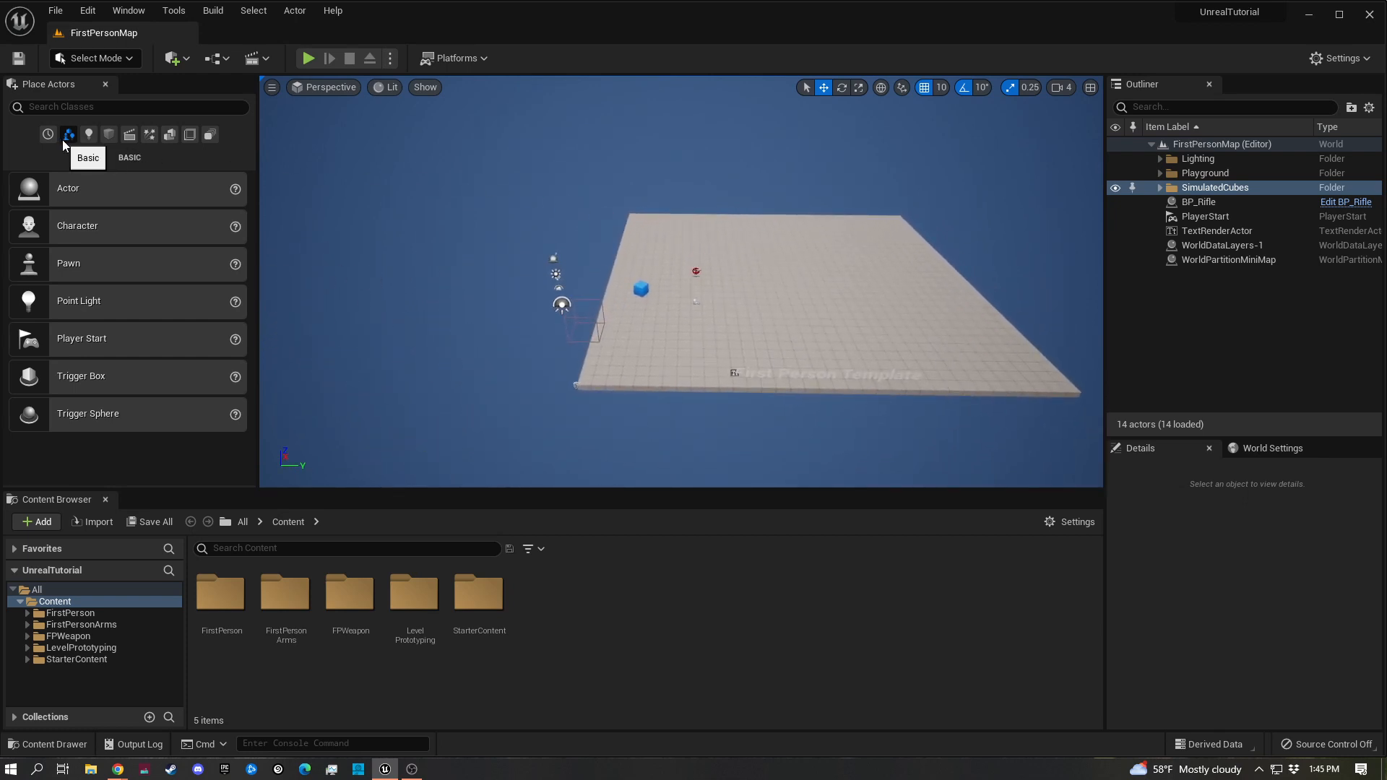
click(166, 140)
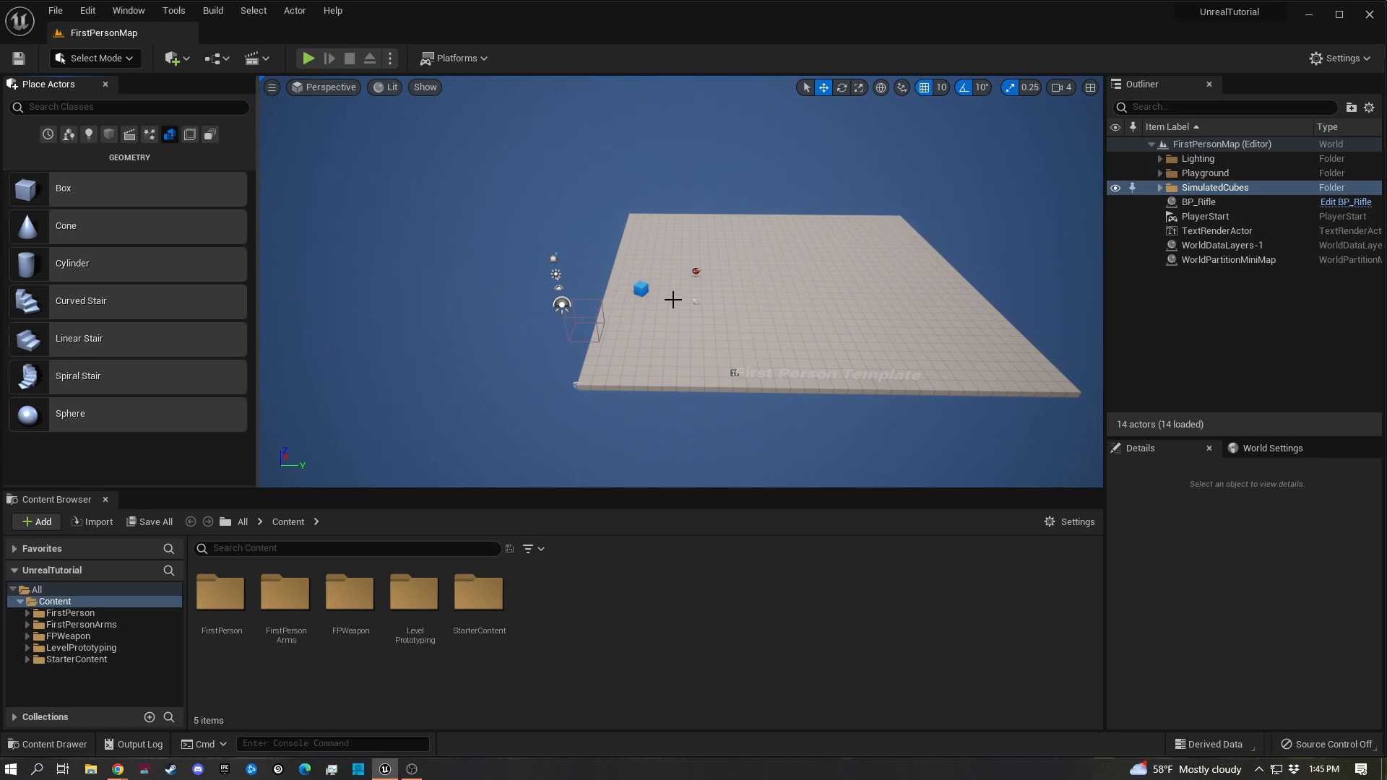
Play-test the level by walking forward to pick up the rifle, and stop the session
mouse_move(673, 300)
right_down()
mouse_move(705, 301)
mouse_move(689, 316)
mouse_move(607, 317)
mouse_move(665, 294)
right_up()
key(w)
key(d)
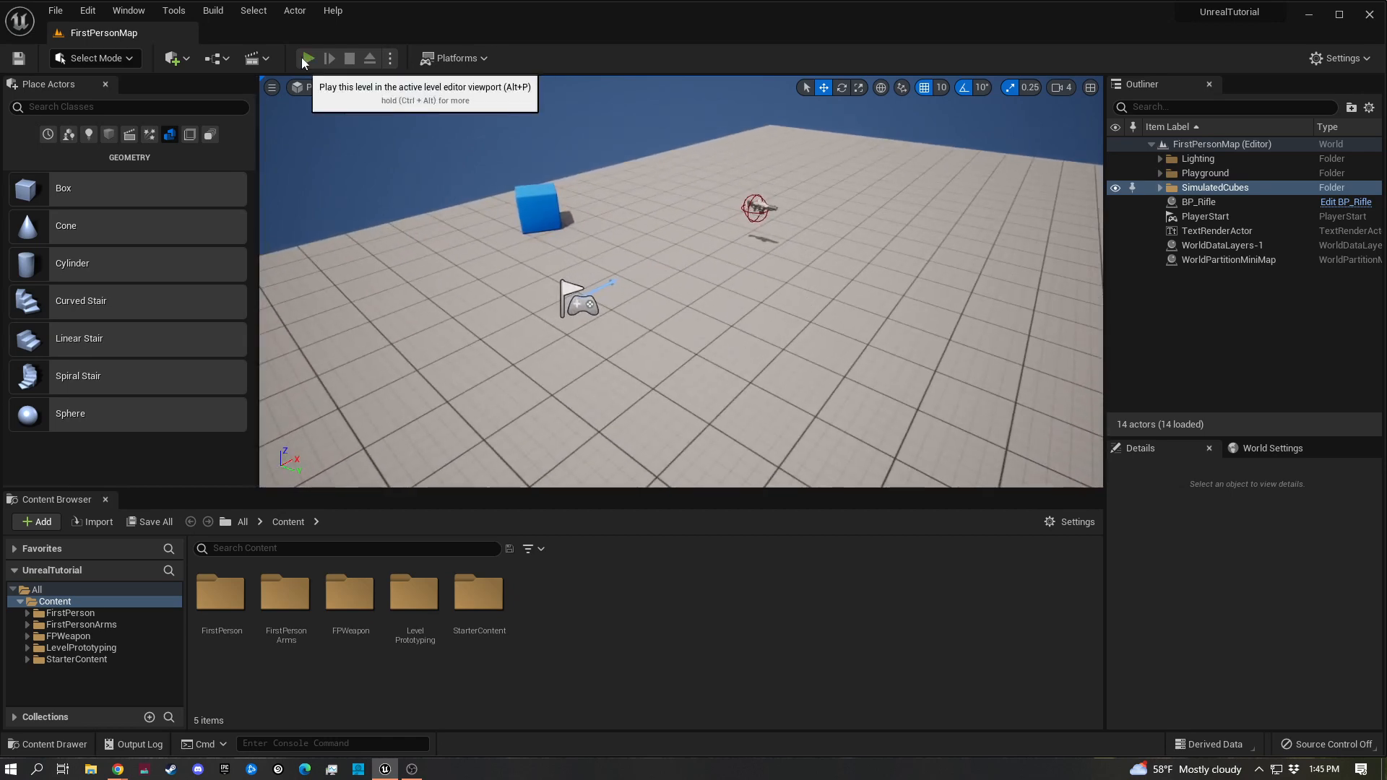
click(307, 58)
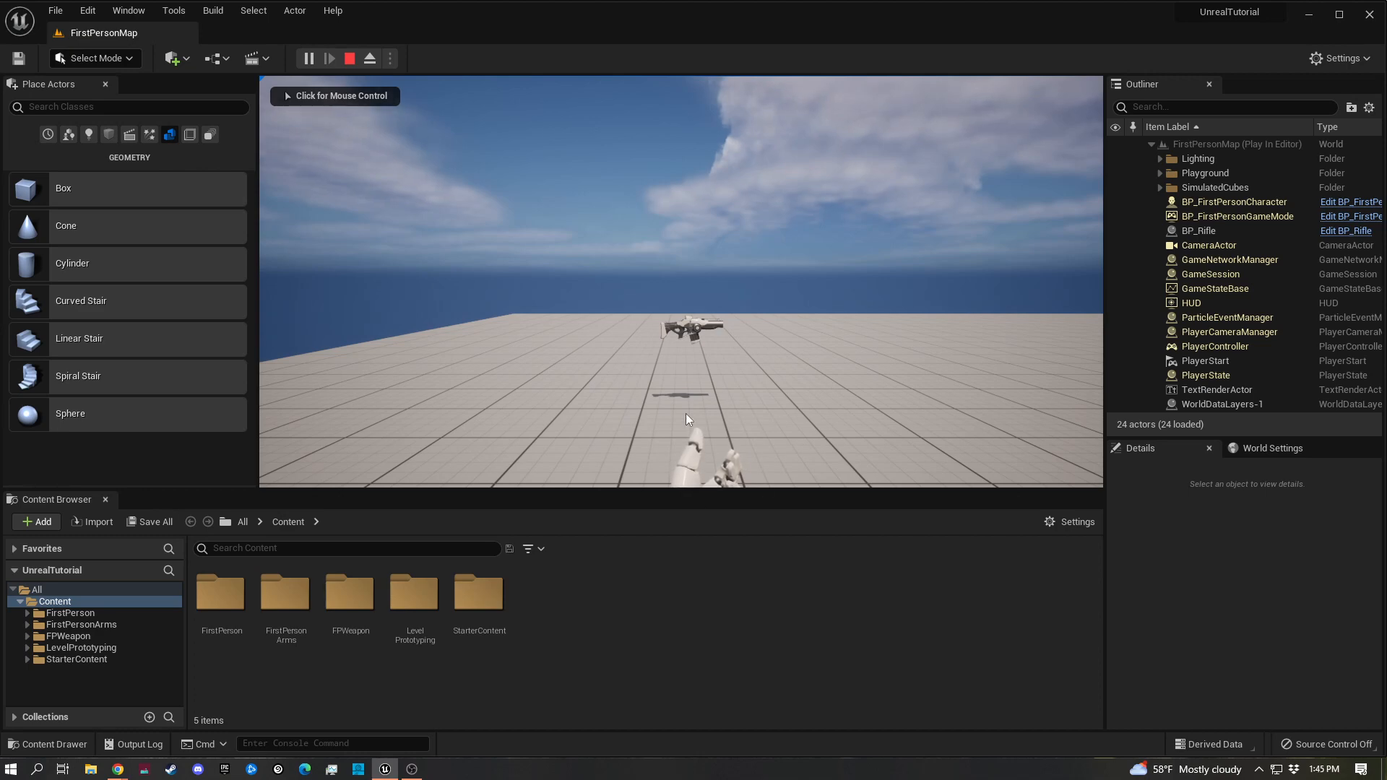
click(670, 293)
key(w)
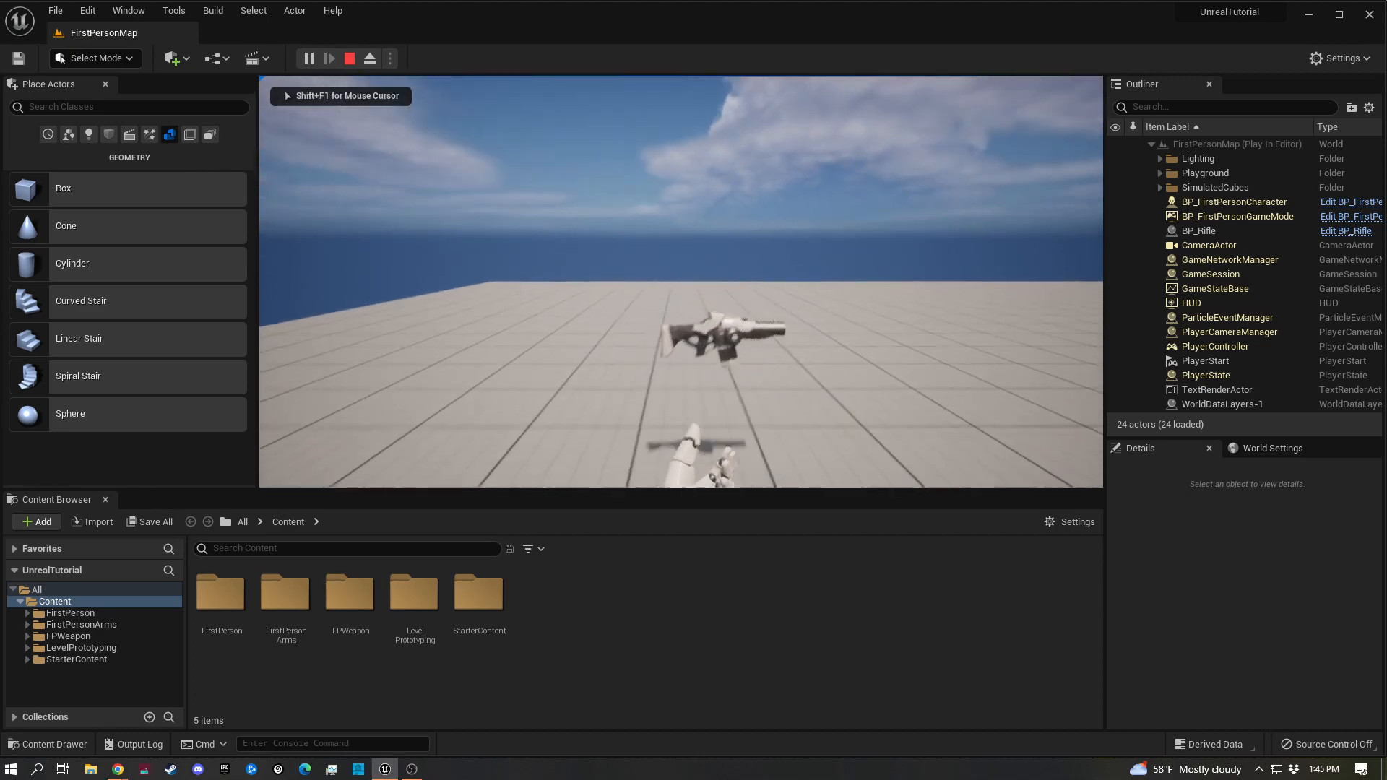
key(w)
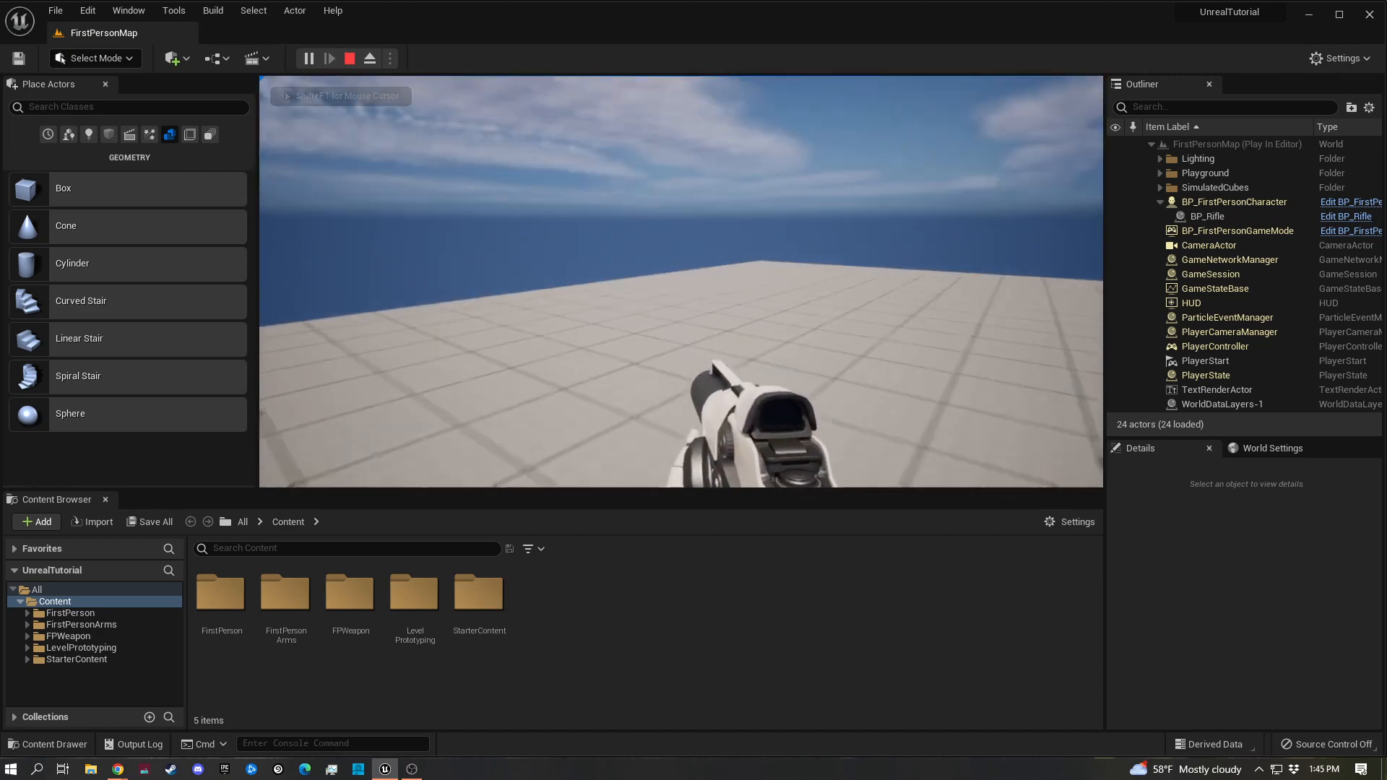
key(Escape)
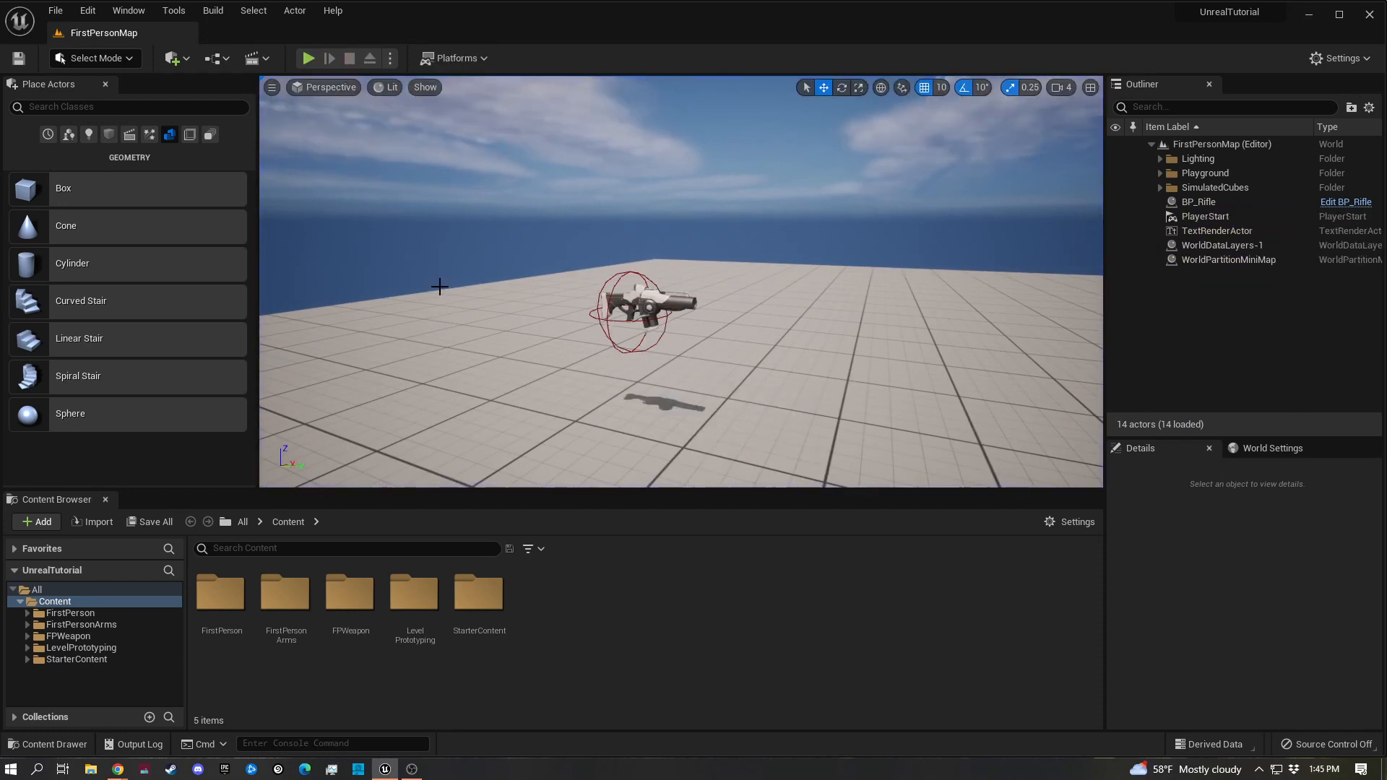
Open the BP_FirstPersonCharacter blueprint from the FirstPerson/Blueprints content folder and enlarge its editor window
click(229, 621)
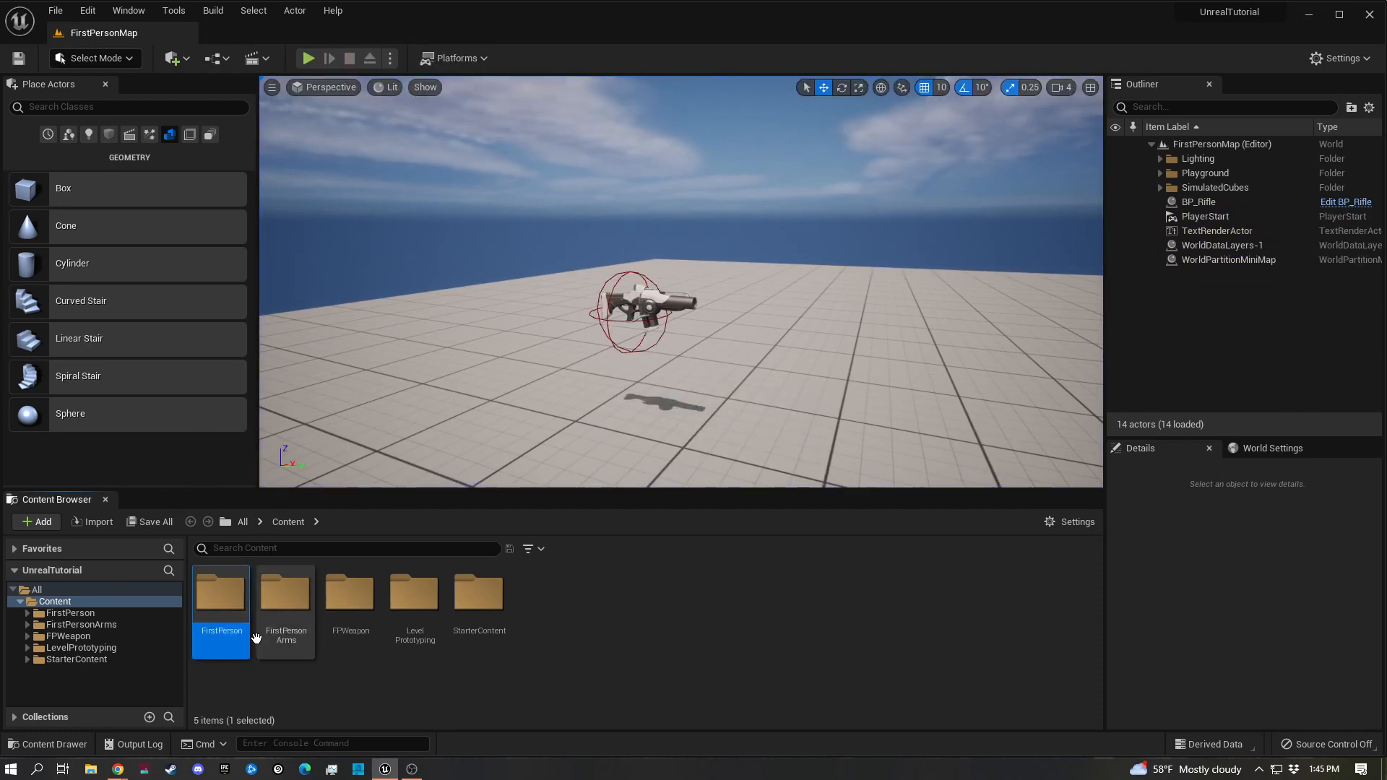
double_click(223, 606)
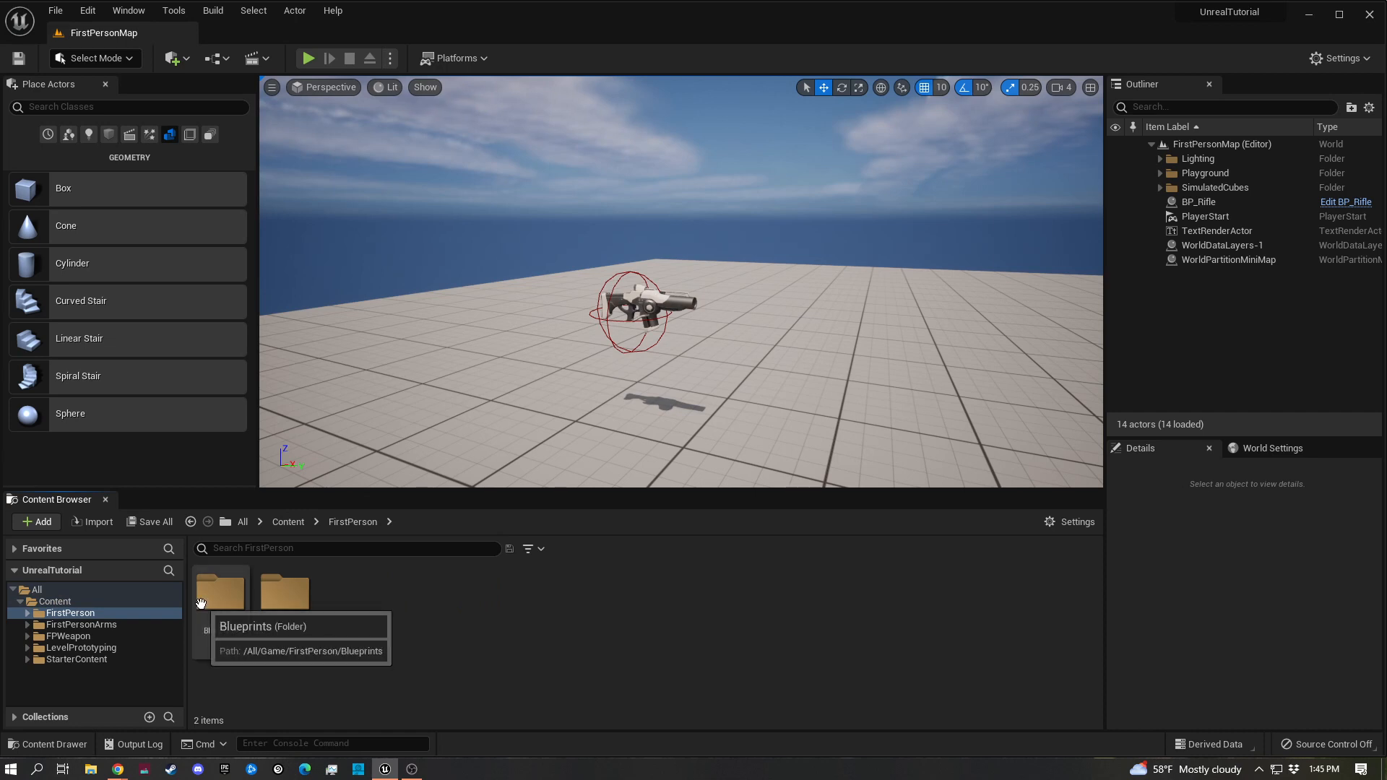
double_click(220, 600)
click(232, 626)
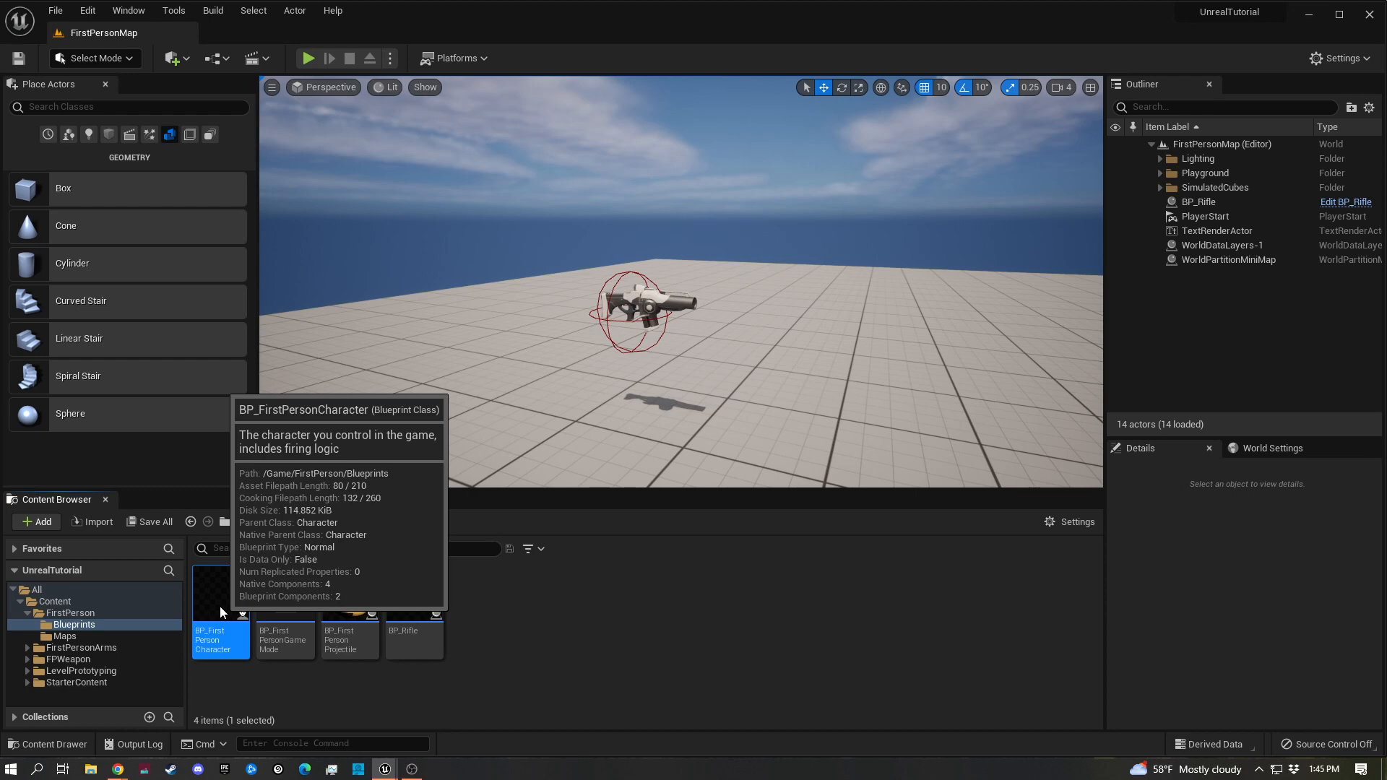
double_click(220, 606)
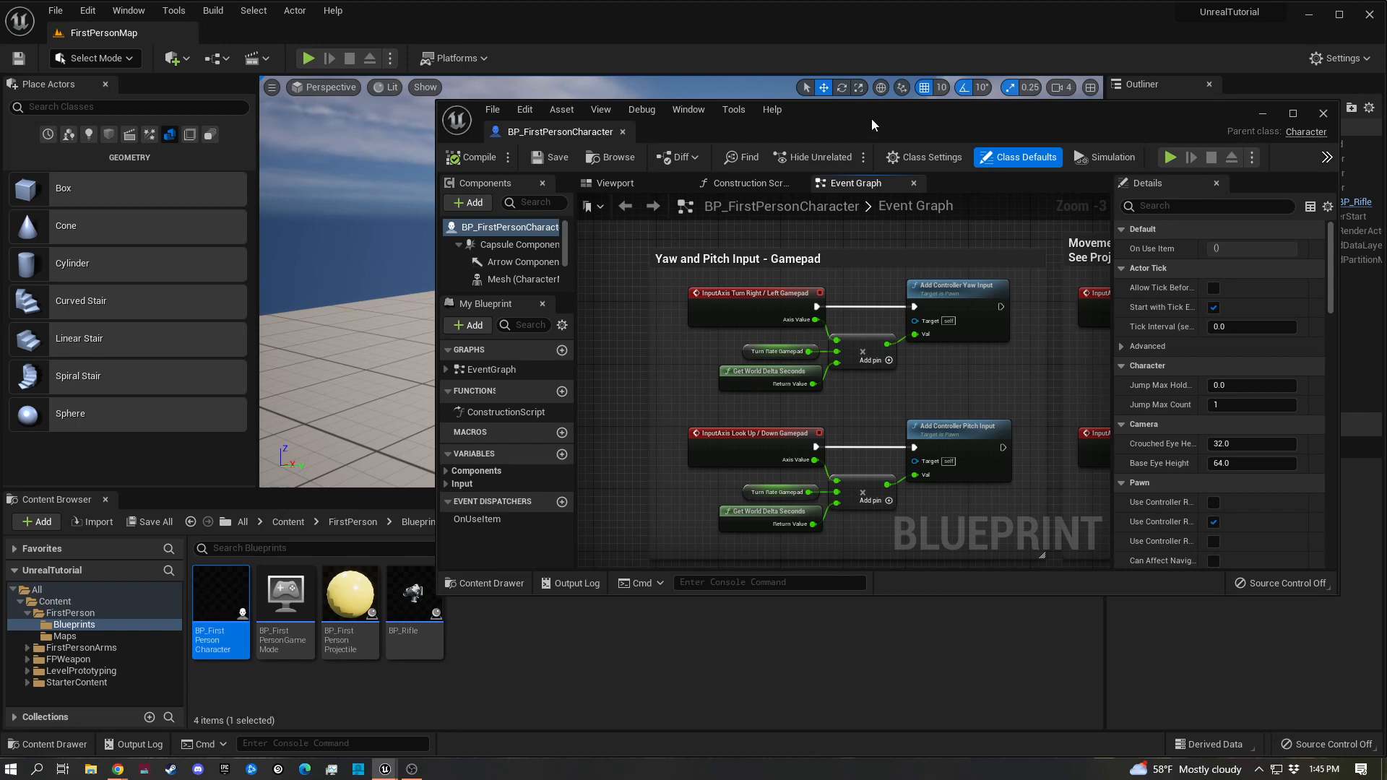
drag(871, 118, 636, 93)
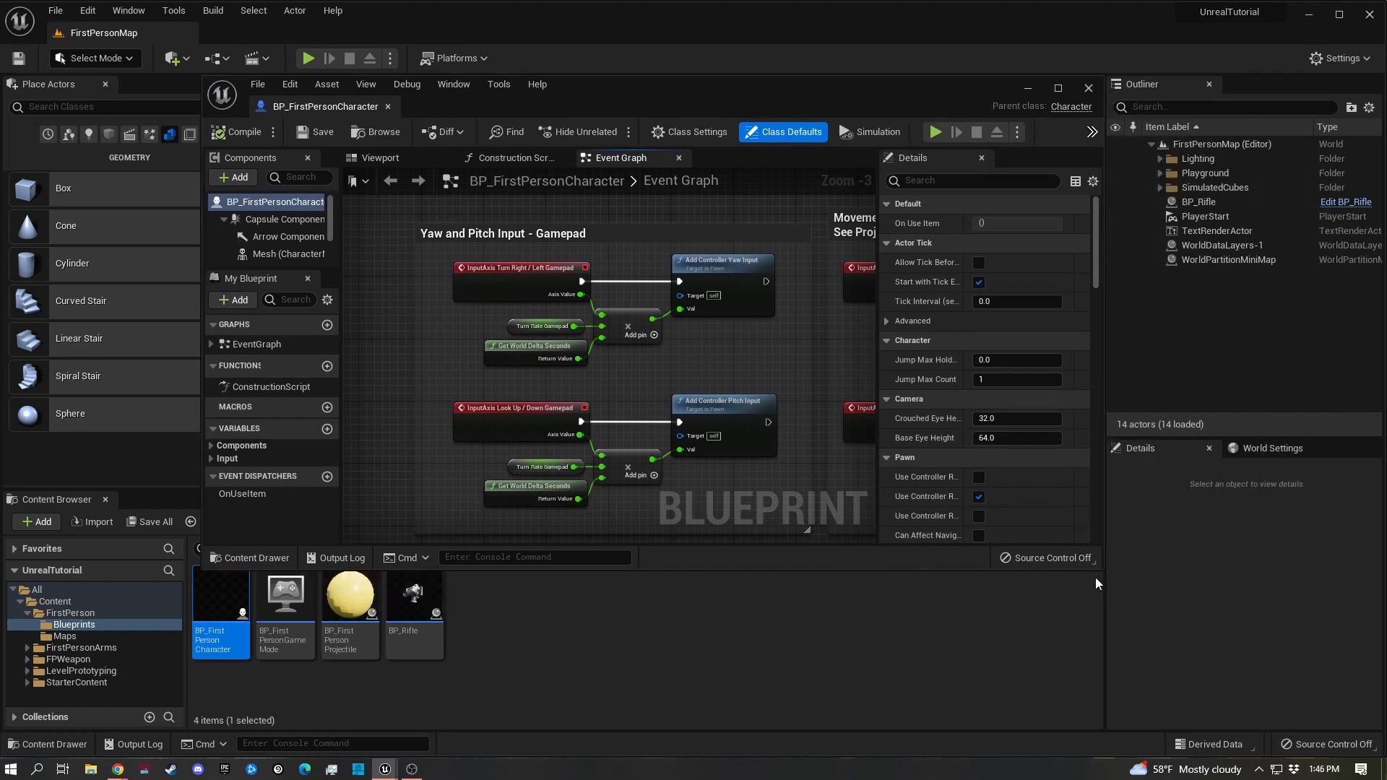
drag(1100, 571, 1264, 713)
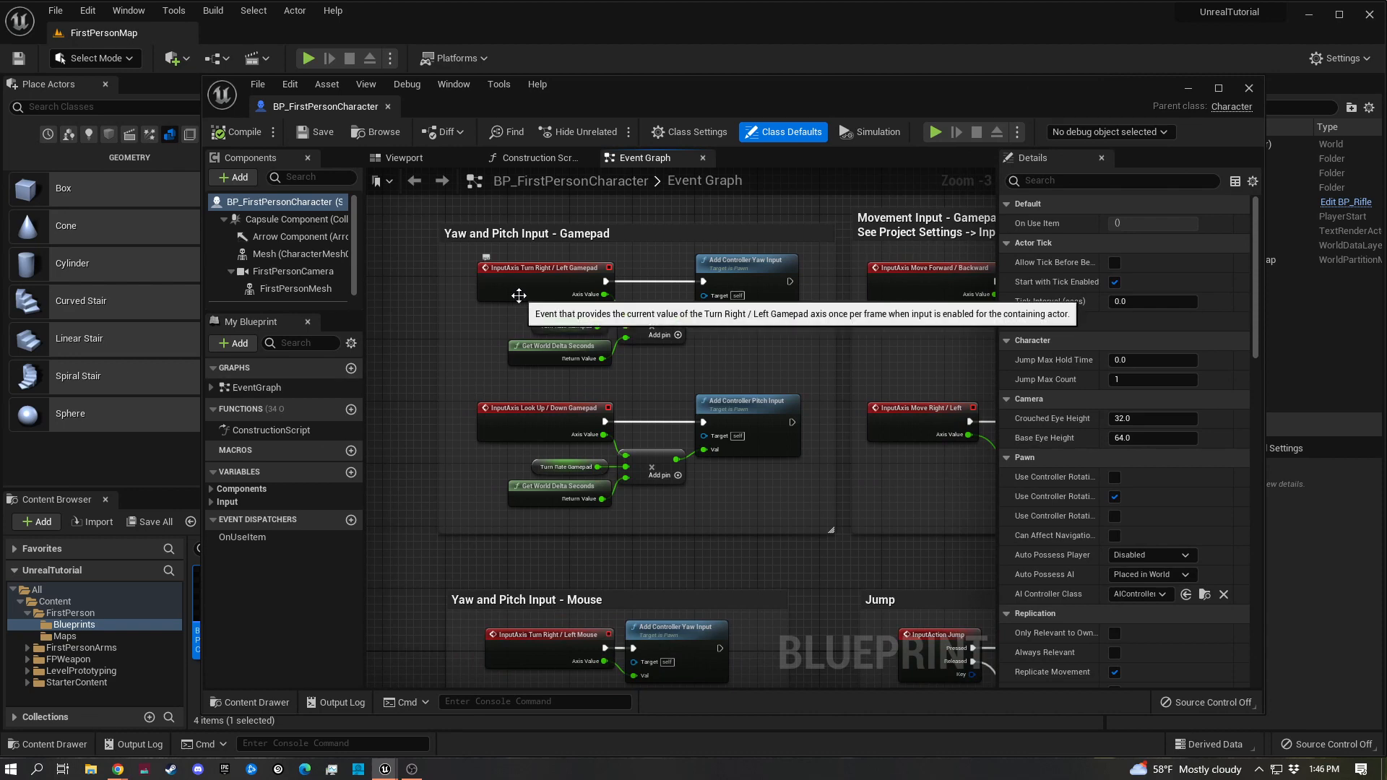
Examine the character blueprint's viewport and Event Graph, and return to the viewport
click(404, 158)
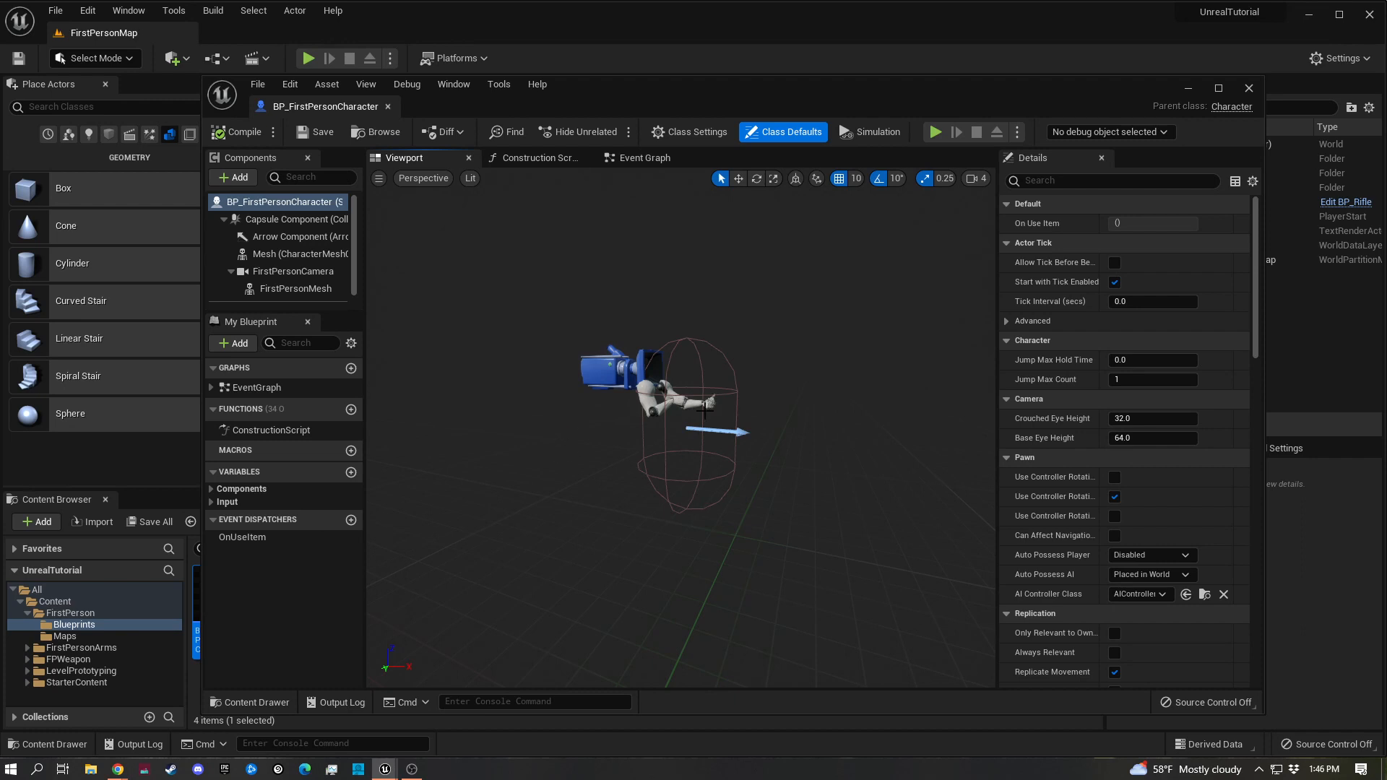
click(642, 157)
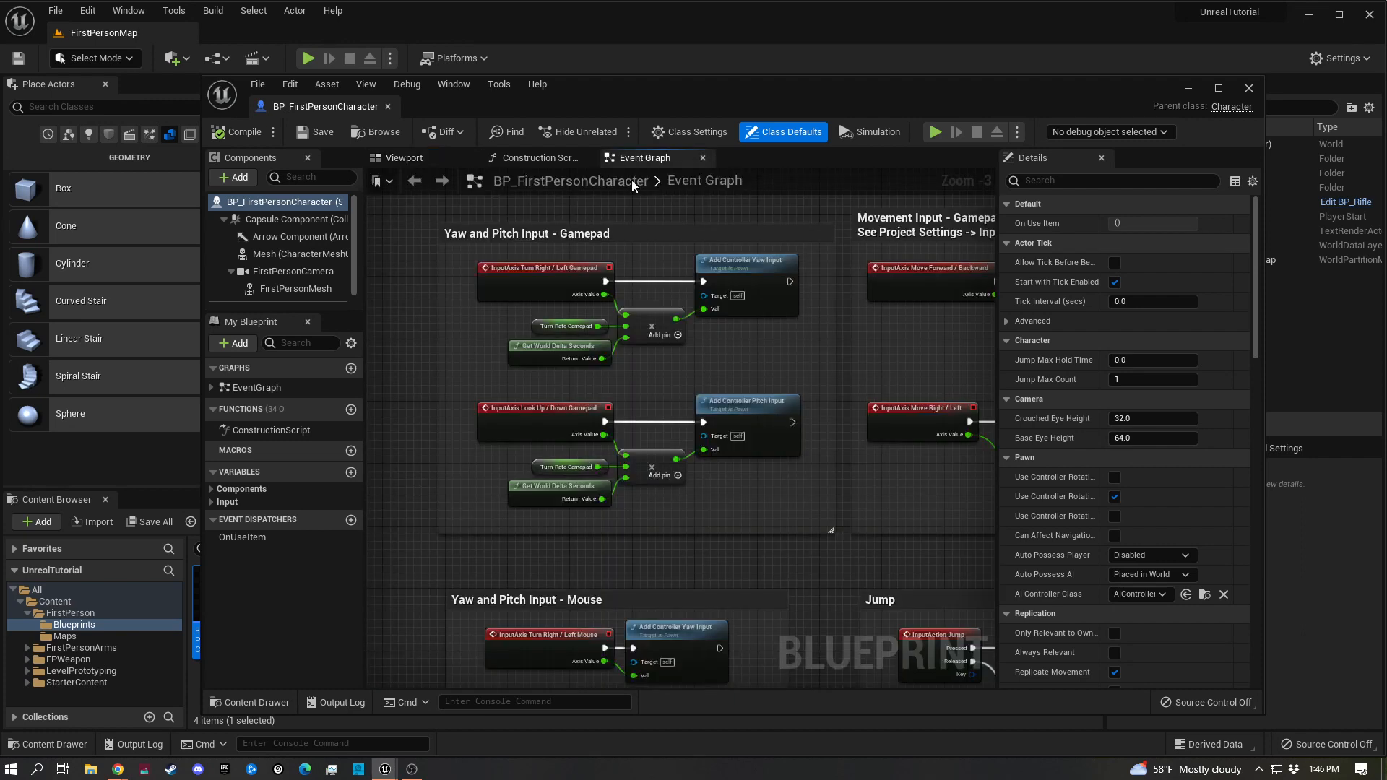
click(668, 185)
click(405, 160)
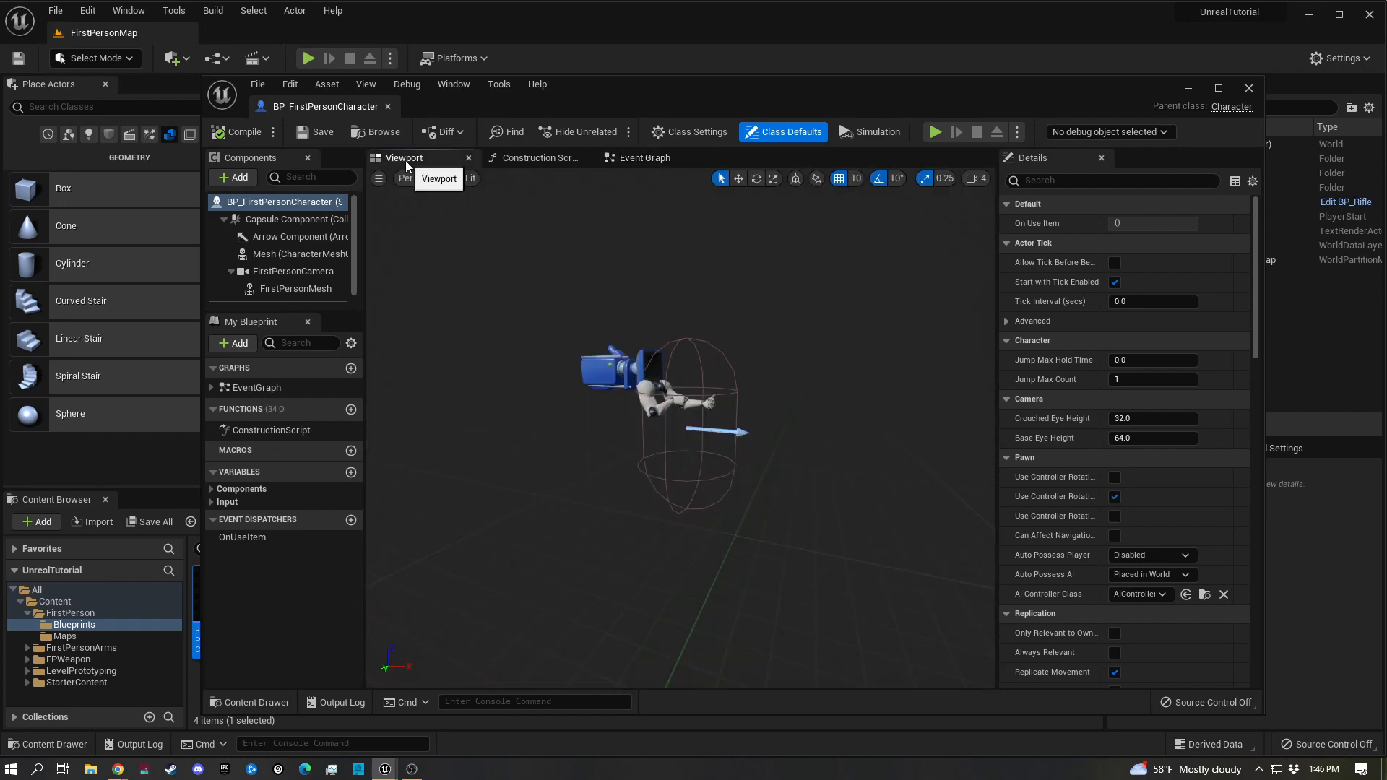
Filter the FirstPersonMesh component's details by "rendering" and enable Owner No See to hide the arms
click(282, 290)
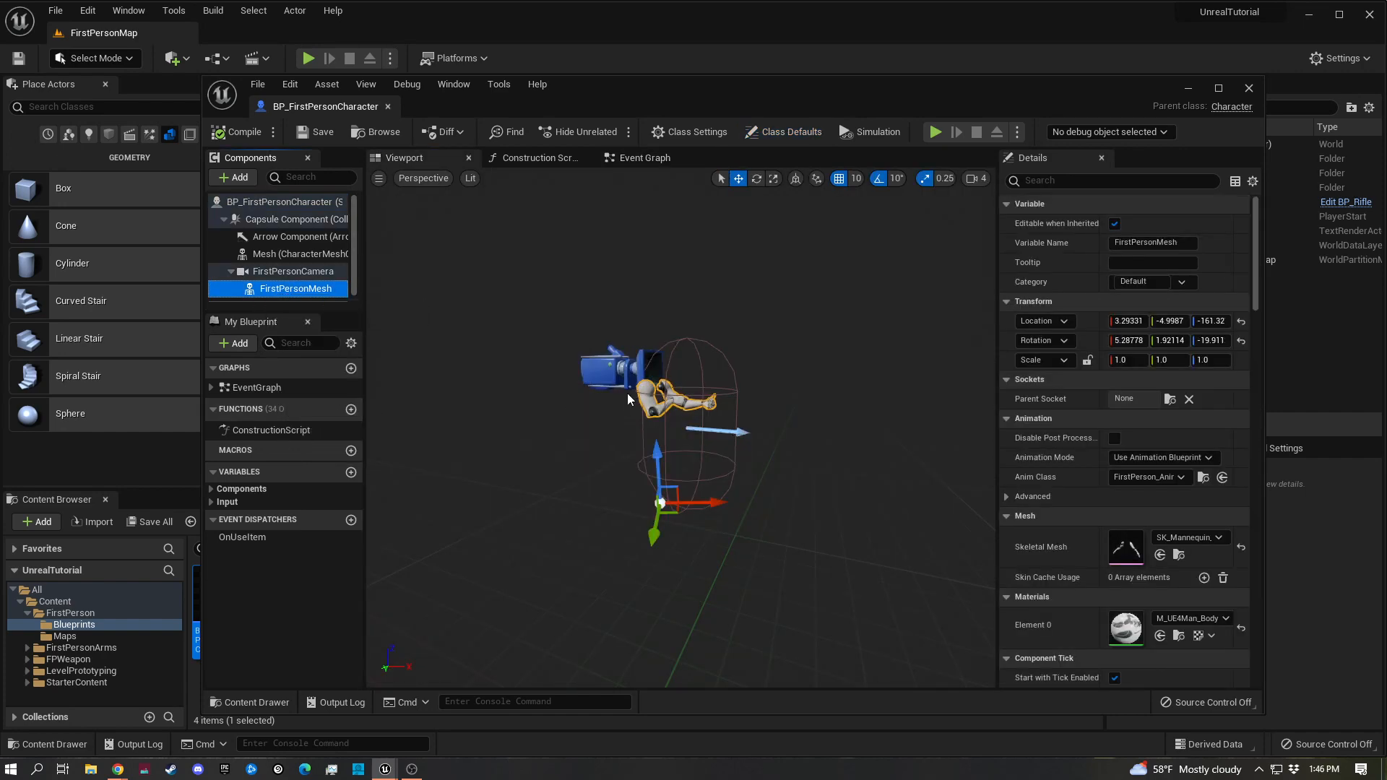
scroll(677, 388, up, 5)
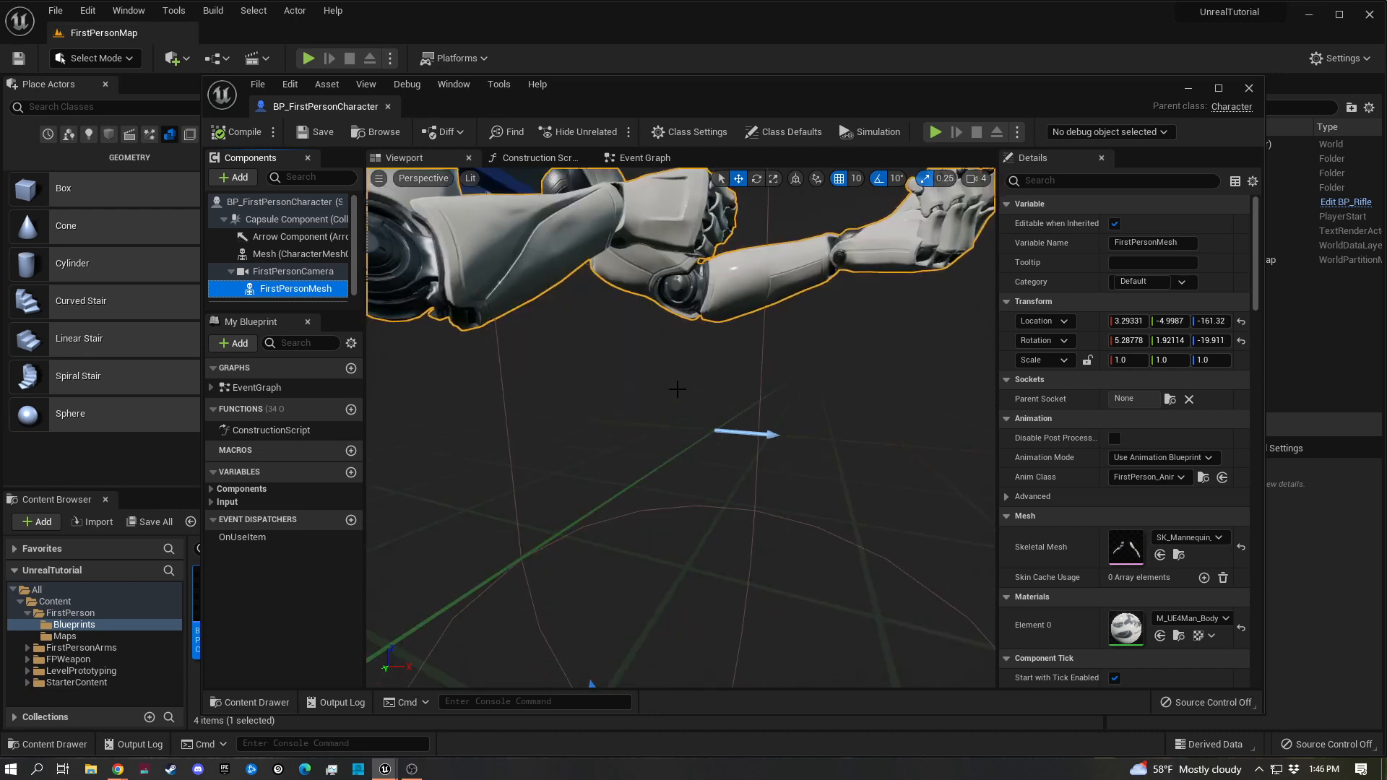
scroll(679, 384, down, 3)
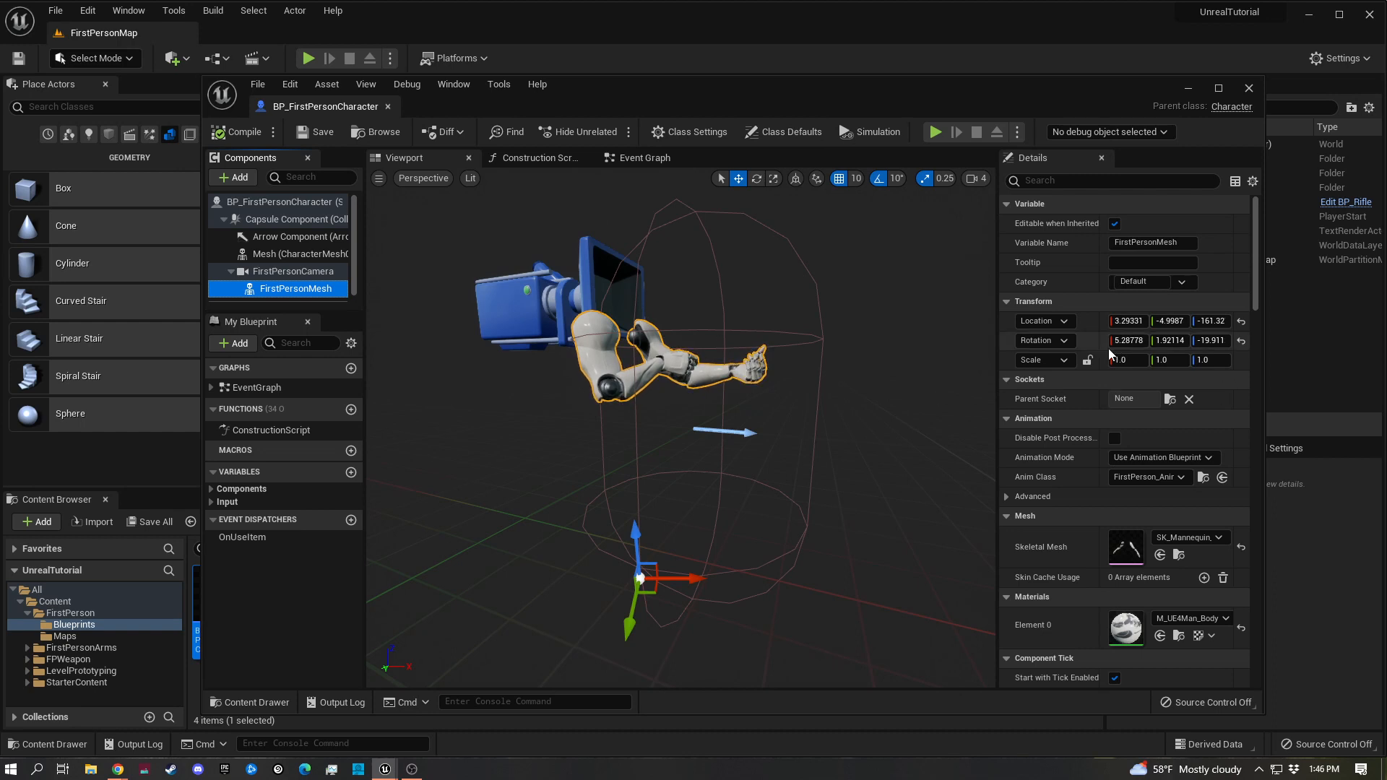
click(1076, 181)
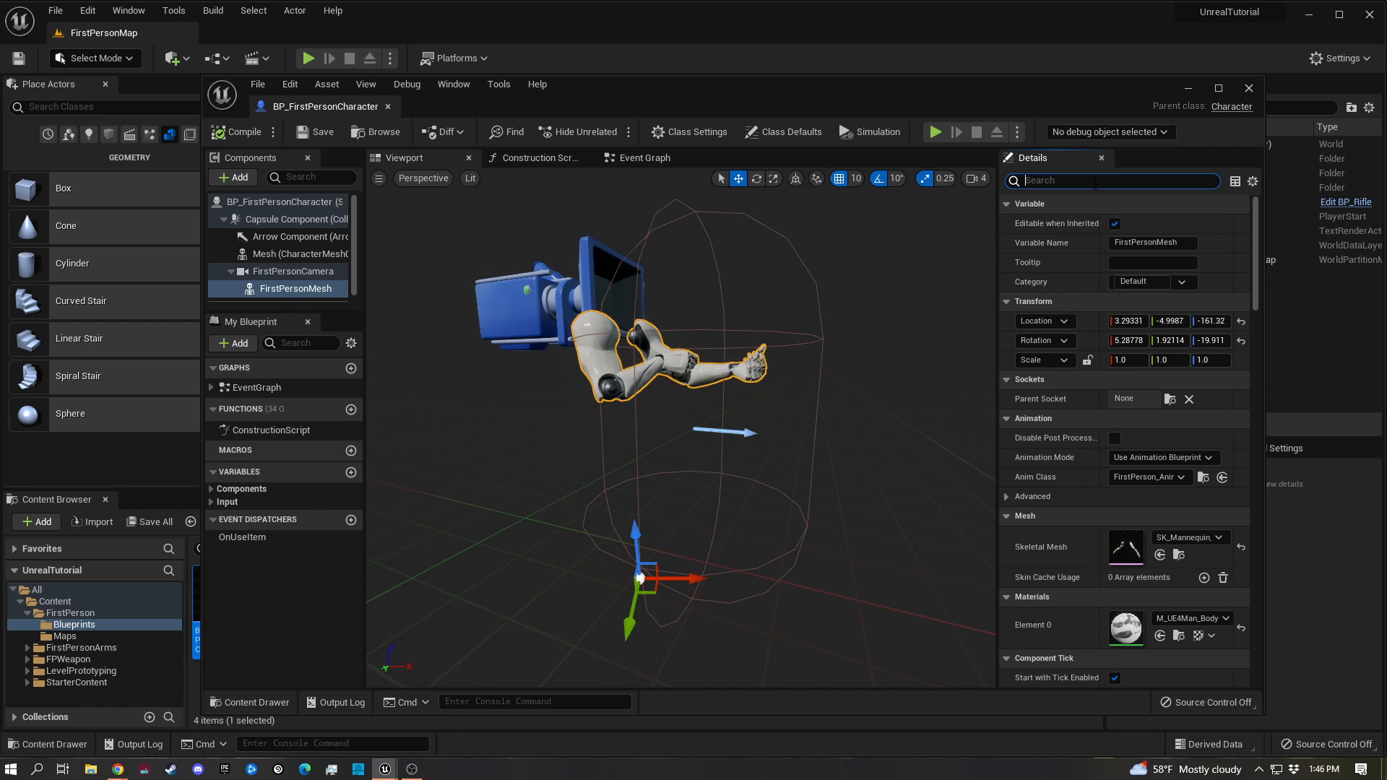
text(rendering)
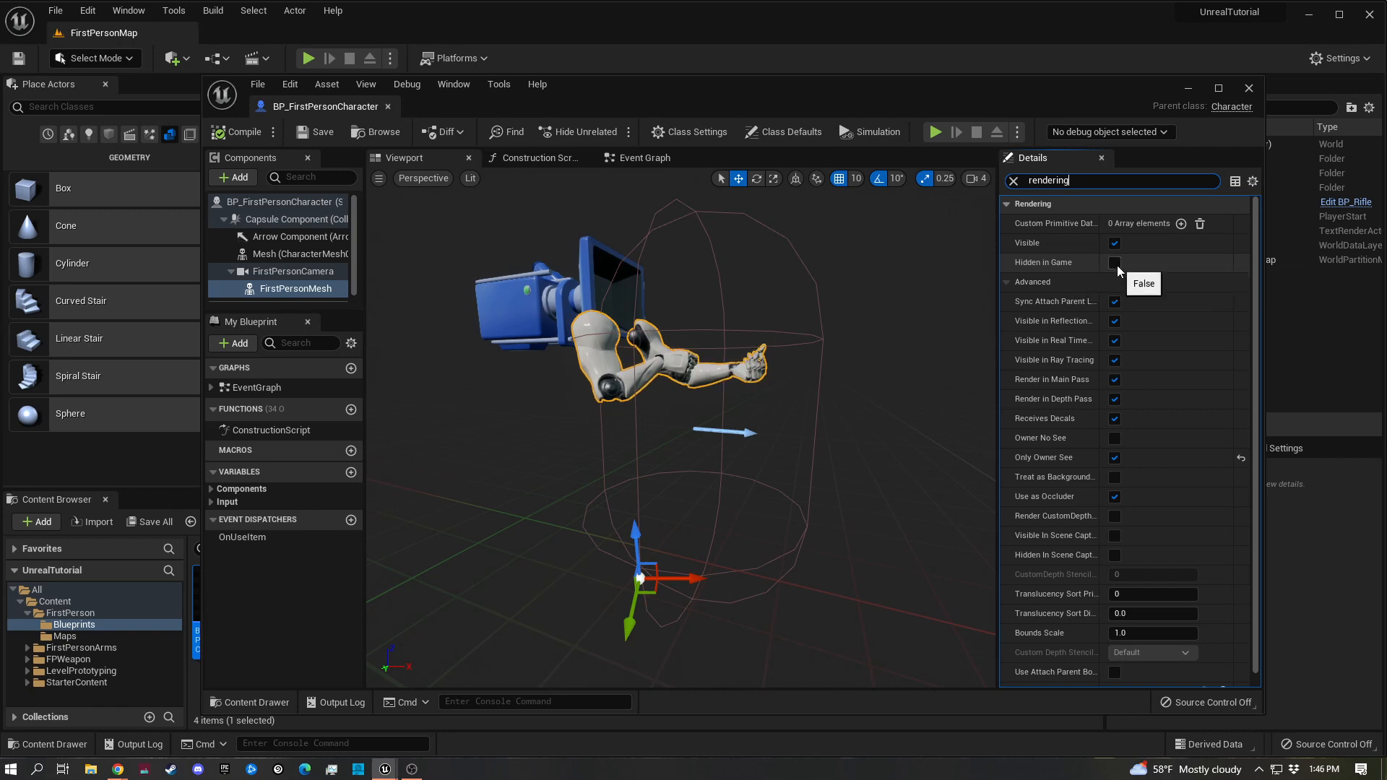
click(1114, 263)
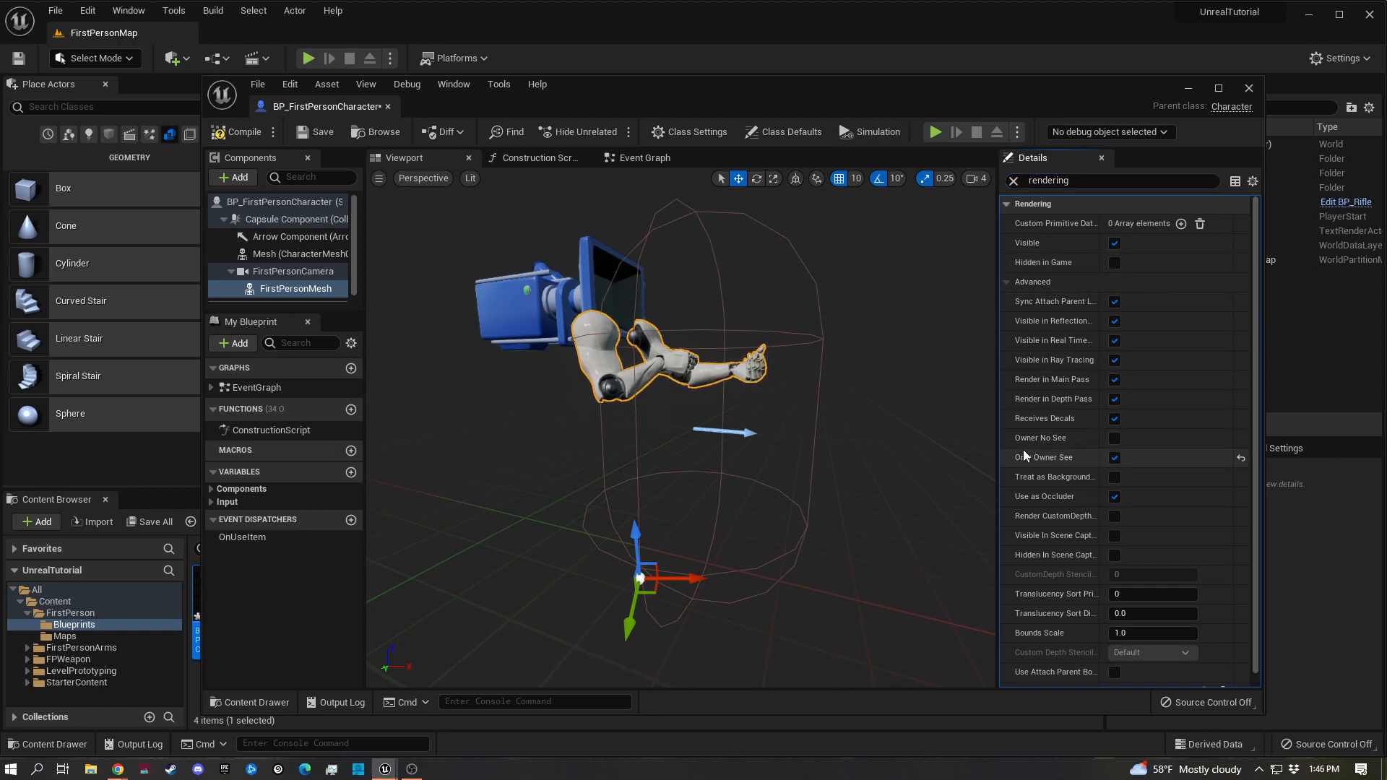
click(1114, 438)
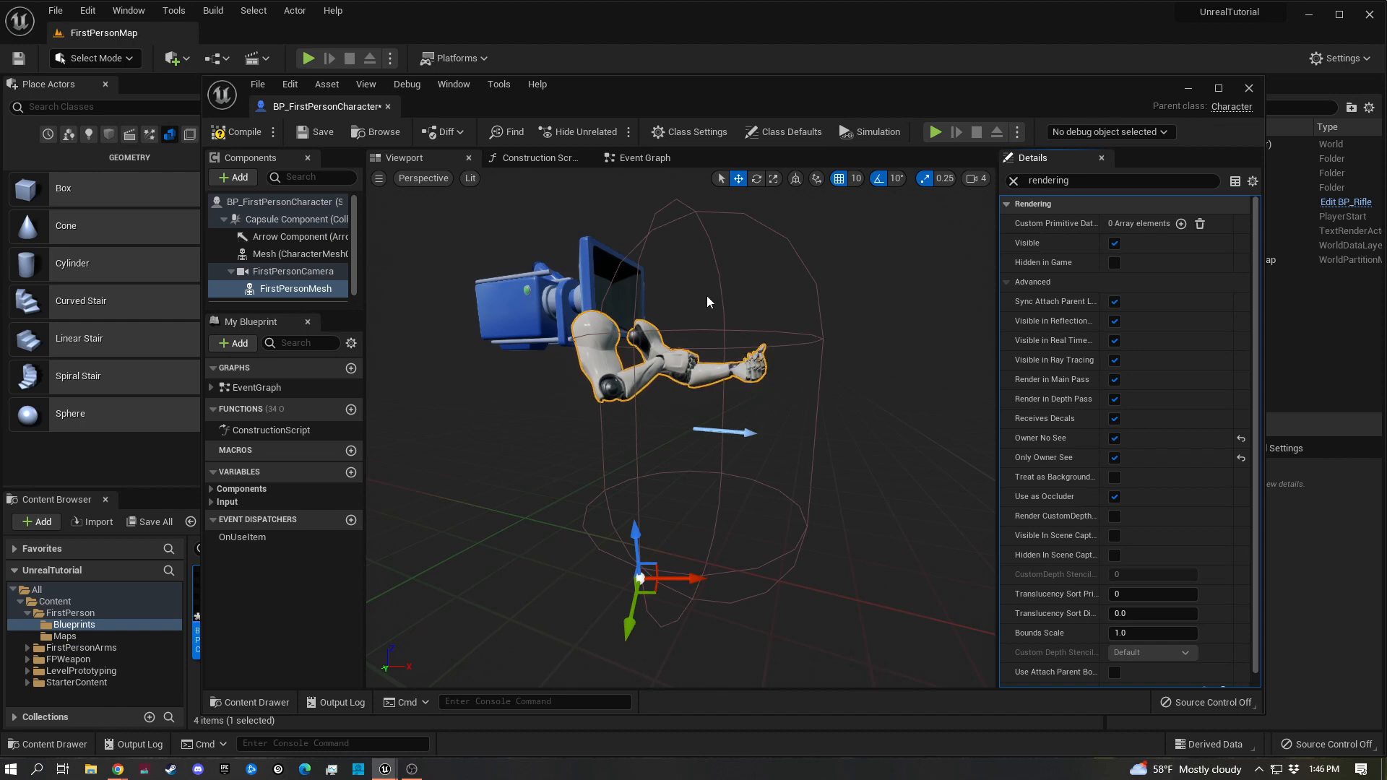
Compile and save the BP_FirstPersonCharacter blueprint and close its editor
click(241, 134)
click(317, 132)
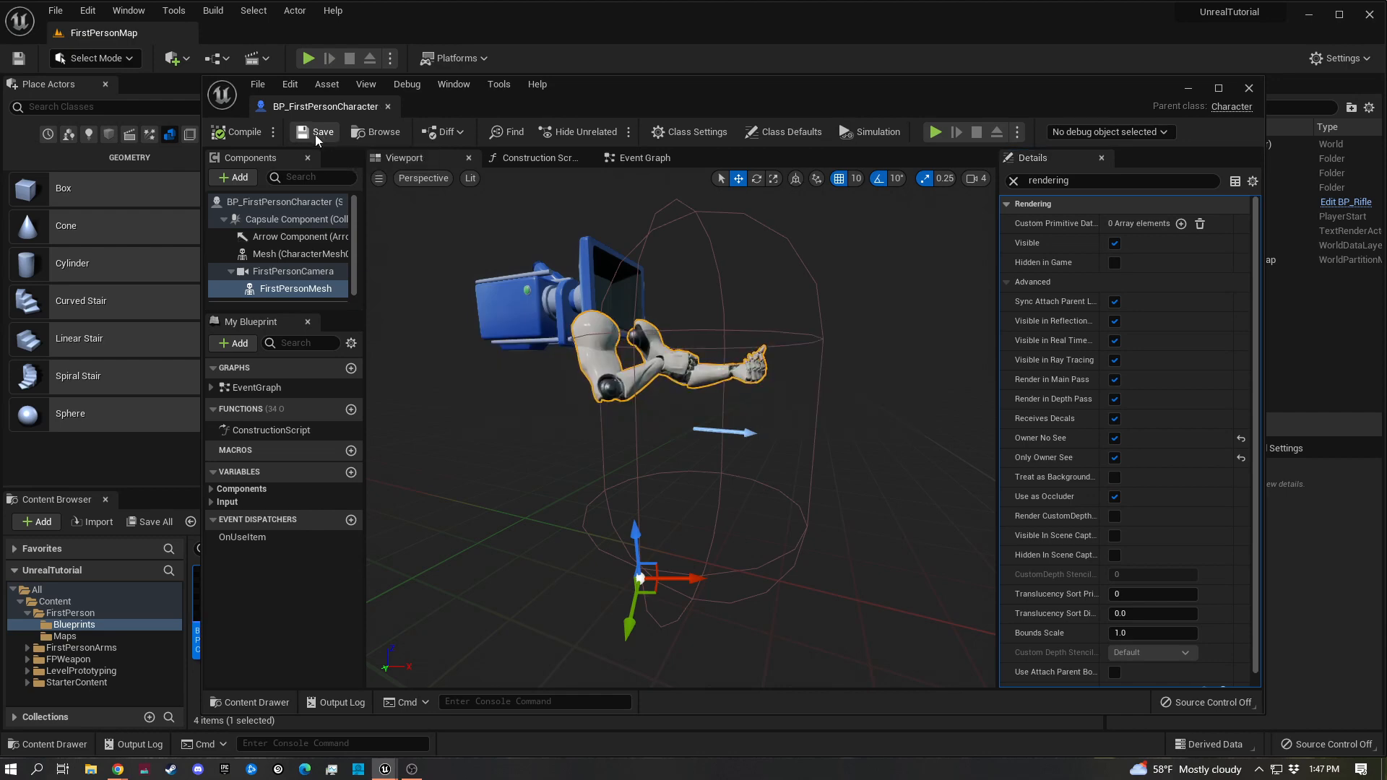
click(1251, 88)
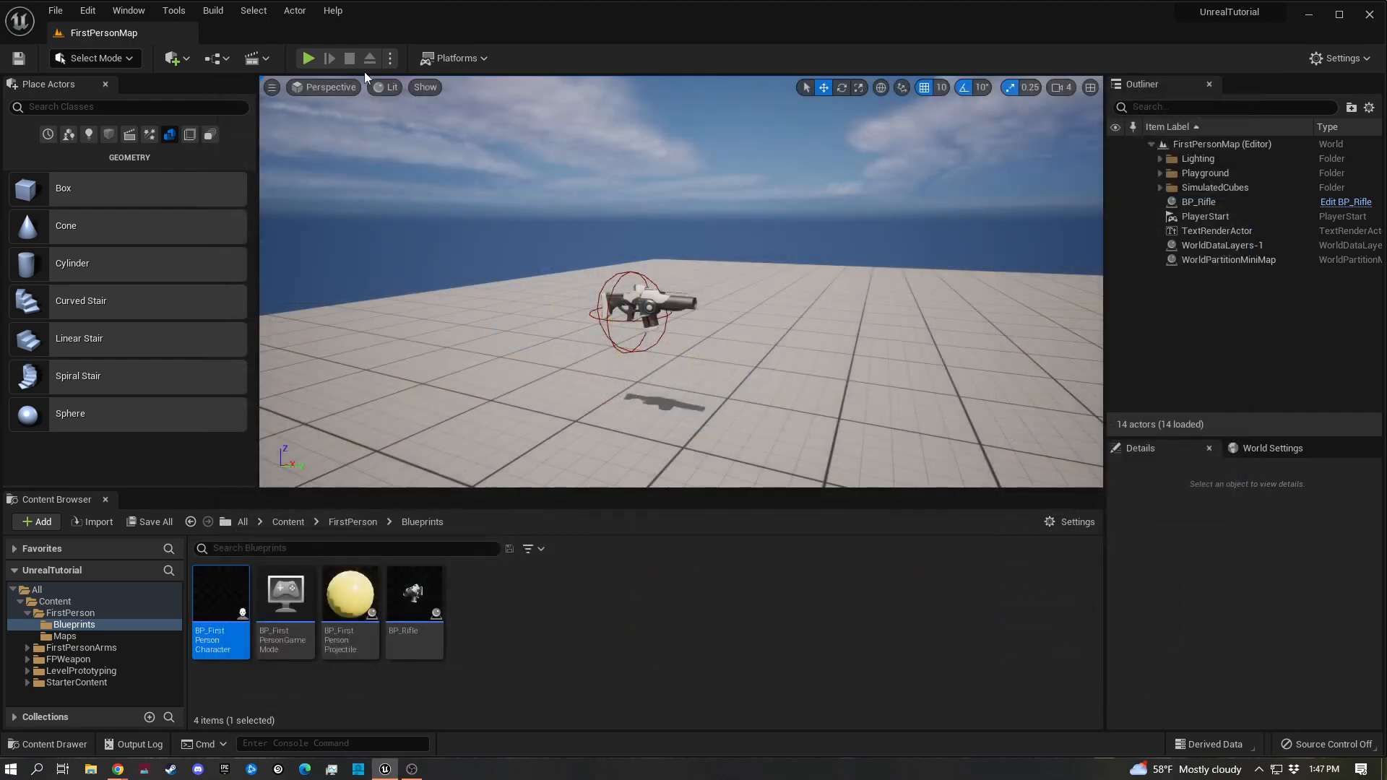
Play-test the level by picking up the rifle to check the hidden arms, and stop the session
click(307, 60)
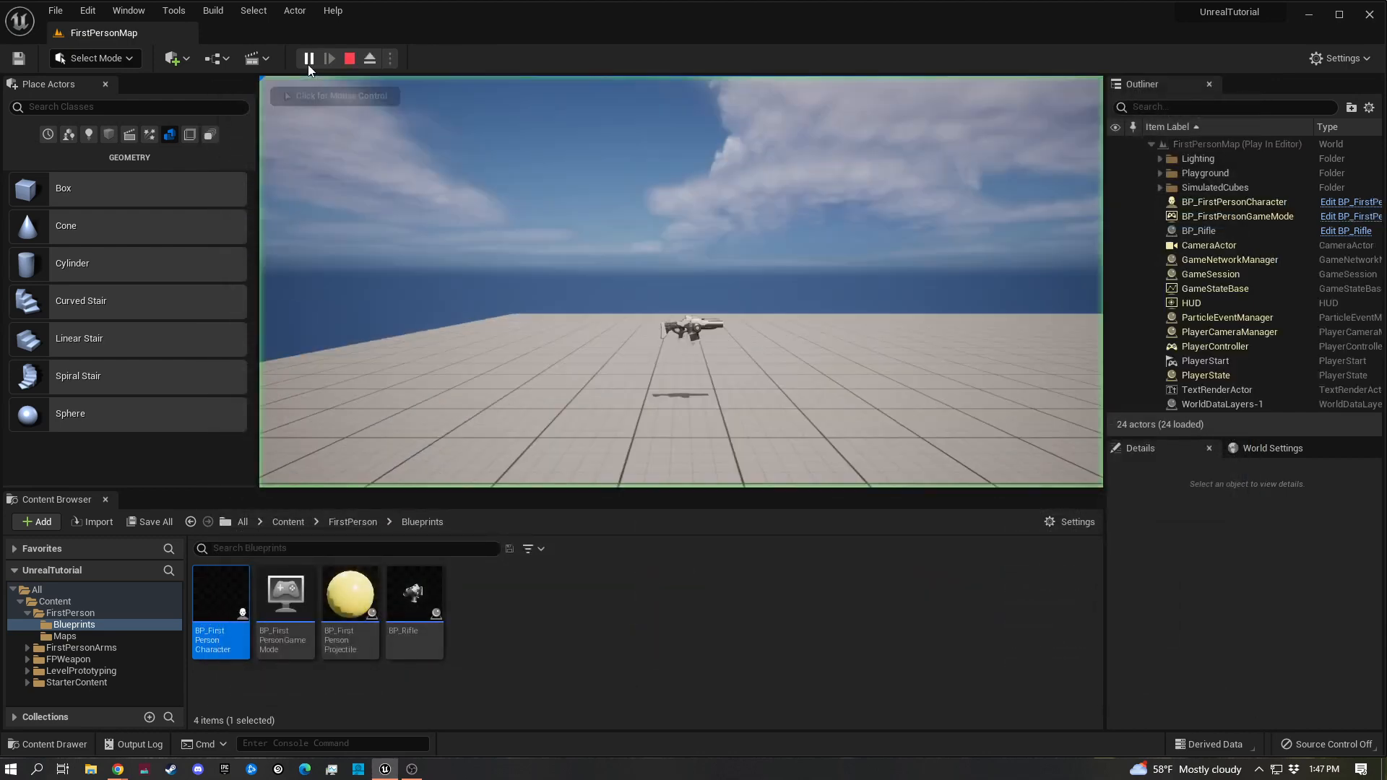
click(684, 351)
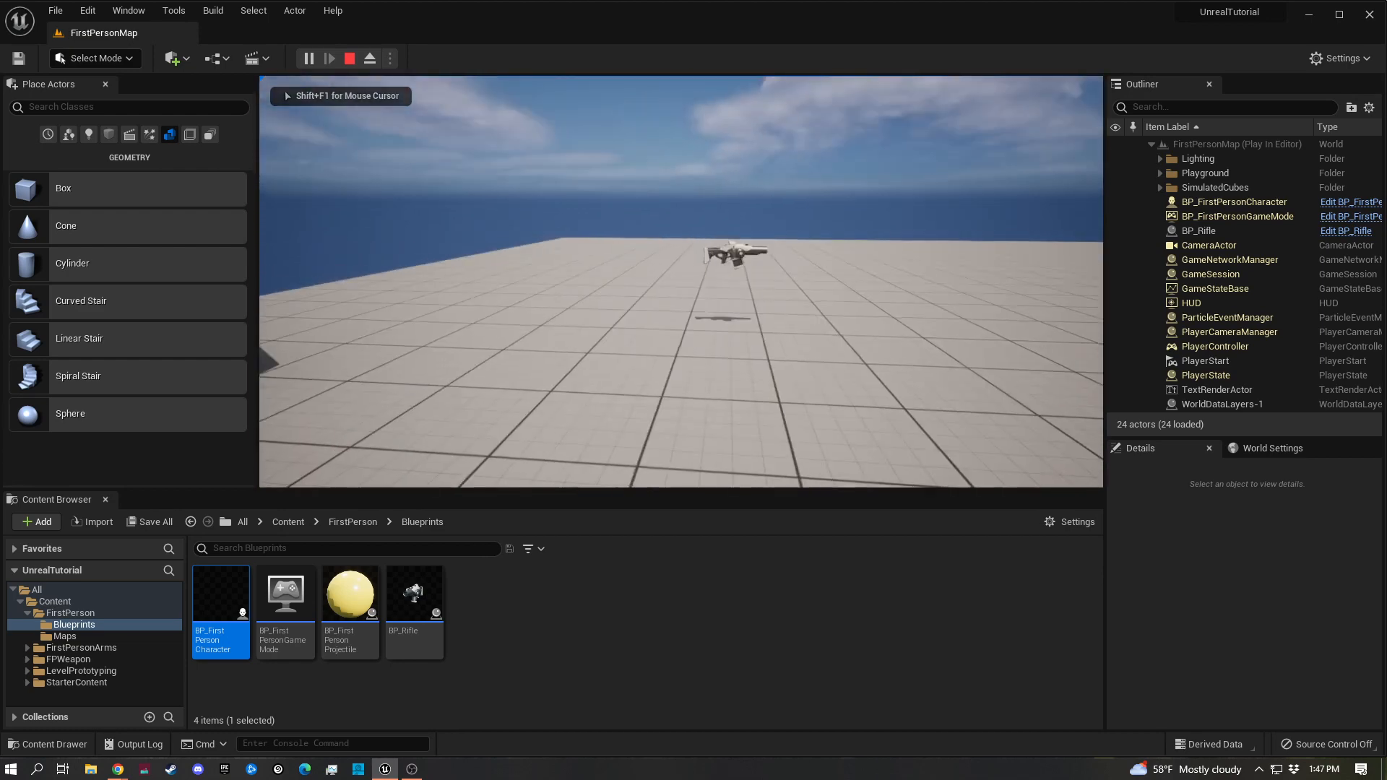
key(w)
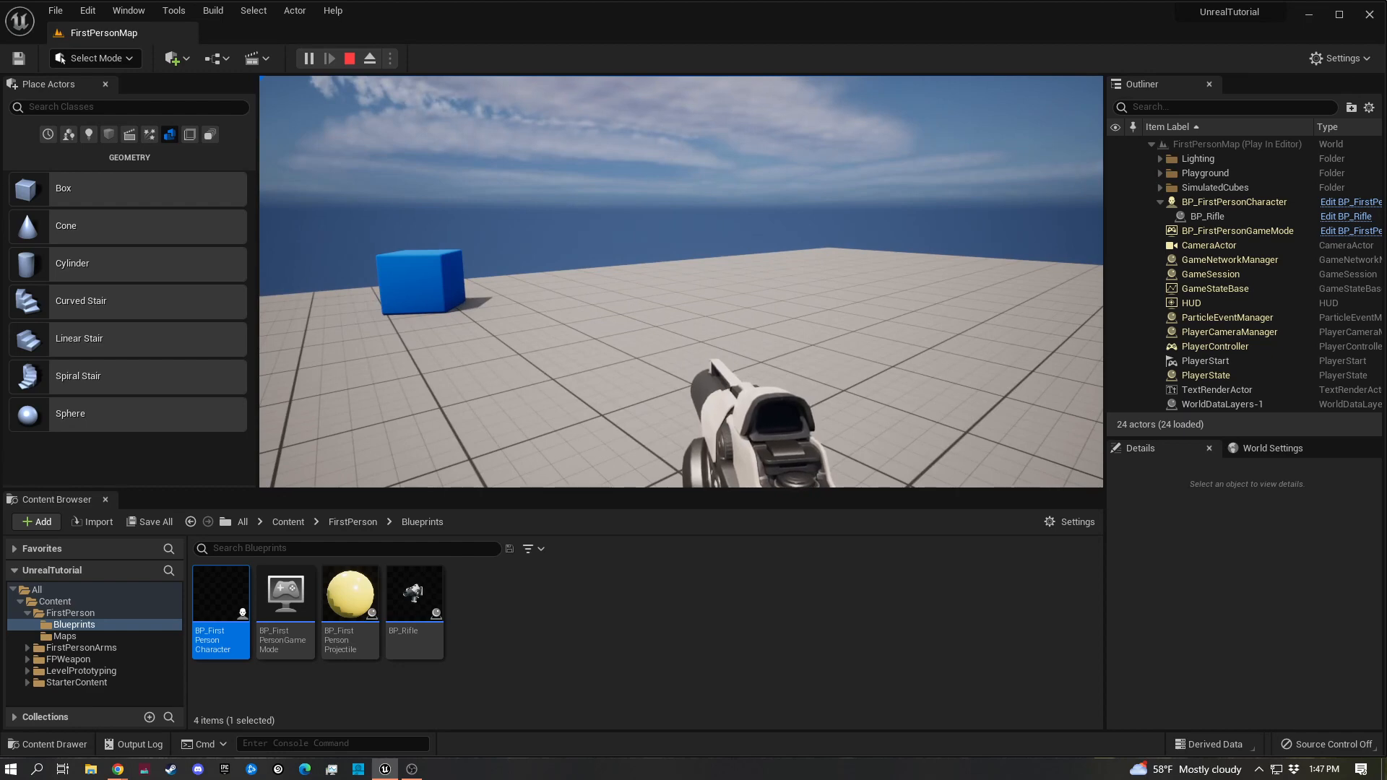
key(Escape)
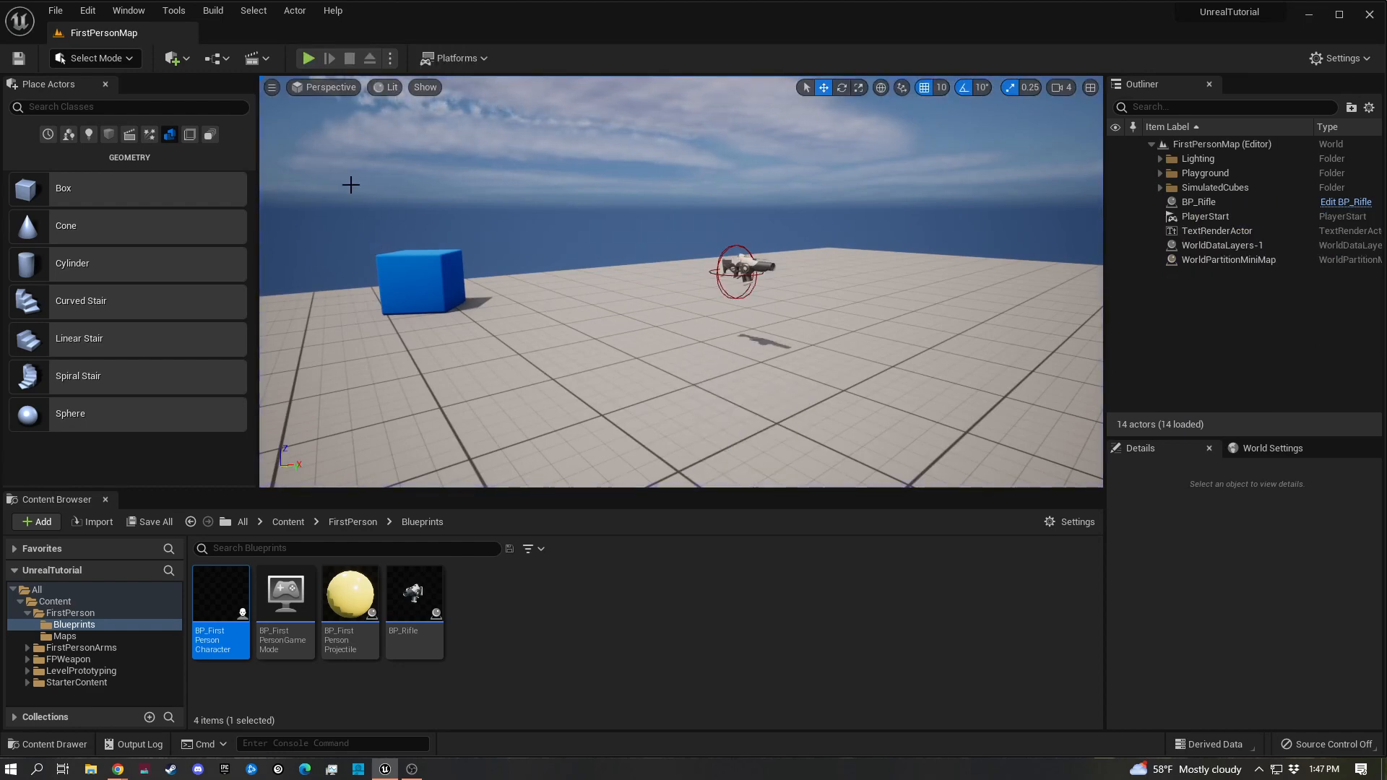
Place a Box geometry brush in the level and set its location to 0, 0, 0
right_drag(635, 174, 762, 229)
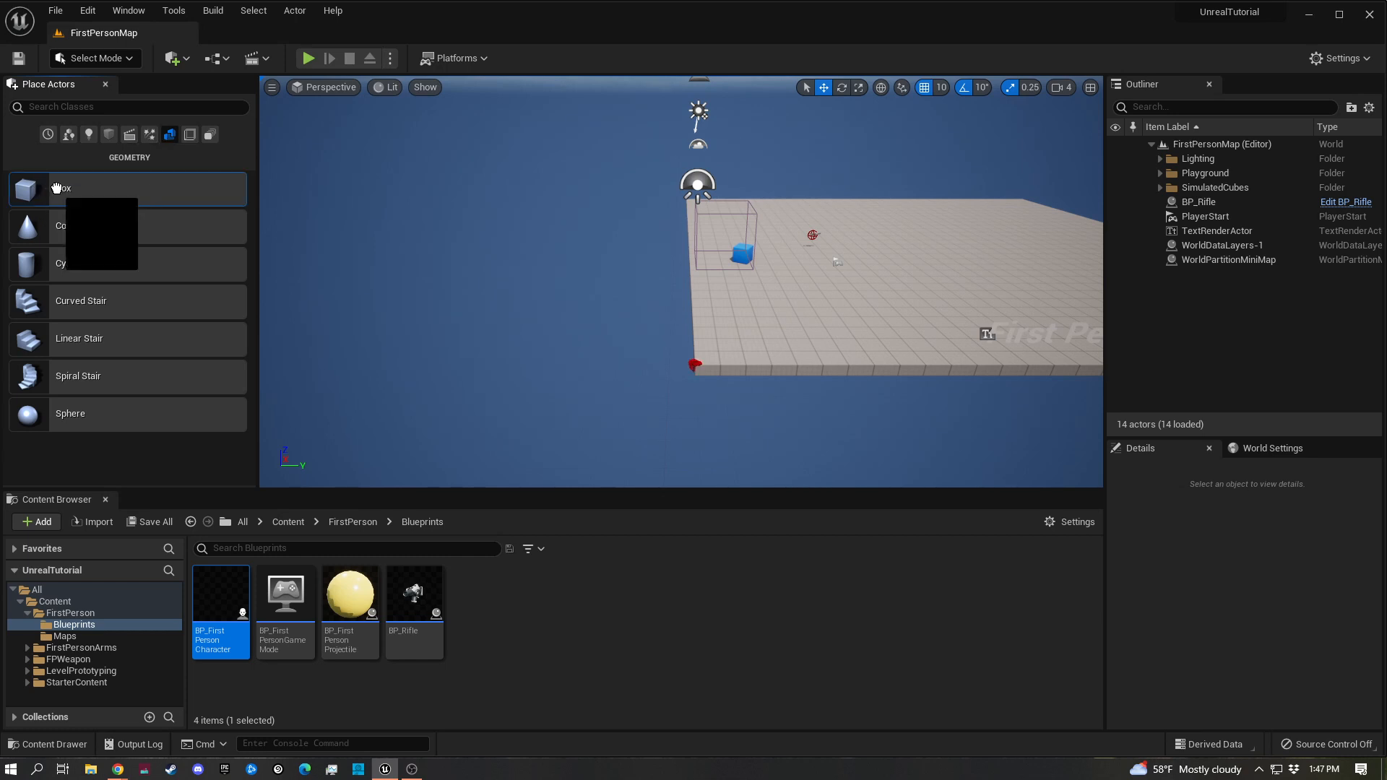
drag(59, 193, 604, 297)
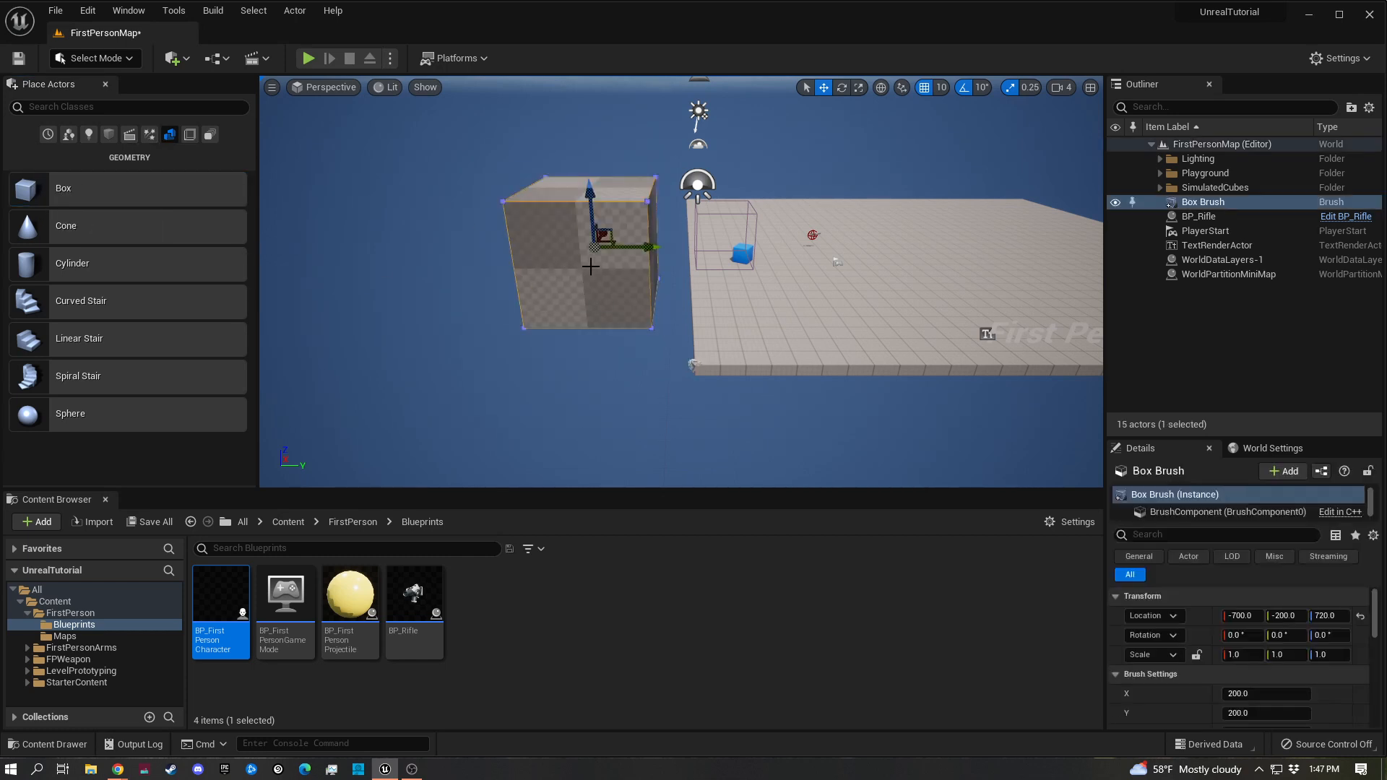
click(1241, 615)
text(0)
key(Tab)
text(0)
key(Tab)
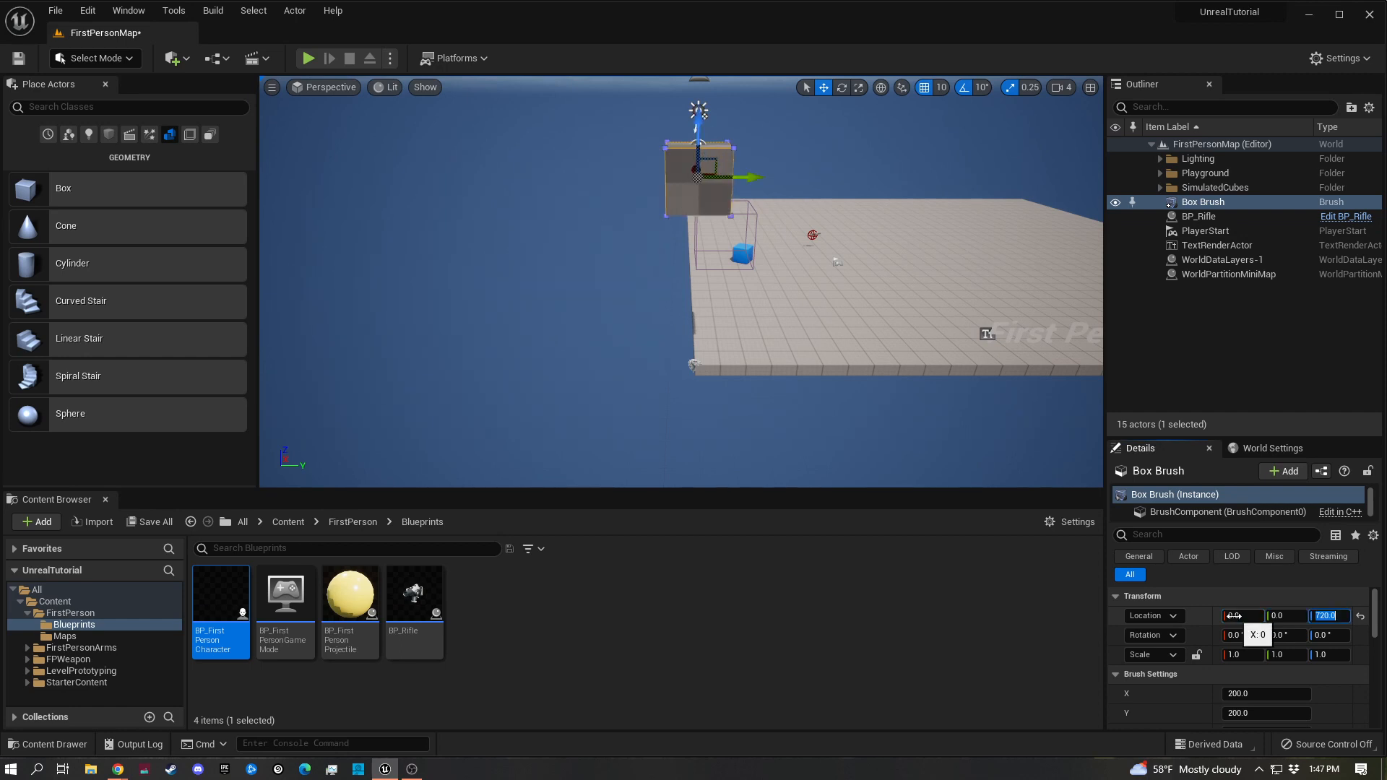
text(0)
key(Return)
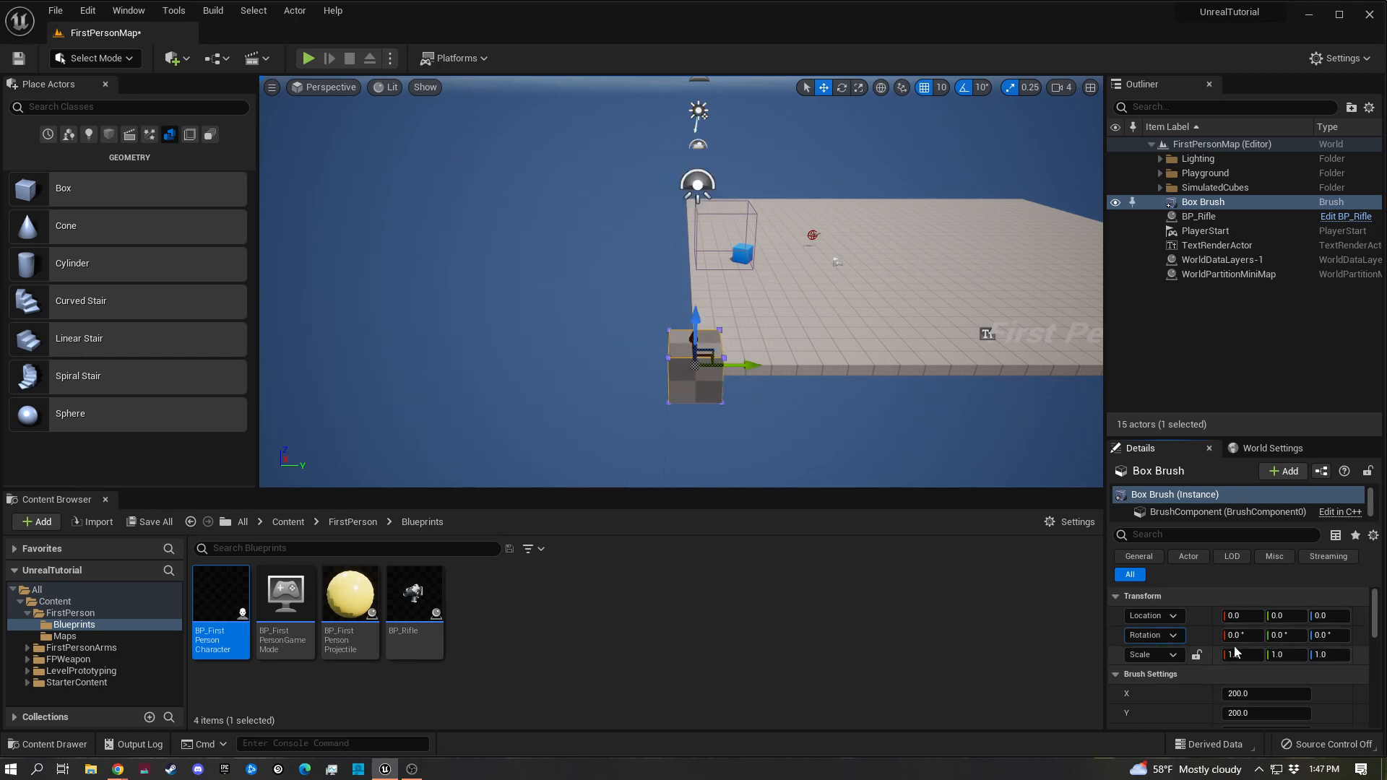
Enlarge the Details area and try scaling the Box Brush to 500 in X and Y
scroll(1193, 687, down, 1)
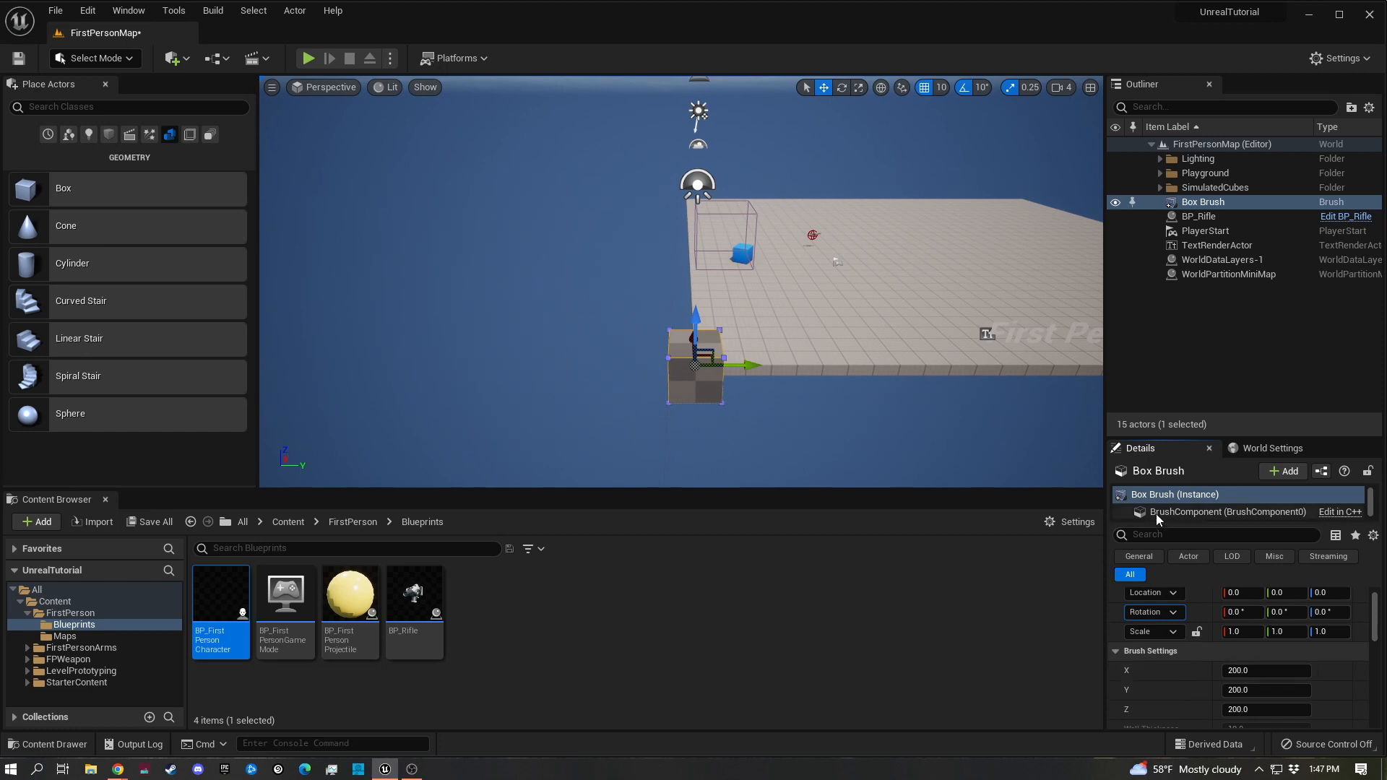
drag(1190, 439, 1190, 366)
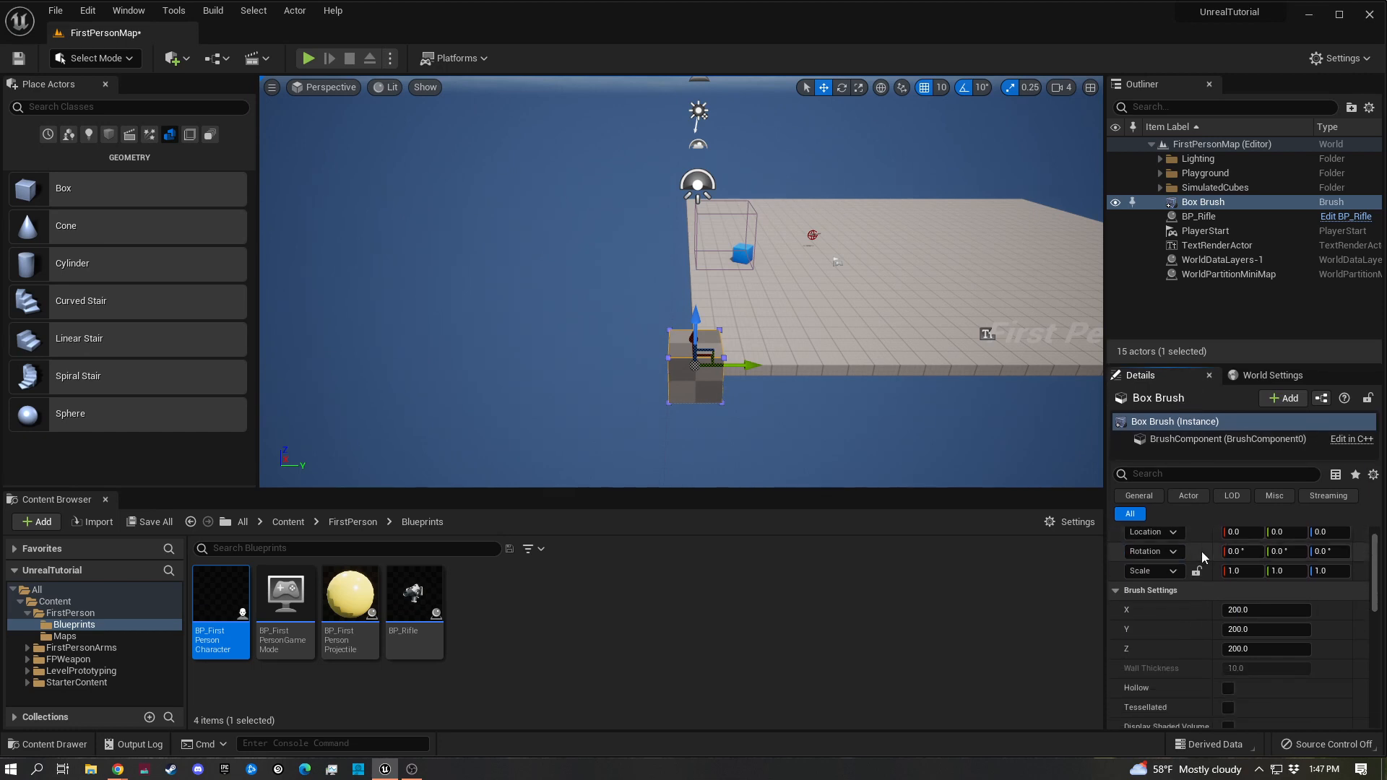
click(1248, 569)
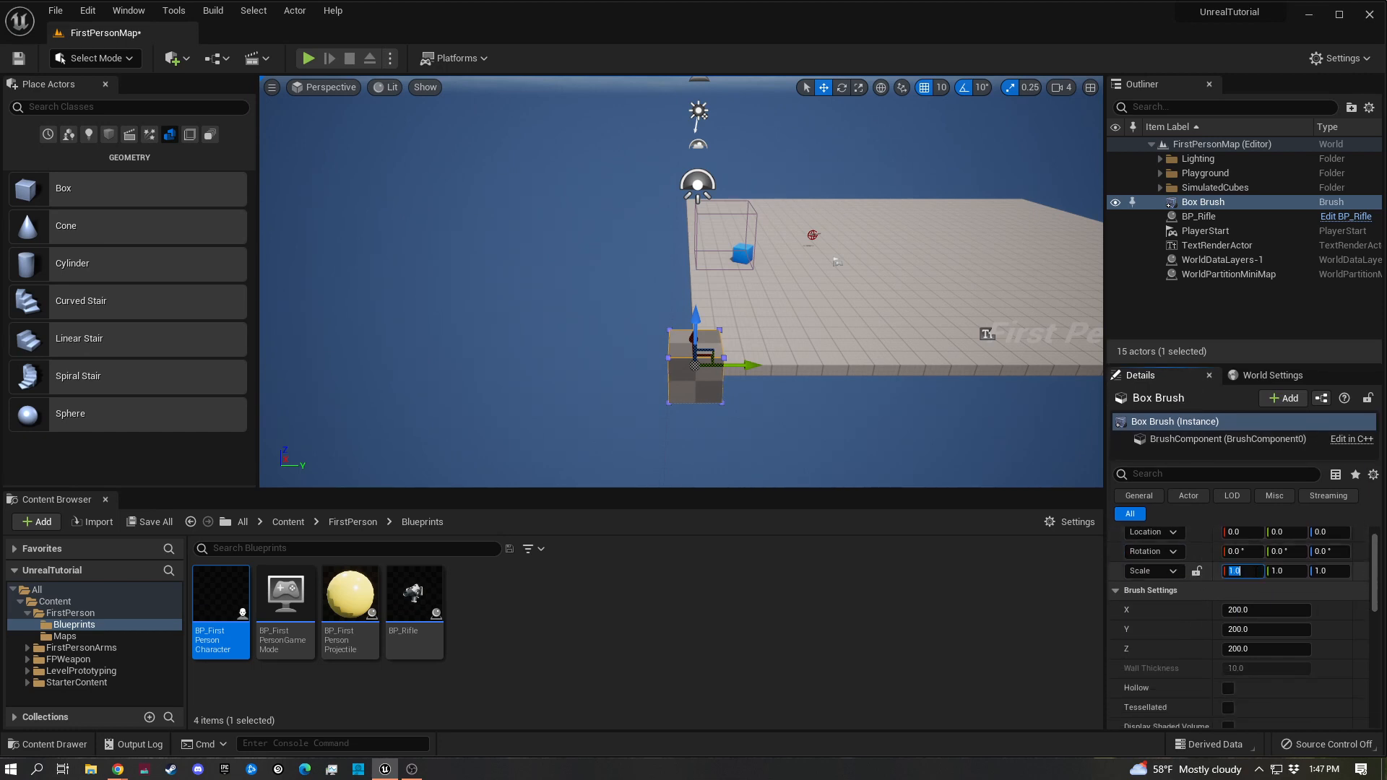
text(500)
key(Tab)
text(500)
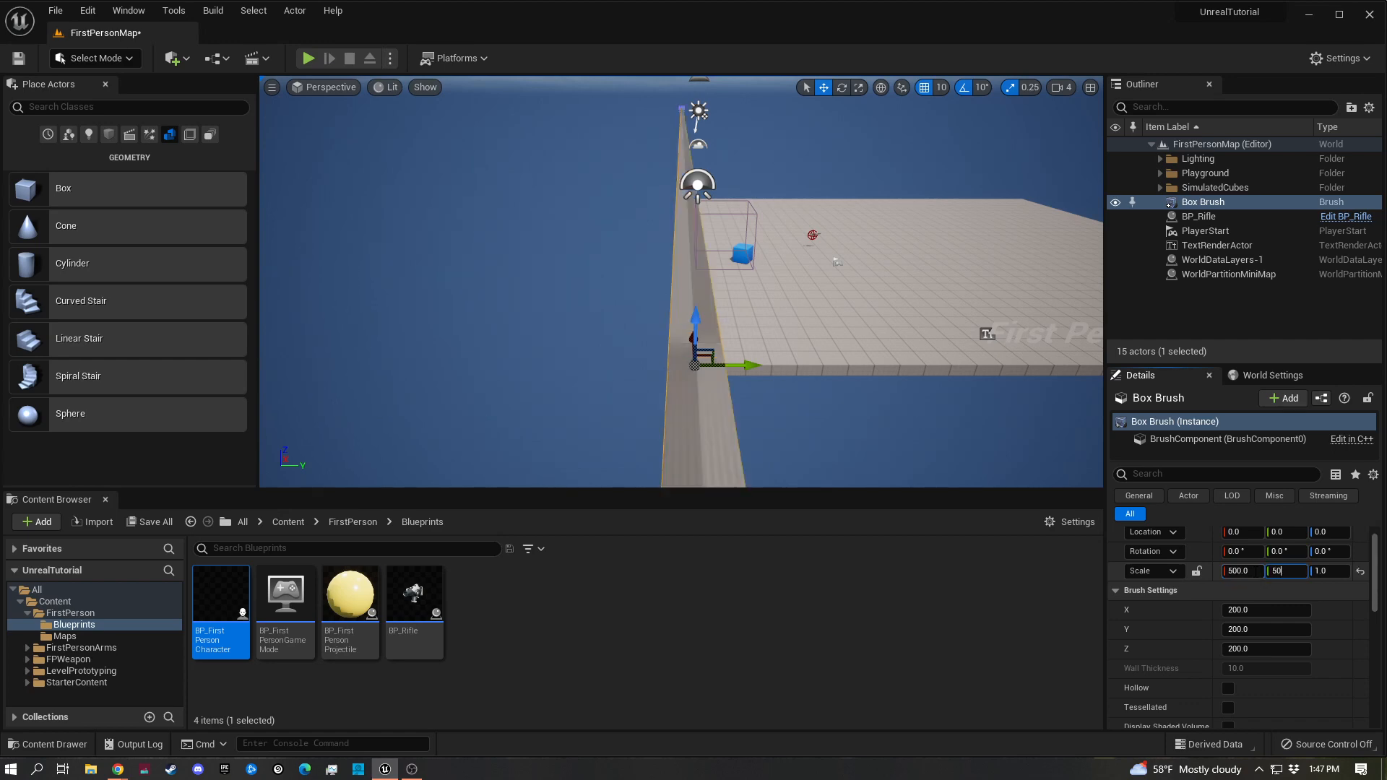
key(Tab)
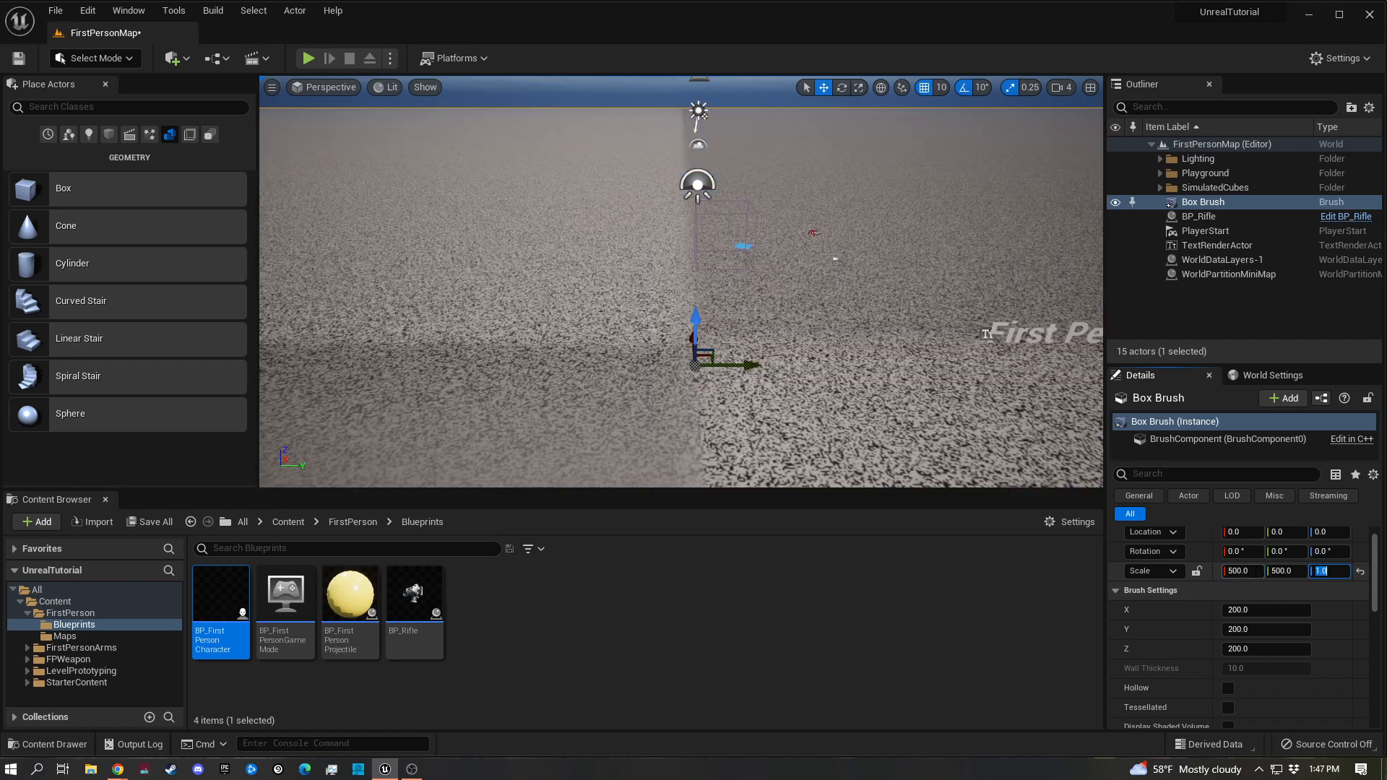
Reset the Box Brush's X and Y scale to 1
click(1245, 570)
text(1)
key(Tab)
text(1)
key(Tab)
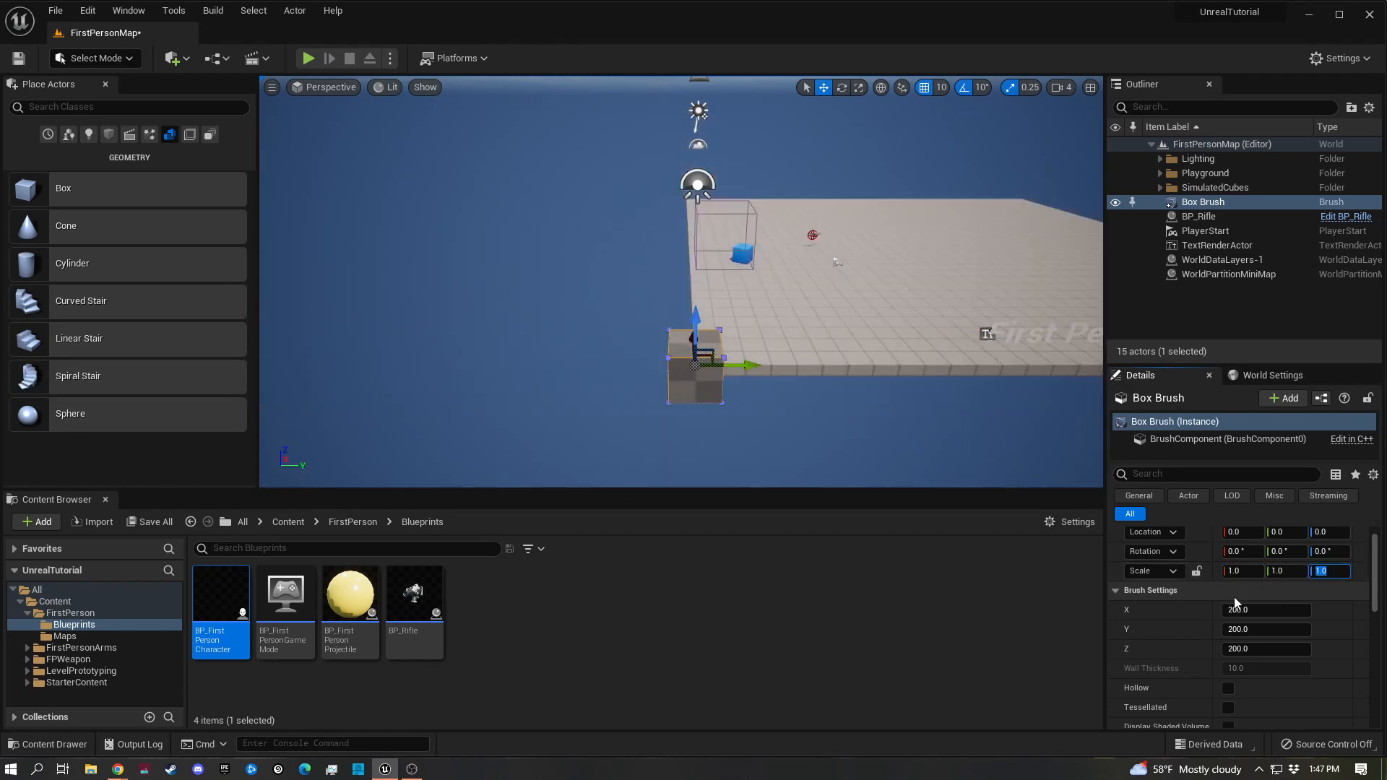
Set the Box Brush's X and Y sizes to 500 in its brush settings
click(1240, 610)
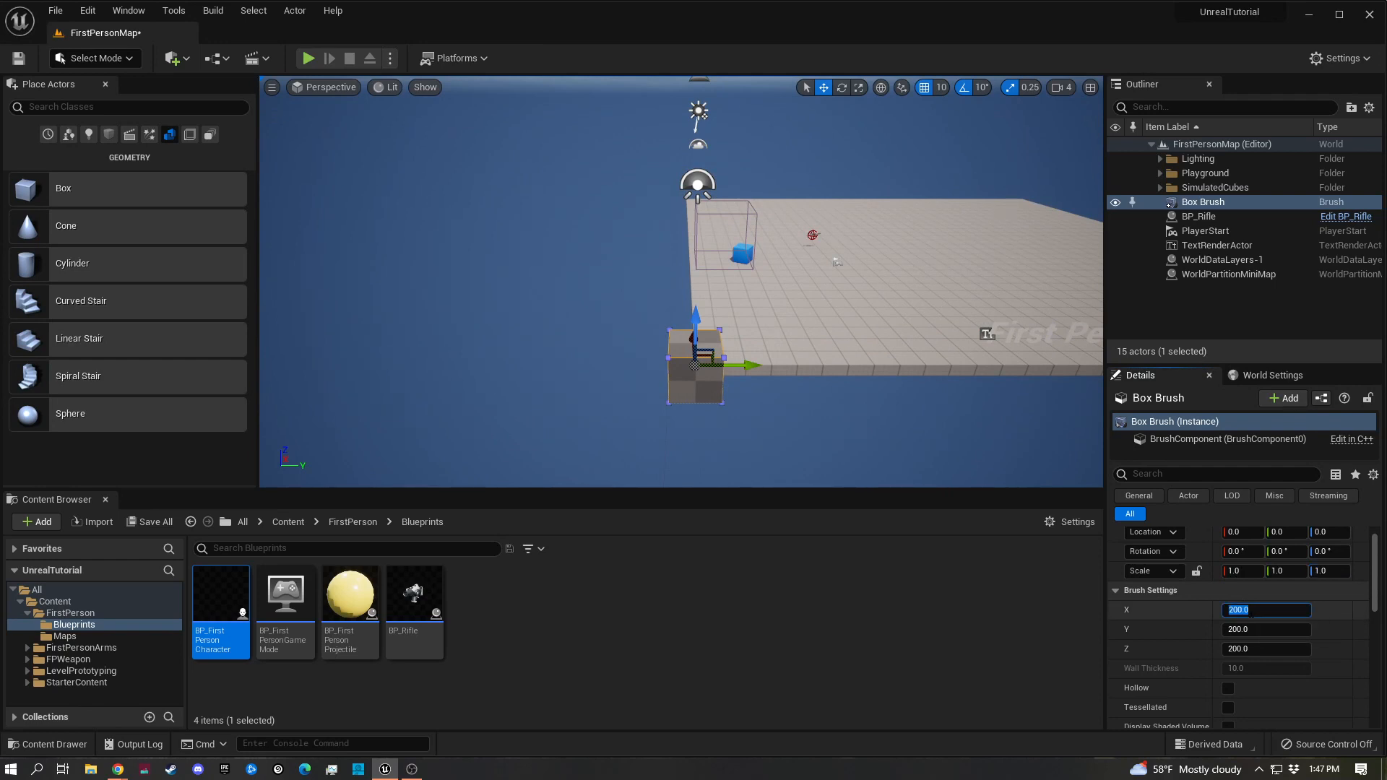
text(500)
key(Tab)
text(50)
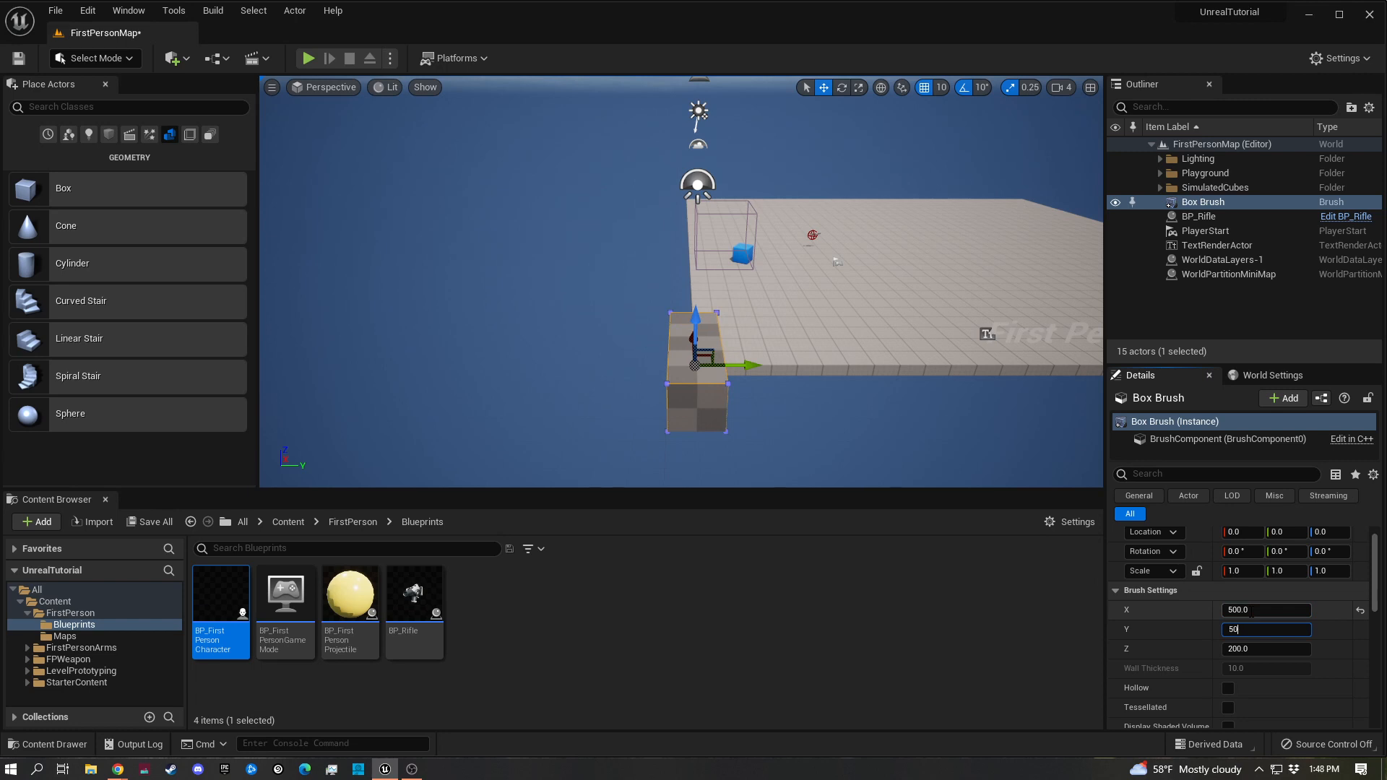
text(0)
key(Tab)
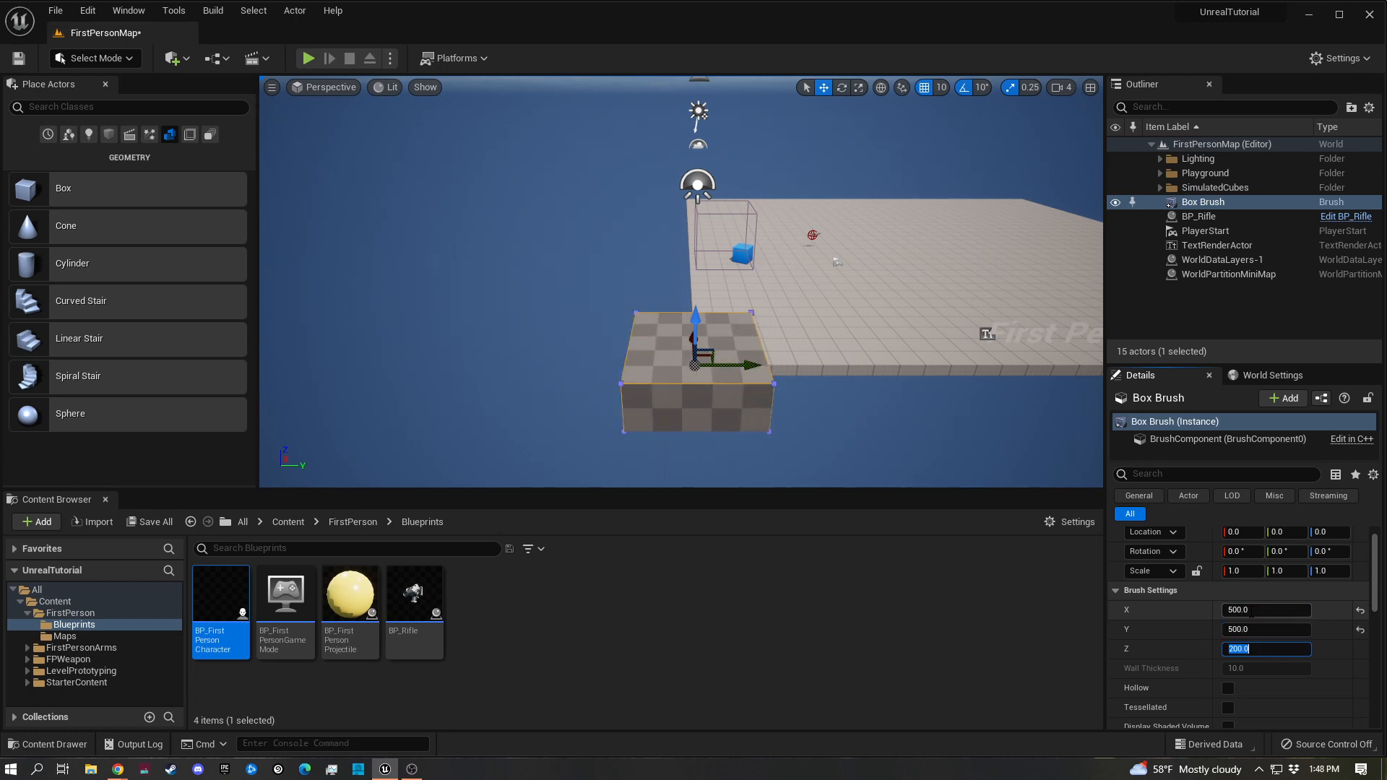
Set the Box Brush's Z size to 20 and delete the template's SM_Cube floor
text(20)
key(Return)
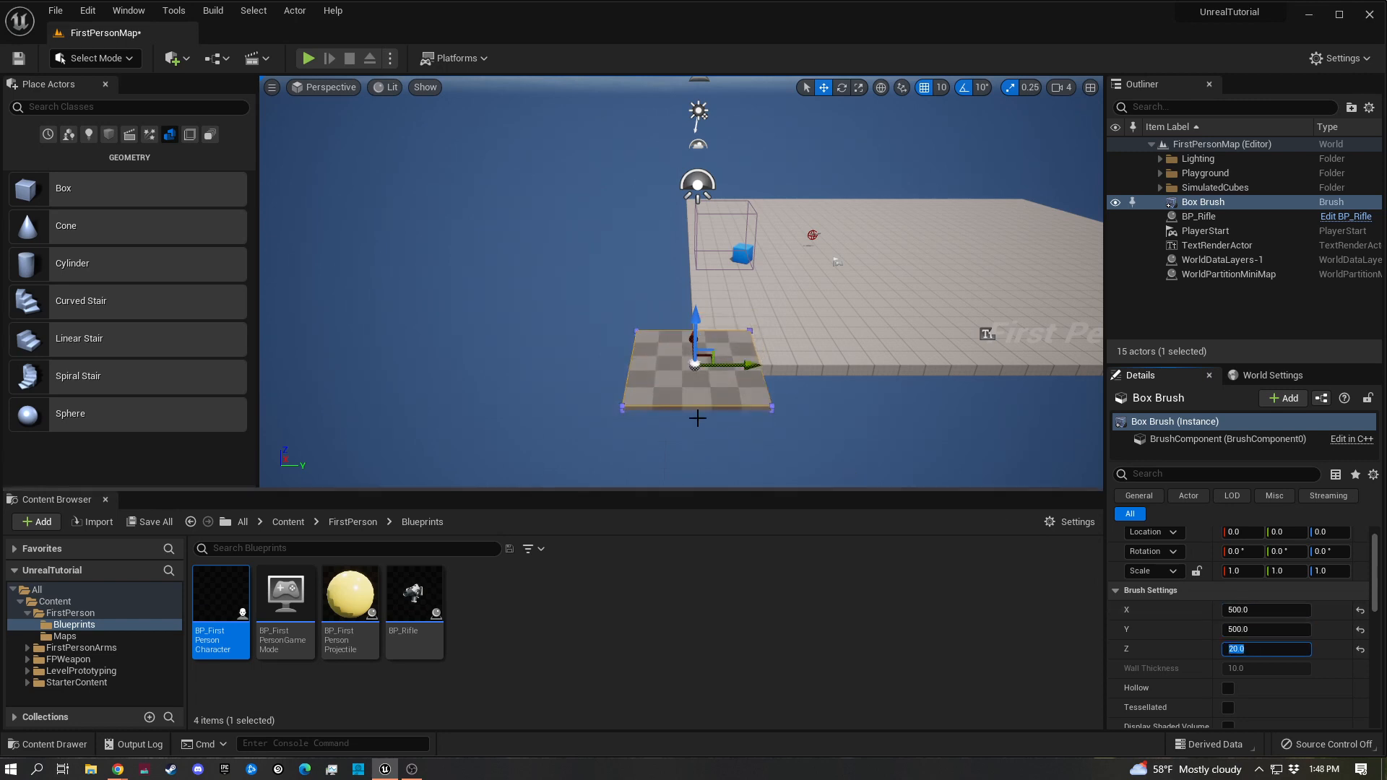
click(830, 393)
click(827, 353)
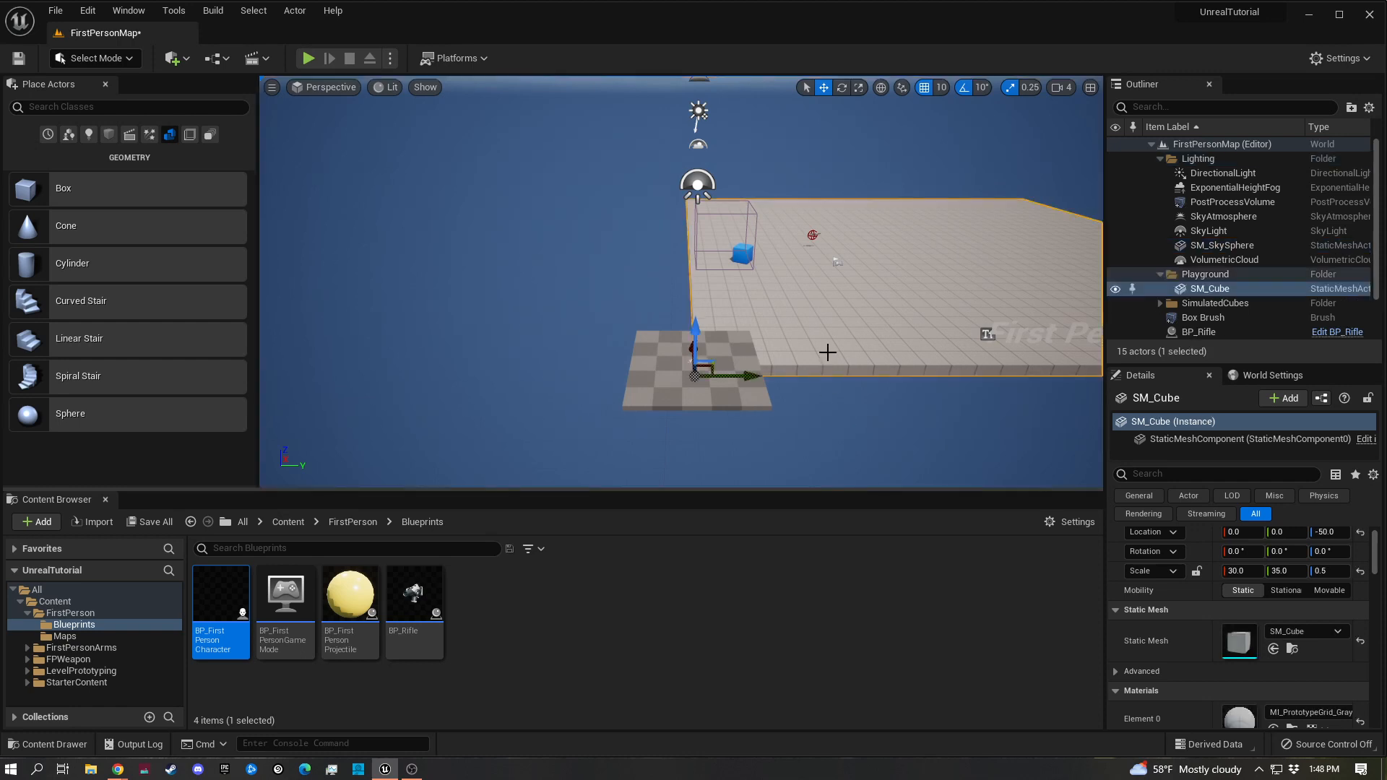
key(Delete)
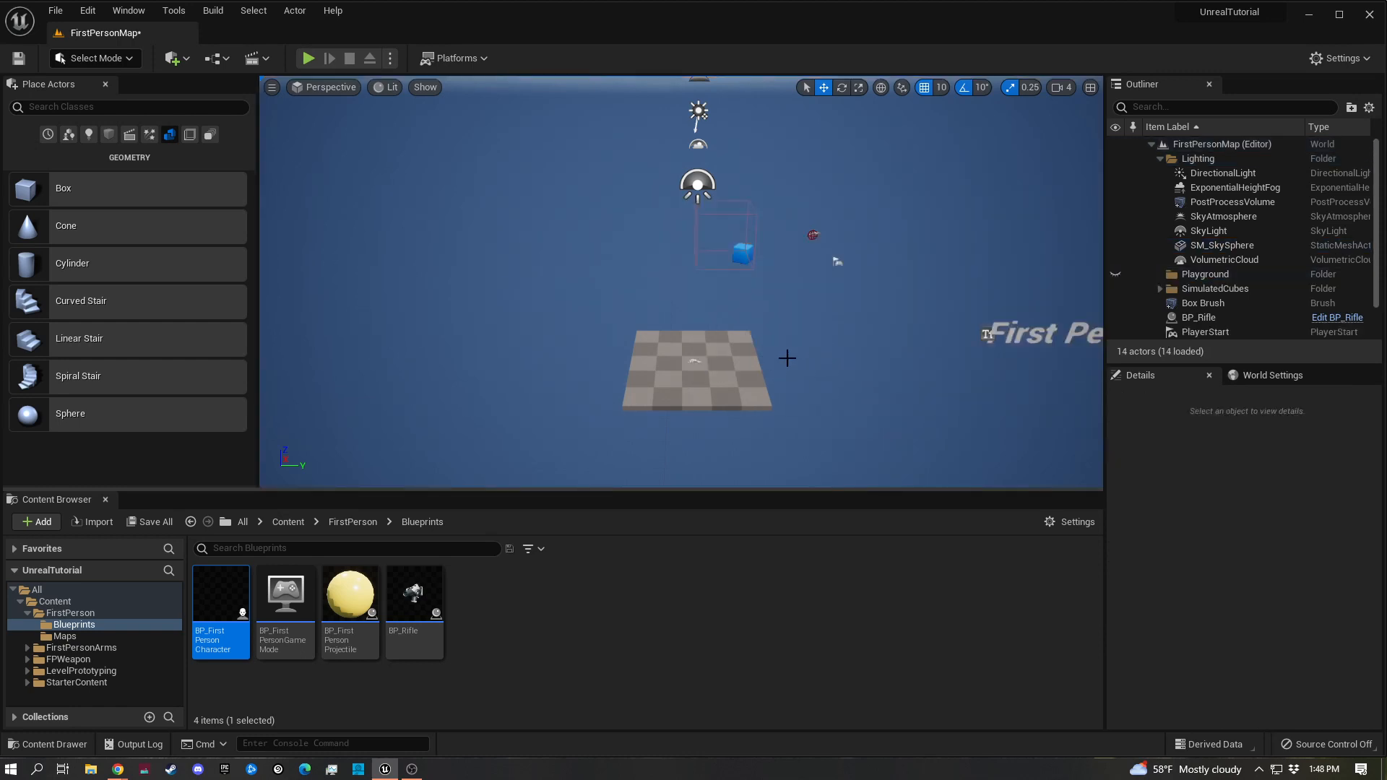
Duplicate the Box Brush along Y to 500, flush against the original floor tile
right_drag(837, 334, 885, 322)
key(w)
click(836, 337)
key(d)
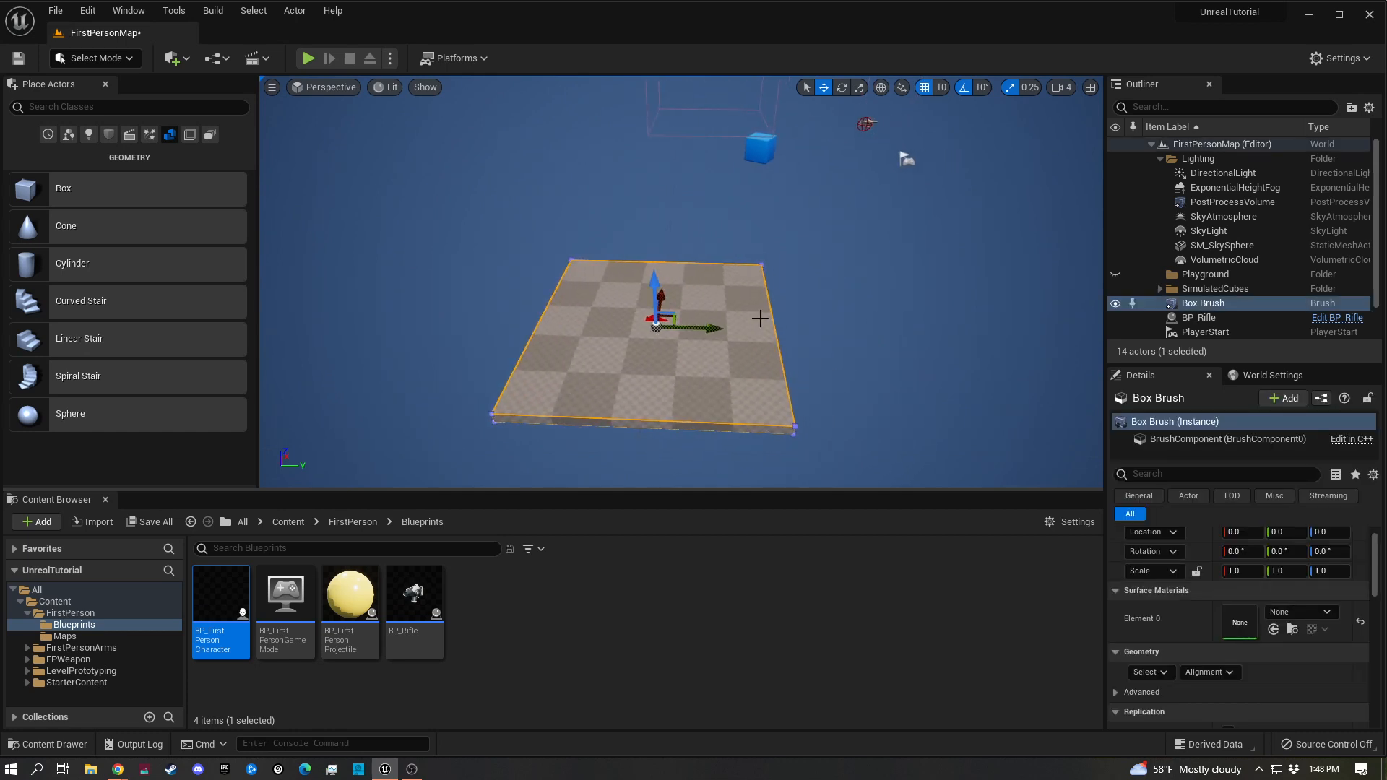
alt+drag(706, 330, 938, 350)
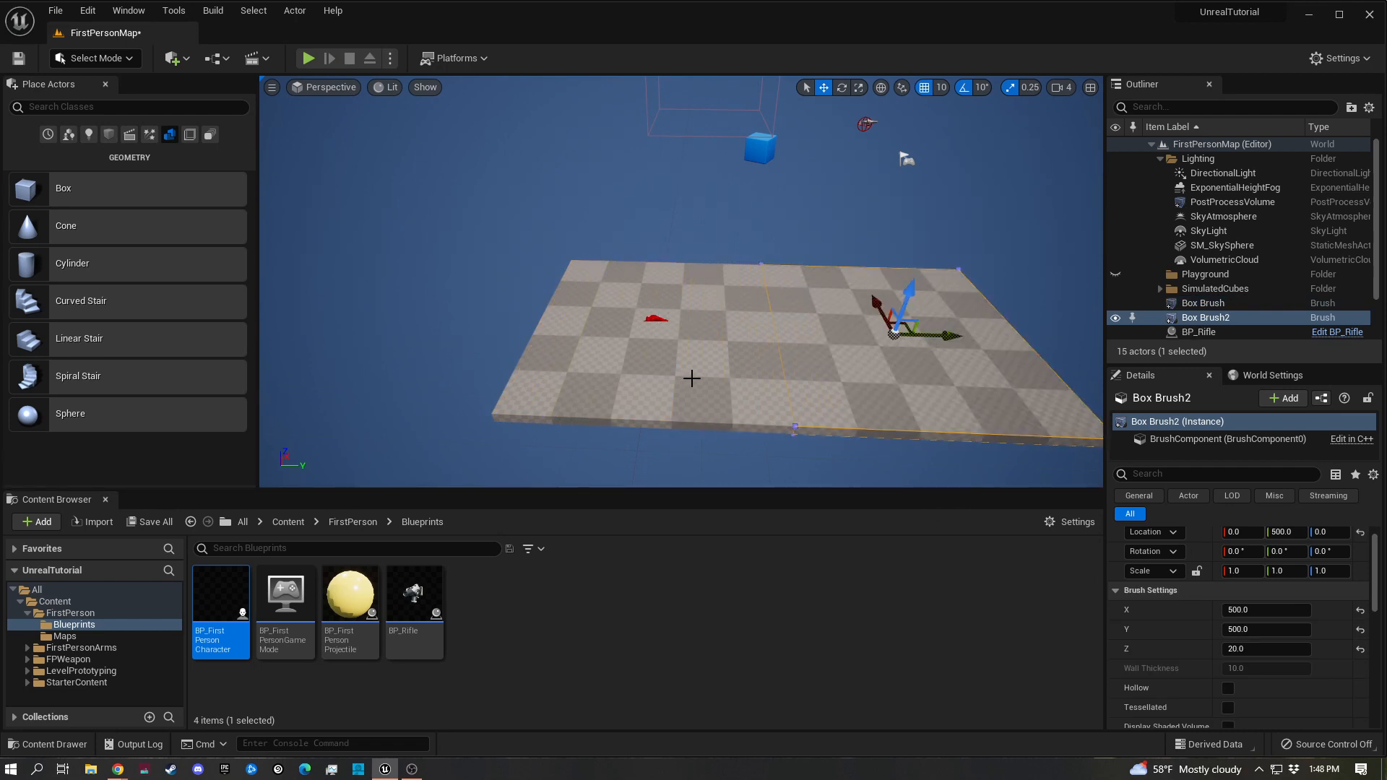
Select both floor brushes and duplicate them along X to form a two-by-two floor
click(665, 449)
click(682, 395)
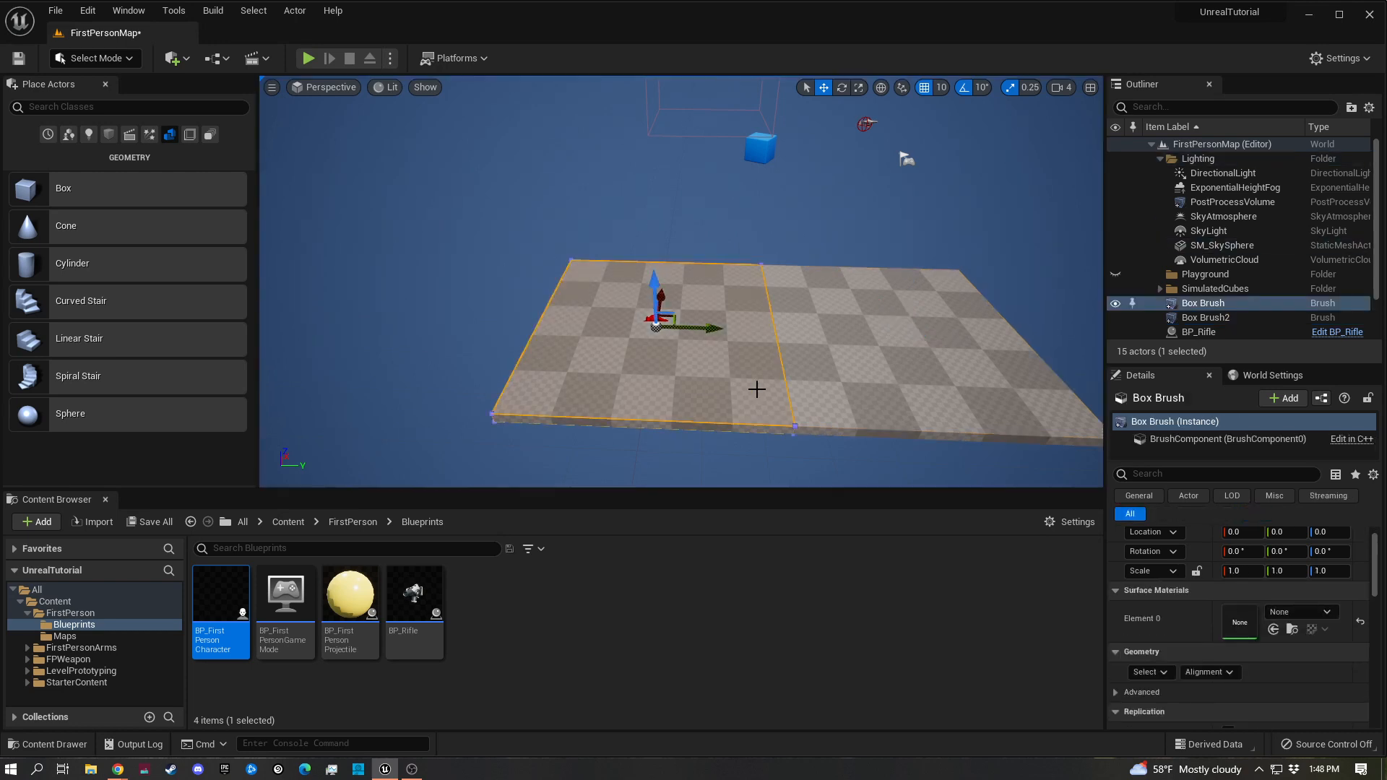
ctrl+click(847, 379)
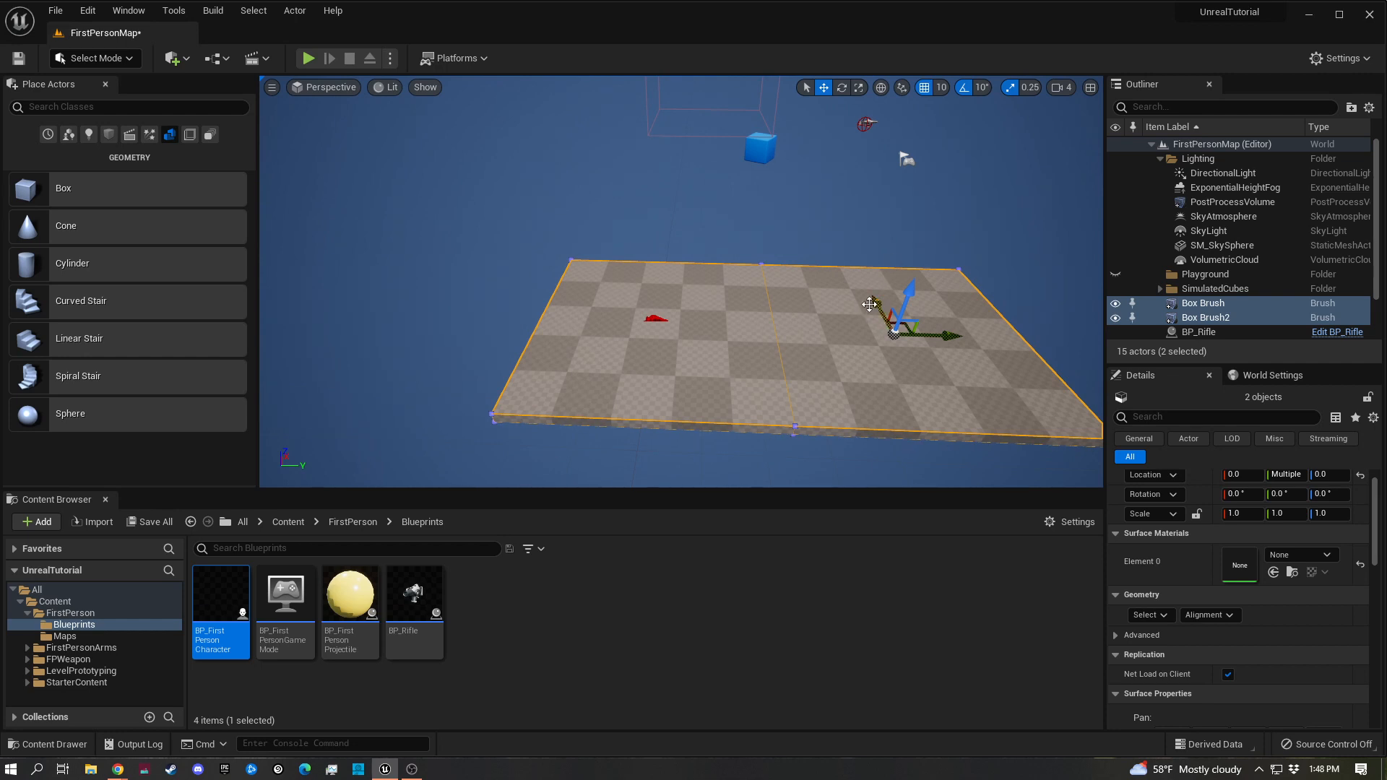
alt+drag(874, 304, 874, 232)
click(558, 242)
right_drag(845, 235, 772, 237)
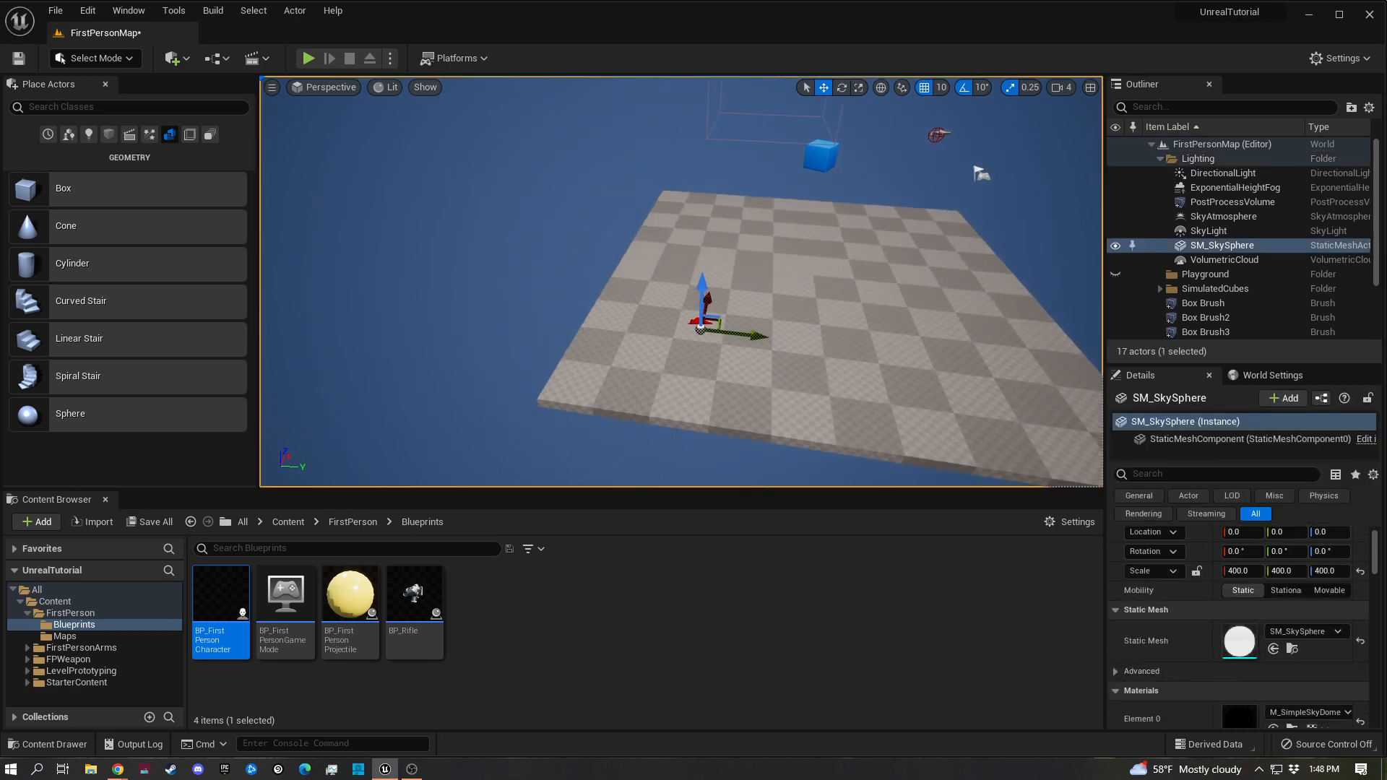
Duplicate the first floor Box Brush upward to Z 160
click(772, 237)
click(864, 253)
click(837, 332)
click(744, 328)
key(d)
mouse_move(744, 328)
right_down()
mouse_move(780, 329)
mouse_move(817, 294)
right_up()
key(a)
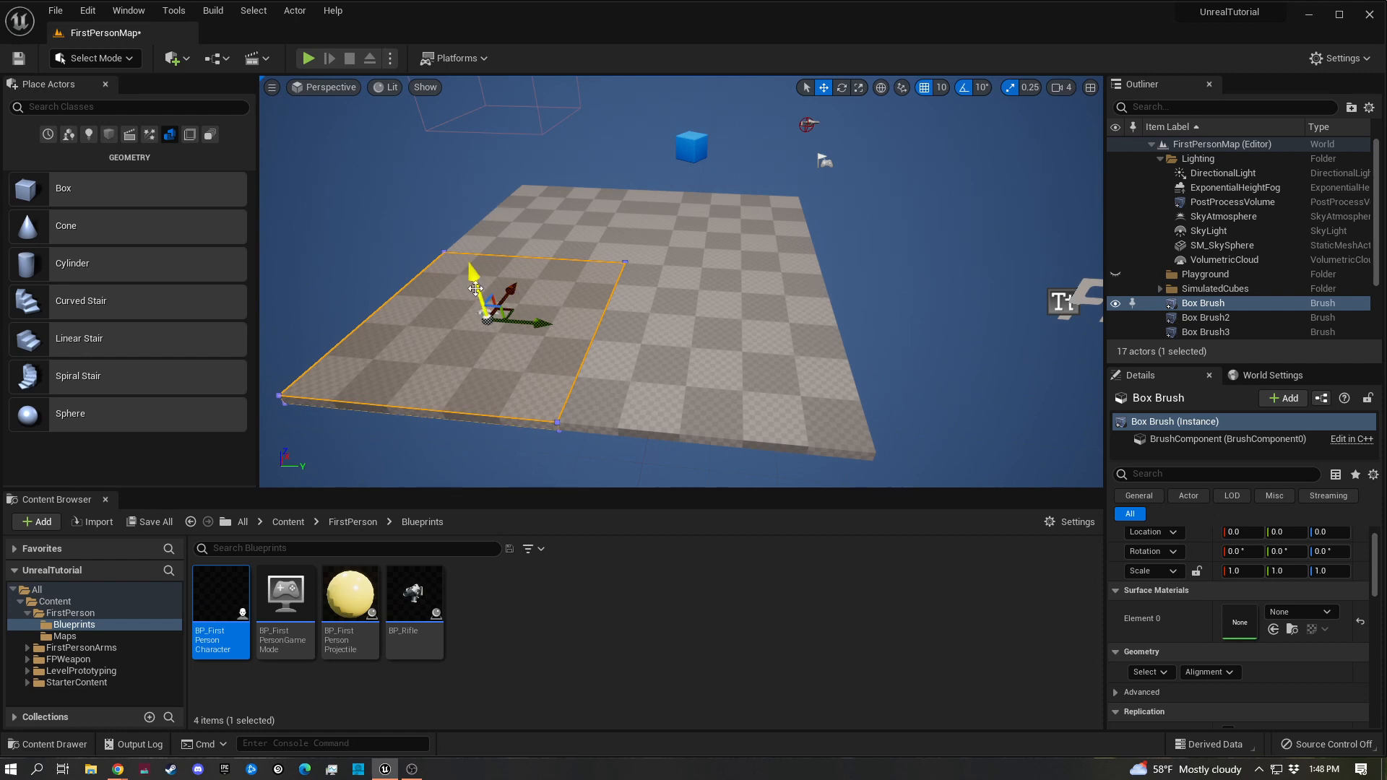
mouse_move(475, 289)
alt+mouse_down()
mouse_move(487, 193)
mouse_move(493, 203)
alt+mouse_up()
Turn the raised copy into a wall by setting its brush size to 20 in Y and 300 in Z
key(e)
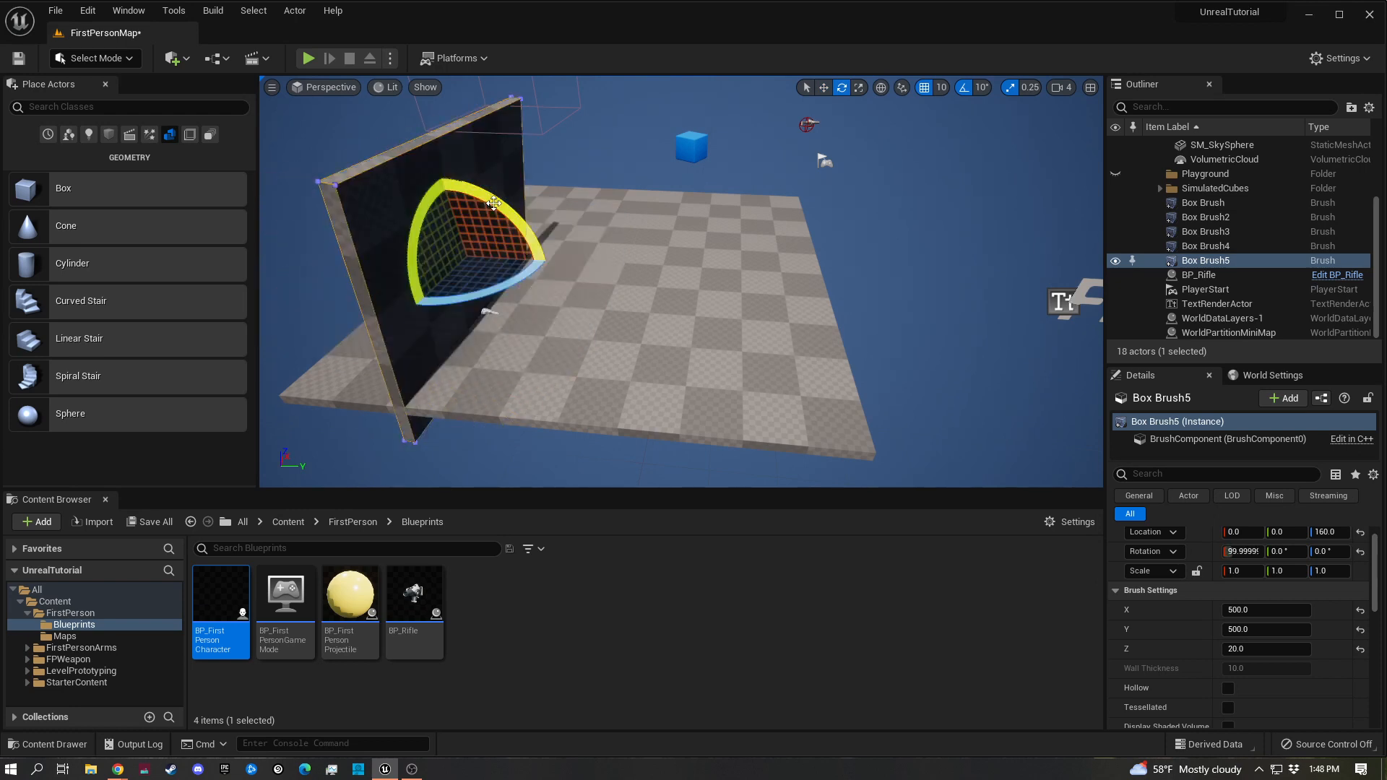
key(ctrl+z)
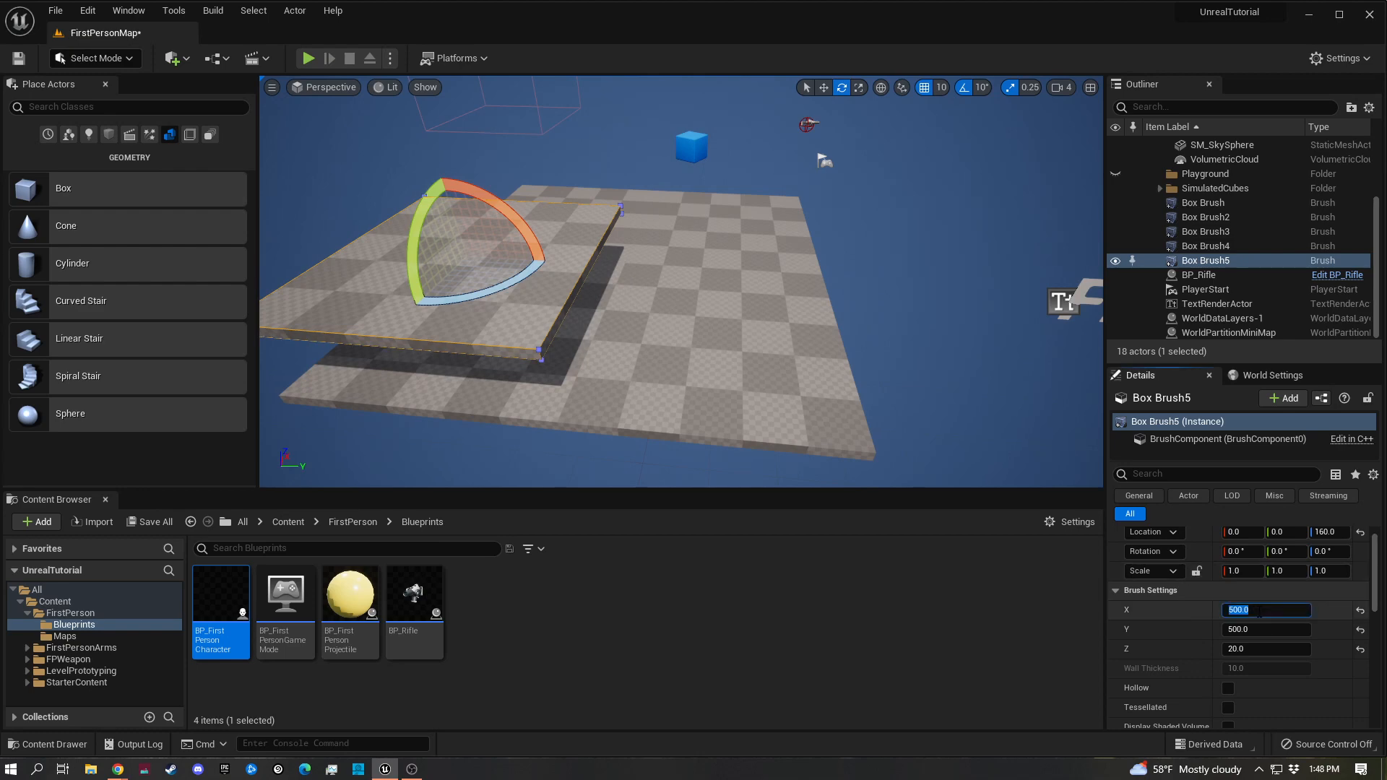
click(1269, 629)
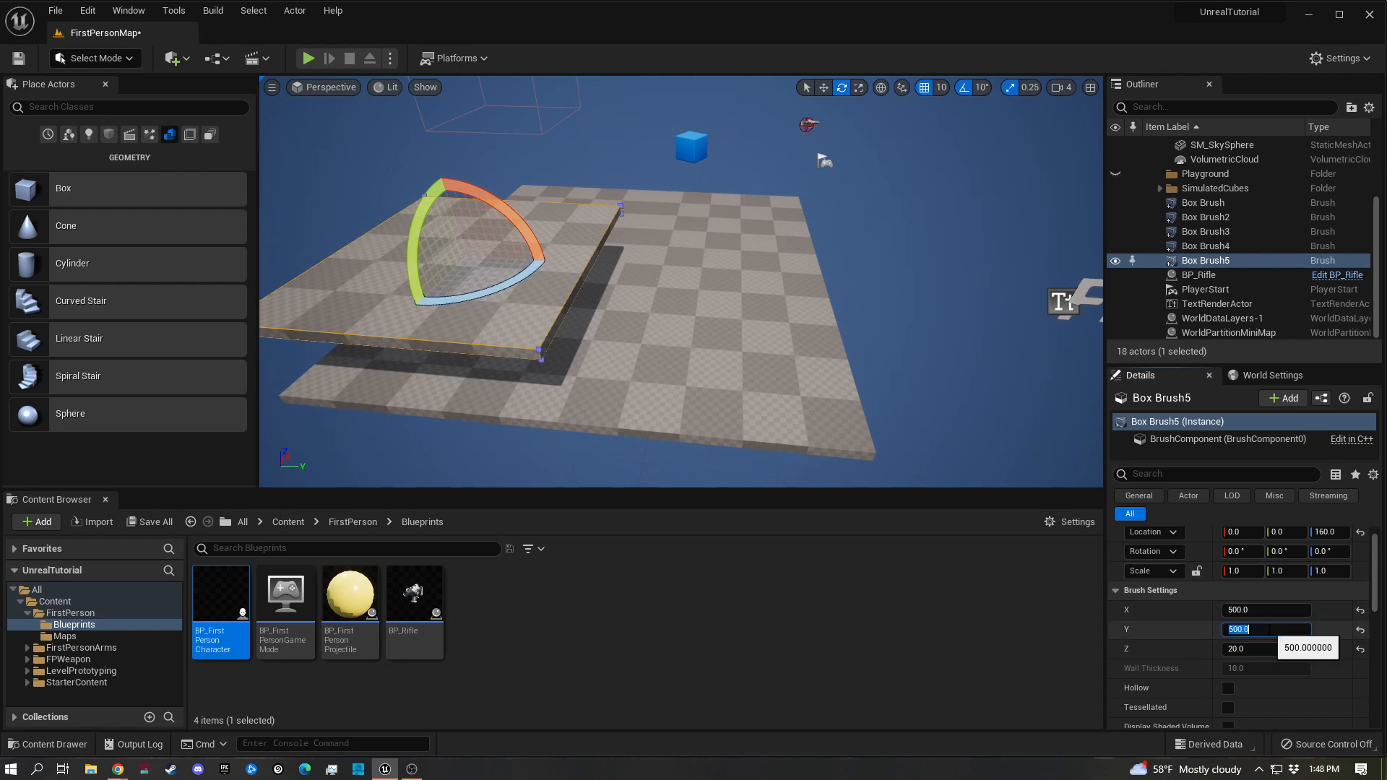
text(20)
key(Tab)
text(300)
key(Tab)
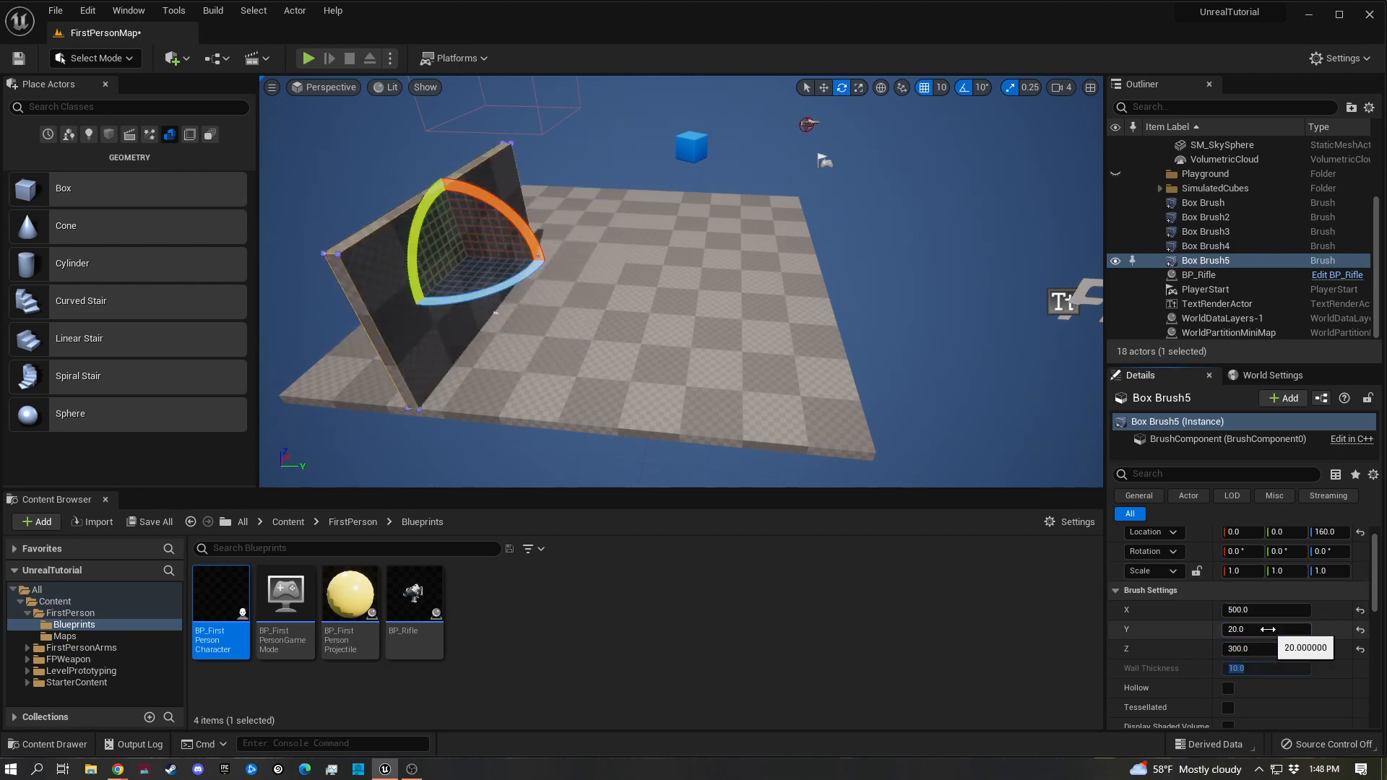
Raise the wall brush to Z 320 and snap it back down onto the floor surface
right_drag(698, 233, 623, 232)
key(w)
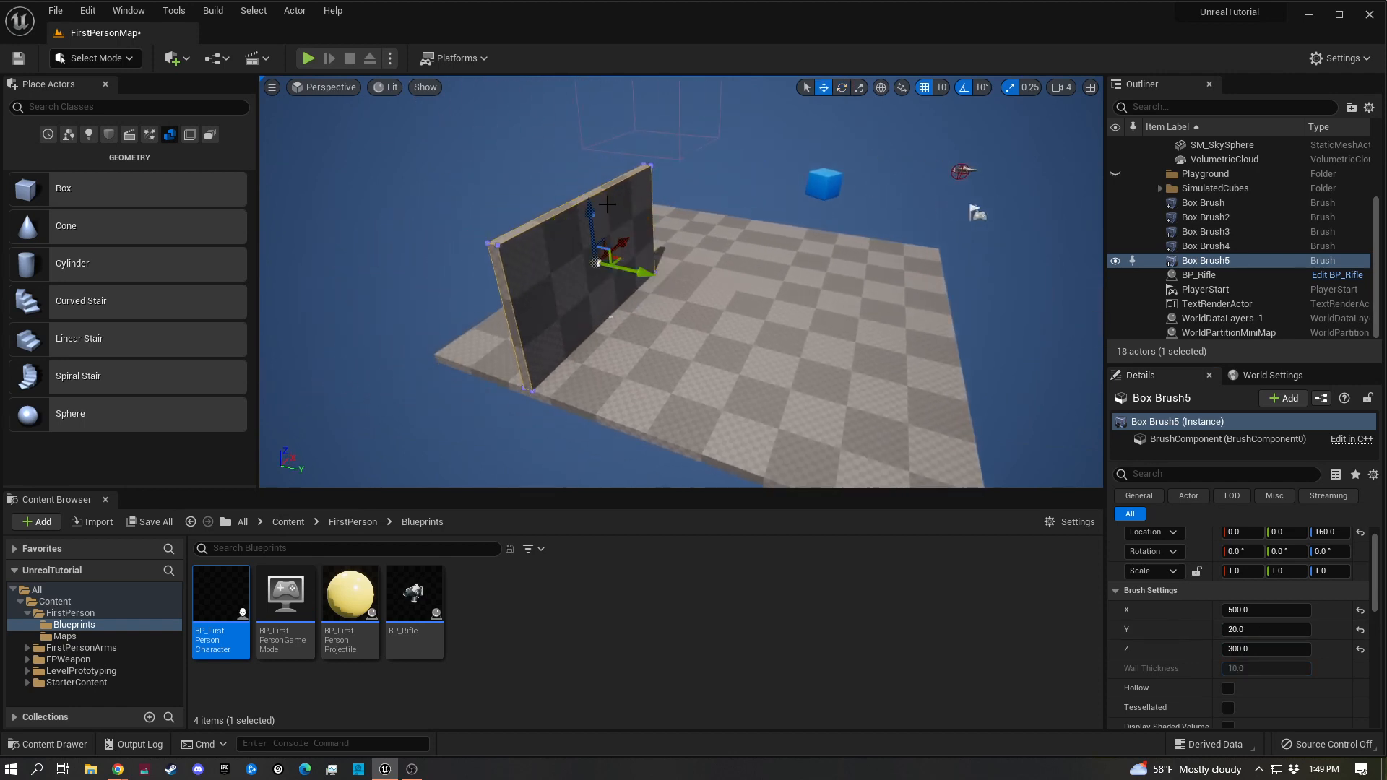
drag(591, 211, 588, 187)
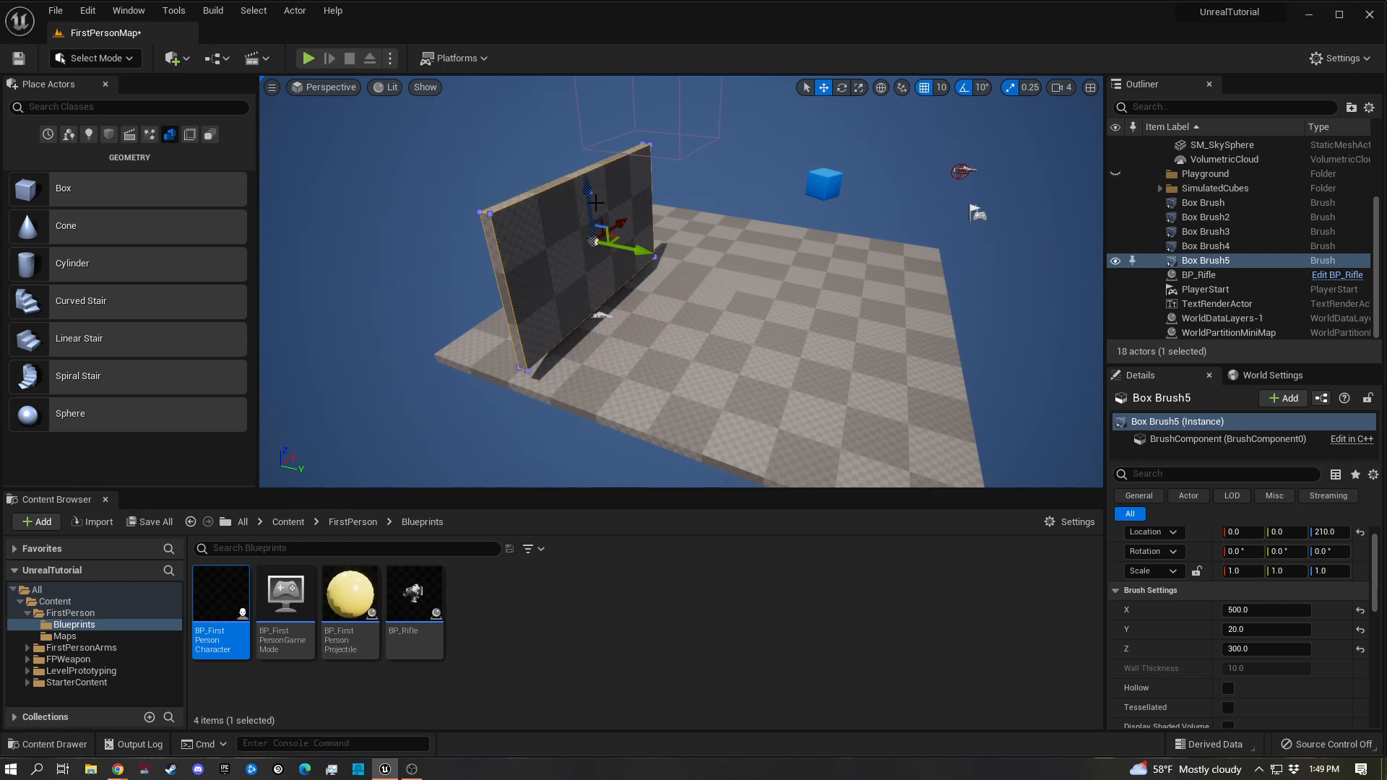
drag(595, 202, 591, 153)
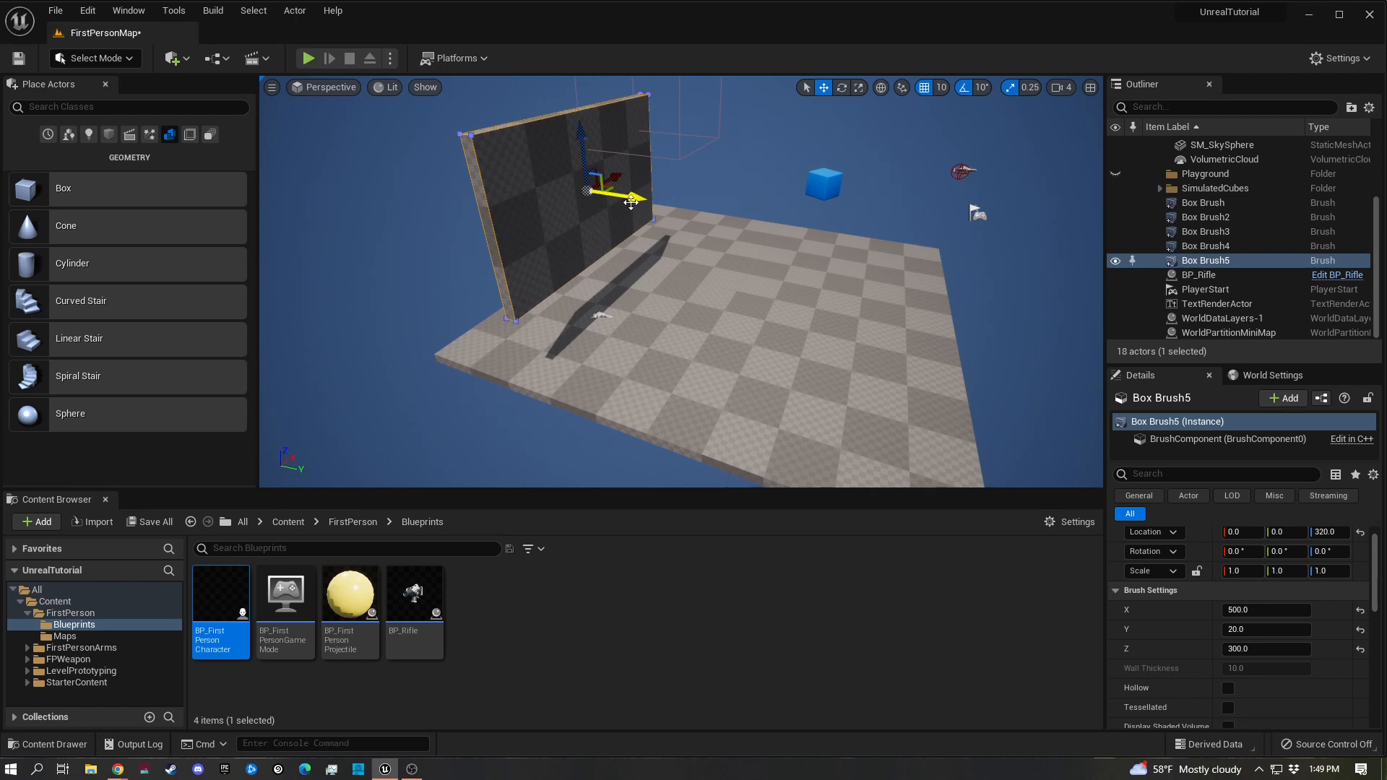
key(End)
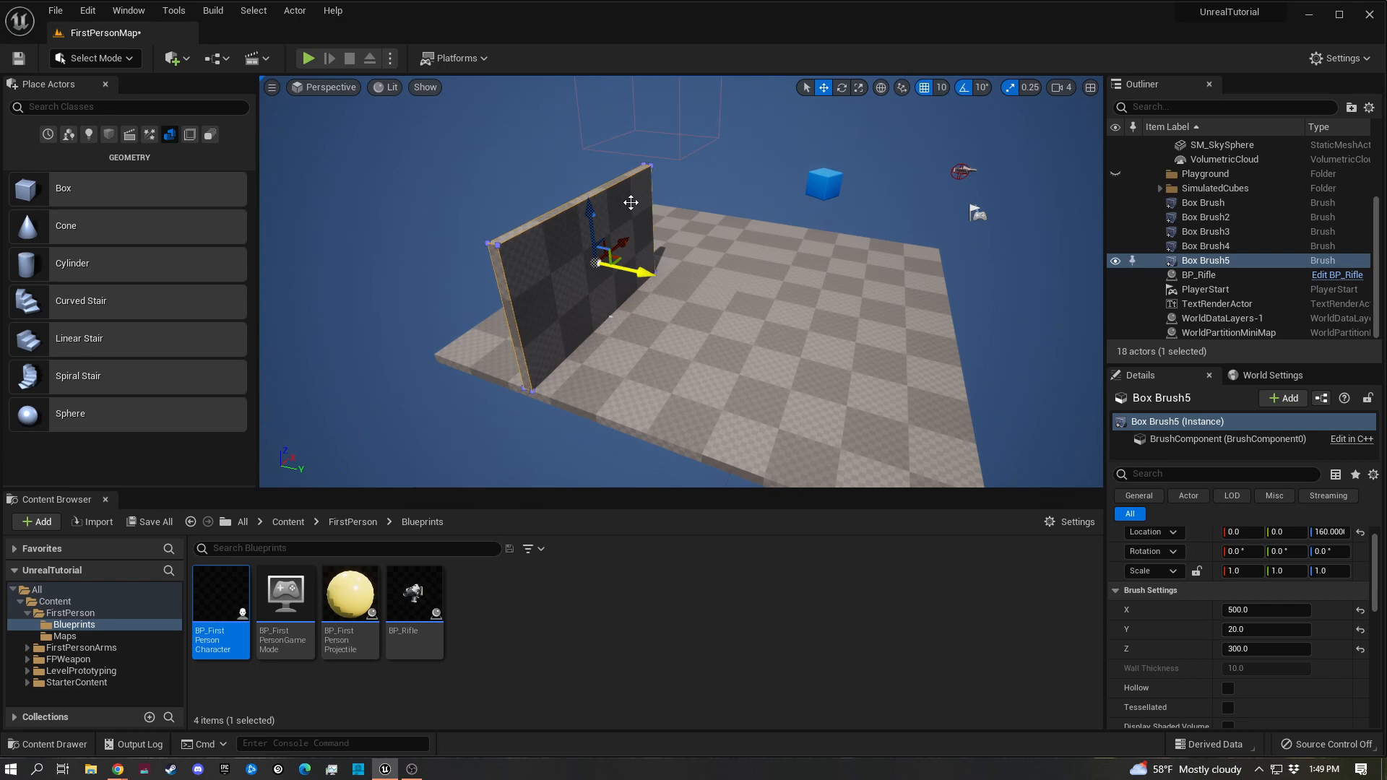
Build a two-by-two wall by moving the wall brush to Y -240, copying it to X 490, and copying the pair up to Z 460
mouse_move(643, 269)
mouse_down()
mouse_move(555, 260)
mouse_move(654, 169)
mouse_up()
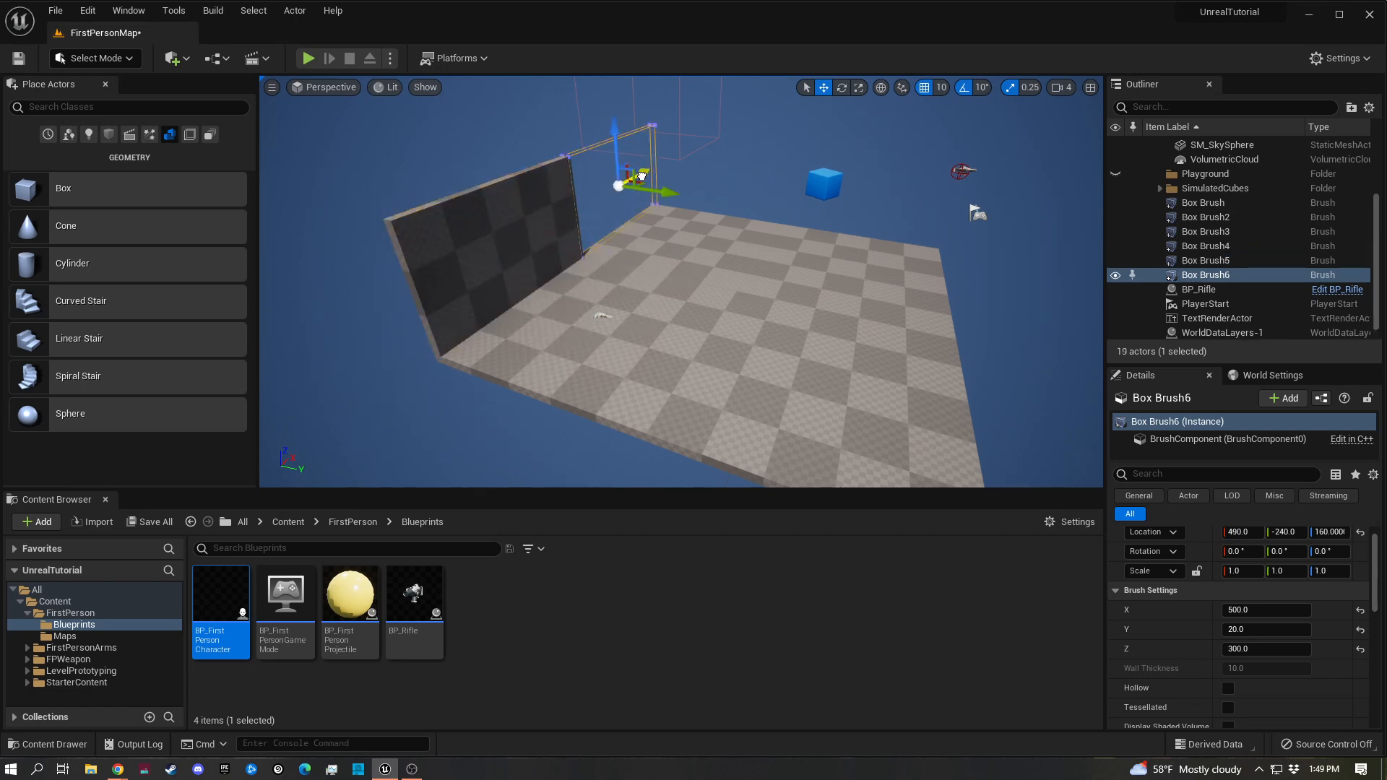
ctrl+click(543, 200)
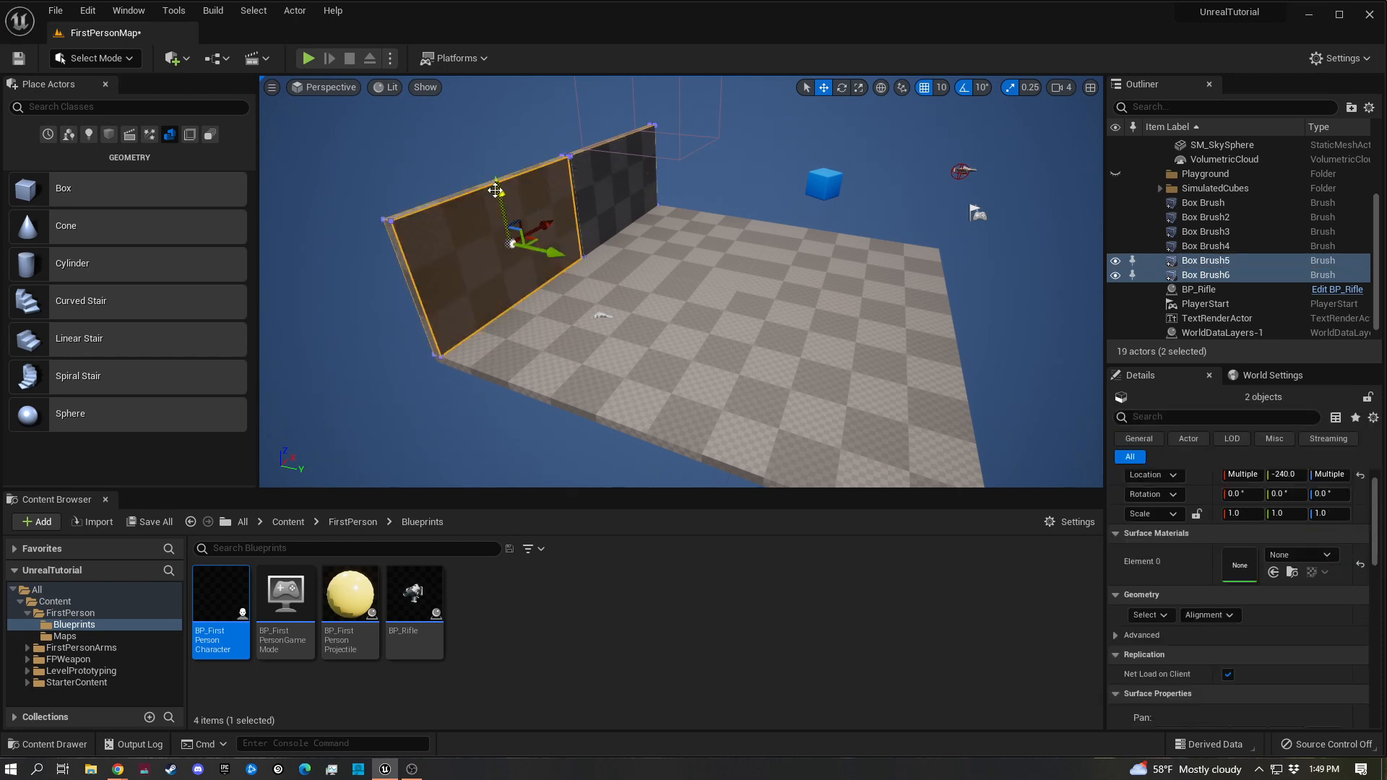
alt+drag(496, 191, 483, 80)
right_drag(651, 289, 640, 238)
right_drag(520, 299, 528, 299)
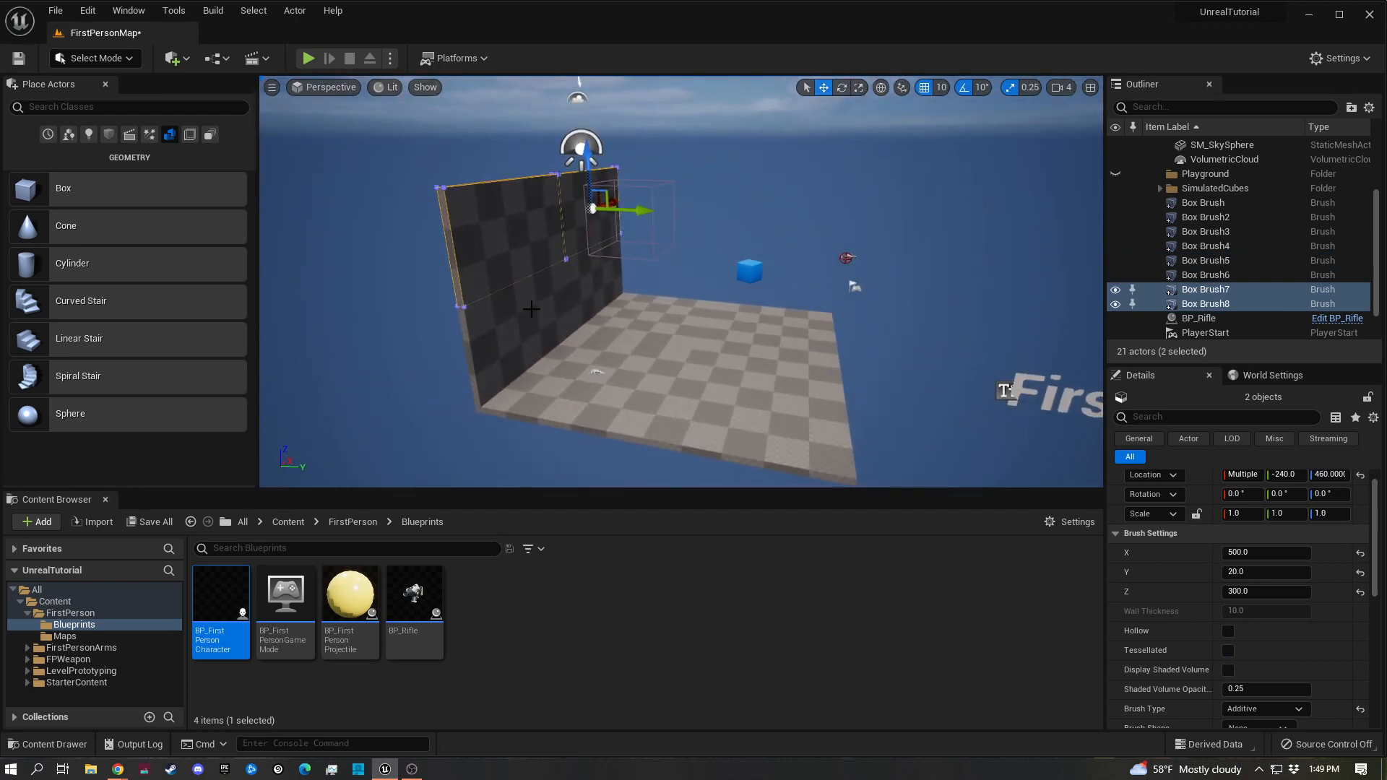
Select all four wall sections and duplicate them to the opposite floor edge at Y 740
ctrl+click(530, 314)
ctrl+click(582, 292)
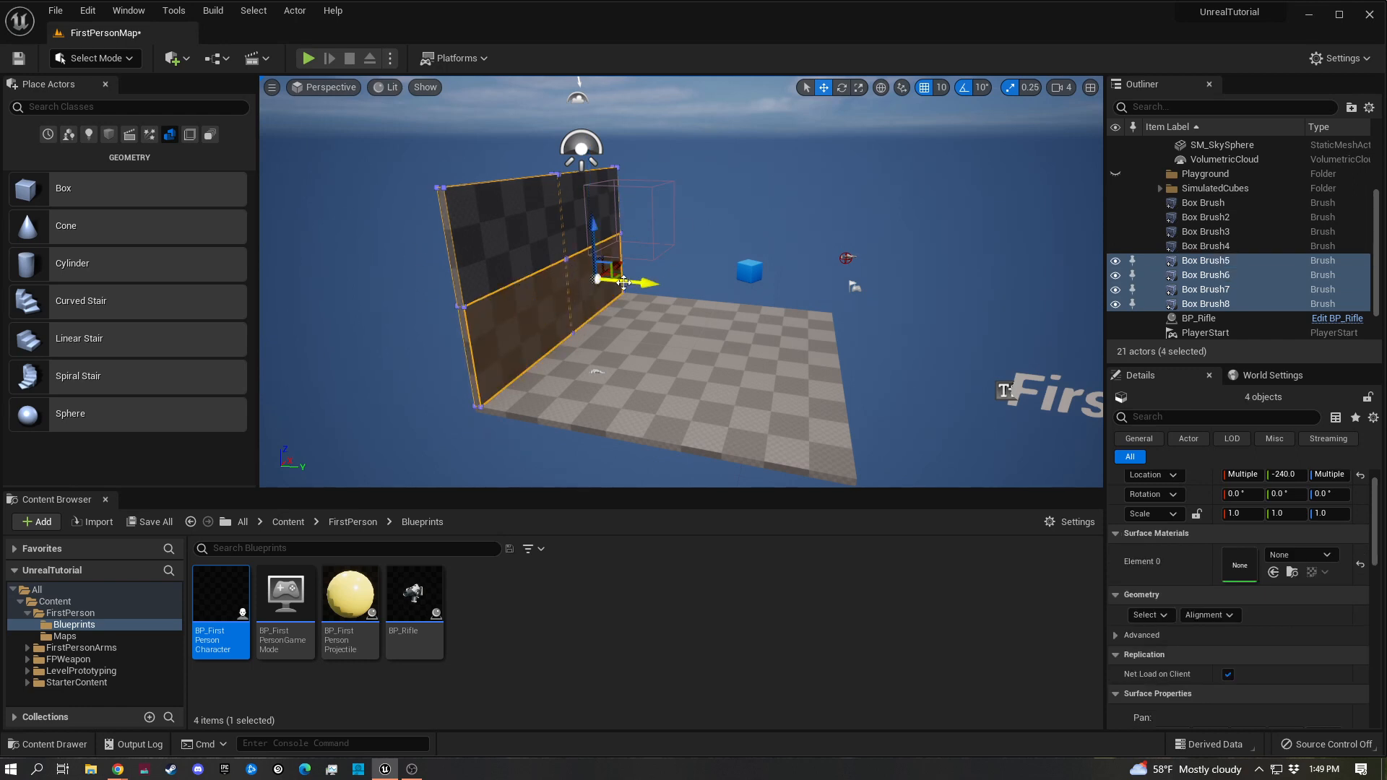
alt+drag(648, 282, 891, 325)
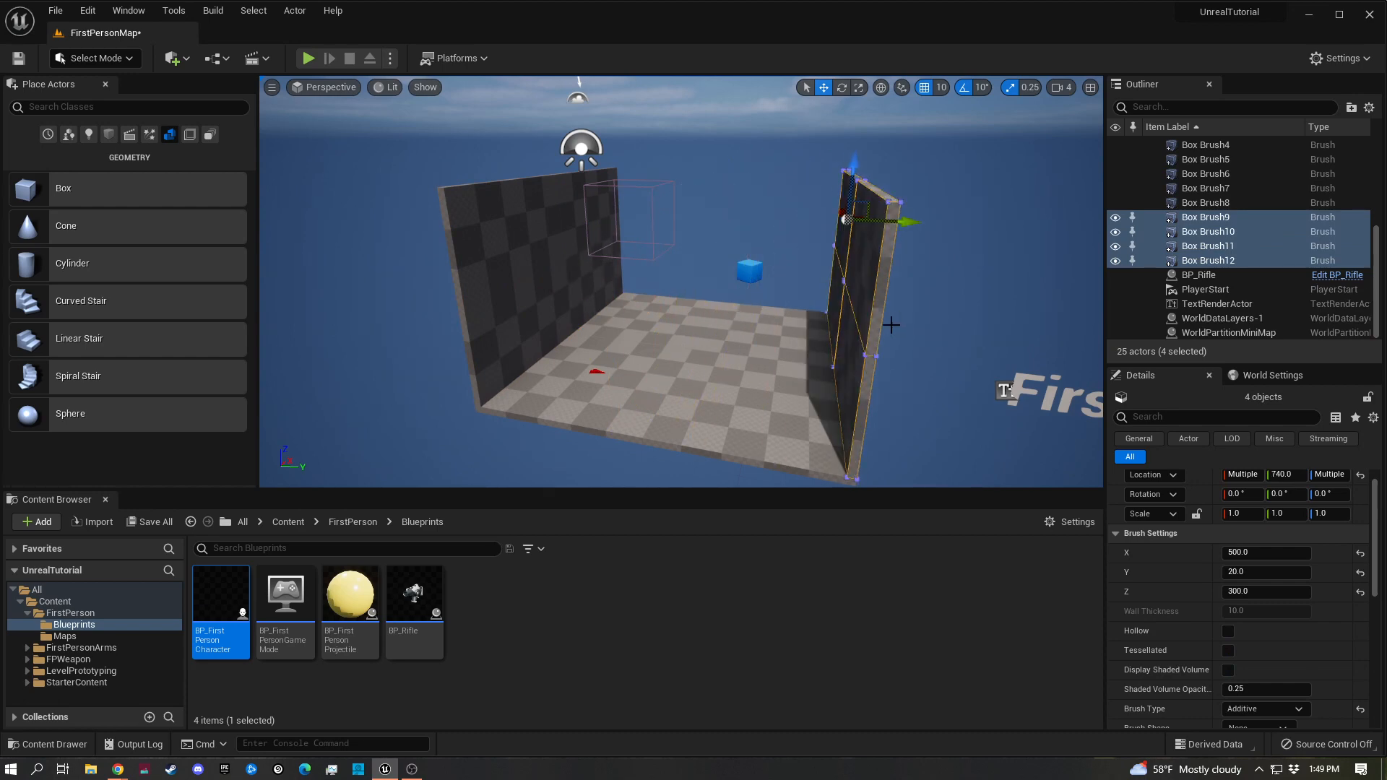
Duplicate the lower far section of the first side wall, Box Brush6, inward to Y 90
click(916, 364)
mouse_move(916, 365)
right_down()
mouse_move(968, 329)
mouse_move(1000, 330)
mouse_move(947, 347)
right_up()
right_drag(765, 347, 716, 348)
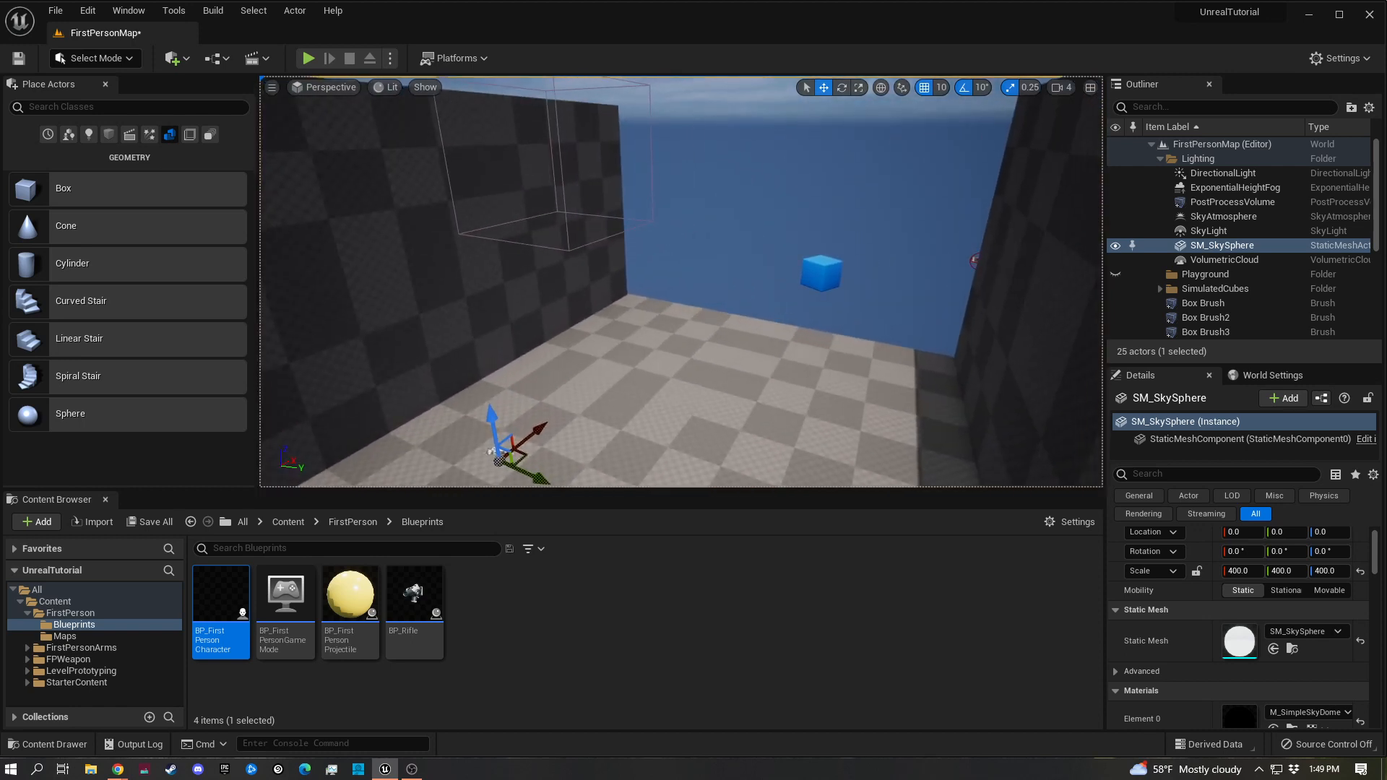
click(563, 292)
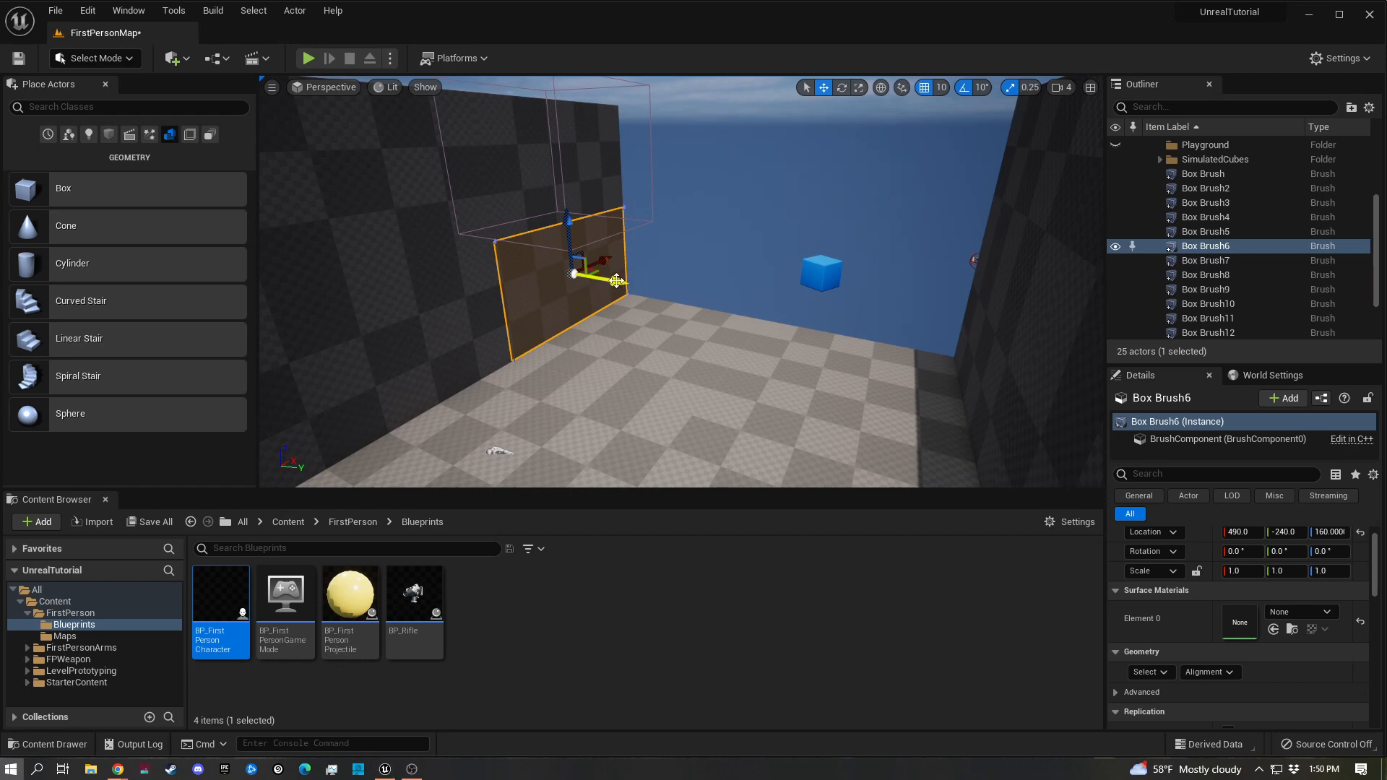
alt+drag(616, 281, 729, 300)
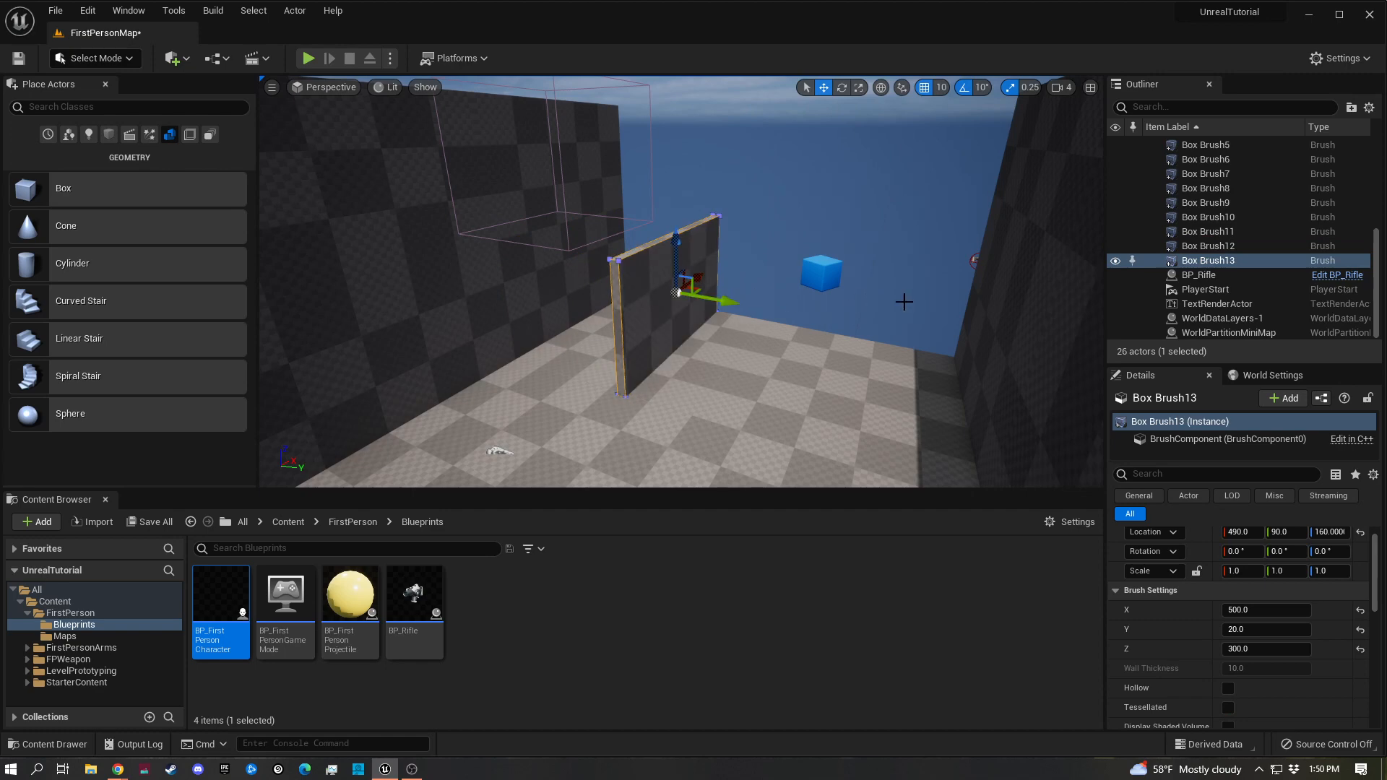
Set the copied wall's brush size to 20 in X and 480 in Y
click(1260, 610)
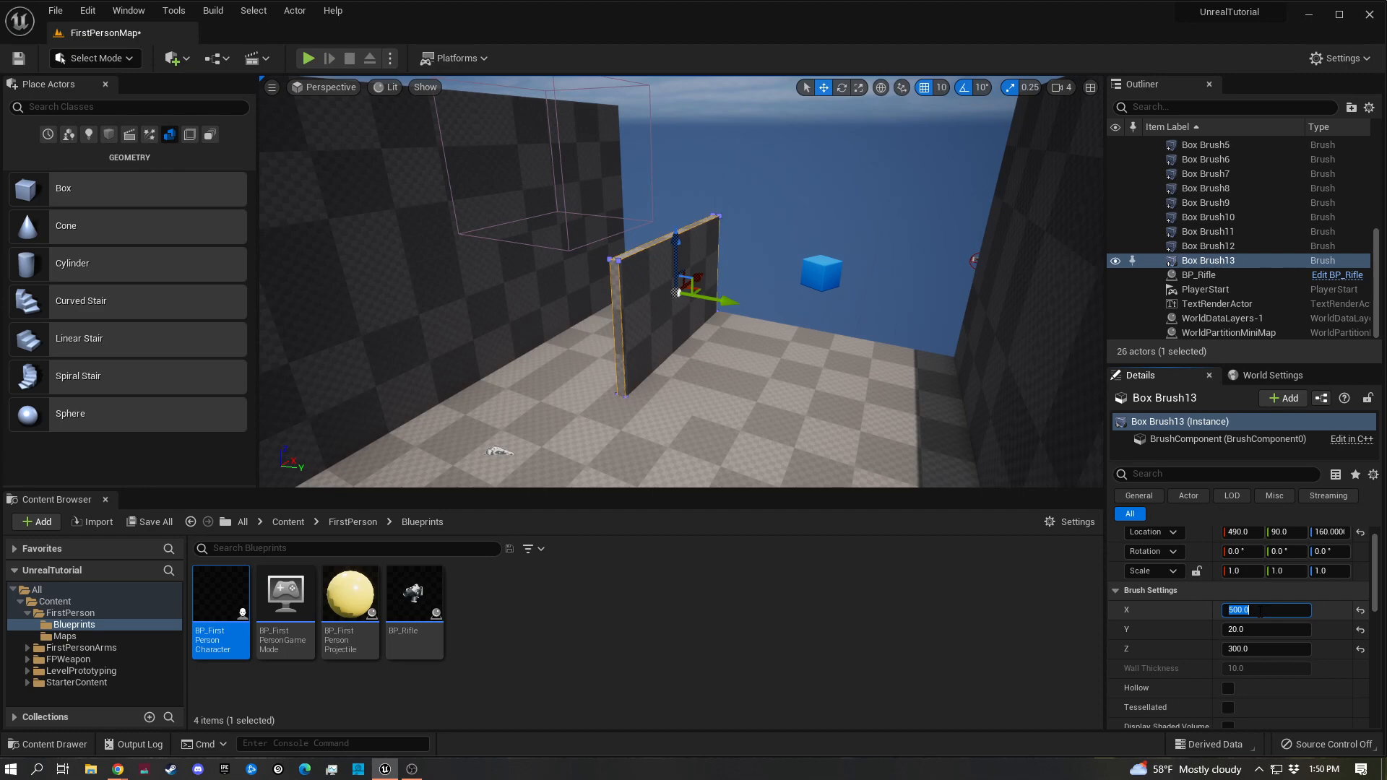
key(Tab)
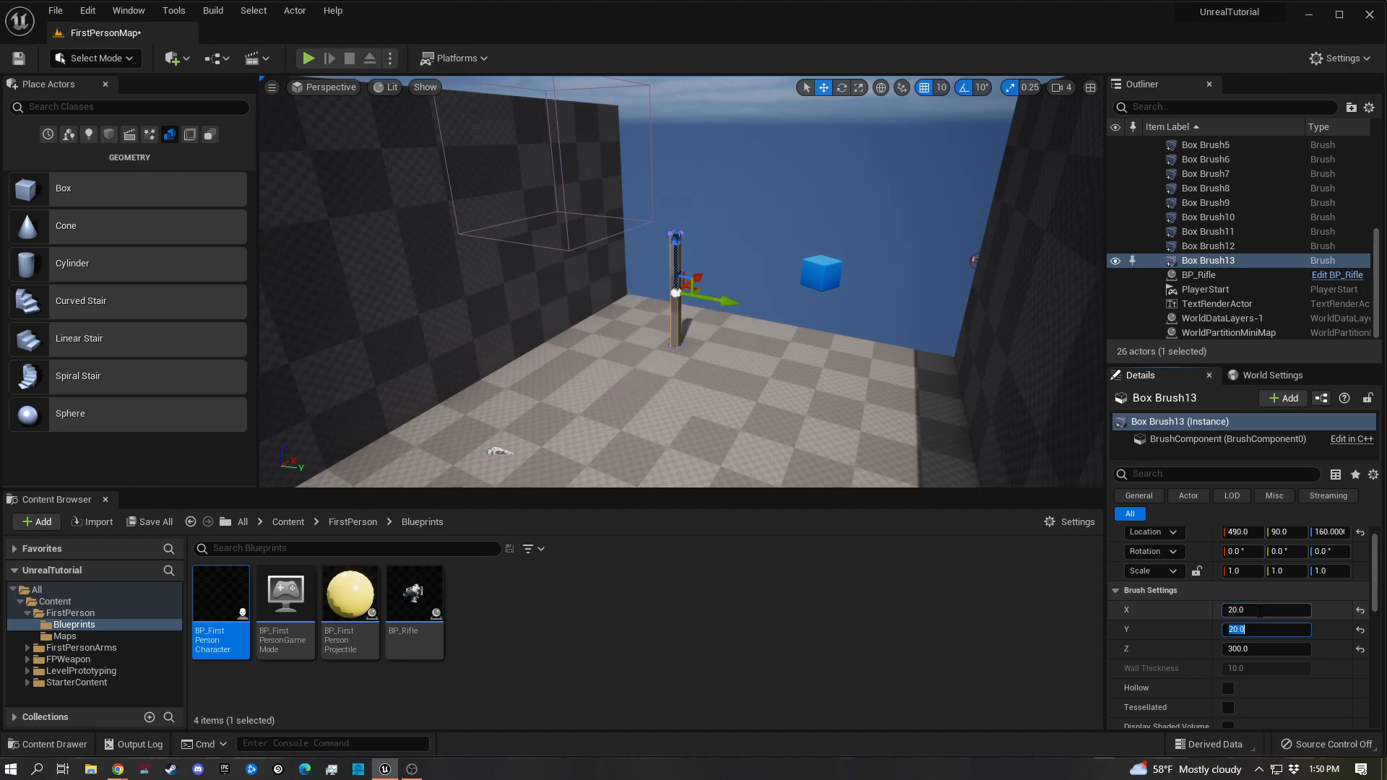
key(Tab)
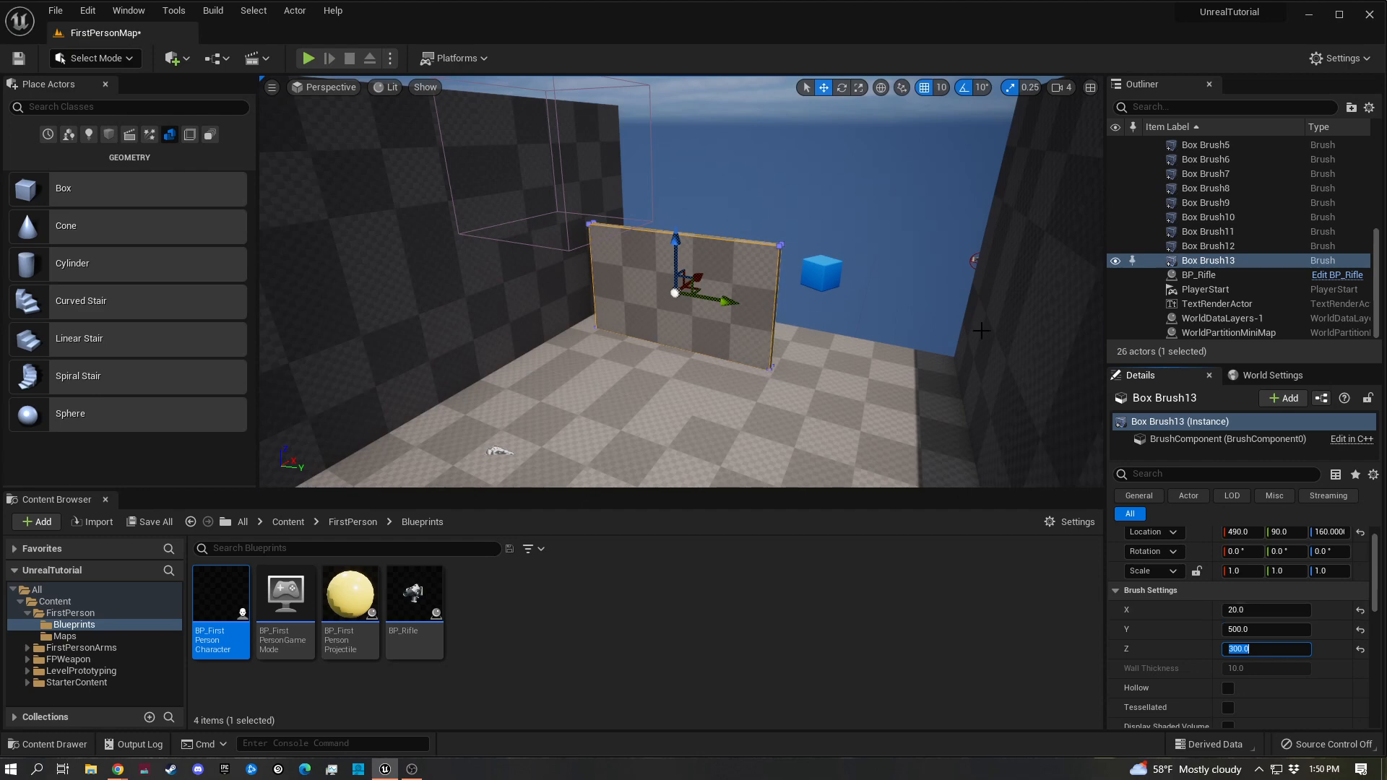
click(1269, 627)
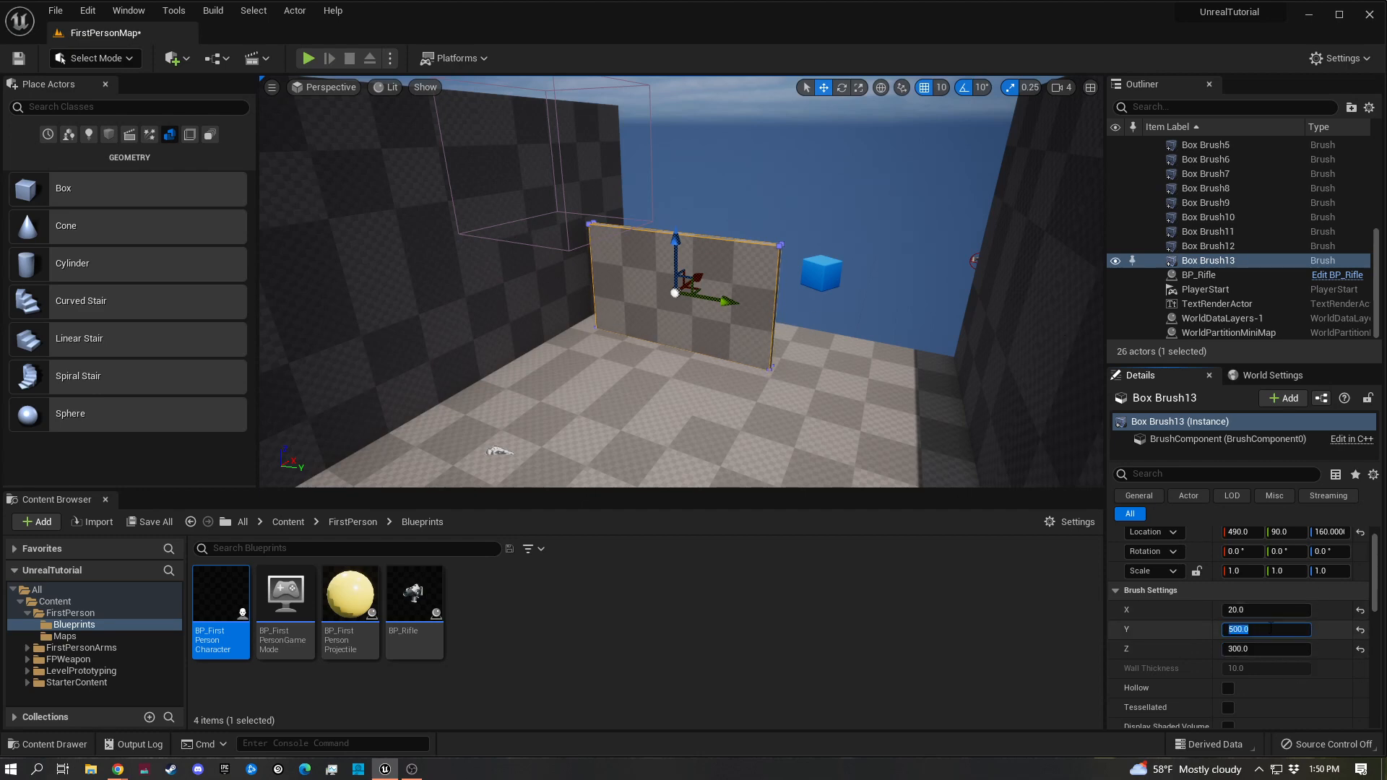
key(Tab)
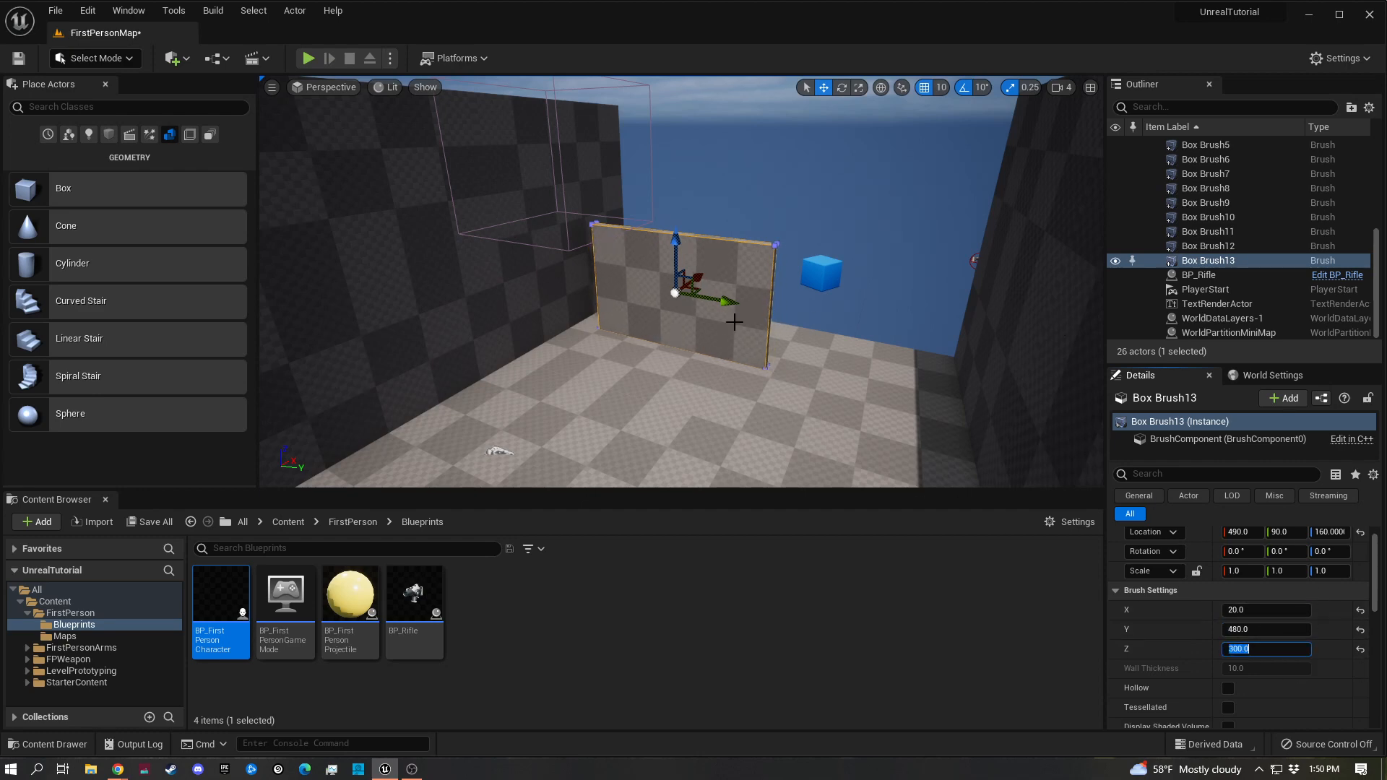
Move the resized end wall to the open edge of the floor at X 740, Y 20
key(w)
right_drag(777, 297, 602, 331)
key(d)
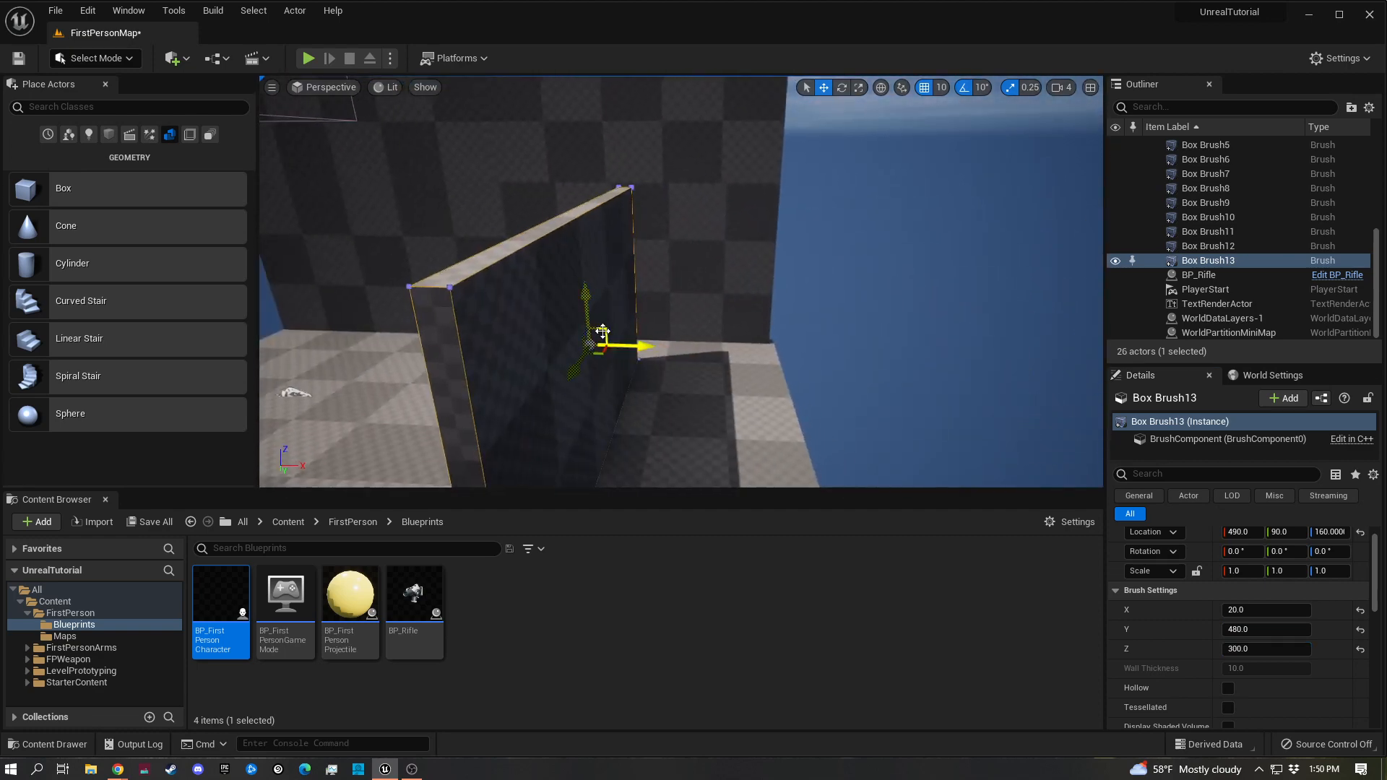
mouse_move(575, 372)
mouse_down()
mouse_move(582, 341)
mouse_move(656, 319)
mouse_move(863, 327)
mouse_up()
Shift the lower side wall section, Box Brush6, outward along X and move Box Brush8 above it to X 500
key(d)
mouse_move(863, 327)
right_down()
mouse_move(505, 347)
mouse_move(696, 292)
right_up()
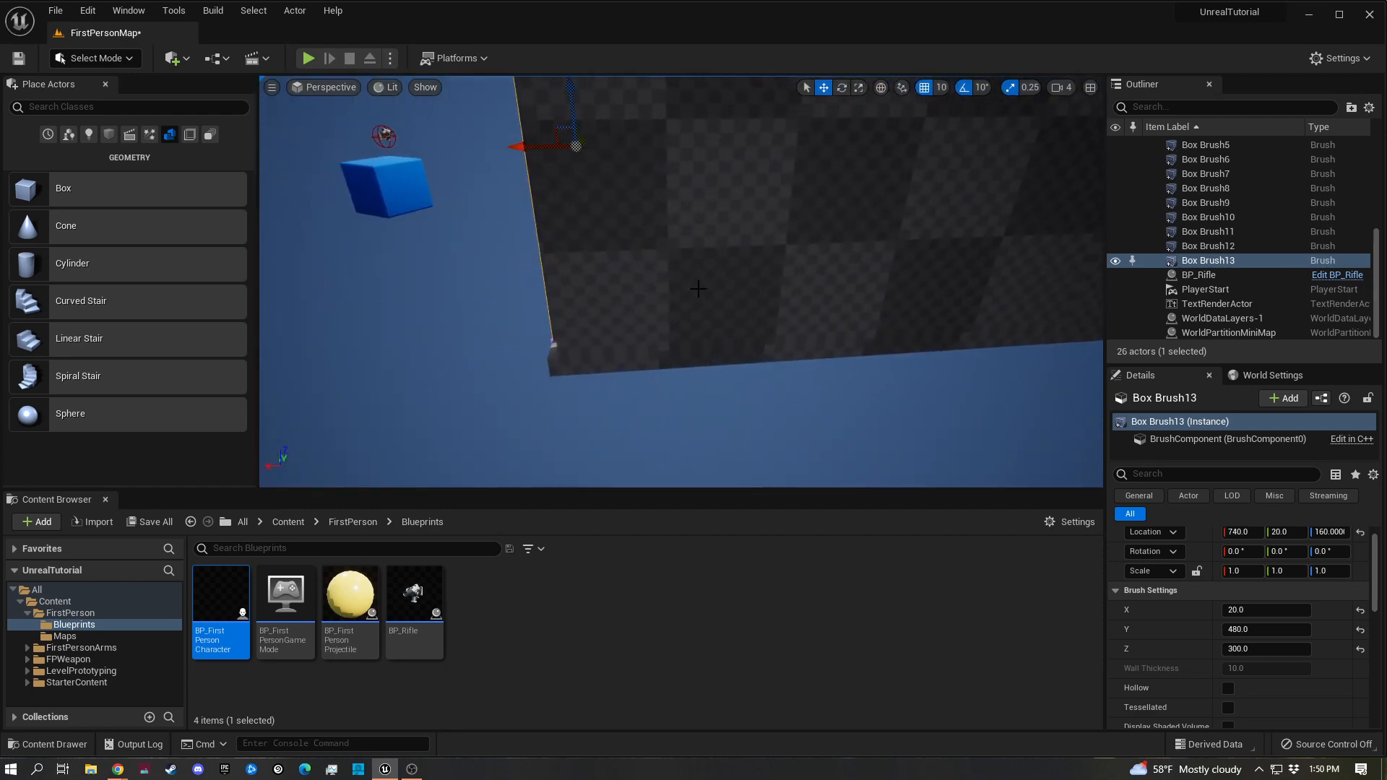
click(696, 292)
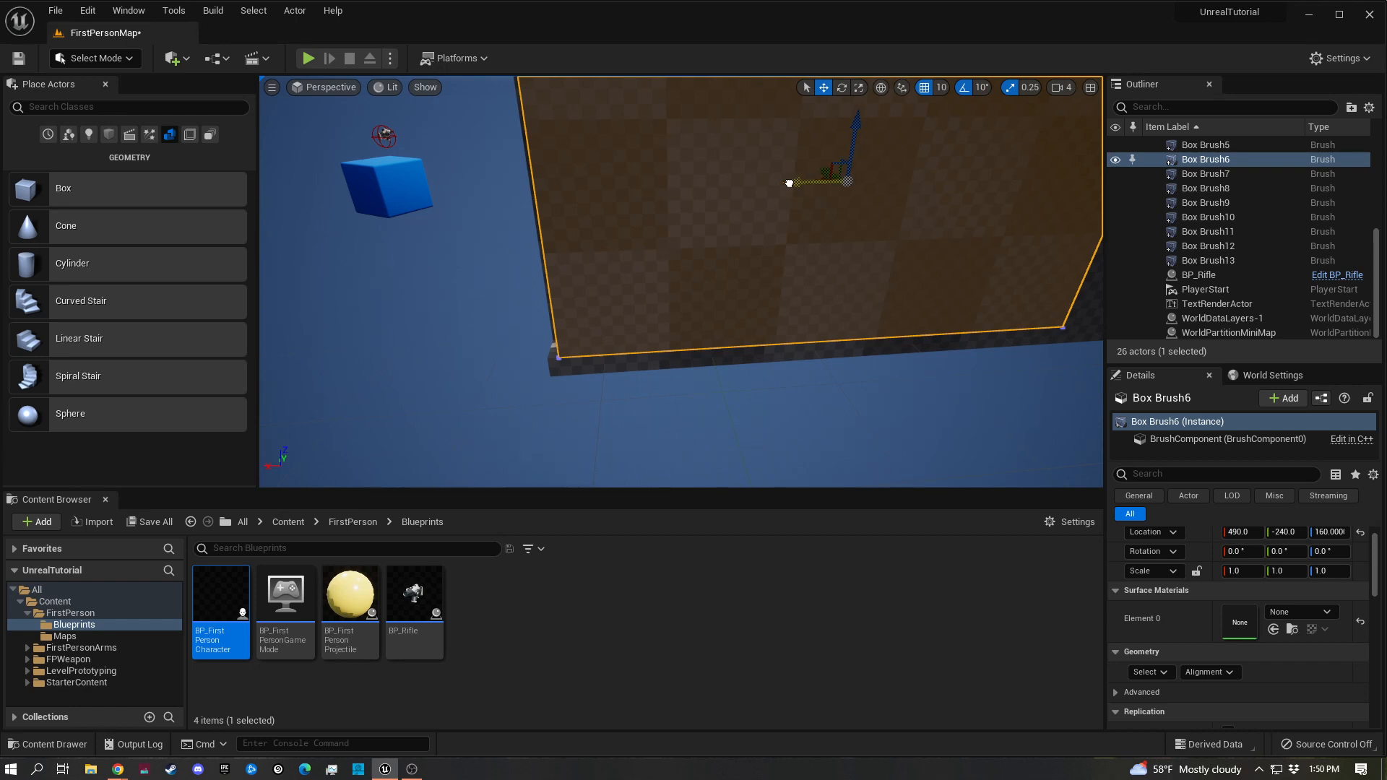
drag(789, 182, 777, 182)
key(s)
mouse_move(661, 308)
right_down()
mouse_move(694, 253)
mouse_move(660, 309)
mouse_move(654, 278)
mouse_move(614, 282)
mouse_move(621, 333)
right_up()
key(w)
click(719, 265)
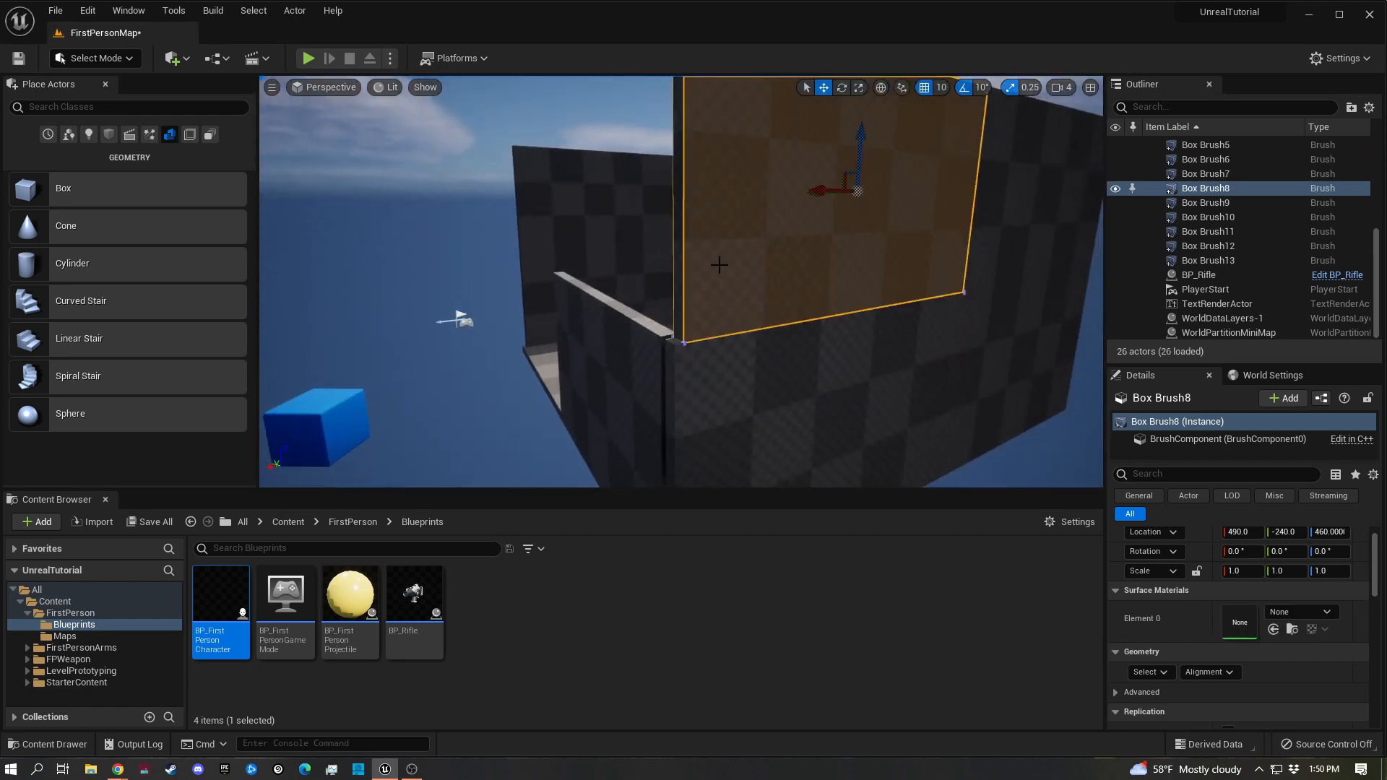
drag(817, 186, 806, 188)
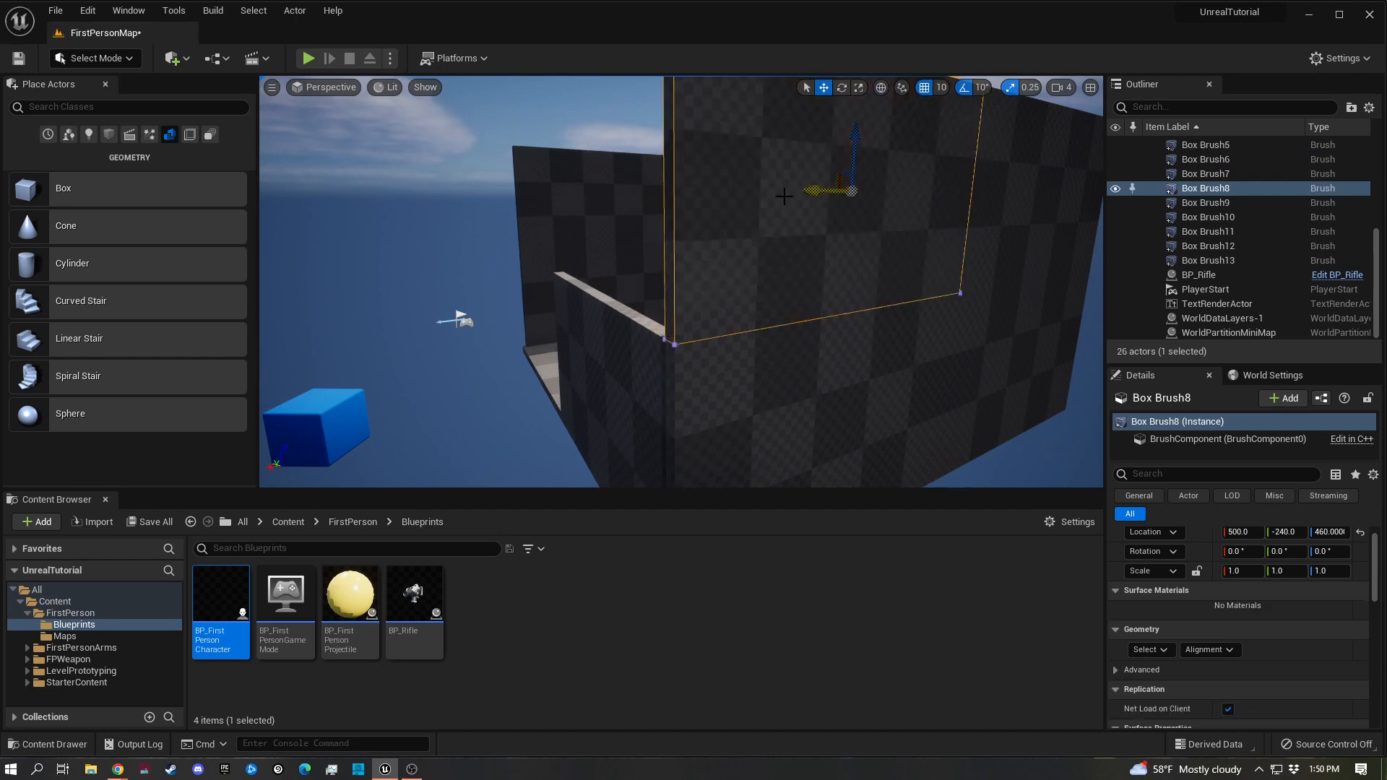
Move the lower end wall section, Box Brush13, along Y to 10
key(a)
mouse_move(806, 188)
right_down()
mouse_move(932, 217)
mouse_move(732, 329)
right_up()
click(732, 330)
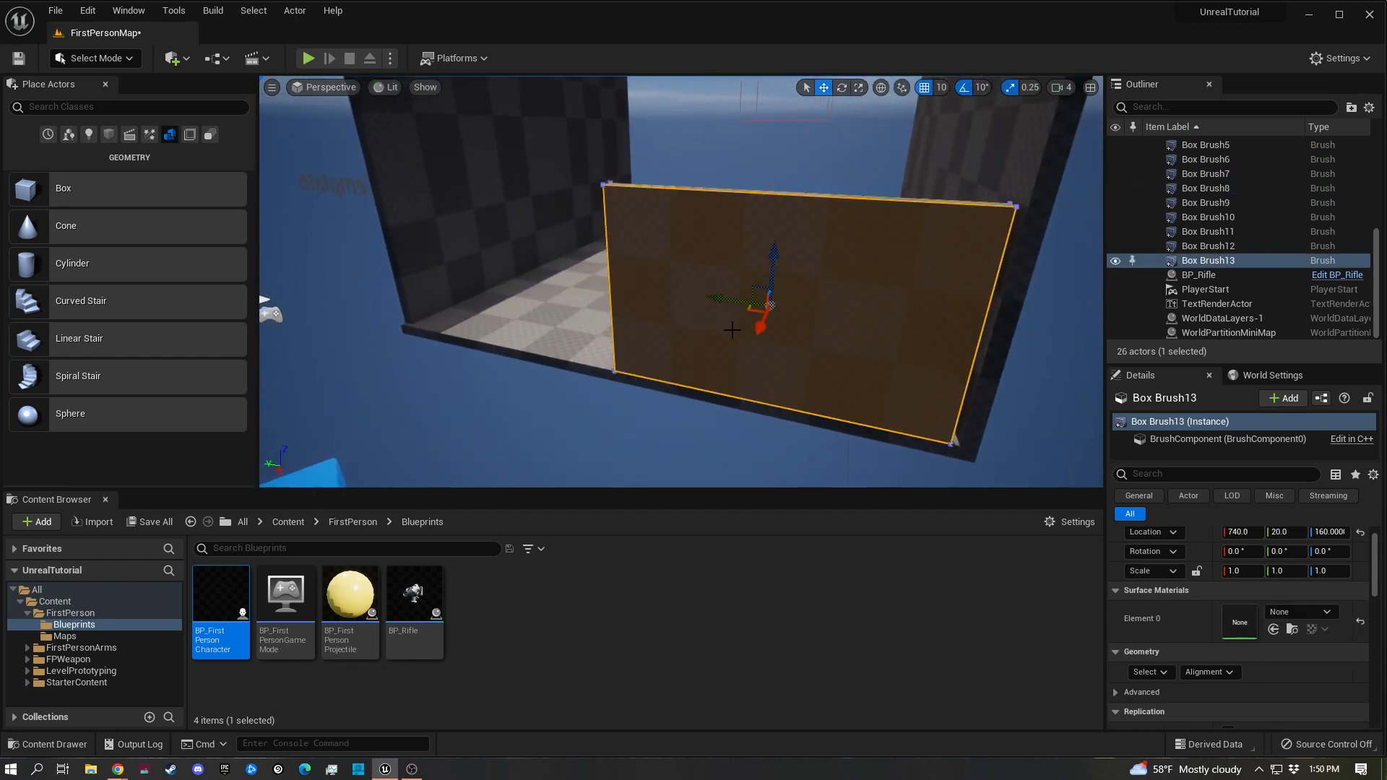
drag(724, 298, 716, 299)
mouse_move(716, 299)
right_down()
mouse_move(614, 303)
mouse_move(718, 304)
right_up()
Select the stacked side wall sections Box Brush10 and Box Brush12 and move them together to X 500
click(749, 224)
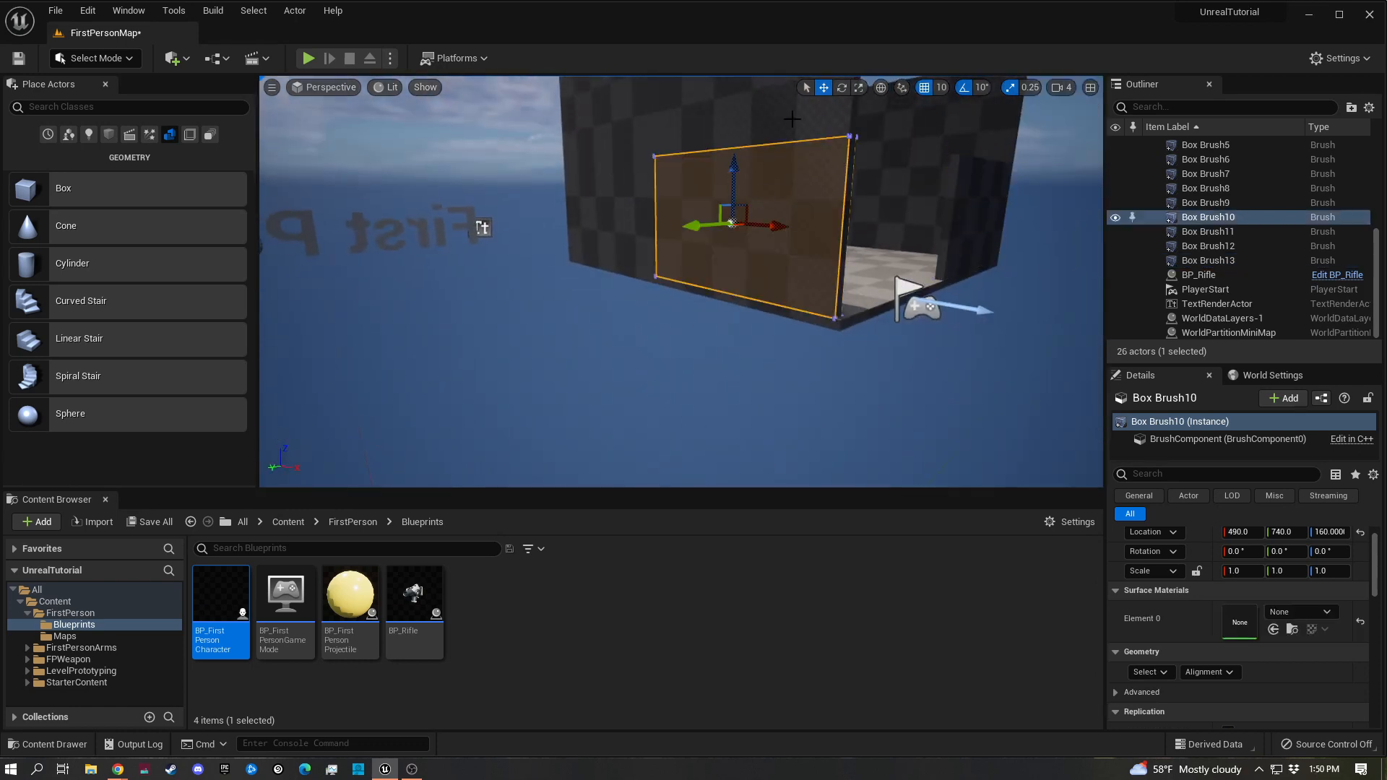
ctrl+click(766, 146)
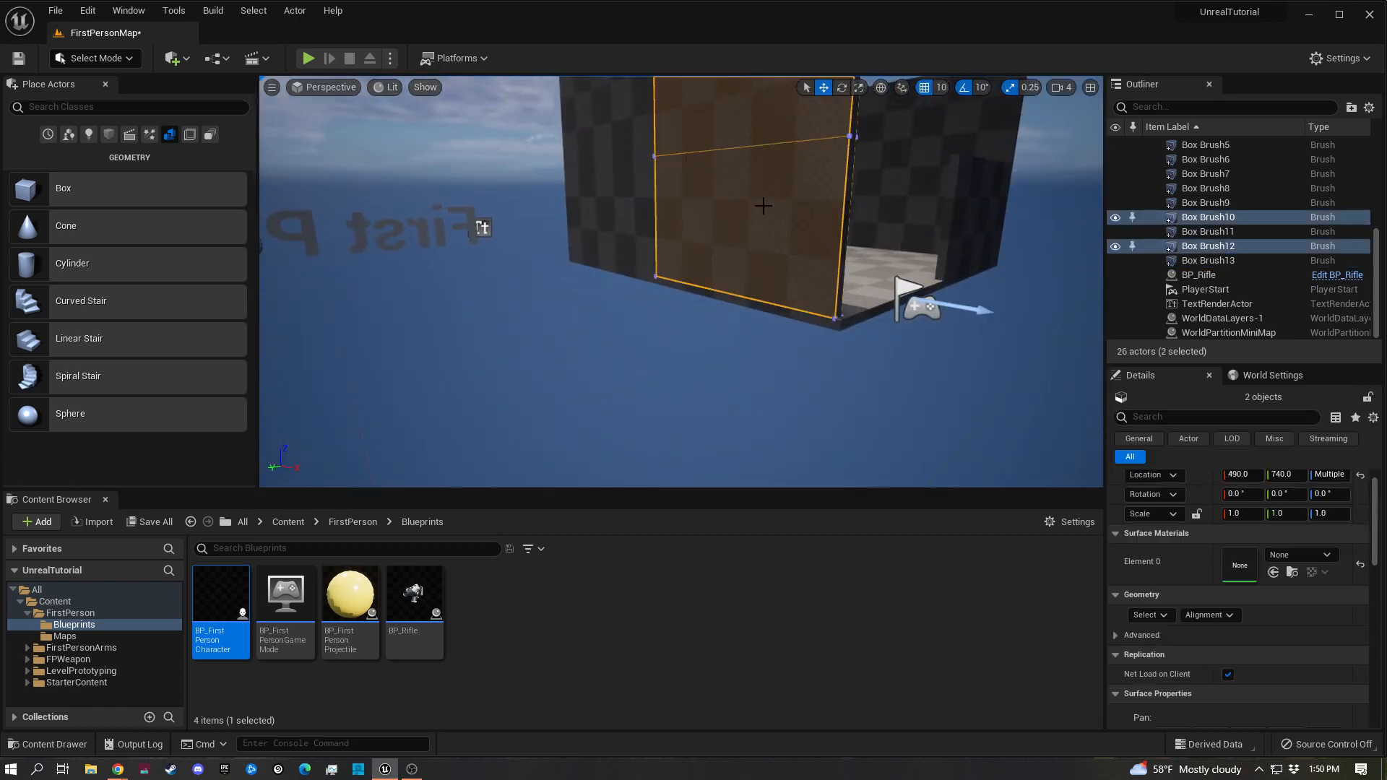
scroll(752, 144, down, 1)
right_drag(776, 90, 811, 88)
key(w)
right_drag(715, 162, 789, 164)
key(a)
drag(686, 125, 694, 124)
mouse_move(694, 124)
right_down()
mouse_move(462, 141)
mouse_move(477, 145)
right_up()
key(d)
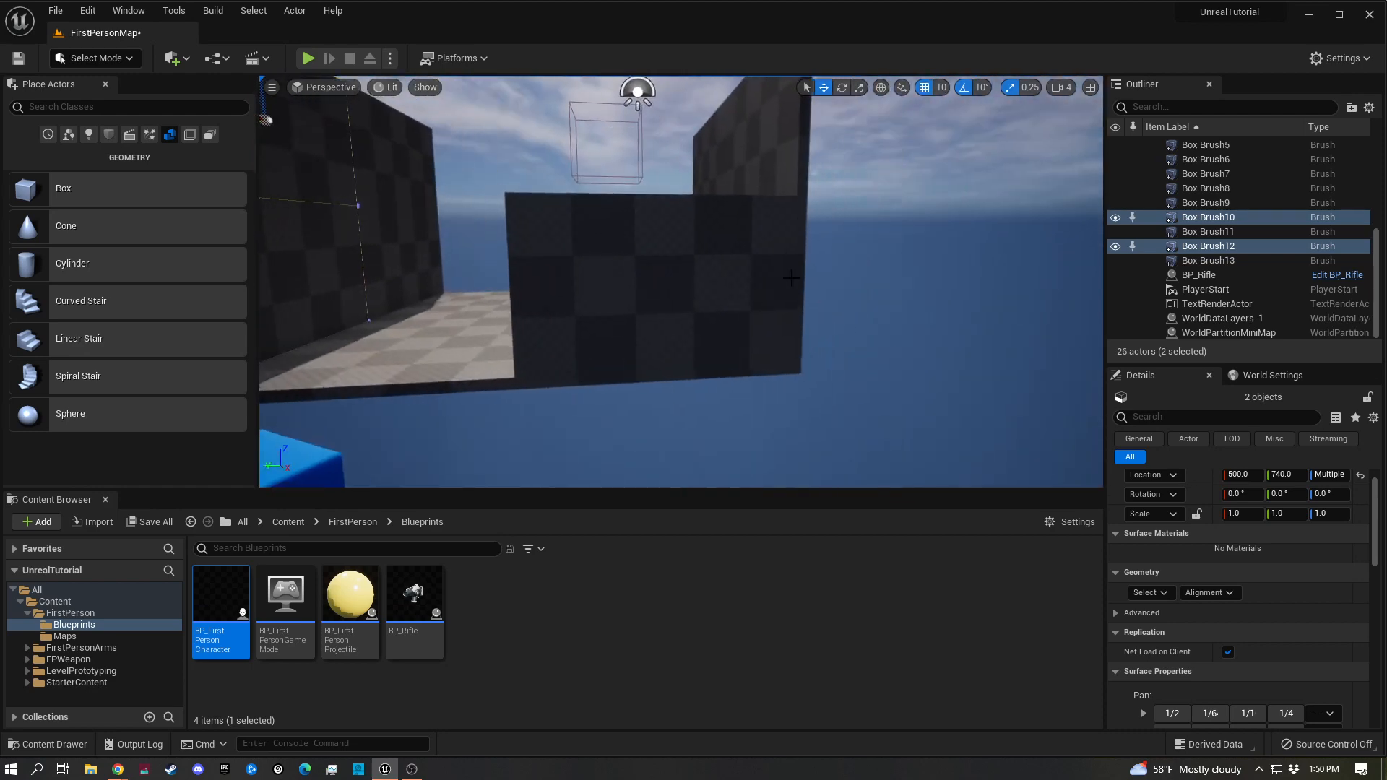
Duplicate the lower end wall section, Box Brush13, along Y to 490 to close the rest of the lower end wall
click(682, 270)
key(a)
right_drag(682, 270, 636, 273)
right_drag(737, 271, 738, 271)
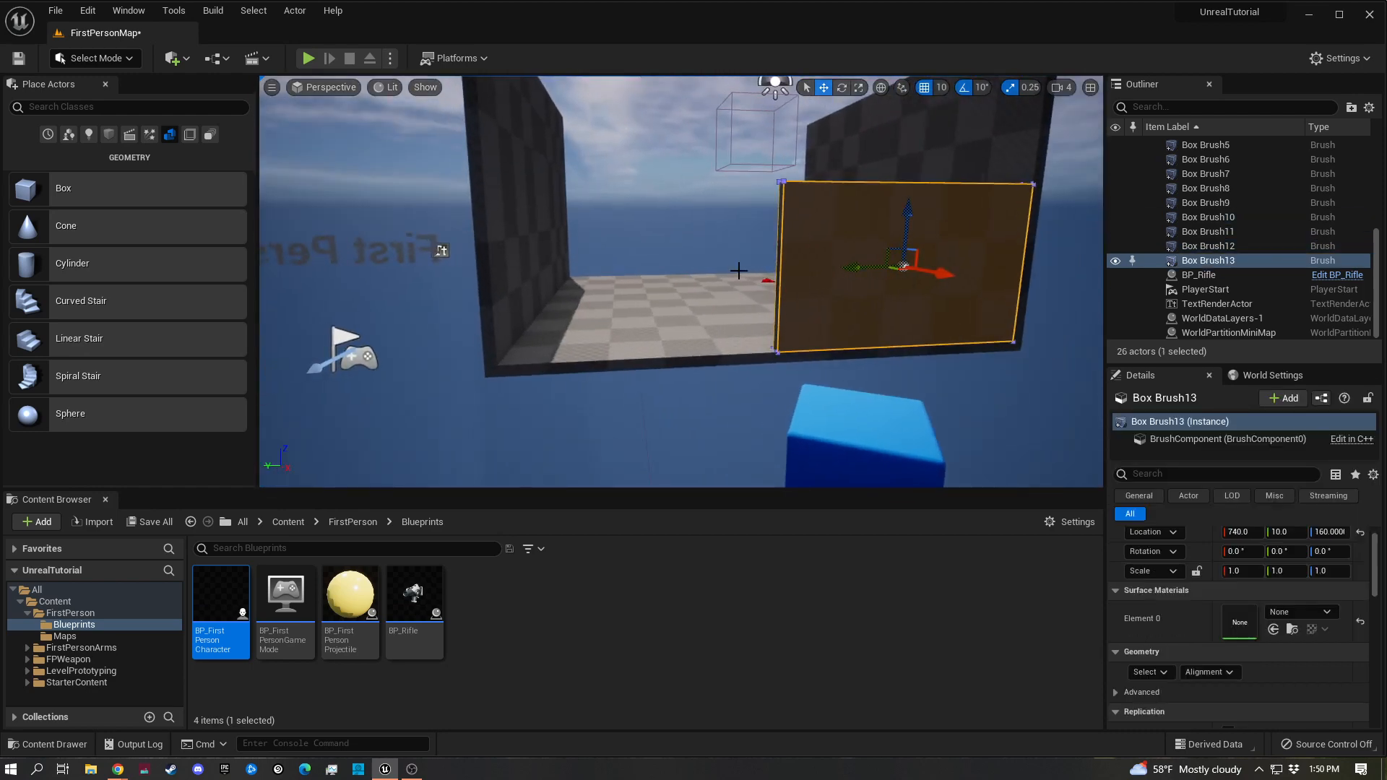
alt+drag(849, 265, 579, 278)
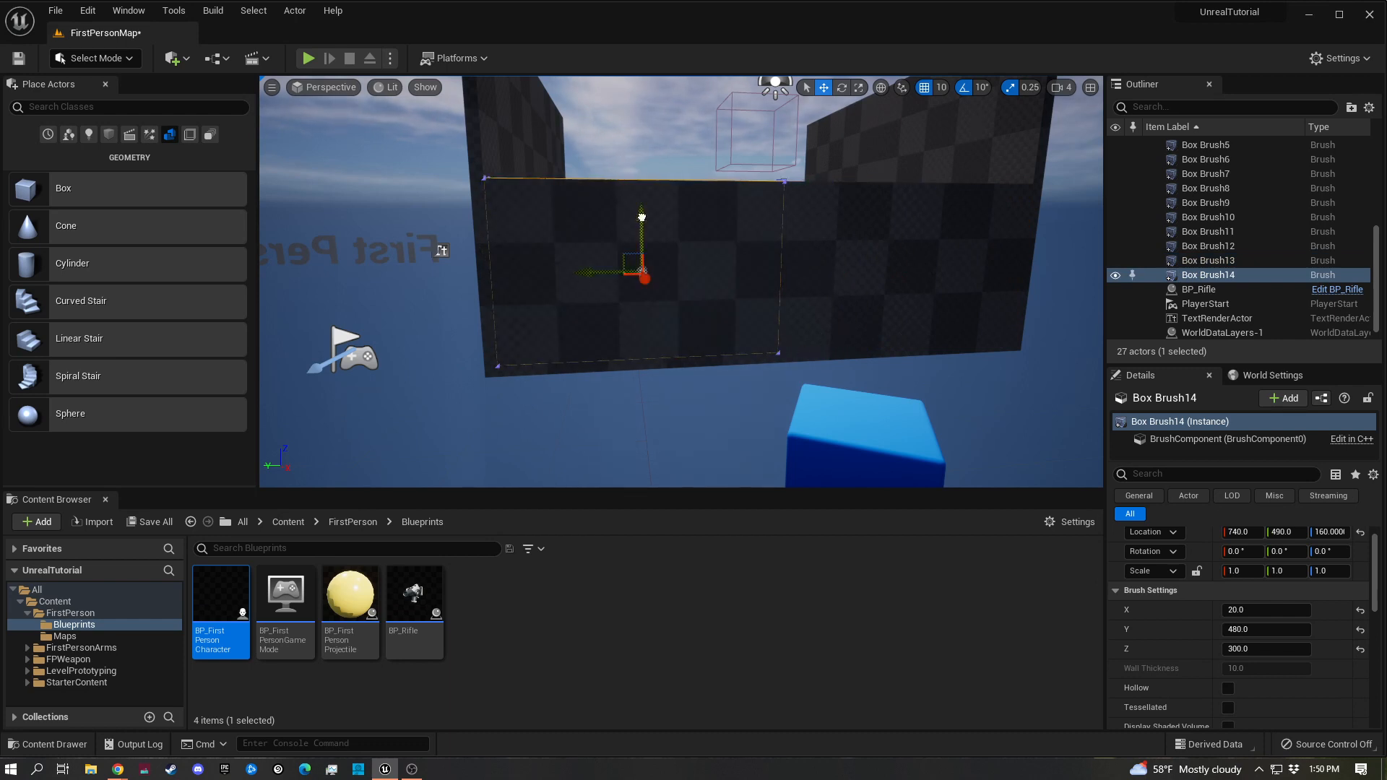
Duplicate the new lower end wall section upward to Z 460
alt+drag(642, 217, 643, 73)
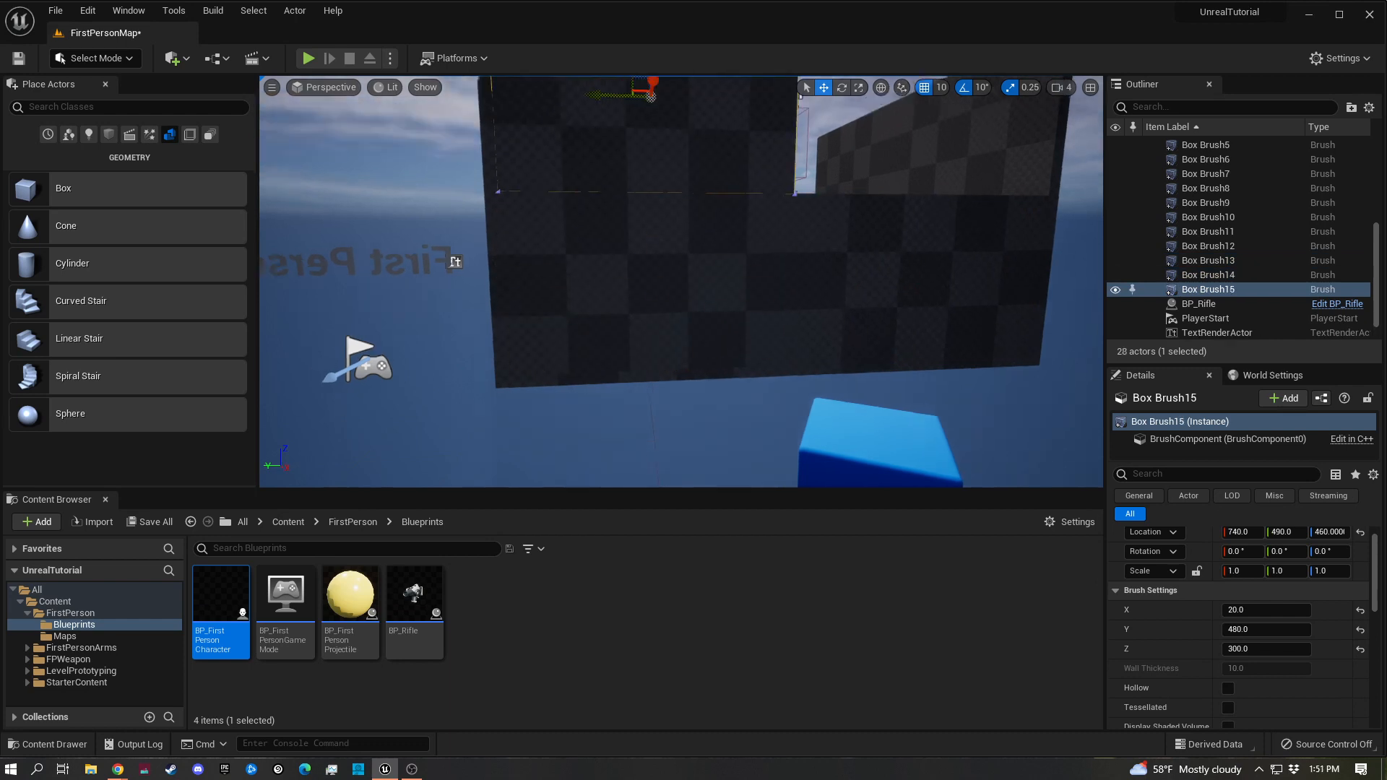
right_drag(650, 239, 1012, 249)
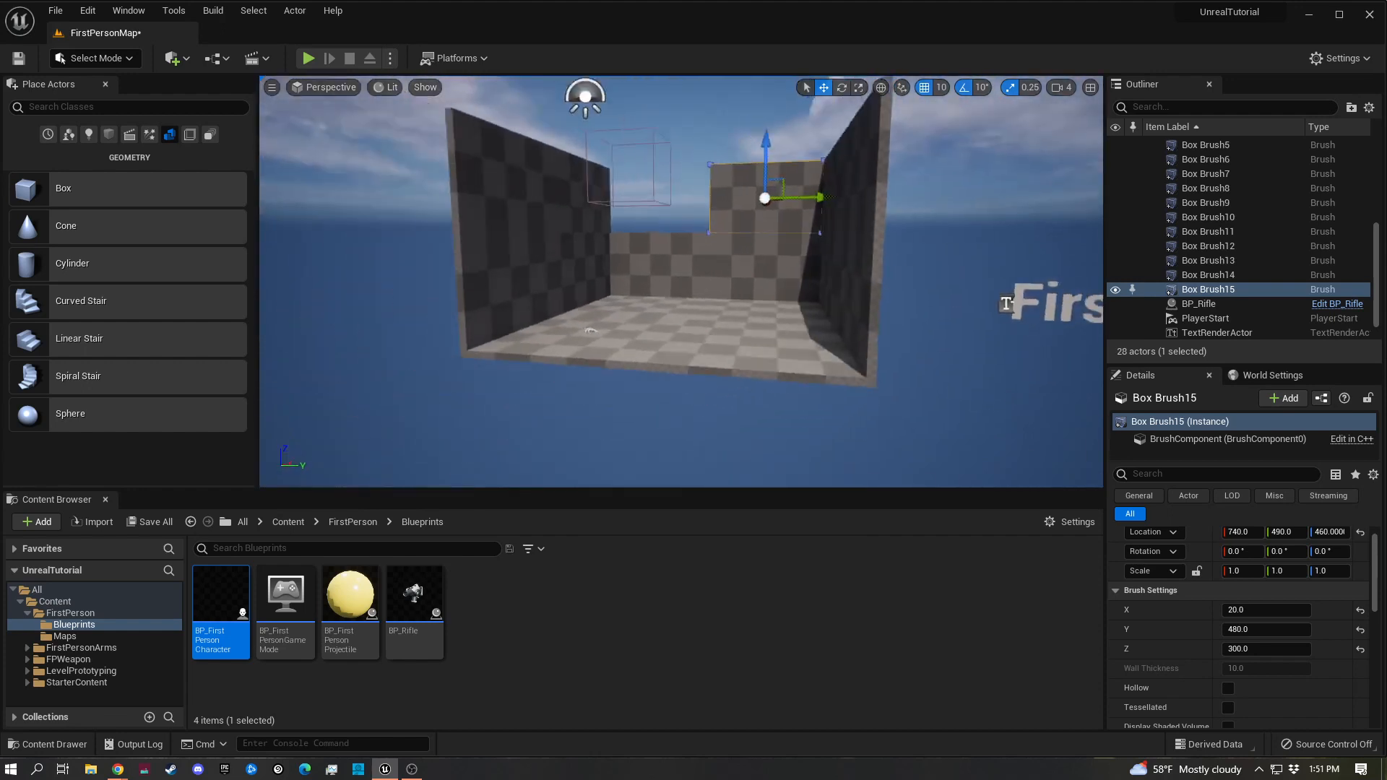
right_drag(615, 307, 639, 307)
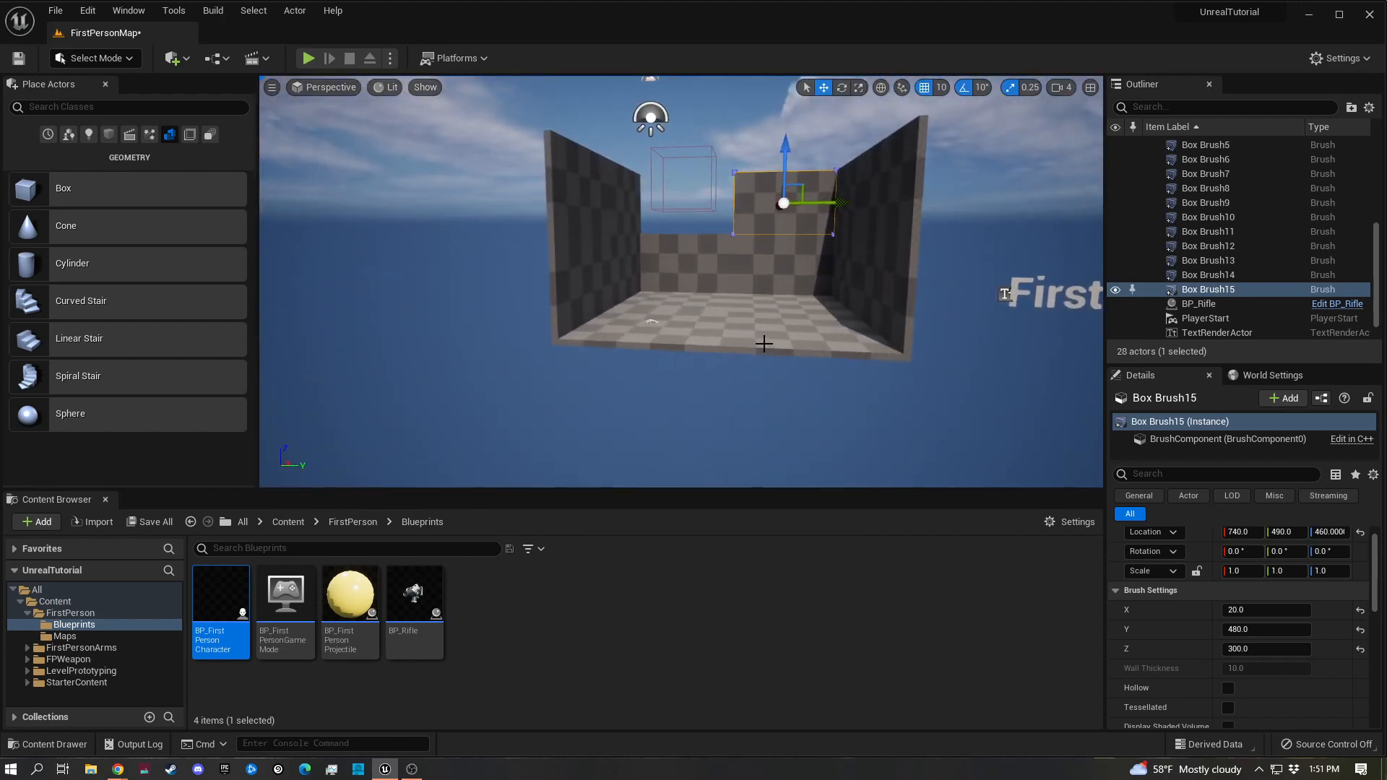
mouse_move(815, 267)
right_down()
mouse_move(783, 270)
mouse_move(852, 275)
mouse_move(855, 198)
mouse_move(809, 253)
mouse_move(758, 264)
right_up()
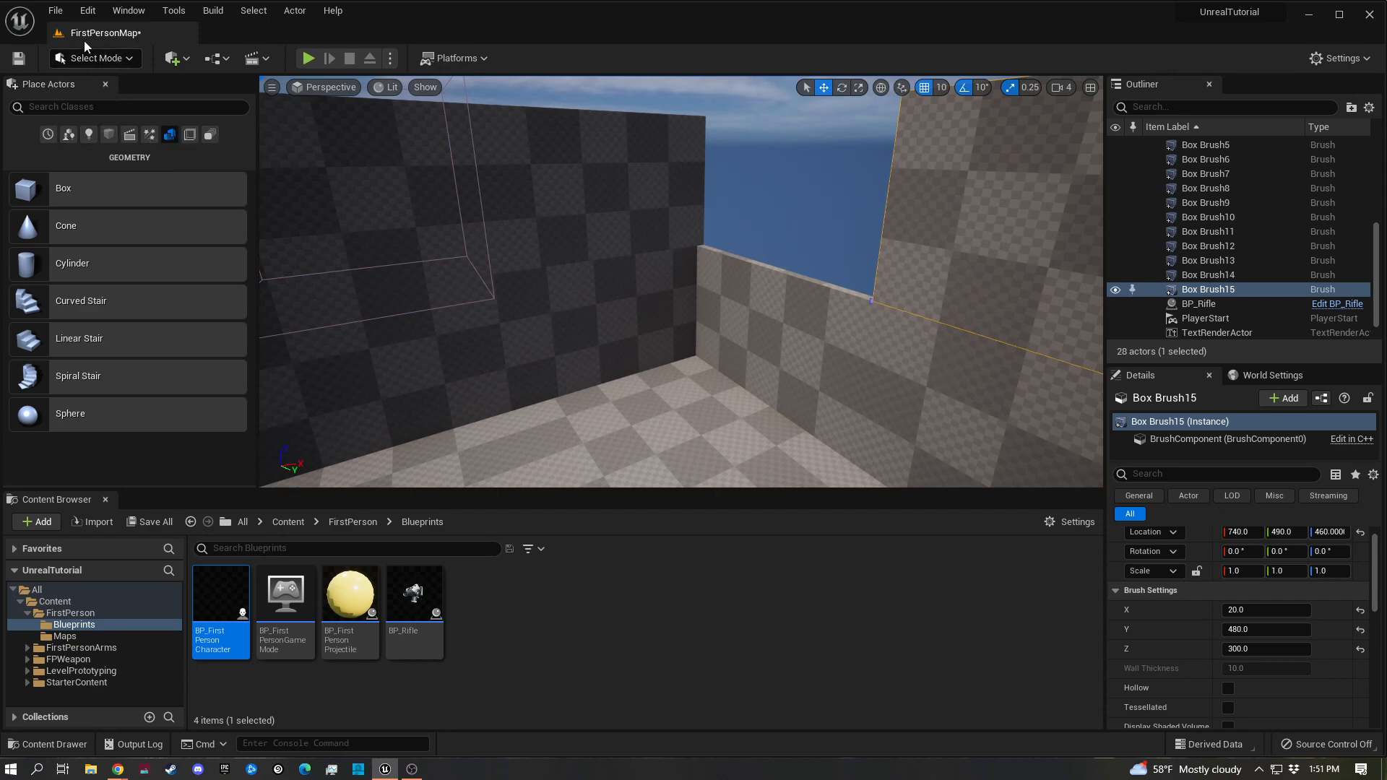
In Brush Editing mode, pull the room-side face of Box Brush8 inward along Y to fill the end wall's upper opening
click(81, 59)
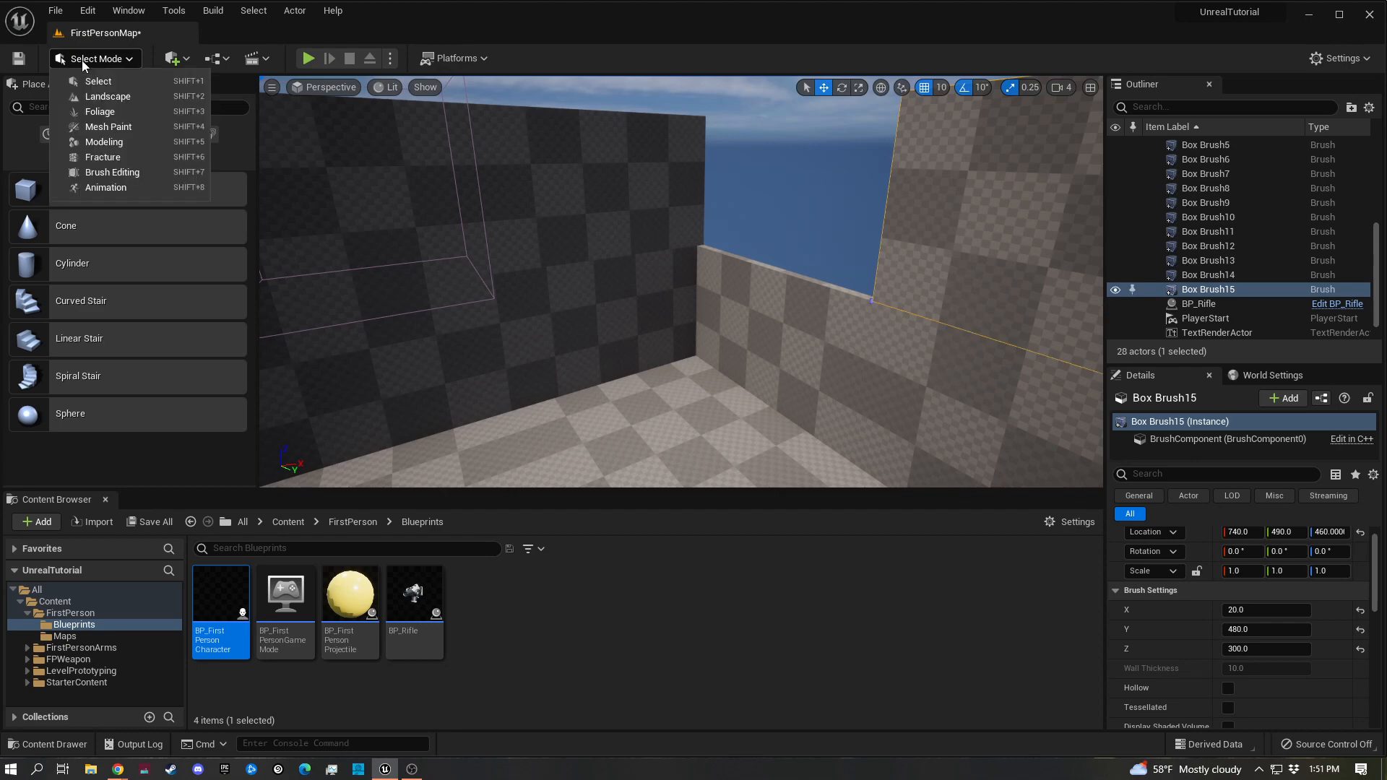
click(135, 174)
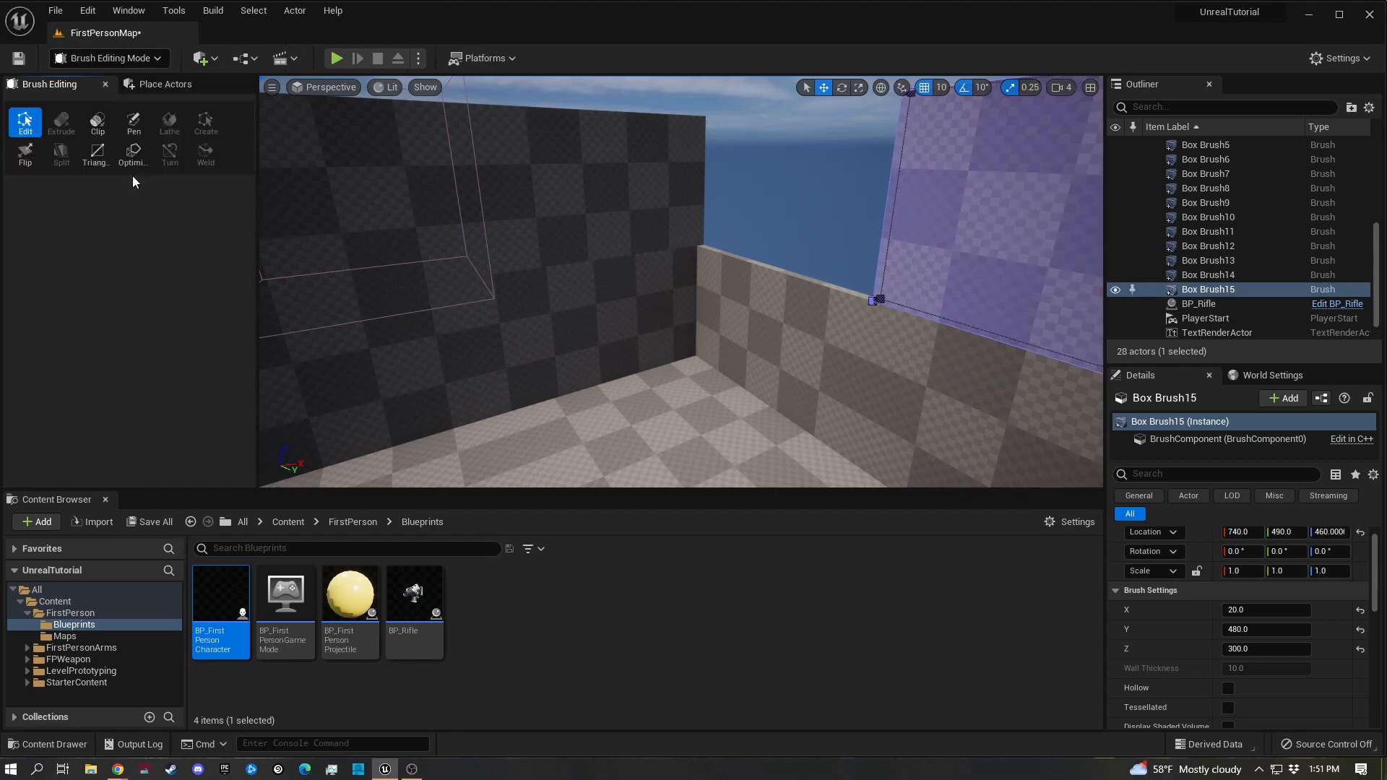
mouse_move(716, 210)
right_down()
mouse_move(917, 189)
mouse_move(901, 203)
mouse_move(713, 194)
right_up()
key(s)
key(w)
key(d)
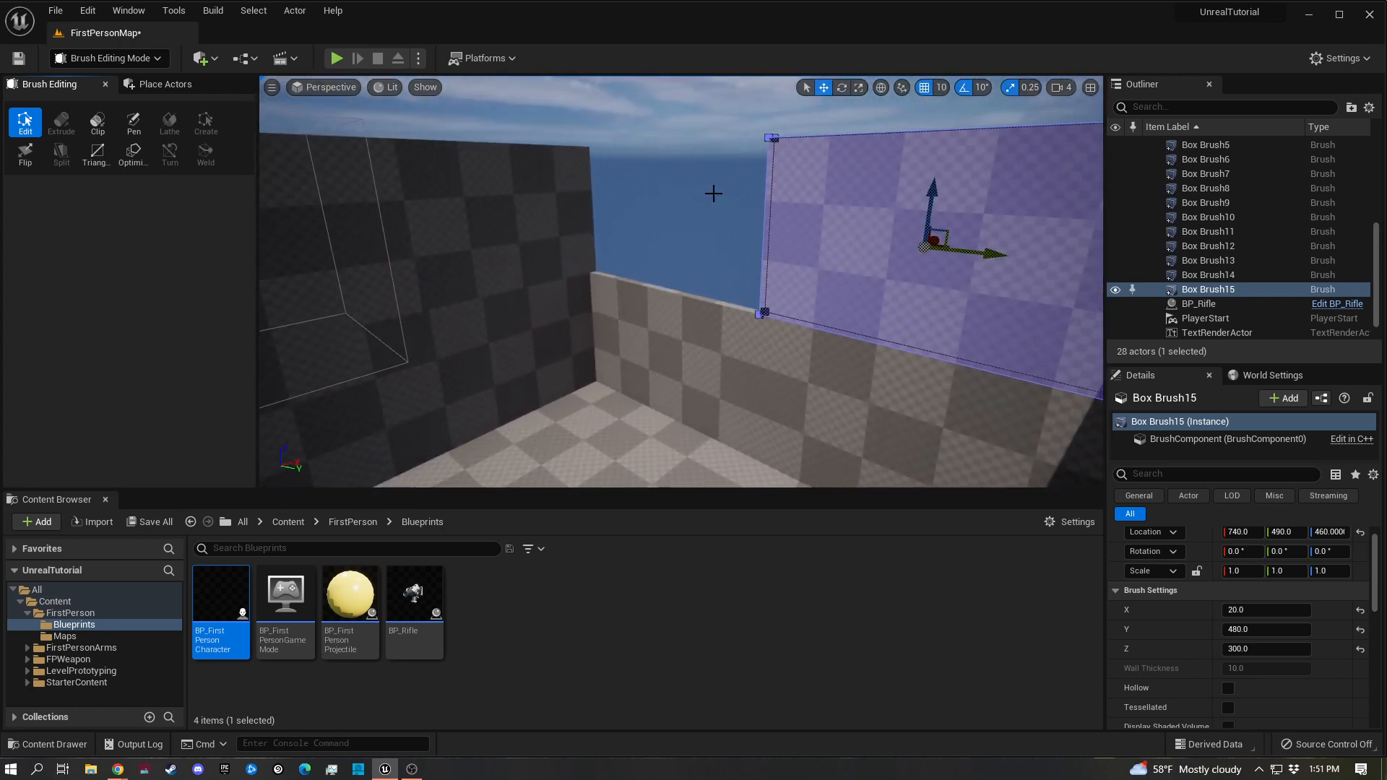
click(546, 183)
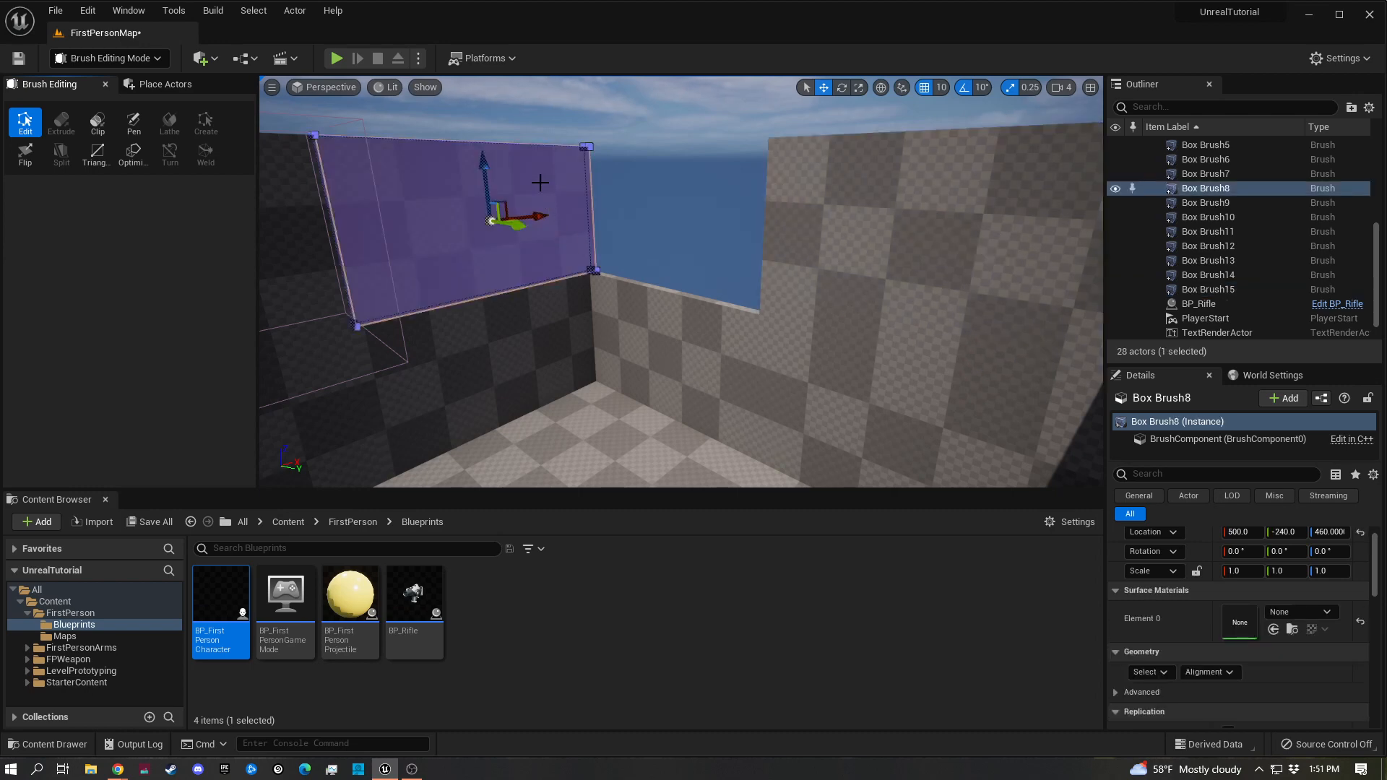
click(538, 183)
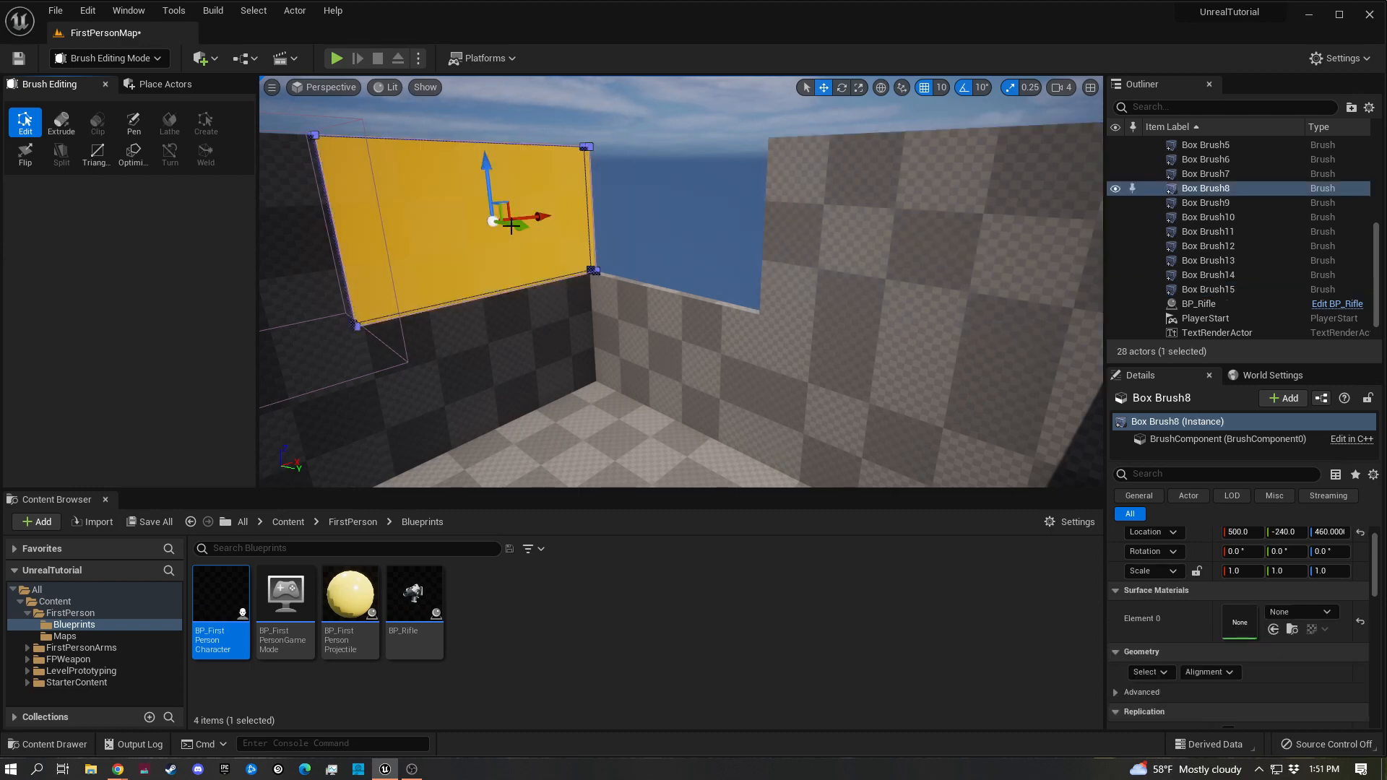
drag(522, 230, 744, 291)
Examine how the extended Box Brush8 block fits the end wall, checking its inner face up close and the room from outside
key(a)
right_drag(777, 328, 863, 309)
click(802, 140)
key(w)
mouse_move(464, 271)
right_down()
mouse_move(485, 270)
mouse_move(464, 271)
right_up()
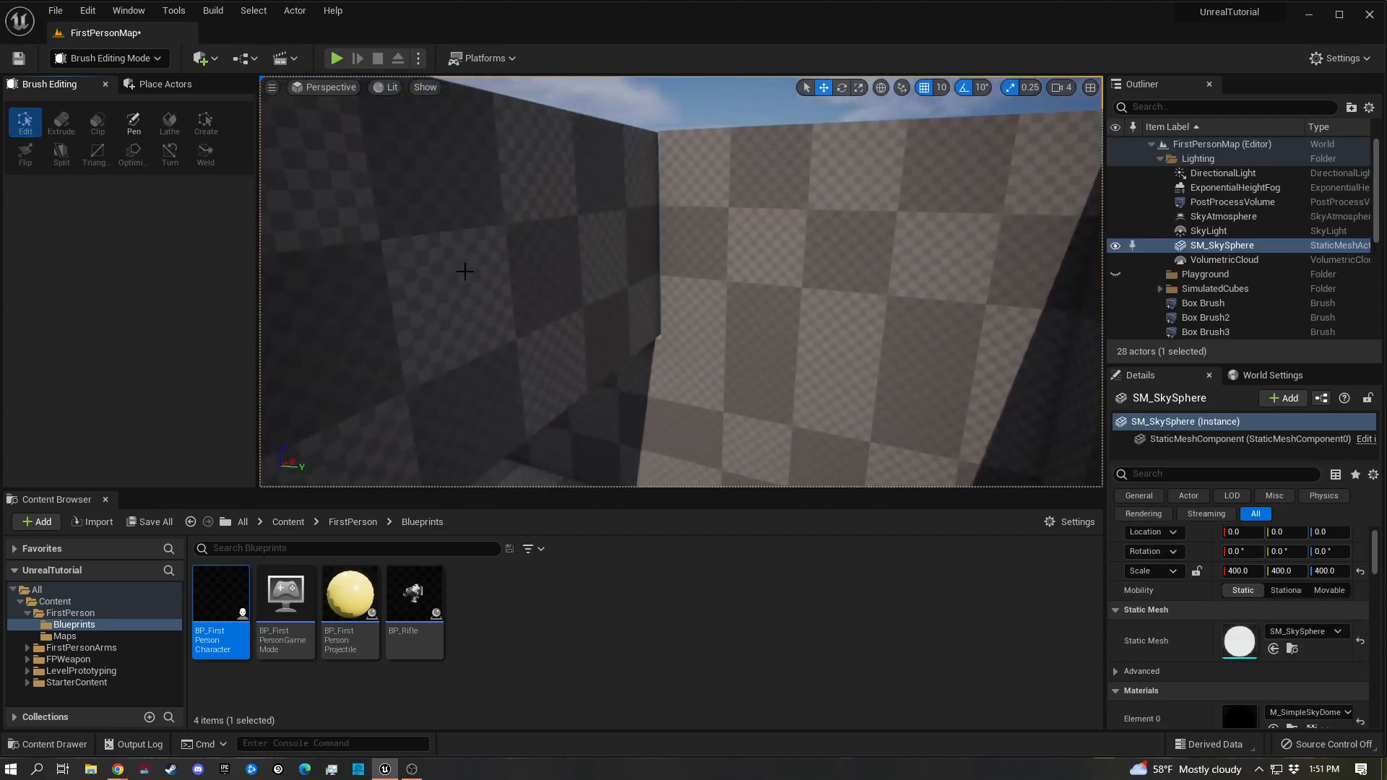
click(506, 276)
key(s)
right_drag(591, 284, 578, 286)
click(632, 274)
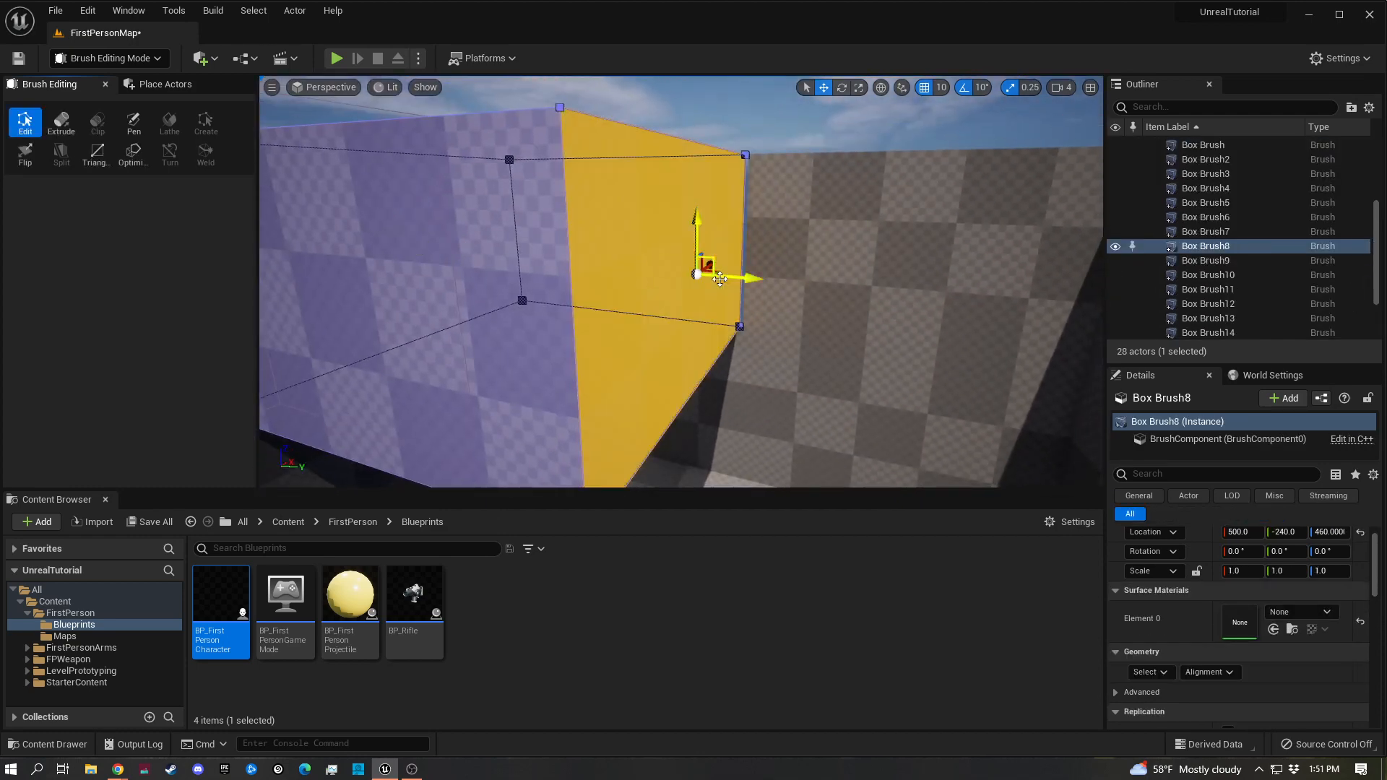
click(806, 143)
key(w)
mouse_move(764, 260)
right_down()
mouse_move(772, 285)
mouse_move(739, 289)
mouse_move(780, 289)
mouse_move(783, 306)
right_up()
key(s)
key(d)
key(a)
key(d)
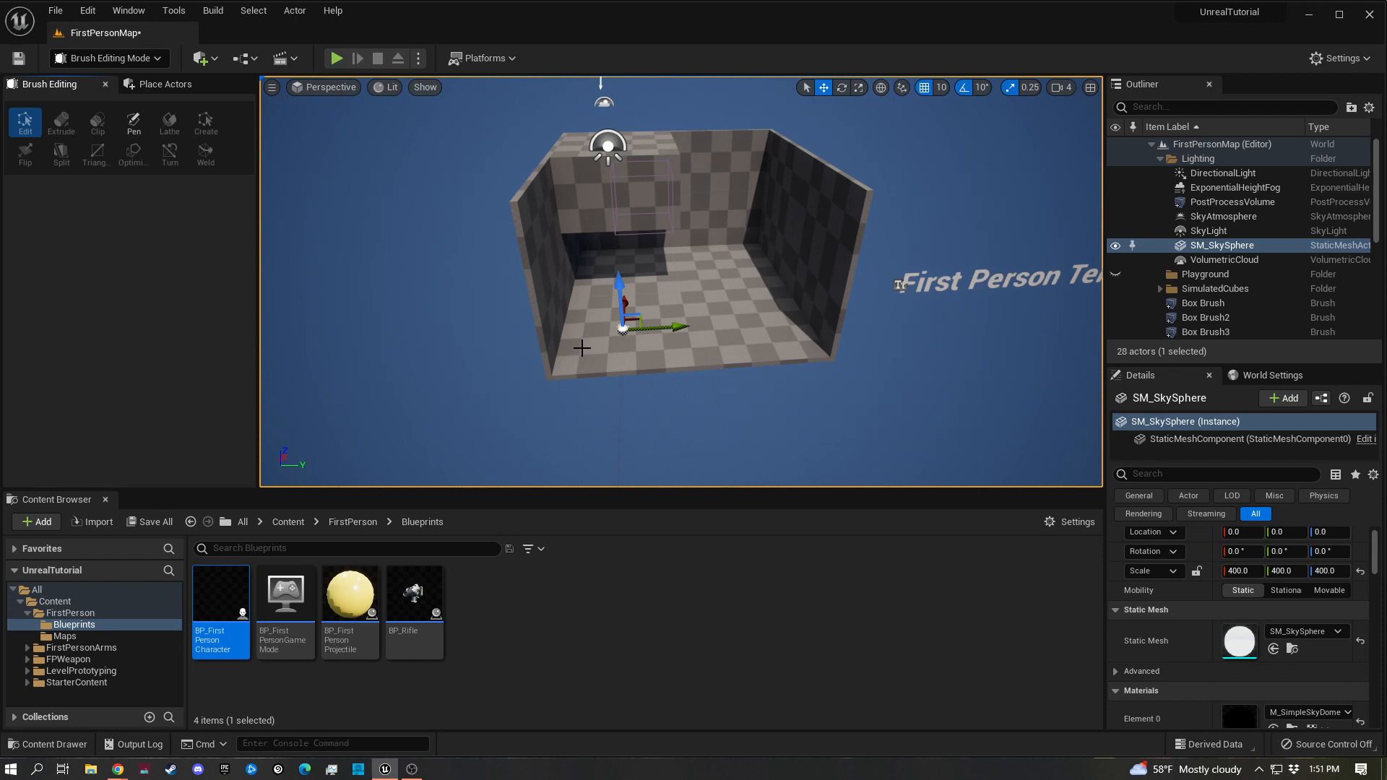
Return to Select mode and duplicate three of the floor tiles upward to Z 620 as a ceiling
click(647, 357)
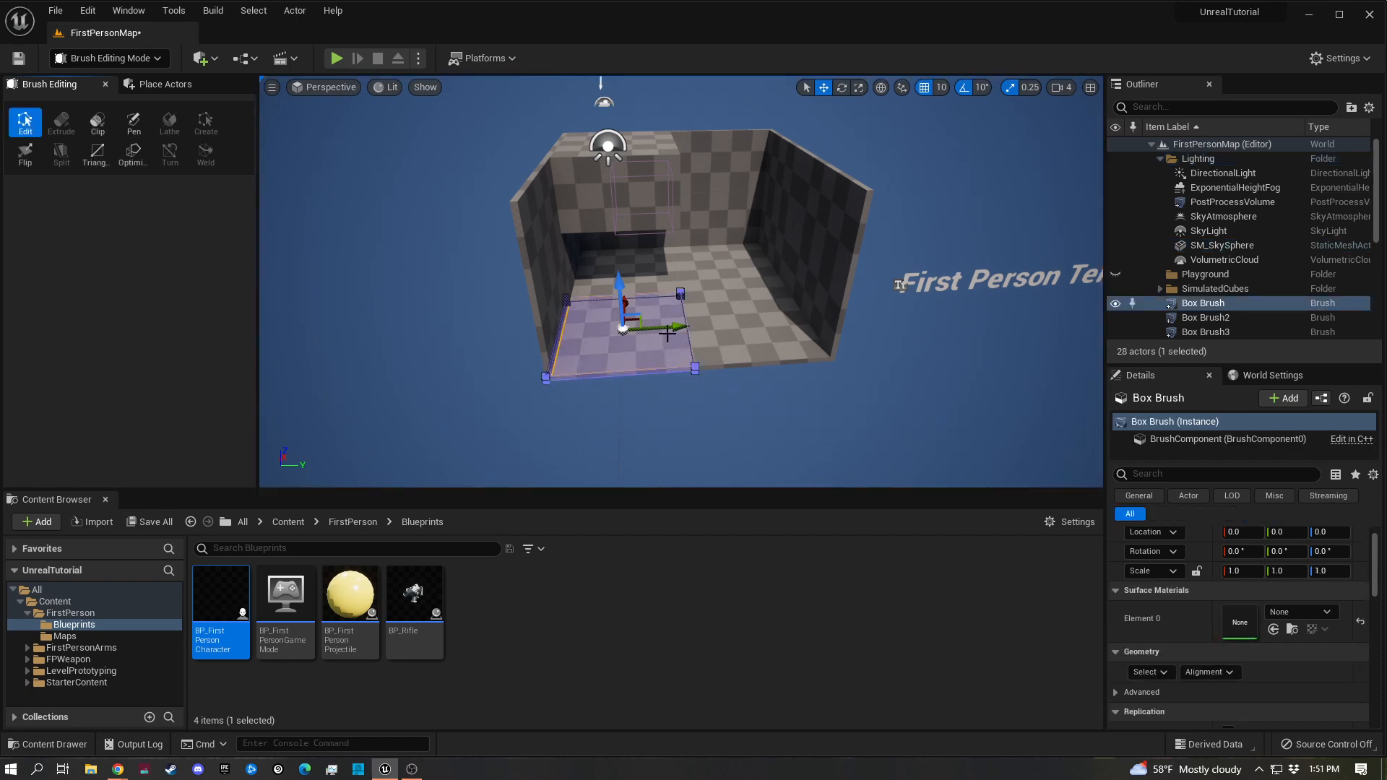
click(156, 59)
click(136, 85)
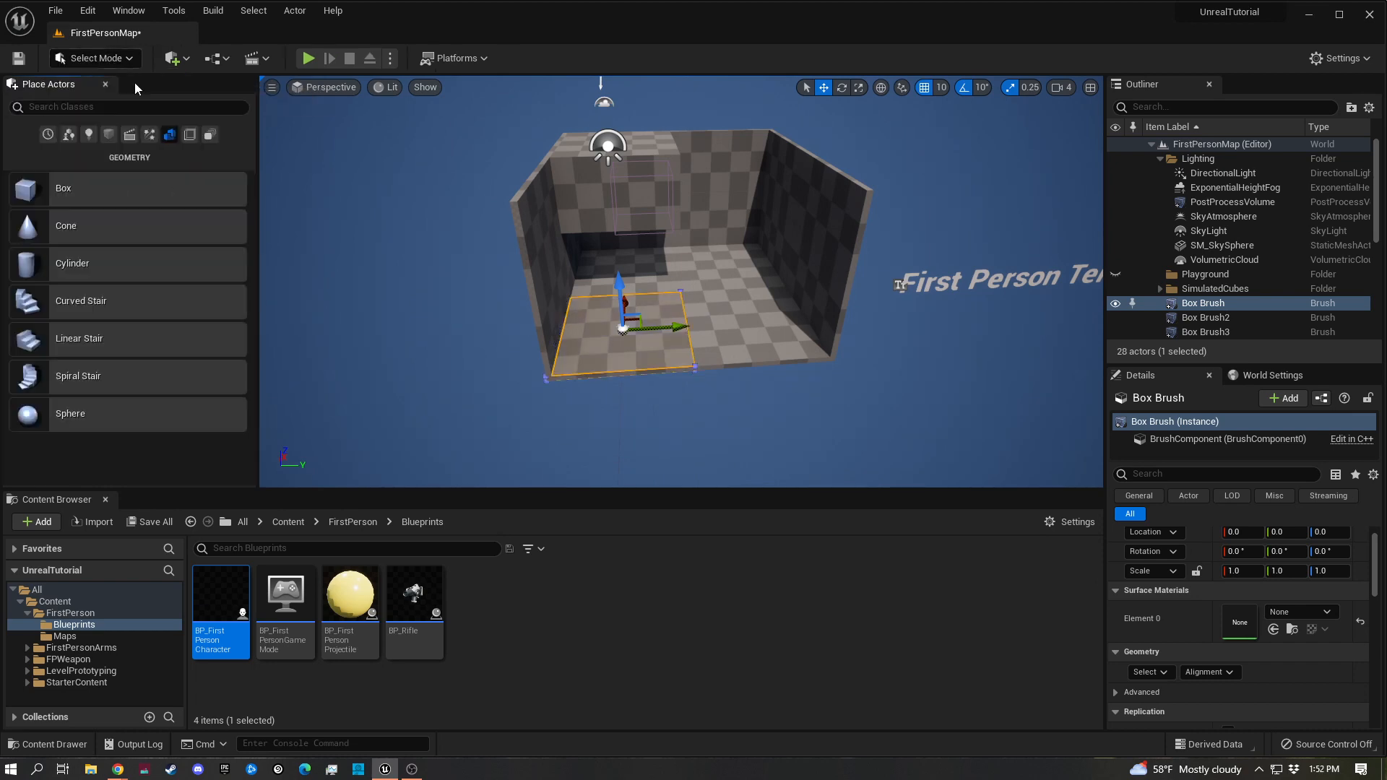
click(648, 412)
click(643, 357)
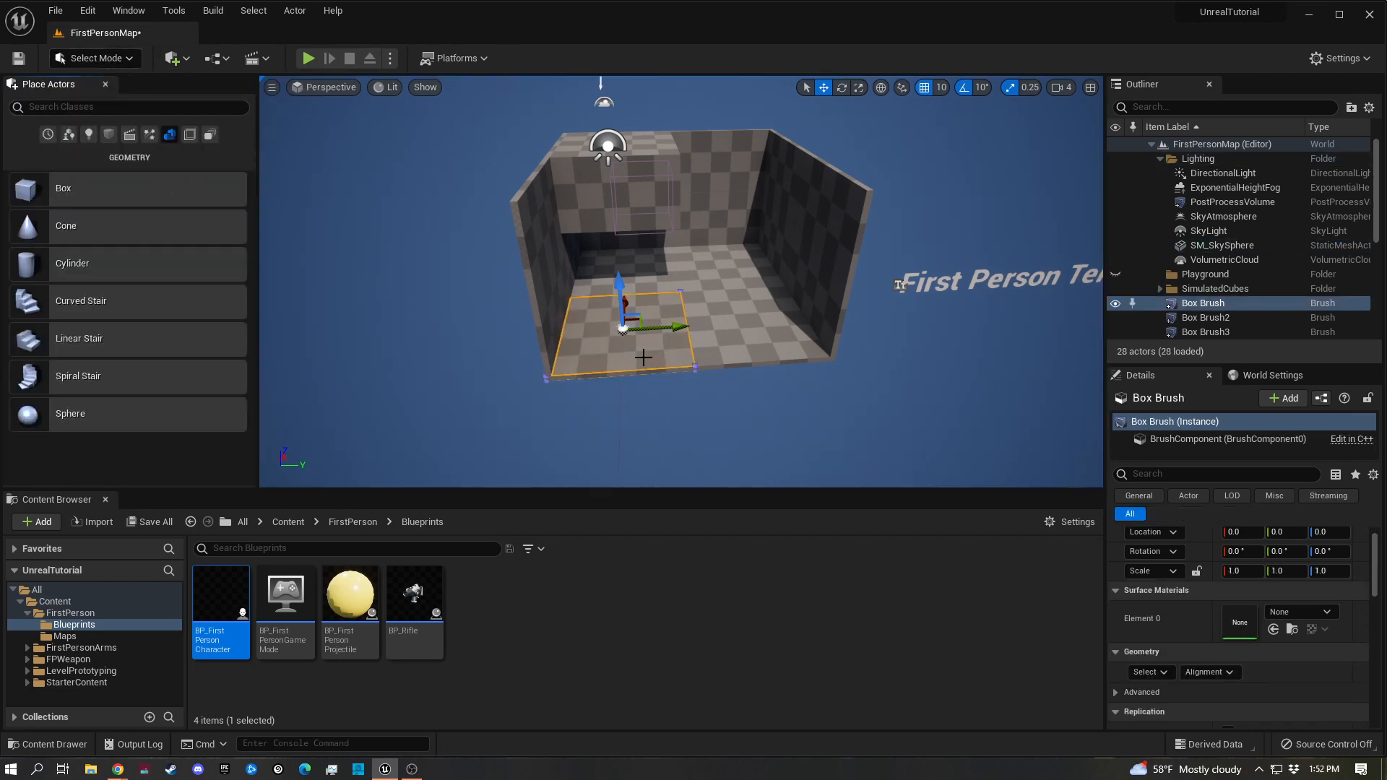
ctrl+click(766, 350)
ctrl+click(731, 264)
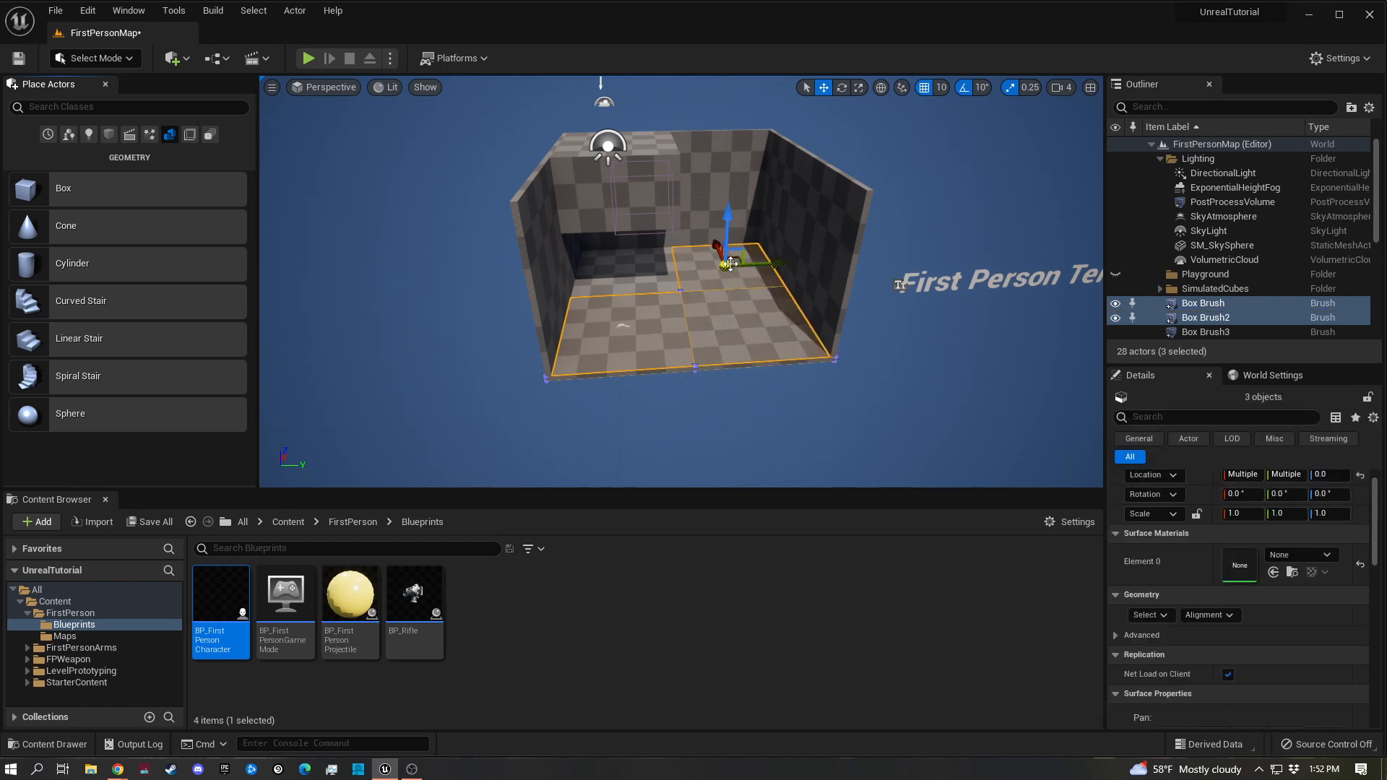
alt+drag(728, 238, 730, 88)
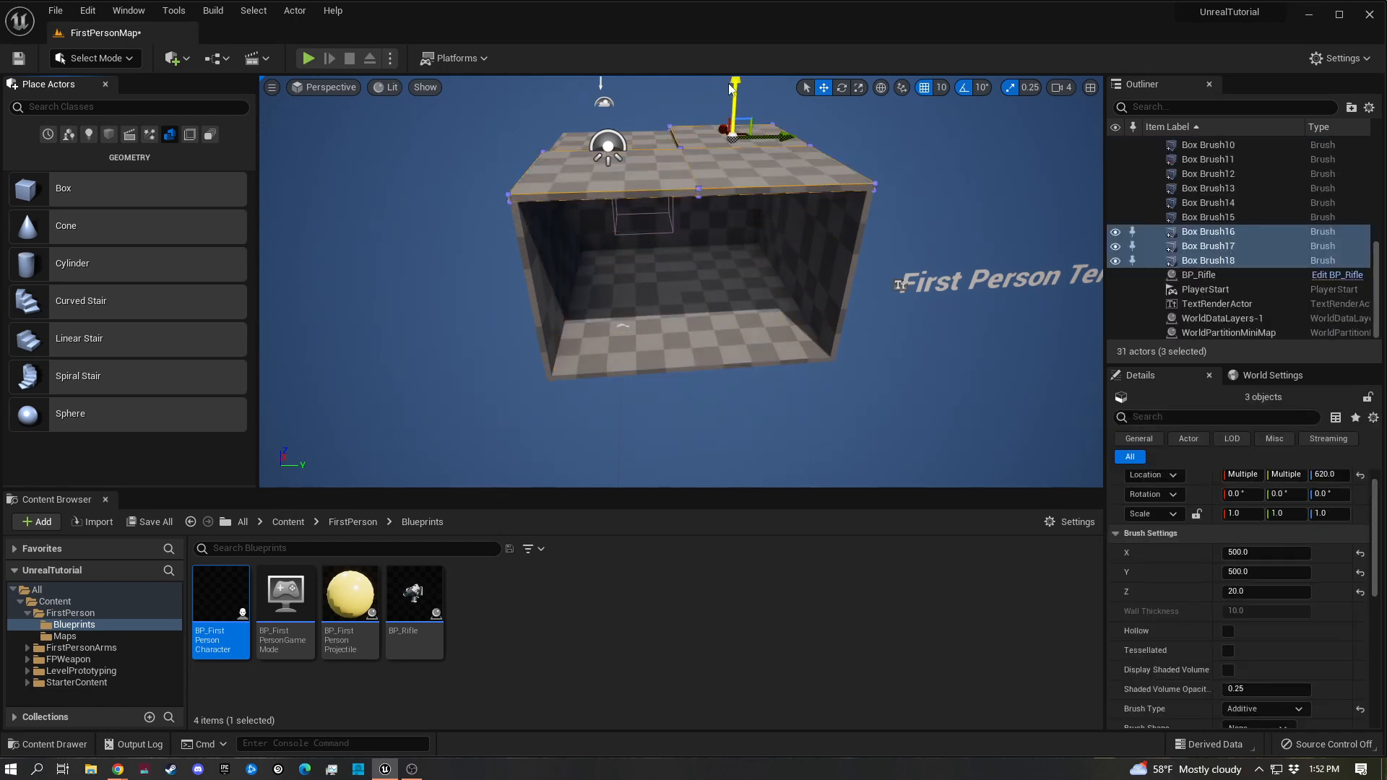
In Brush Editing mode, raise the top face of Box Brush8 flush with the surrounding ceiling tiles
key(w)
right_drag(672, 179, 798, 159)
key(a)
mouse_move(703, 303)
right_down()
mouse_move(814, 304)
mouse_move(657, 306)
right_up()
click(703, 303)
key(d)
click(92, 57)
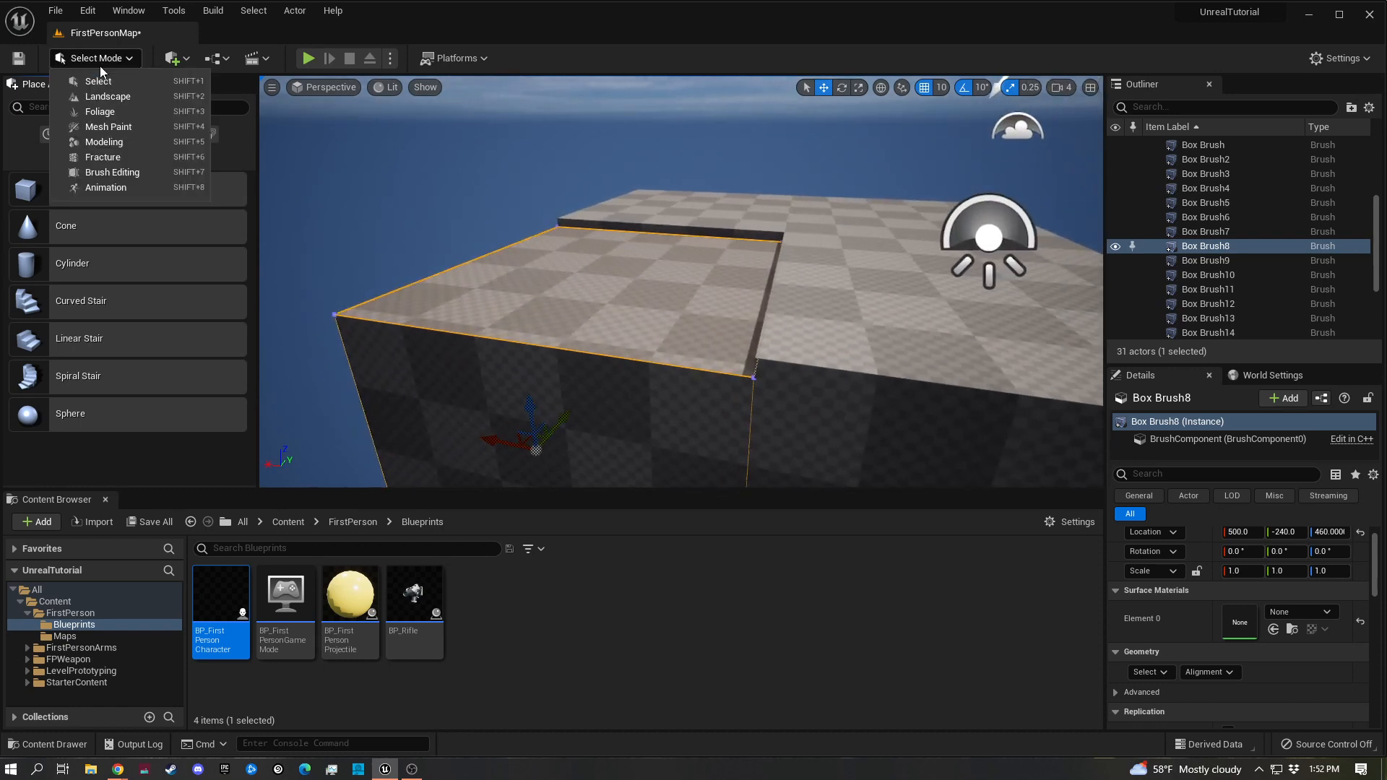
click(101, 175)
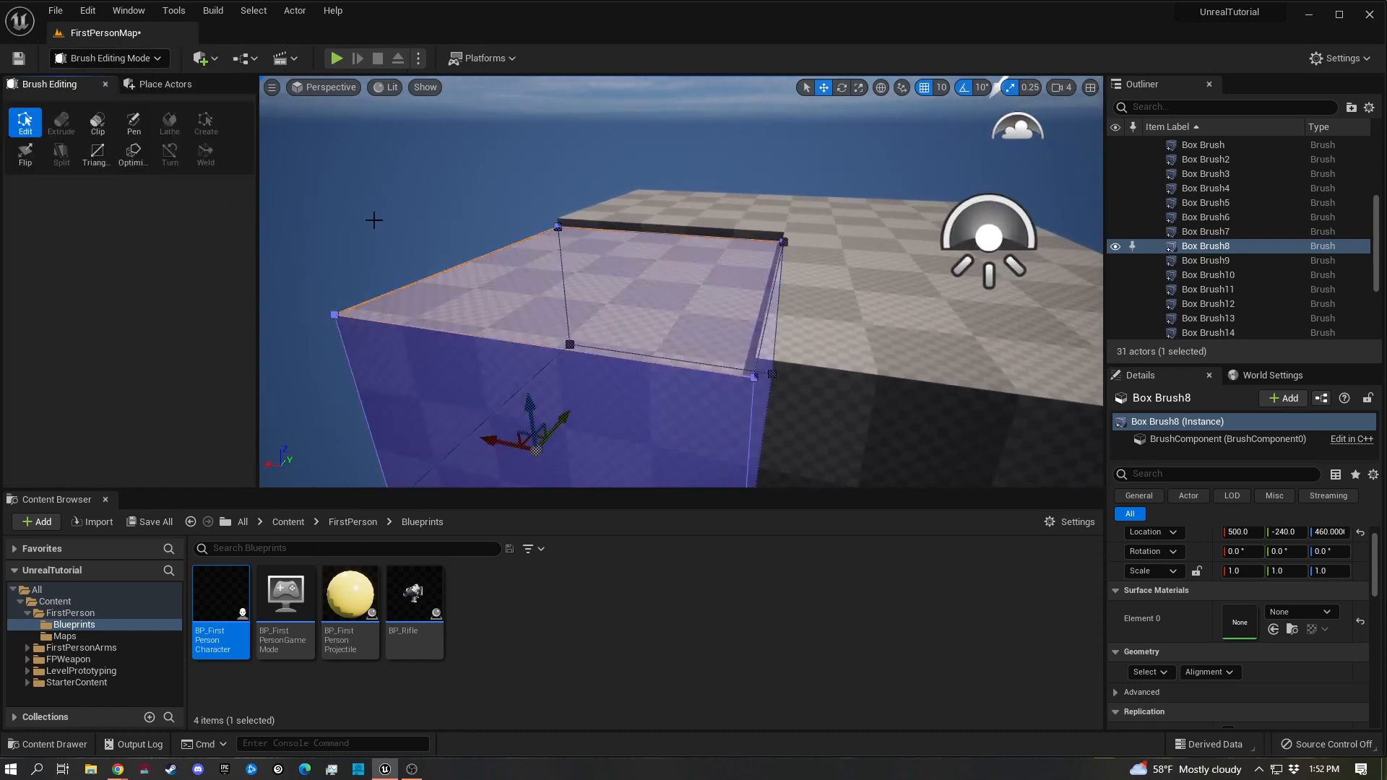
click(566, 275)
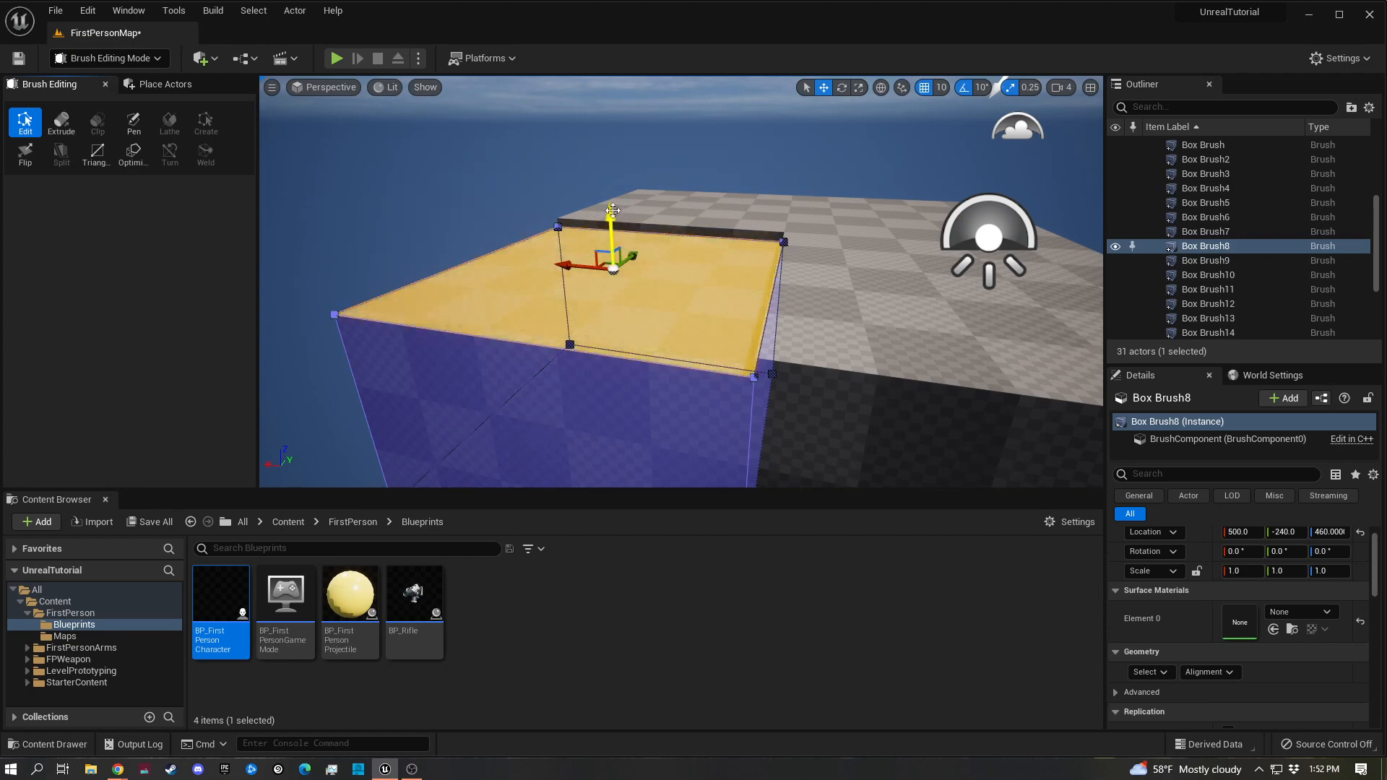
click(479, 208)
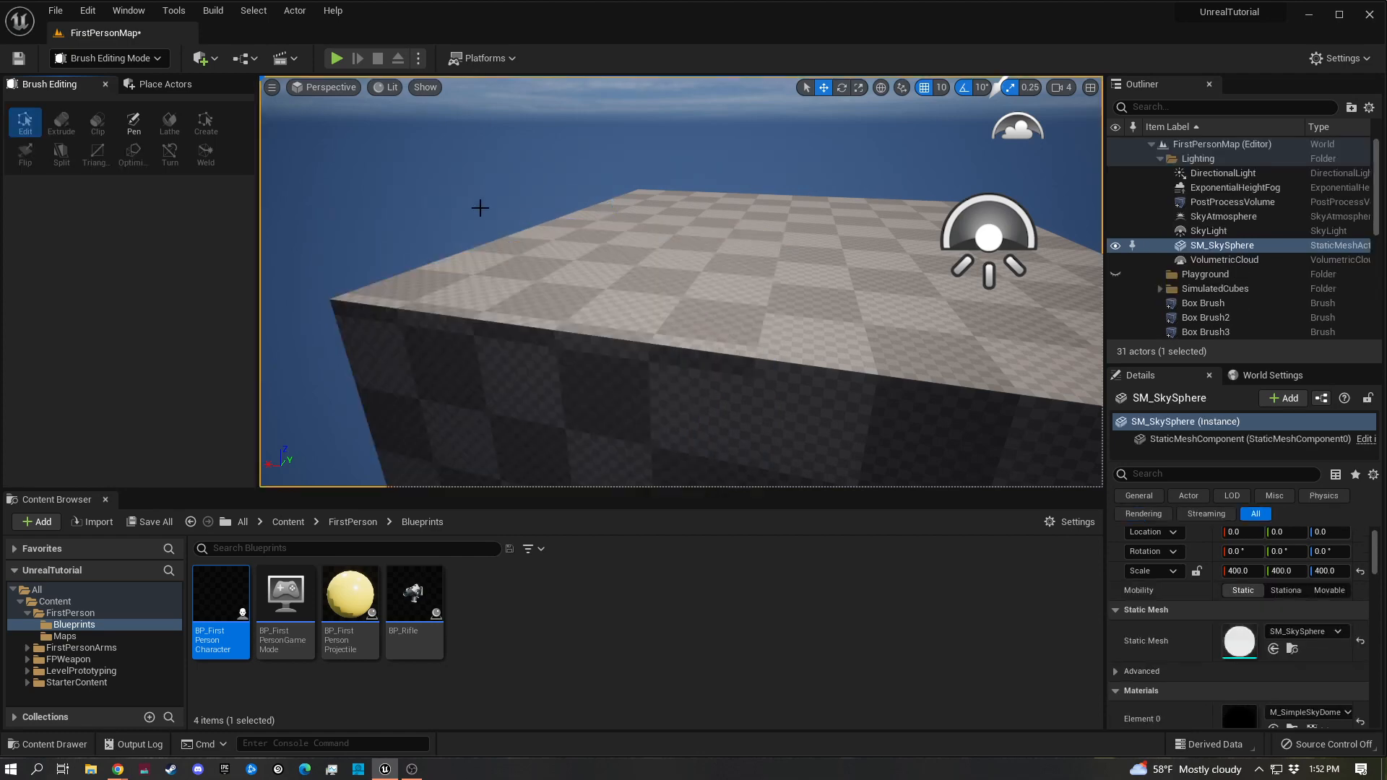
Place a point light inside the room just above the floor, at about X 370, Y 230, Z 60
key(d)
right_drag(844, 309, 535, 328)
key(a)
key(w)
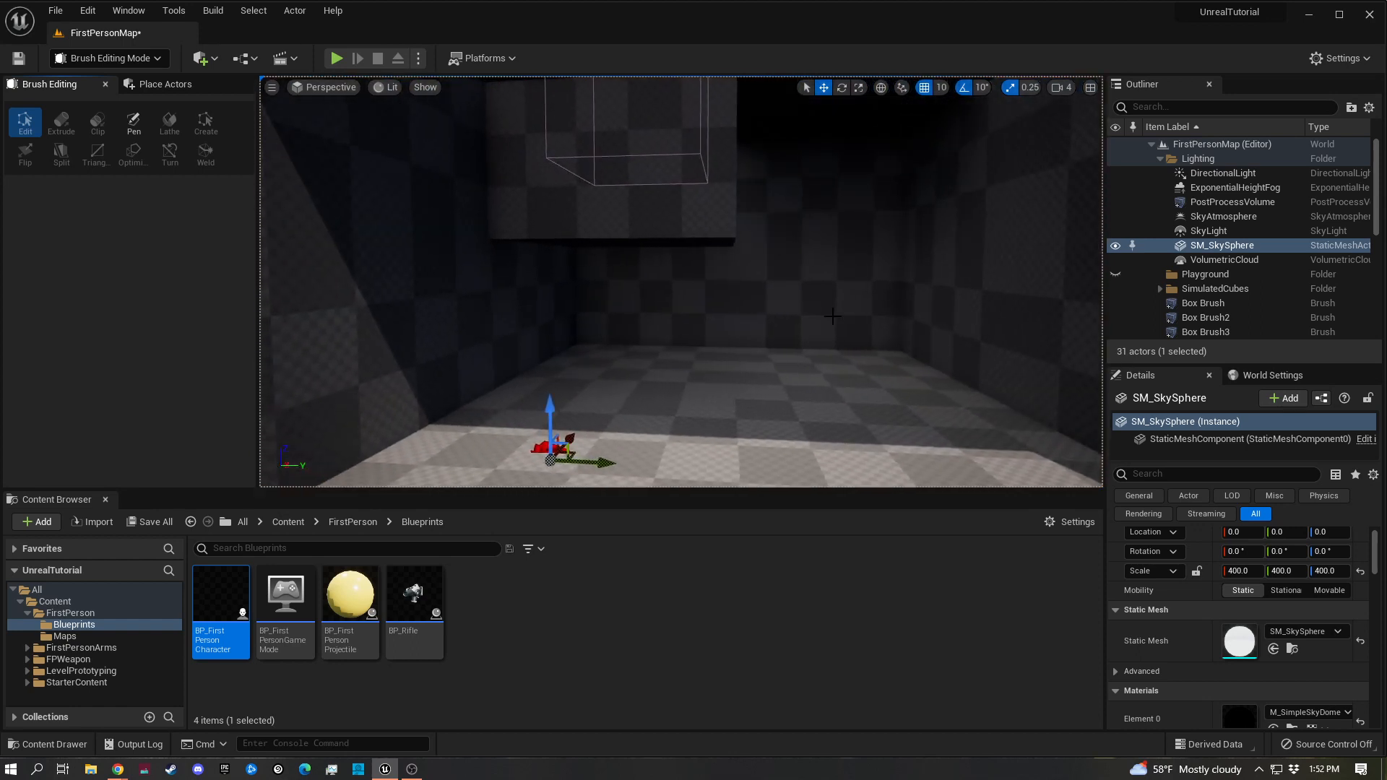
mouse_move(723, 208)
right_down()
mouse_move(765, 235)
mouse_move(725, 223)
mouse_move(749, 237)
mouse_move(723, 238)
mouse_move(729, 217)
mouse_move(932, 224)
mouse_move(722, 216)
right_up()
key(s)
key(w)
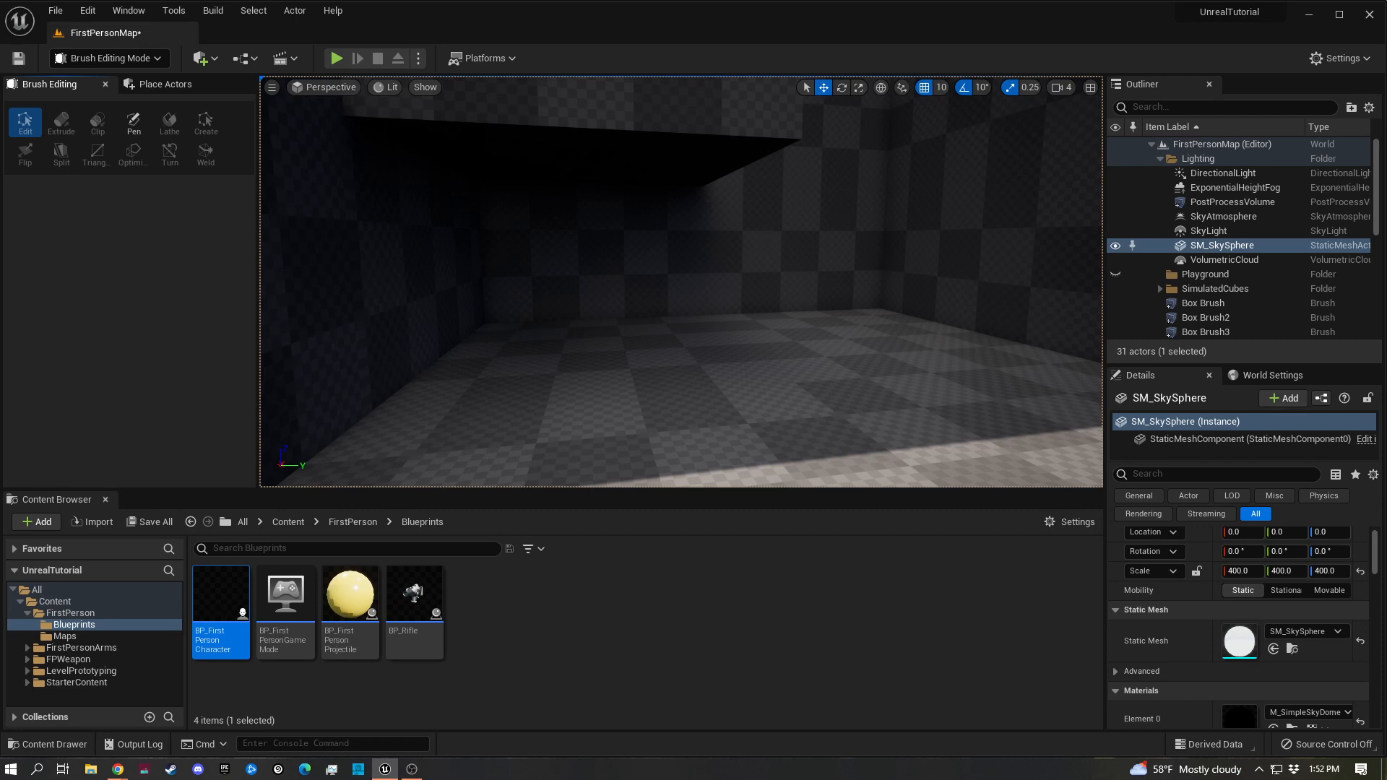
right_drag(722, 216, 679, 228)
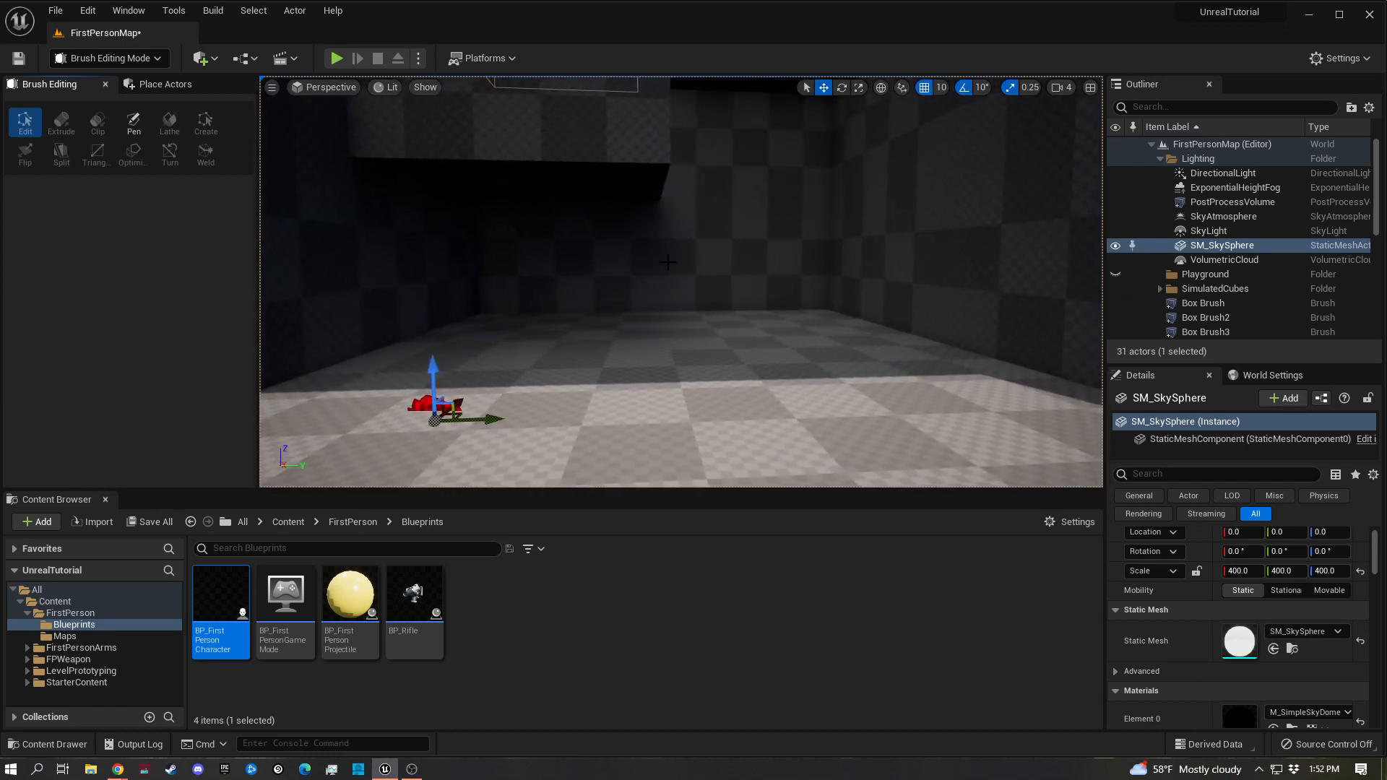
click(653, 327)
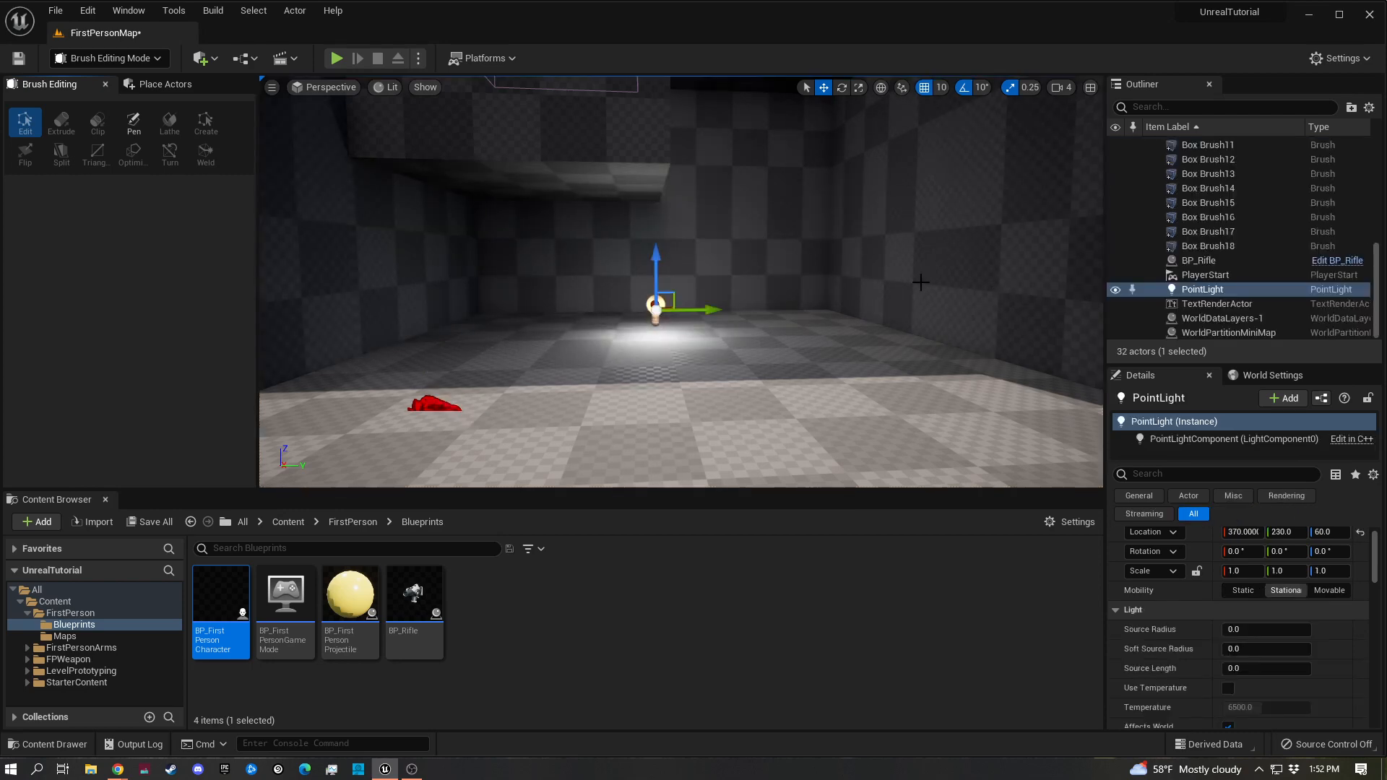
mouse_move(920, 281)
right_down()
mouse_move(904, 269)
mouse_move(896, 278)
mouse_move(919, 280)
mouse_move(774, 286)
right_up()
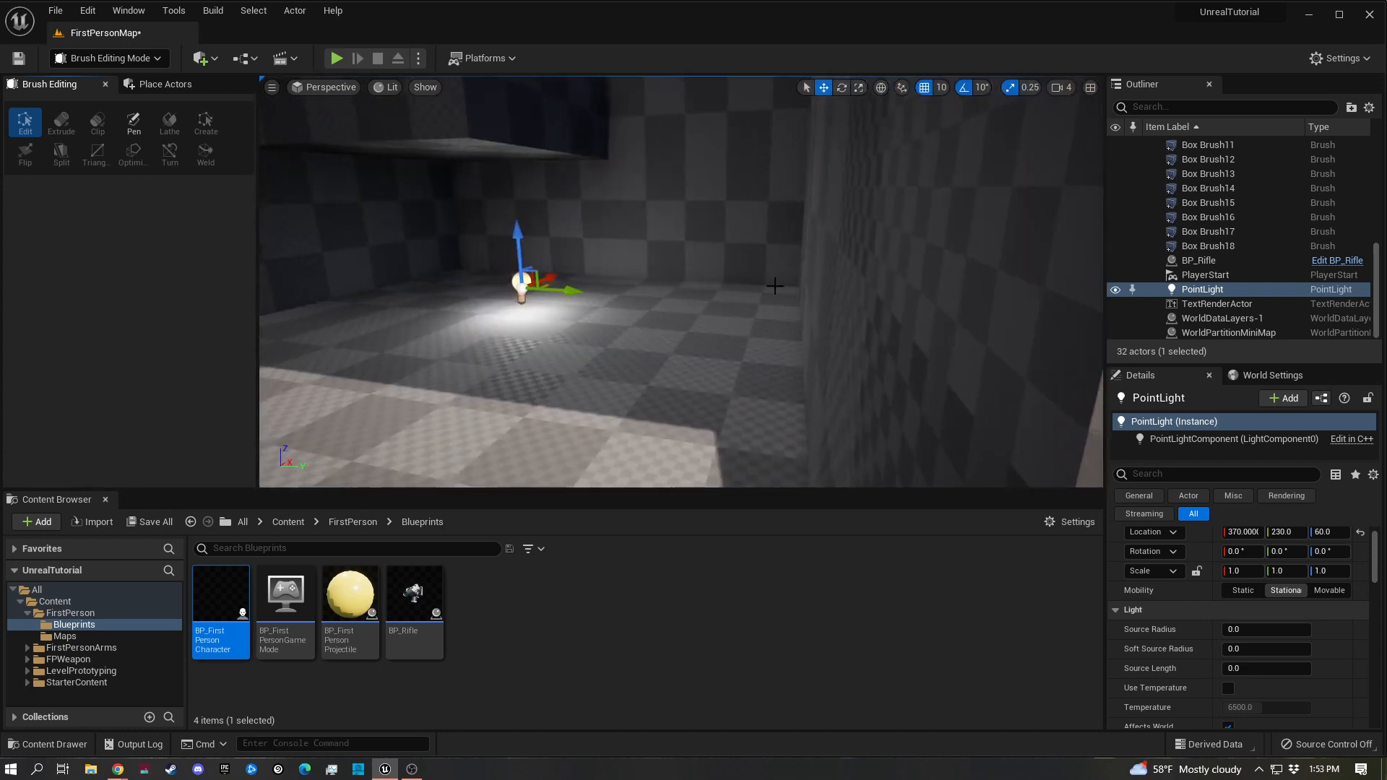
Return to Select mode and duplicate the lower end wall section, Box Brush14, into the room to X 570
click(101, 66)
click(89, 85)
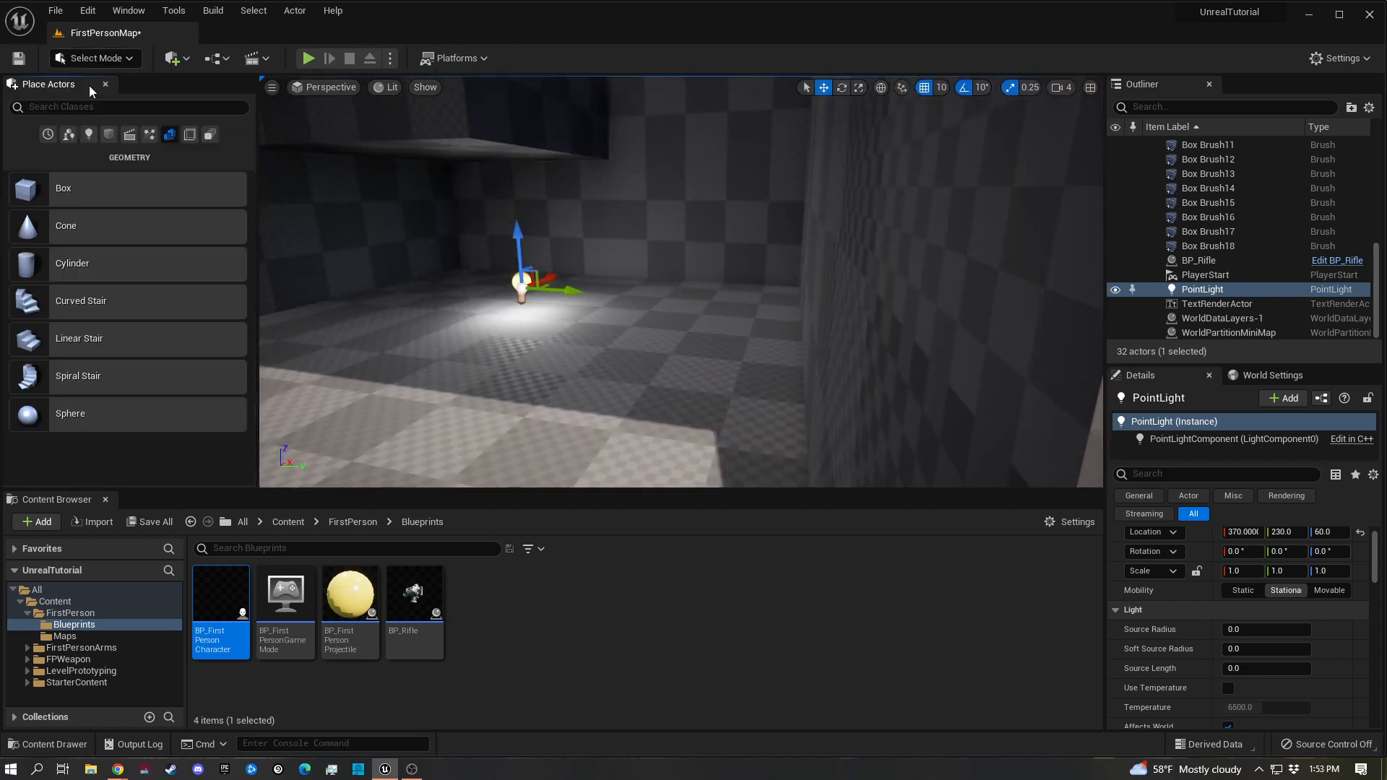
mouse_move(767, 269)
right_down()
mouse_move(758, 257)
mouse_move(718, 328)
mouse_move(650, 325)
right_up()
click(722, 325)
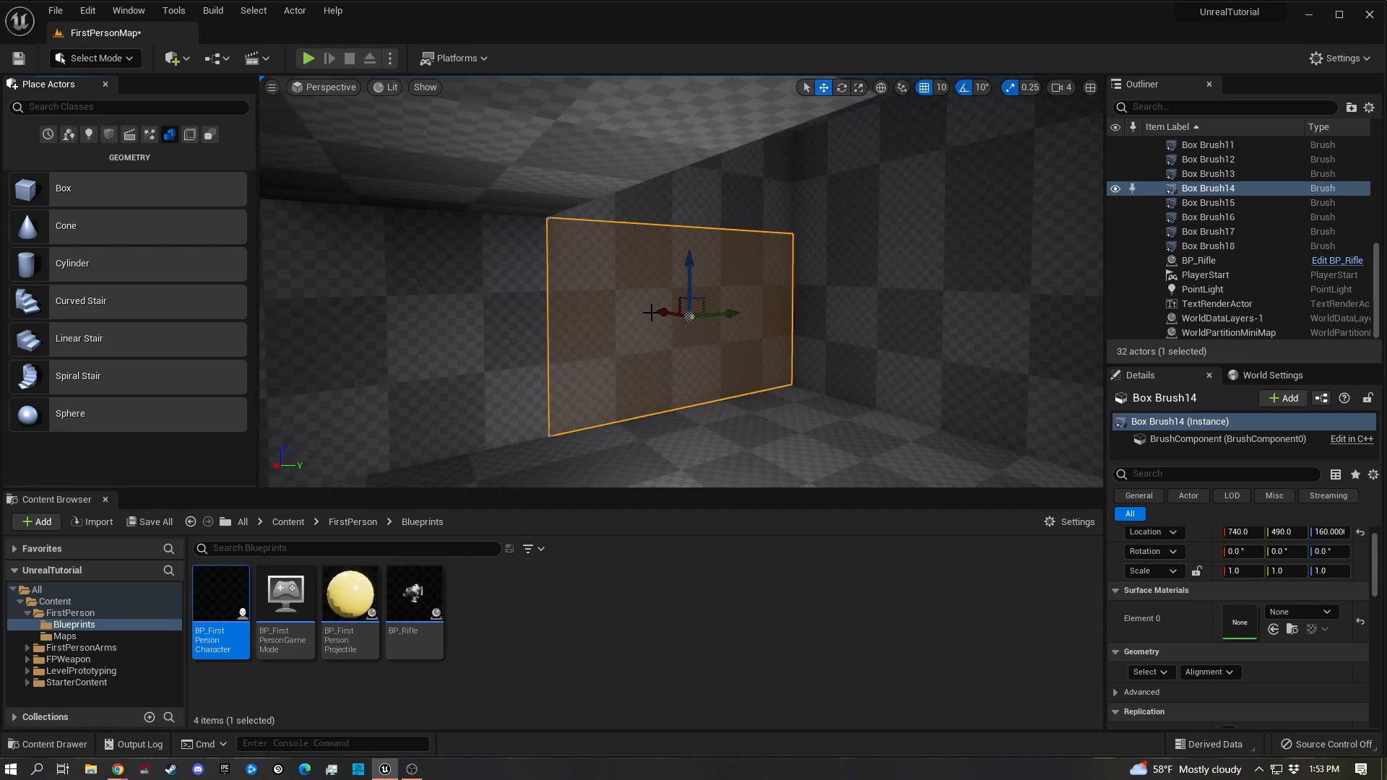
alt+drag(659, 314, 713, 336)
mouse_move(703, 340)
right_down()
mouse_move(744, 337)
mouse_move(712, 350)
right_up()
key(d)
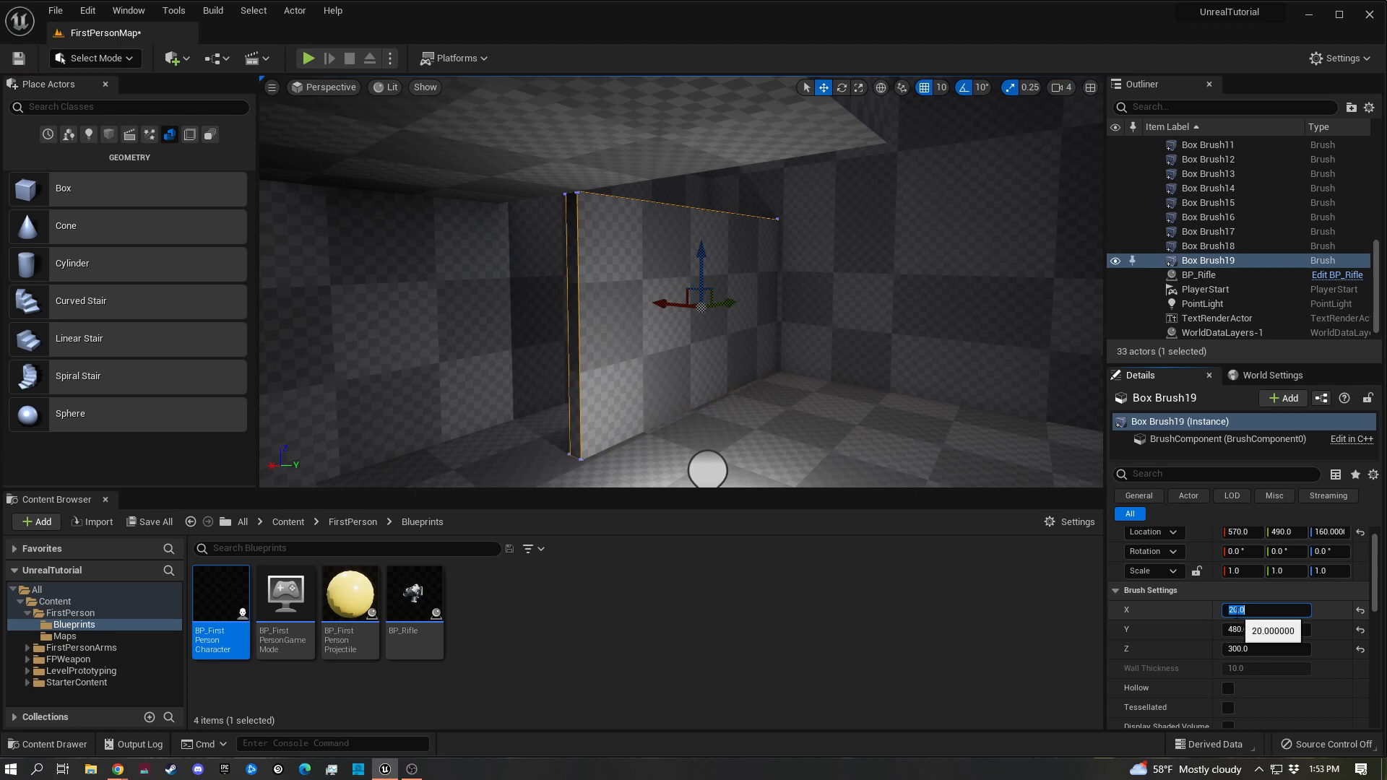
Set the duplicated wall piece's brush size to Y 150 and Z 250, keeping X at 20
click(1236, 609)
click(1238, 629)
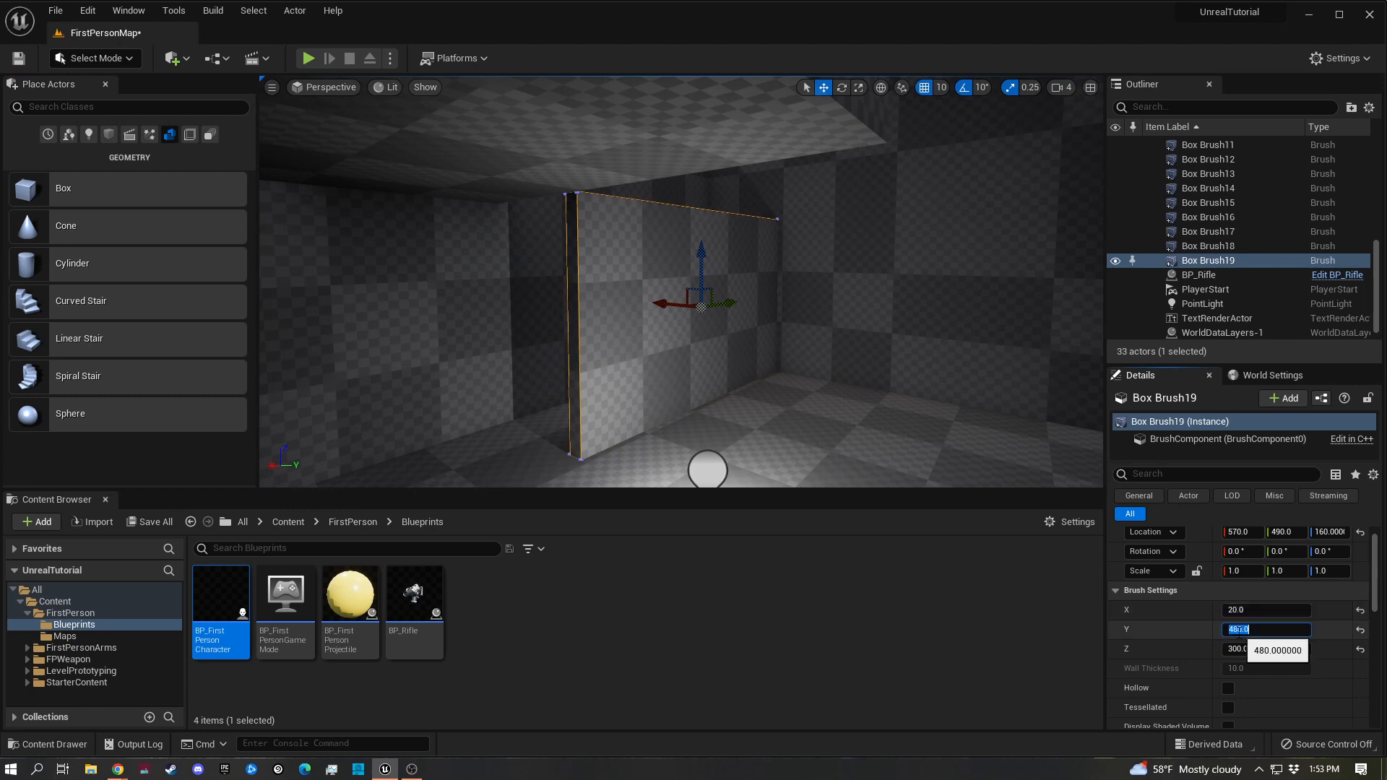
key(Tab)
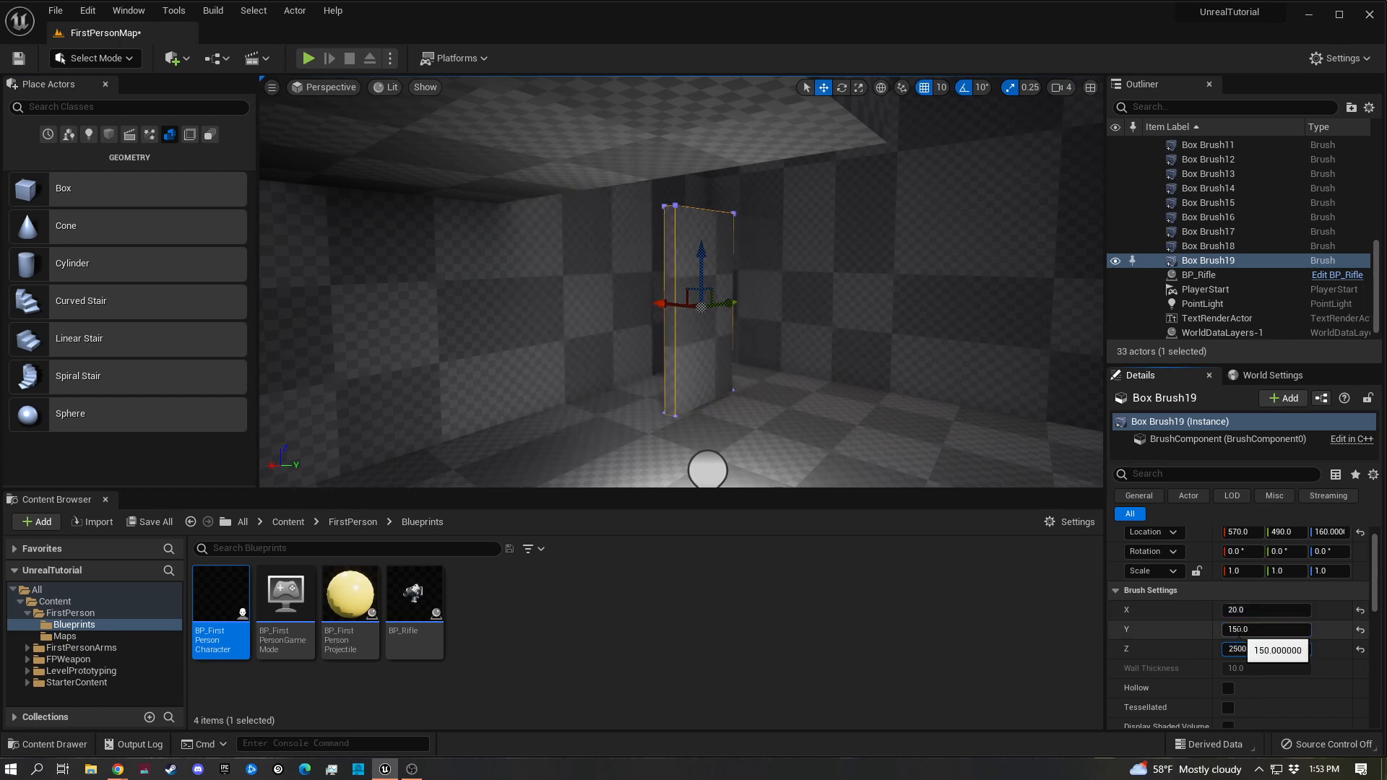
key(Return)
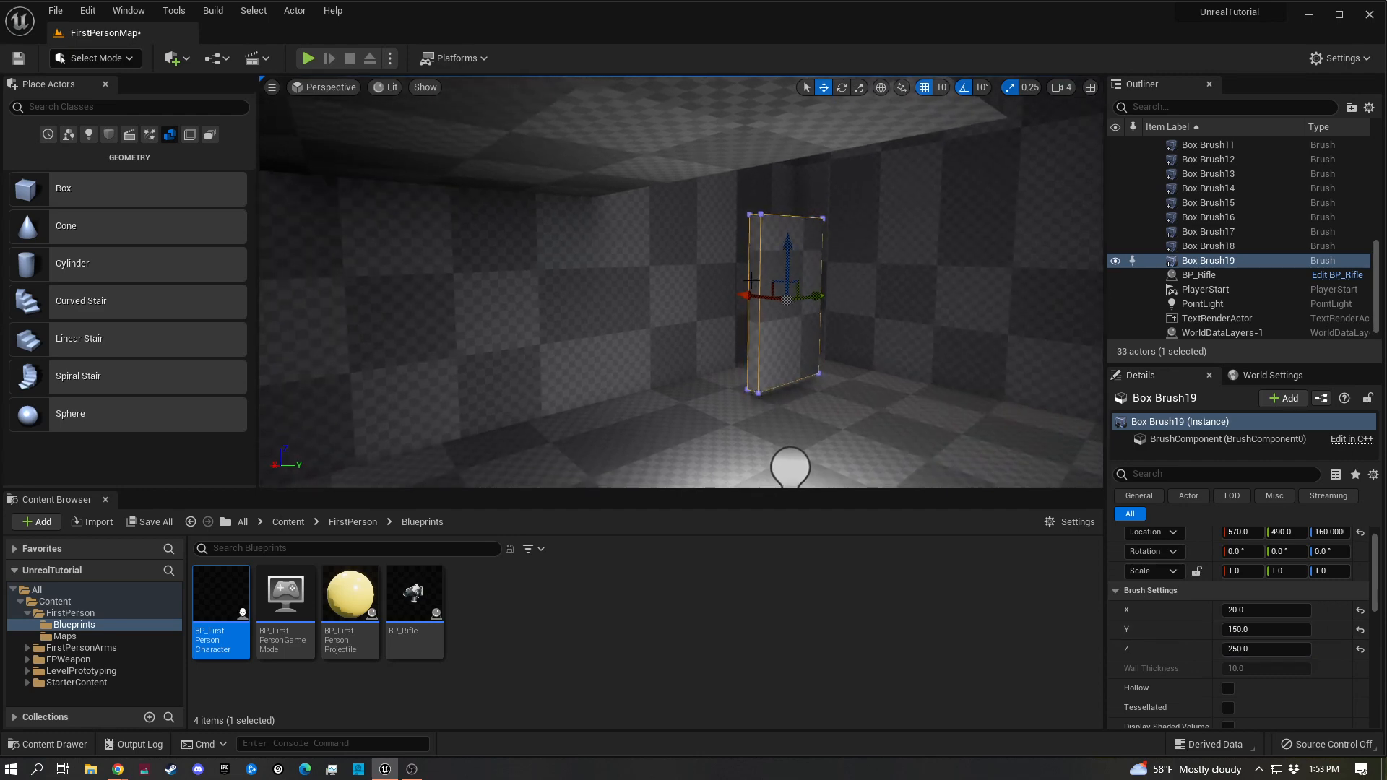
Drop the door-sized brush to the floor and move it into the end wall at X 740
key(End)
mouse_move(799, 279)
right_down()
mouse_move(823, 281)
mouse_move(803, 273)
mouse_move(808, 290)
right_up()
key(w)
drag(792, 311, 638, 296)
right_drag(789, 302, 789, 303)
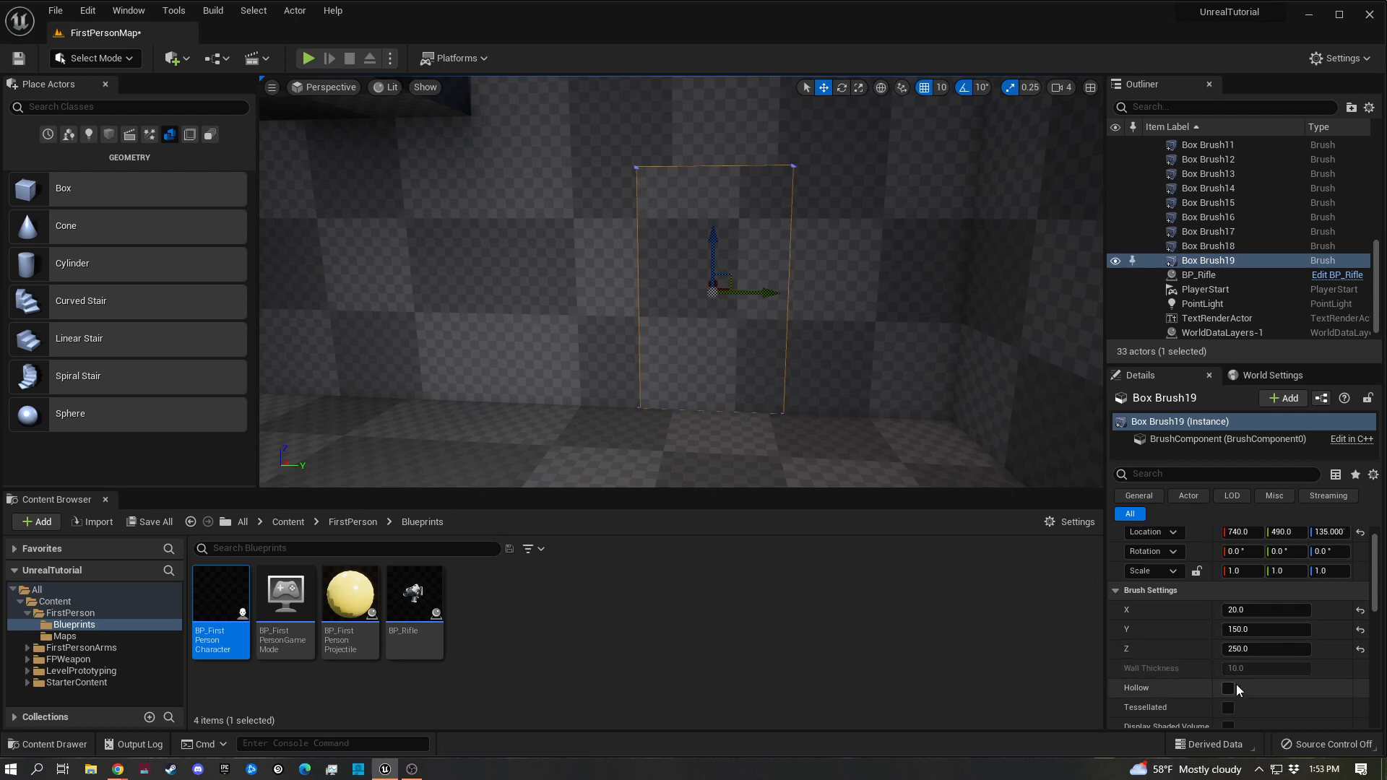
Change the door-sized brush's type to Subtractive to cut a doorway through the end wall
scroll(1253, 683, down, 1)
scroll(1253, 680, down, 2)
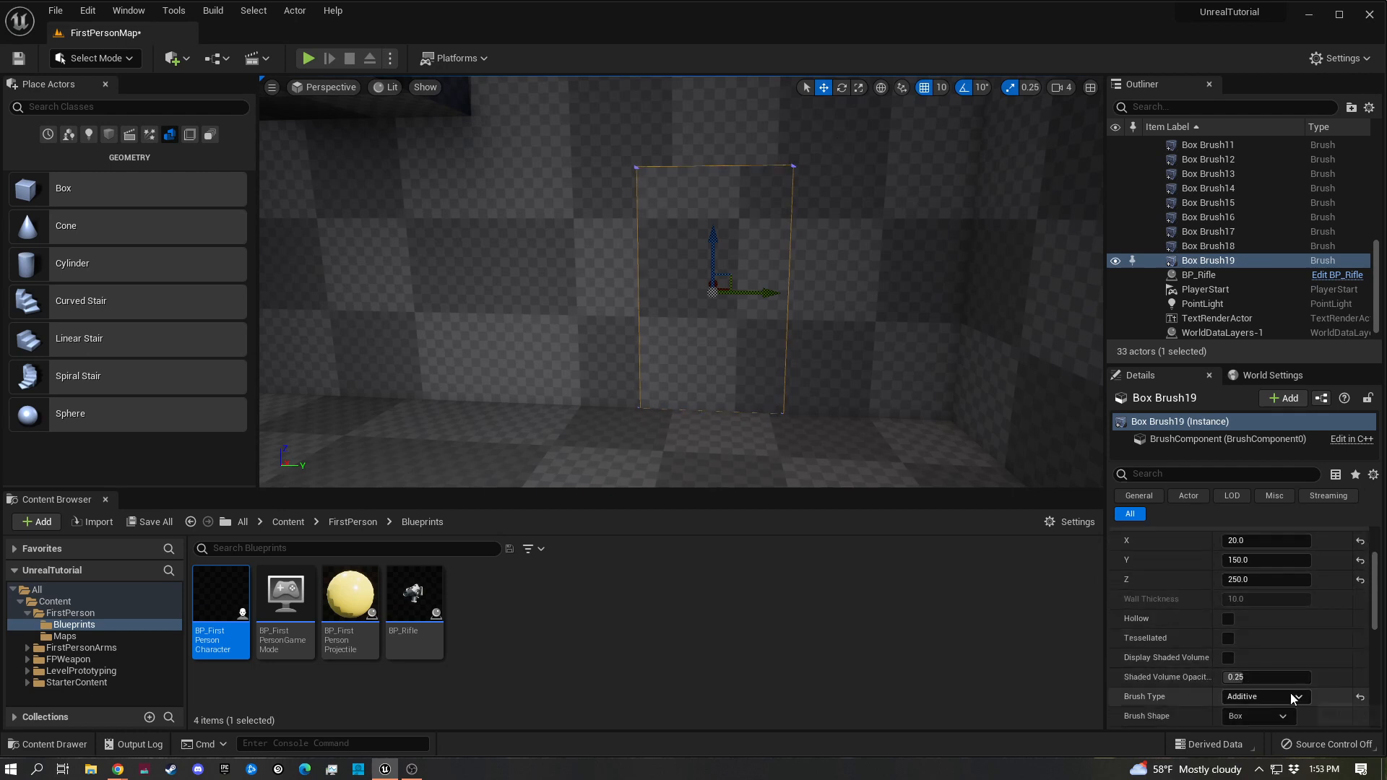
click(1295, 697)
click(1256, 724)
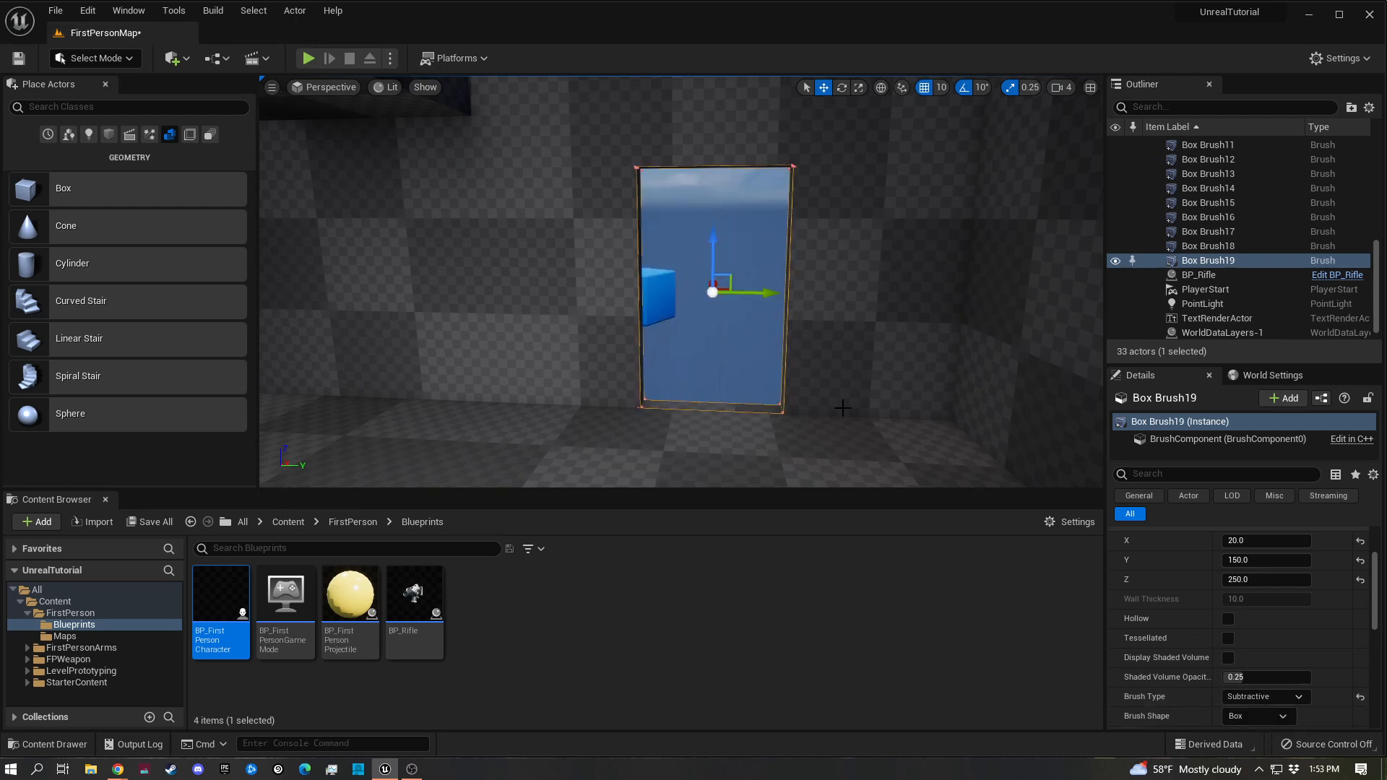
right_drag(704, 325, 777, 325)
key(a)
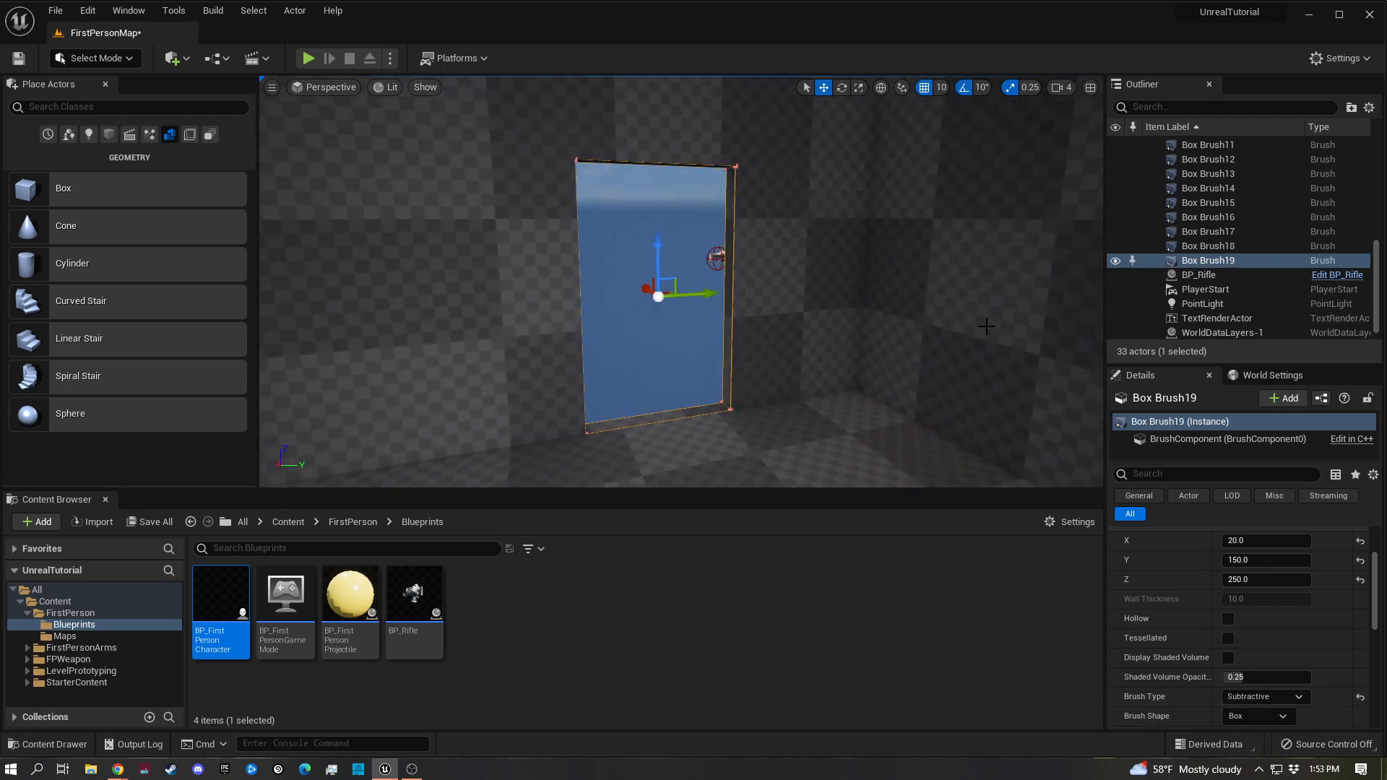
right_drag(645, 316, 621, 315)
key(d)
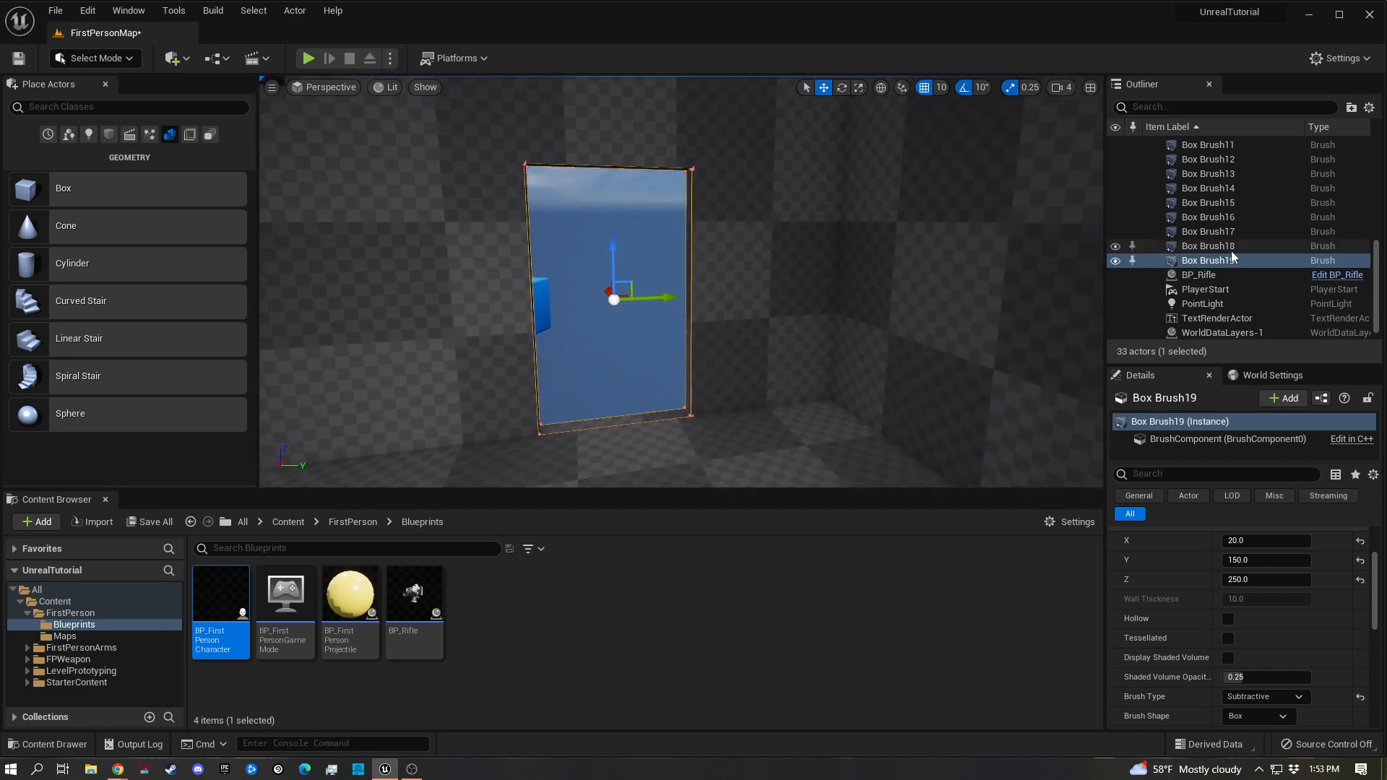
Rename the subtractive doorway brush, Box Brush19, as Door
double_click(1218, 265)
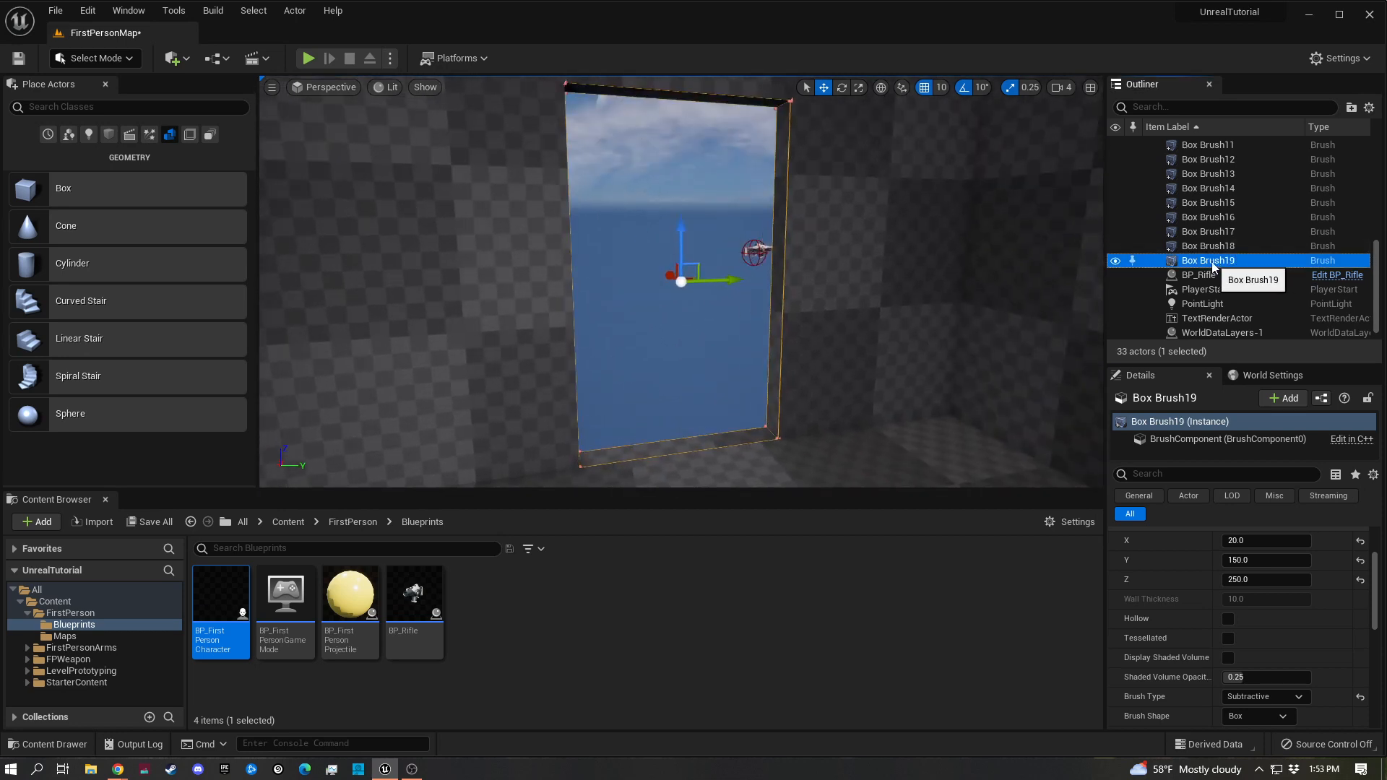
click(1212, 261)
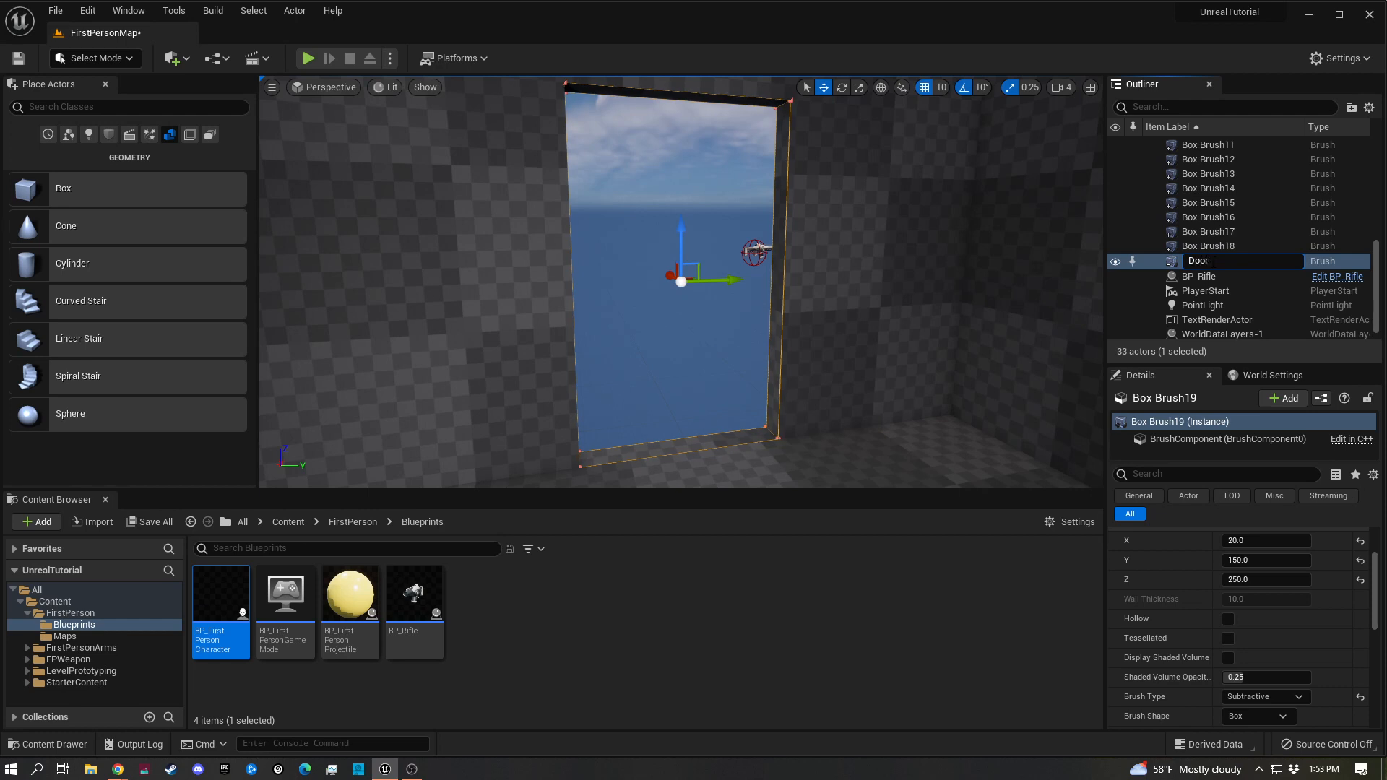
key(Return)
Group all the box brushes, from Box Brush to Box Brush18, and Door in a new Outliner folder named Office
click(1218, 248)
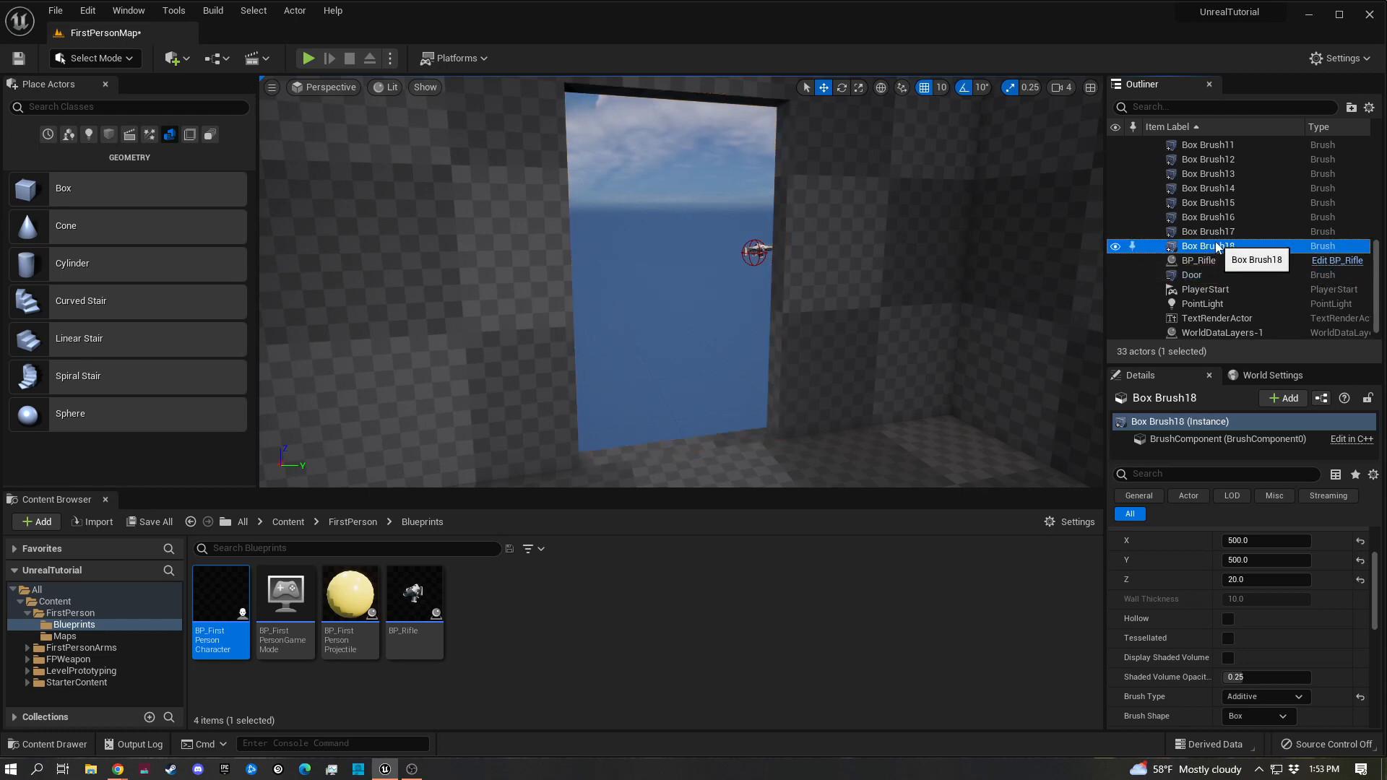
scroll(1215, 176, up, 5)
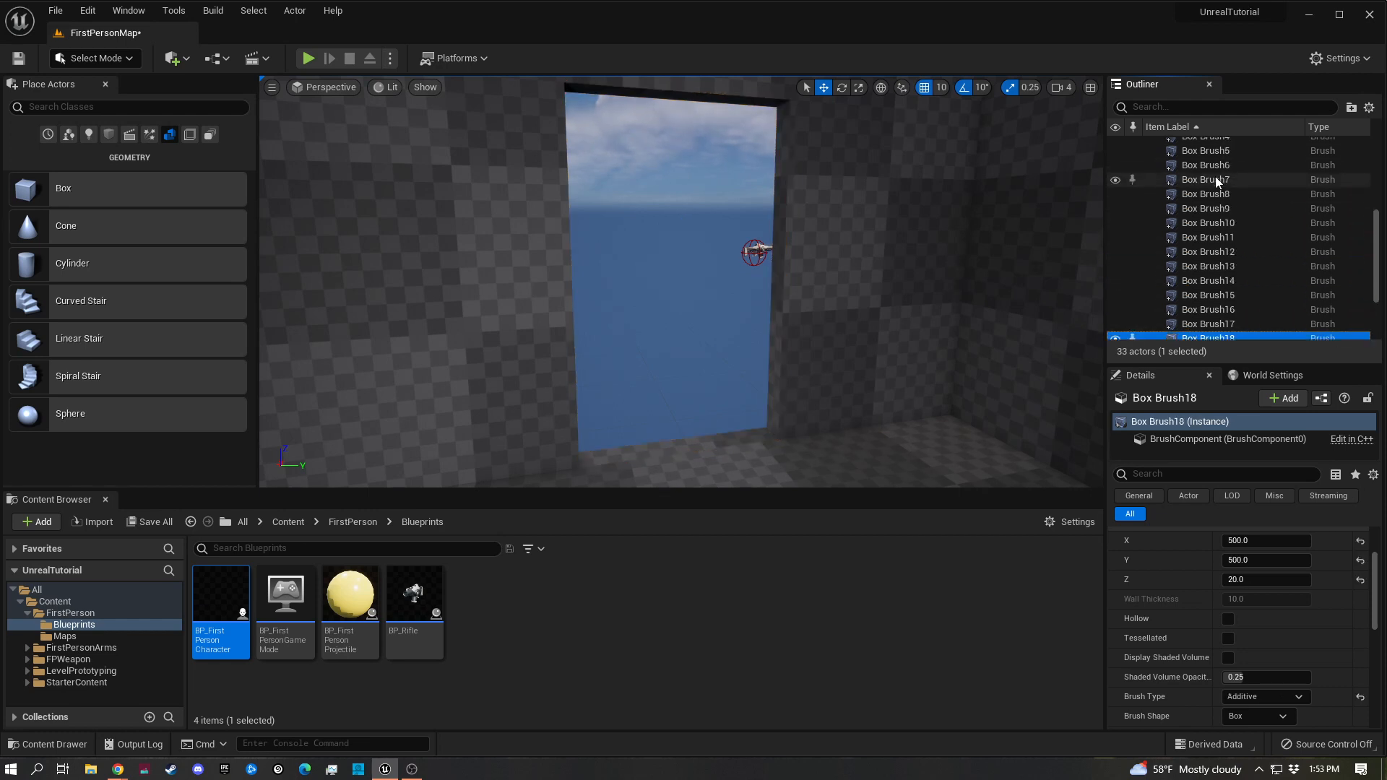
click(1208, 188)
scroll(1213, 209, down, 5)
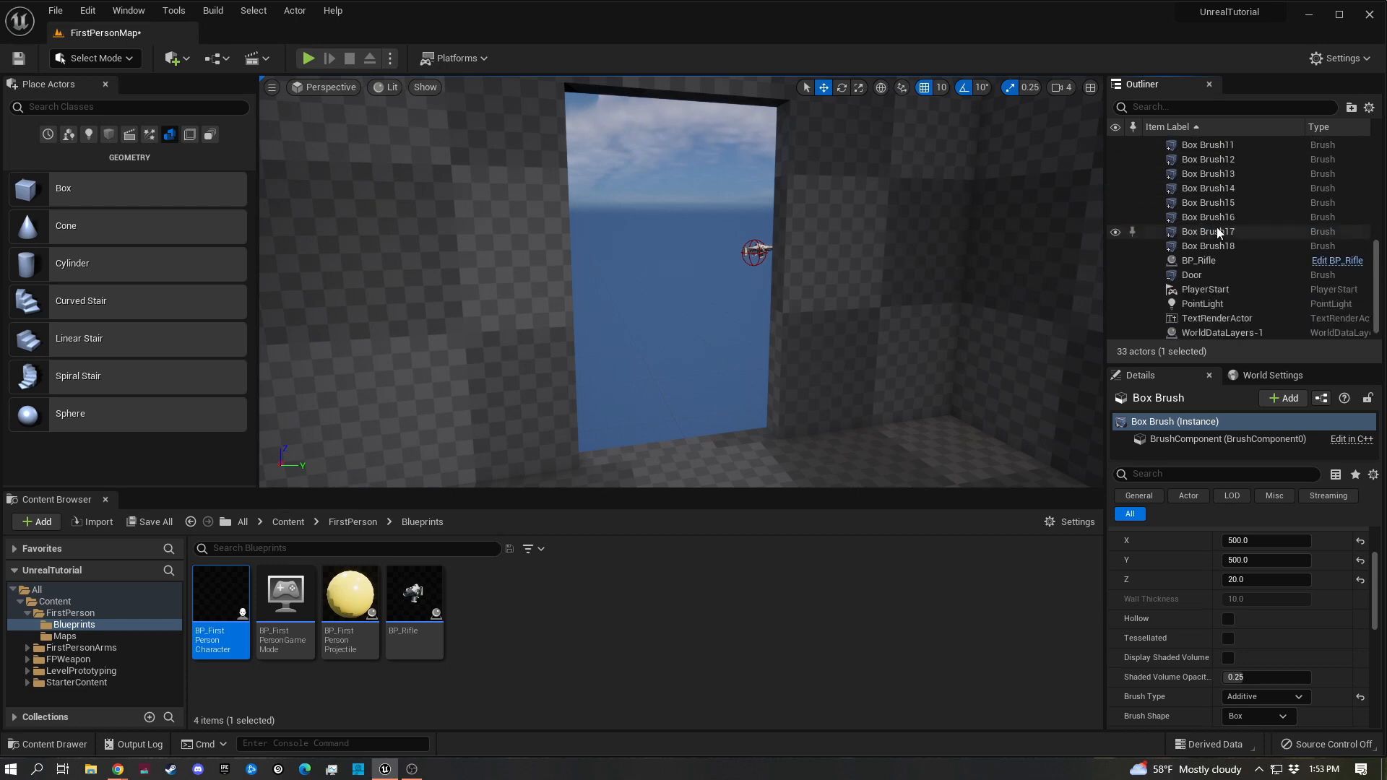
shift+click(1213, 248)
ctrl+click(1195, 275)
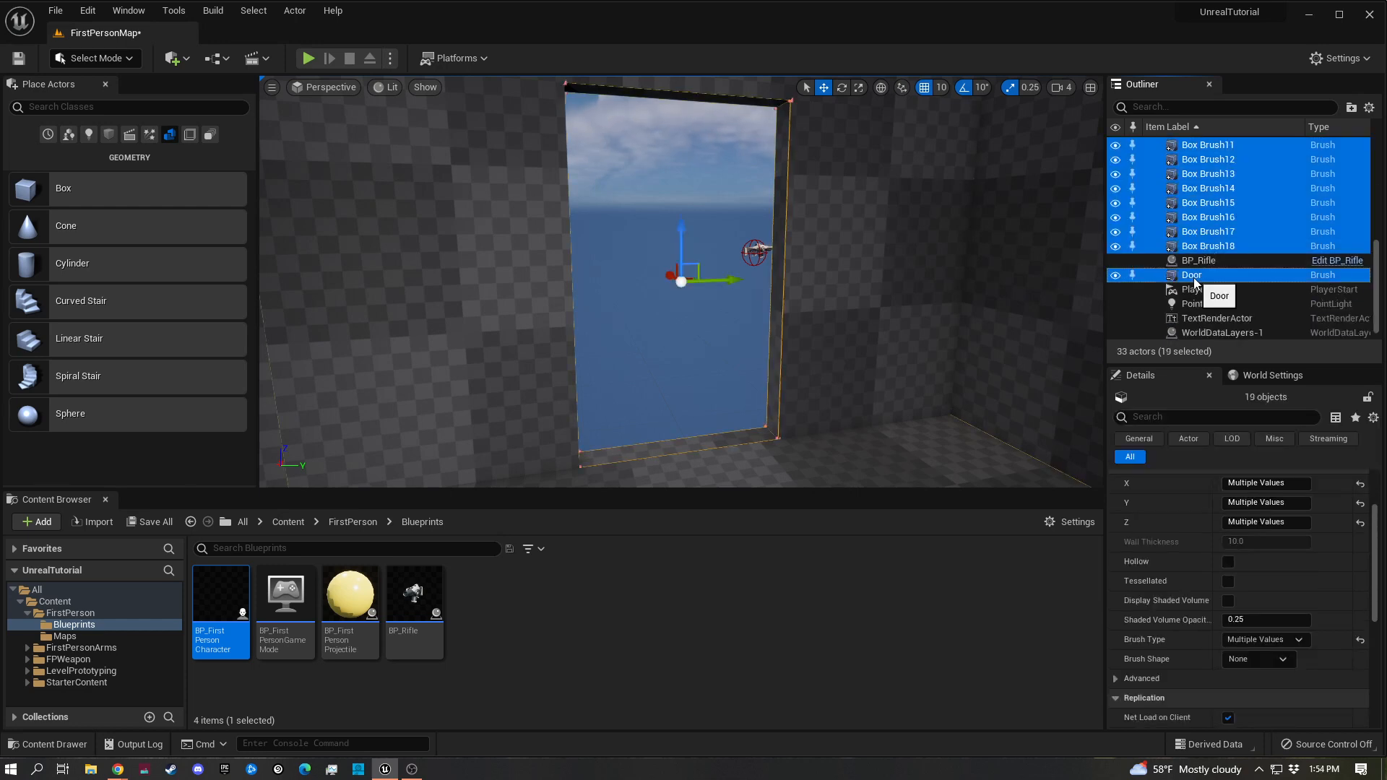
click(1350, 108)
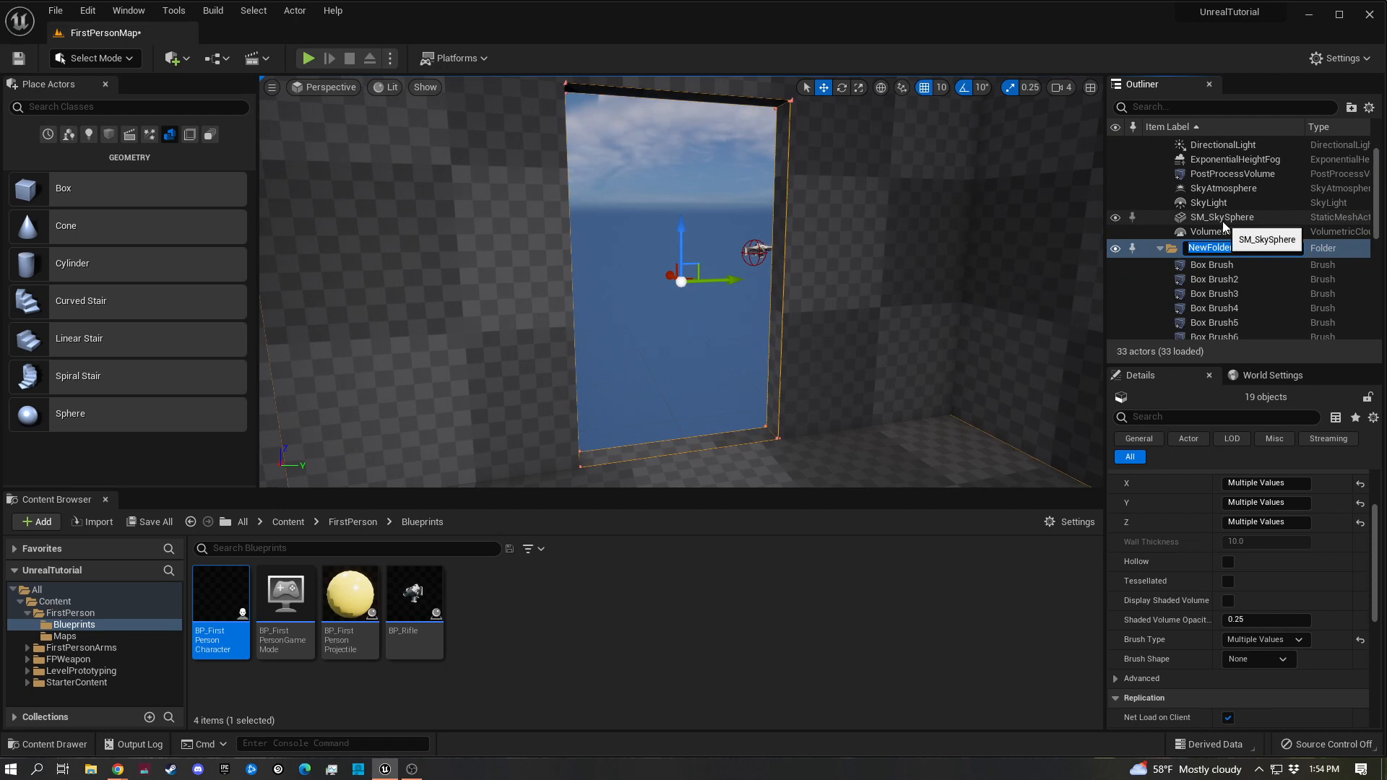
key(Return)
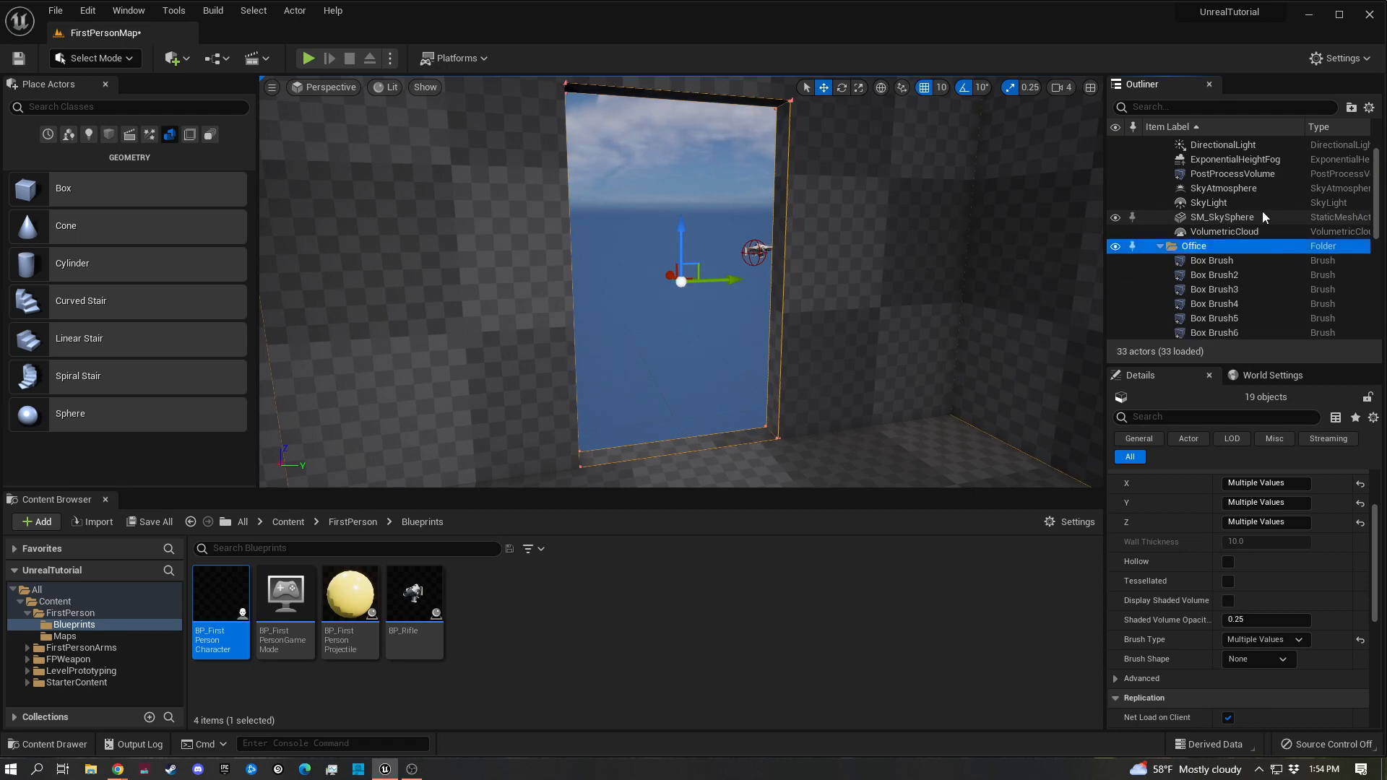
Duplicate the floor tile beside the doorway, Box Brush4, outward past the end wall to extend the floor outside
click(1199, 261)
double_click(1199, 261)
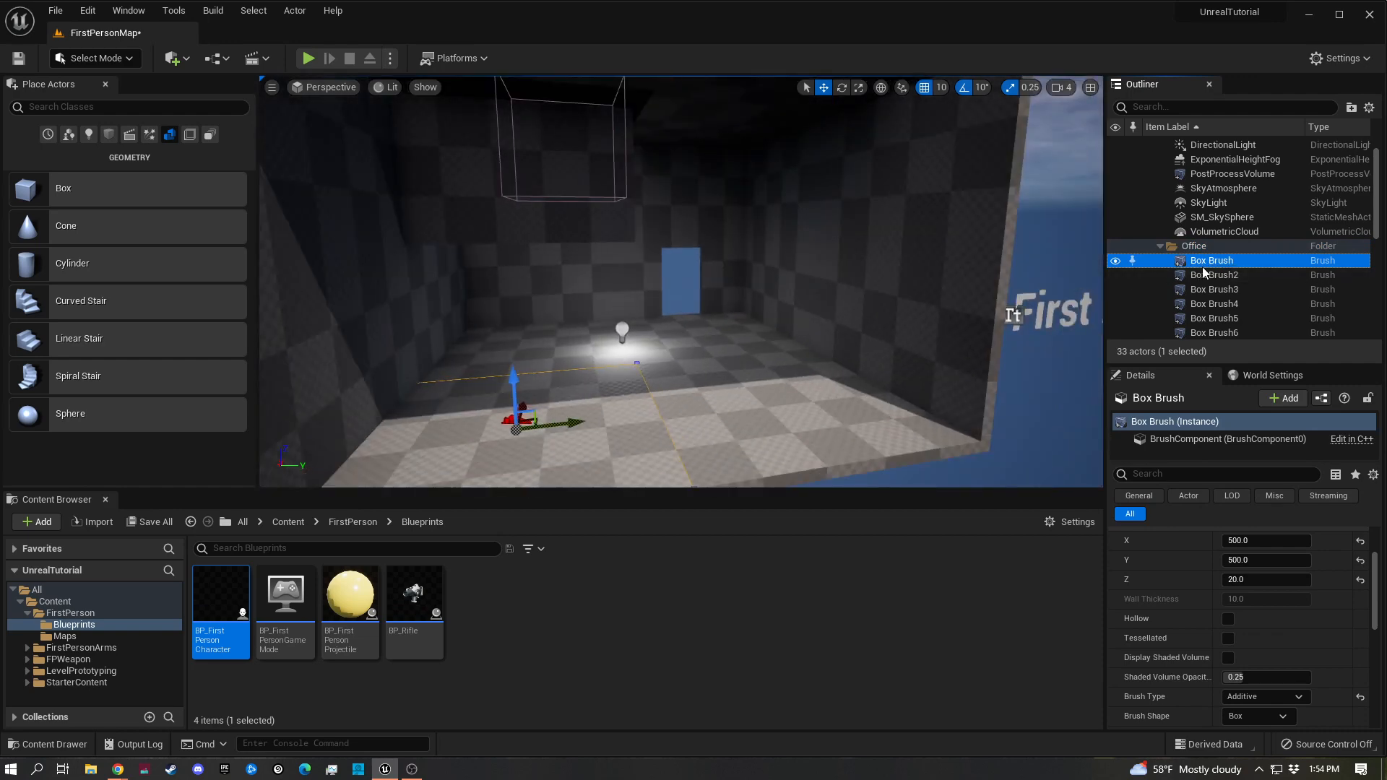
click(1159, 246)
mouse_move(763, 282)
right_down()
mouse_move(733, 279)
mouse_move(776, 280)
mouse_move(763, 289)
right_up()
key(w)
click(733, 393)
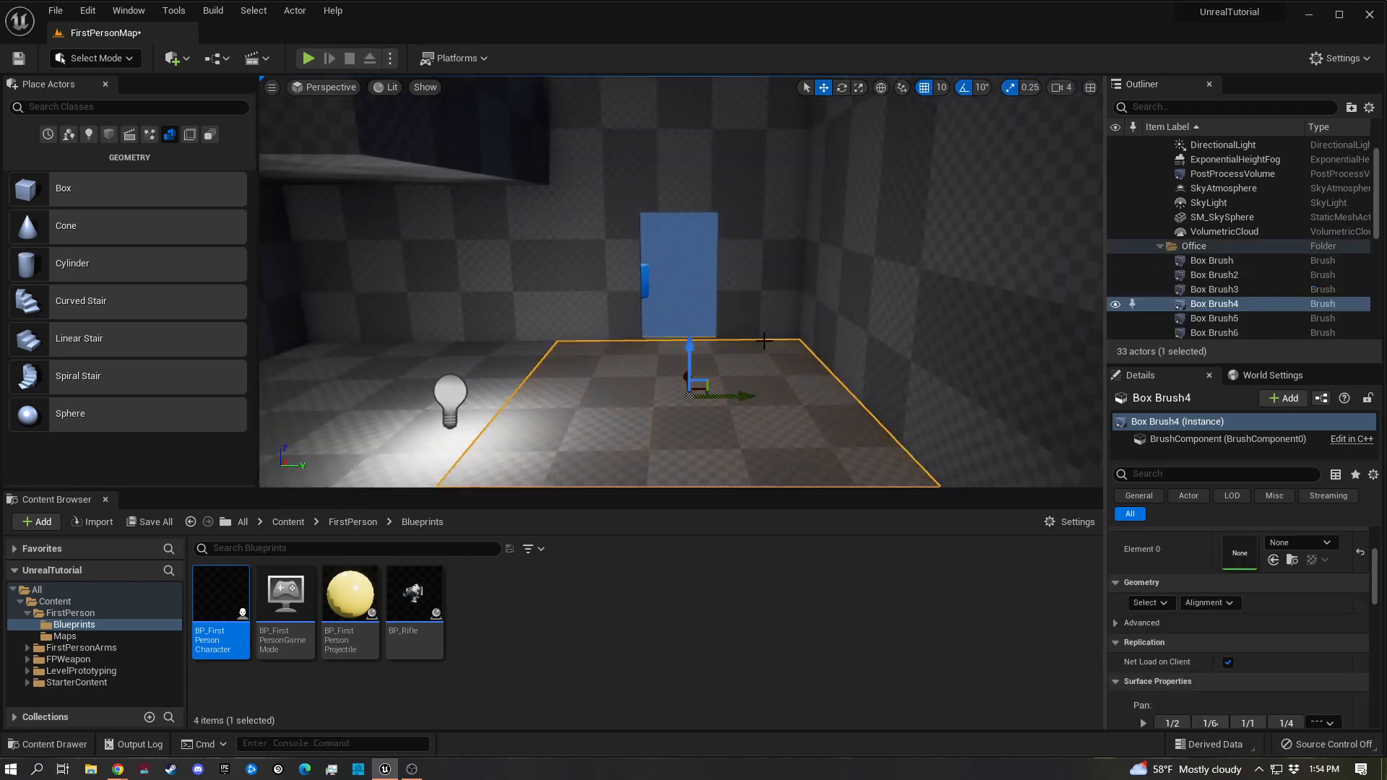
key(d)
mouse_move(733, 393)
right_down()
mouse_move(632, 396)
mouse_move(665, 390)
right_up()
right_drag(760, 332, 726, 338)
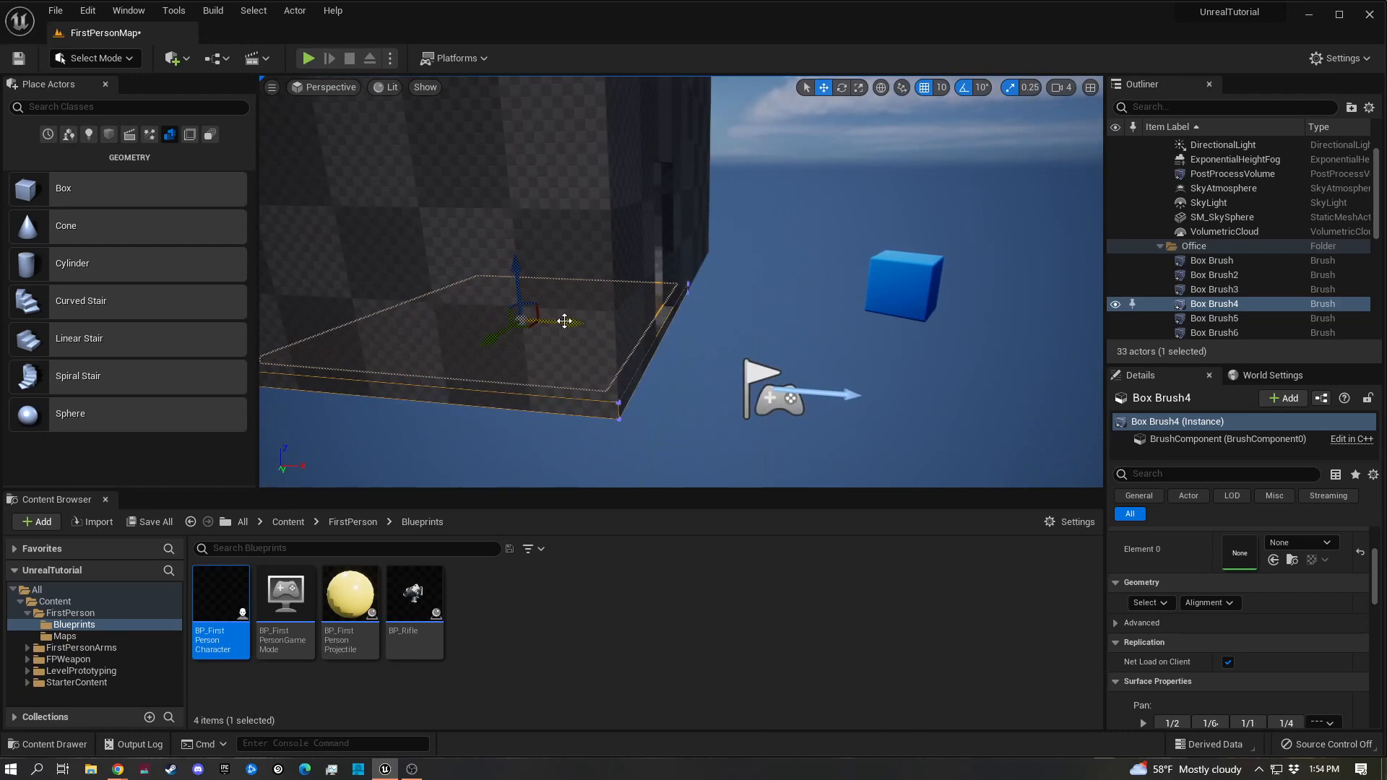
mouse_move(568, 325)
alt+mouse_down()
mouse_move(914, 355)
mouse_move(888, 350)
alt+mouse_up()
Duplicate the lower side wall sections Box Brush5 and Box Brush6 together, a short distance into the room
mouse_move(888, 350)
right_down()
mouse_move(1069, 318)
mouse_move(1041, 299)
mouse_move(1054, 294)
mouse_move(917, 307)
right_up()
key(a)
key(s)
key(w)
key(s)
key(s)
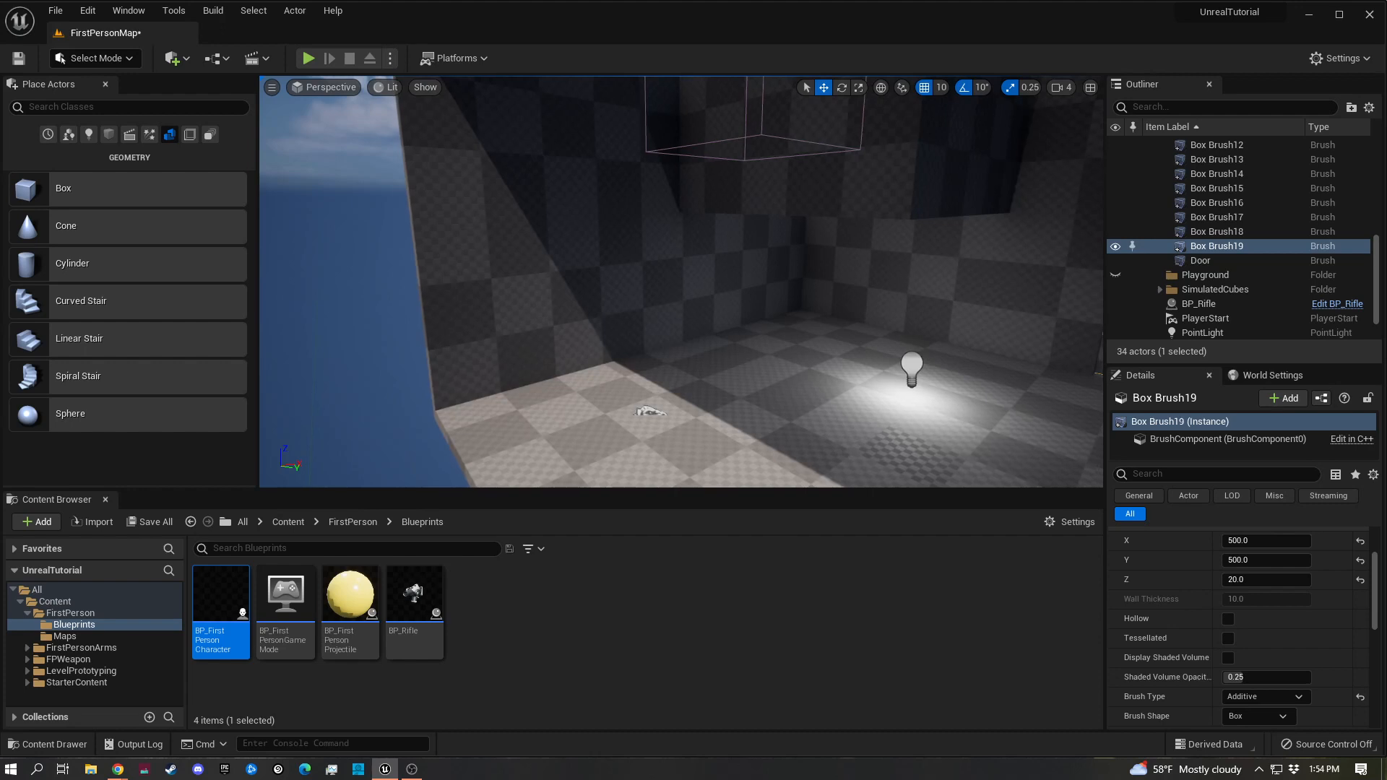
click(592, 325)
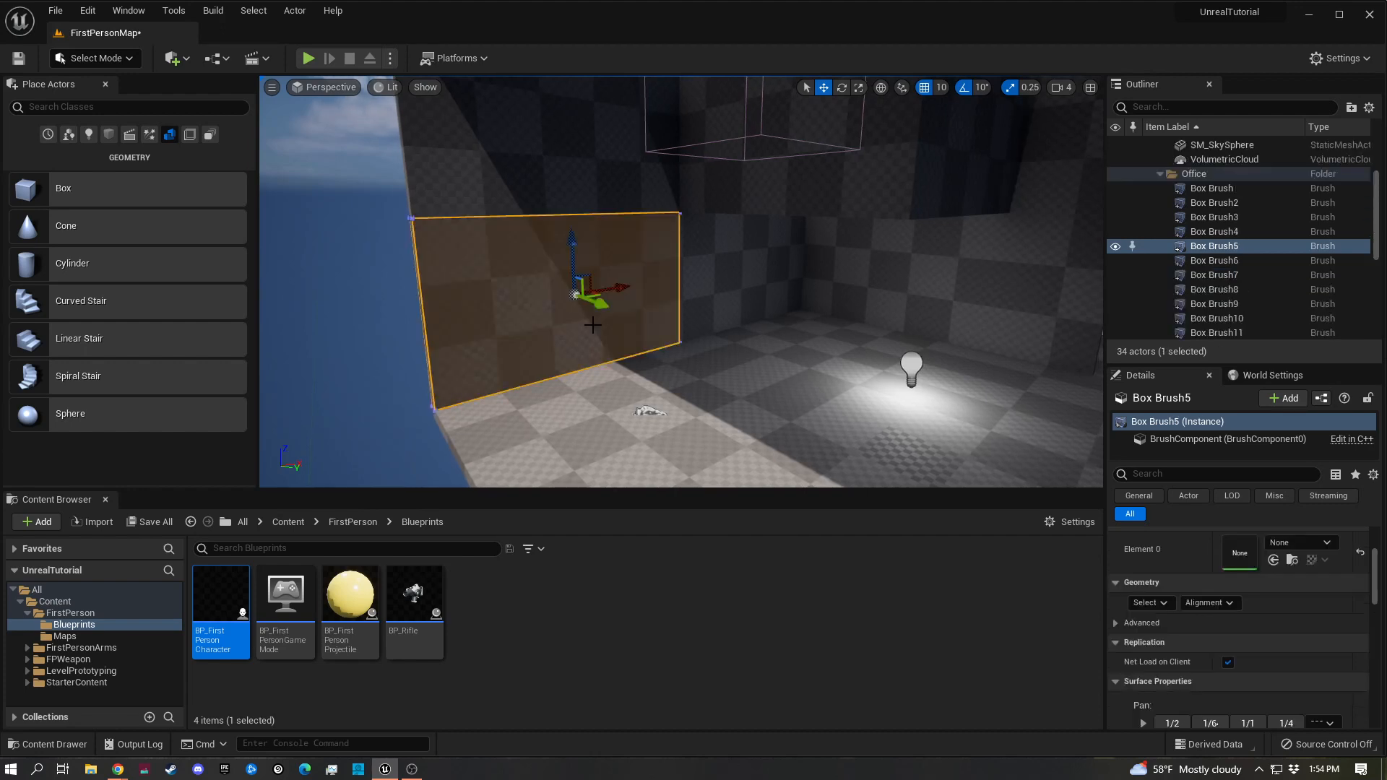
ctrl+click(768, 284)
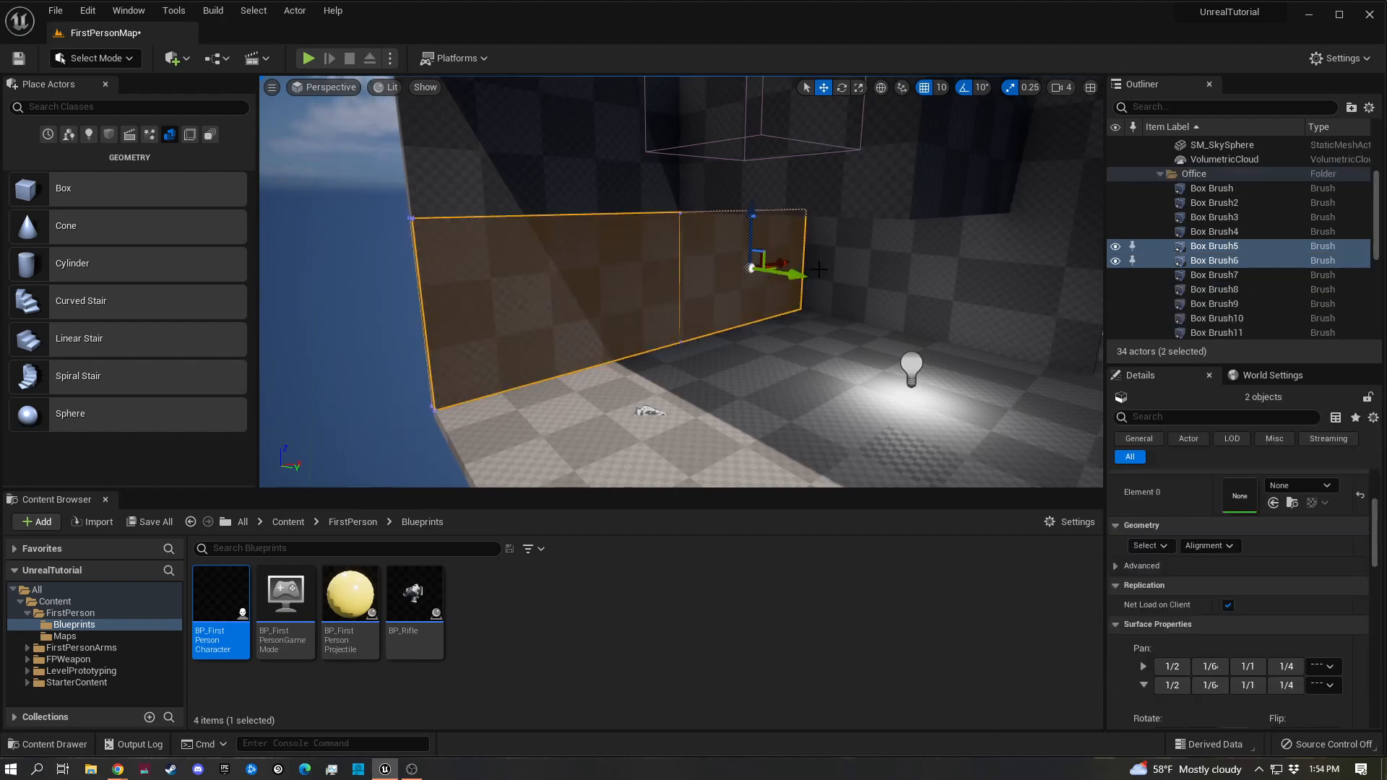
alt+drag(793, 281, 858, 291)
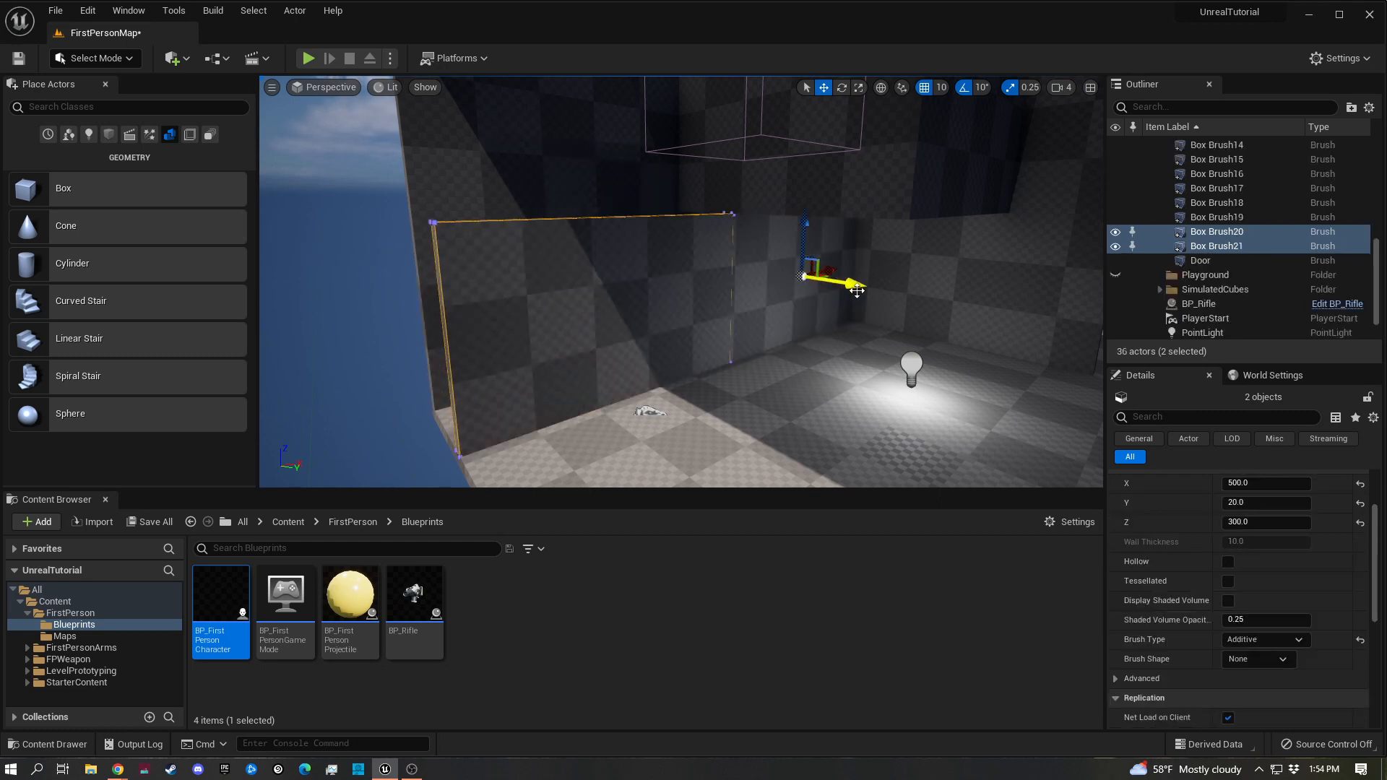
Set the brush size of both duplicated wall pieces to X 90 and Z 140, keeping Y at 20
scroll(1245, 492, up, 2)
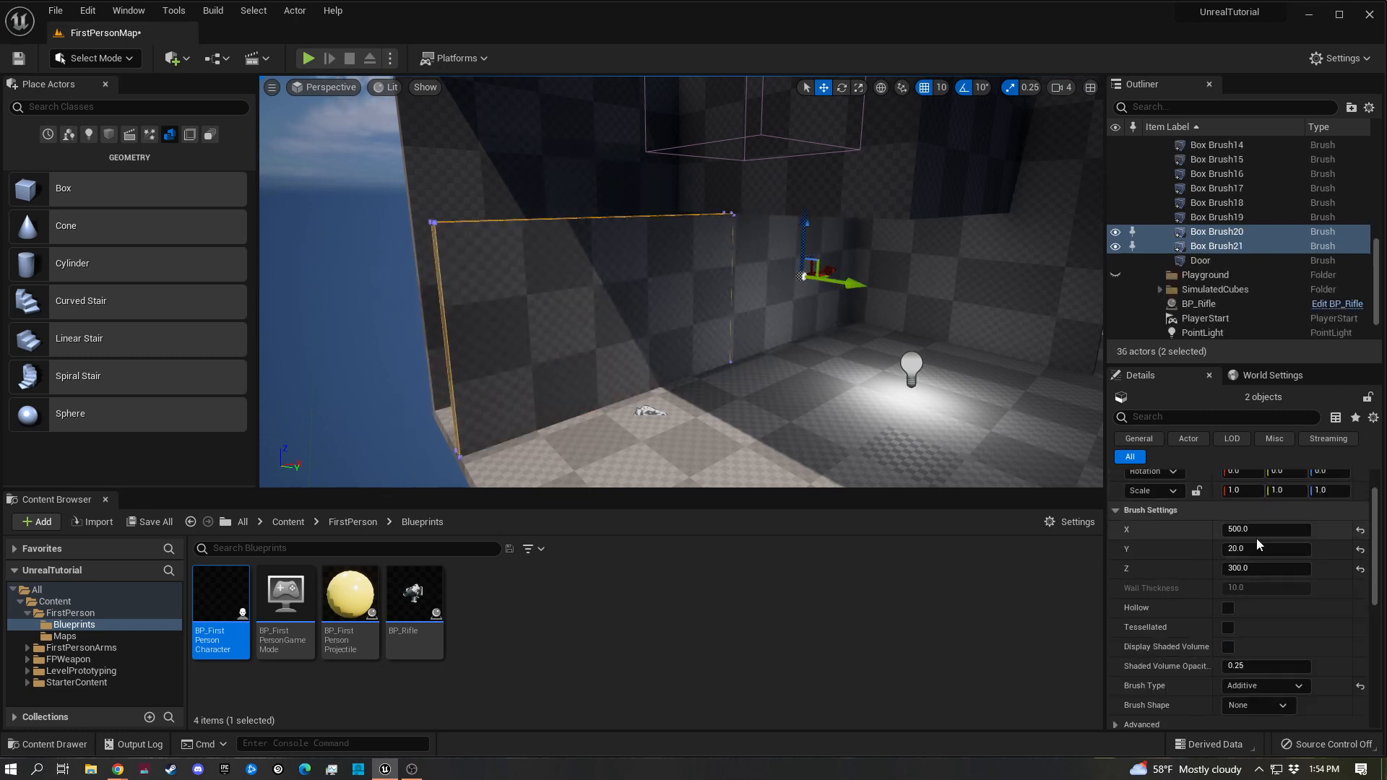
click(1260, 529)
drag(1261, 529, 1190, 531)
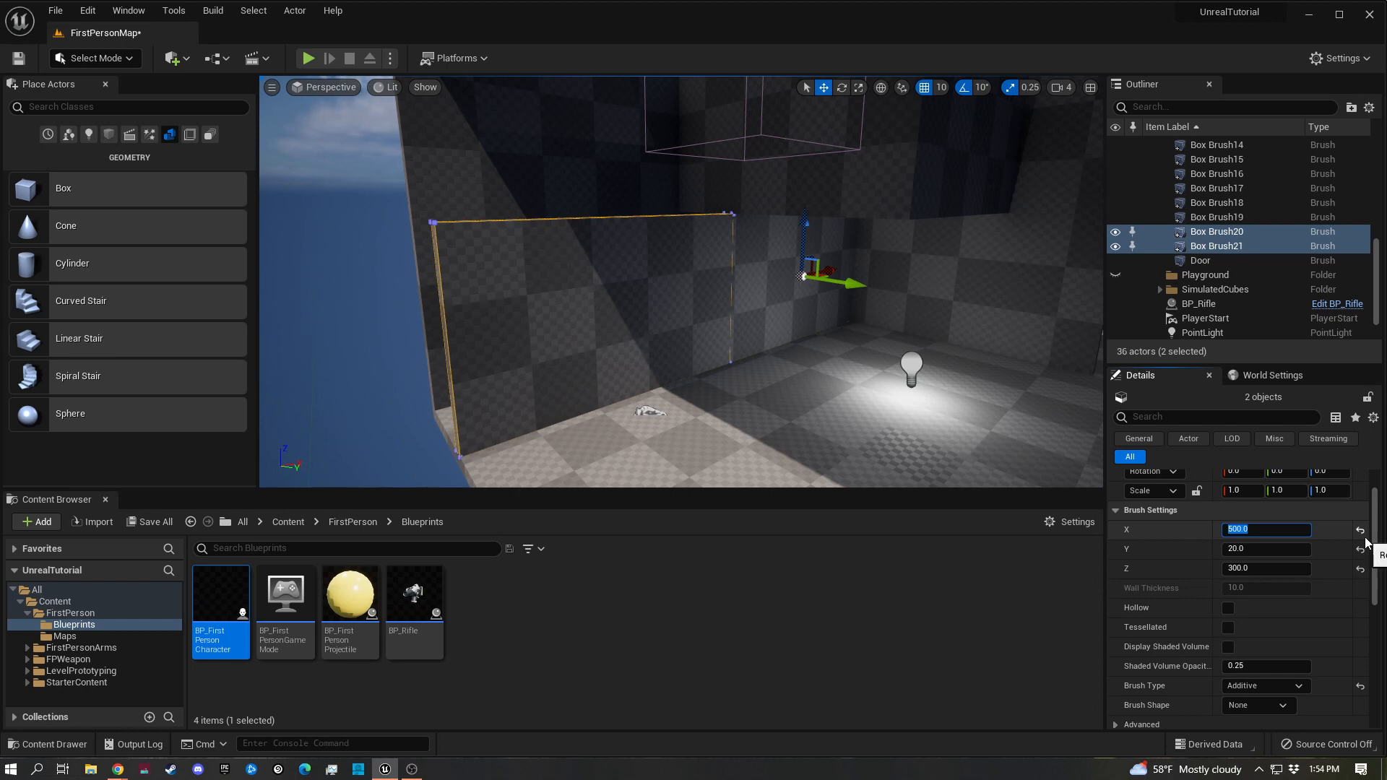
text(90)
key(Tab)
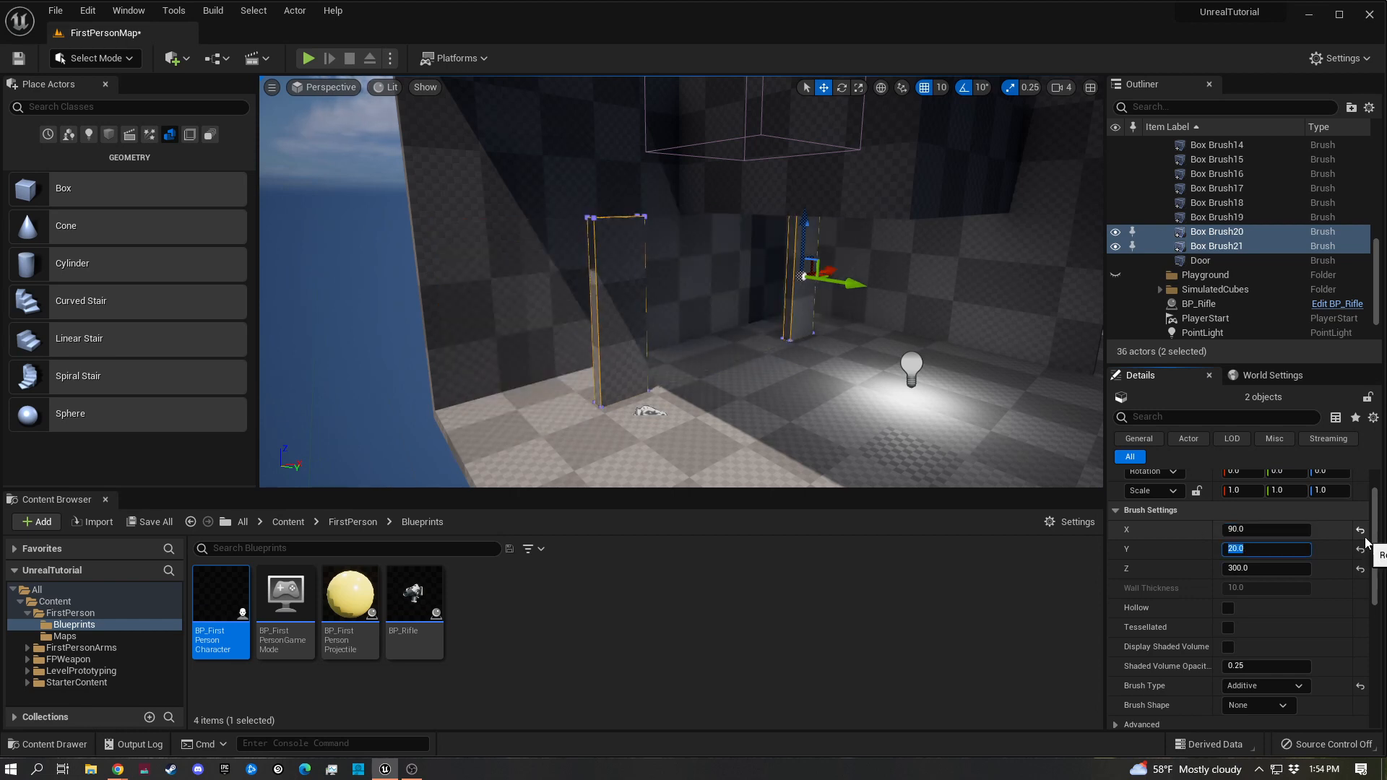
key(Tab)
text(140)
key(Return)
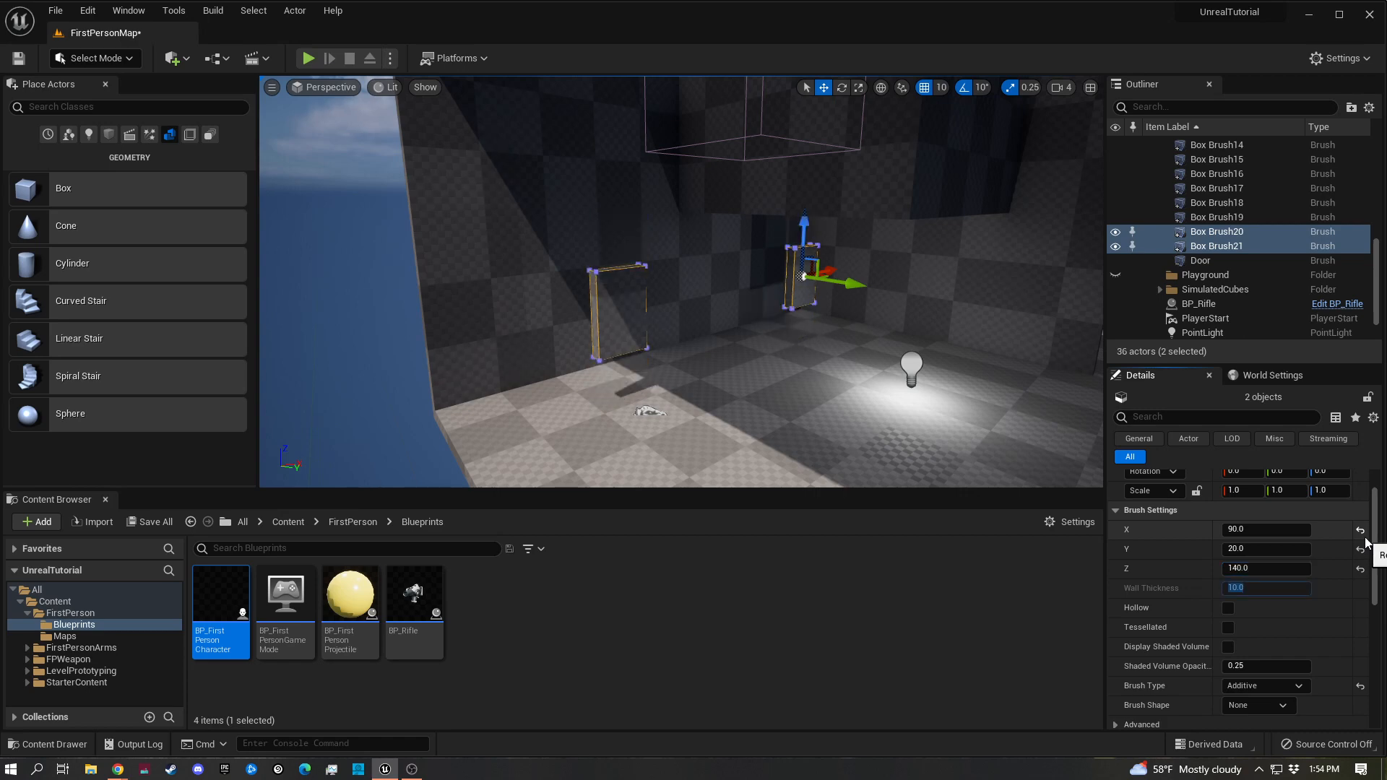
Make both window-sized brushes Subtractive and move them back into the side wall to cut two window openings
click(1286, 686)
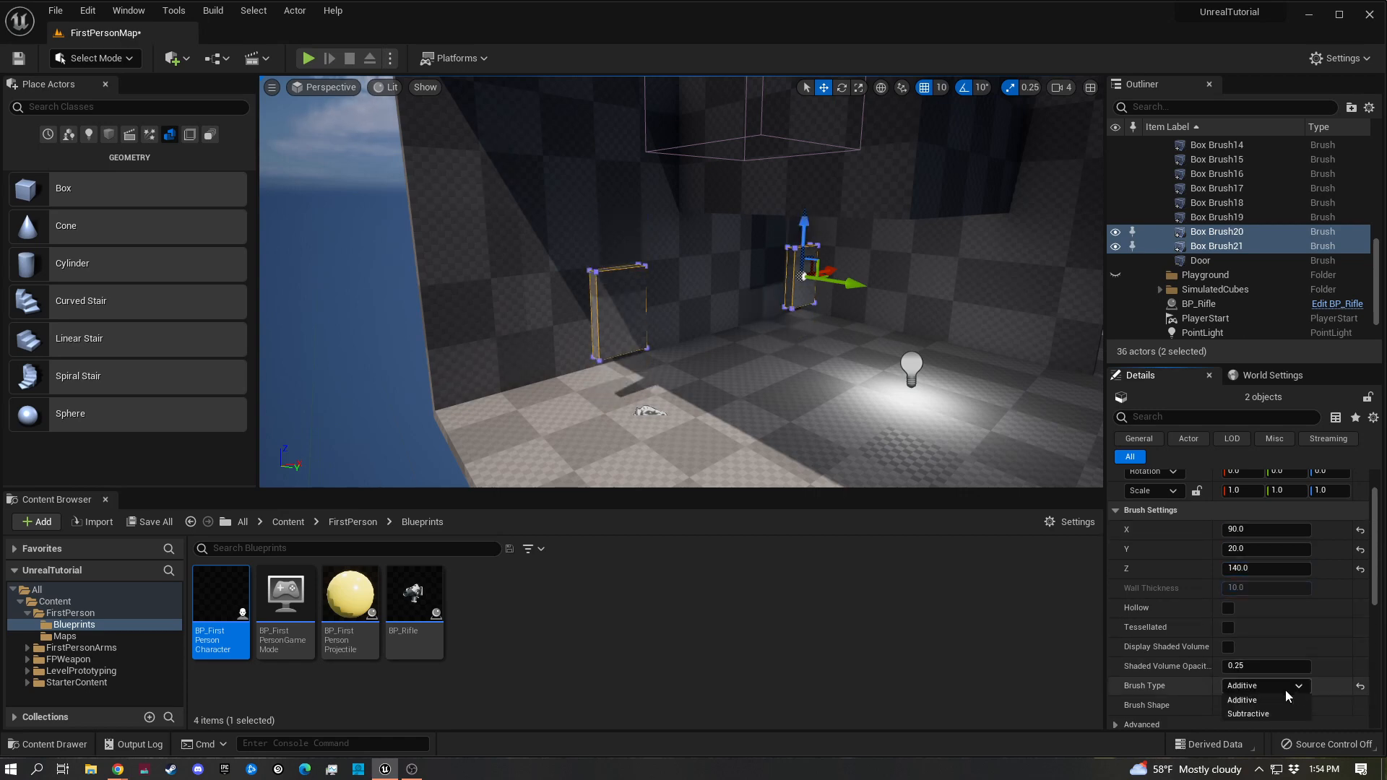
click(1247, 713)
key(a)
key(w)
right_drag(774, 352, 832, 353)
drag(864, 288, 789, 283)
right_drag(770, 332, 700, 334)
key(d)
key(w)
drag(819, 293, 814, 291)
key(s)
right_drag(767, 377, 727, 379)
key(d)
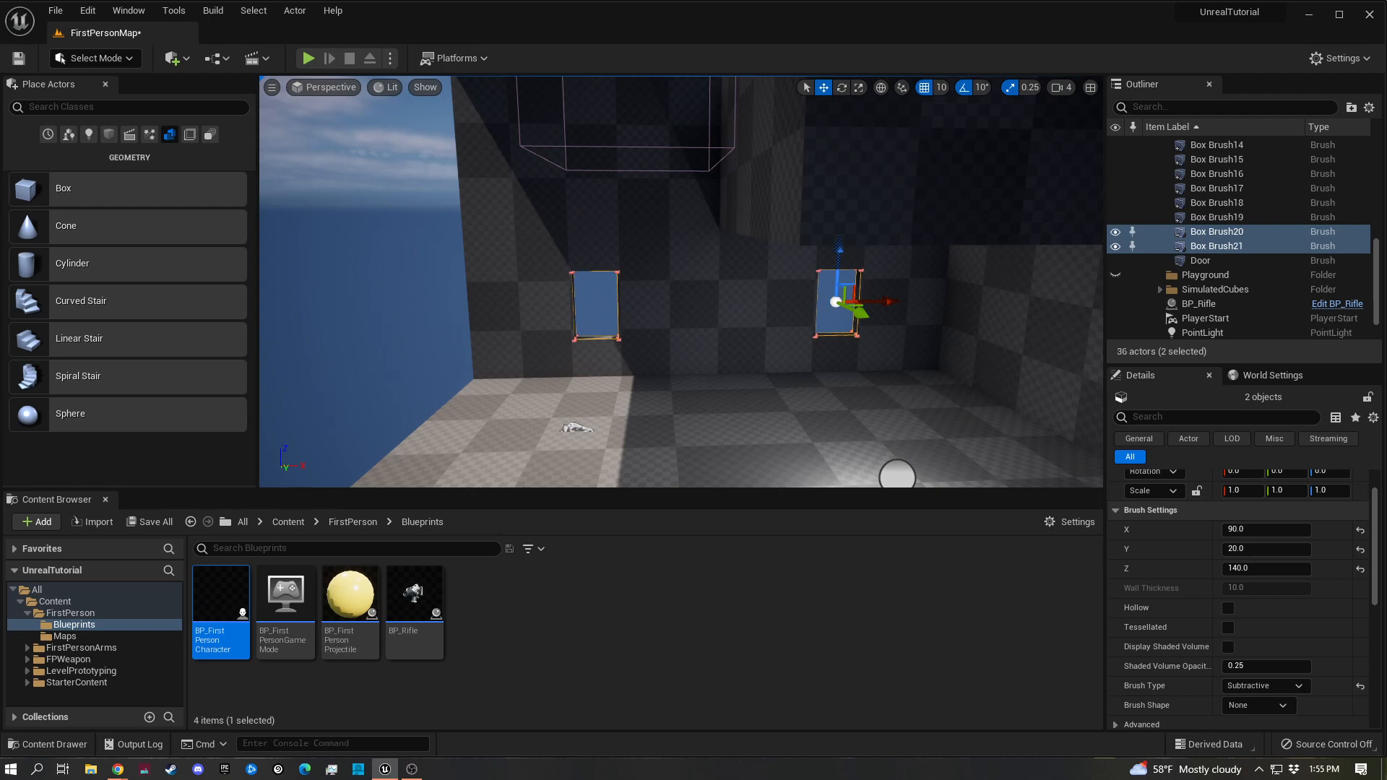
Duplicate the ceiling tile Box Brush18 a short distance upward above the roof
mouse_move(681, 281)
right_down()
mouse_move(845, 278)
mouse_move(903, 253)
mouse_move(907, 195)
right_up()
click(720, 248)
key(s)
mouse_move(728, 278)
right_down()
mouse_move(766, 296)
mouse_move(794, 405)
mouse_move(780, 415)
right_up()
key(f)
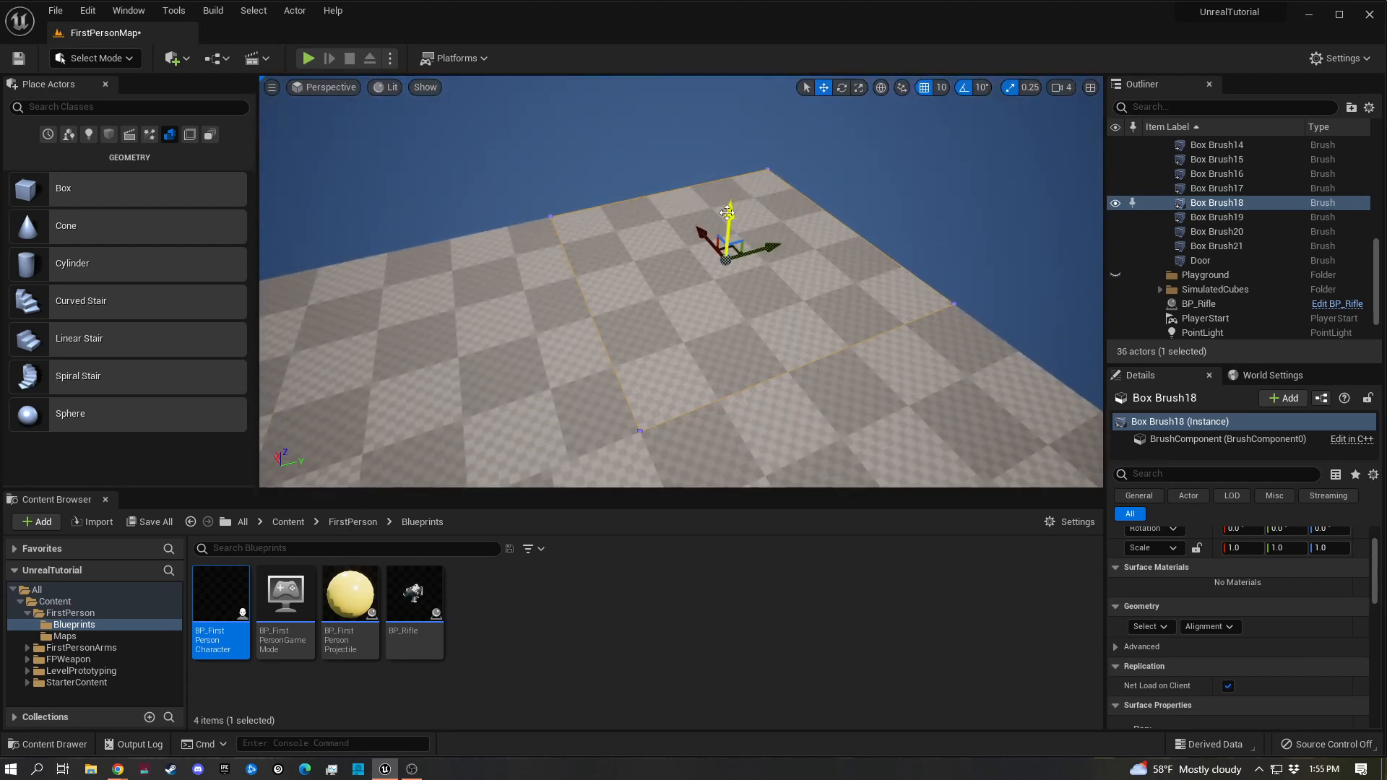
alt+drag(729, 215, 732, 163)
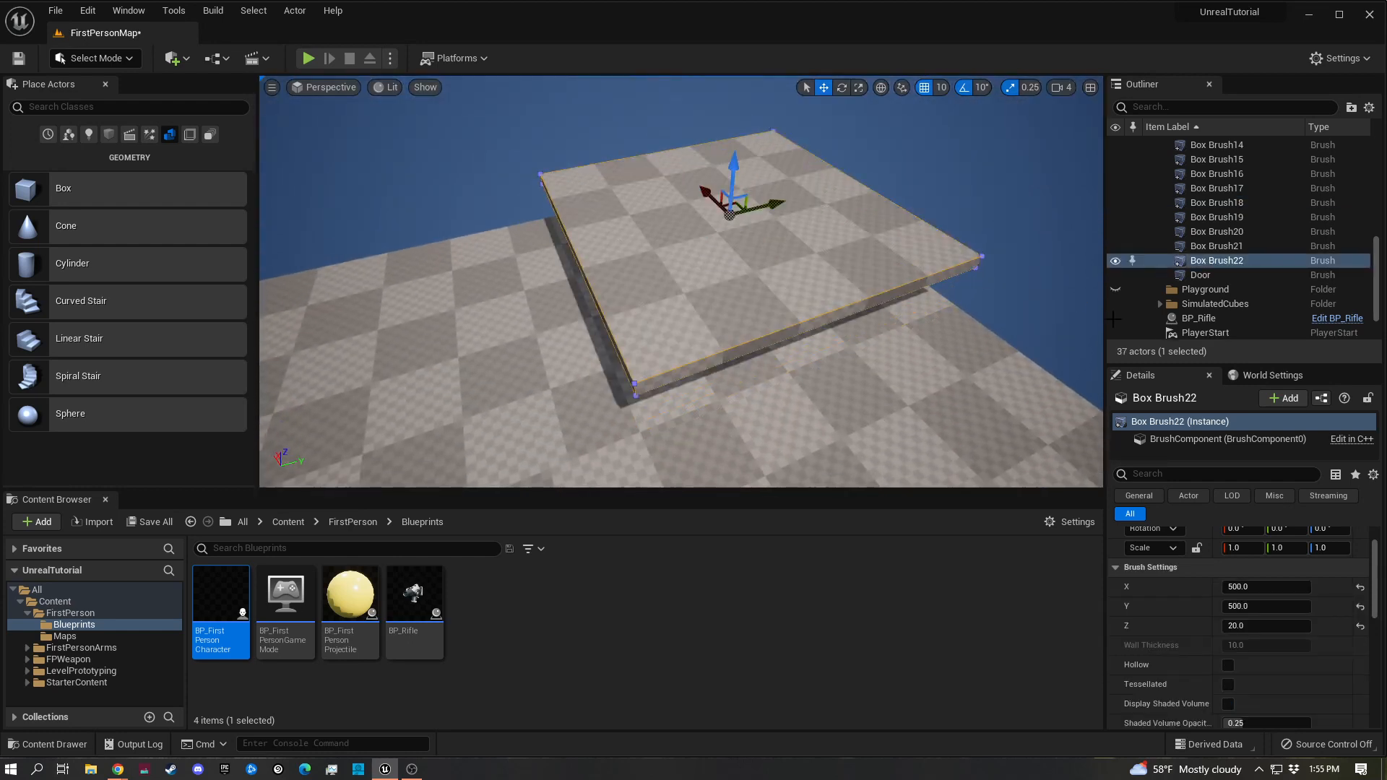
Set the duplicated ceiling tile's brush size to X 300 and Y 200
click(1247, 587)
text(300)
key(Tab)
text(2)
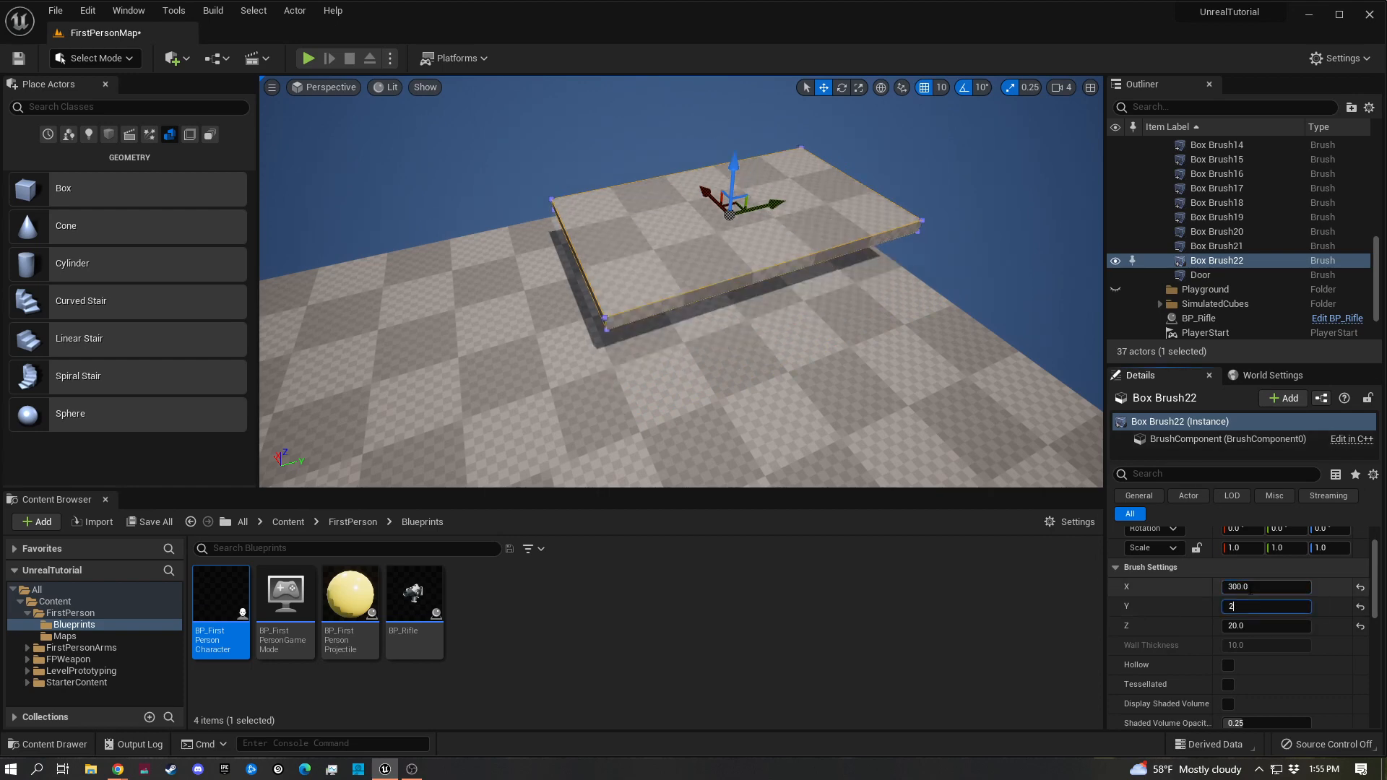
key(Tab)
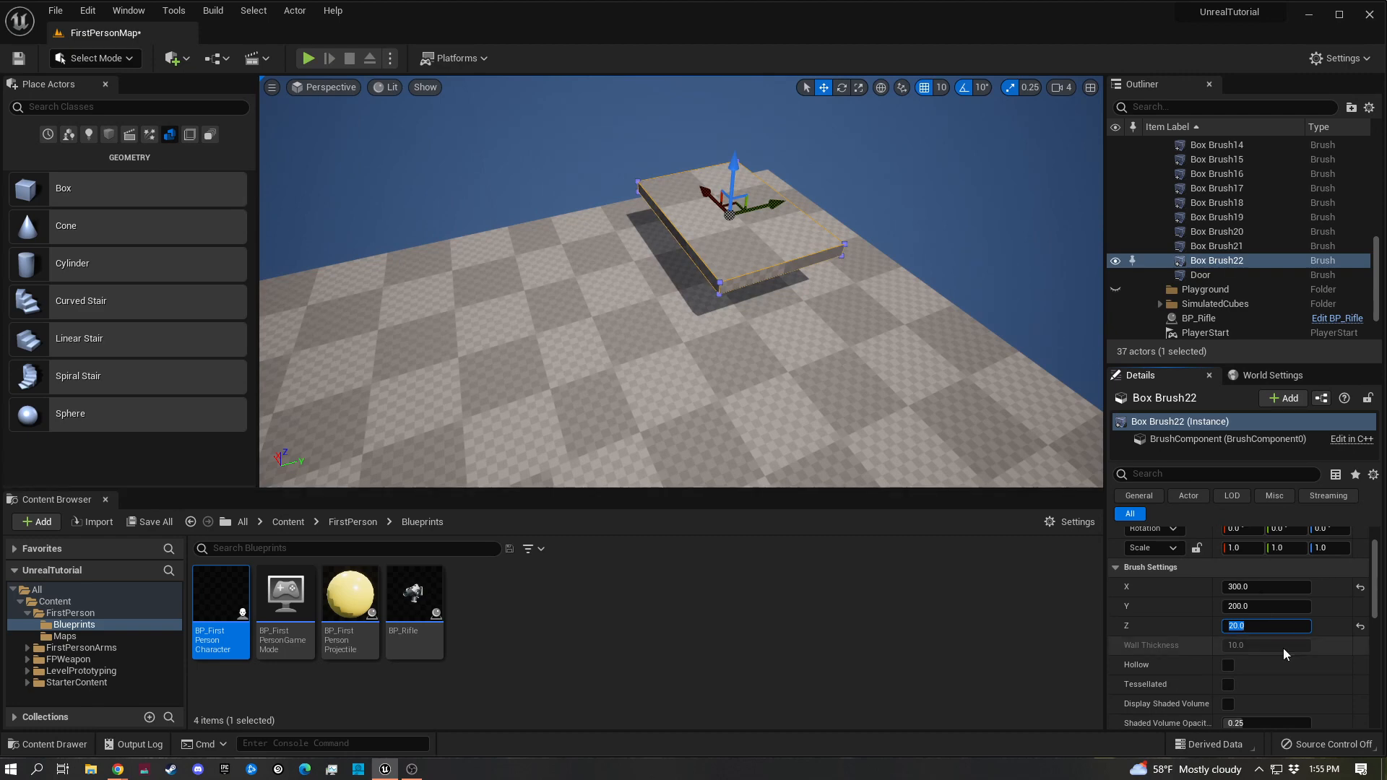
Change the resized roof brush to Subtractive and lower it into the ceiling to cut a skylight opening
scroll(1285, 665, down, 1)
scroll(1285, 683, down, 1)
click(1281, 693)
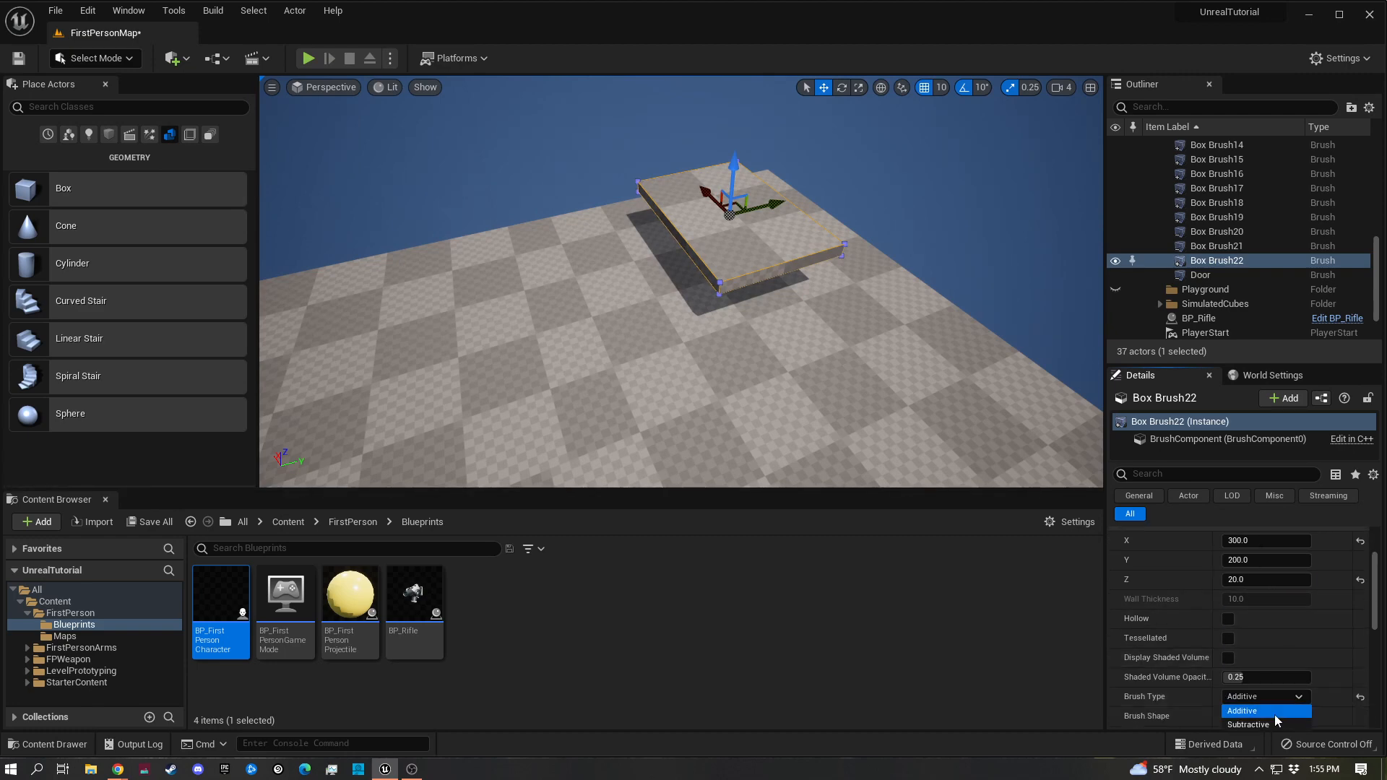
click(1274, 715)
drag(729, 159, 732, 213)
mouse_move(943, 273)
right_down()
mouse_move(917, 278)
mouse_move(929, 311)
mouse_move(971, 325)
mouse_move(910, 314)
mouse_move(916, 233)
right_up()
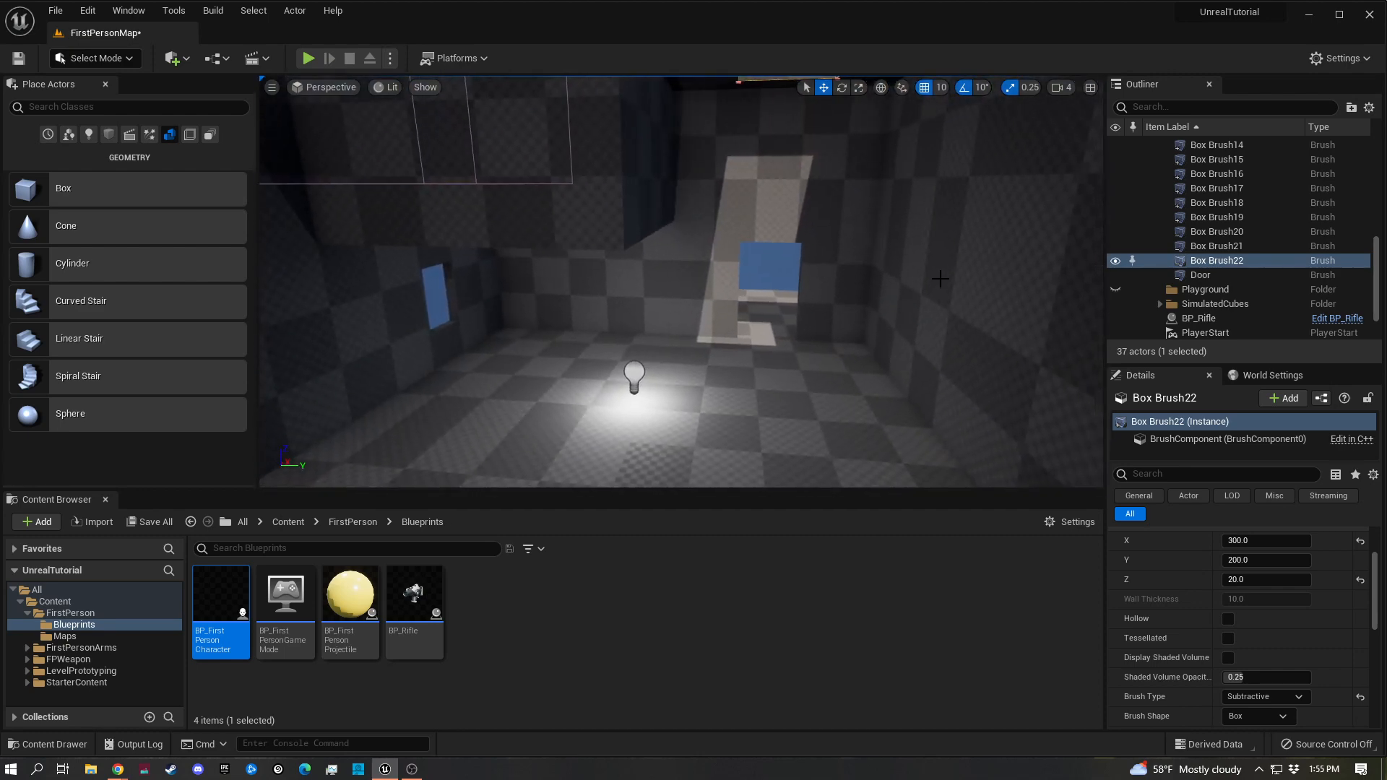
Open the StarterContent Materials folder in the content browser with the open side of the room in view
key(s)
mouse_move(729, 245)
right_down()
mouse_move(728, 266)
mouse_move(755, 261)
mouse_move(725, 247)
right_up()
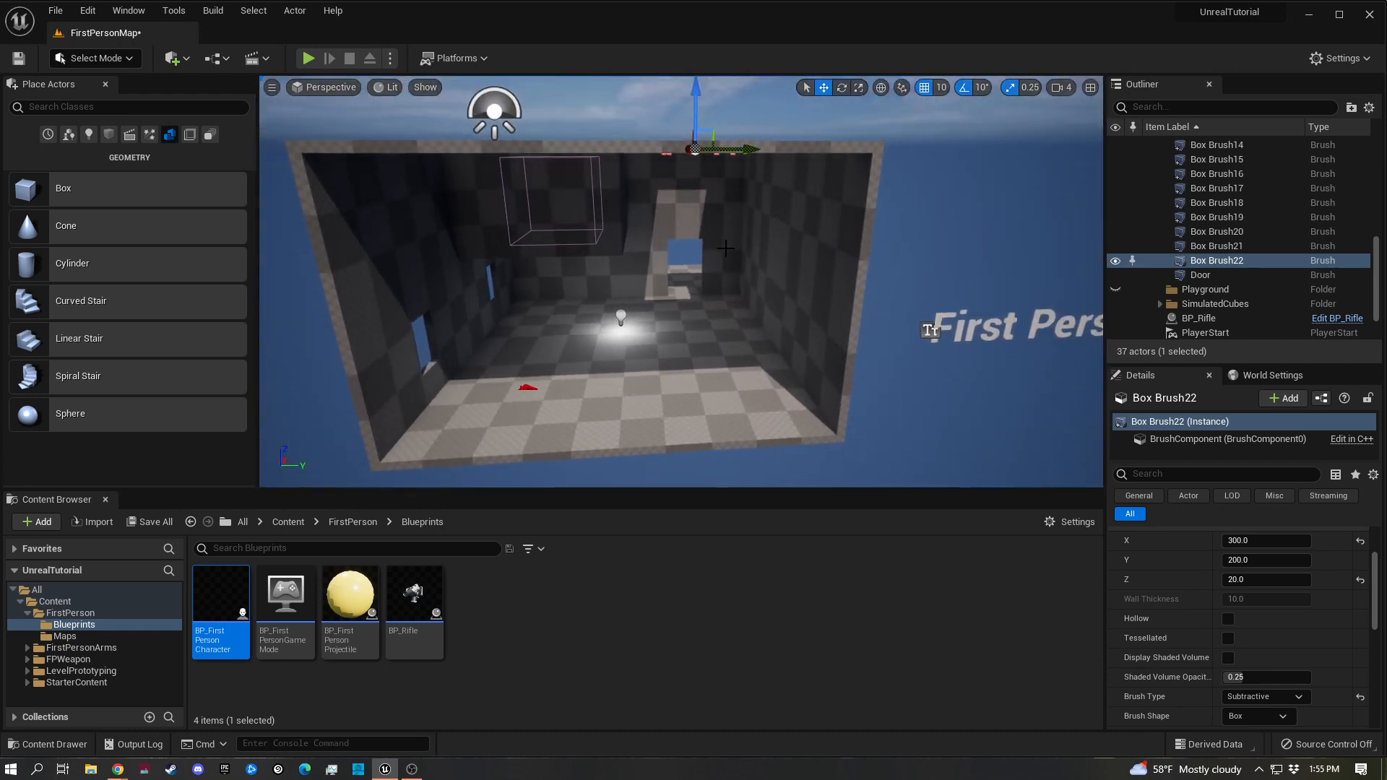
double_click(36, 613)
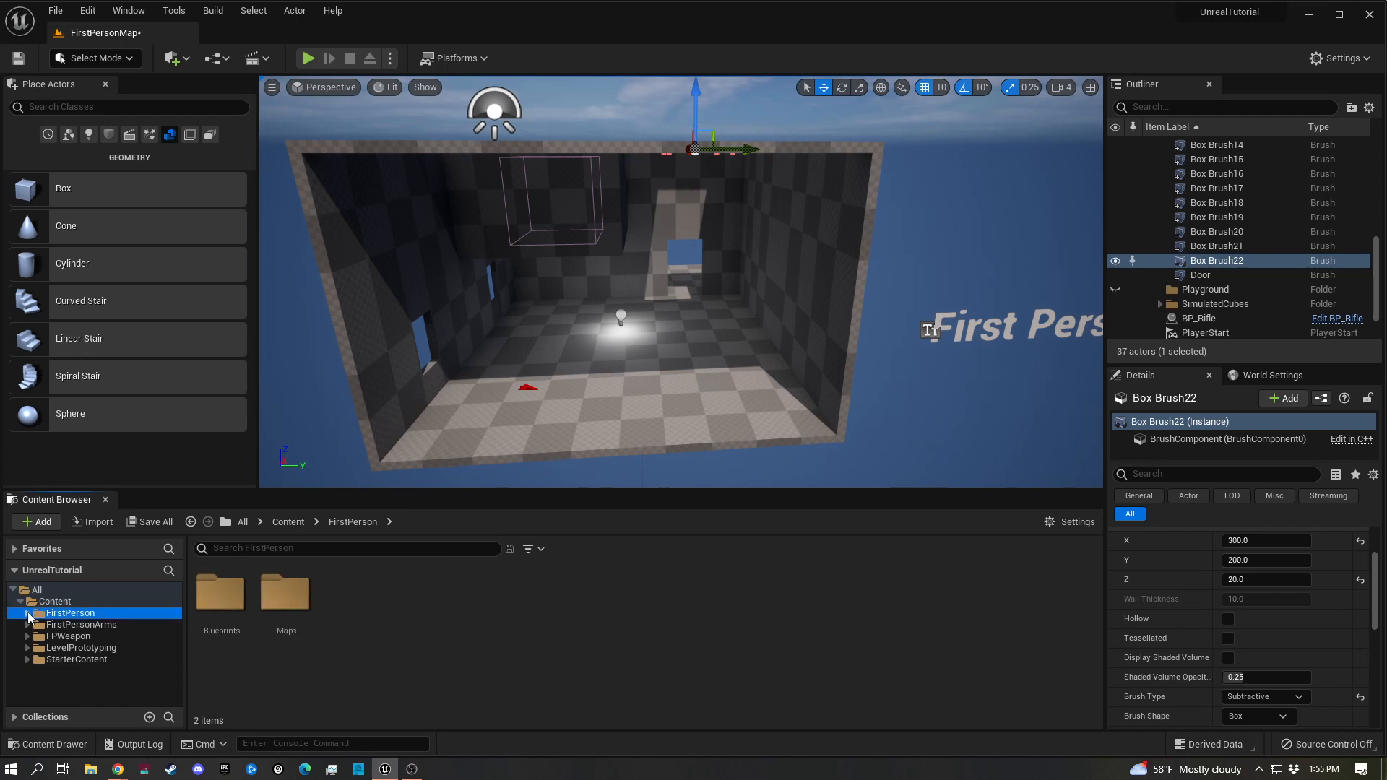
click(46, 658)
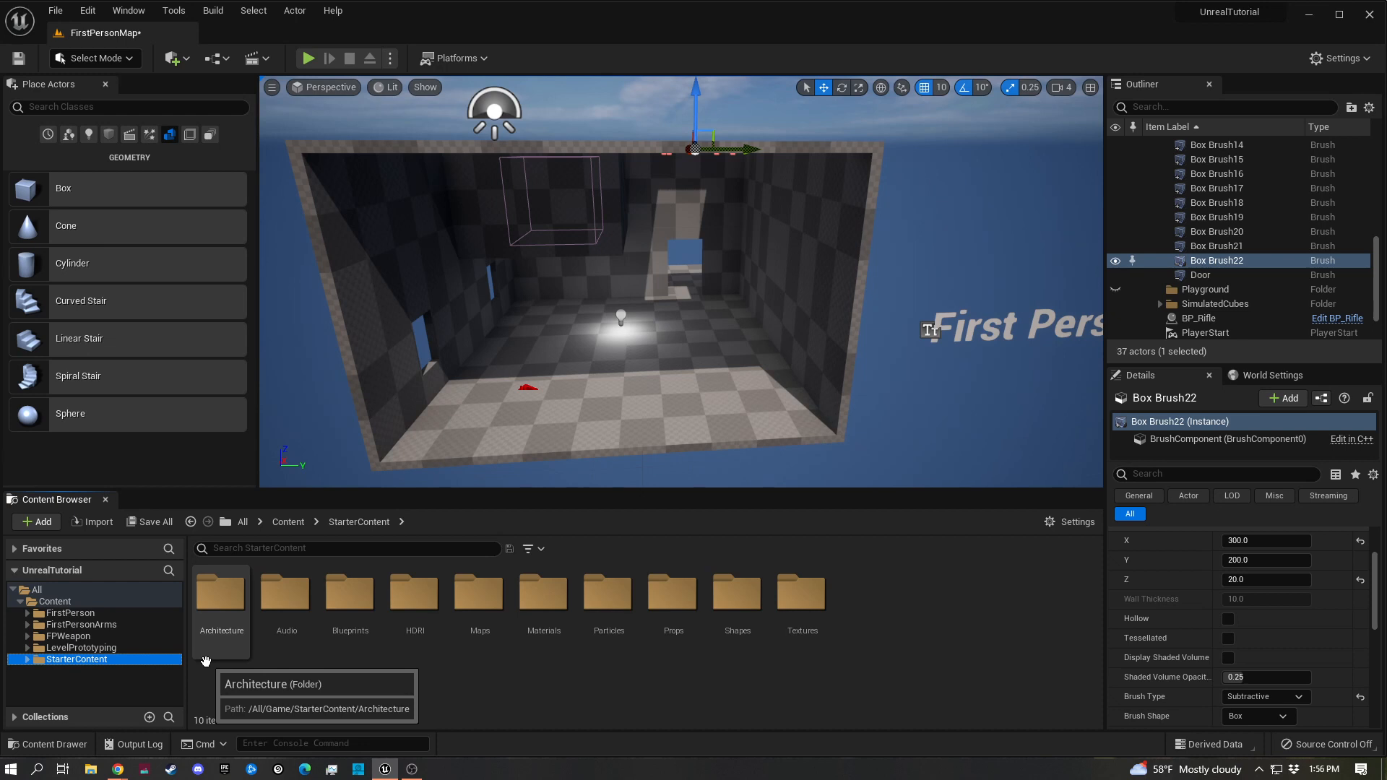
double_click(543, 596)
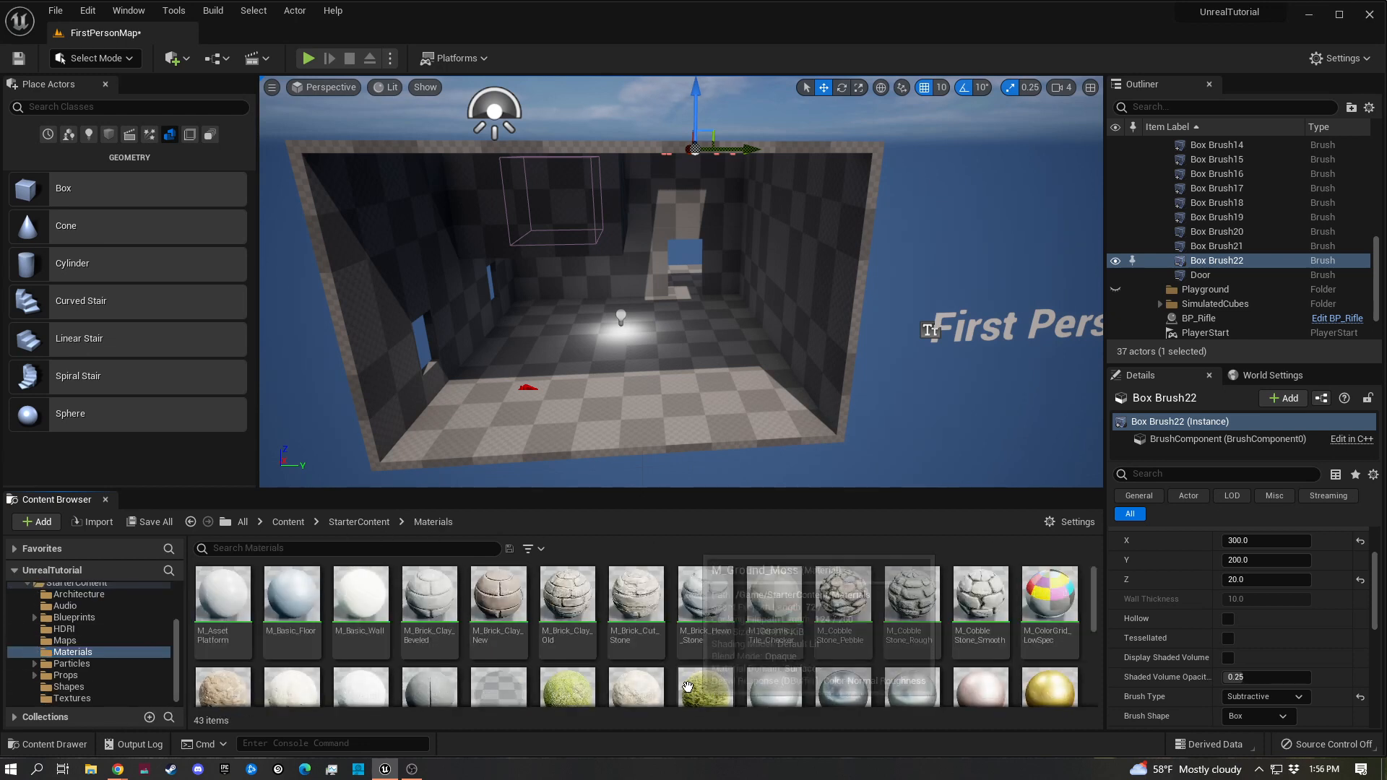
Apply the M_Concrete_Poured material to the two floor tiles on the doorway side of the room
scroll(543, 619, down, 1)
scroll(543, 619, down, 2)
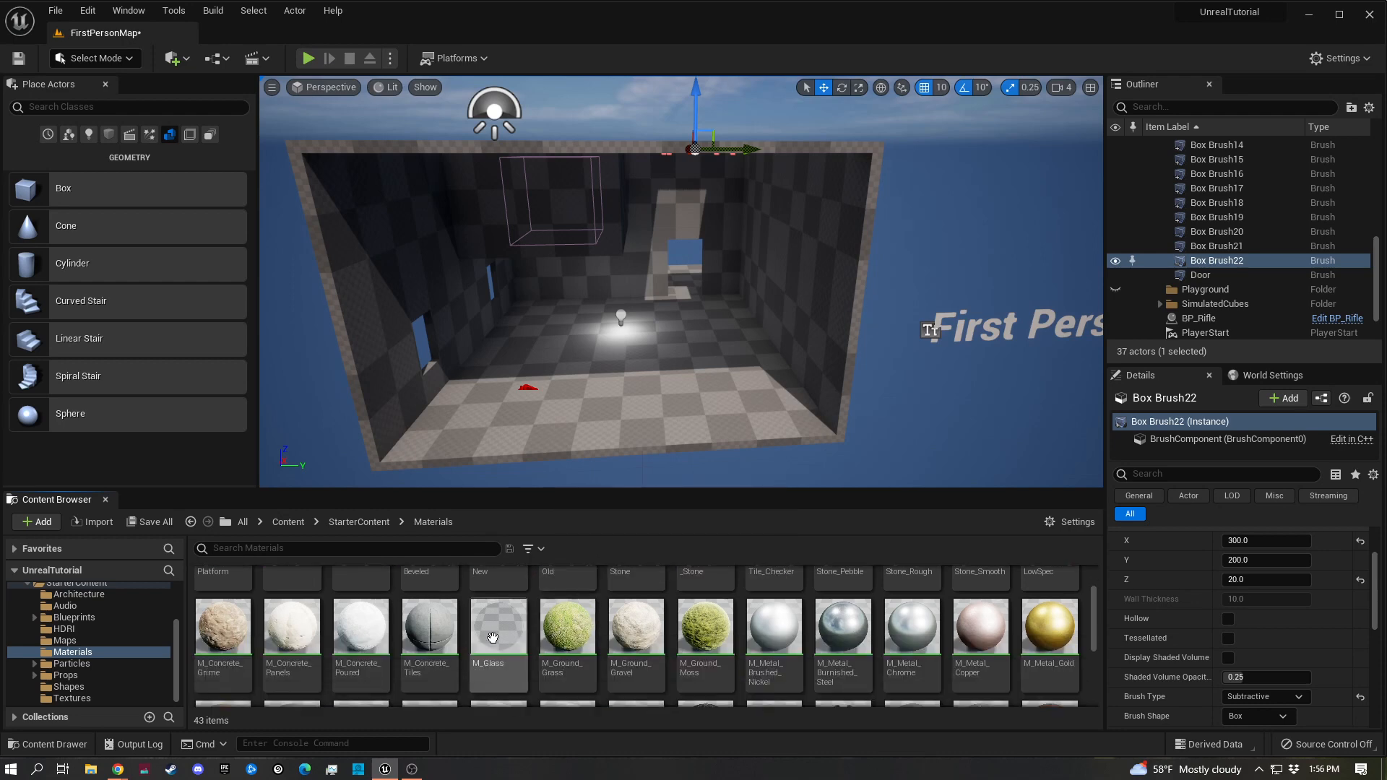
drag(349, 642, 683, 419)
mouse_move(375, 634)
mouse_down()
mouse_move(694, 361)
mouse_move(677, 320)
mouse_move(665, 332)
mouse_up()
Try M_Wood_Oak, M_Wood_Walnut and M_Wood_Floor_Walnut_Worn on the floor tiles on the window side of the room
scroll(658, 619, down, 3)
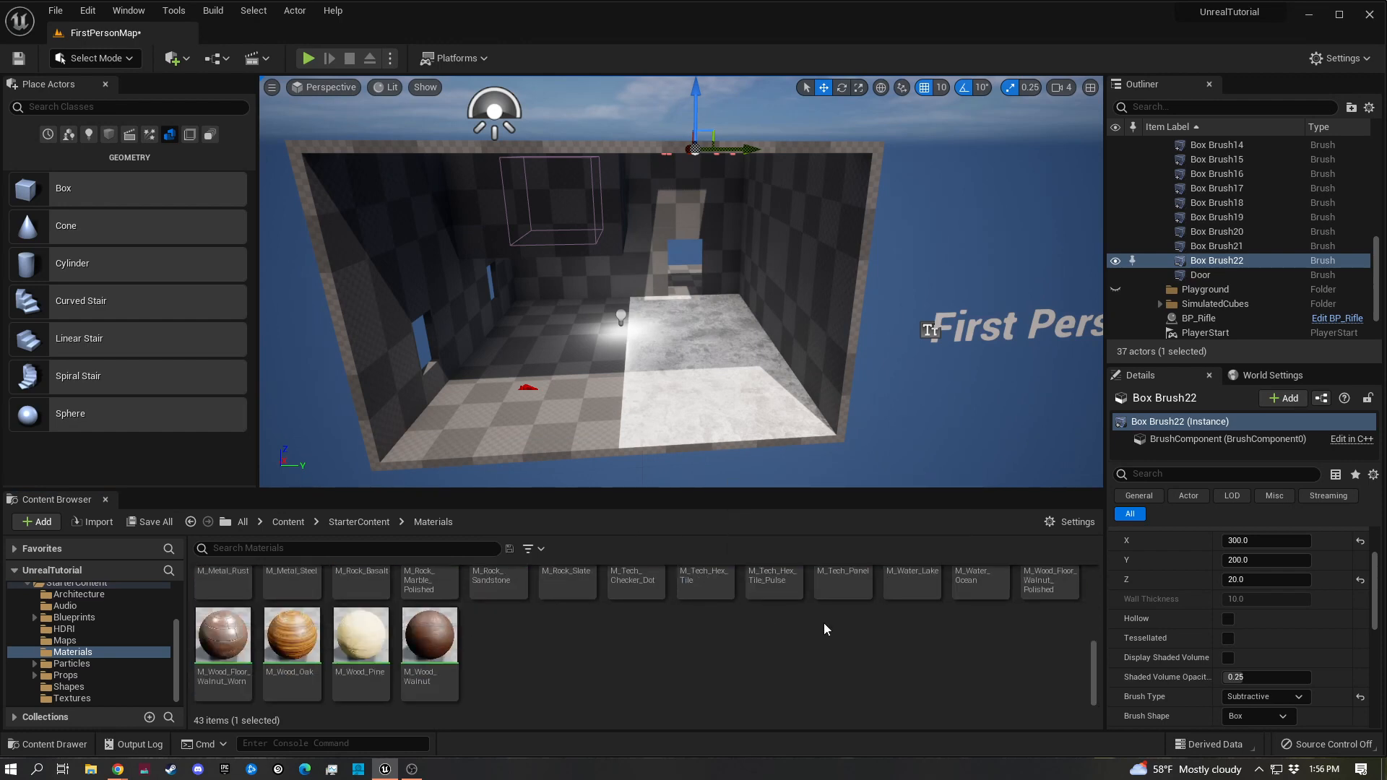
drag(314, 648, 463, 426)
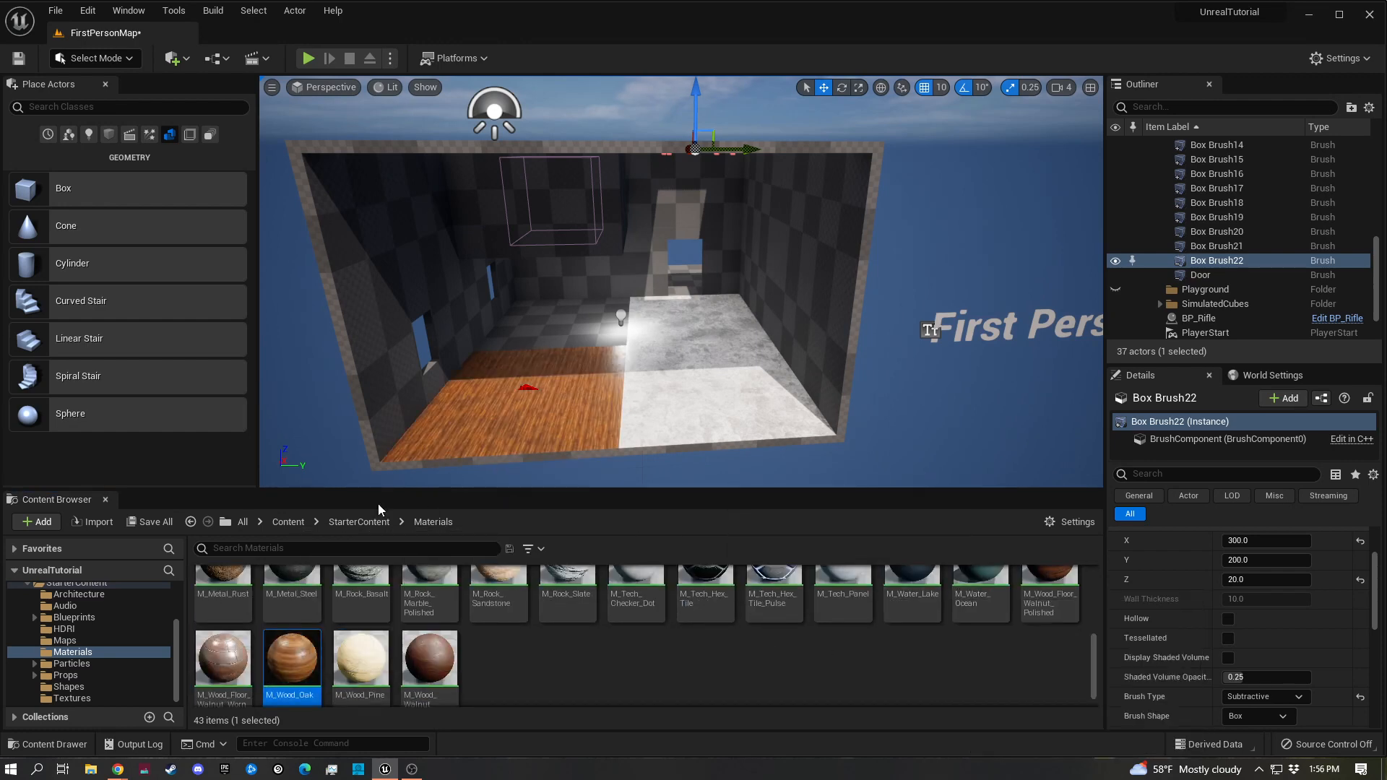
drag(289, 654, 536, 343)
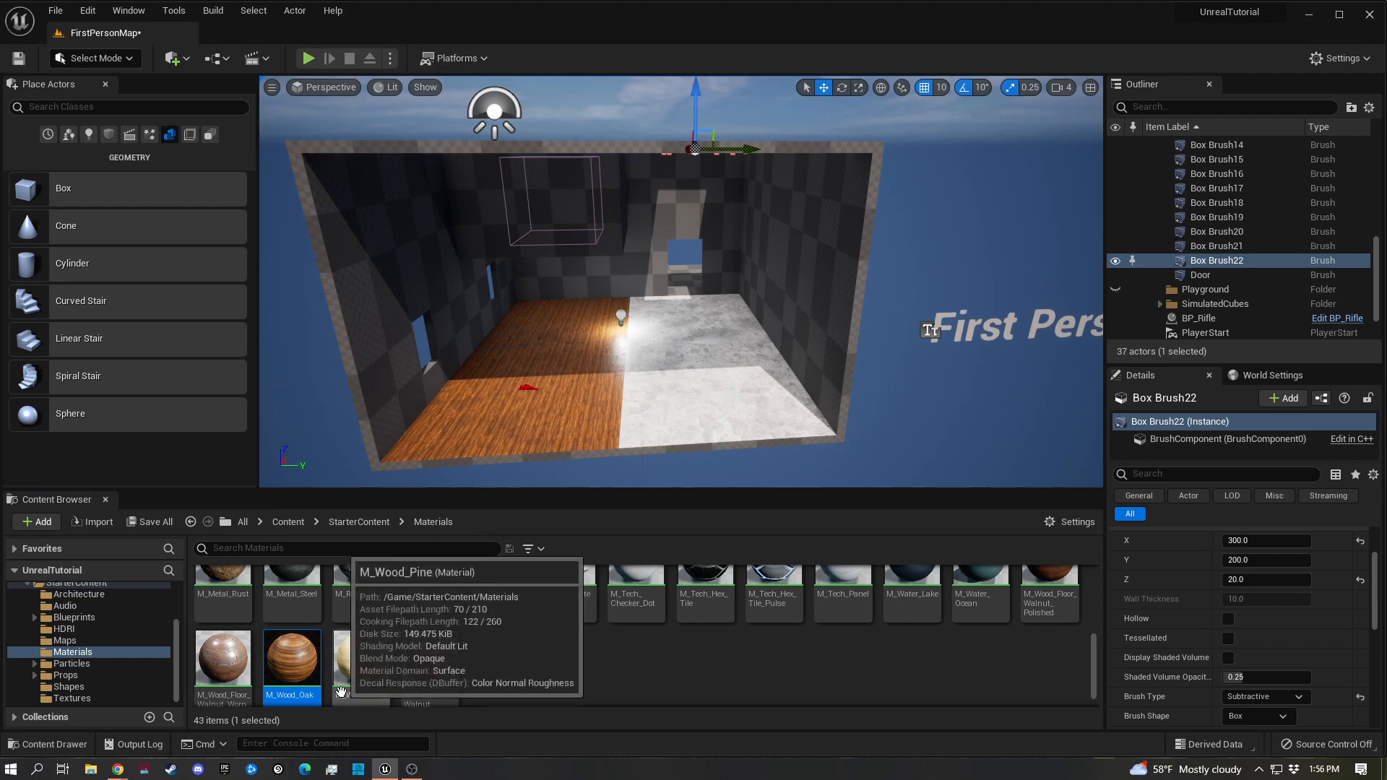
drag(429, 658, 473, 451)
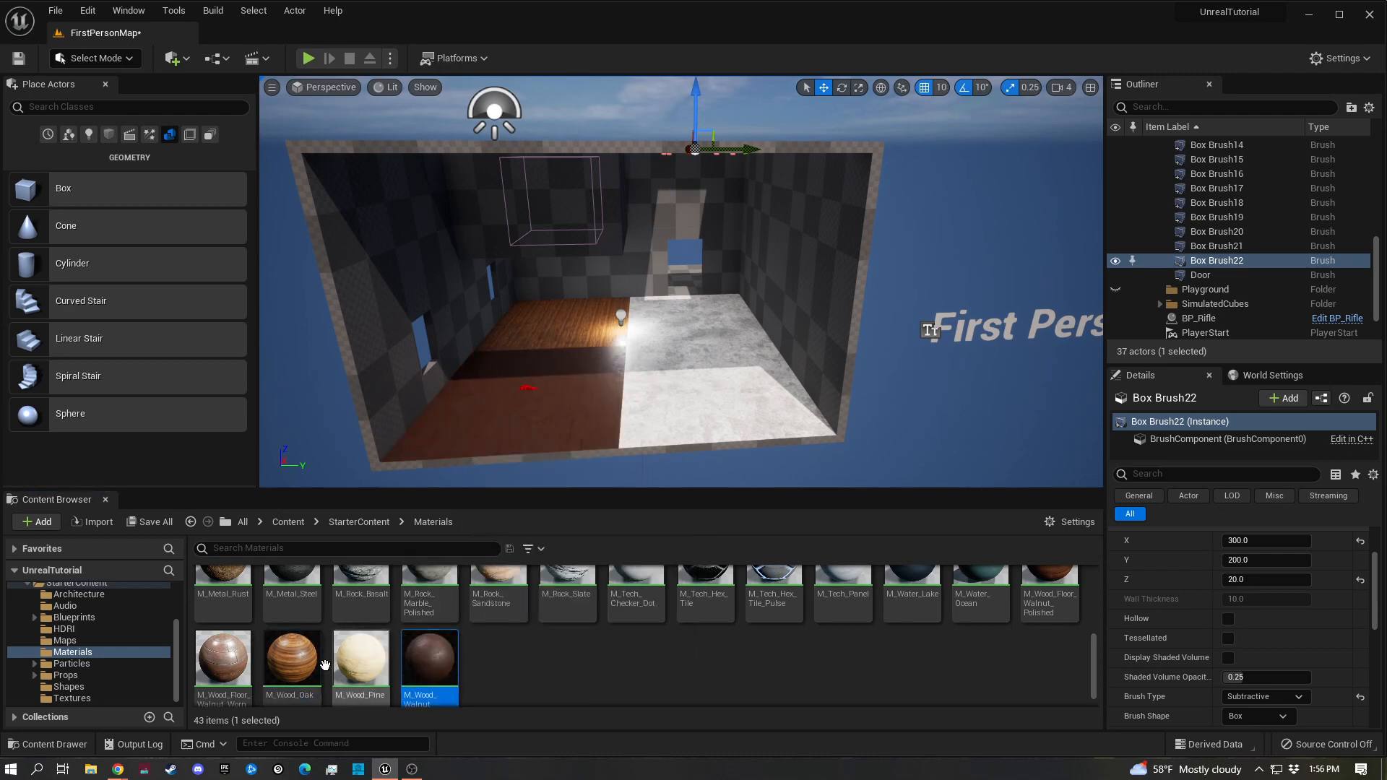
drag(222, 657, 473, 411)
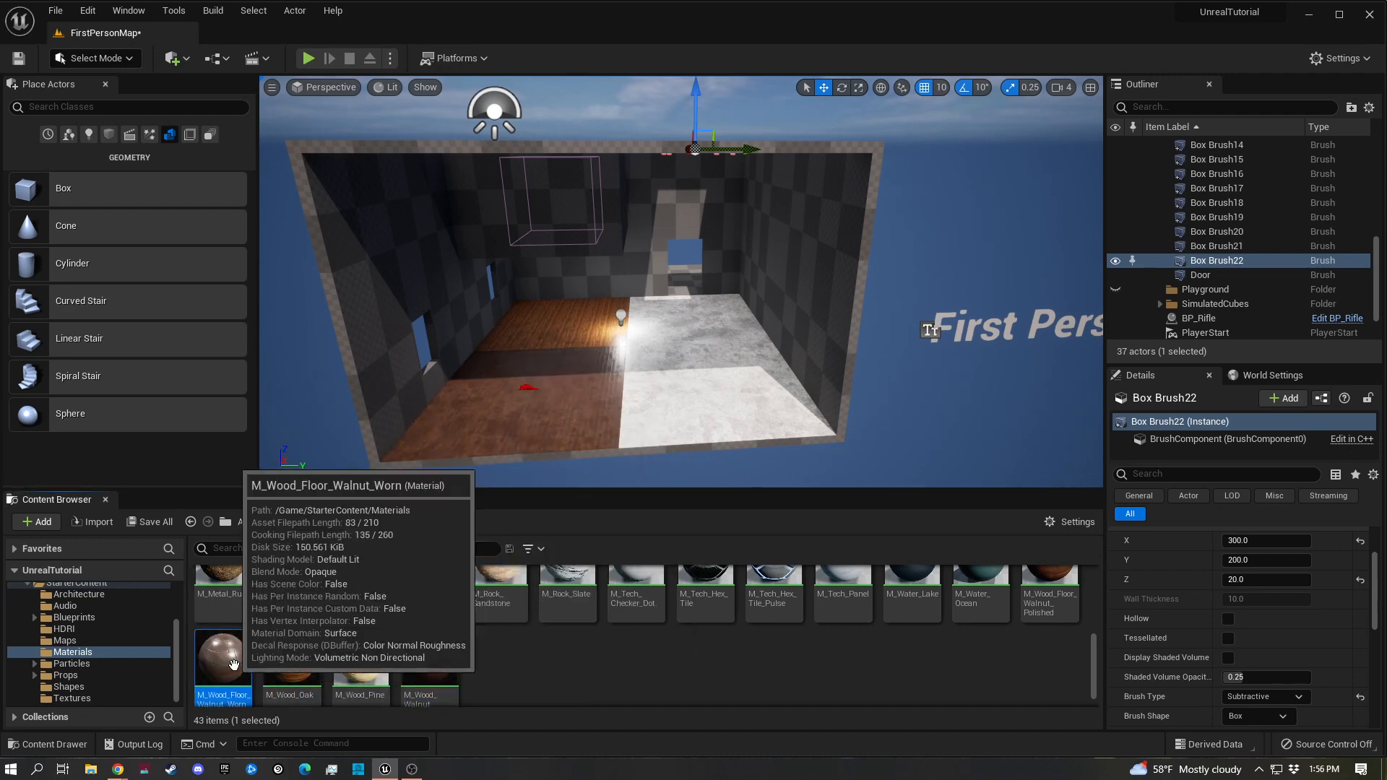
drag(223, 657, 570, 346)
Apply M_Wood_Floor_Walnut_Polished to both floor tiles on the window side of the room
scroll(628, 412, up, 5)
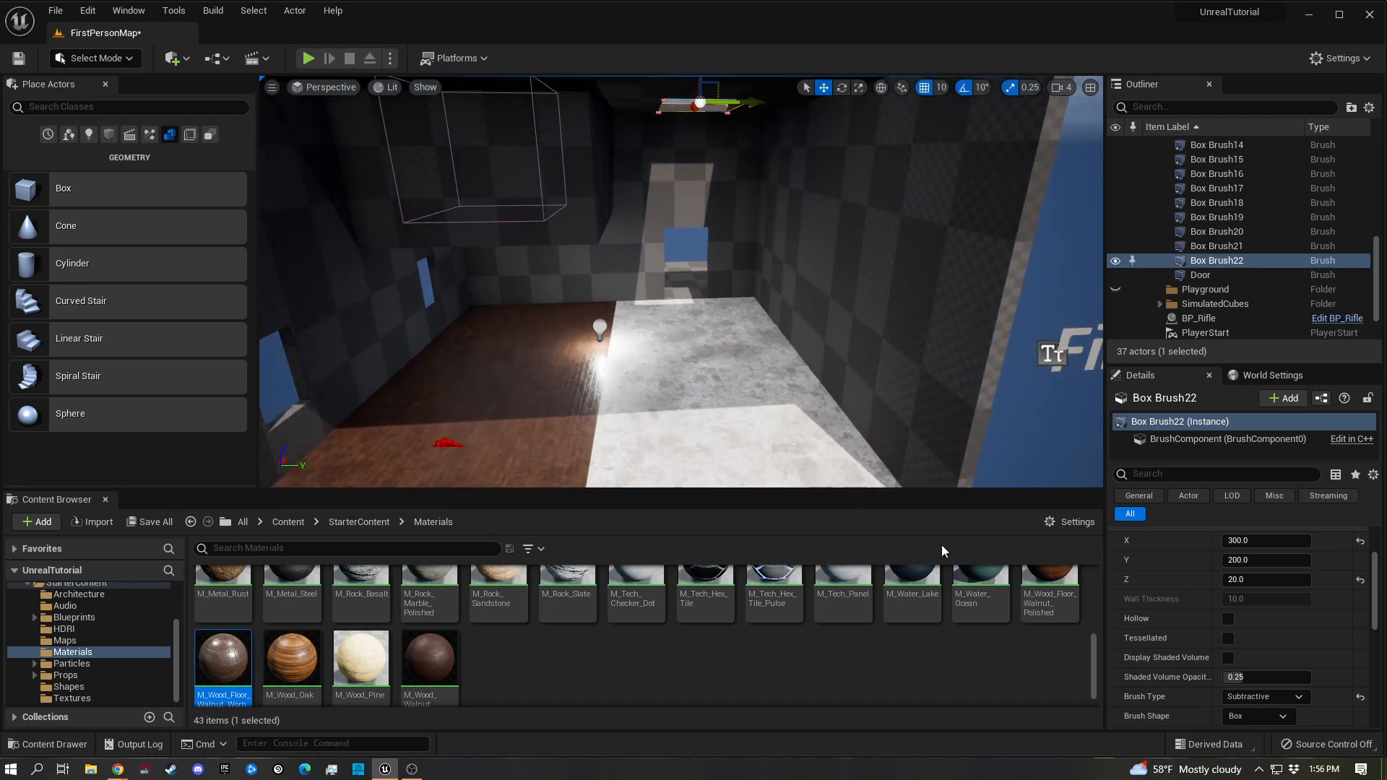
drag(1049, 588, 543, 437)
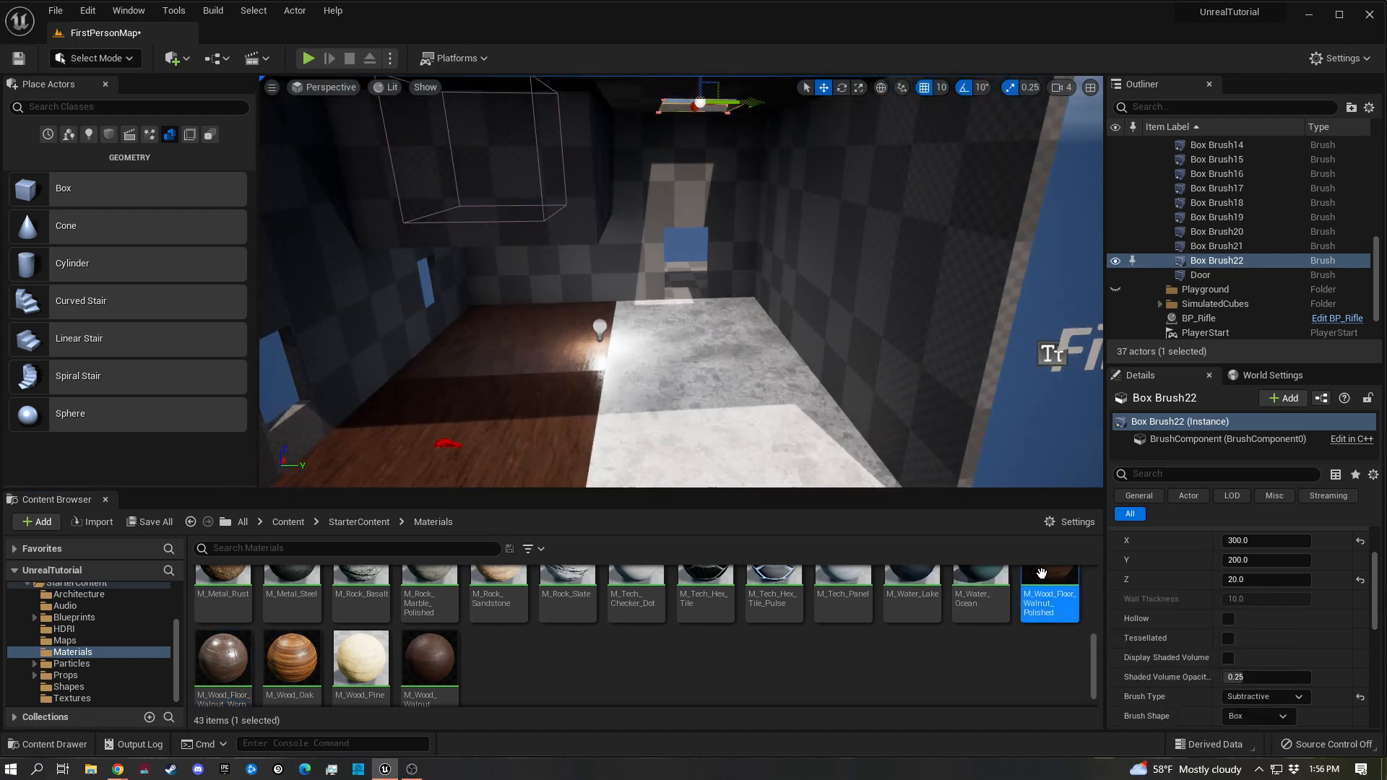
drag(1042, 573, 525, 361)
right_drag(525, 360, 509, 404)
Apply the M_Basic_Wall material to the inner faces of the side wall with the two windows
scroll(609, 646, up, 4)
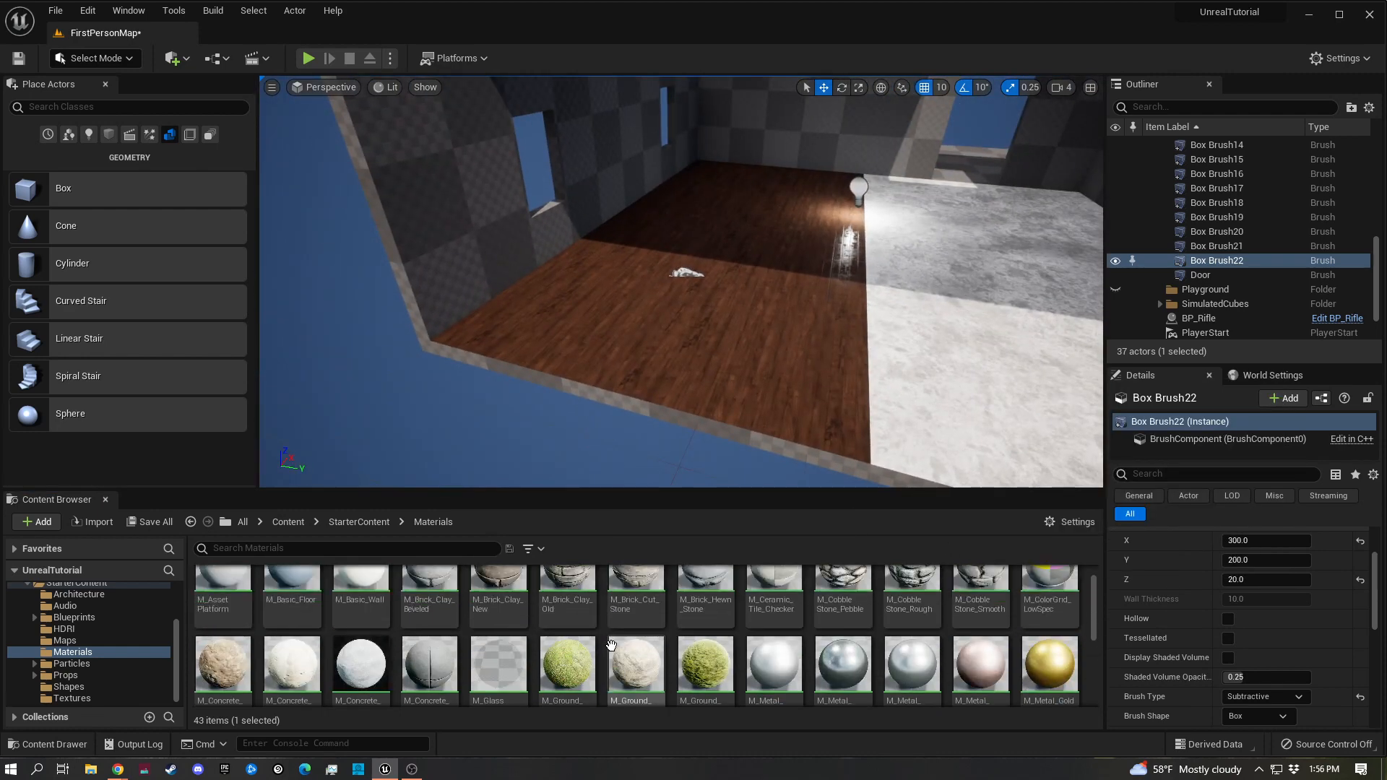
scroll(609, 646, up, 1)
click(360, 596)
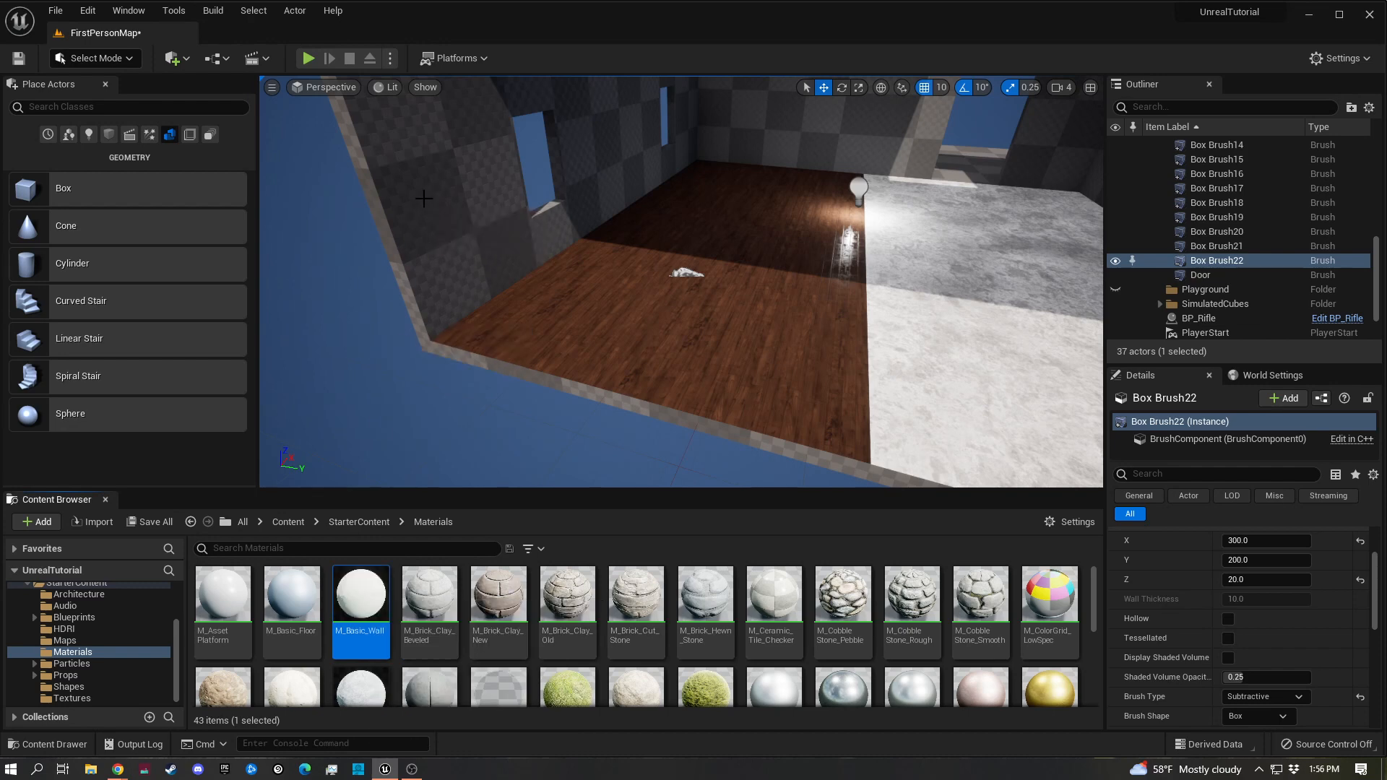
drag(361, 600, 699, 271)
drag(366, 589, 528, 143)
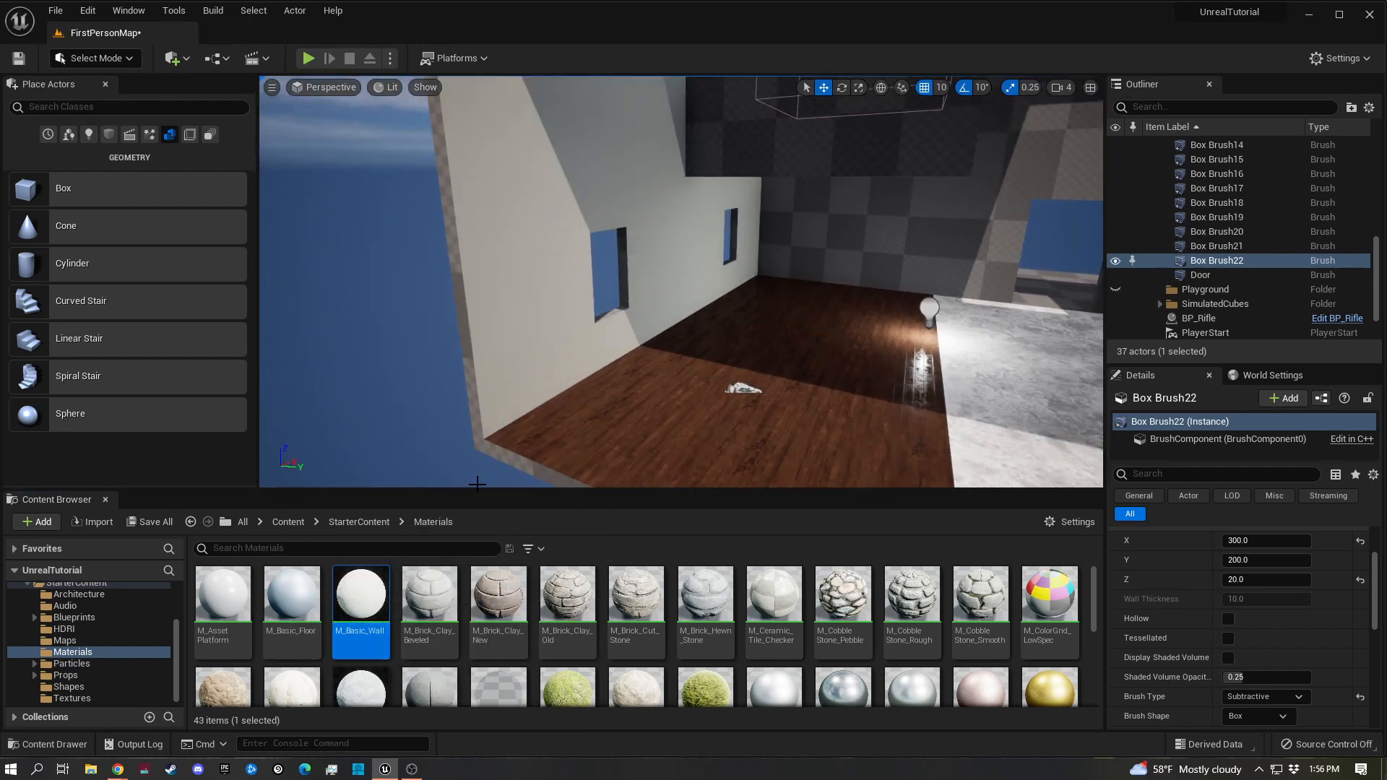
Apply M_Basic_Wall to the overhanging upper box, the ceiling above it and the exposed front edges of the window wall and roof
drag(423, 595, 776, 156)
click(360, 595)
key(d)
right_drag(776, 155, 797, 137)
drag(223, 597, 567, 210)
key(a)
right_drag(567, 210, 556, 194)
drag(357, 605, 636, 182)
drag(354, 605, 462, 311)
drag(383, 558, 589, 123)
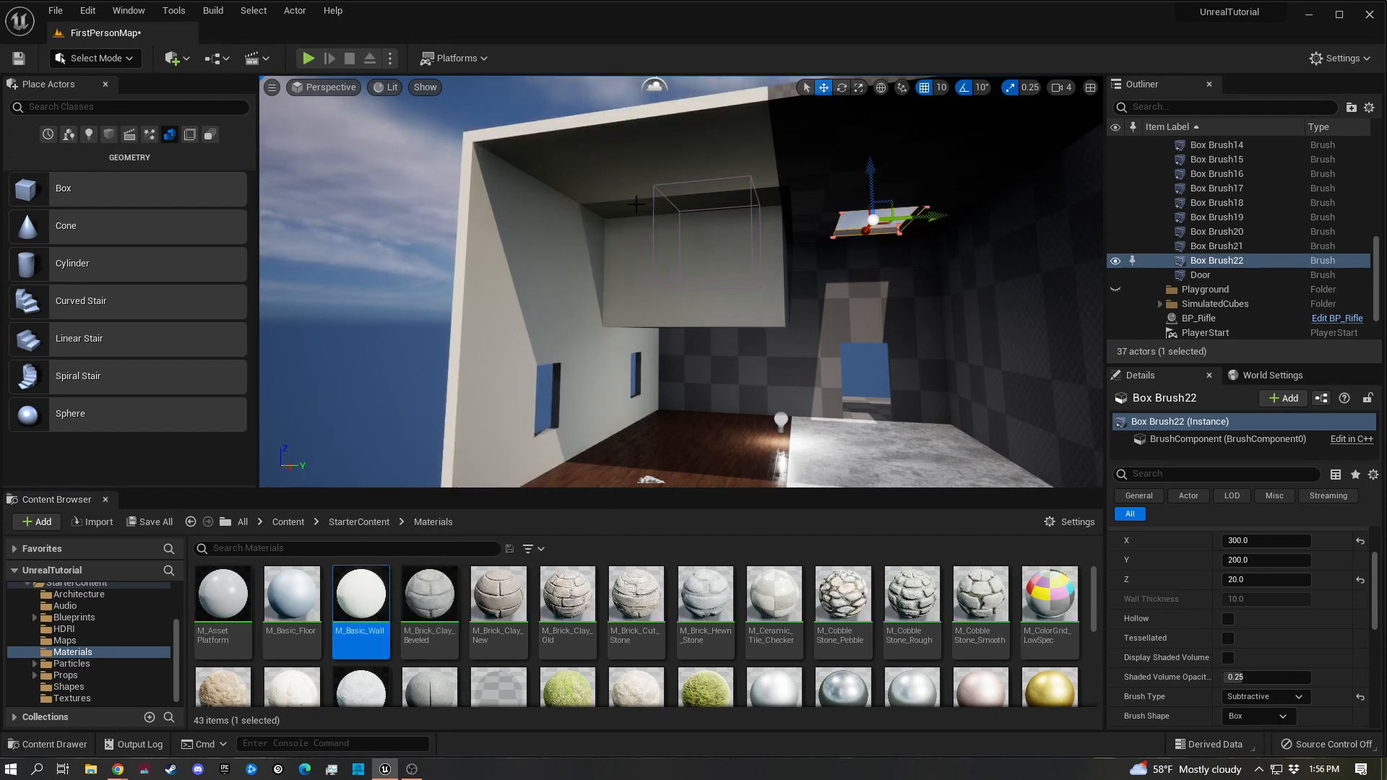
Apply M_Basic_Wall to the remaining roof front edge and the front ceiling tile on the doorway side
right_drag(590, 123, 665, 105)
drag(363, 593, 697, 149)
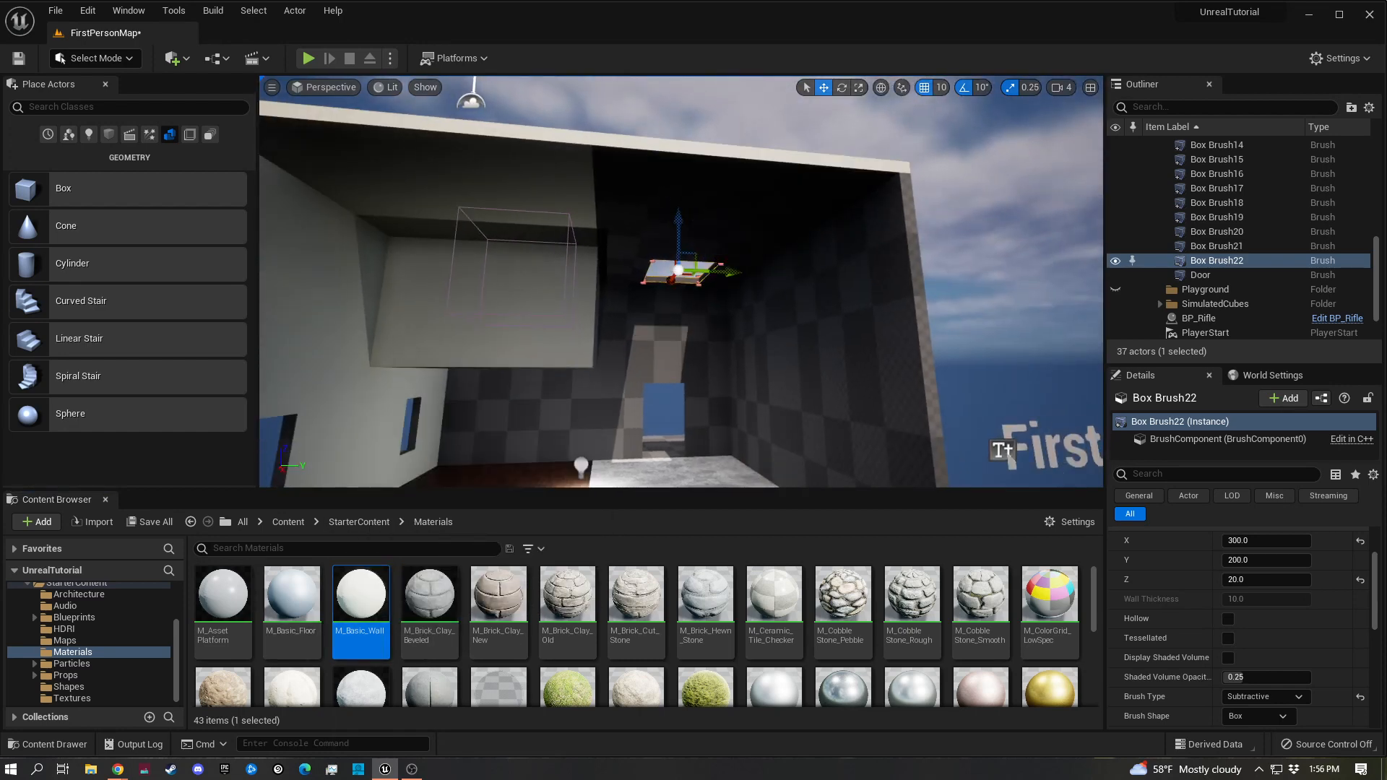
drag(365, 595, 645, 193)
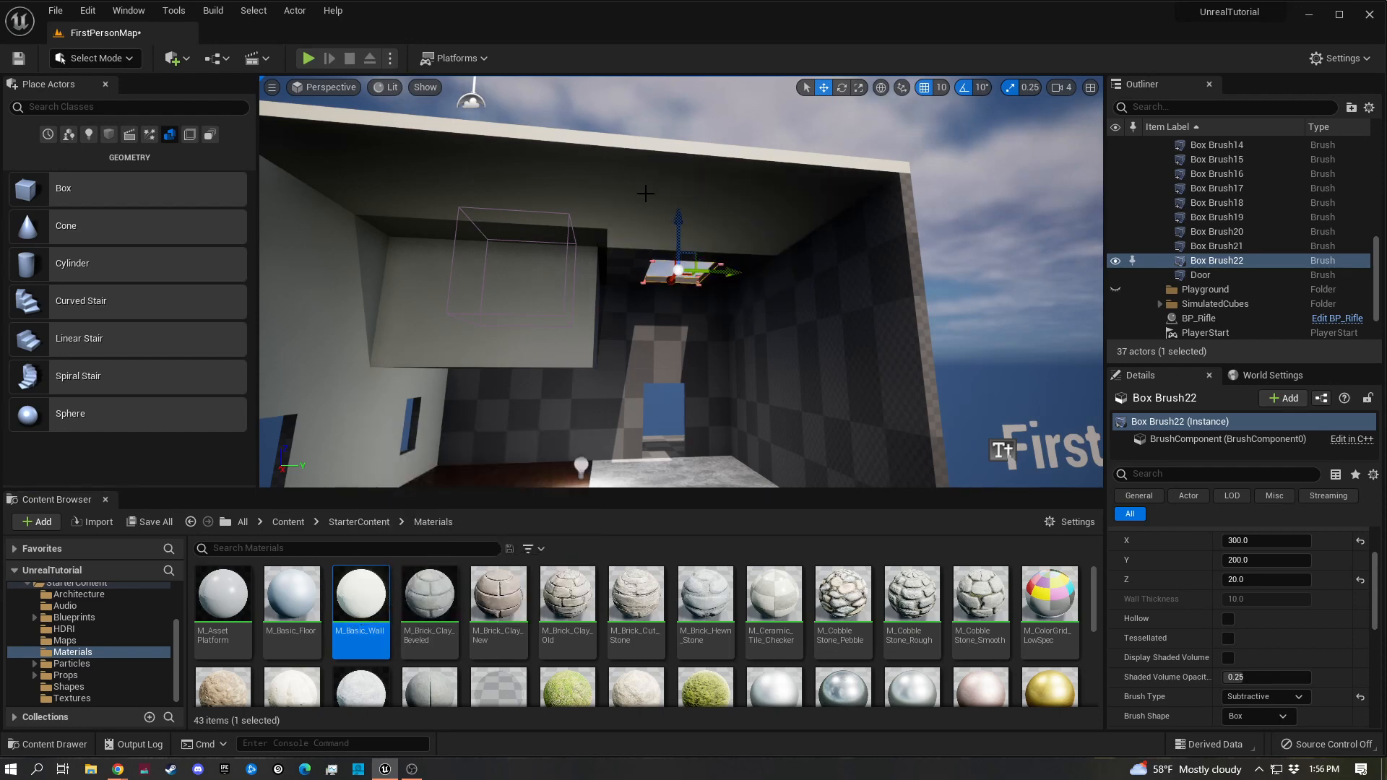
Apply M_Basic_Wall to the upper sections of the windowless side wall and of the back wall above the doorway
right_drag(645, 194, 704, 185)
key(w)
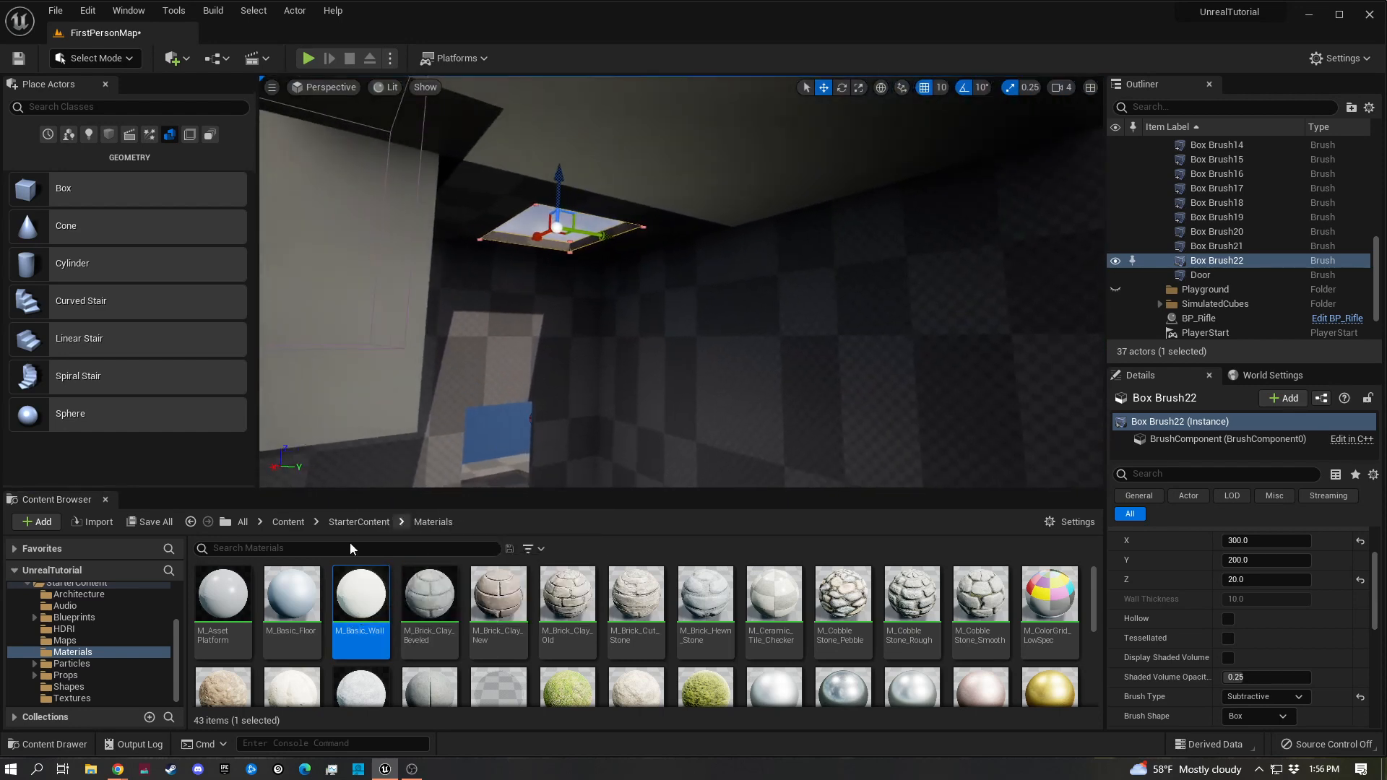
drag(347, 611, 776, 397)
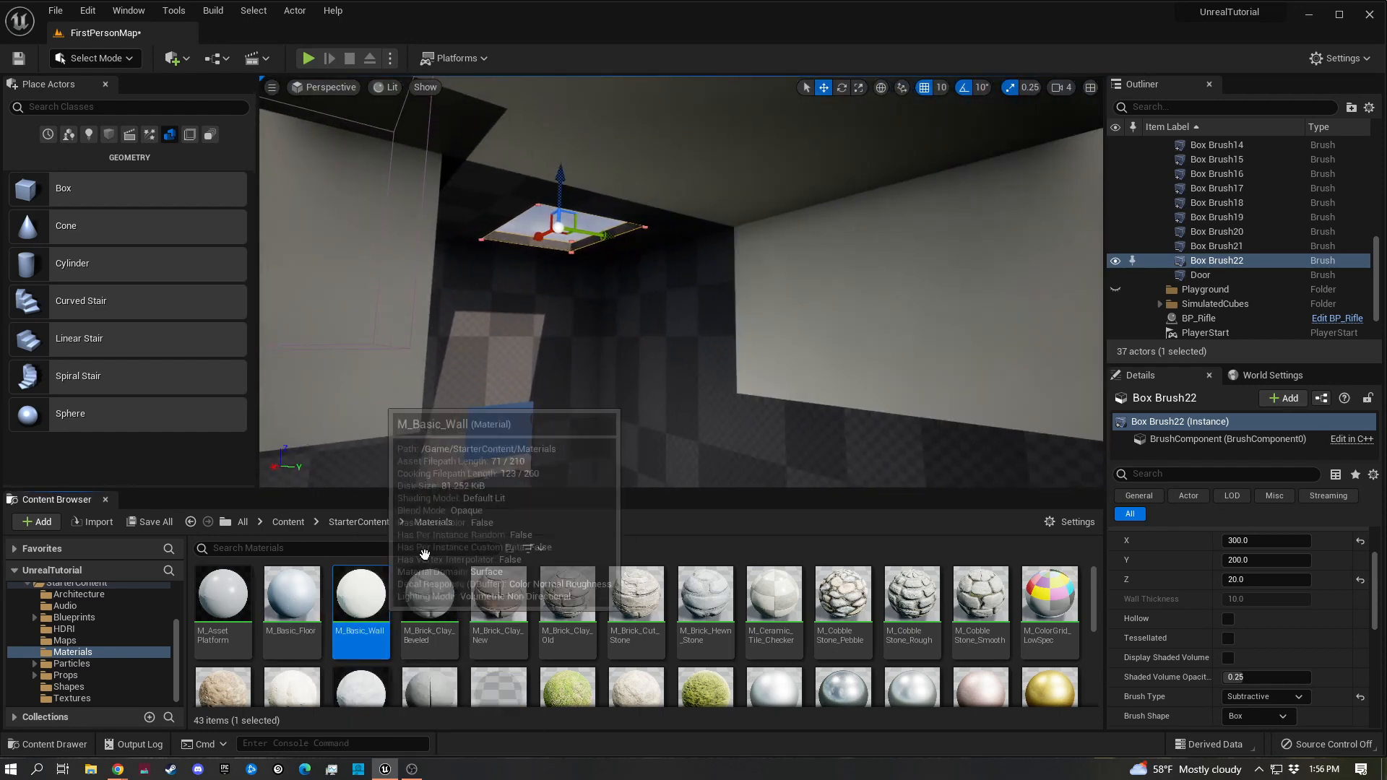
drag(362, 599, 569, 400)
drag(363, 599, 479, 331)
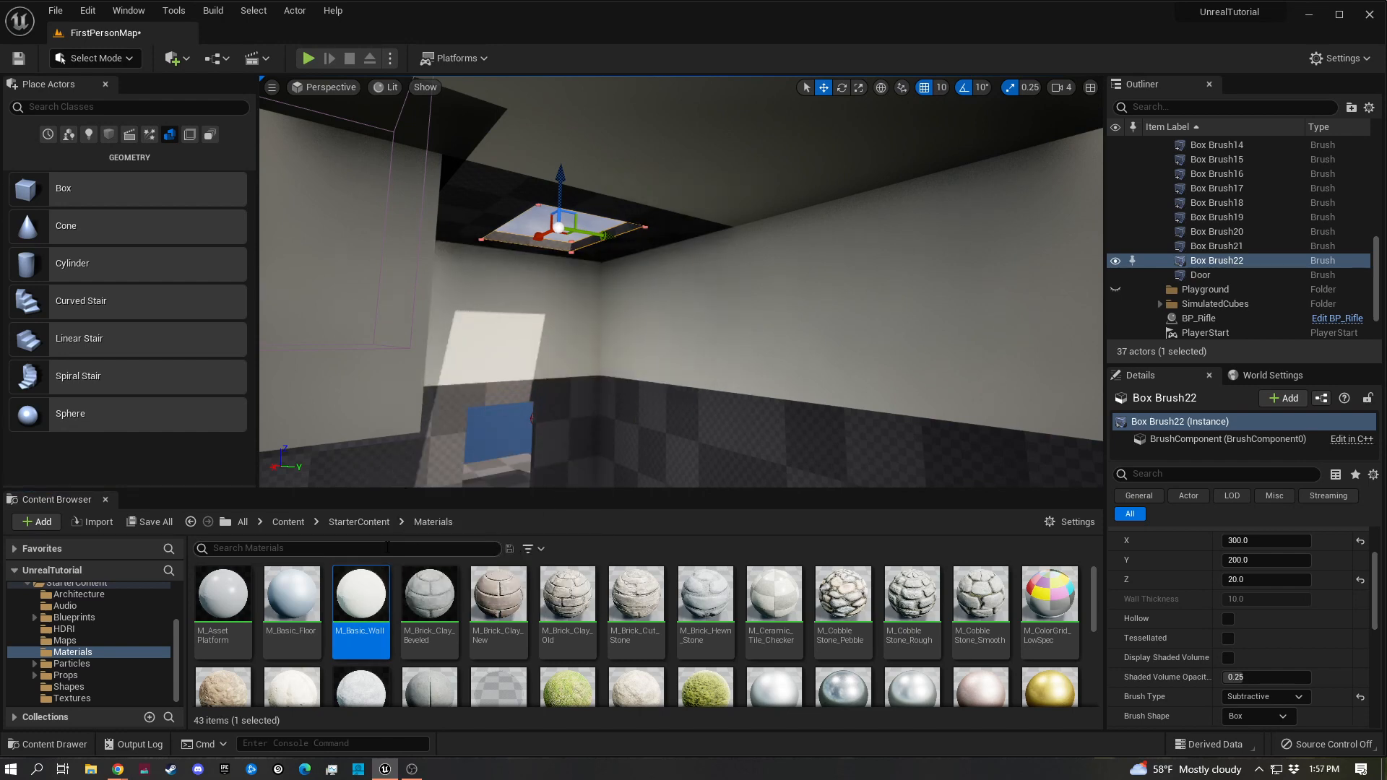
Apply M_Basic_Wall to the lower sections of the back wall around the doorway and of the windowless side wall
key(s)
right_drag(479, 331, 436, 386)
drag(361, 599, 551, 358)
right_drag(550, 358, 621, 352)
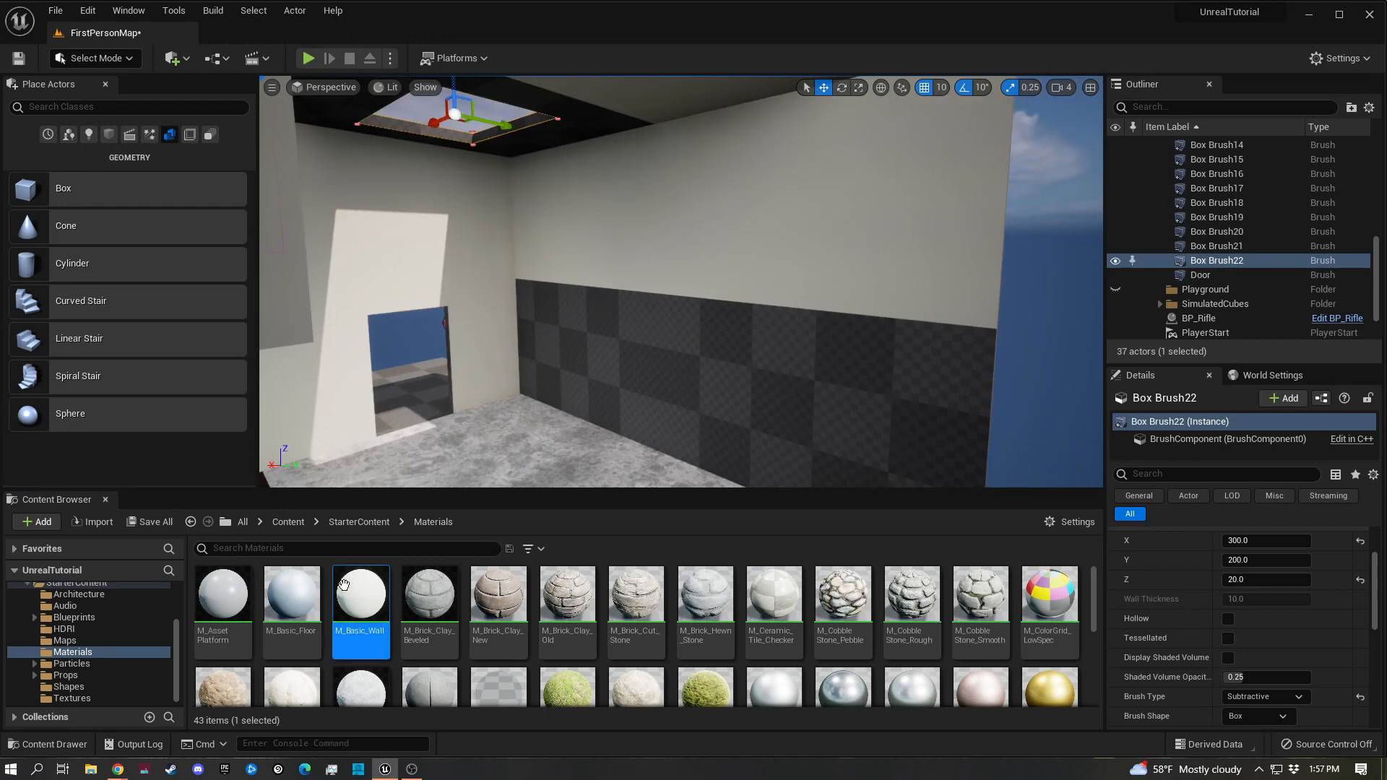
drag(349, 584, 698, 387)
drag(371, 589, 569, 381)
right_drag(568, 382, 427, 325)
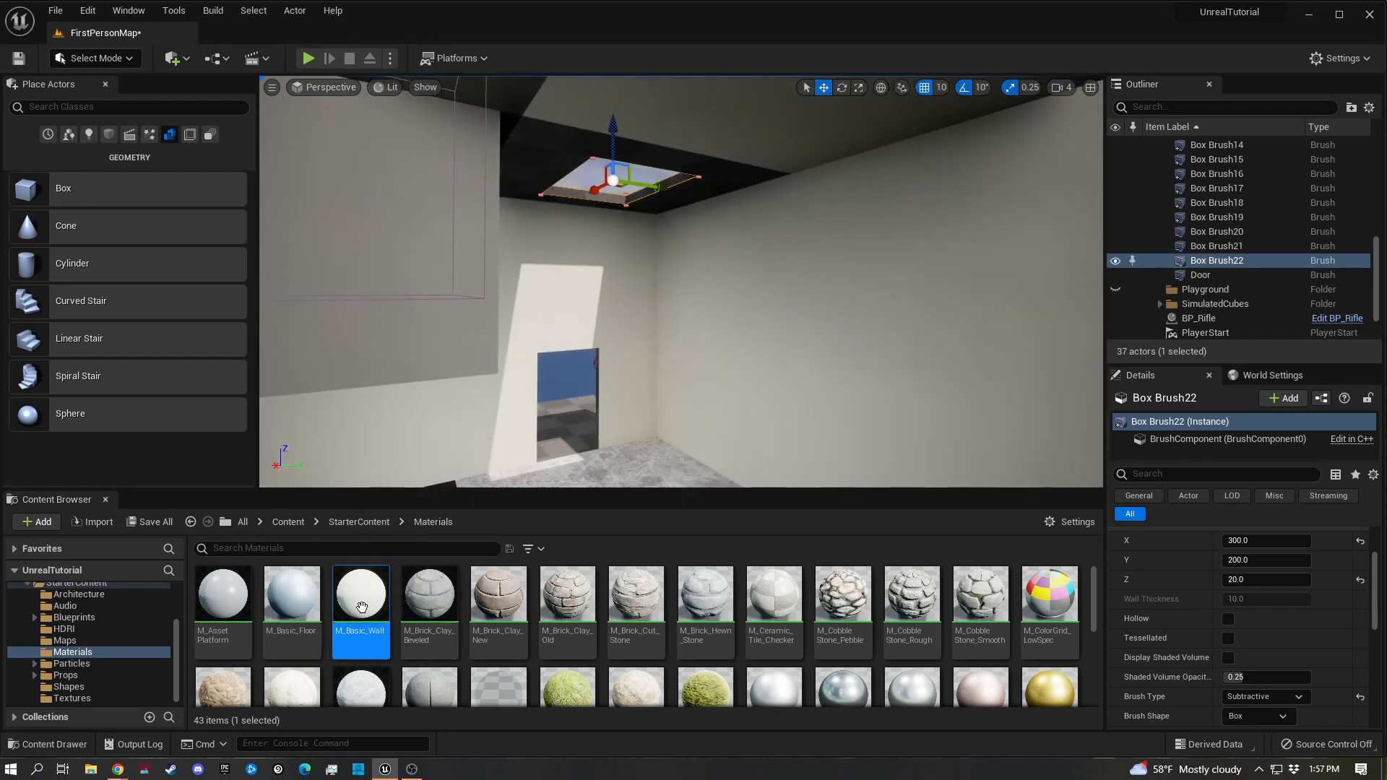
Apply M_Basic_Wall to the ceiling tile around the skylight
drag(362, 599, 581, 188)
right_drag(581, 188, 397, 414)
key(s)
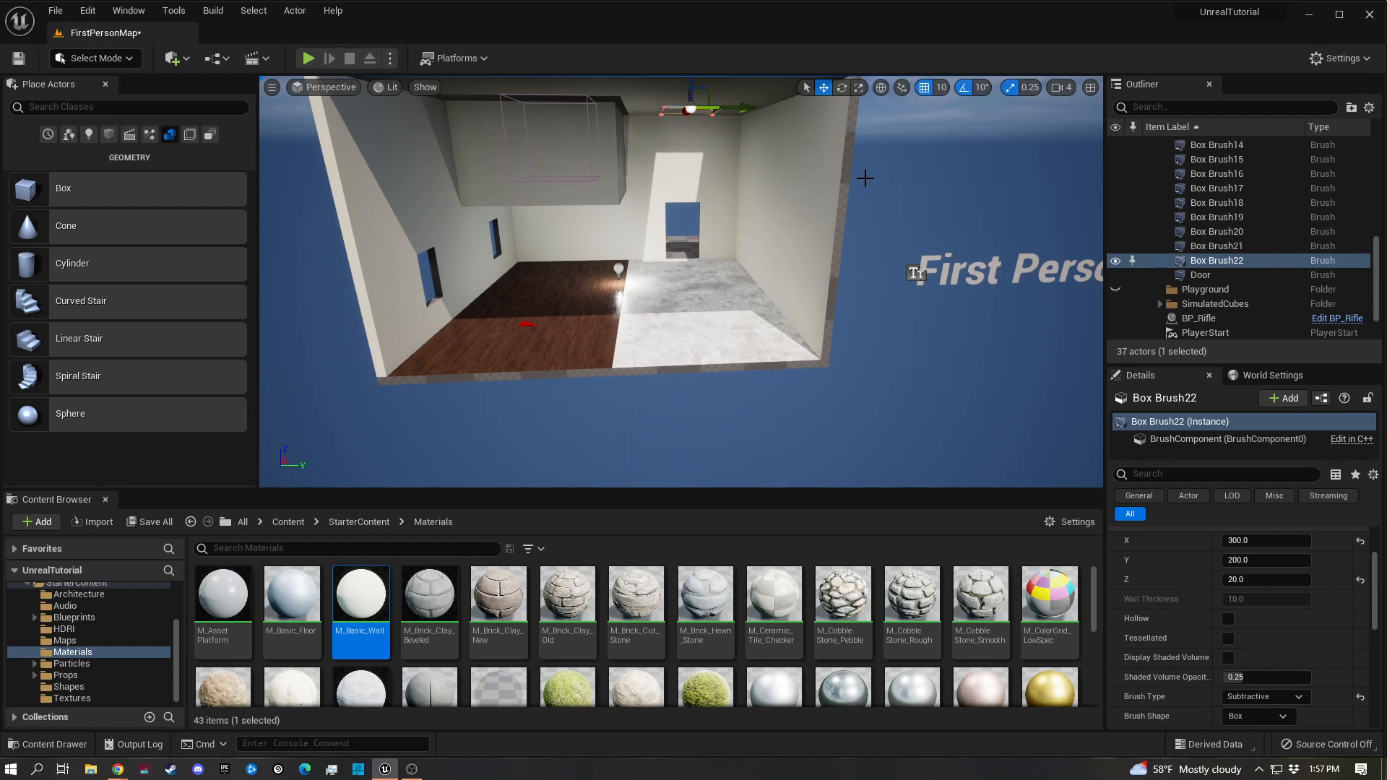
Apply the M_Ground_Moss material to the platform outside the doorway
key(w)
key(d)
right_drag(869, 220, 665, 228)
drag(745, 646, 803, 309)
Place the SM_DoorFrame mesh from the StarterContent Props folder on the floor at the doorway
key(a)
right_drag(804, 306, 1036, 222)
key(a)
key(s)
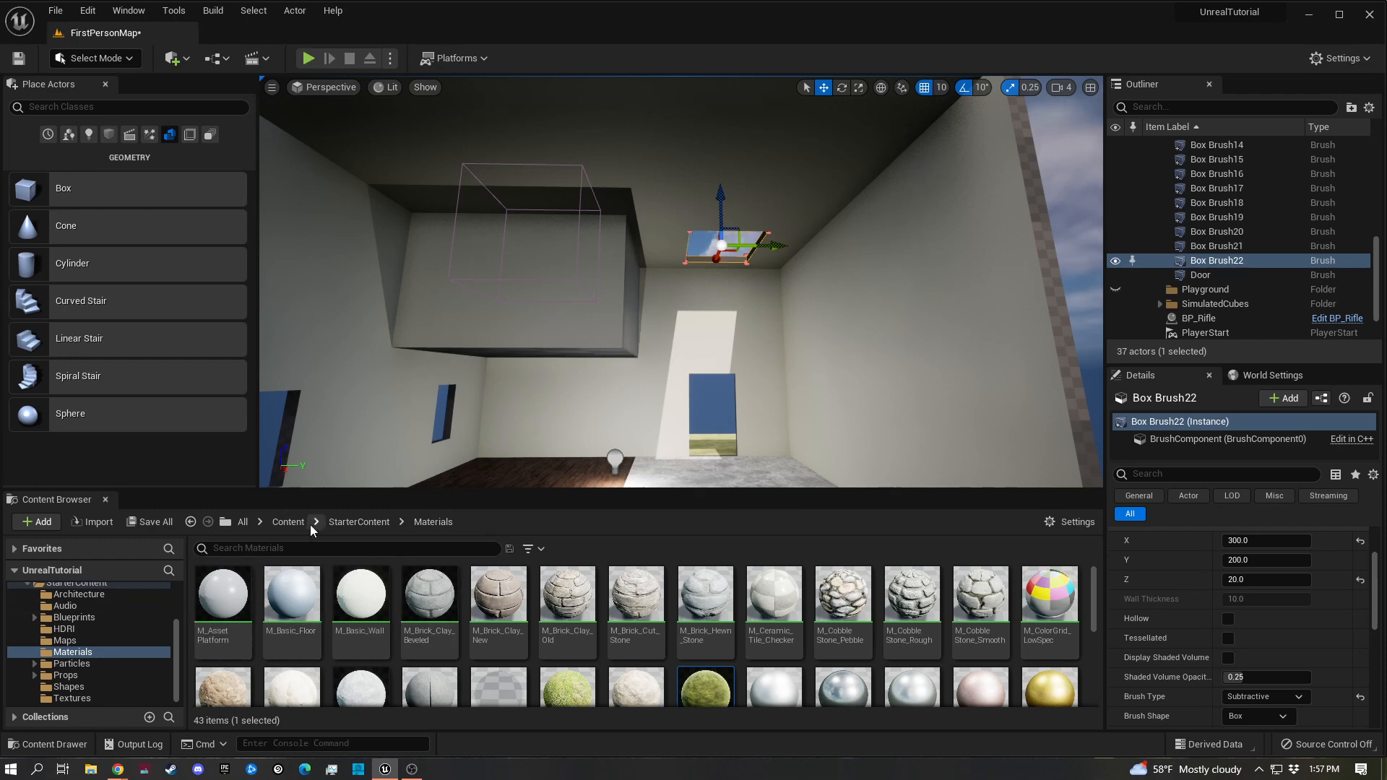
click(367, 523)
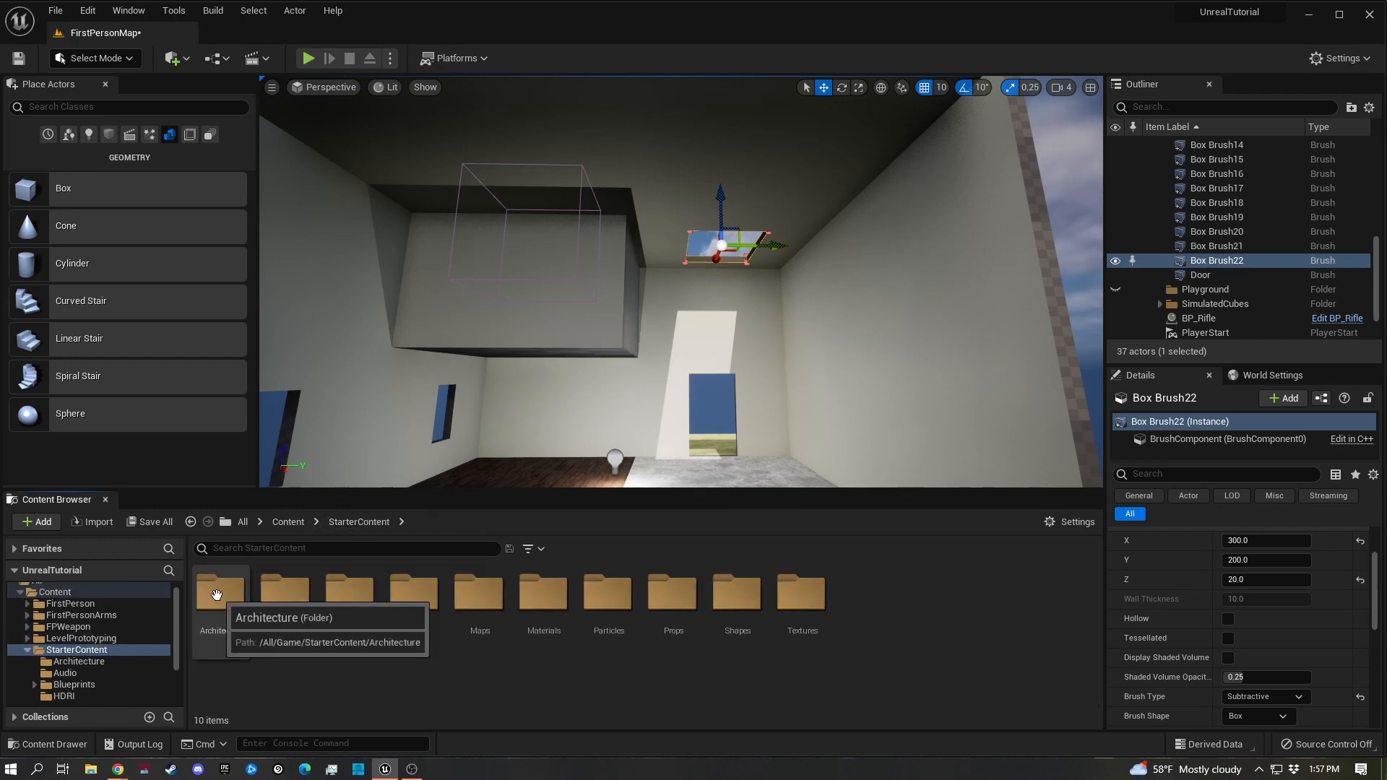
click(677, 609)
double_click(677, 609)
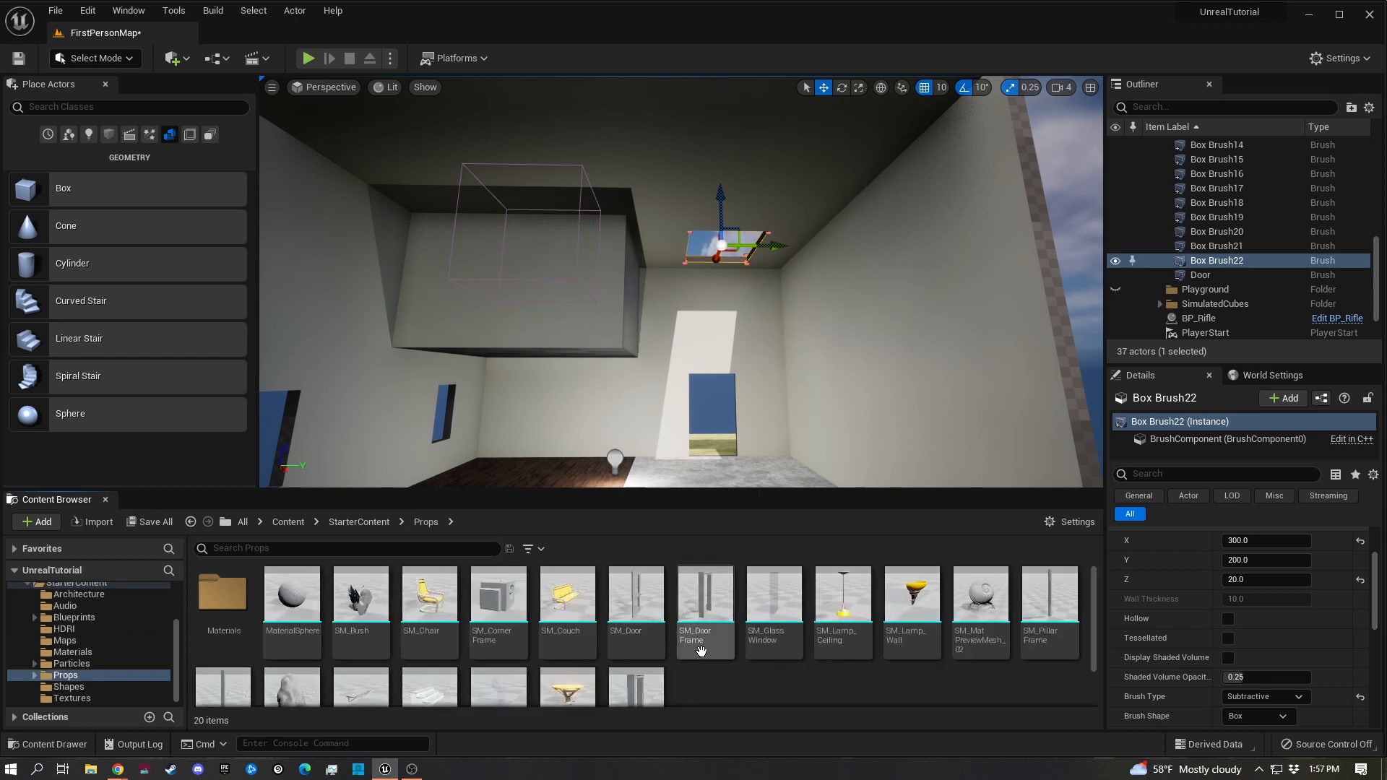
drag(701, 650, 715, 459)
mouse_move(715, 459)
right_down()
mouse_move(709, 549)
mouse_move(726, 523)
mouse_move(715, 484)
right_up()
Move the door frame back into the doorway opening
key(w)
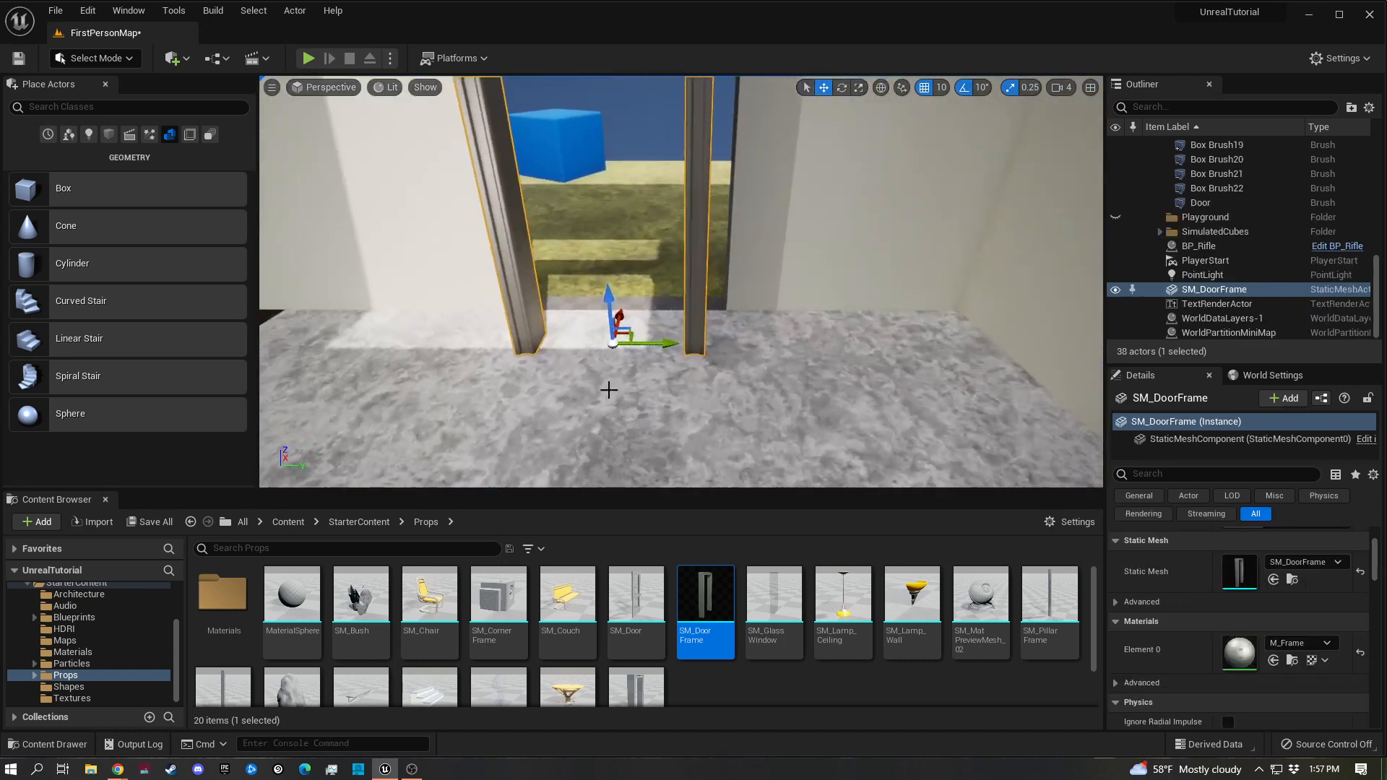
key(w)
right_drag(610, 387, 575, 407)
key(a)
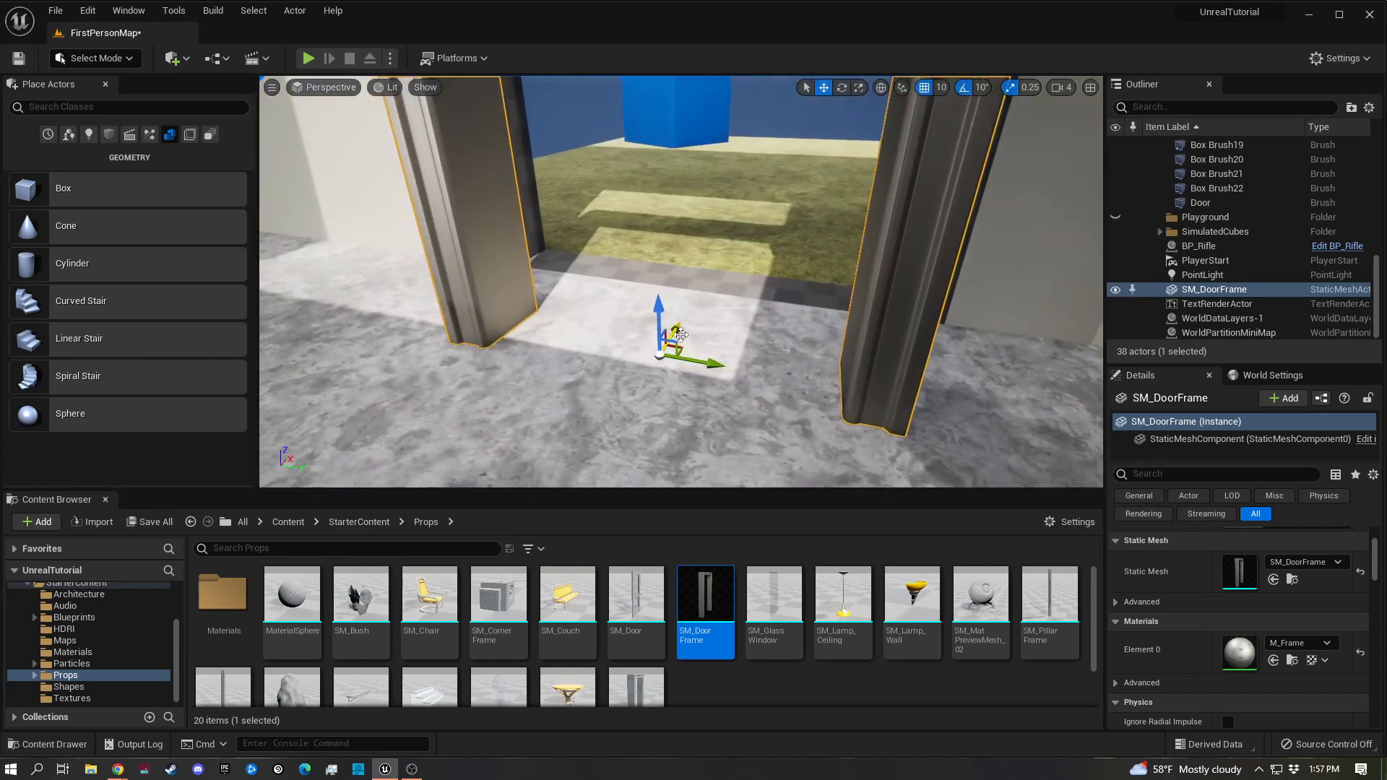
drag(678, 329, 714, 267)
Briefly play-test the level in the viewport and stop the simulation
key(s)
right_drag(716, 266, 689, 99)
key(s)
key(s)
click(308, 59)
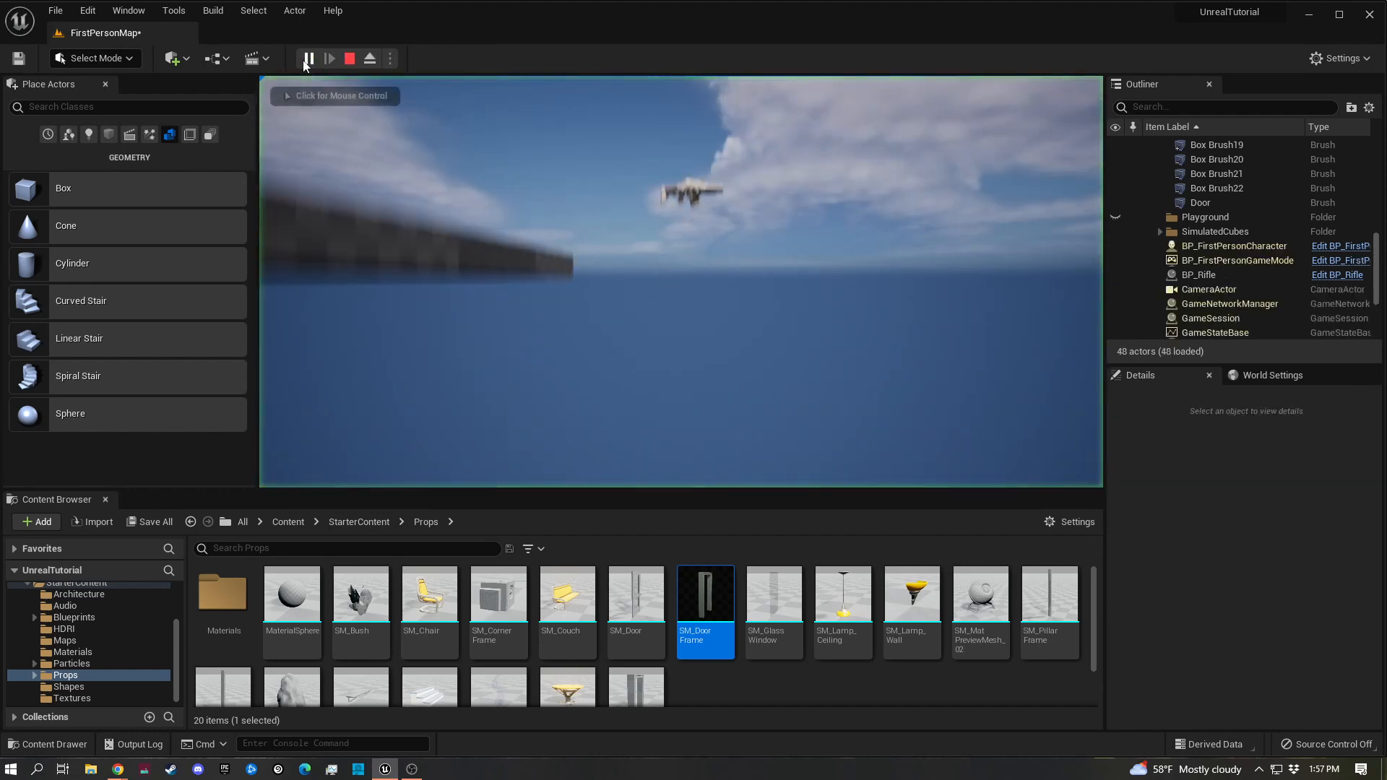
click(349, 64)
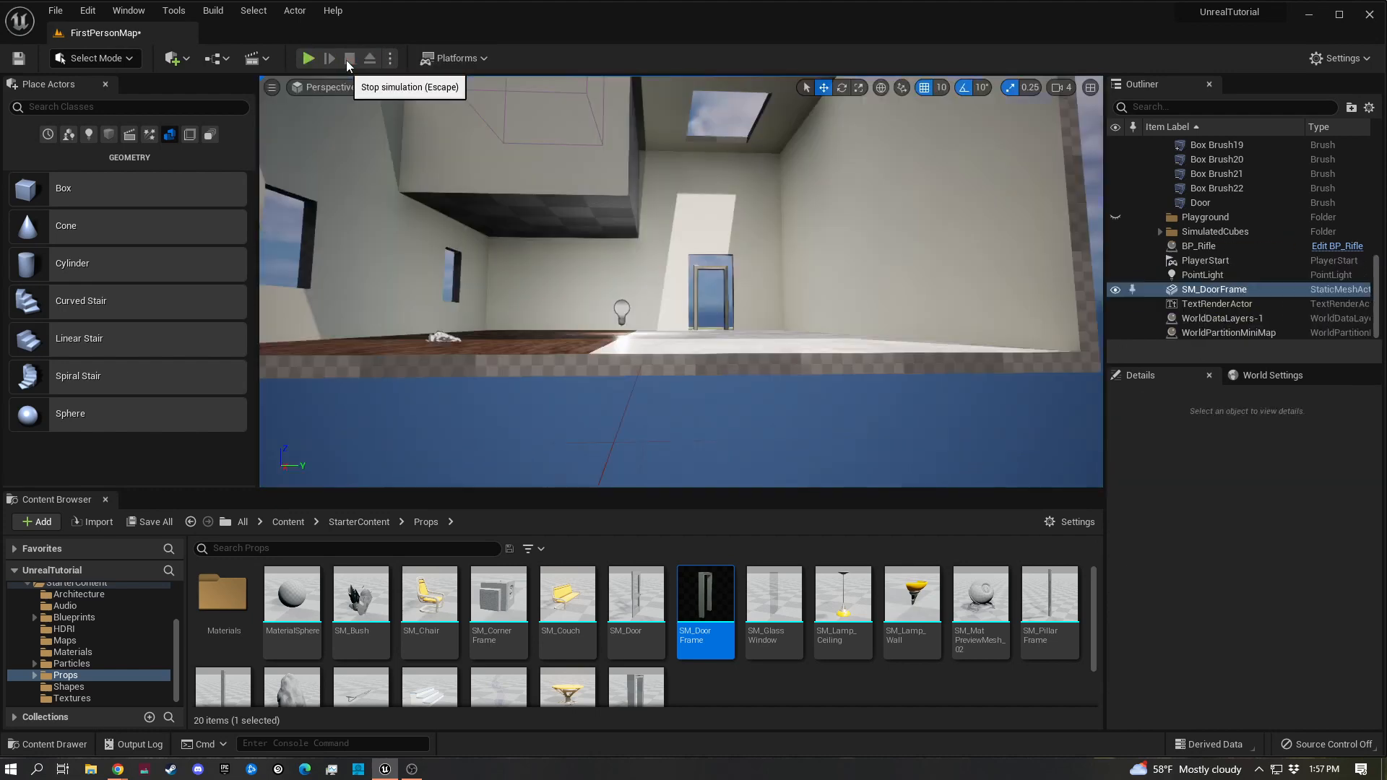
Move the PlayerStart actor into the room, onto the concrete floor near the open side
right_drag(667, 265, 614, 350)
key(w)
click(560, 346)
key(a)
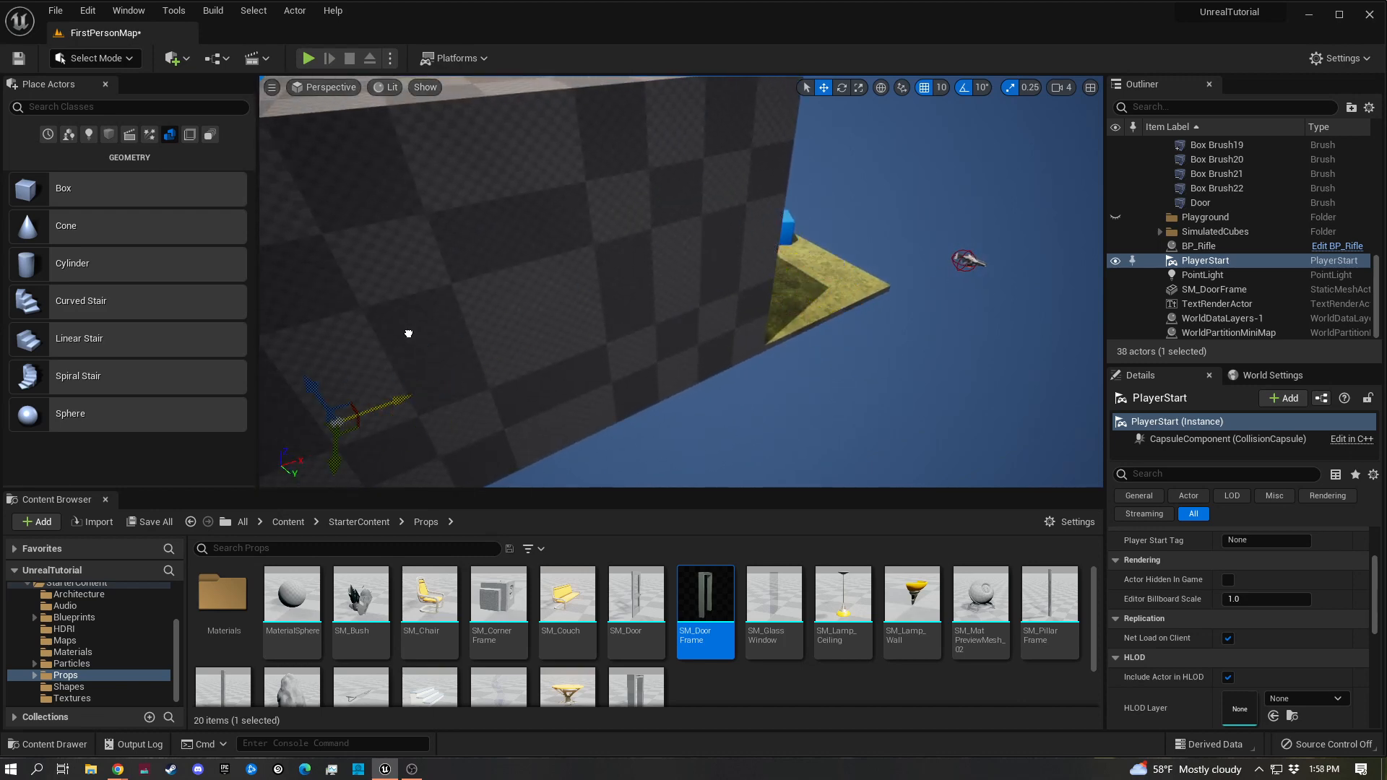
key(f)
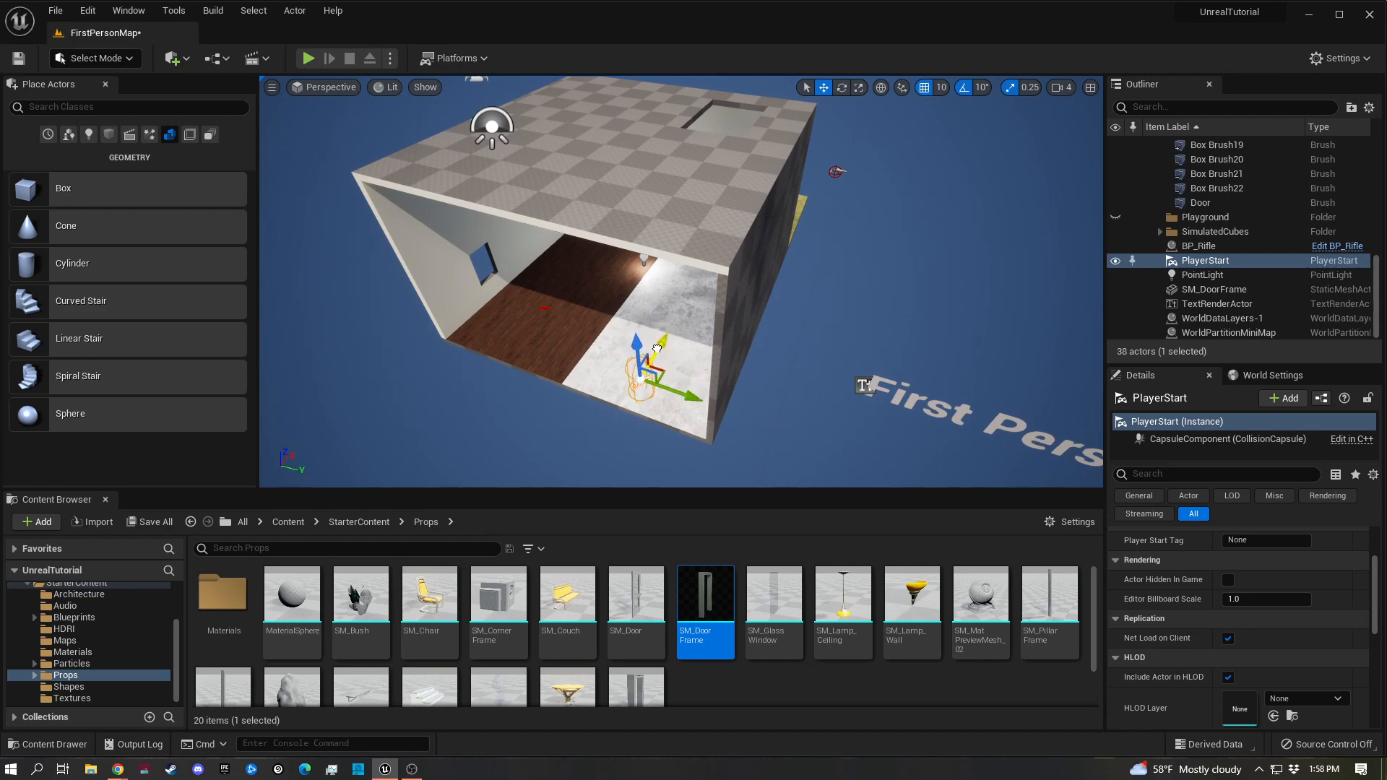
Move the BP_Rifle pickup over the mossy platform outside the doorway, near the blue cube
right_drag(868, 216, 805, 180)
key(w)
key(d)
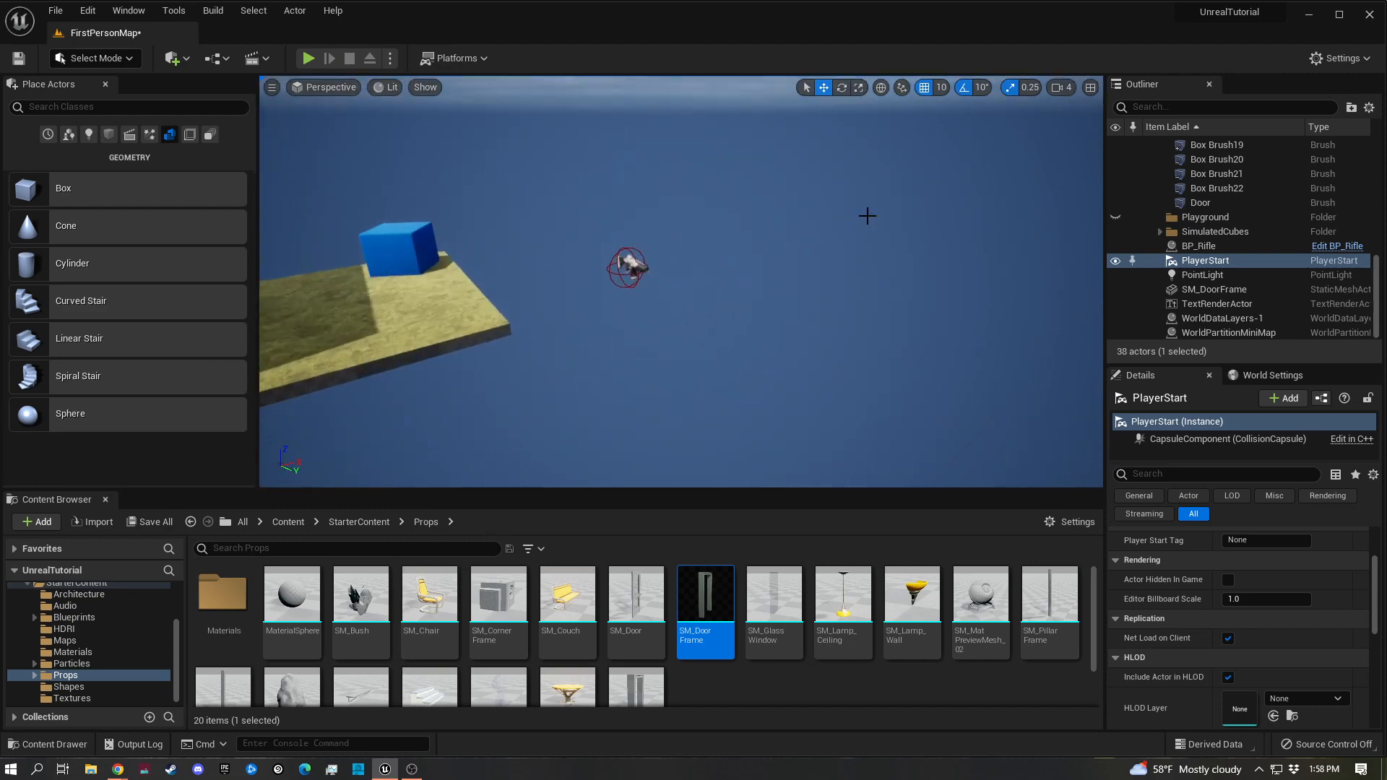
click(623, 264)
right_drag(636, 269, 584, 269)
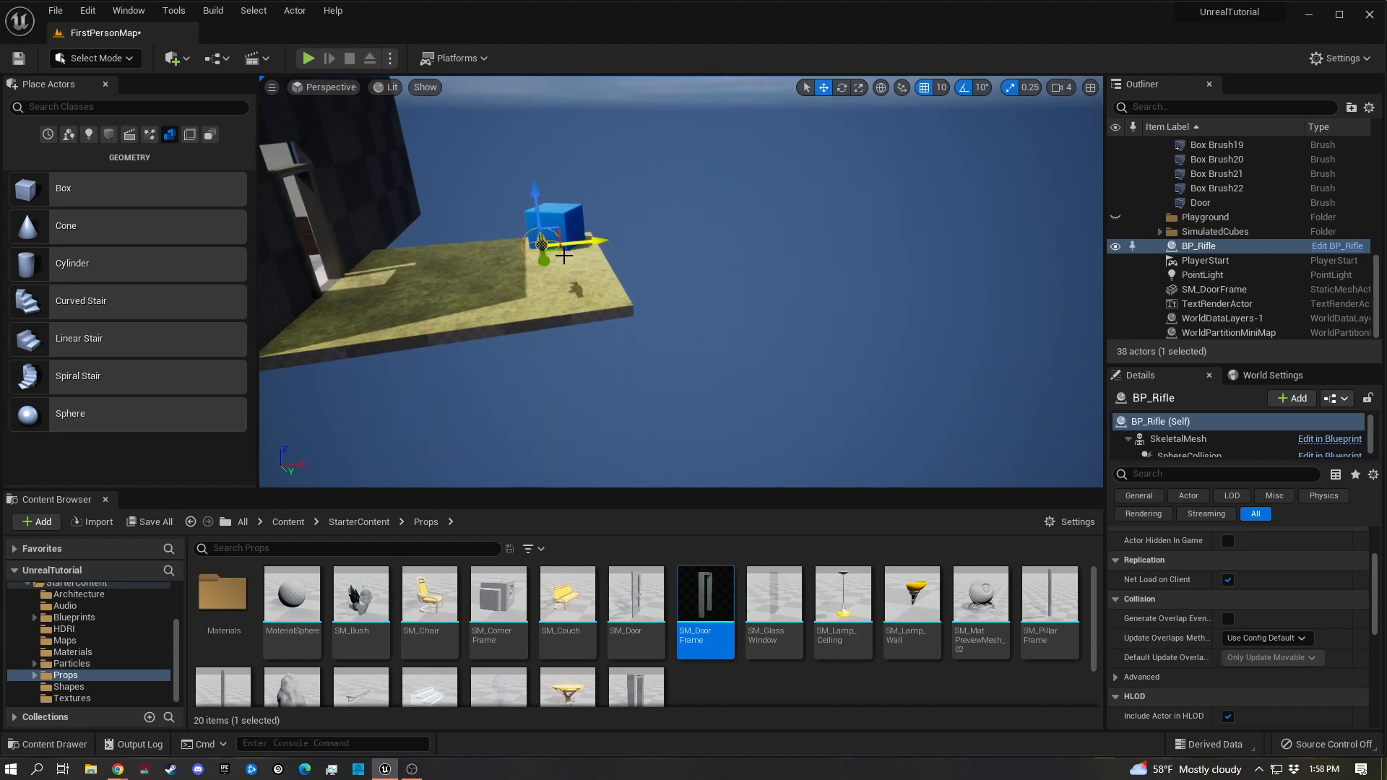
Play-test the level by walking across the room to the door frame and looking at the rifle outside, and stop the simulation
key(a)
right_drag(545, 255, 636, 214)
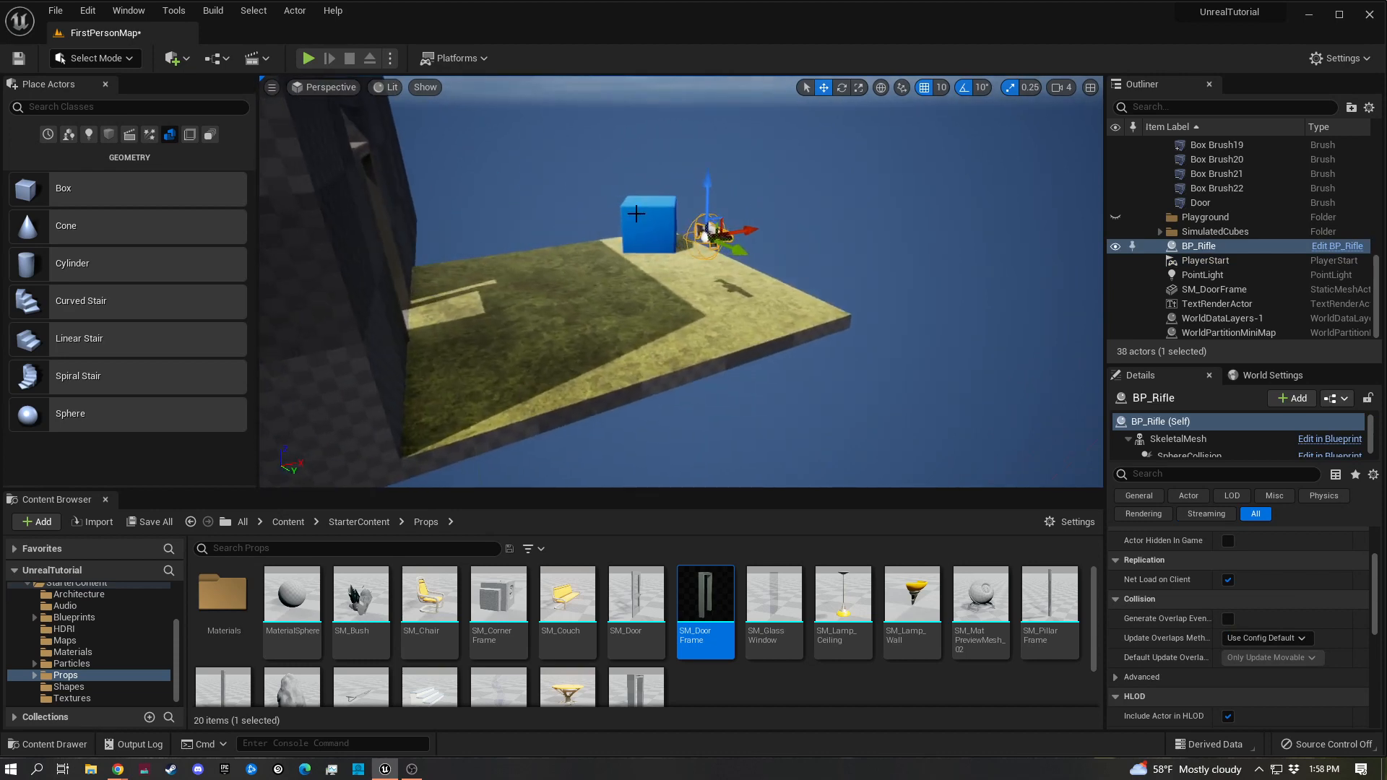
key(s)
right_drag(533, 249, 723, 256)
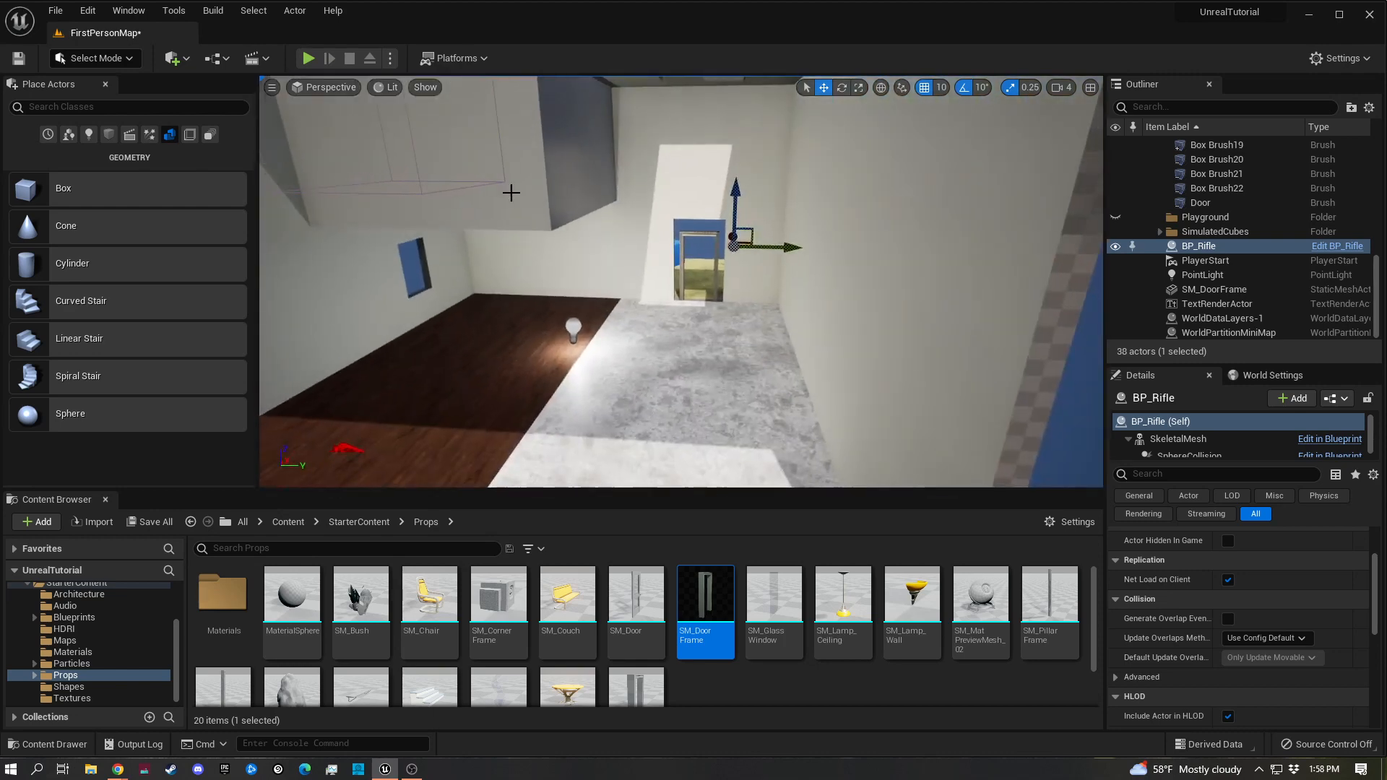
click(313, 54)
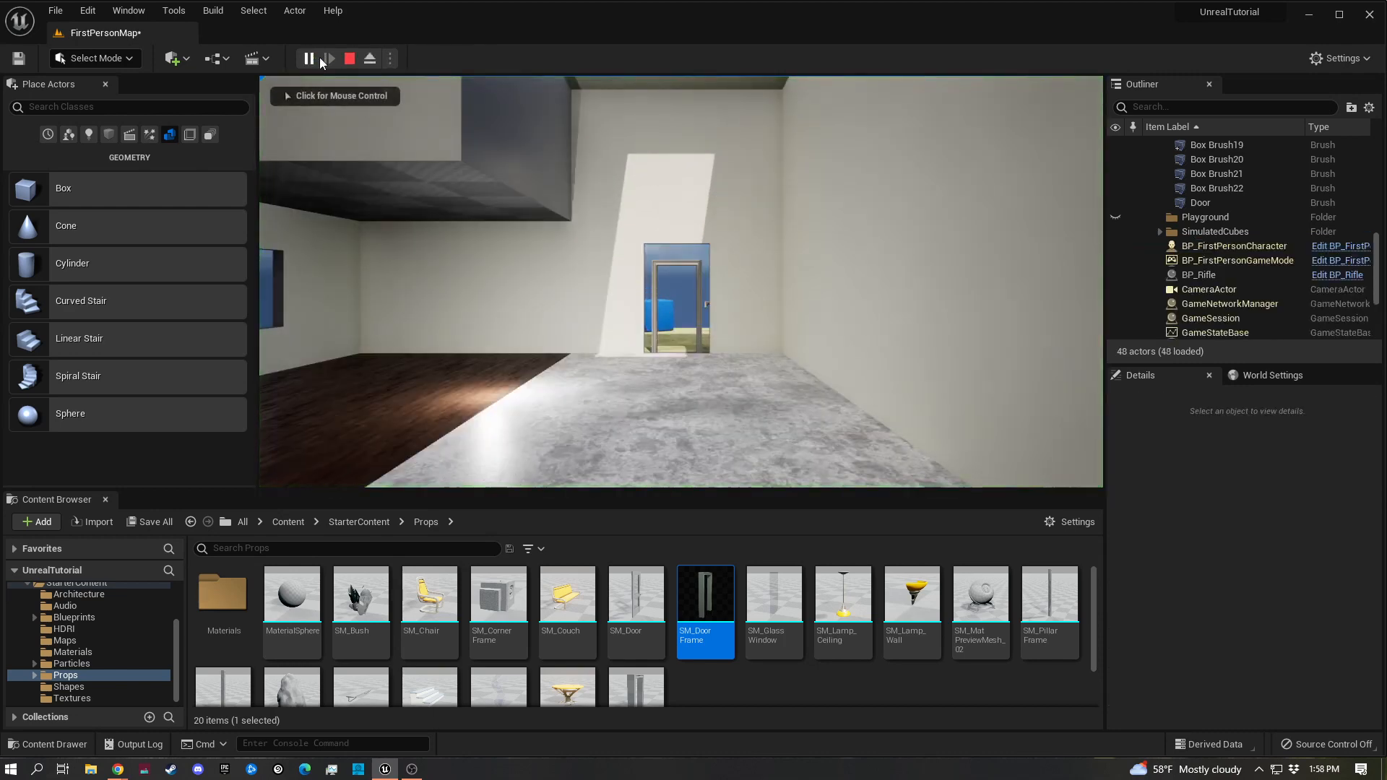
click(549, 239)
key(w)
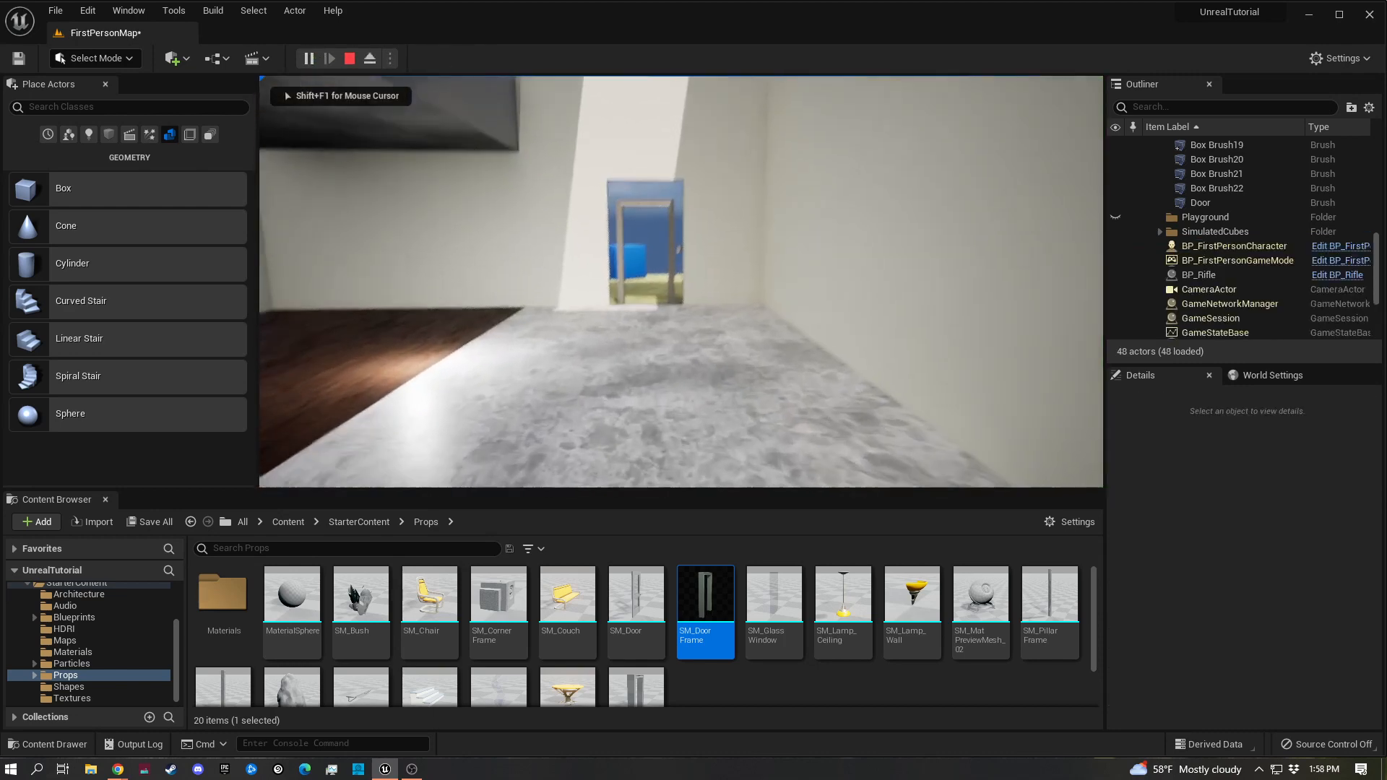
key(w)
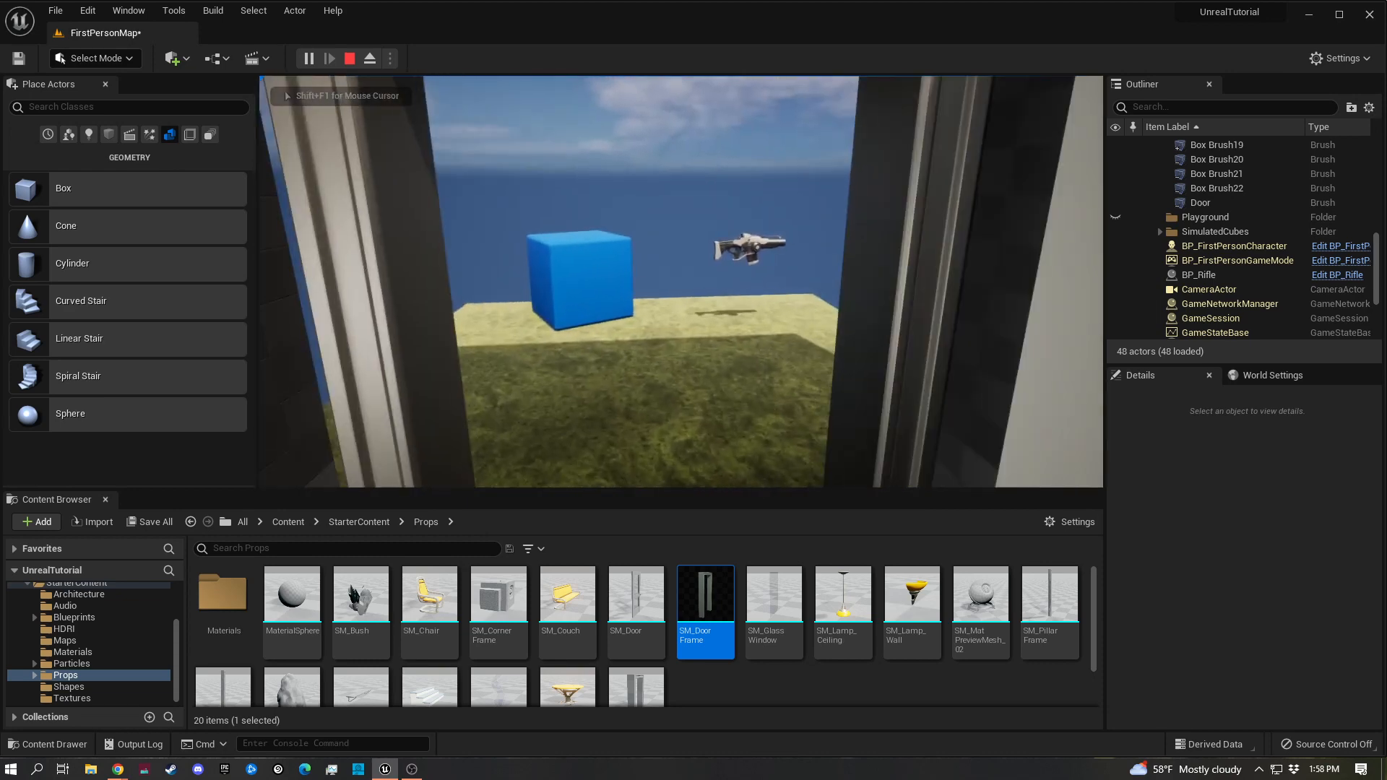
key(s)
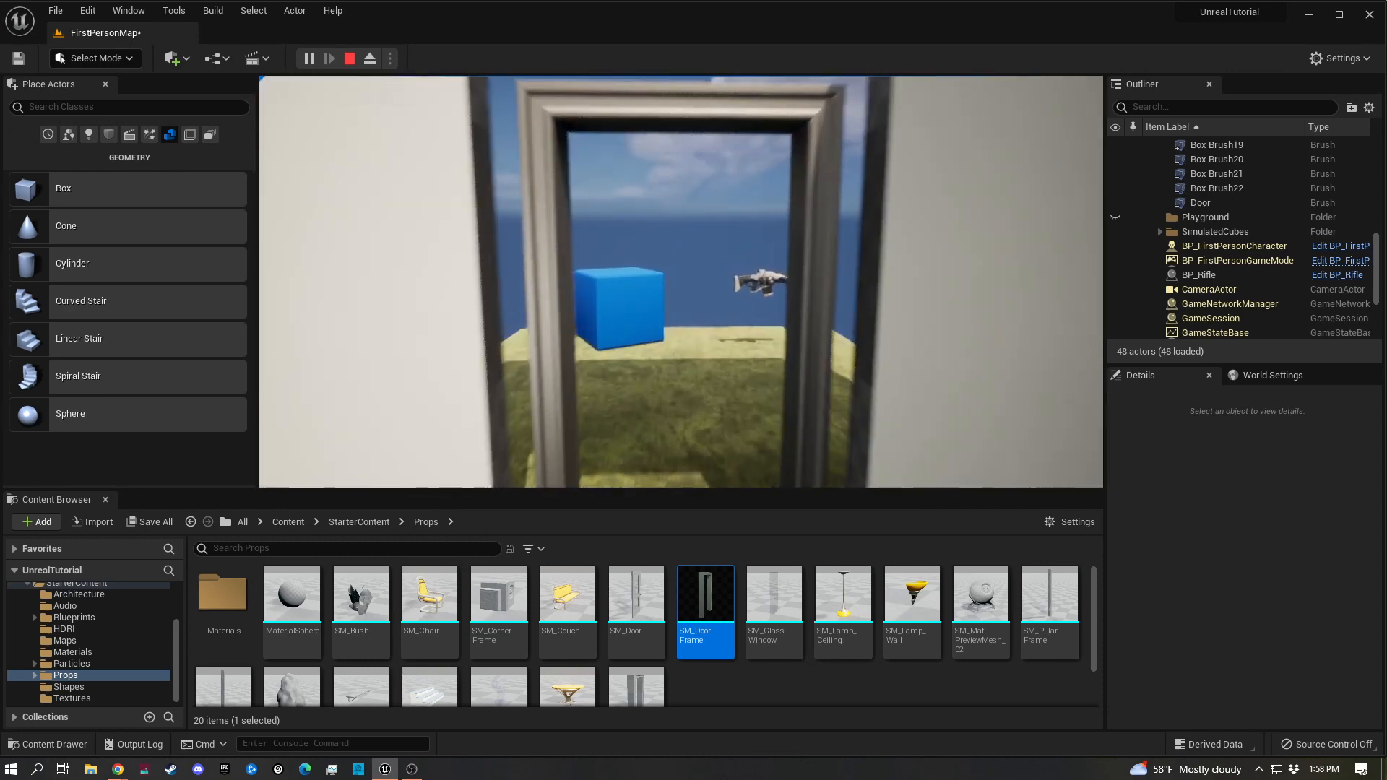
key(w)
key(Escape)
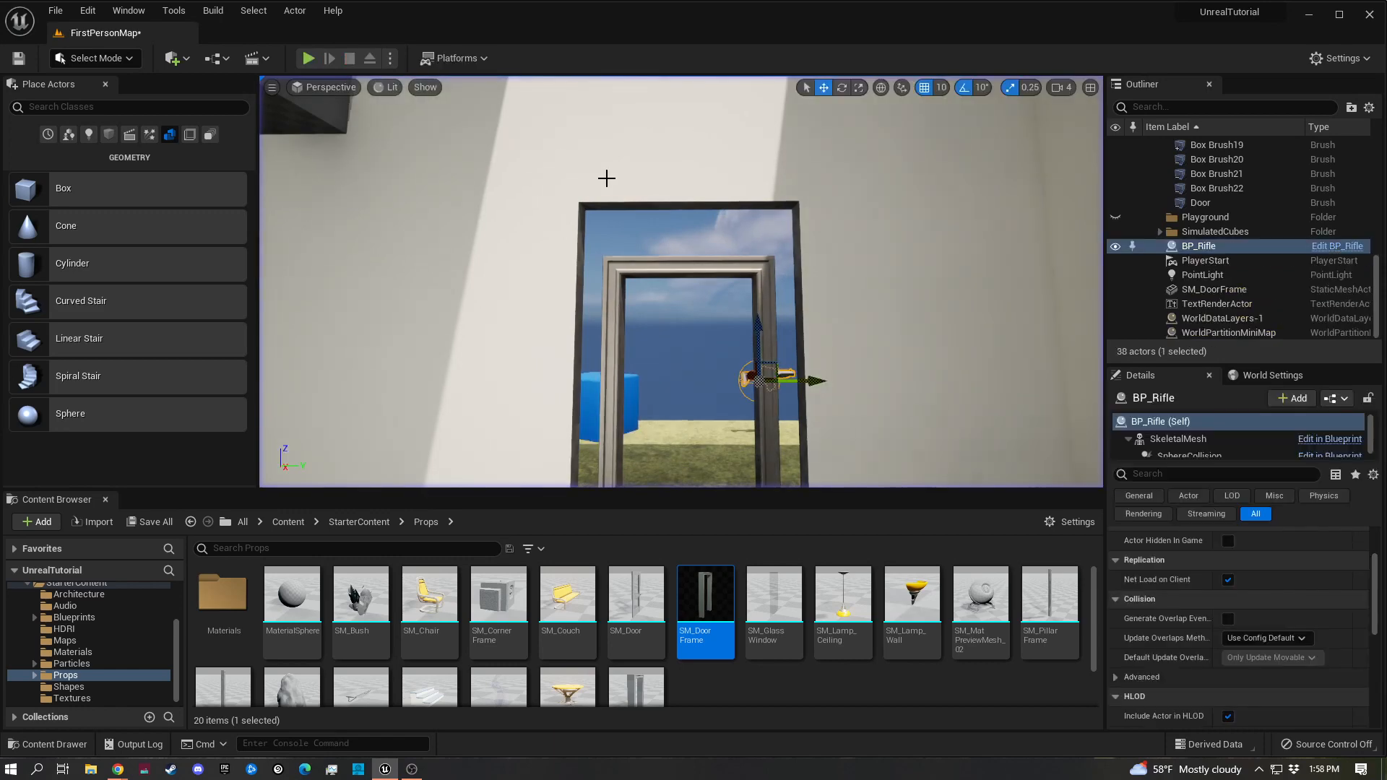
Widen the door frame to a Y scale of 1.5 and heighten it to a Z scale of 1.25 to cover the doorway opening
click(691, 266)
key(s)
right_drag(691, 266, 691, 322)
key(w)
key(w)
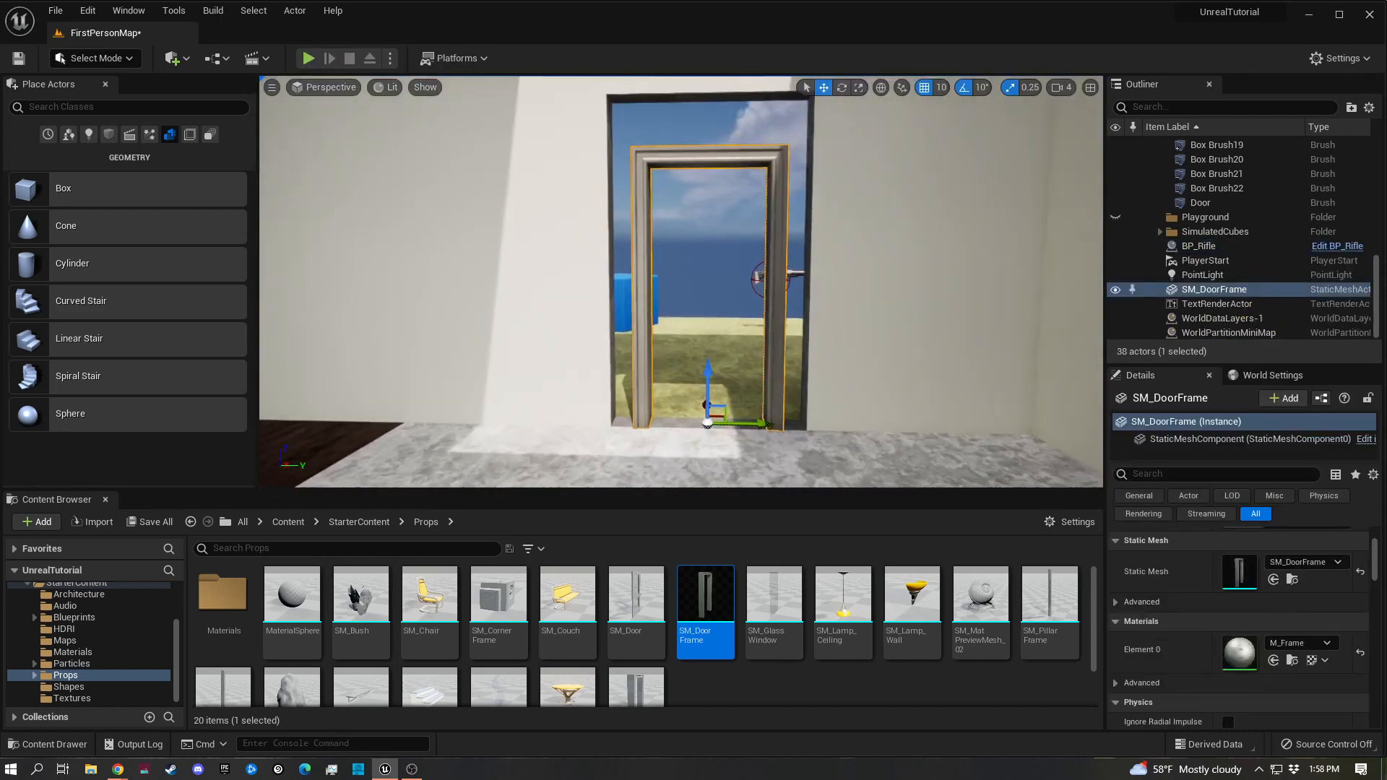
key(r)
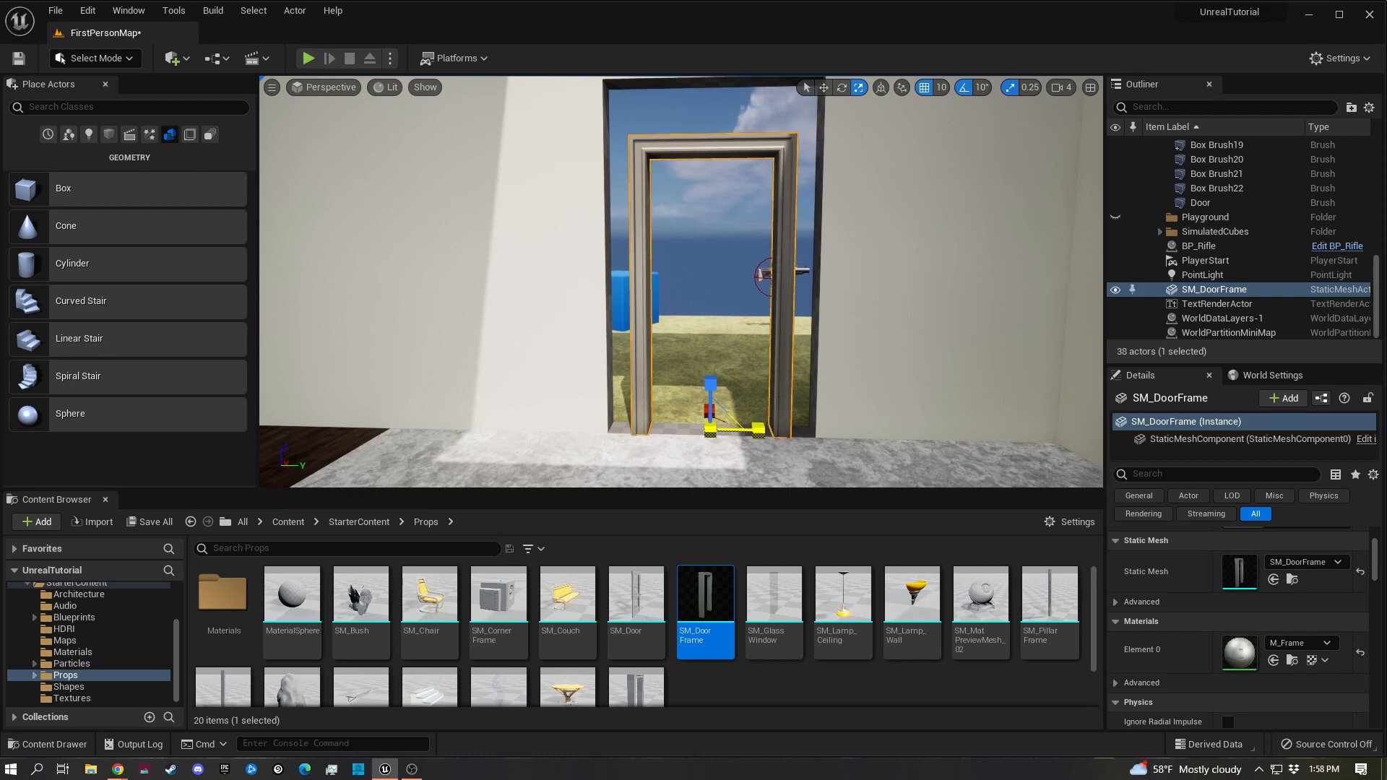
drag(757, 430, 794, 431)
drag(710, 383, 710, 354)
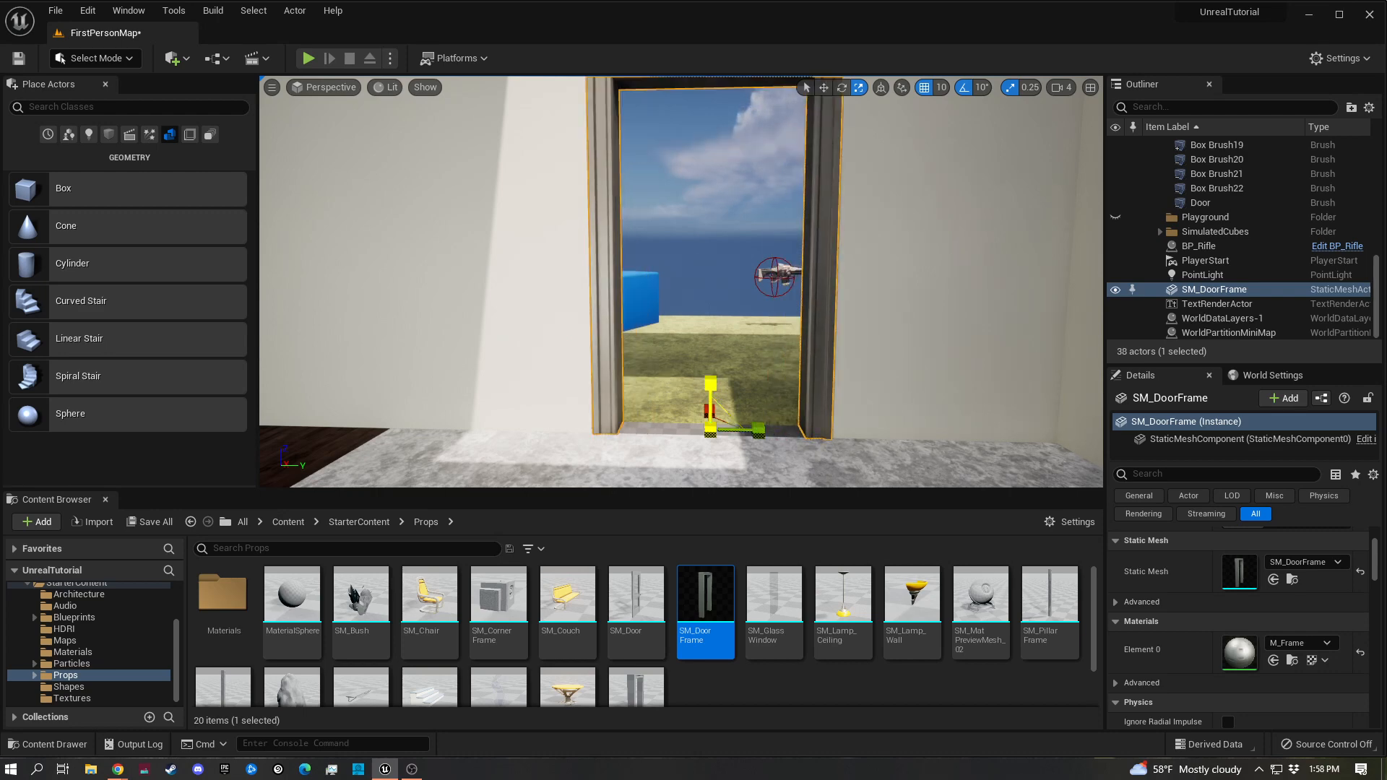
right_drag(710, 383, 702, 337)
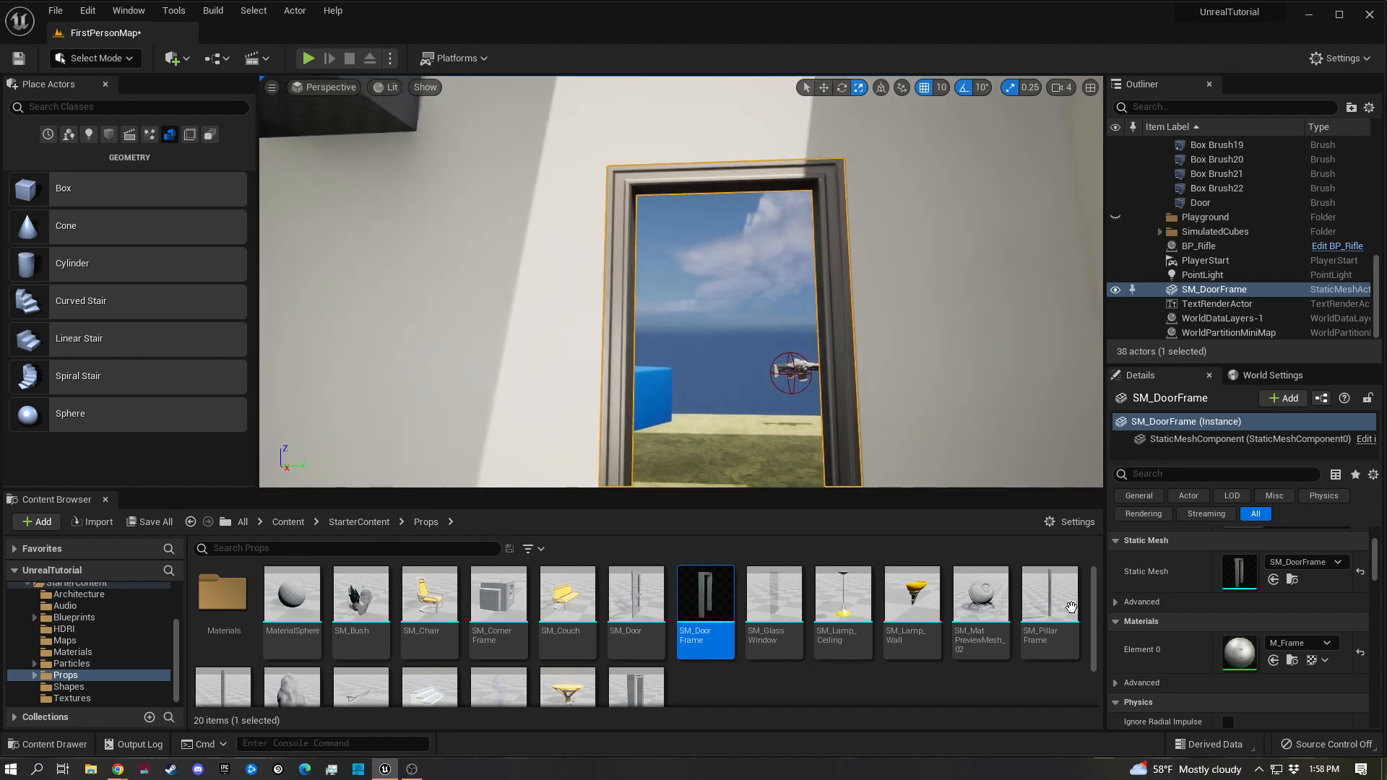
Set the door frame's scale to 1.4 in both Y and Z
scroll(1193, 601, up, 4)
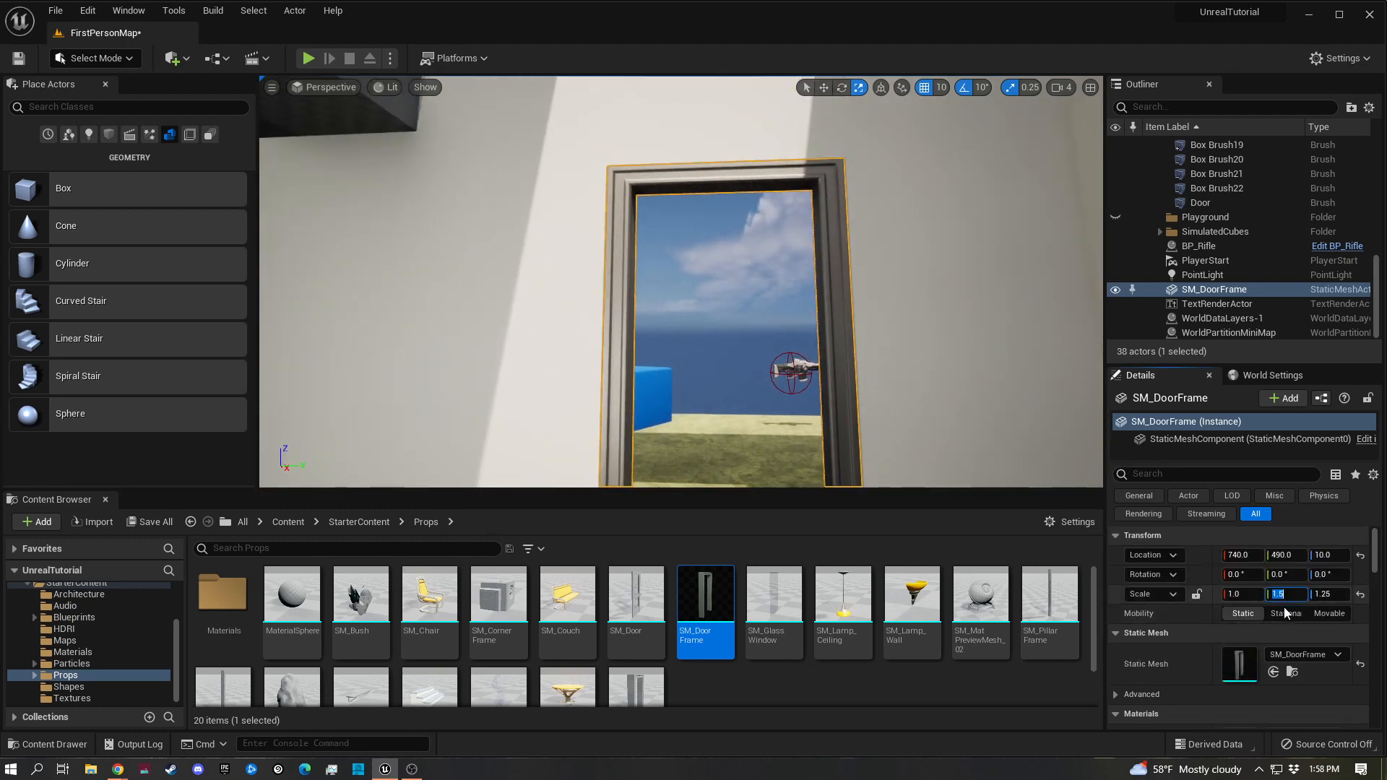
scroll(713, 404, down, 5)
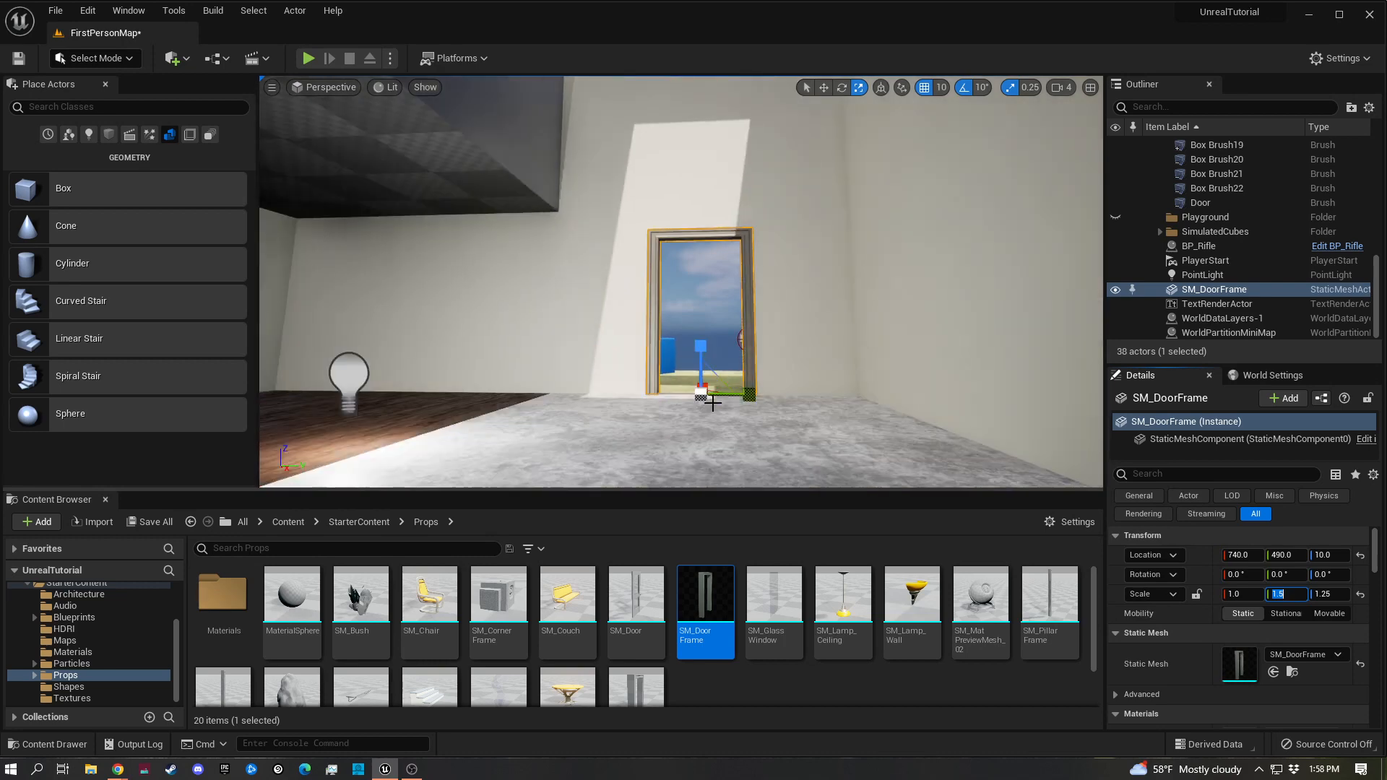
scroll(713, 404, up, 3)
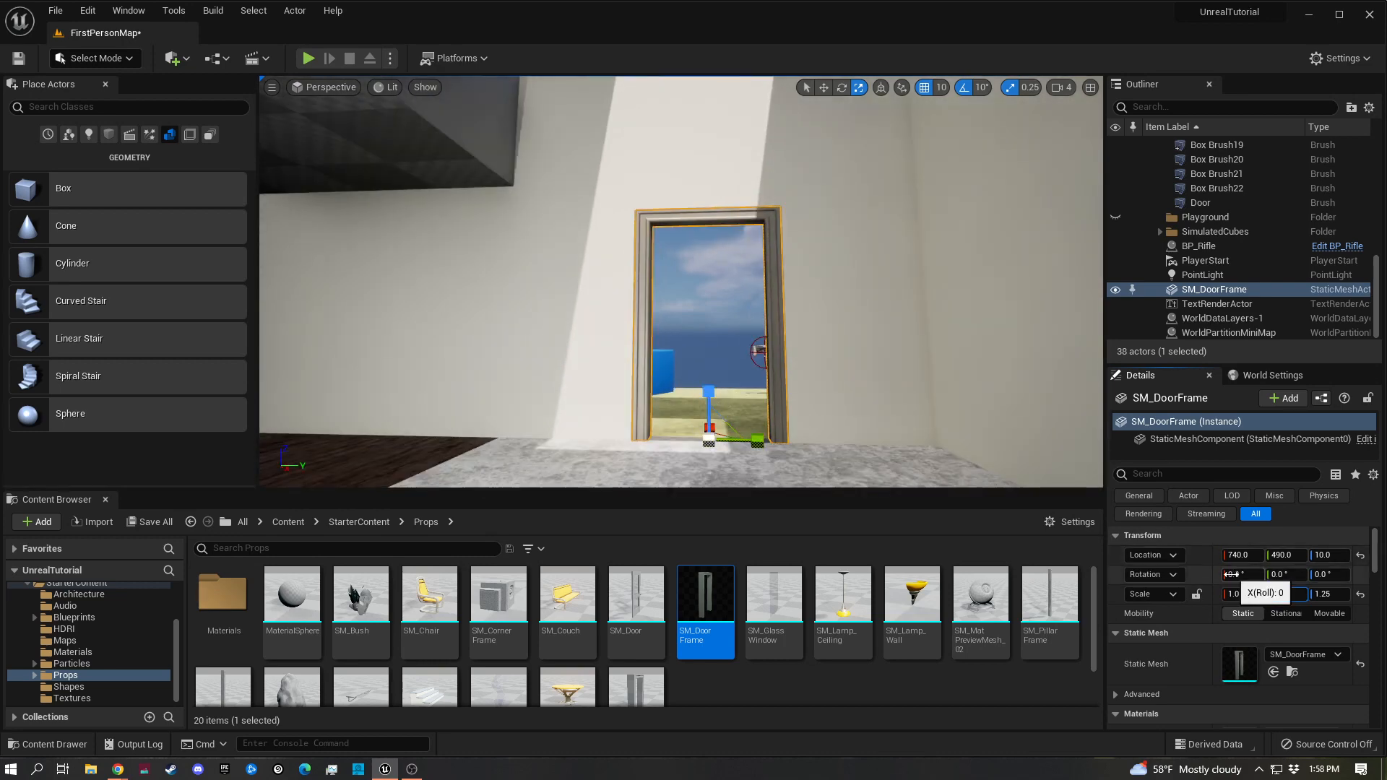
key(Tab)
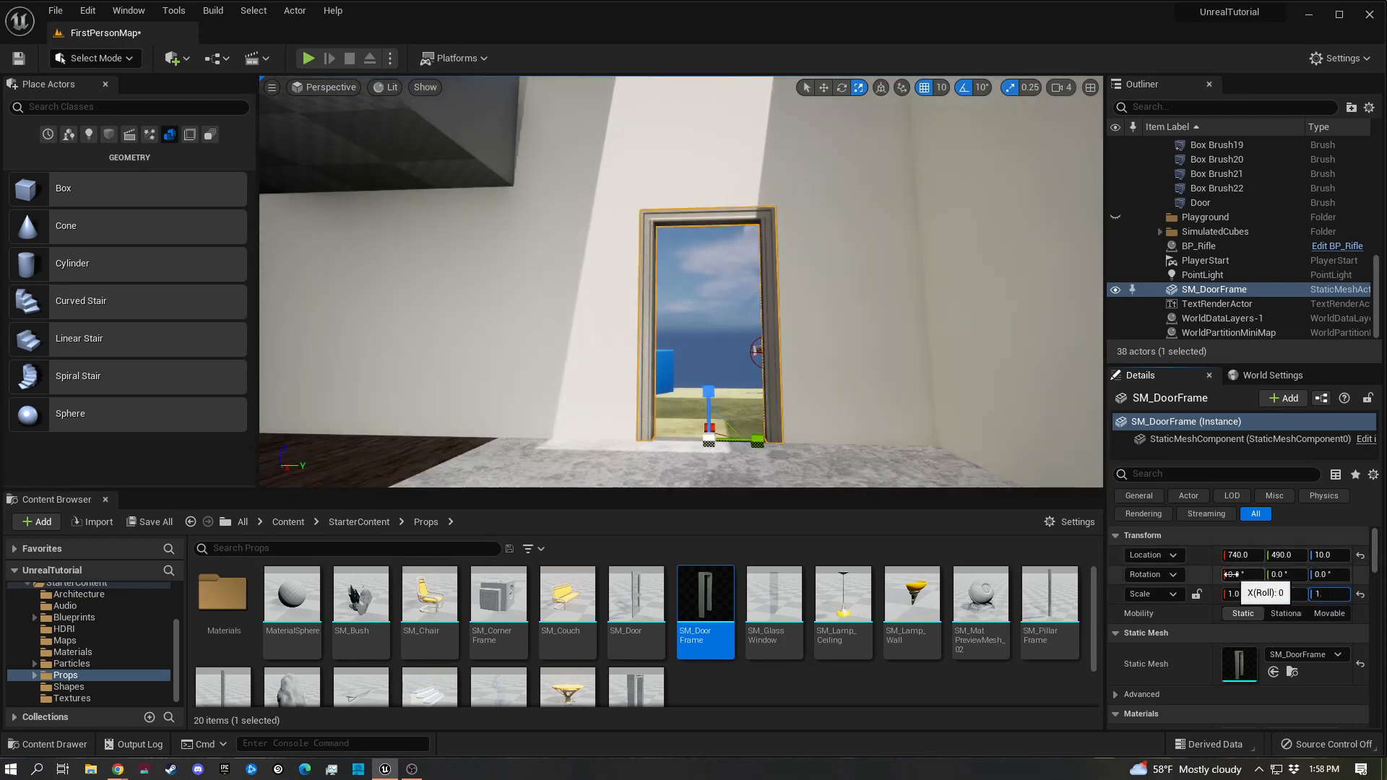
key(Tab)
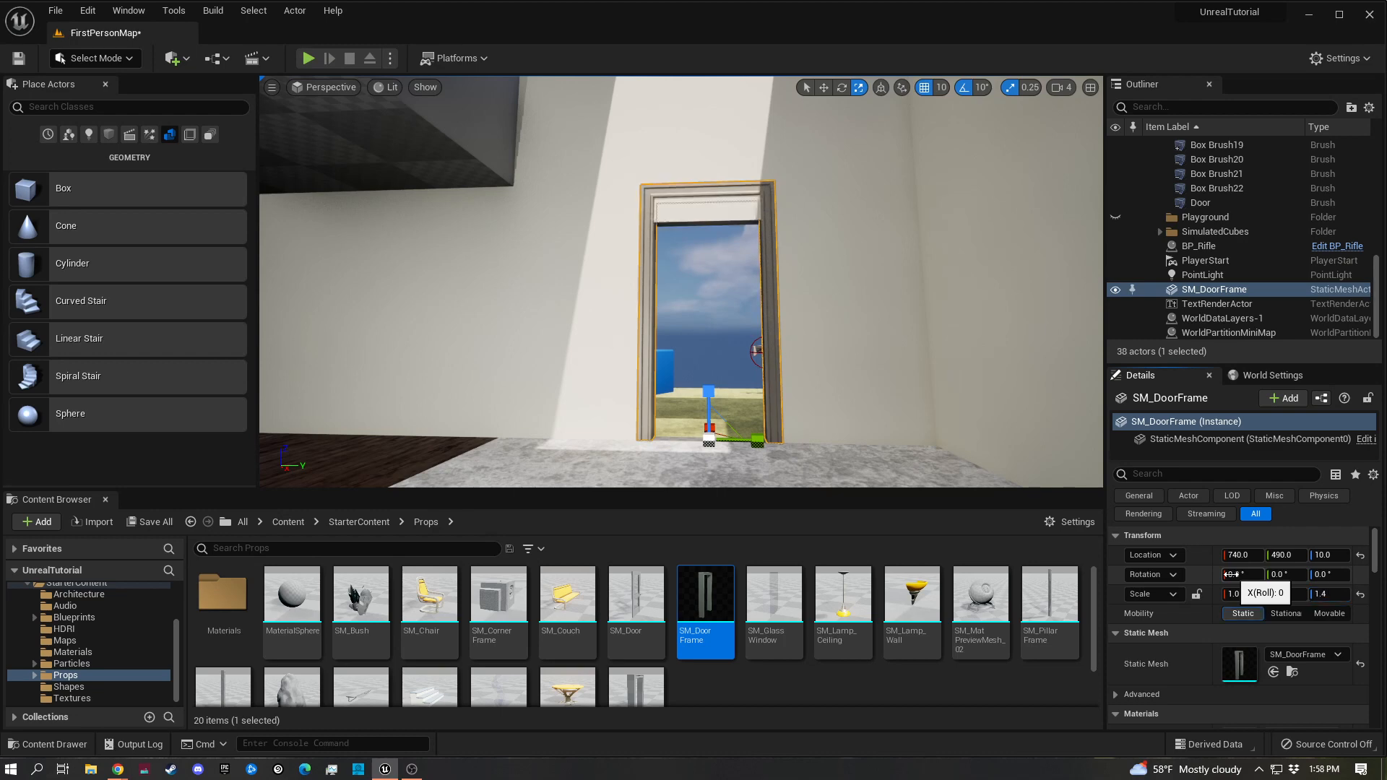
key(Delete)
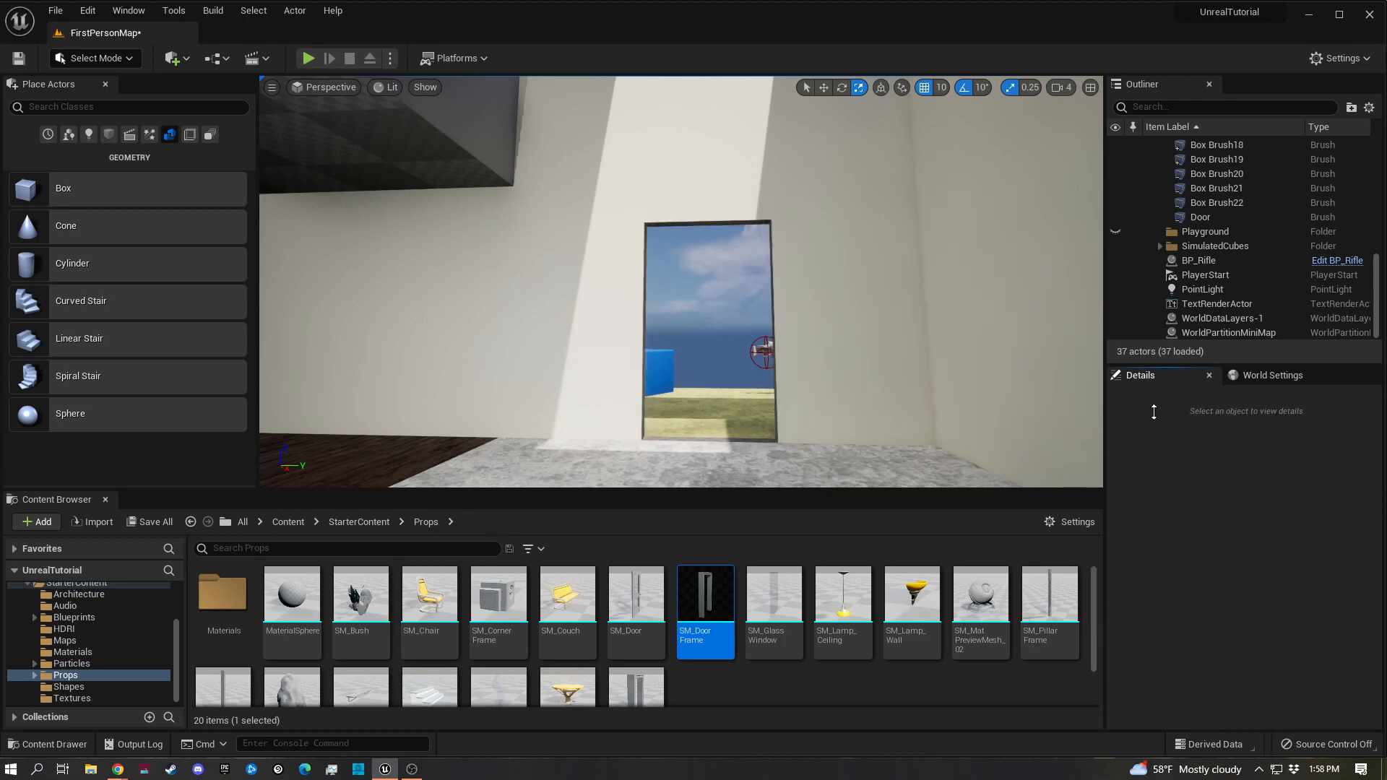
key(ctrl+z)
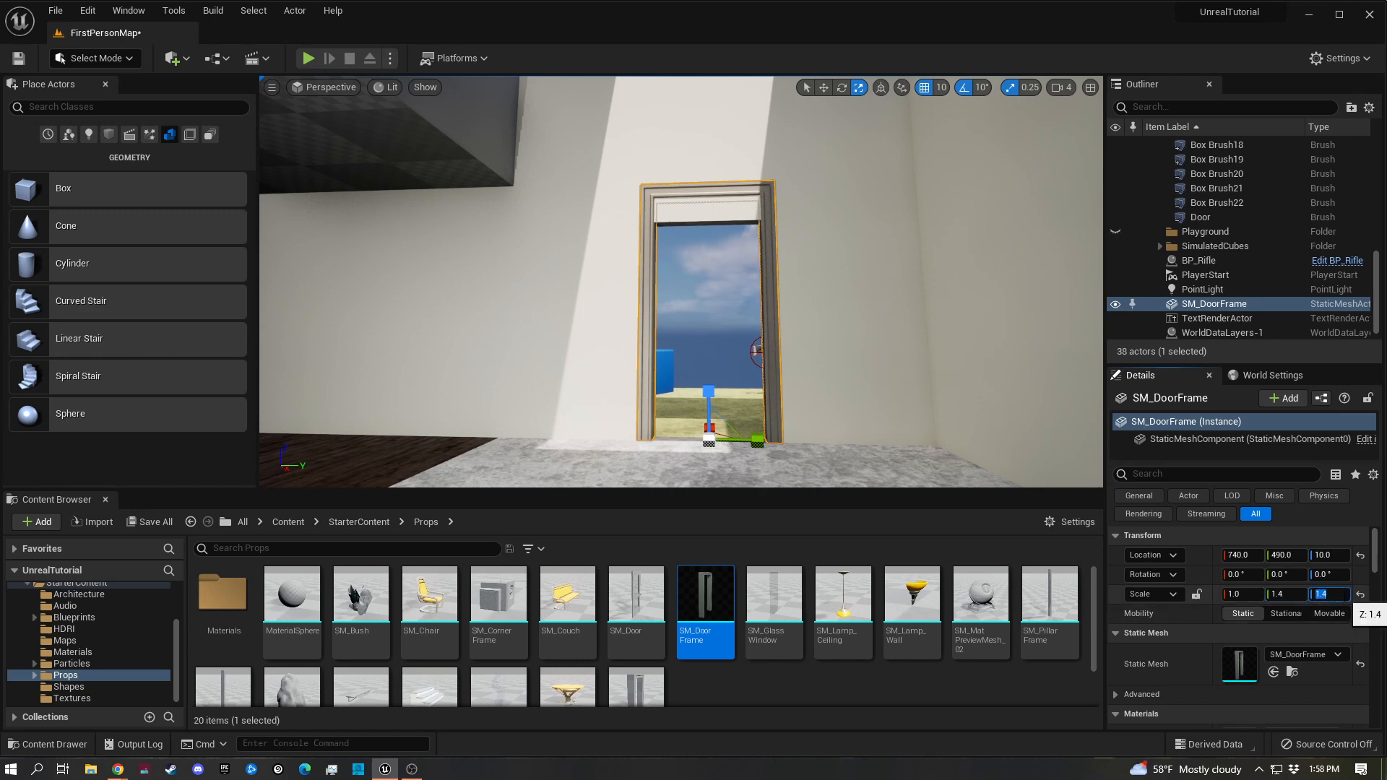
Set the door frame's scale to 1.24 in Z and 1.4 in Y
text(1.24)
key(Tab)
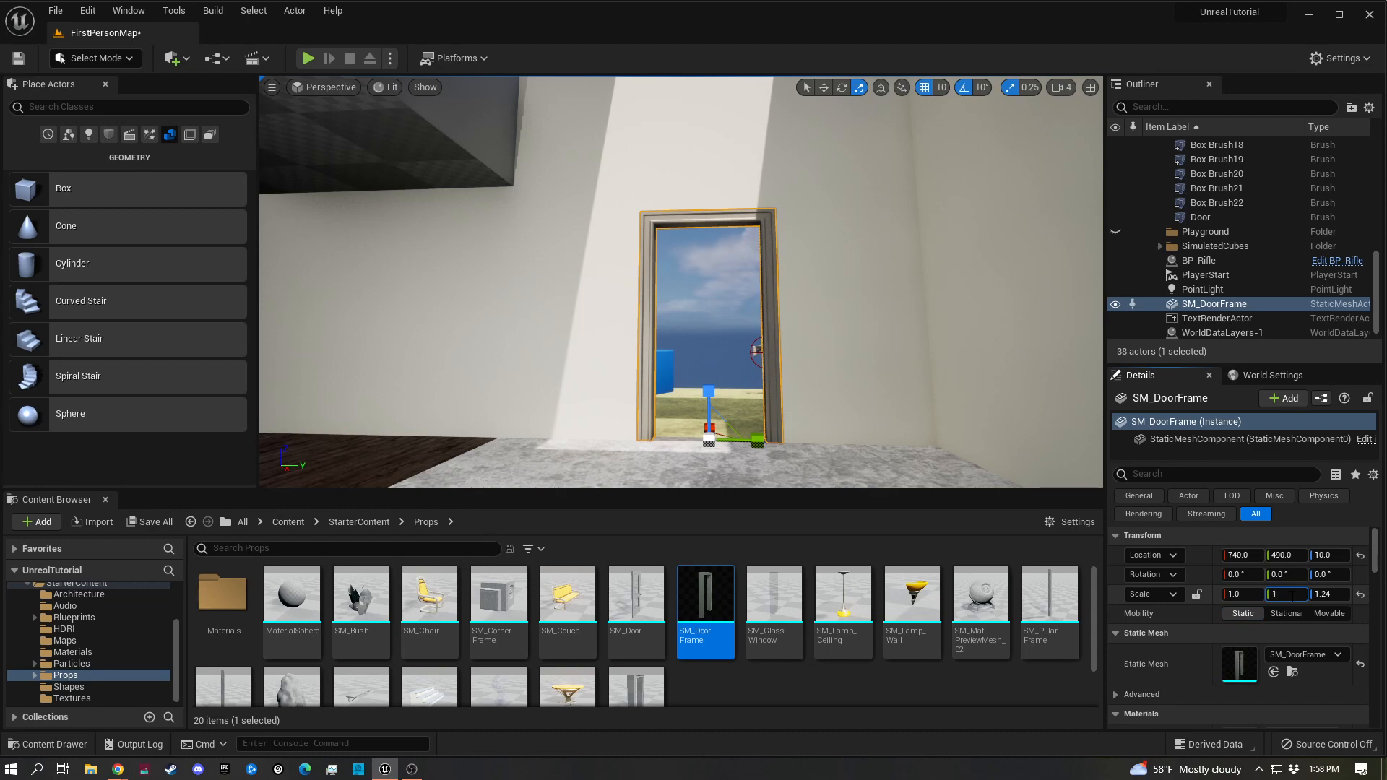
text(1.24)
key(Tab)
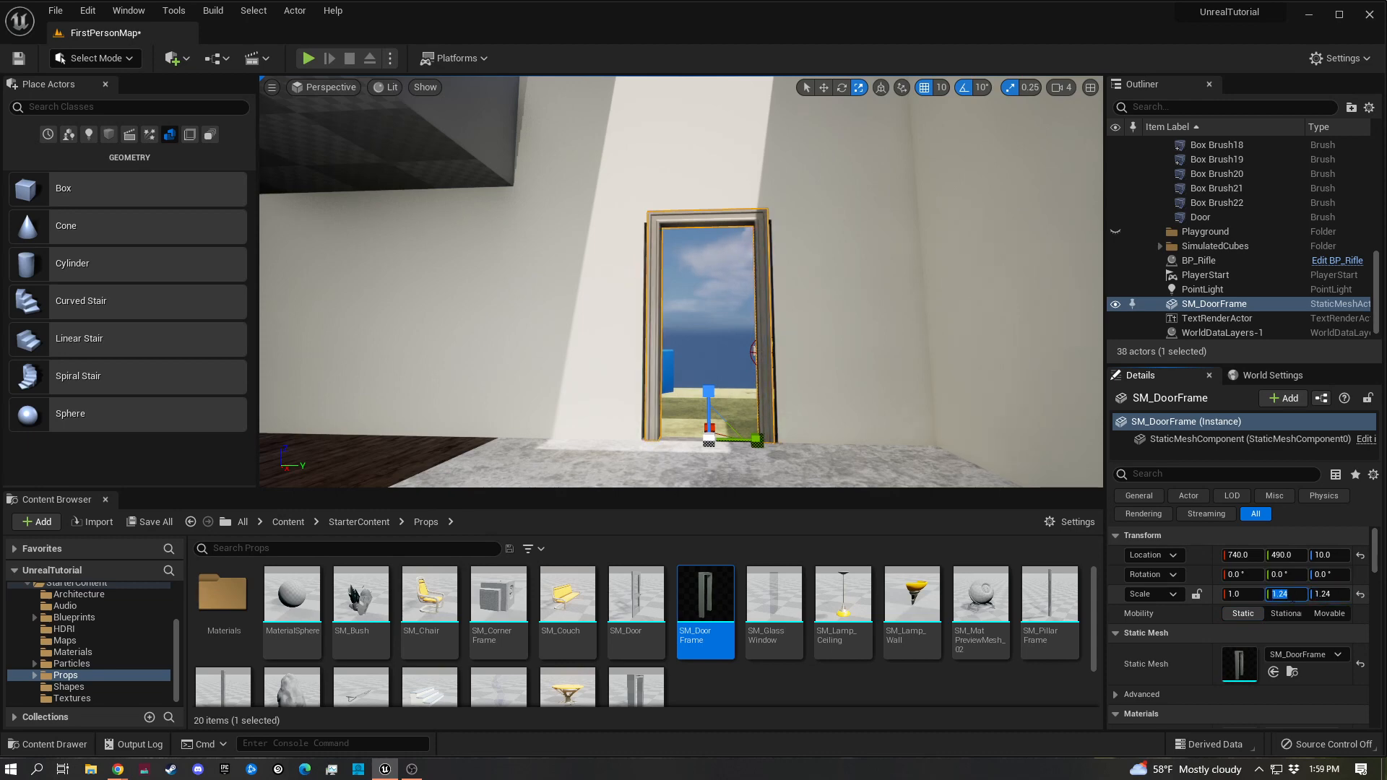
text(1.4)
key(Tab)
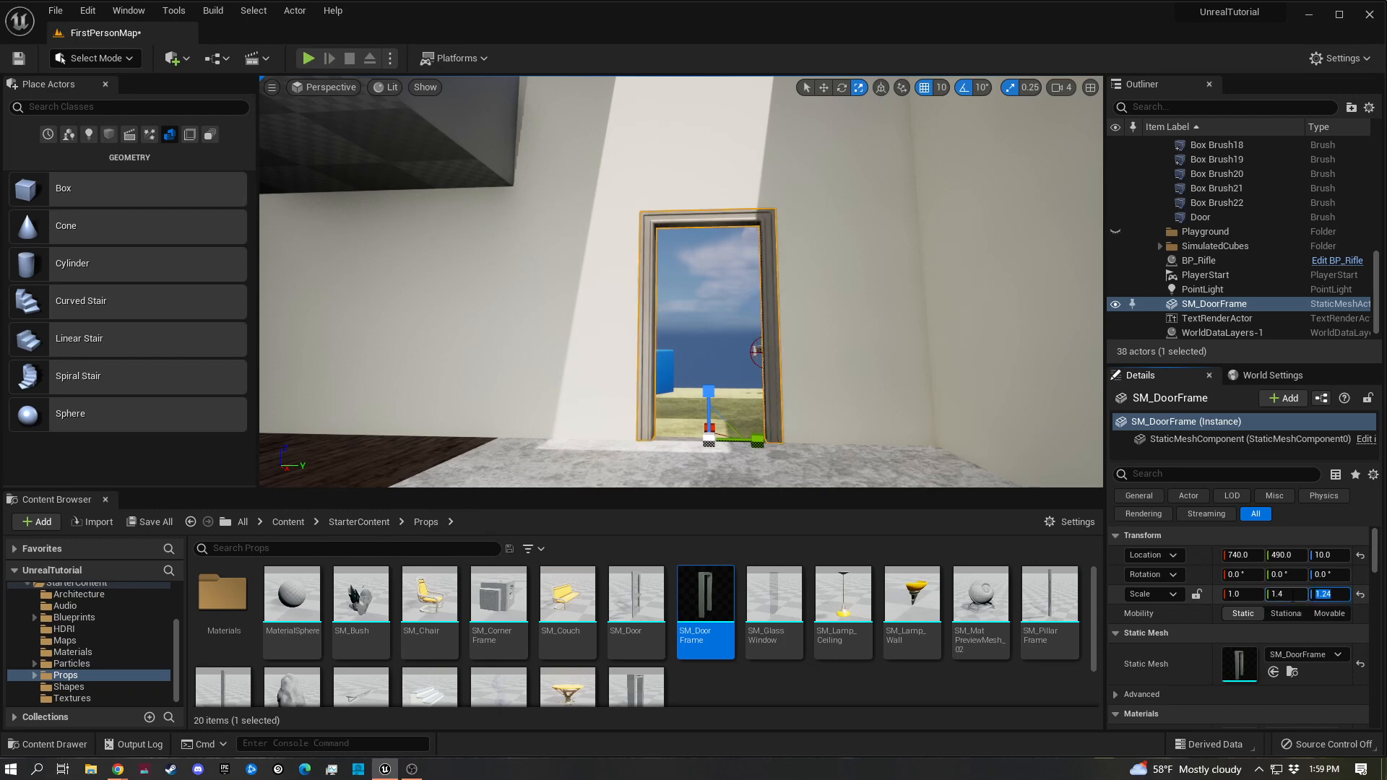
Play-test walking through the doorway, pick up the rifle, return into the room and stop the simulation
key(alt+p)
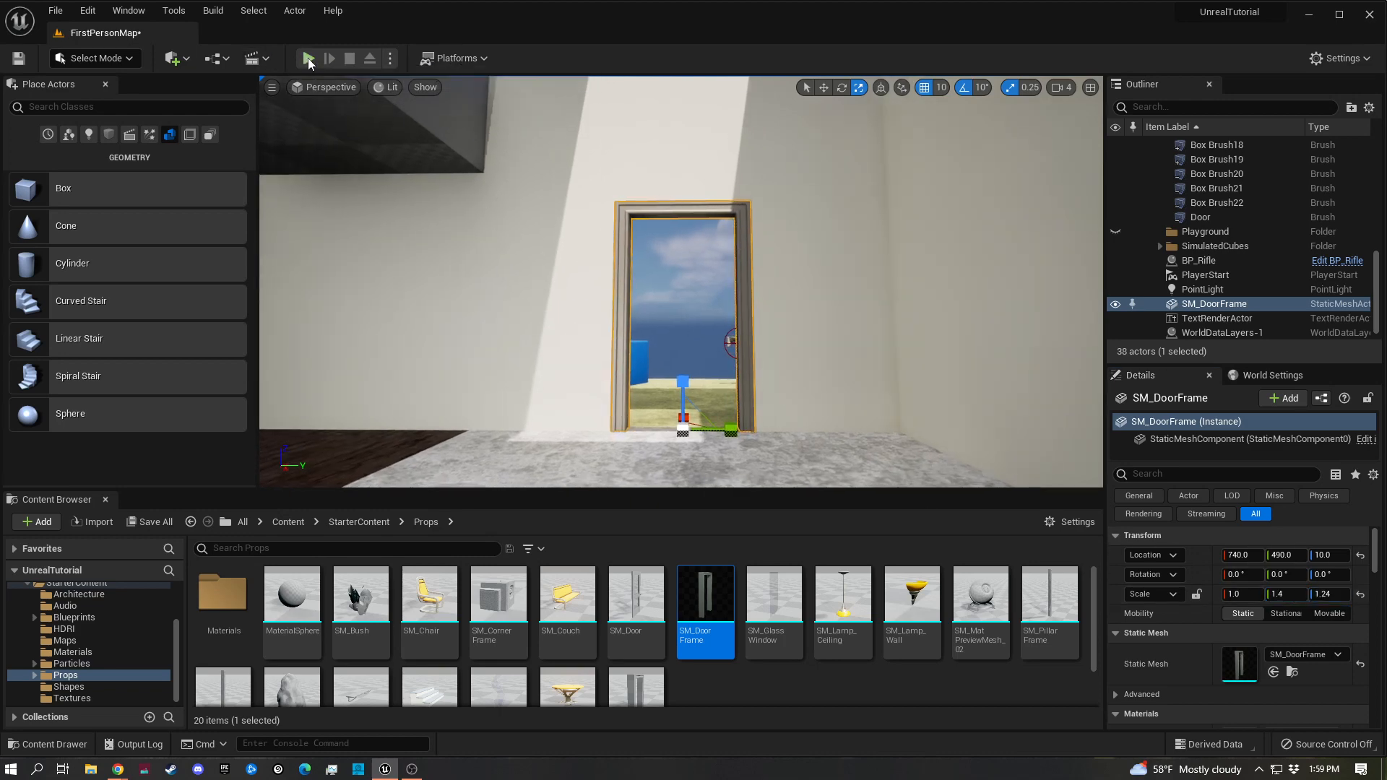
click(691, 249)
key(w)
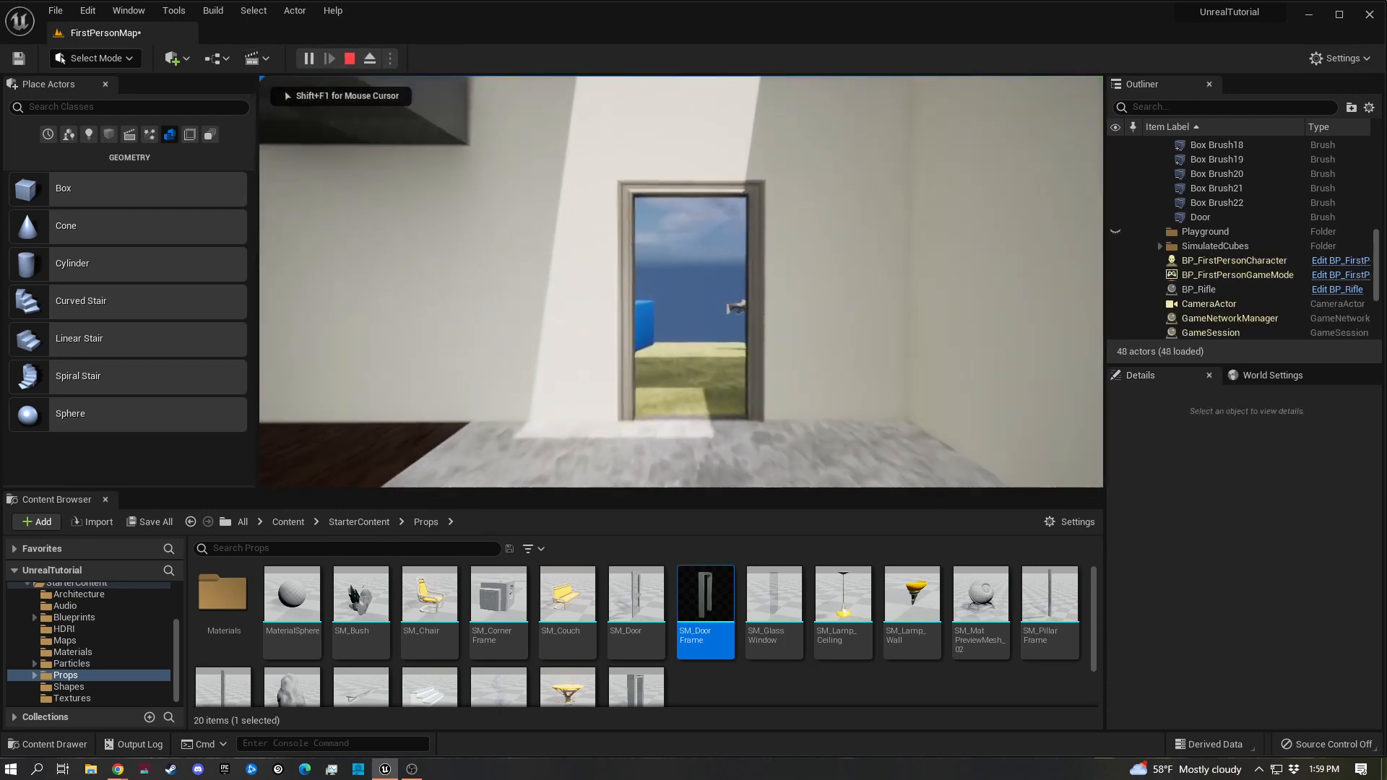
key(w)
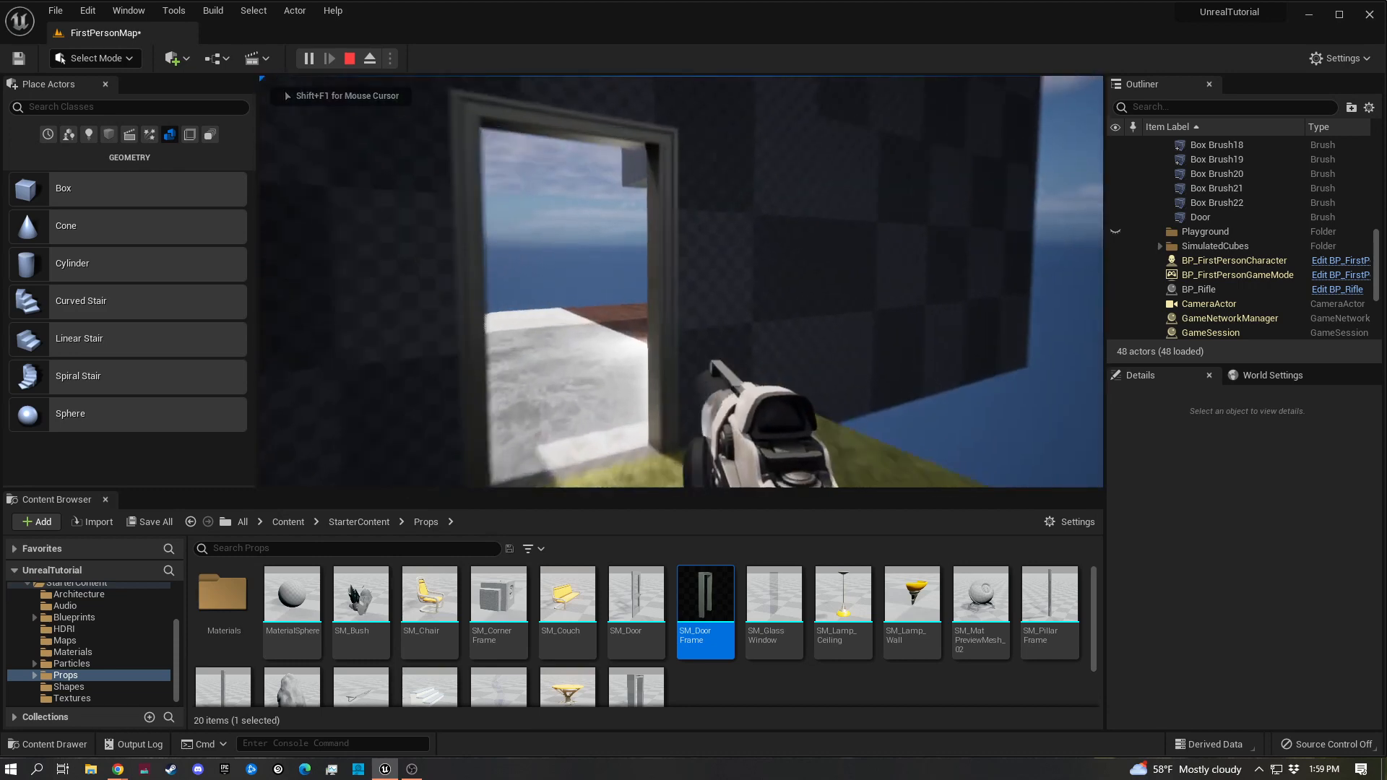
key(w)
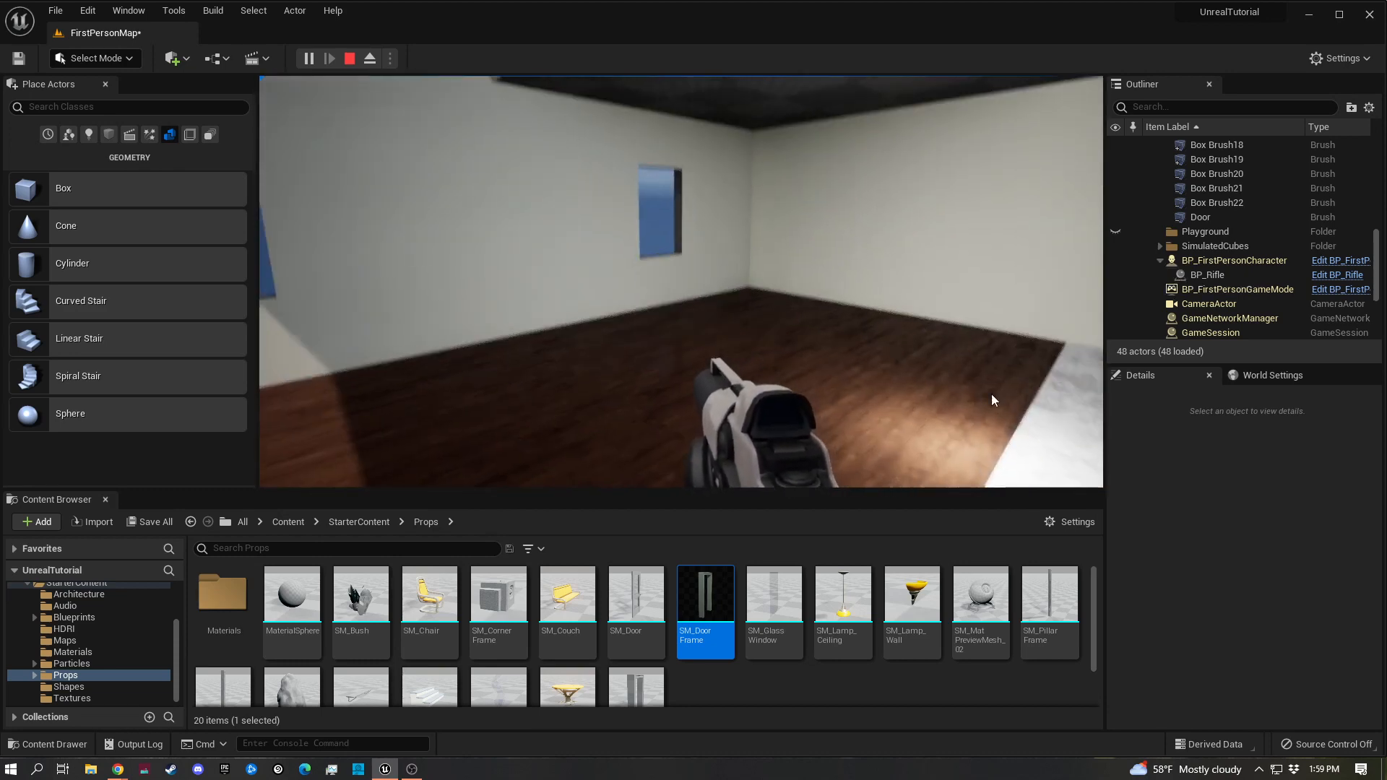
key(Escape)
Place SM_WindowFrame, turned 90° about Z, in the first window opening at X 0 and duplicate it into the second opening at X 500
right_drag(990, 391, 876, 391)
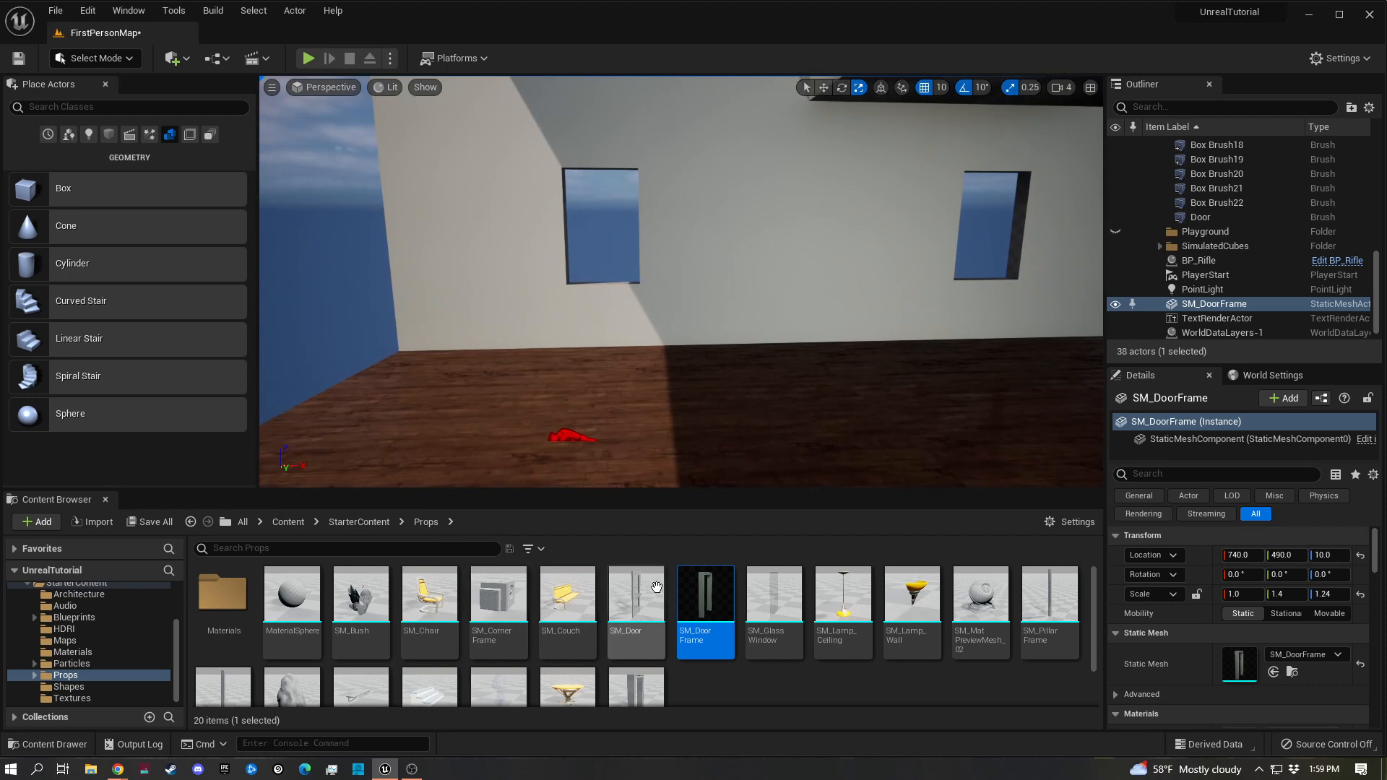
scroll(656, 586, down, 1)
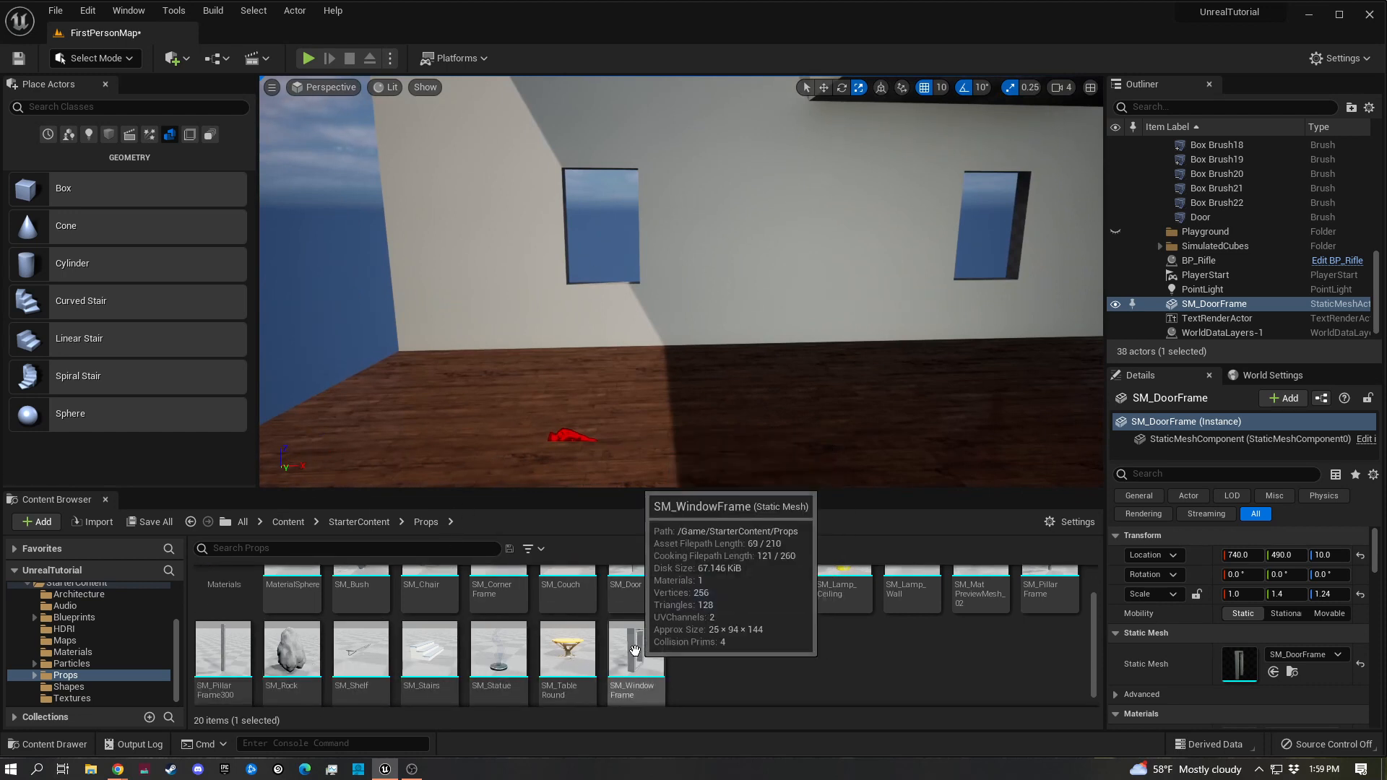
drag(634, 650, 494, 232)
key(e)
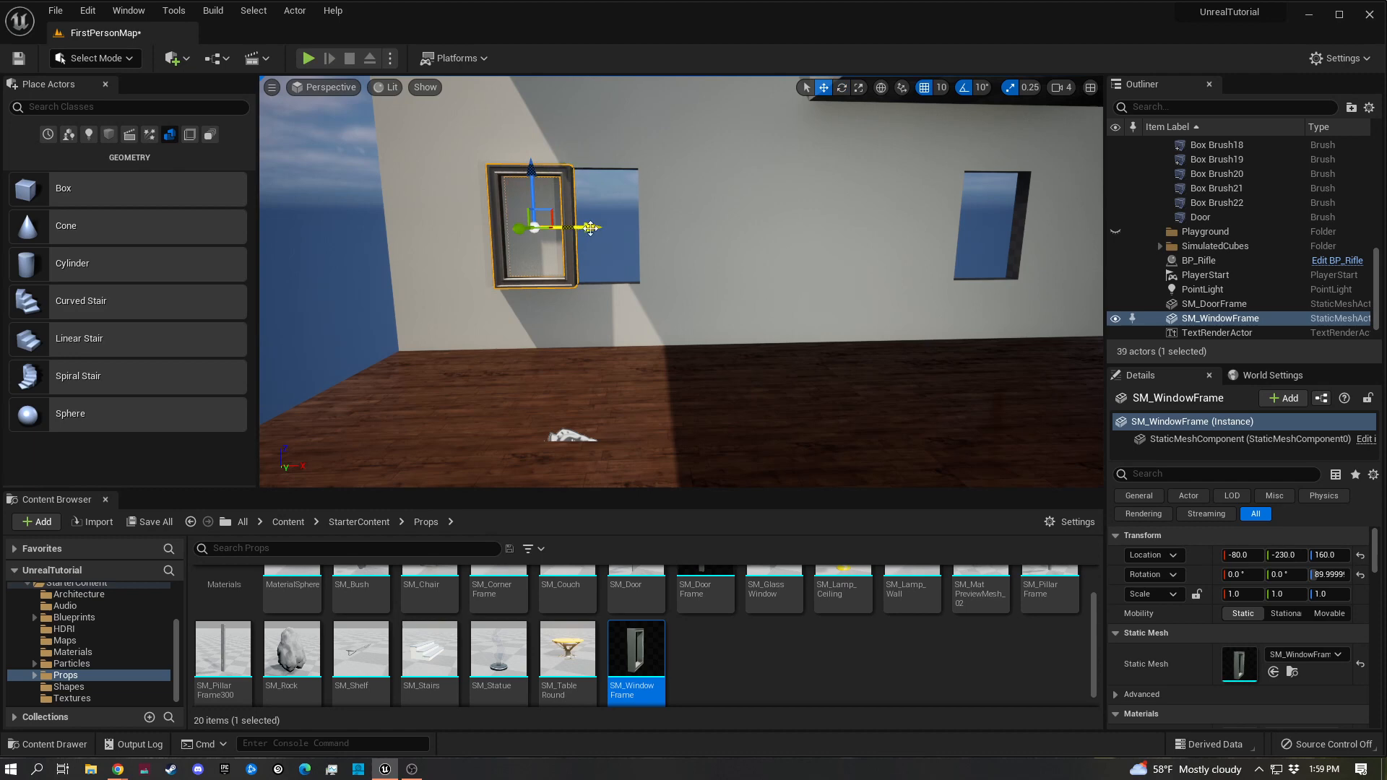
drag(590, 229, 1038, 233)
Select both window frames together and shift them through the wall to Y -240
right_drag(699, 264, 563, 271)
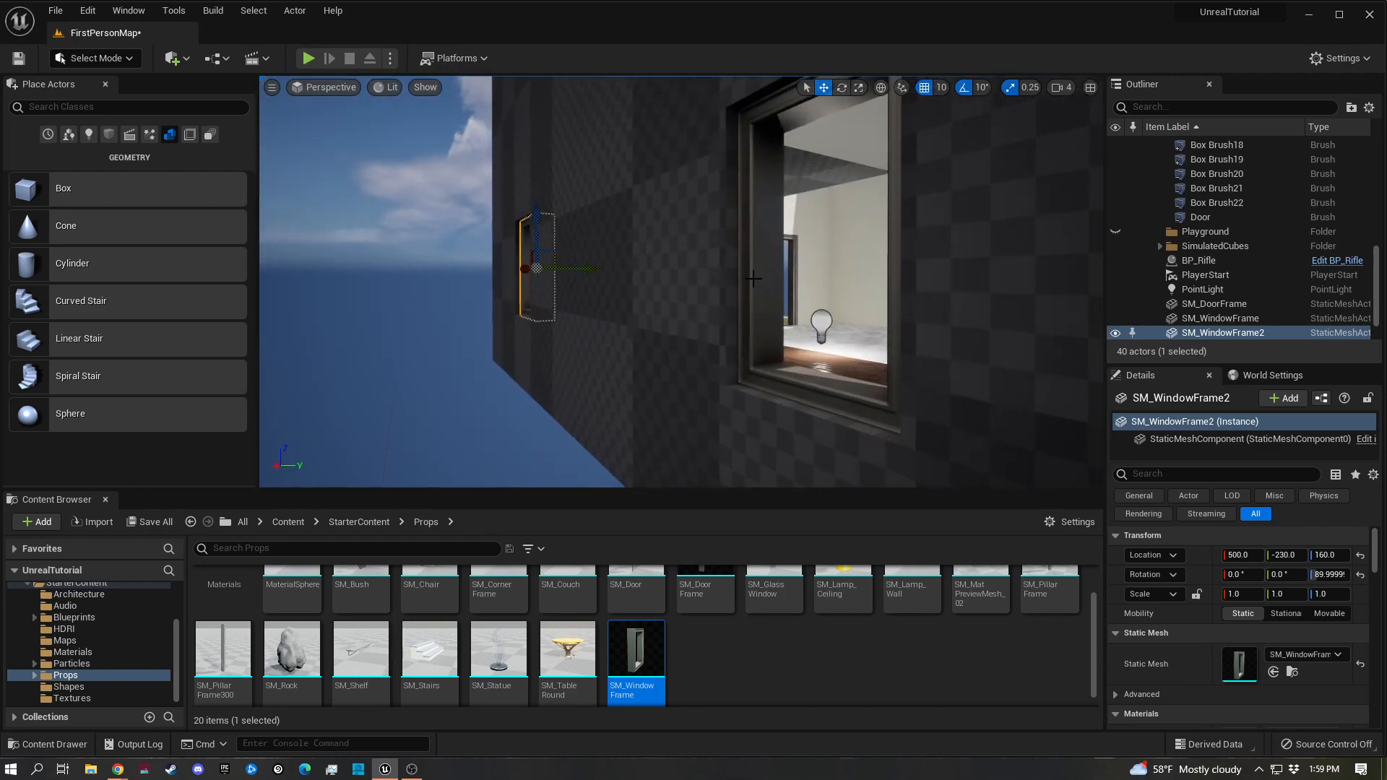
click(762, 278)
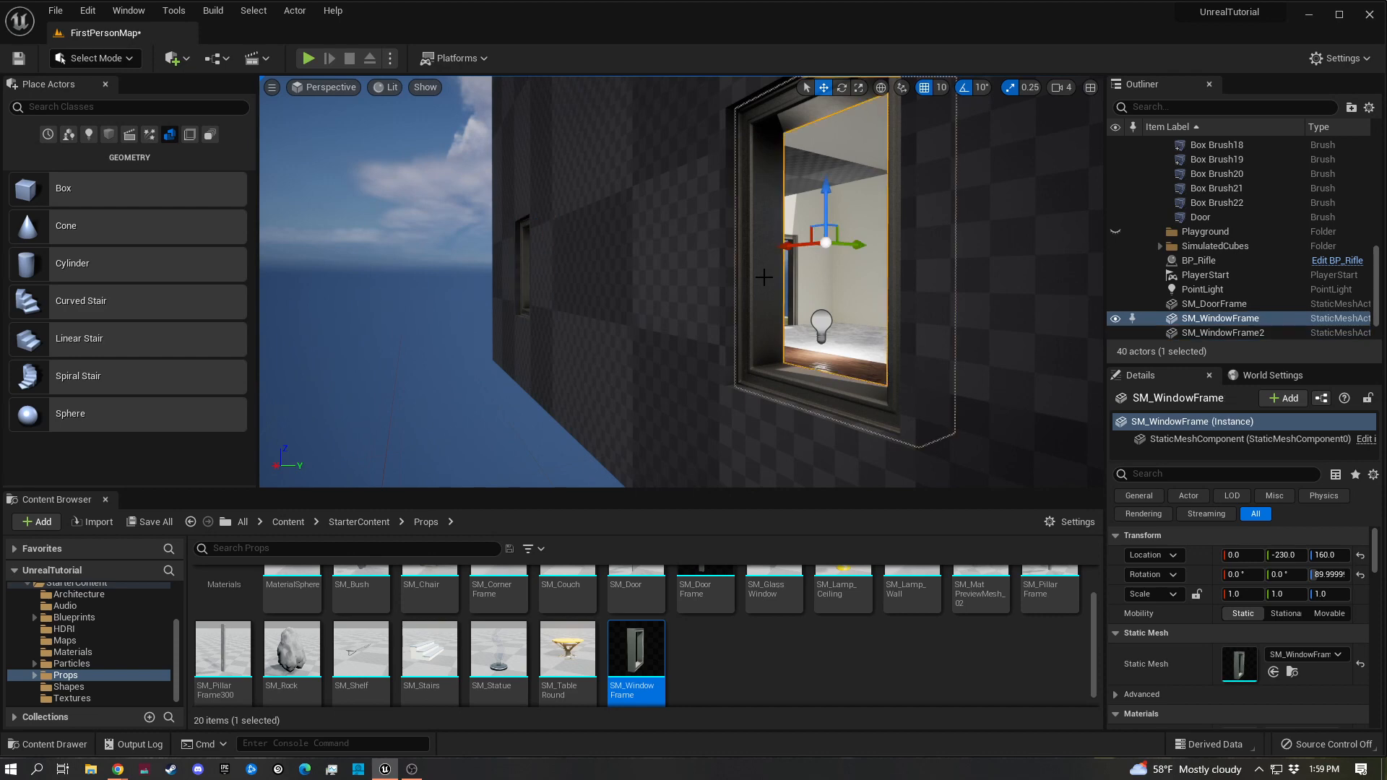
ctrl+click(526, 269)
drag(577, 272, 569, 272)
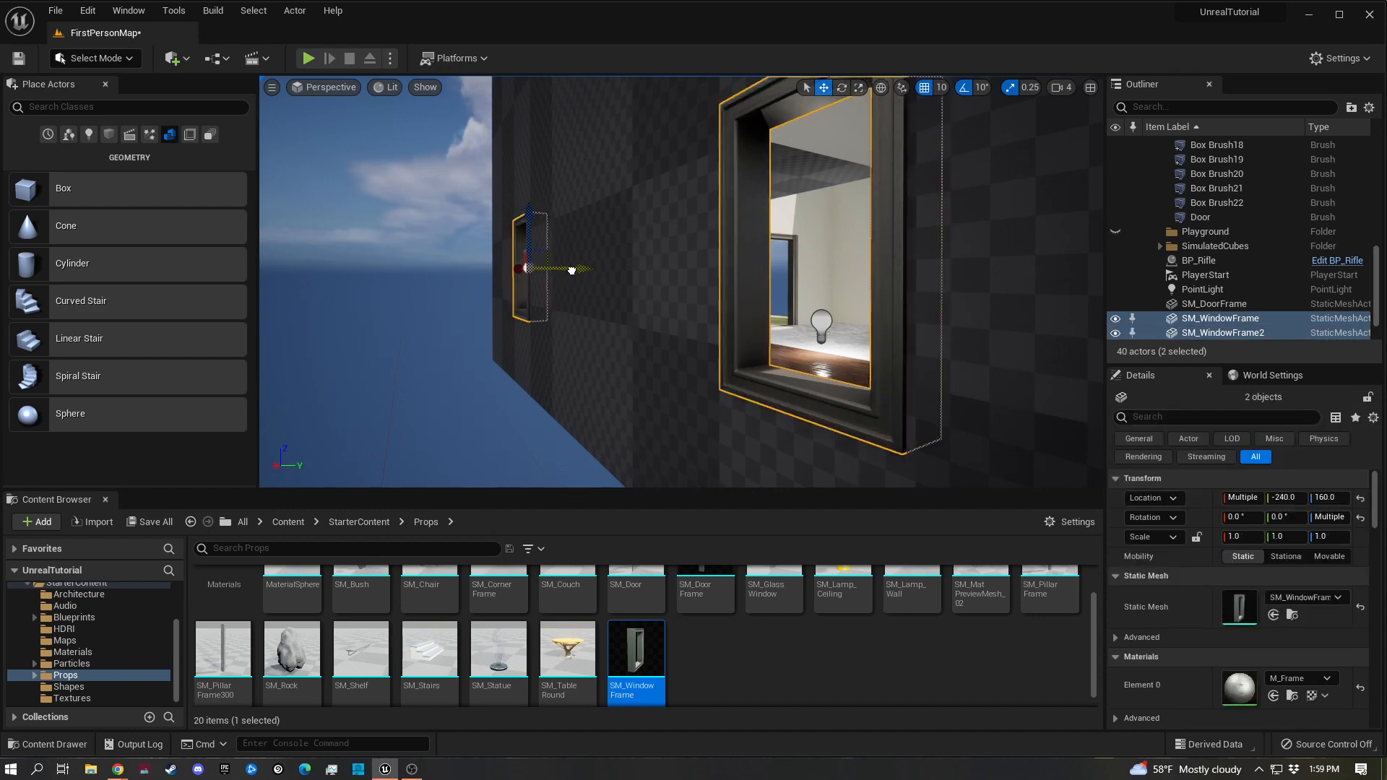
key(f)
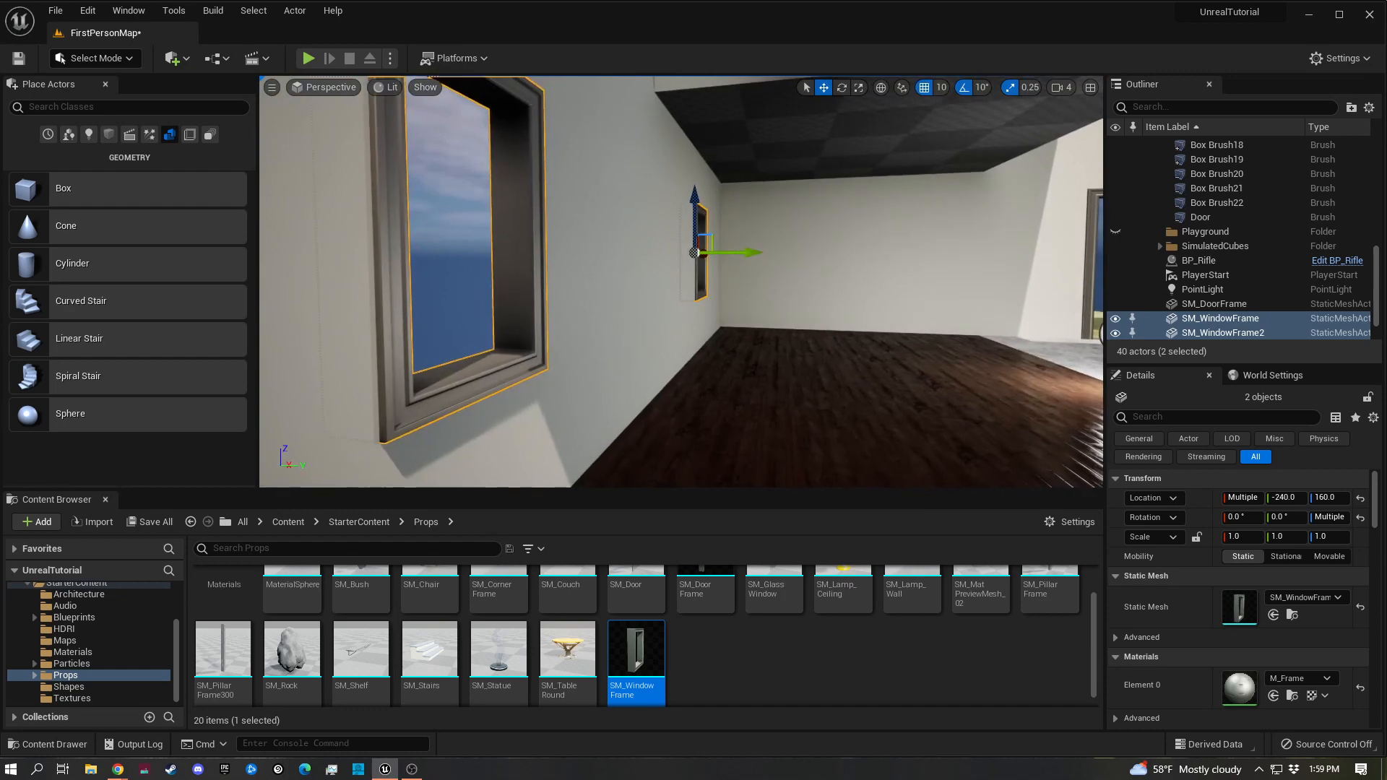
key(a)
key(d)
key(s)
right_drag(733, 458, 754, 377)
Collapse the Lighting and Office folders in the Outliner
click(734, 458)
key(w)
key(d)
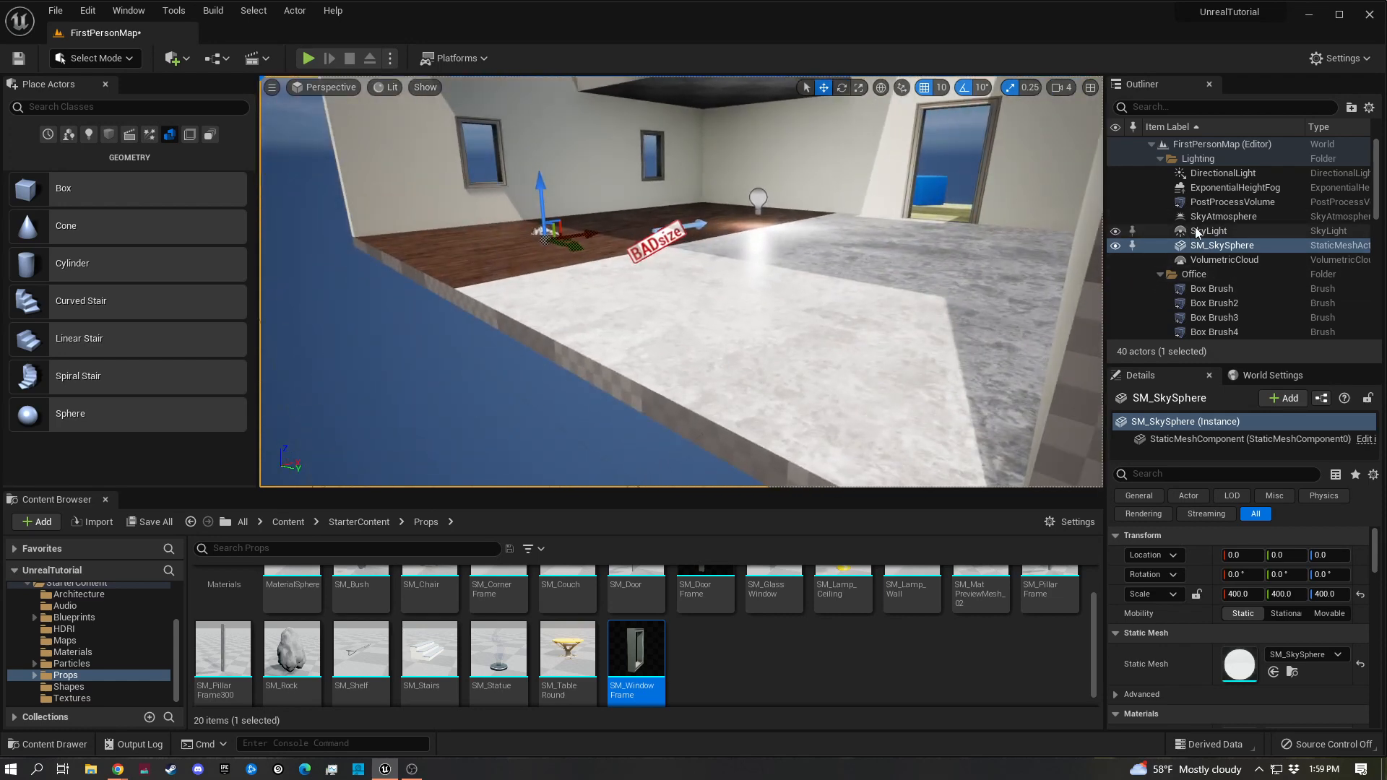
click(1159, 159)
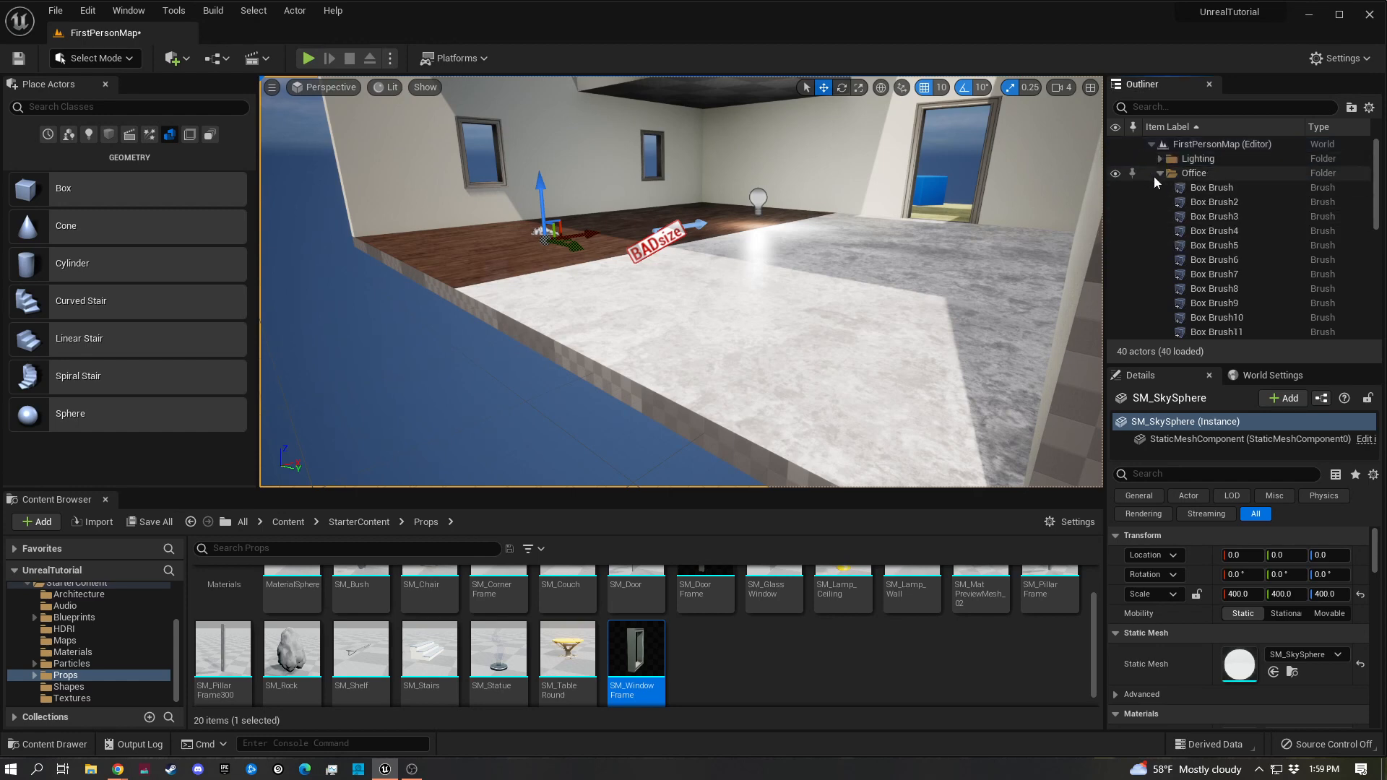
click(1158, 173)
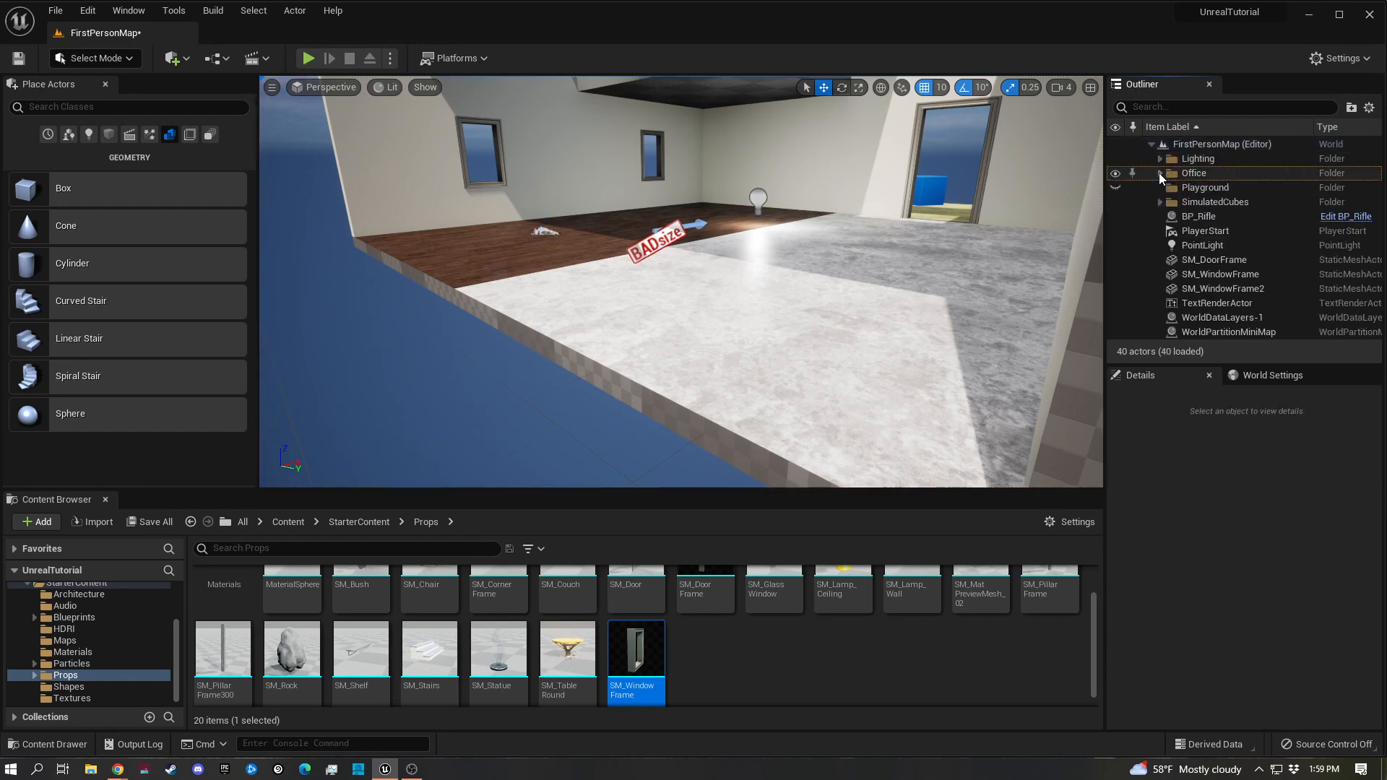
Raise the PlayerStart to about Z 122 so that its capsule clears the floor
click(1202, 230)
drag(653, 191, 653, 146)
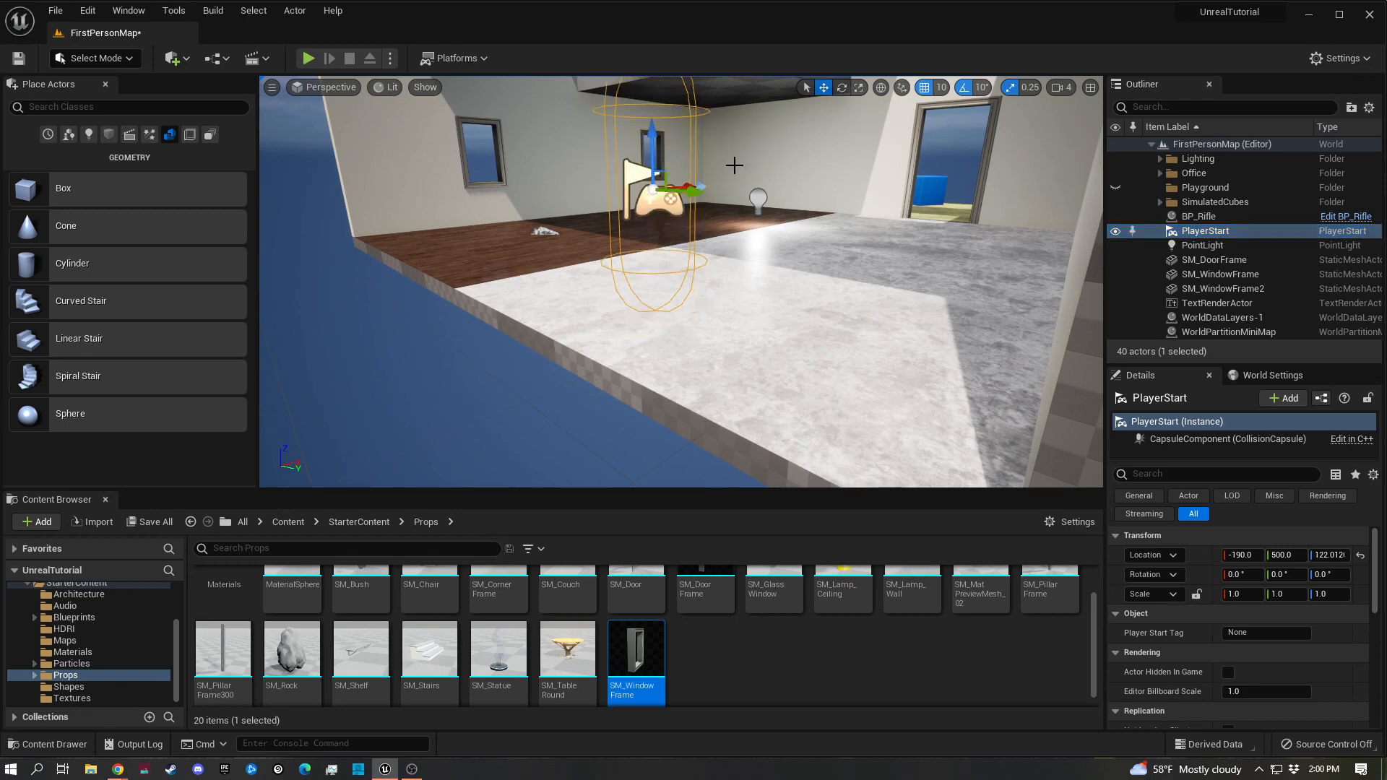
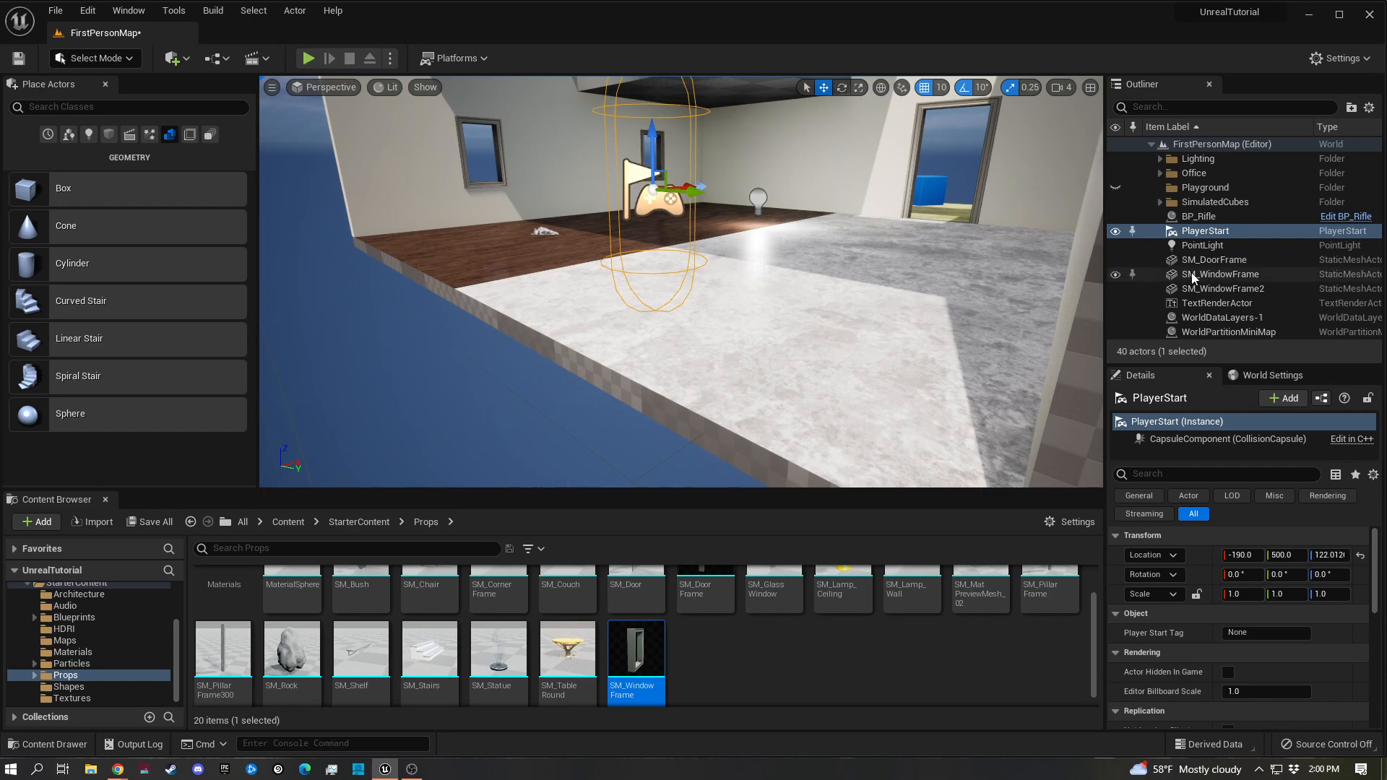
Move SM_DoorFrame, SM_WindowFrame and SM_WindowFrame2 together into the Office folder of the Outliner
click(1214, 260)
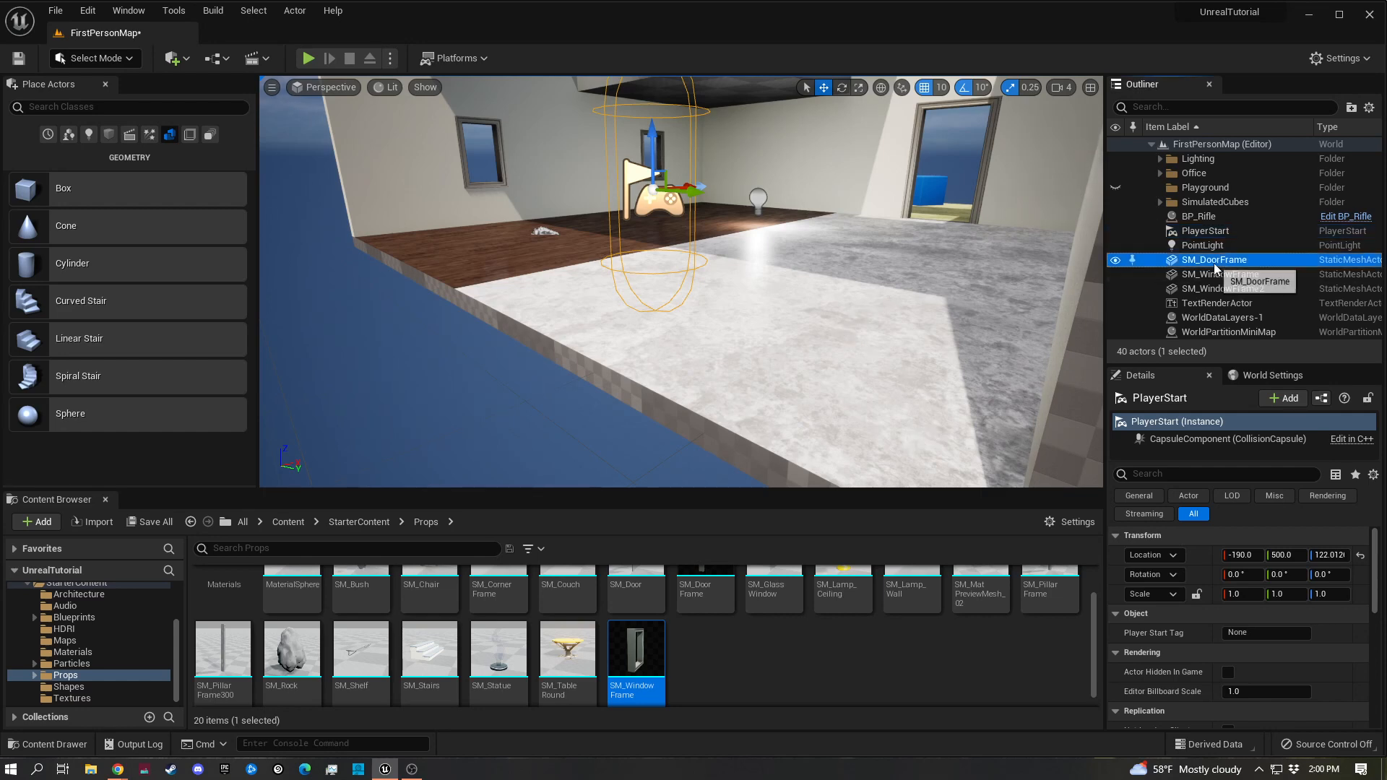
shift+click(1221, 289)
drag(1186, 267, 1187, 178)
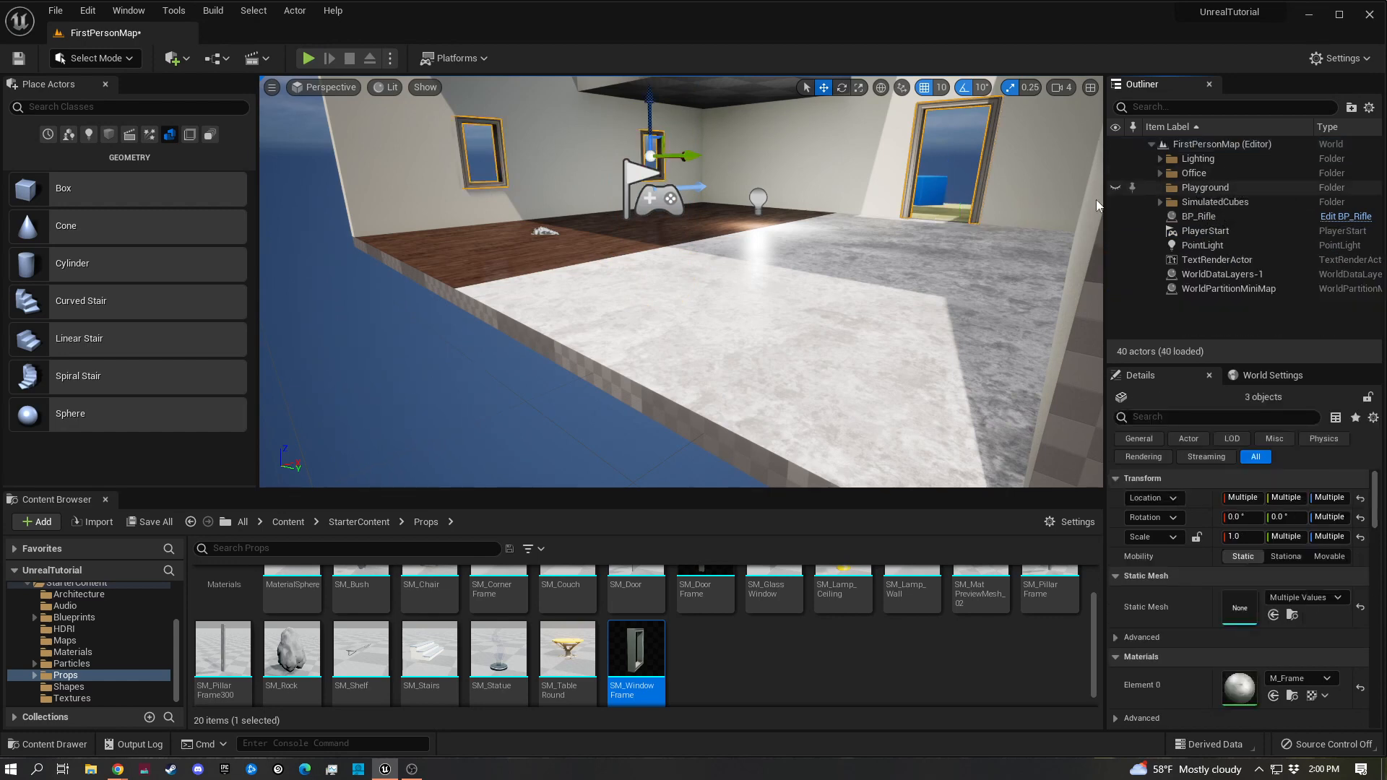
Place another SM_WindowFrame on the roof, lay it flat with -90° about Y, and move it over the skylight opening at X 500
right_drag(679, 289, 682, 477)
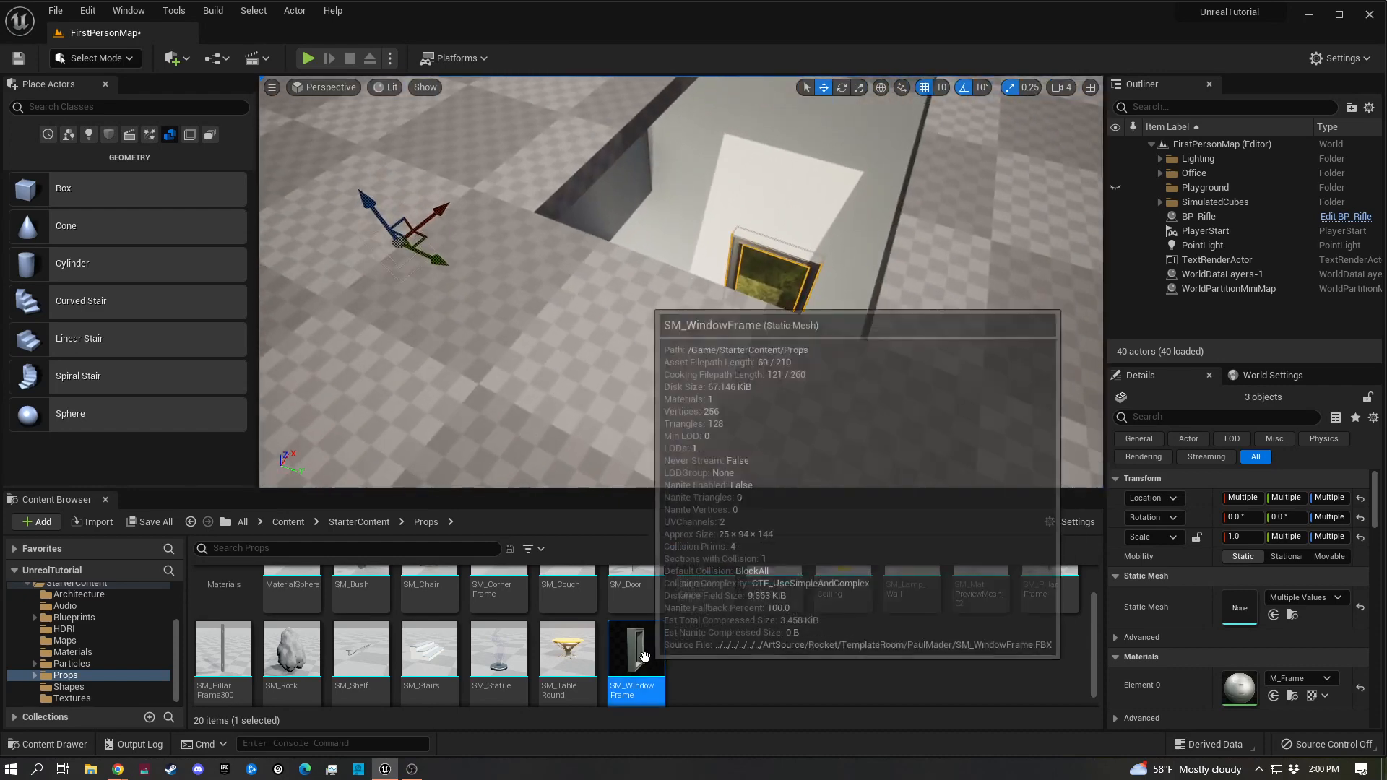
drag(636, 659, 632, 399)
key(e)
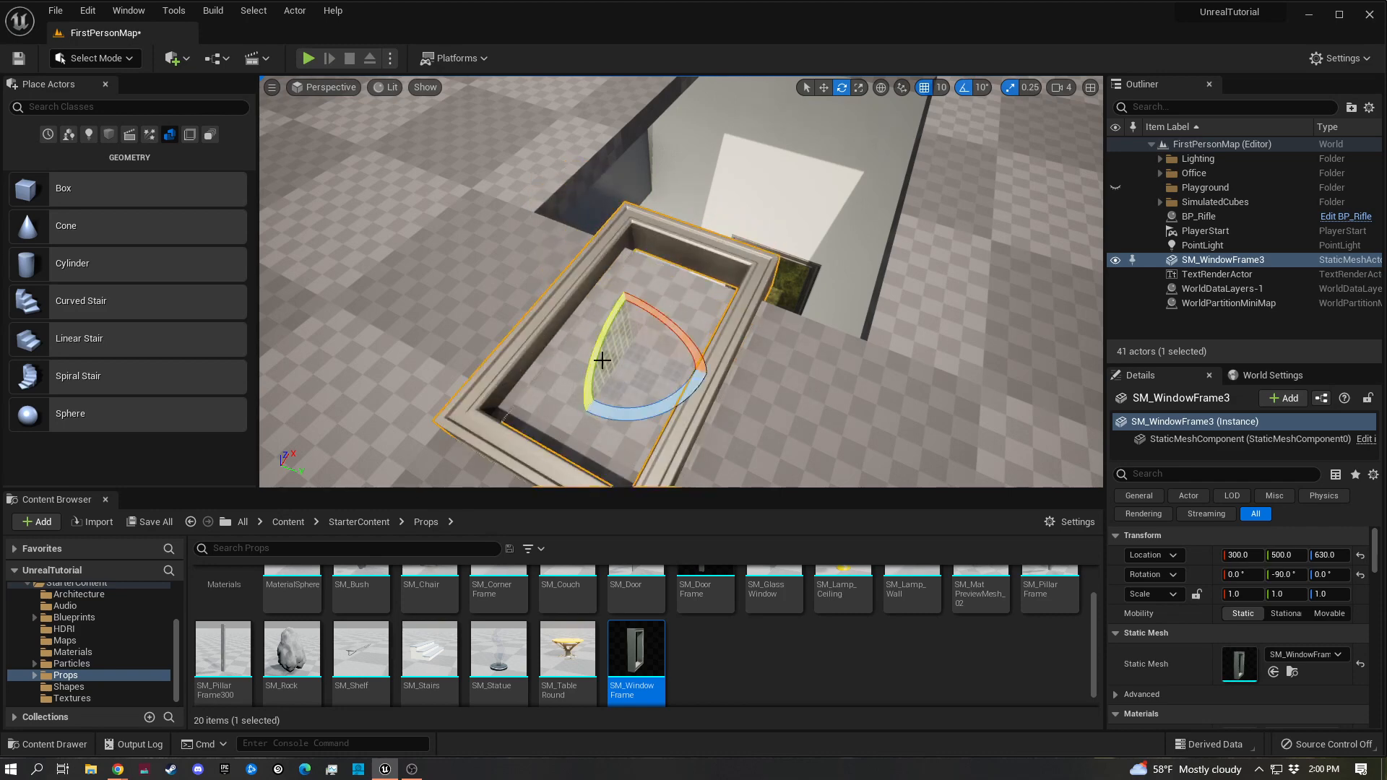
key(w)
drag(655, 304, 736, 187)
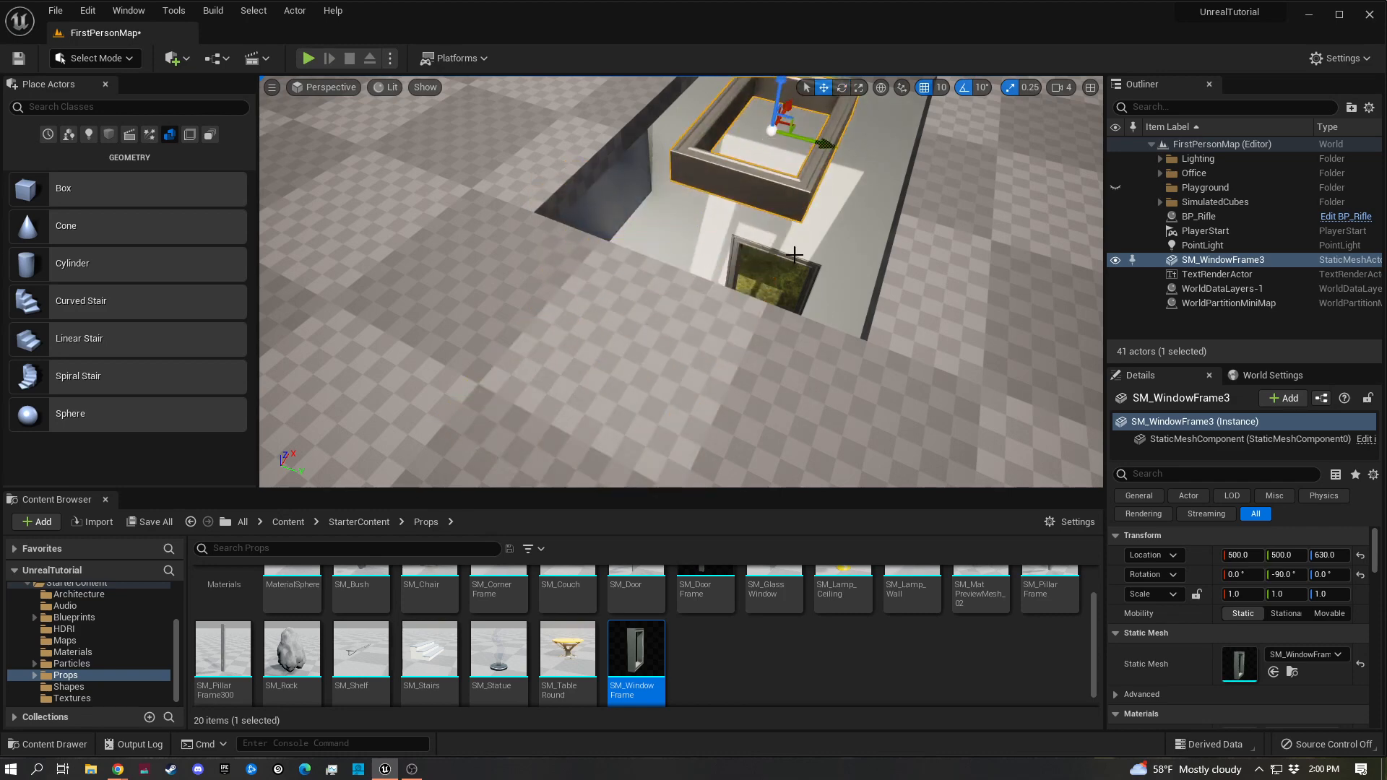
Scale the skylight frame to 2.25 in Y and 2.25 in Z so it covers the opening
right_drag(737, 186, 795, 255)
key(r)
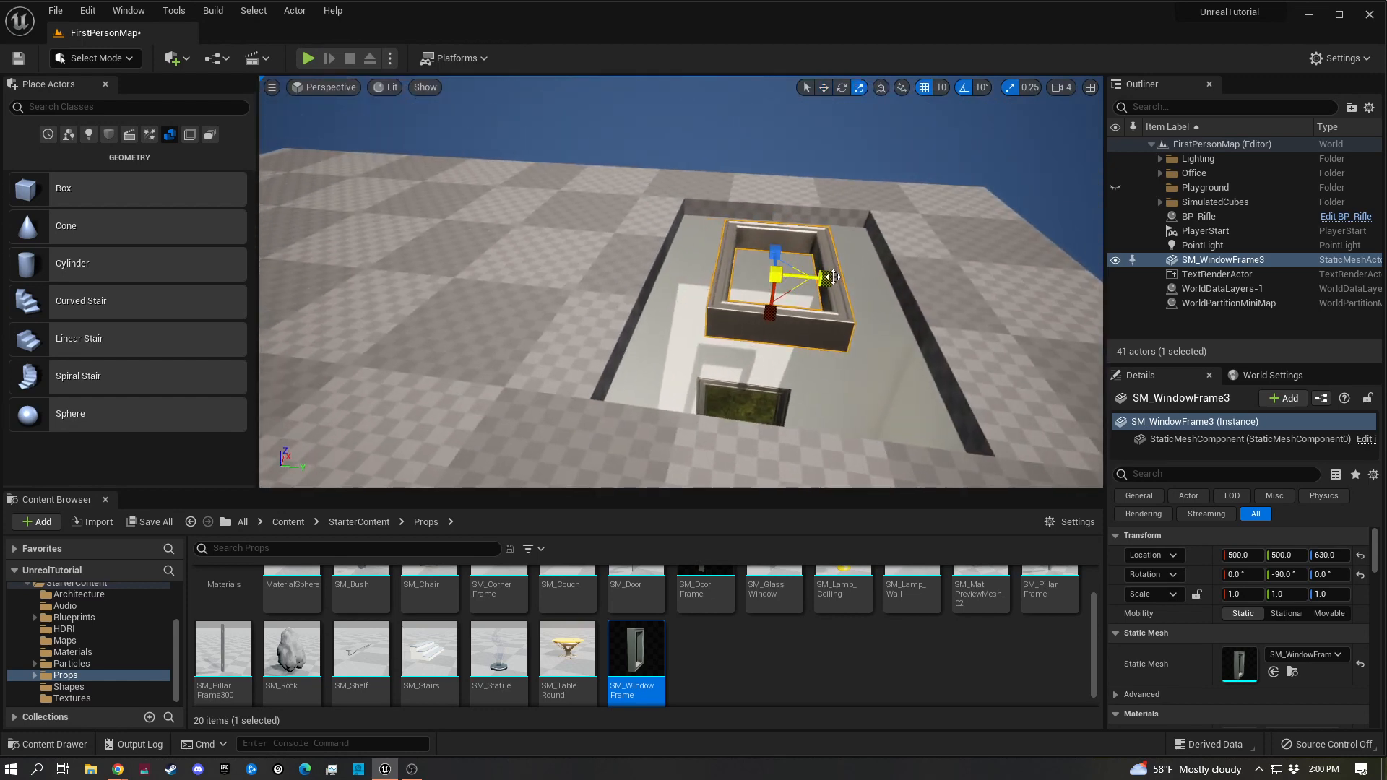
drag(825, 278, 939, 359)
drag(778, 252, 782, 170)
Examine how the scaled frame fits around the skylight, both from above the roof and from inside the room
right_drag(809, 300, 636, 310)
key(d)
key(w)
right_drag(842, 341, 842, 341)
key(a)
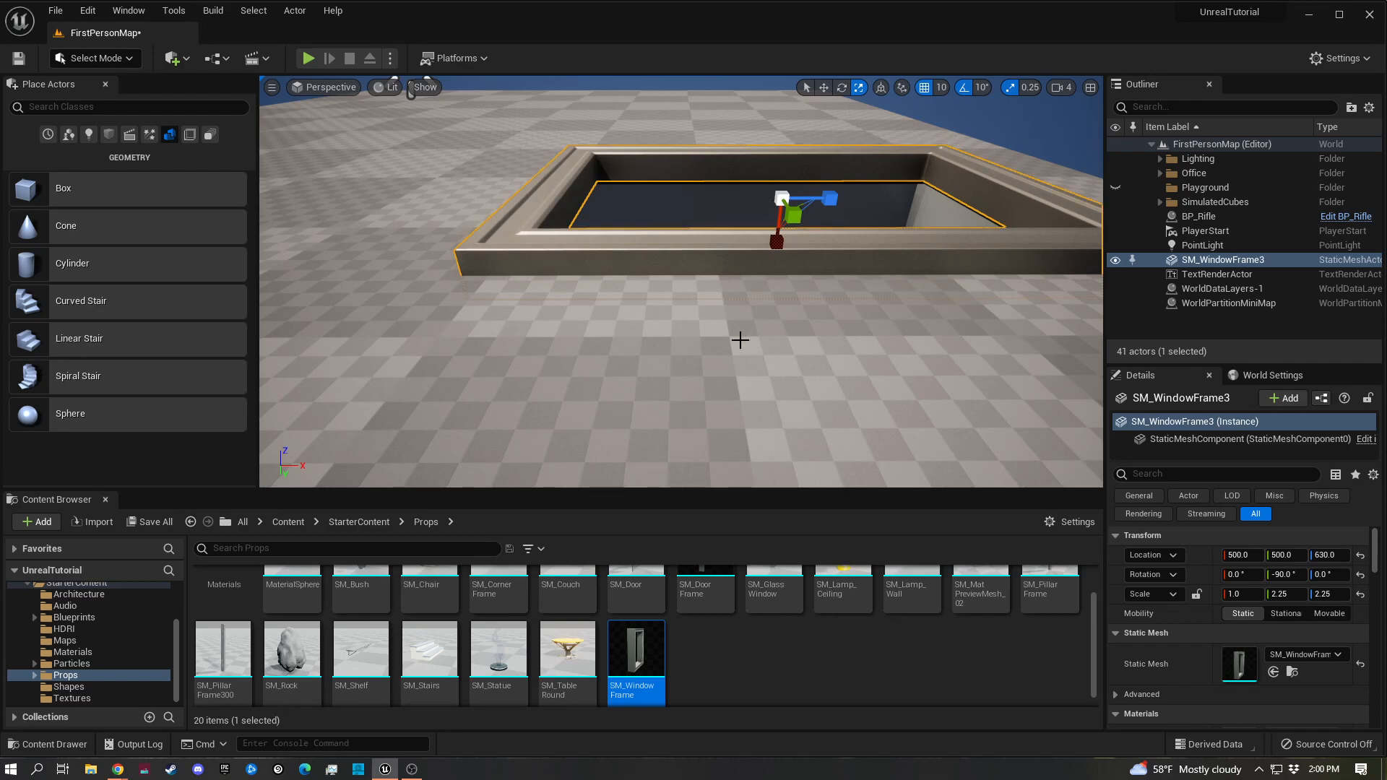
right_drag(740, 340, 802, 354)
key(w)
key(s)
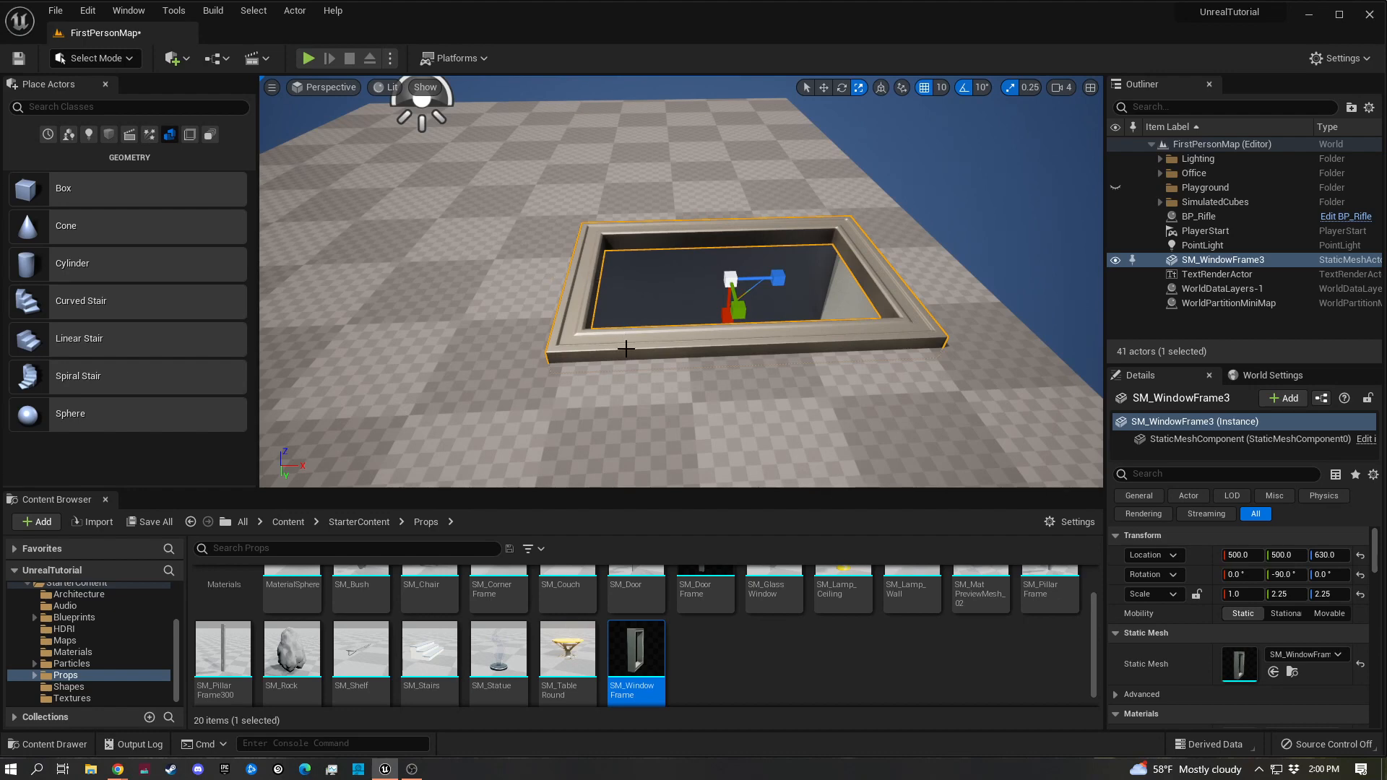
key(a)
right_drag(802, 354, 968, 289)
key(w)
right_drag(466, 382, 437, 332)
key(d)
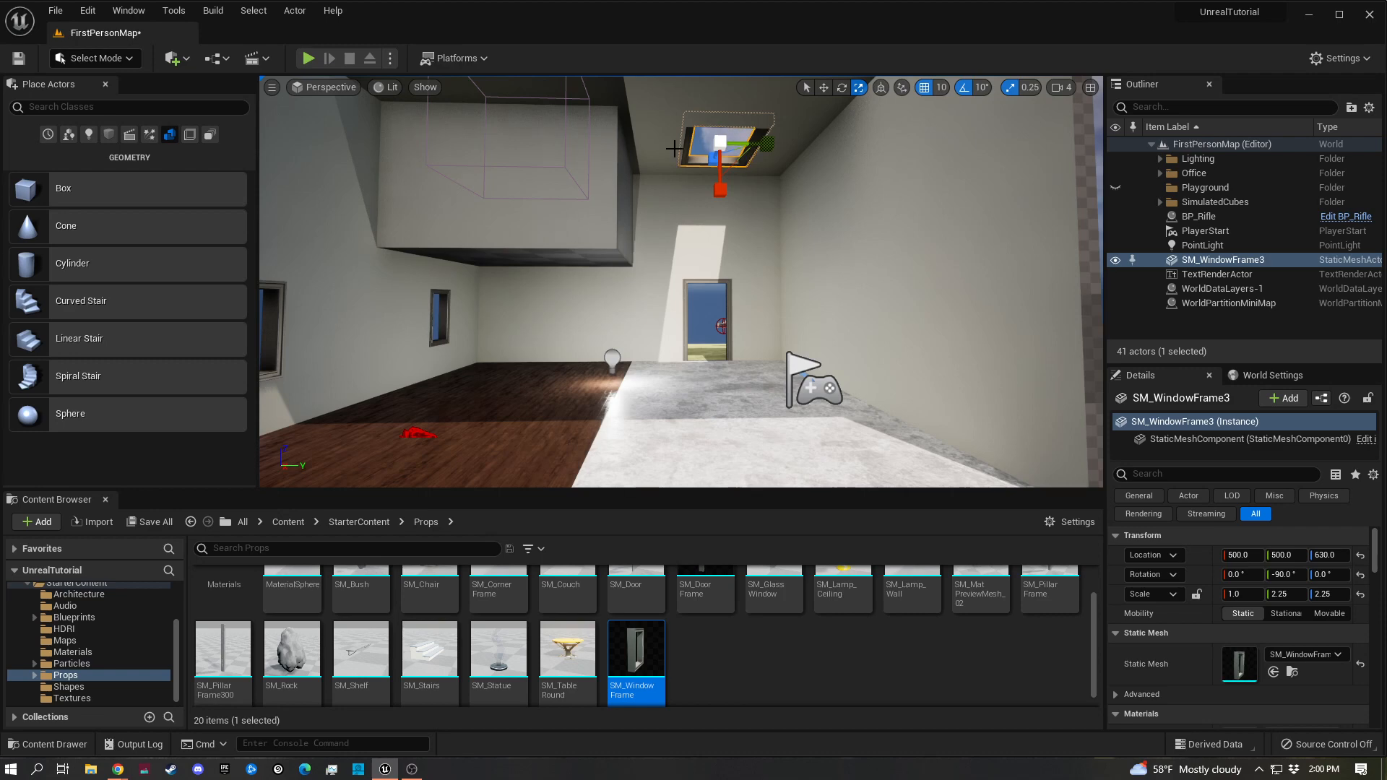
mouse_move(653, 225)
right_down()
mouse_move(564, 229)
mouse_move(641, 248)
right_up()
key(s)
key(s)
key(a)
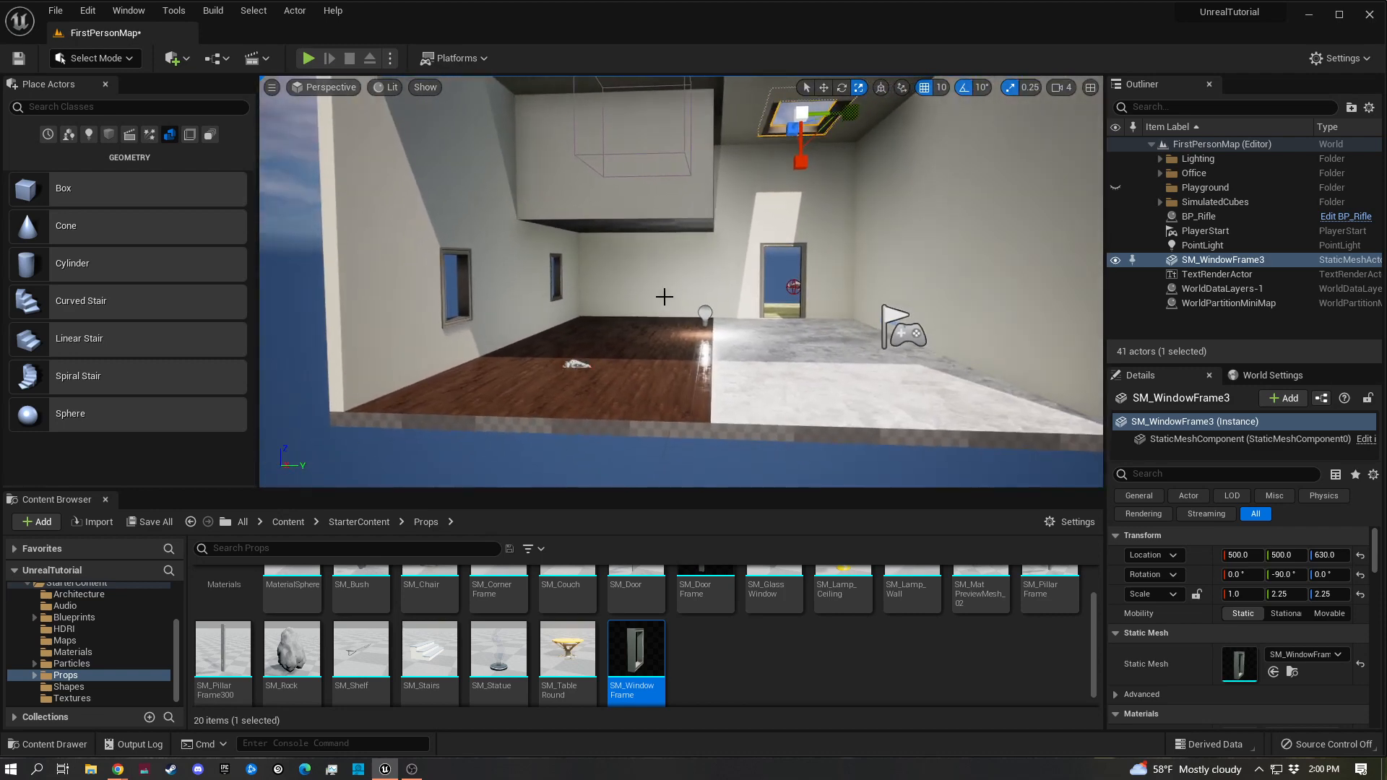
Place Pillar_50x500 from the StarterContent Architecture folder on the room's open edge at X -220, Y 250
scroll(744, 687, up, 2)
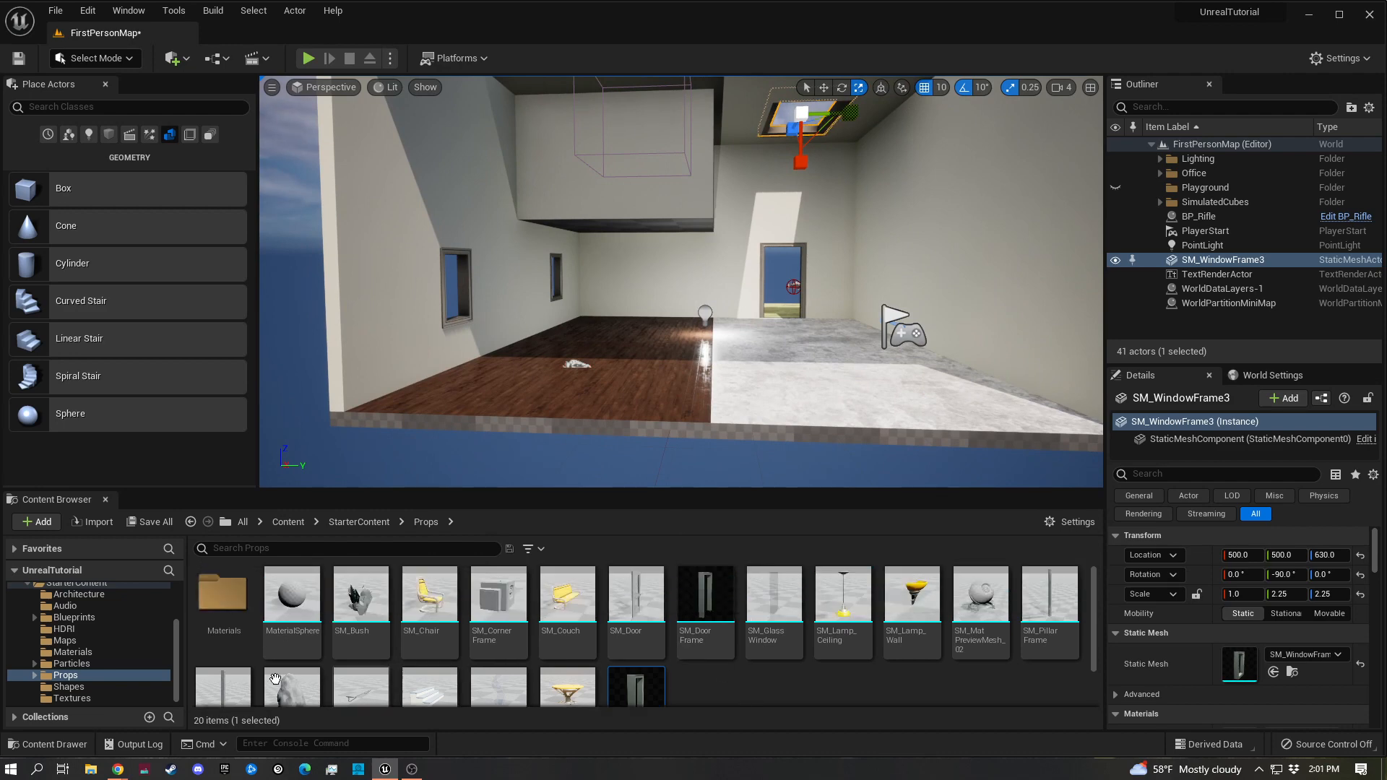
click(80, 675)
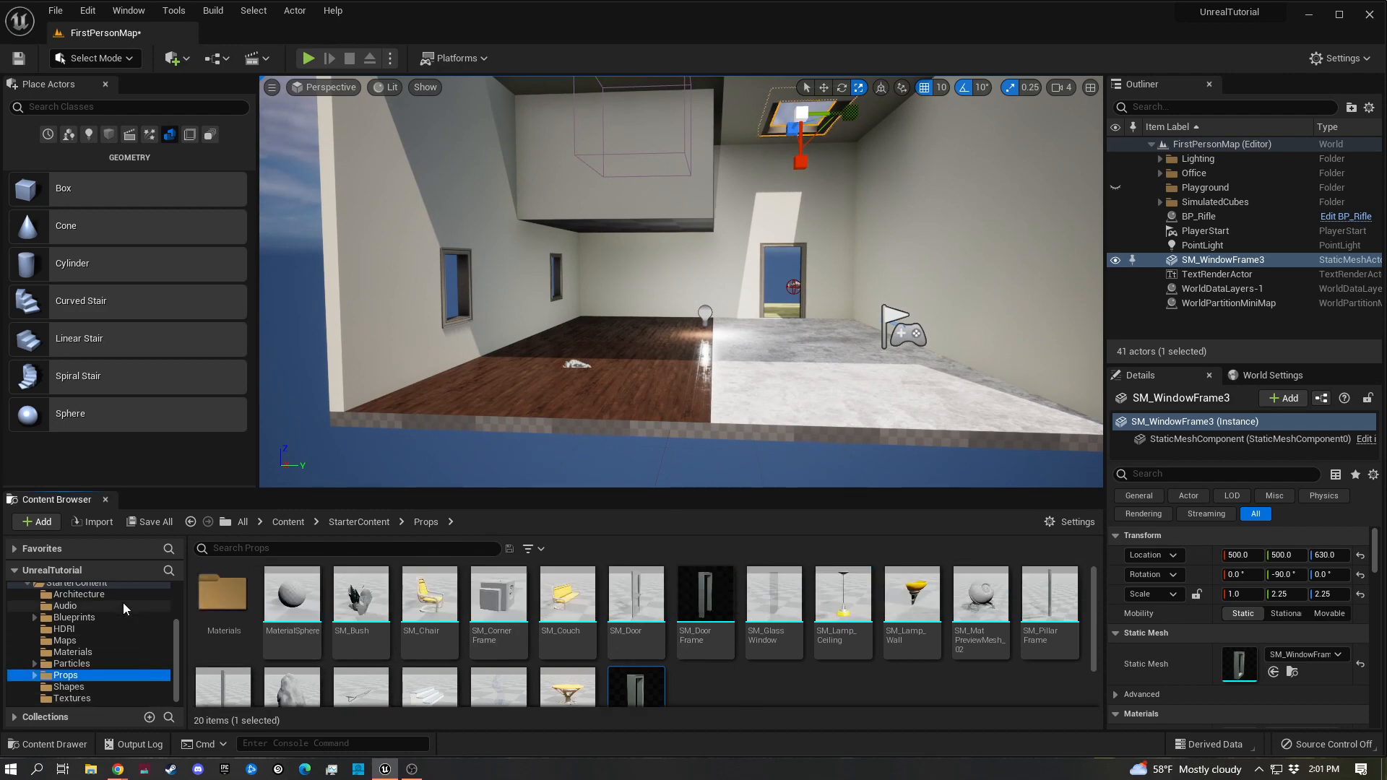
click(94, 595)
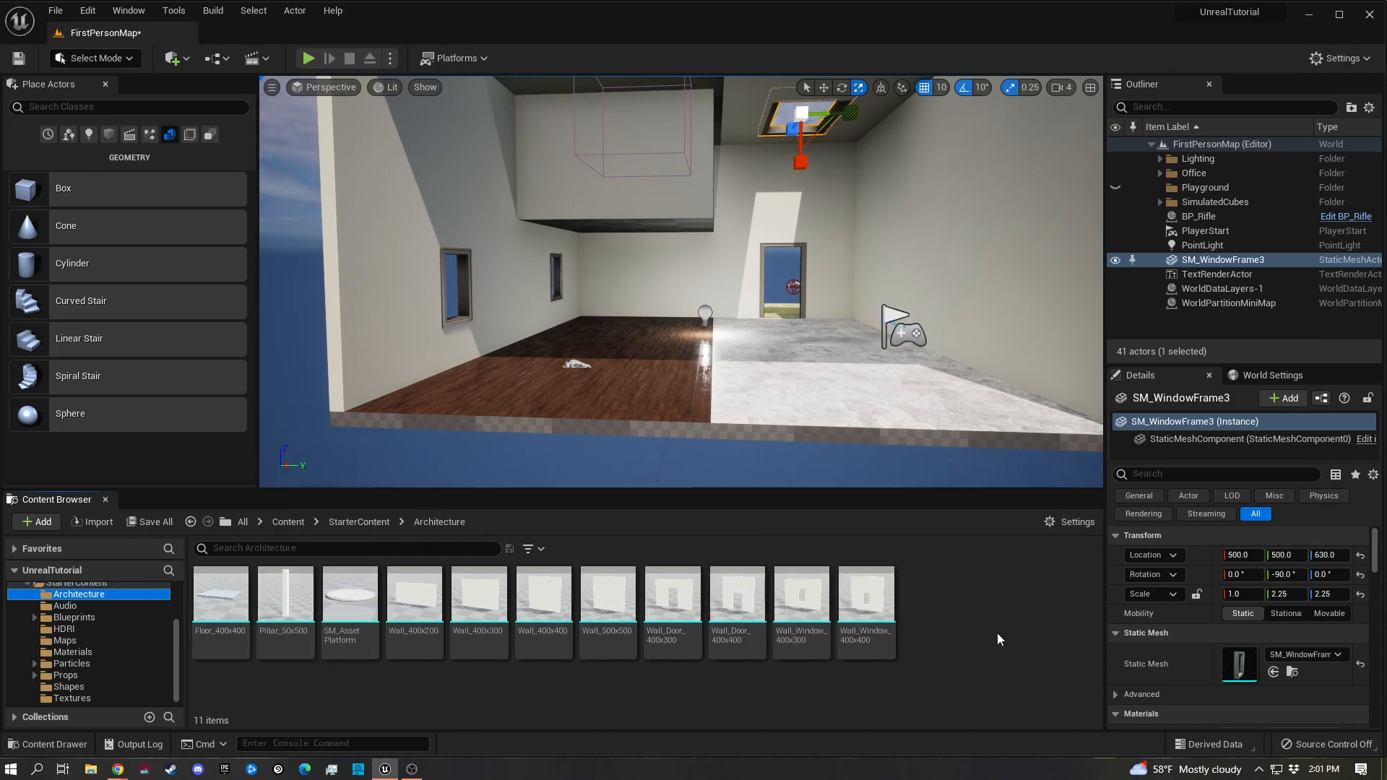
drag(312, 578, 711, 415)
right_drag(802, 377, 801, 377)
key(d)
key(w)
key(w)
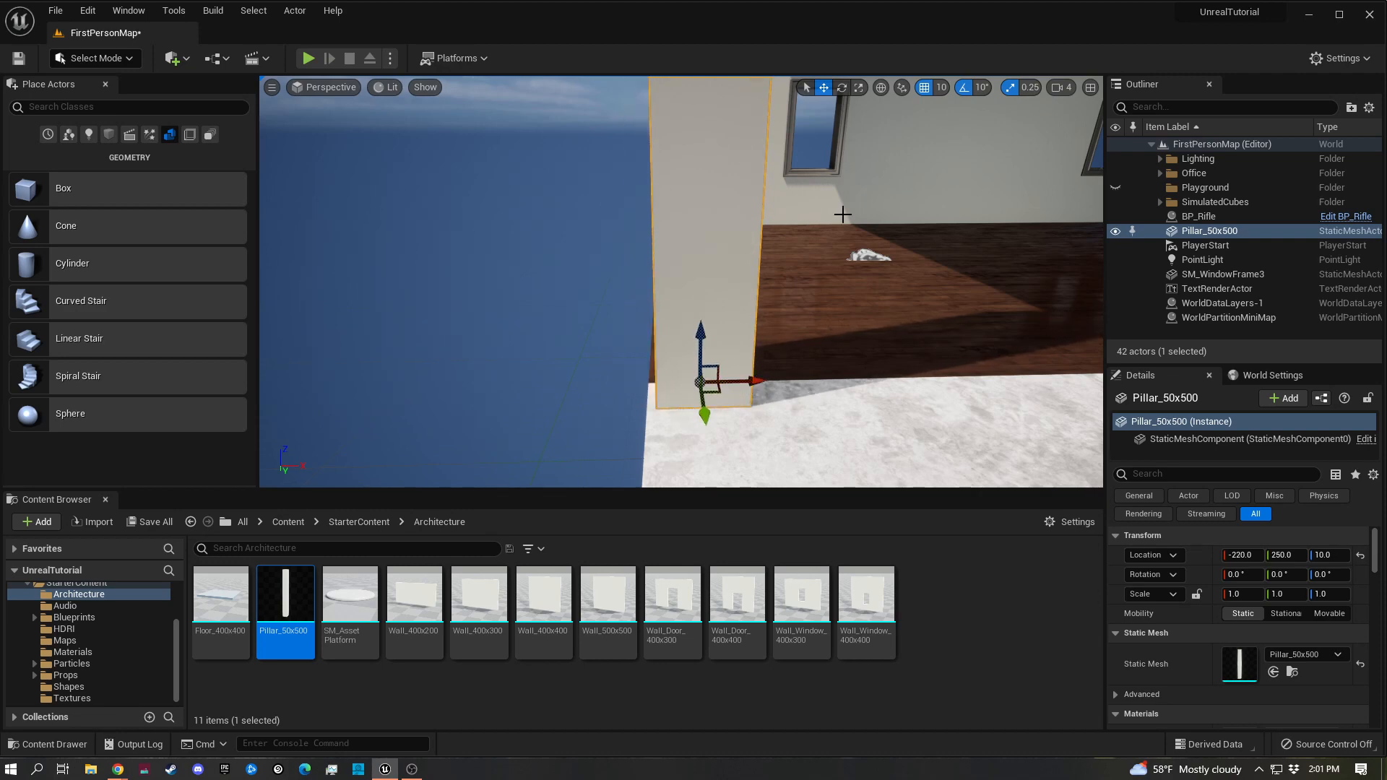
Set the position grid snap size to 5 and shift the pillar to X -225
click(944, 87)
click(946, 140)
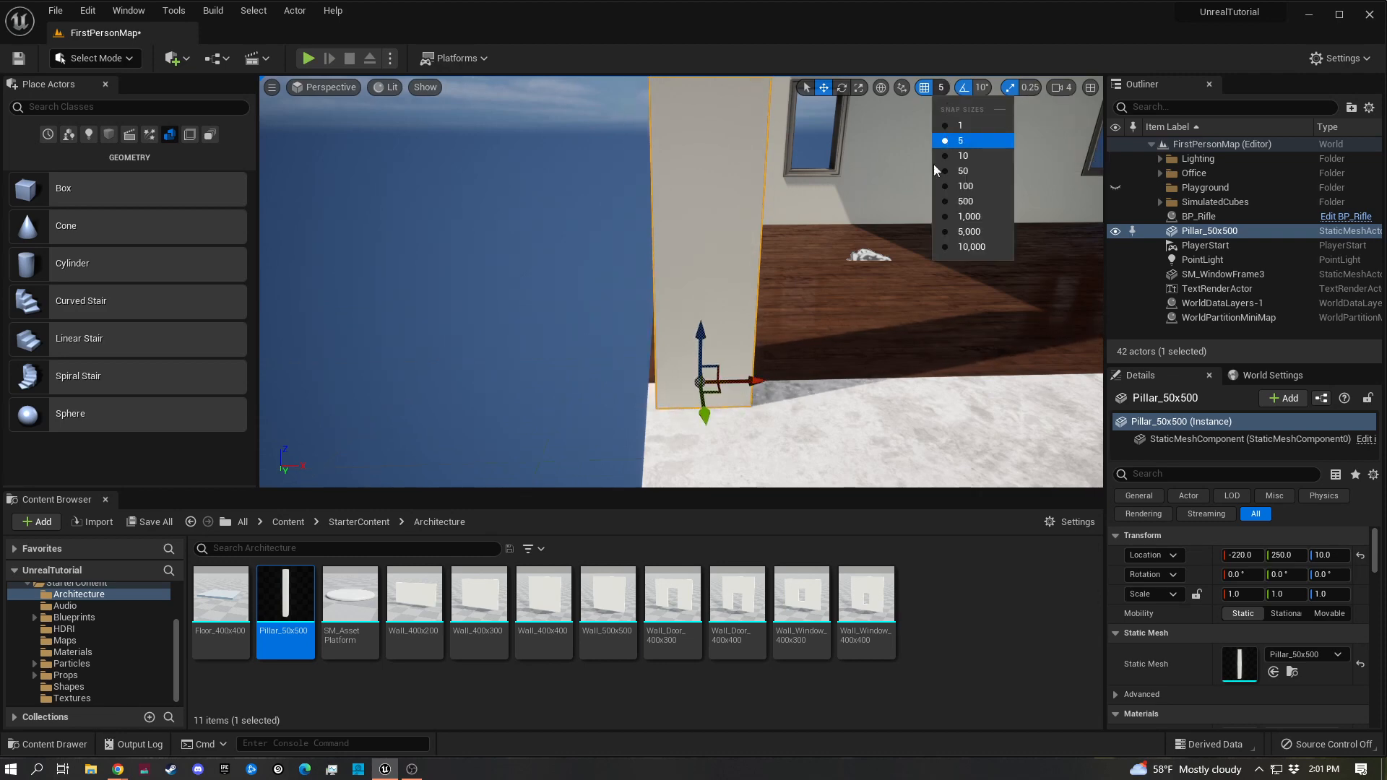
drag(755, 381, 748, 381)
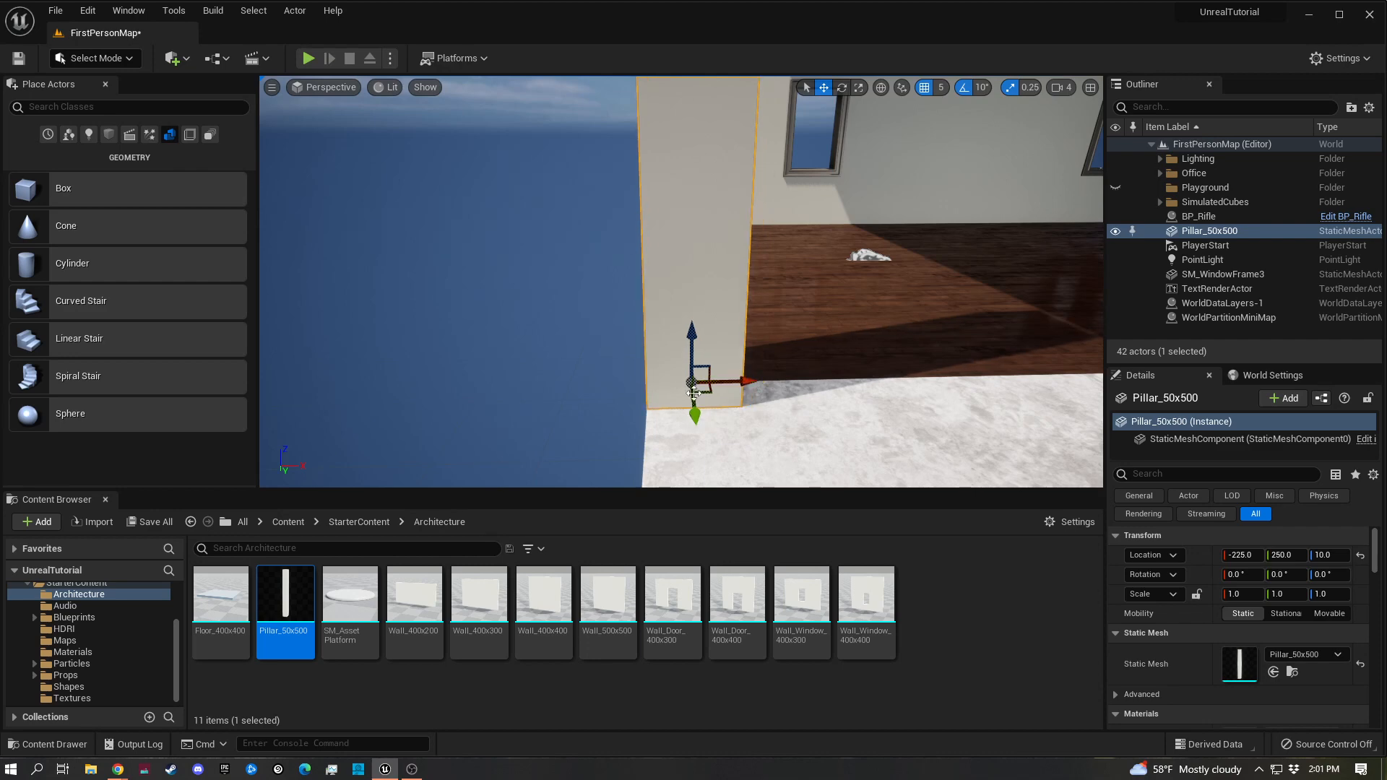
Duplicate the pillar to both corners of the room's open side, at Y -225 and Y 725
key(a)
right_drag(848, 154, 949, 147)
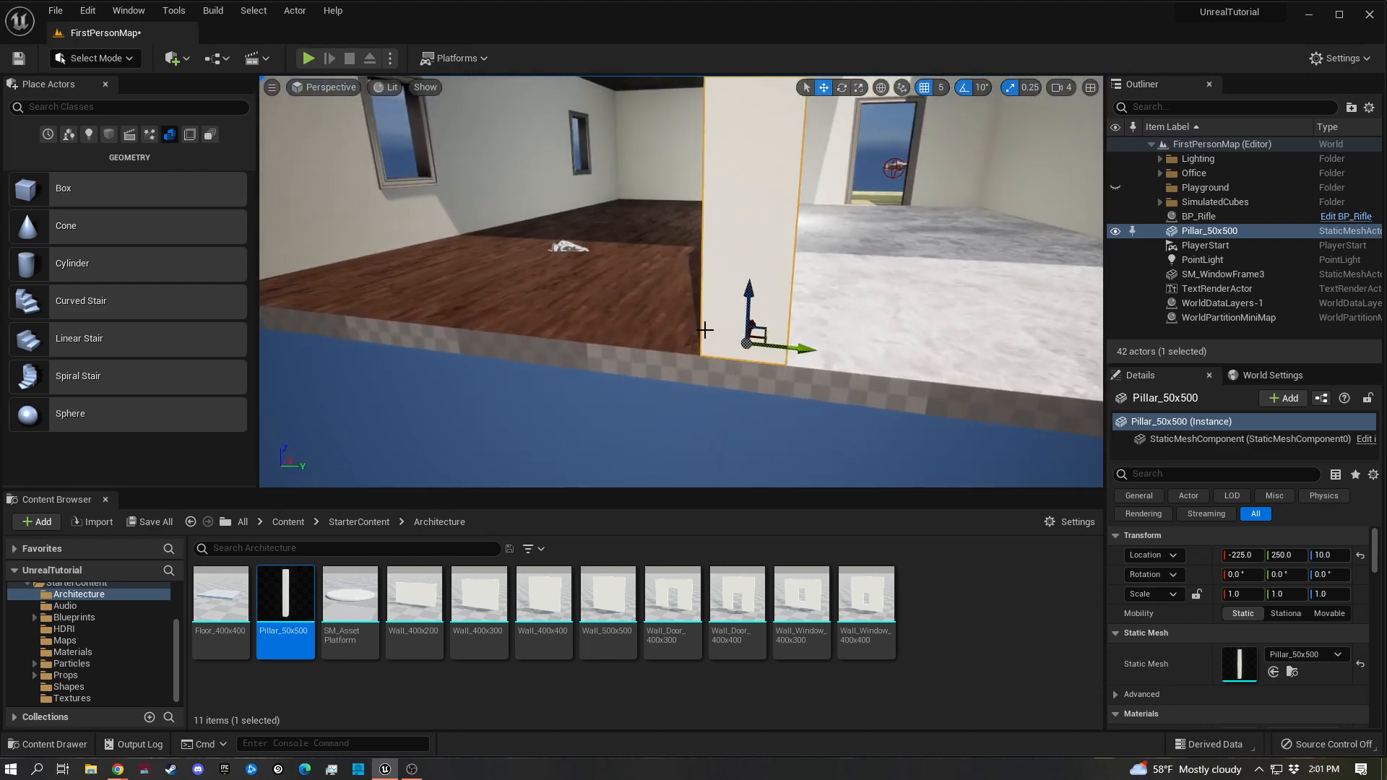
scroll(711, 327, down, 4)
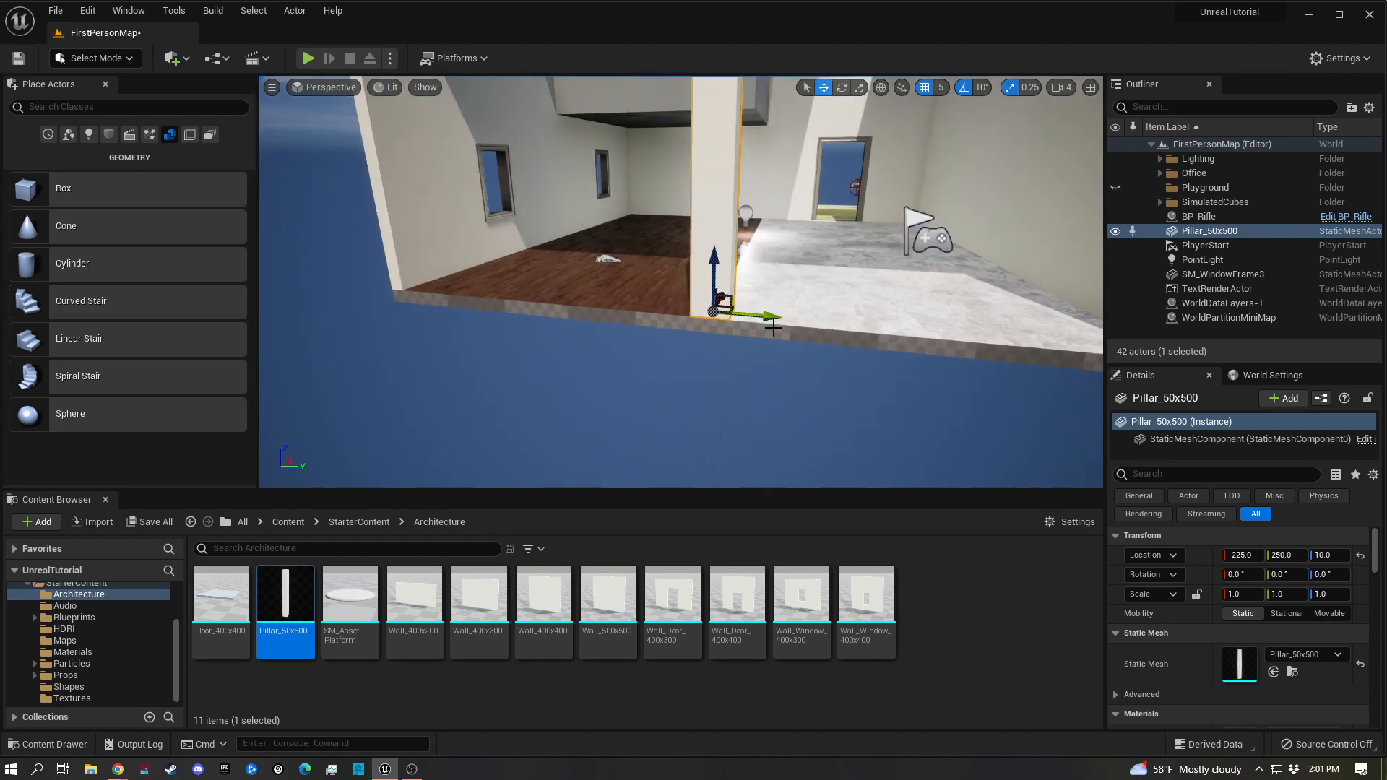
alt+drag(769, 319, 1072, 357)
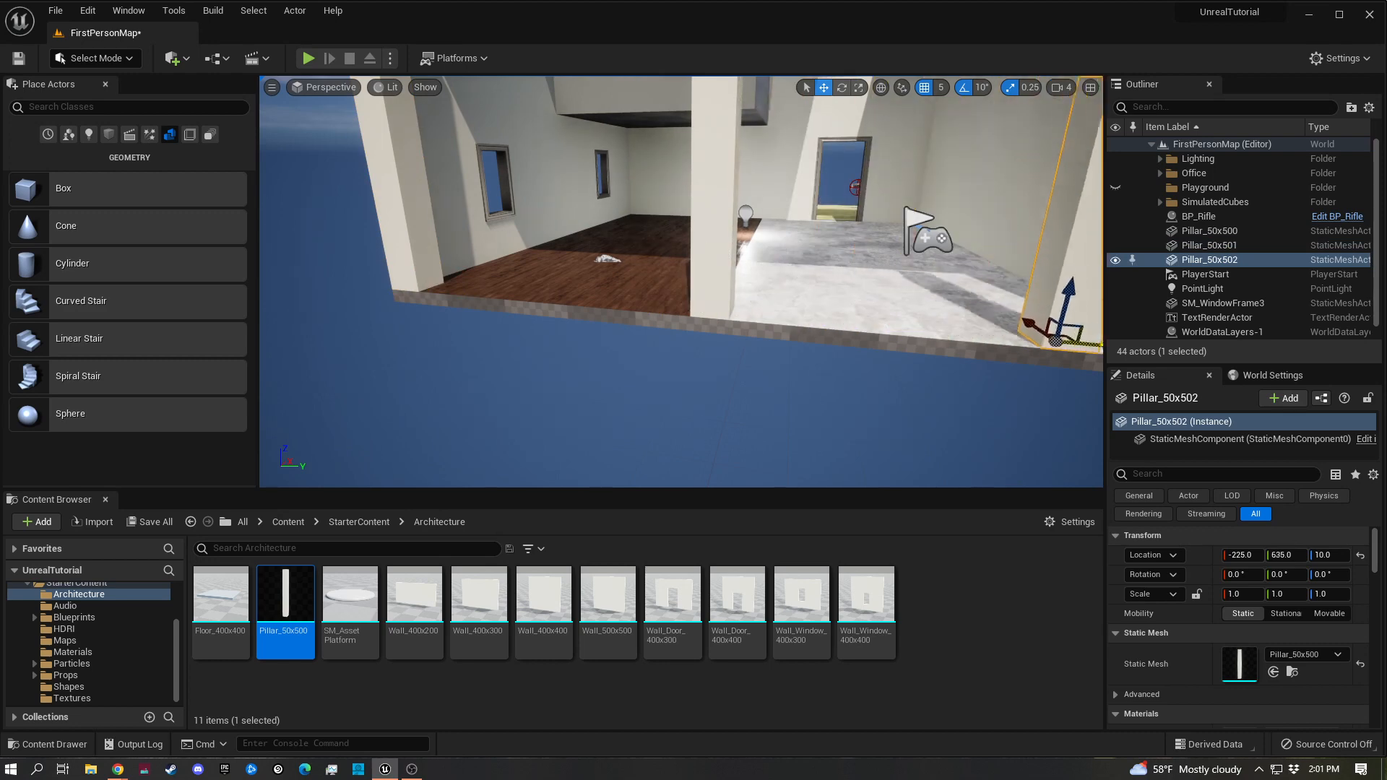
mouse_move(936, 327)
right_down()
mouse_move(1004, 327)
mouse_move(939, 324)
right_up()
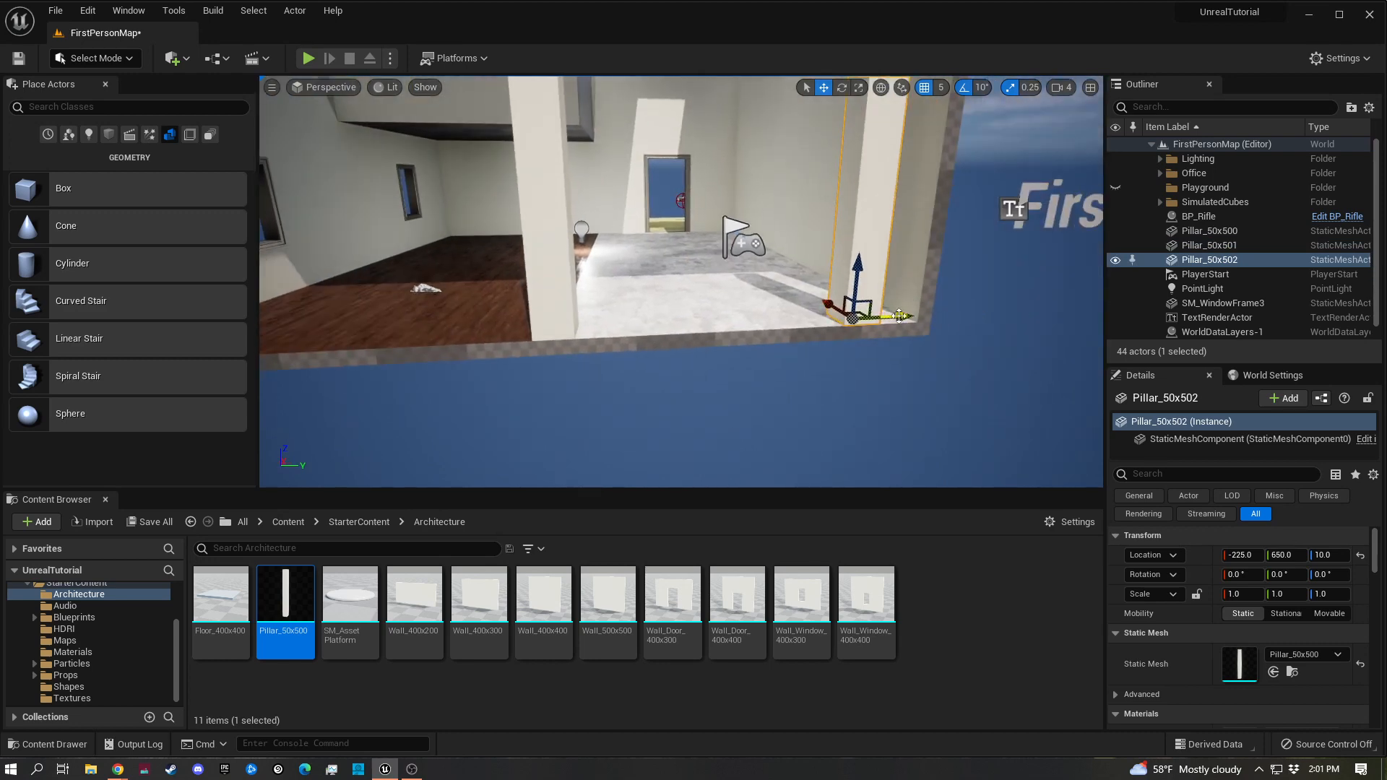
drag(899, 316, 950, 316)
Shift both corner pillars inward from the floor's open edge to X -215
right_drag(846, 411, 867, 253)
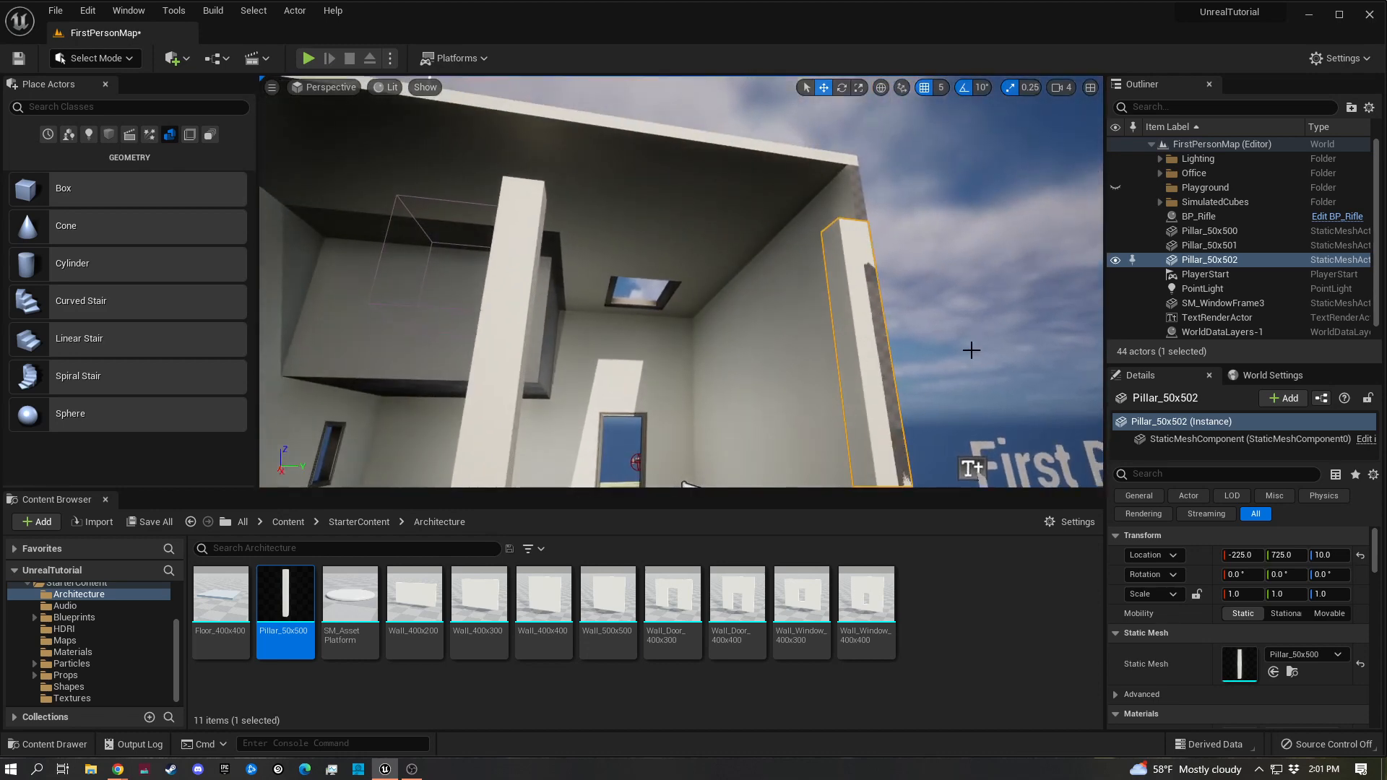
right_drag(887, 395, 897, 438)
key(s)
key(w)
key(d)
key(s)
key(s)
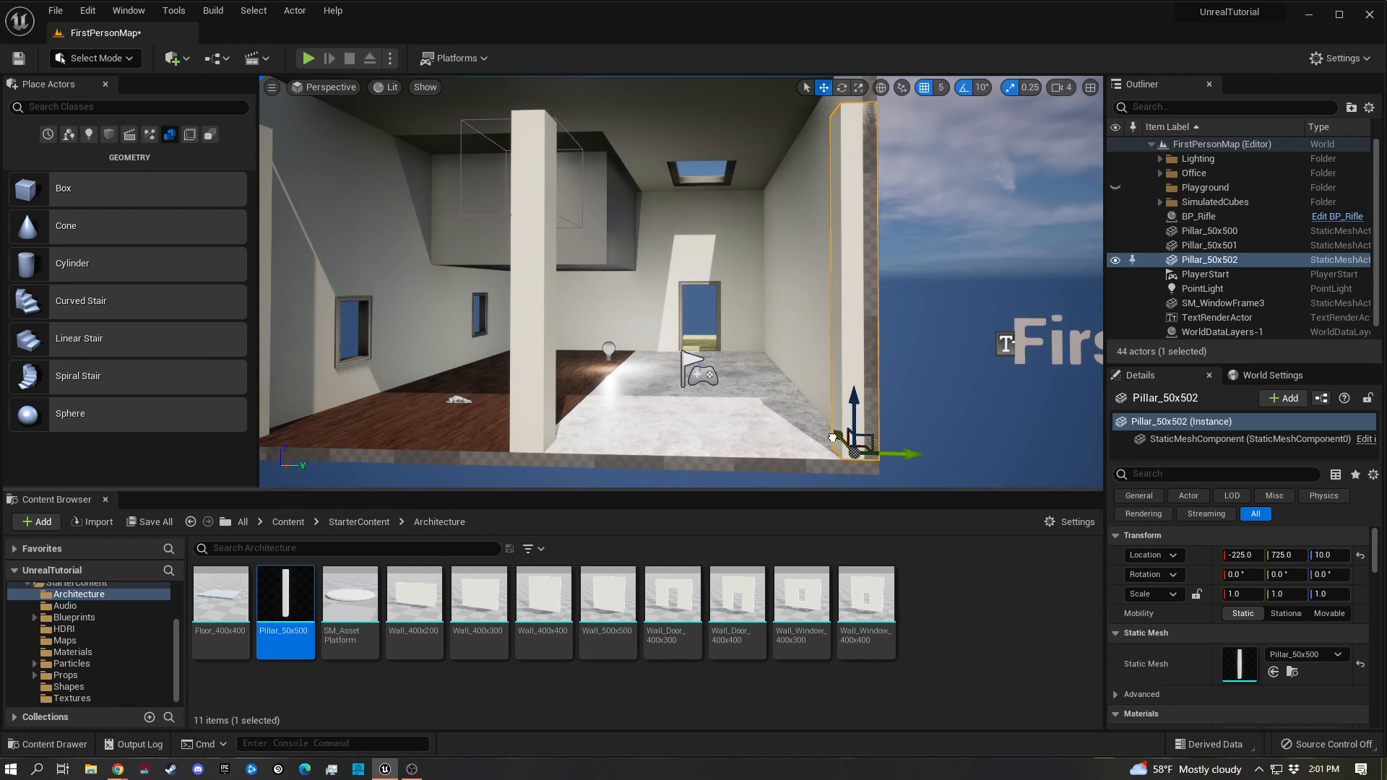
drag(833, 437, 832, 436)
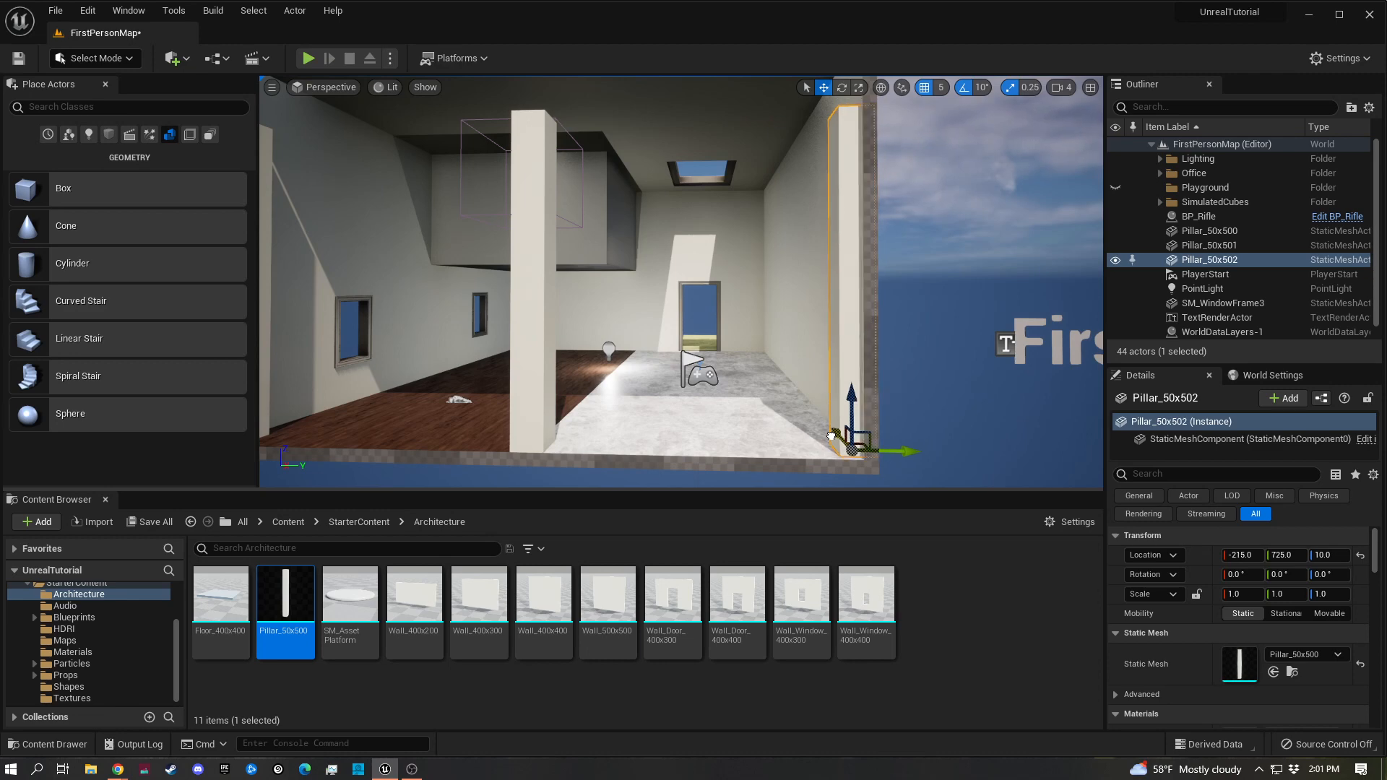
key(a)
right_drag(349, 420, 207, 436)
click(360, 413)
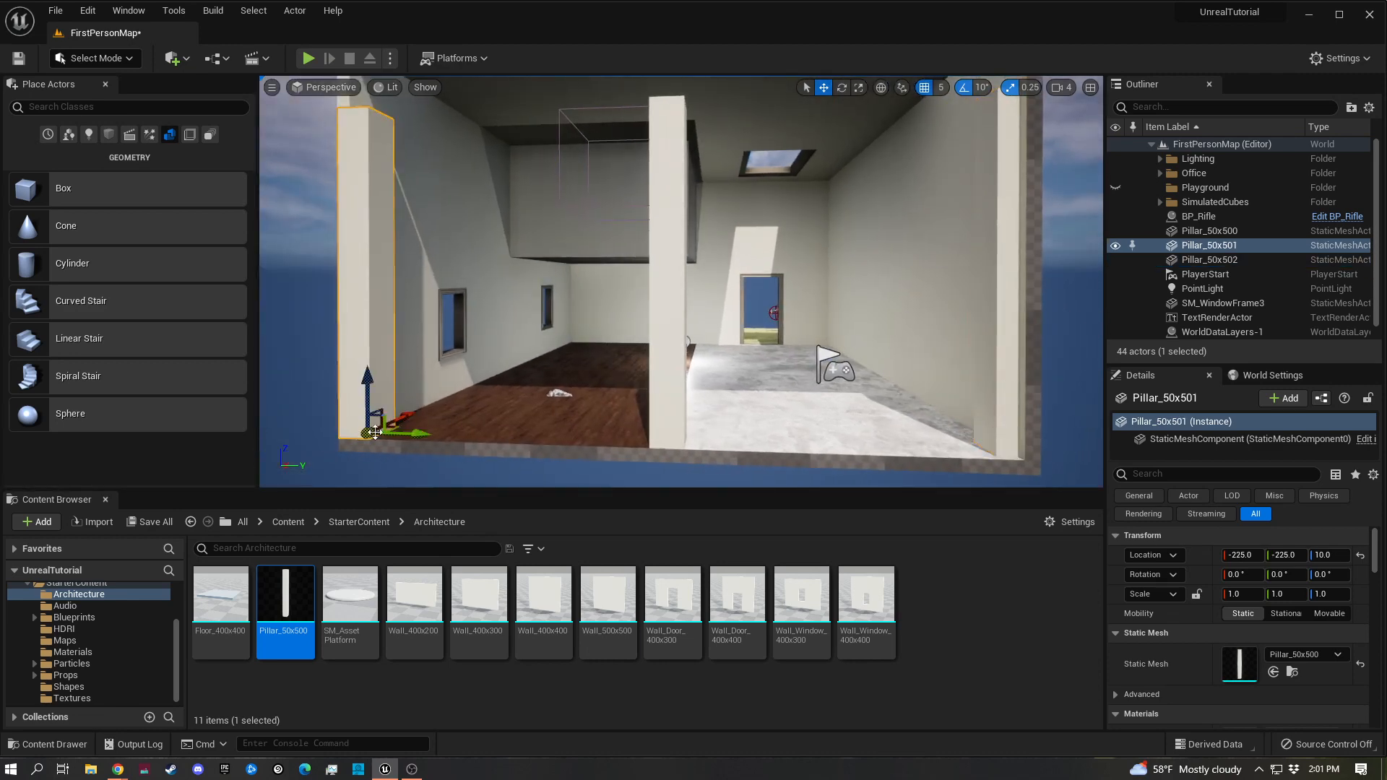
drag(403, 416, 409, 413)
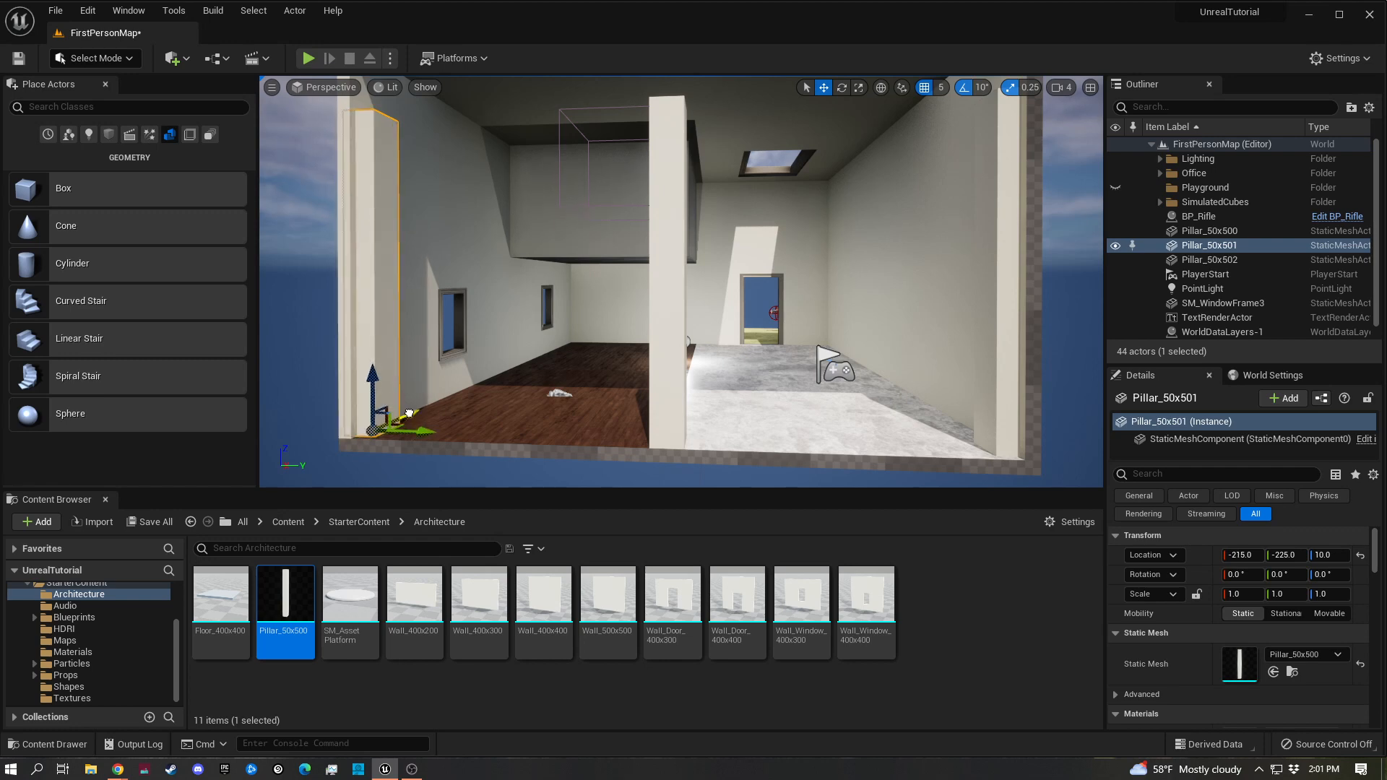
Move the middle pillar and the corner pillar at Y -225 to X -220
key(d)
right_drag(499, 415, 318, 438)
right_drag(767, 444, 755, 463)
click(715, 418)
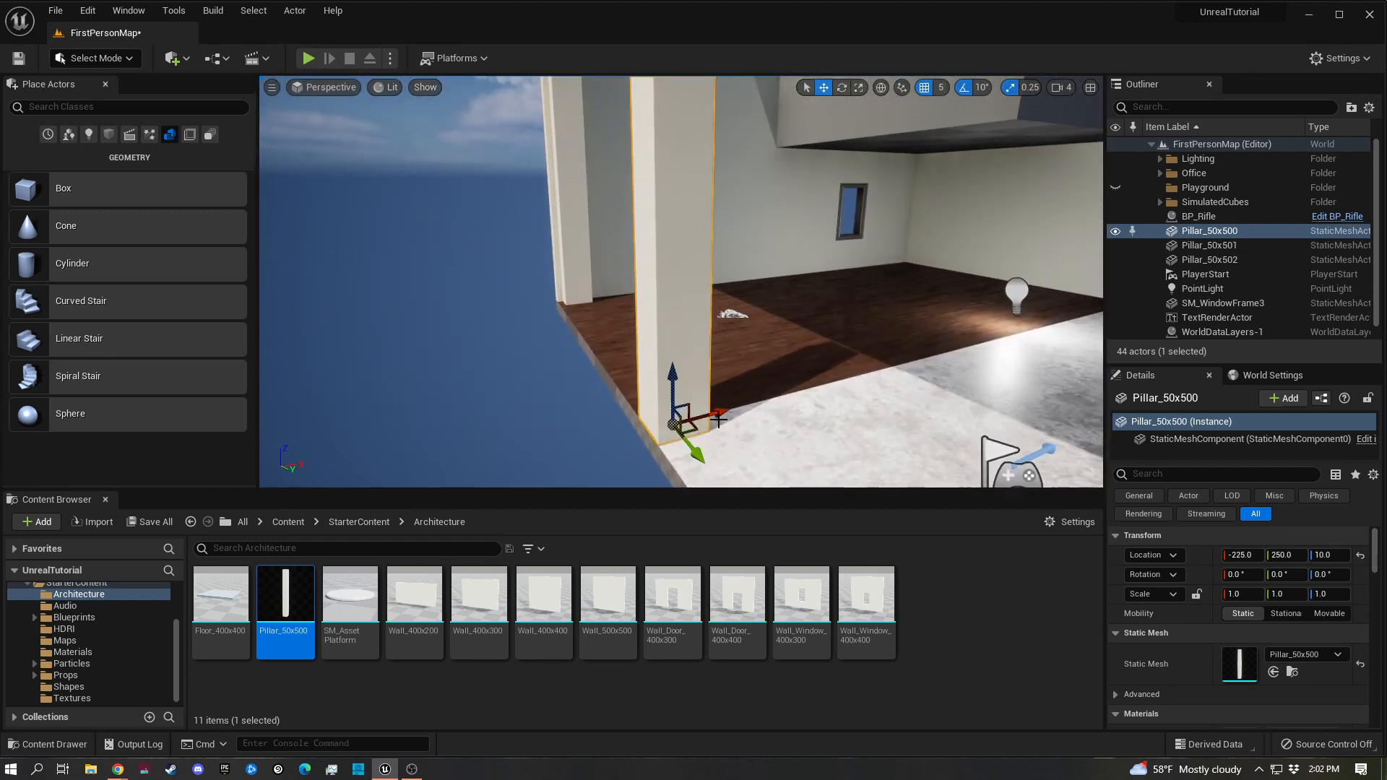
drag(722, 413, 726, 414)
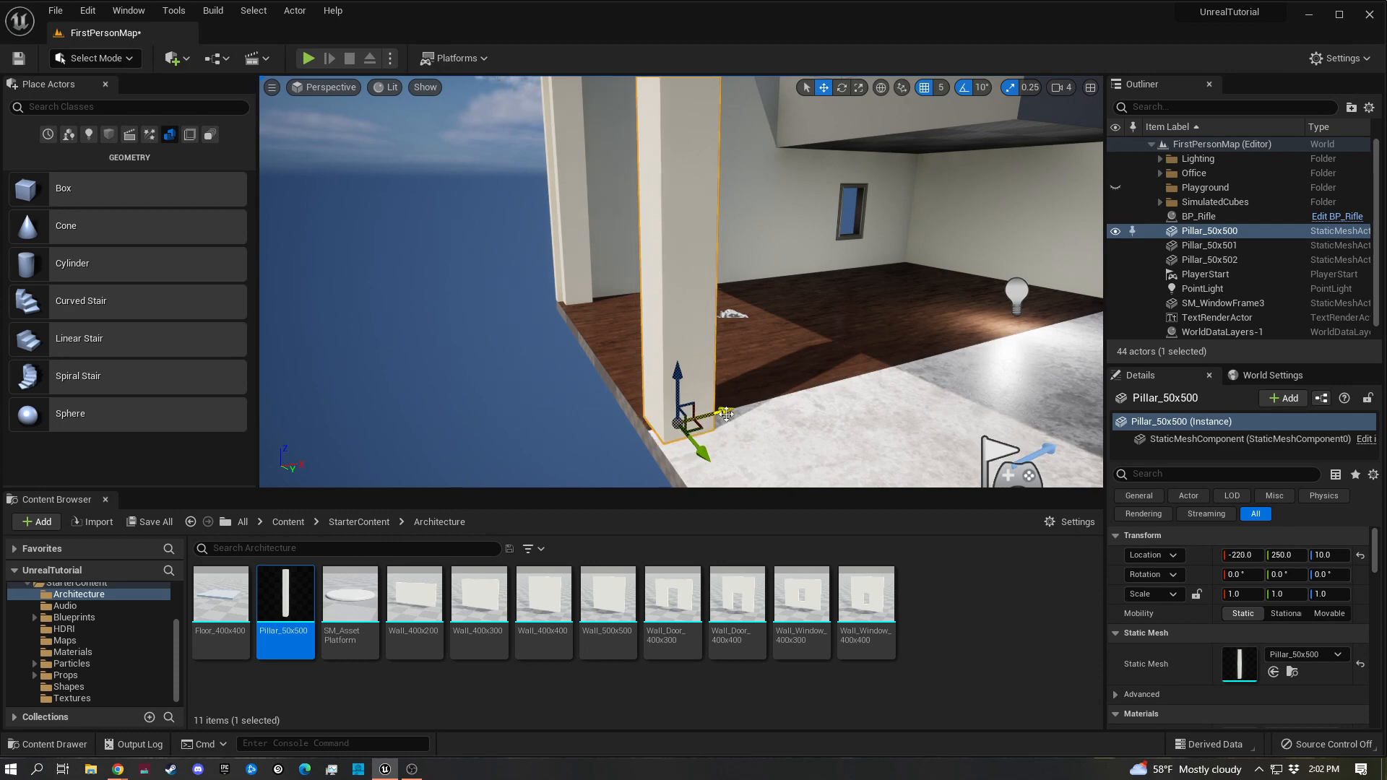
right_drag(696, 396, 787, 426)
click(409, 295)
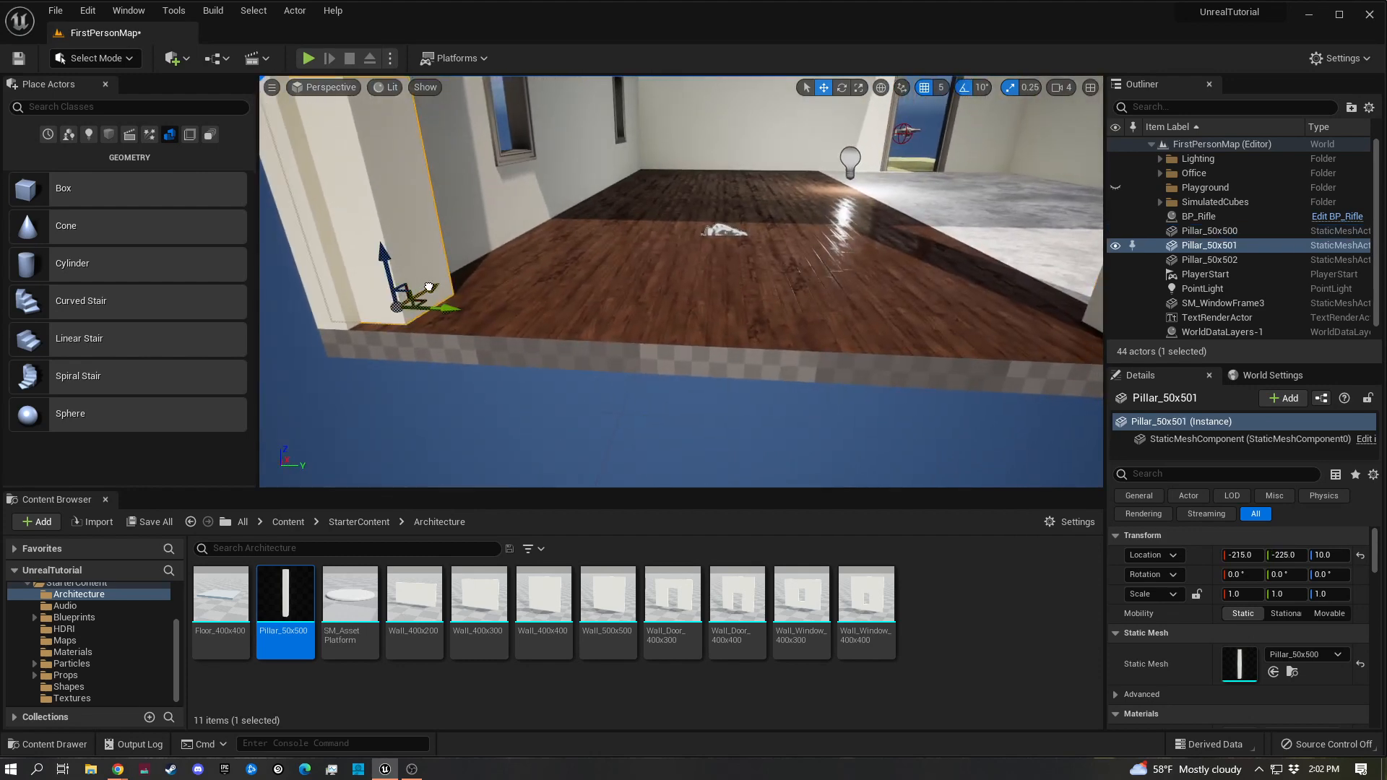
drag(428, 287, 427, 291)
Stretch the middle pillar up to the ceiling with a Z scale of 1.2
right_drag(506, 318, 691, 318)
click(672, 324)
key(r)
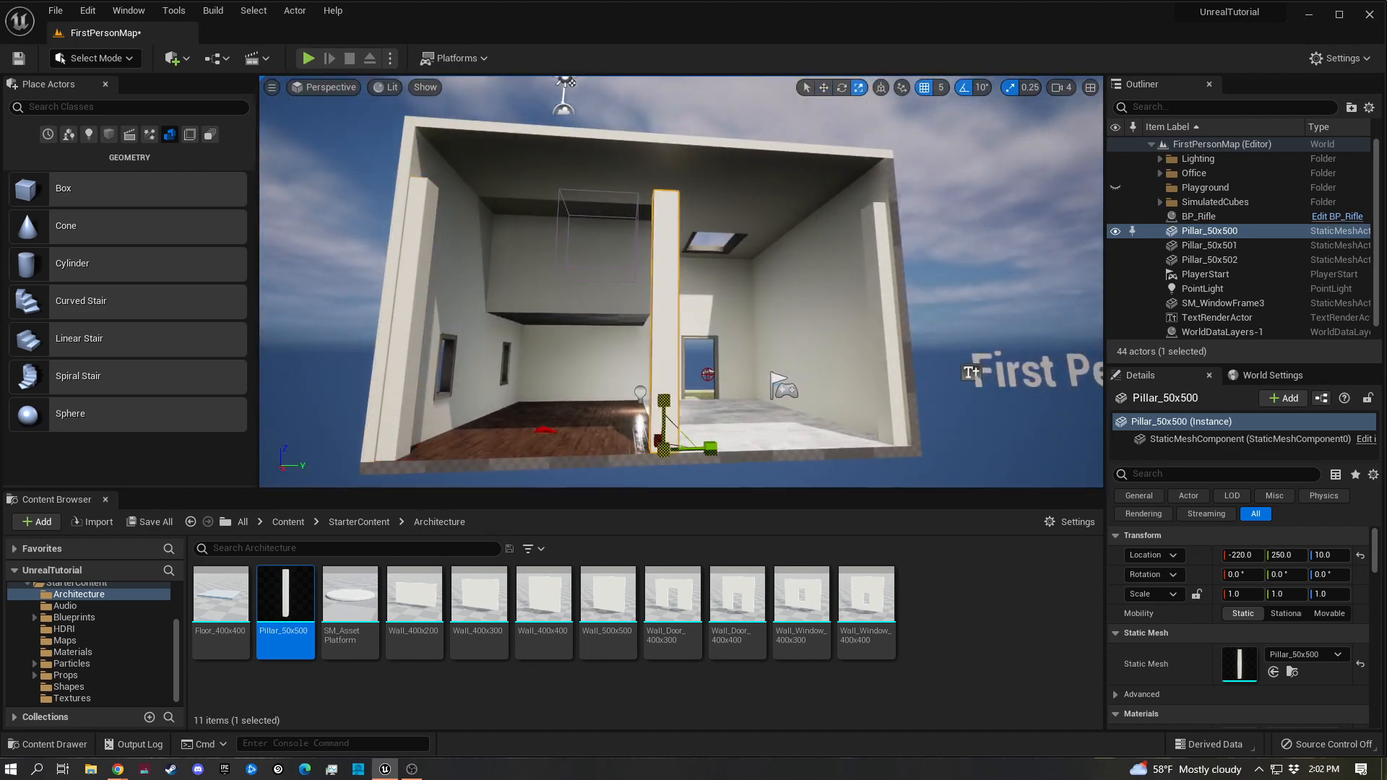
drag(664, 400, 664, 383)
click(1329, 593)
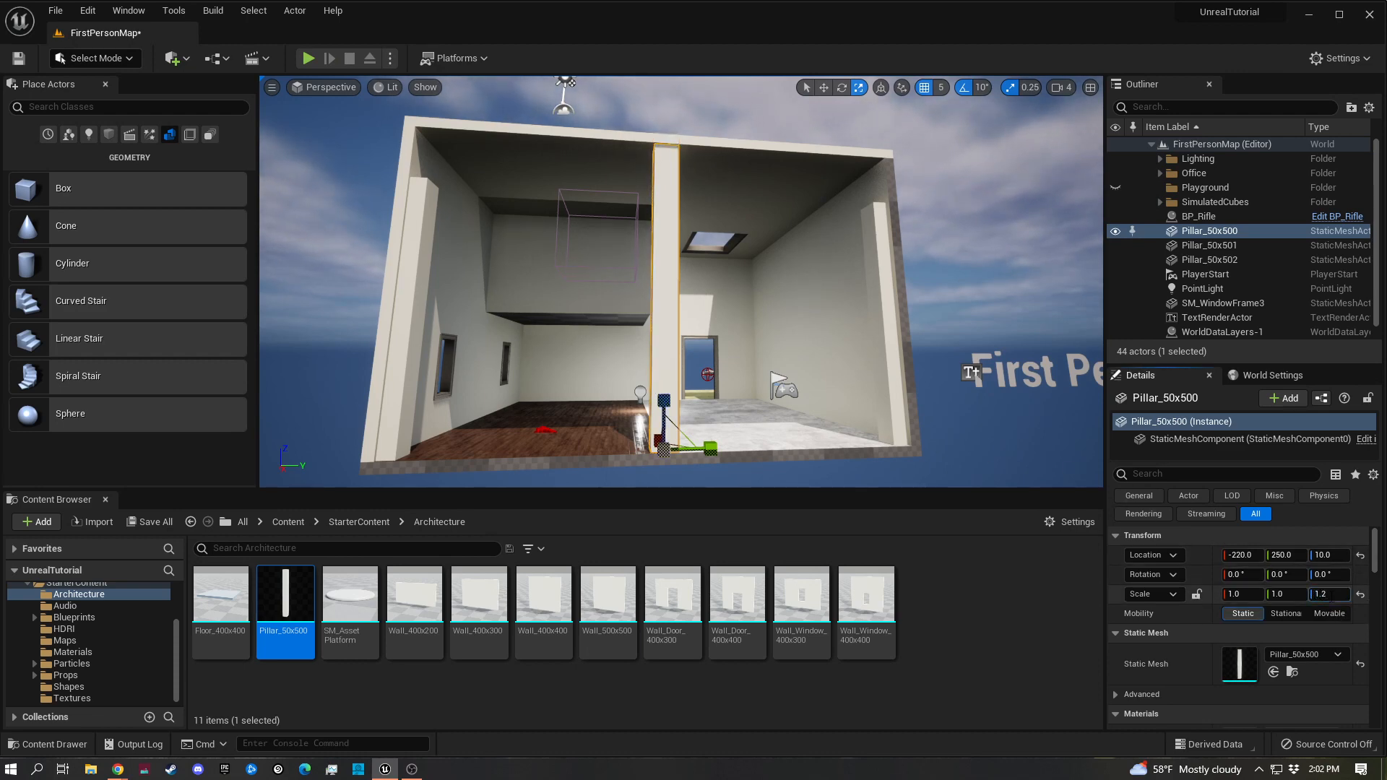
Set the Z scale of the corner pillar at Y 725 to 1.2
click(875, 228)
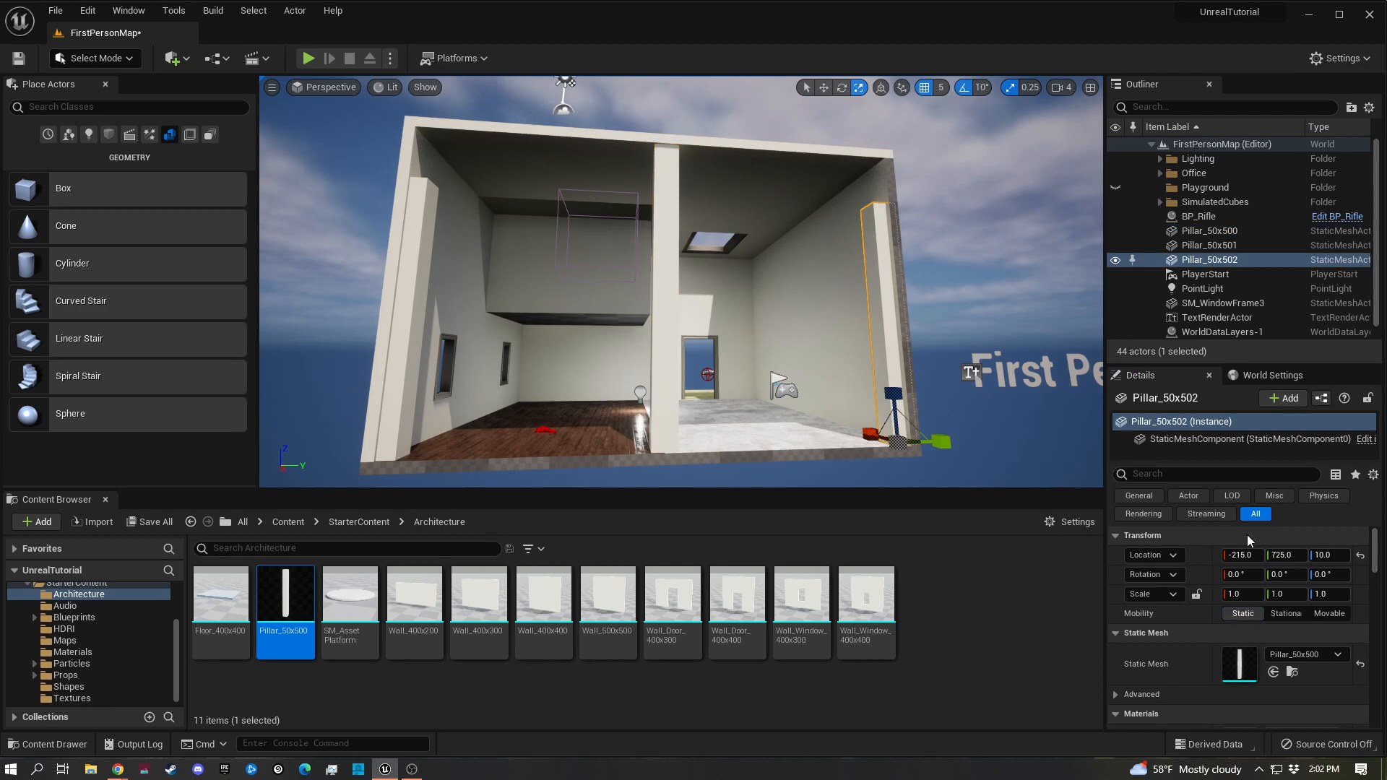
text(1.2)
key(Return)
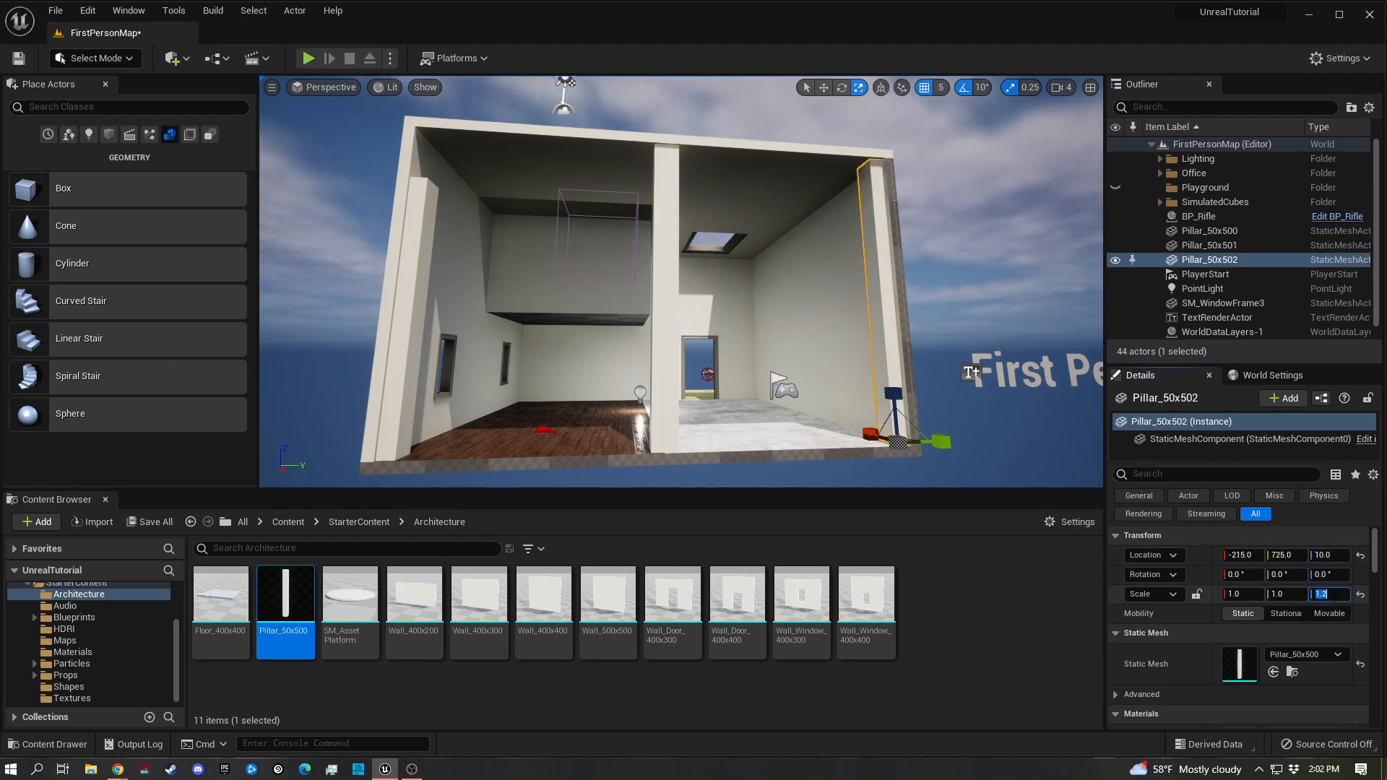
Set the corner pillar at Y -225 to an X scale of 1.0 and a Z scale of 1.2
click(399, 377)
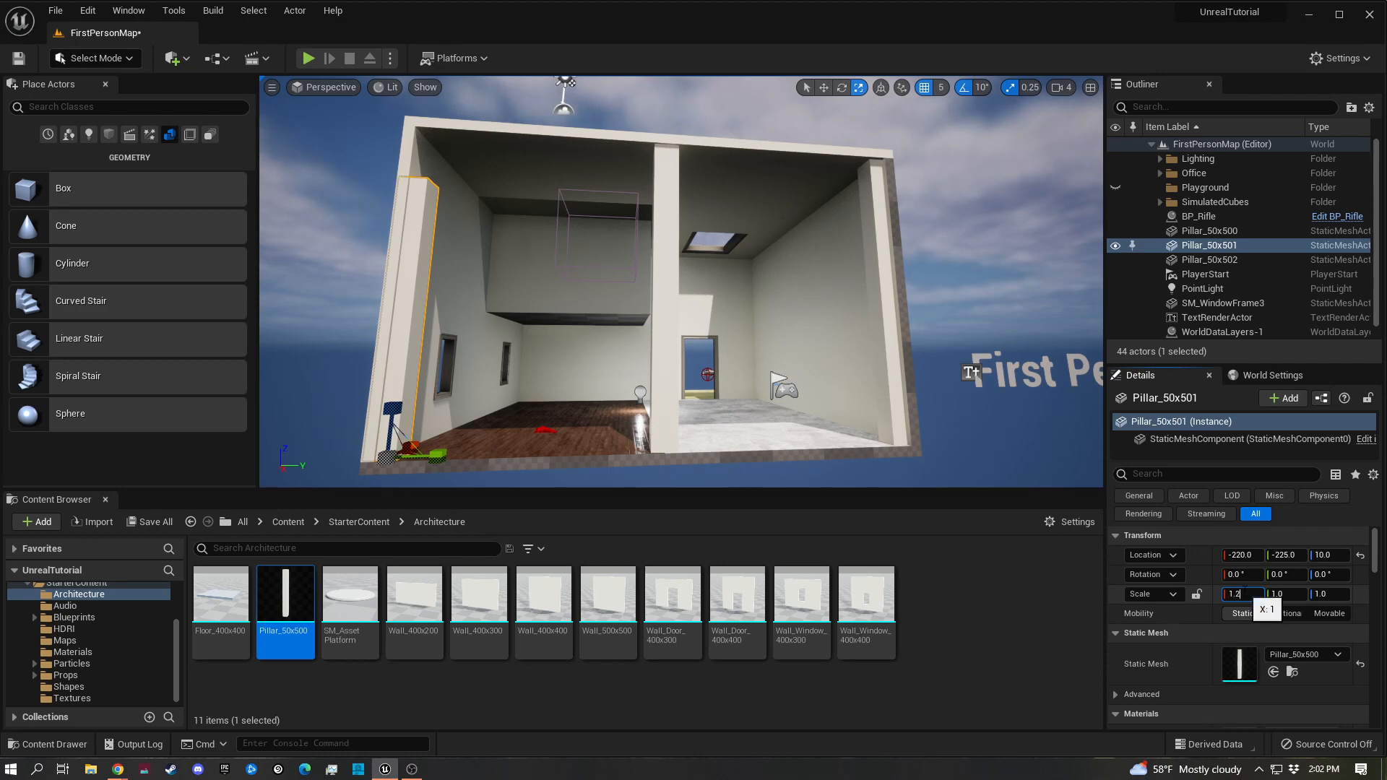
text(1.2)
key(Return)
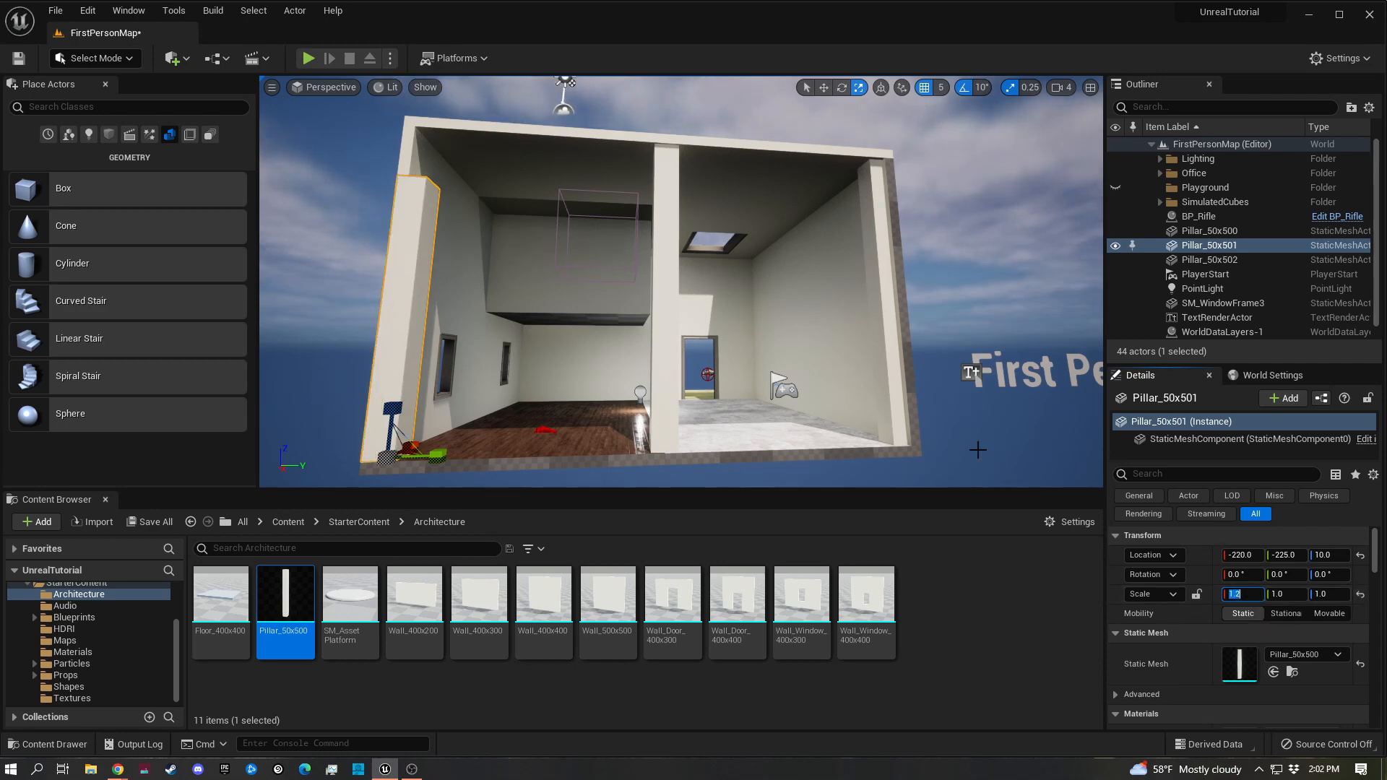
click(1255, 595)
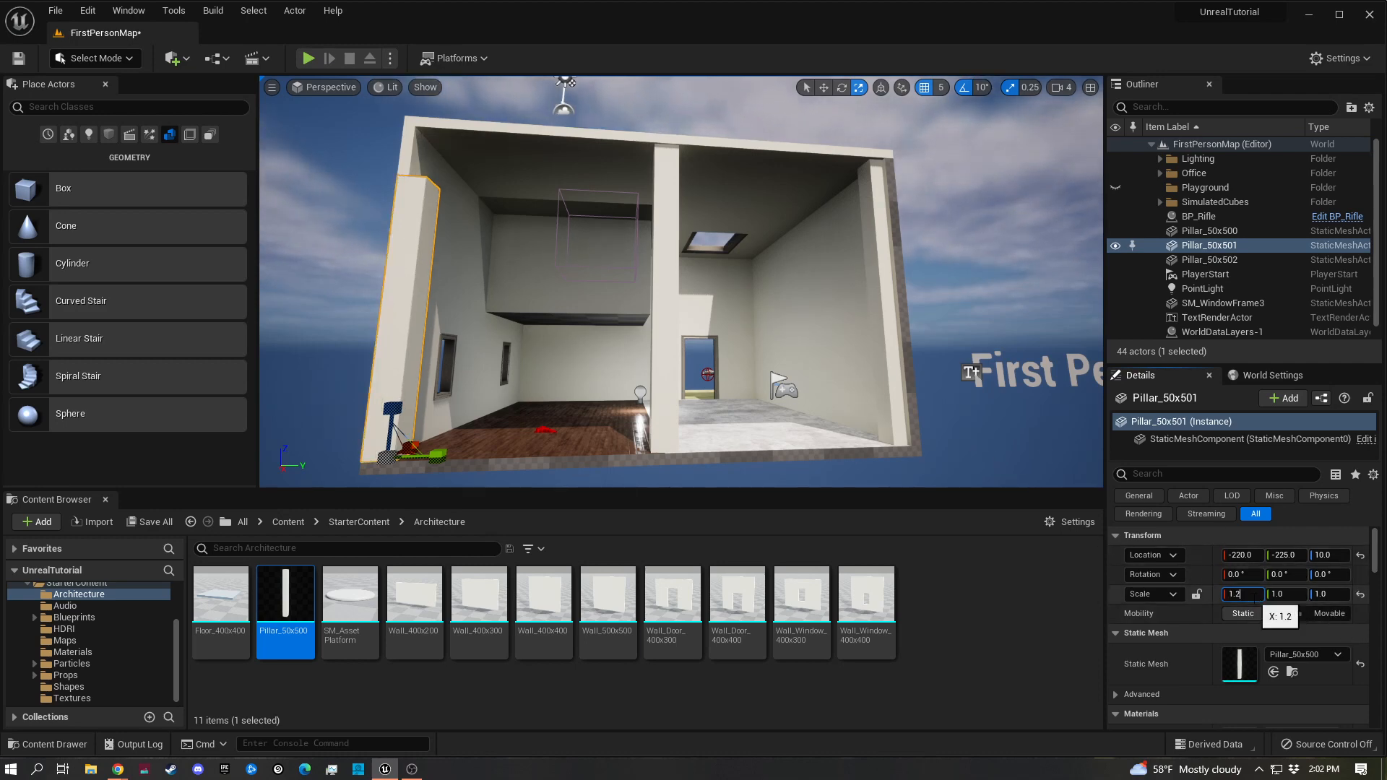
double_click(1252, 598)
text(1)
click(1321, 594)
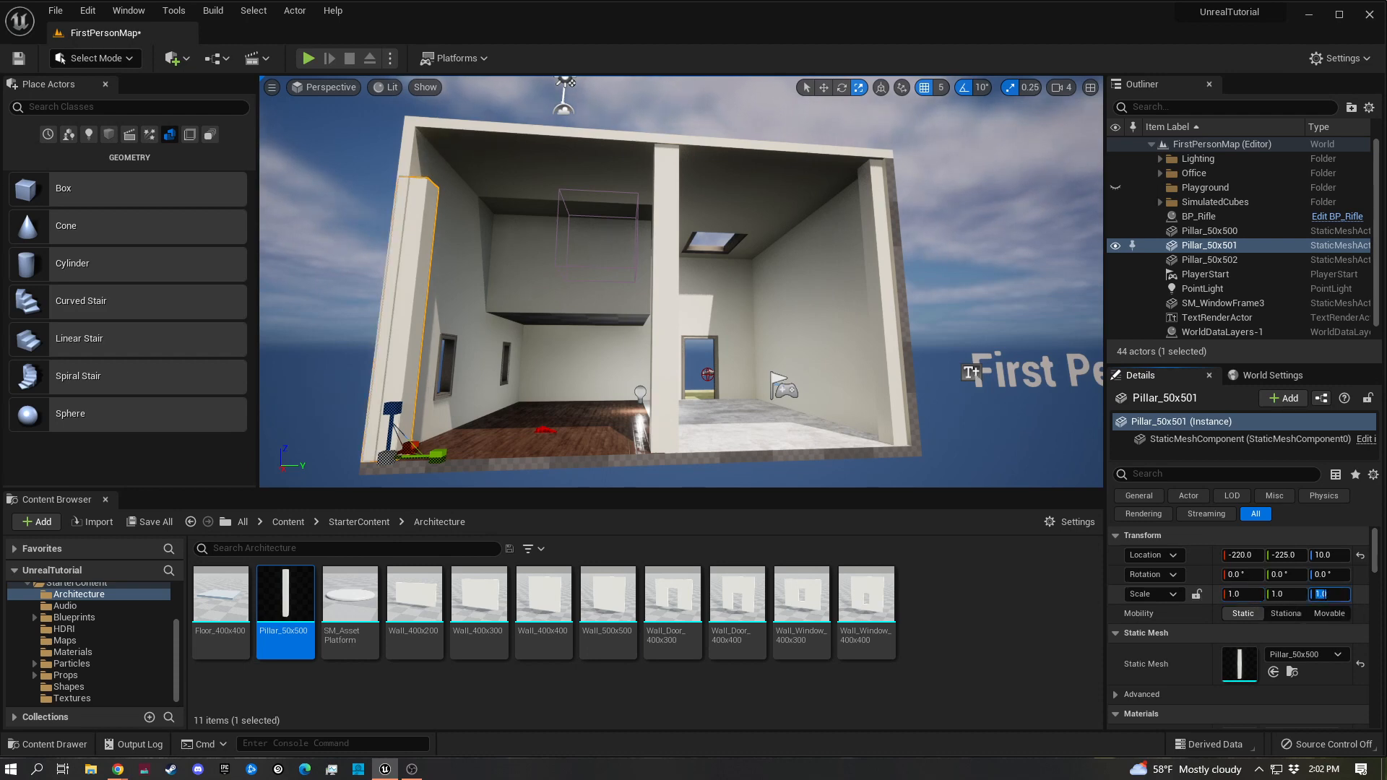
text(1.2)
key(Return)
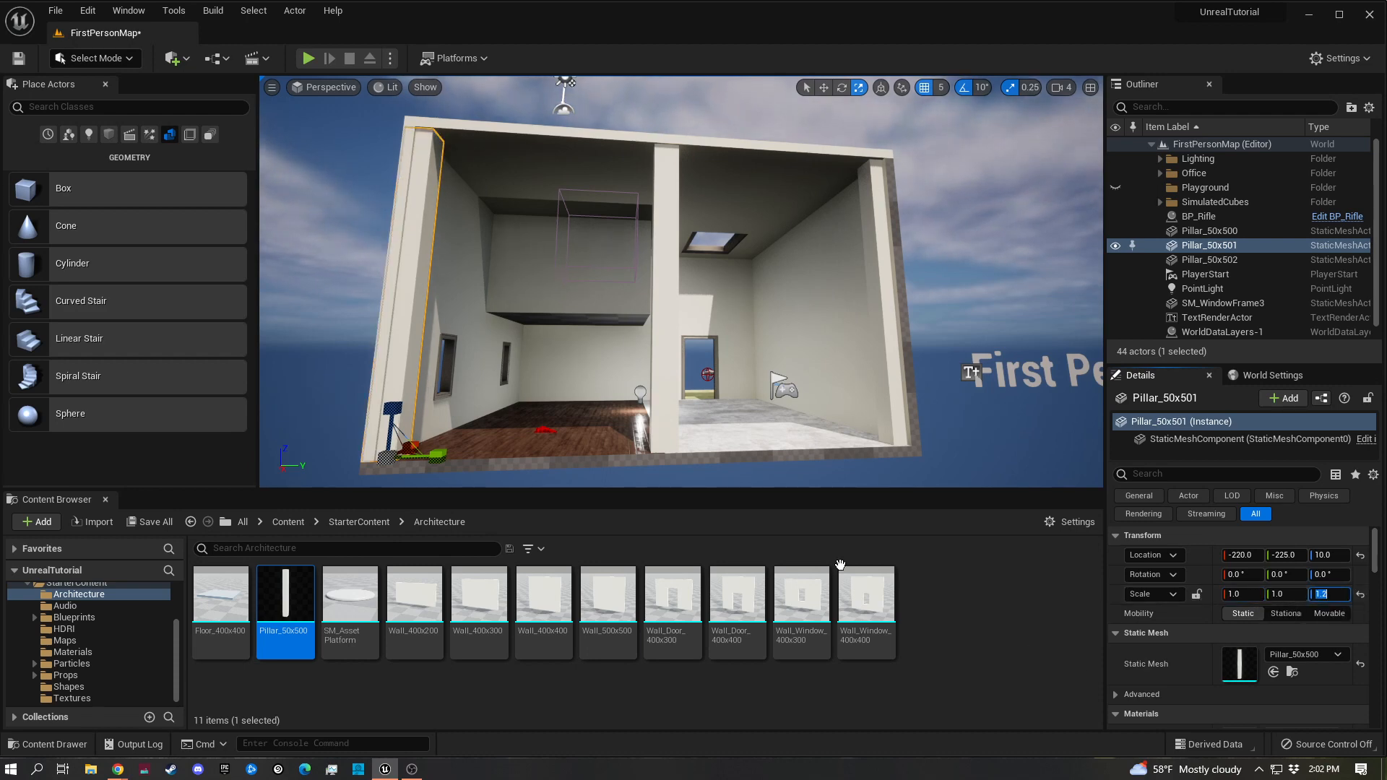
Slim the middle pillar at Y 250 by setting its X and Y scale to 0.8
key(w)
right_drag(673, 307, 505, 354)
key(d)
key(s)
key(a)
click(716, 338)
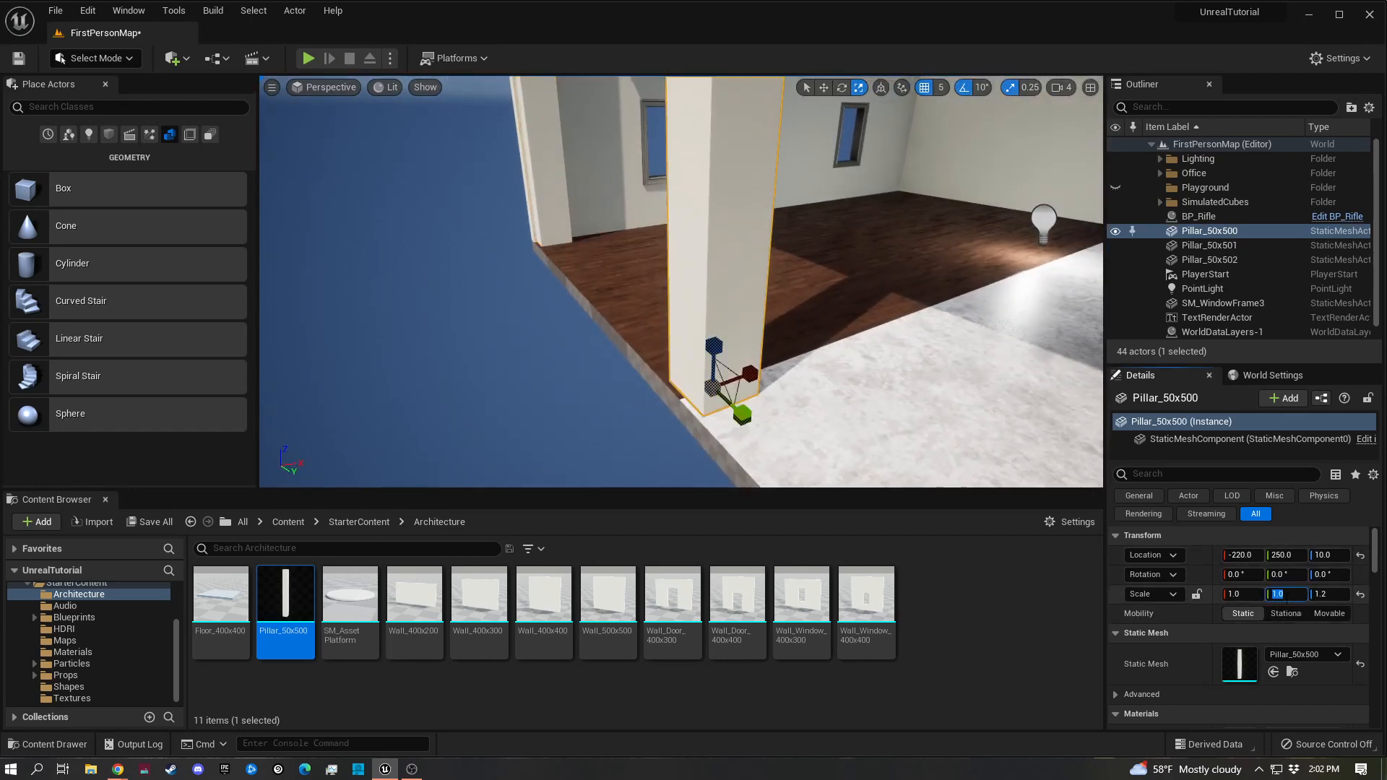
text(0.8)
key(Return)
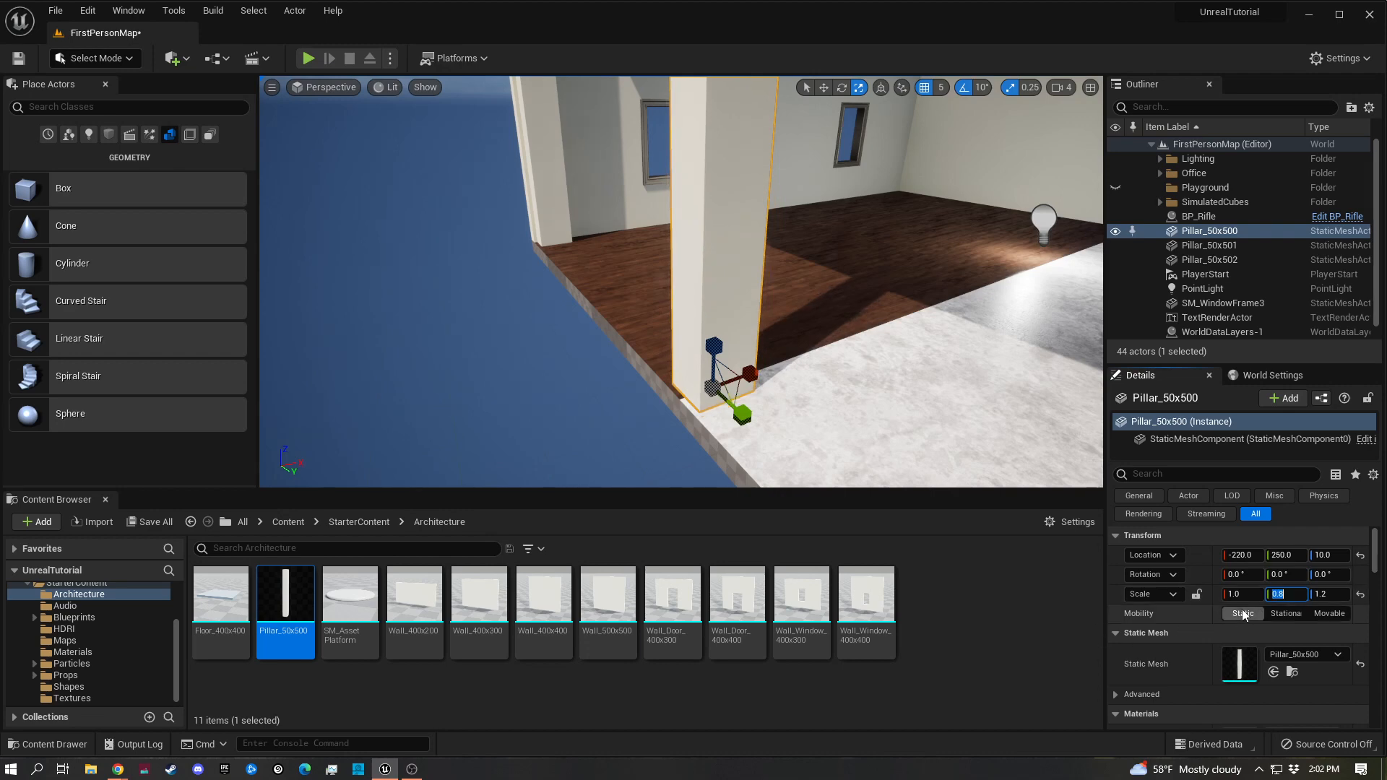
click(1257, 594)
text(0.8)
key(Return)
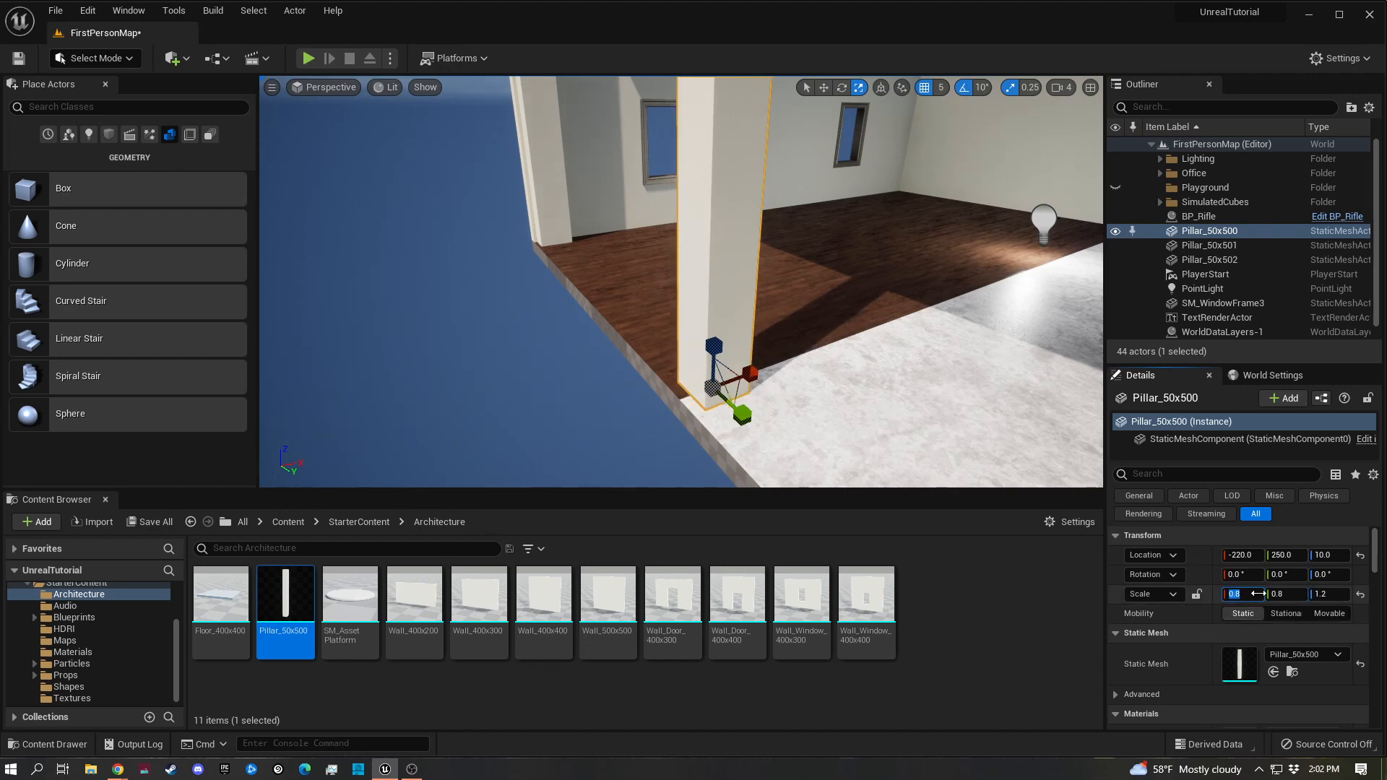
Set the X and Y scale of the corner pillar at Y -225 to 0.8
click(551, 206)
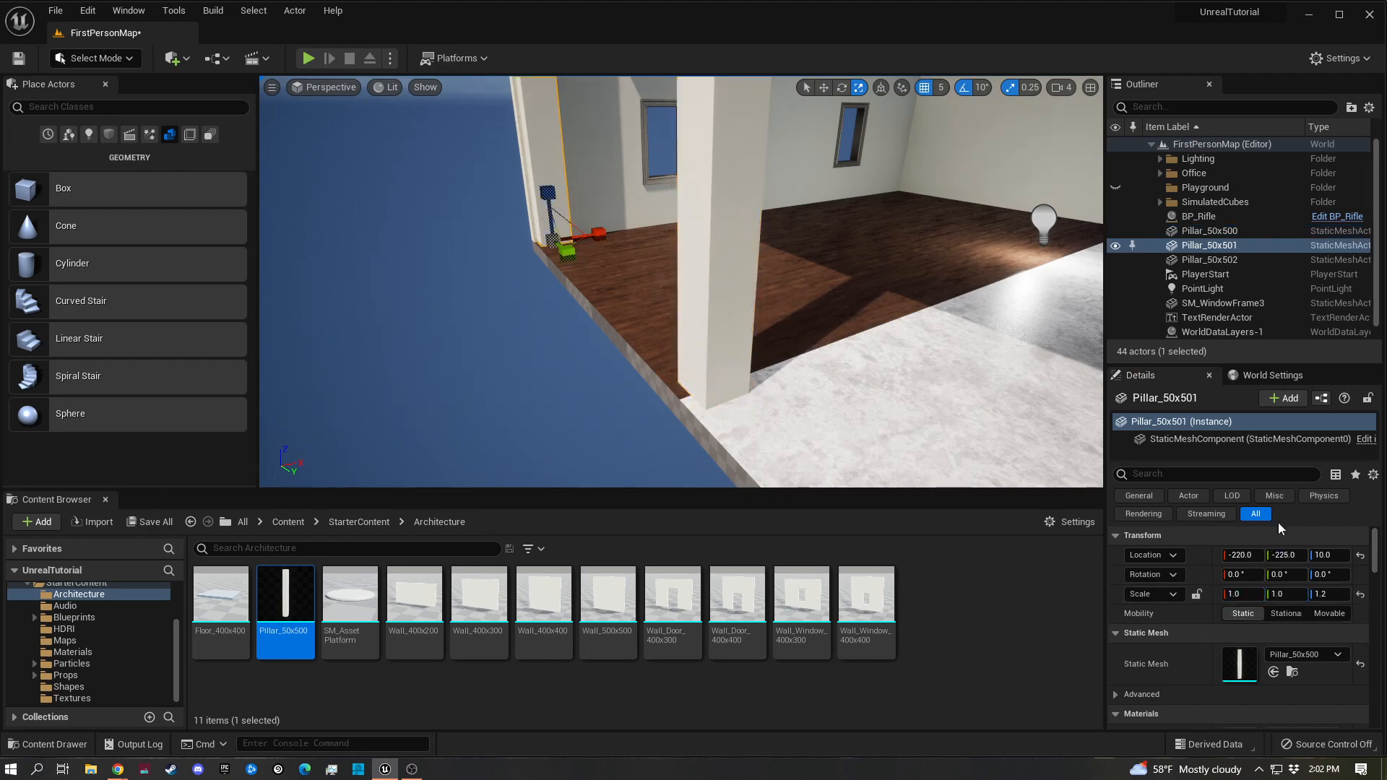
click(1245, 593)
text(.8)
key(Tab)
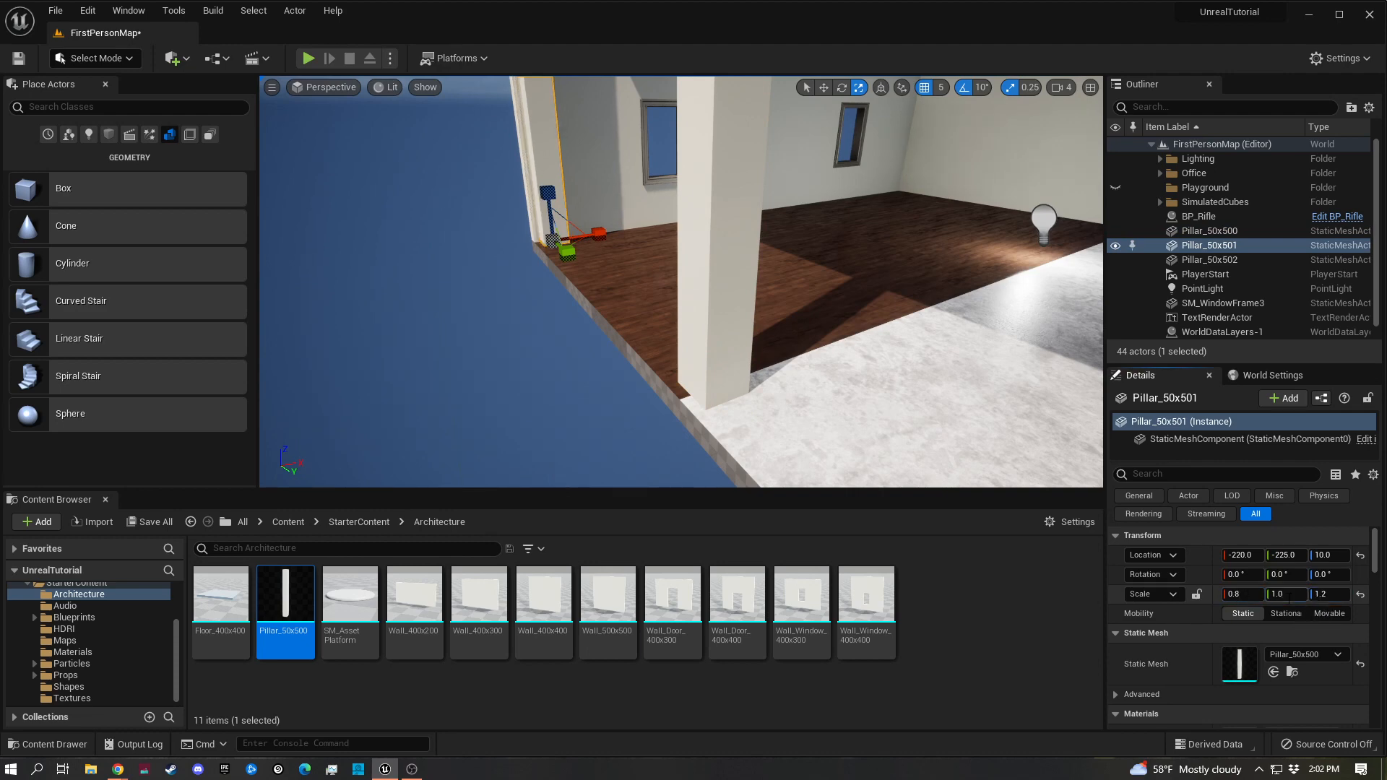
text(0.8)
key(Return)
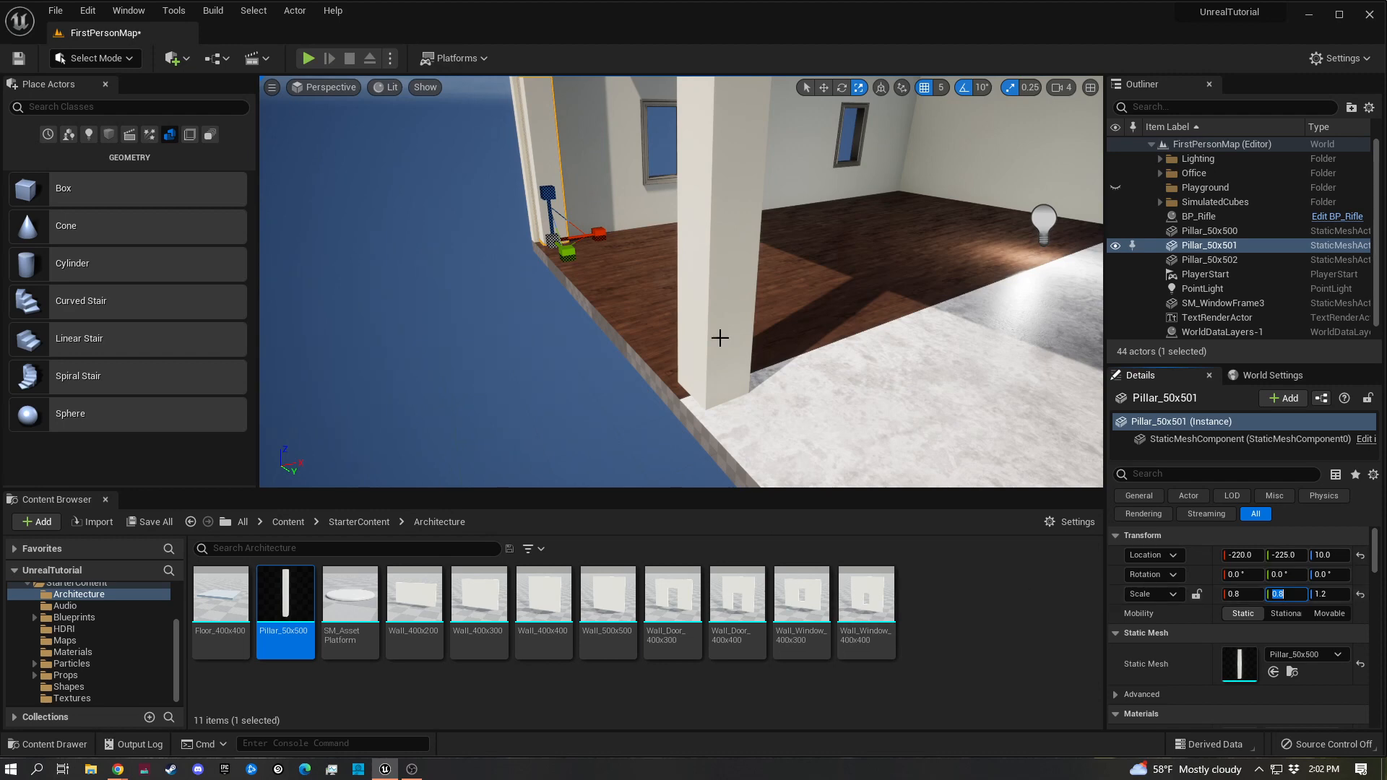
Set the X and Y scale of the corner pillar at Y 725 to 0.8
right_drag(719, 337, 789, 323)
click(790, 322)
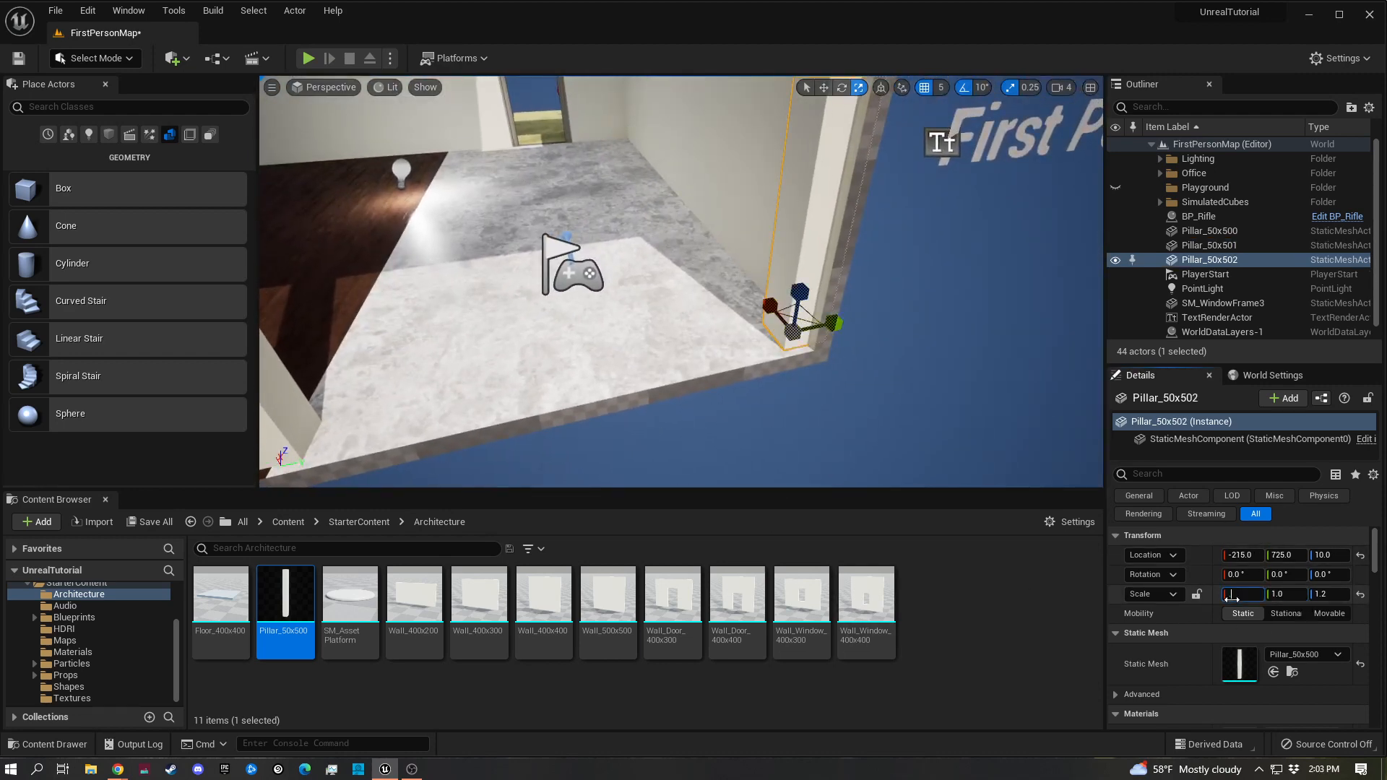
text(0.8)
key(Tab)
text(0.8)
key(Return)
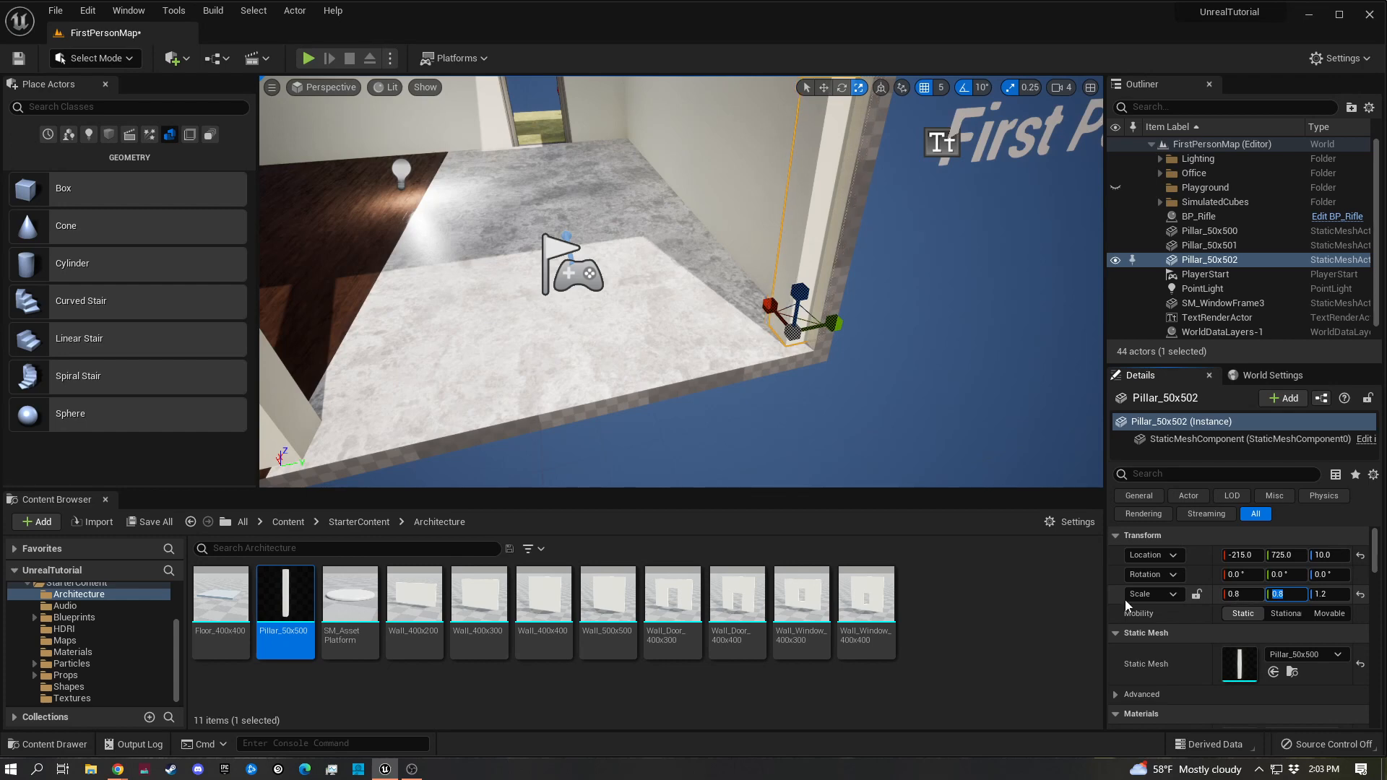
Shift all three pillars together toward the floor's open edge, bringing the middle pillar to X -225
right_drag(728, 372, 621, 364)
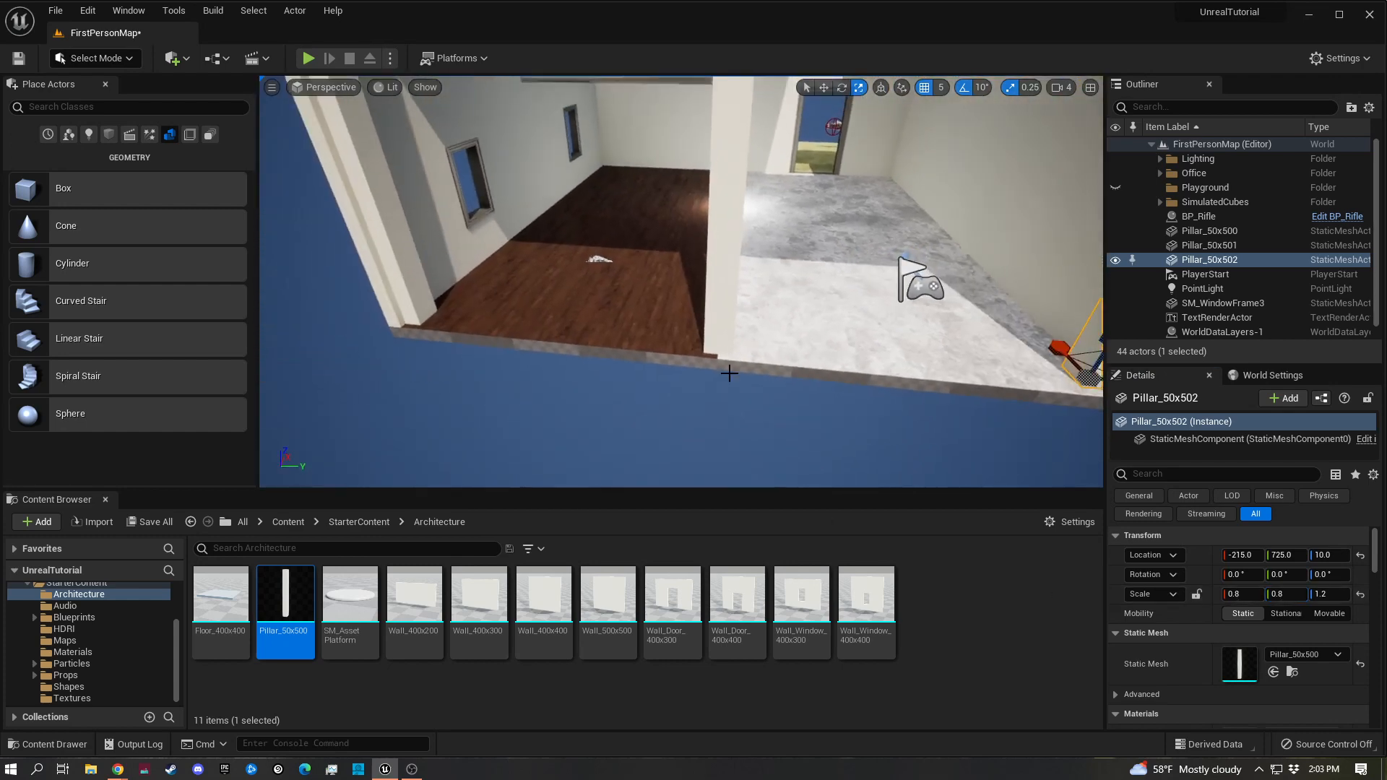
ctrl+click(721, 325)
ctrl+click(433, 312)
key(w)
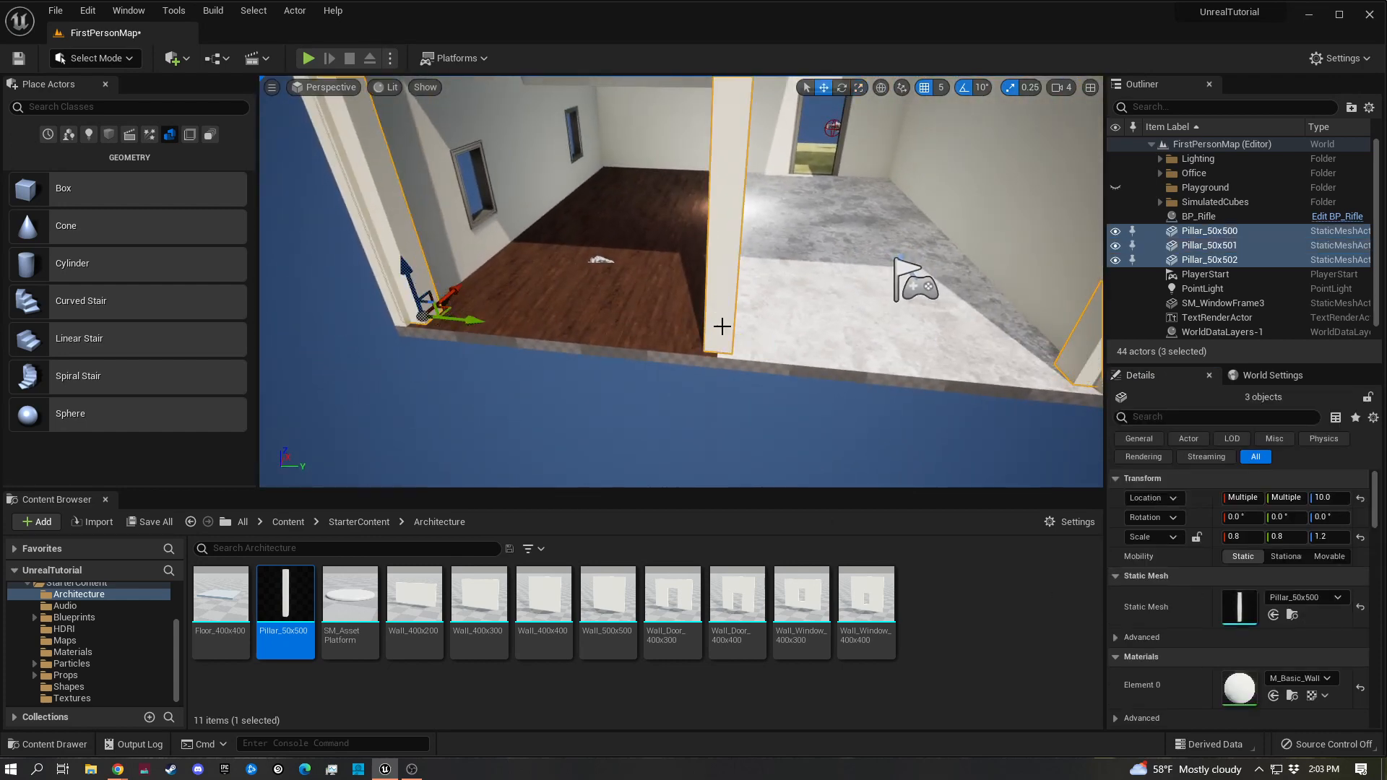
drag(455, 287, 451, 289)
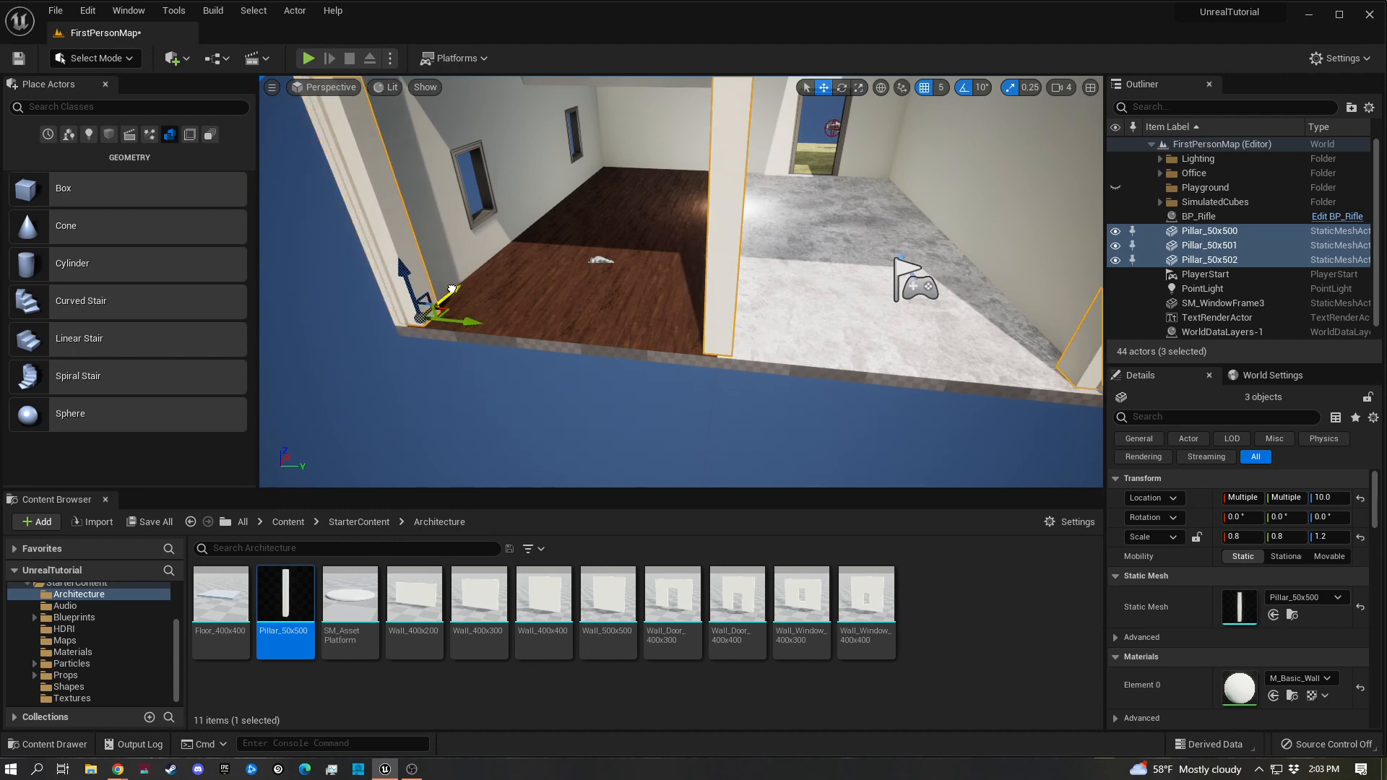
right_drag(621, 405, 686, 405)
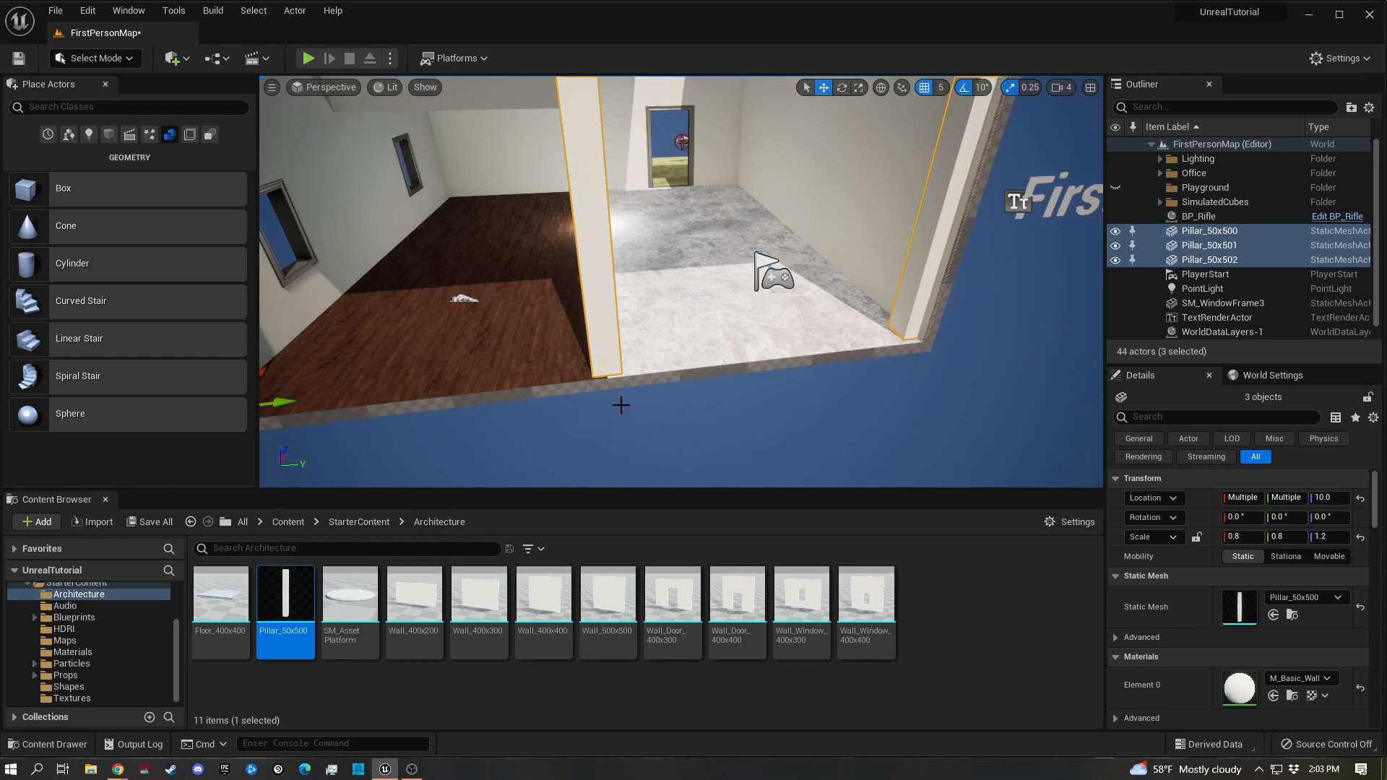
click(715, 432)
Duplicate the row of three pillars twice along X, placing one row partway into the room and another near the back wall
right_drag(787, 383, 778, 379)
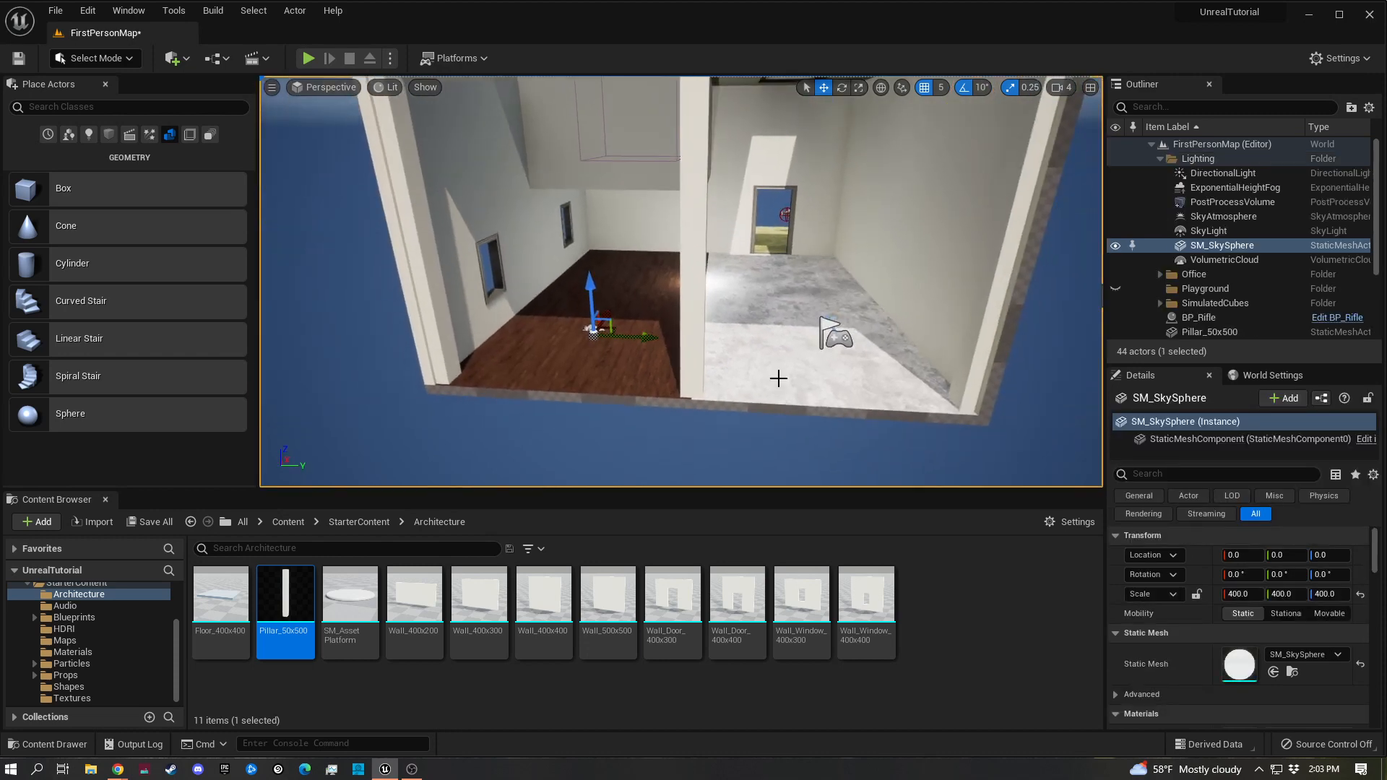
scroll(1238, 279, down, 3)
click(1228, 217)
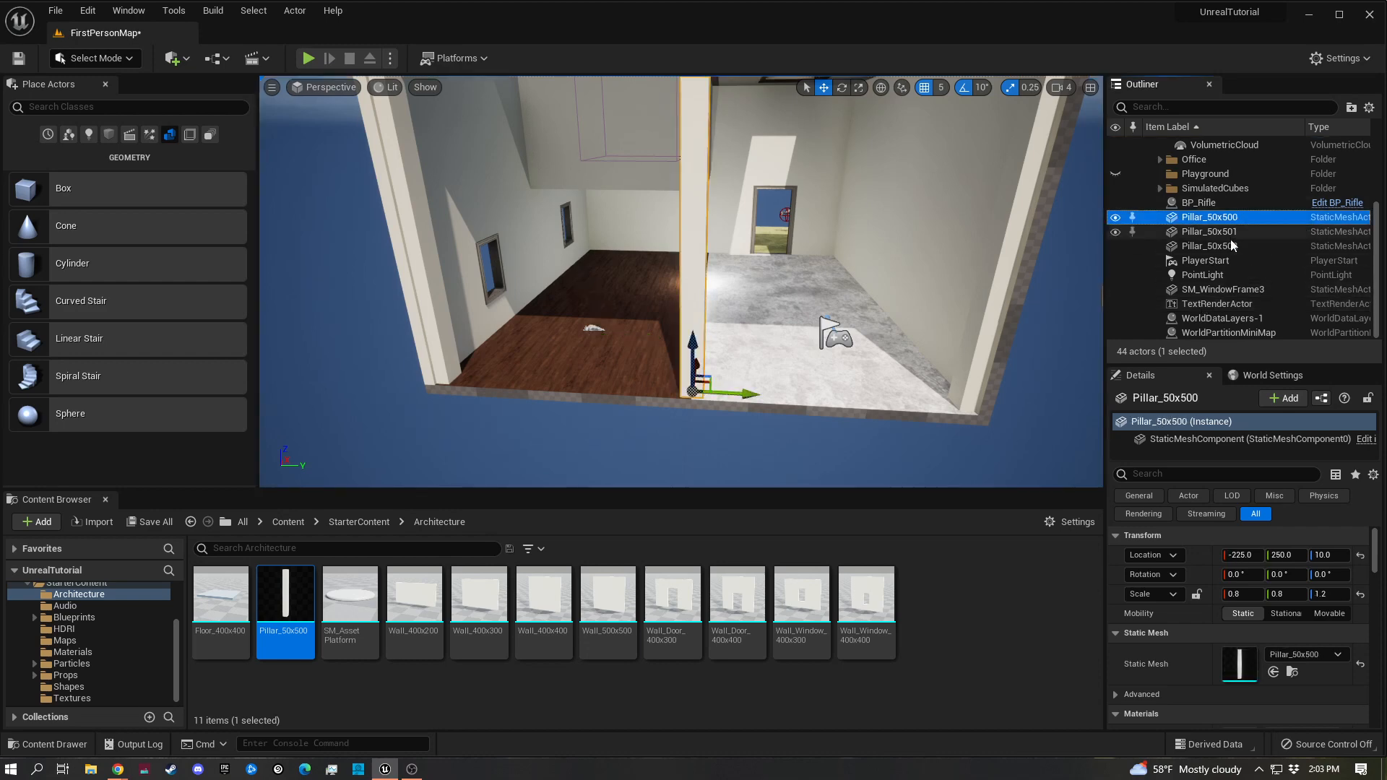
shift+click(1232, 246)
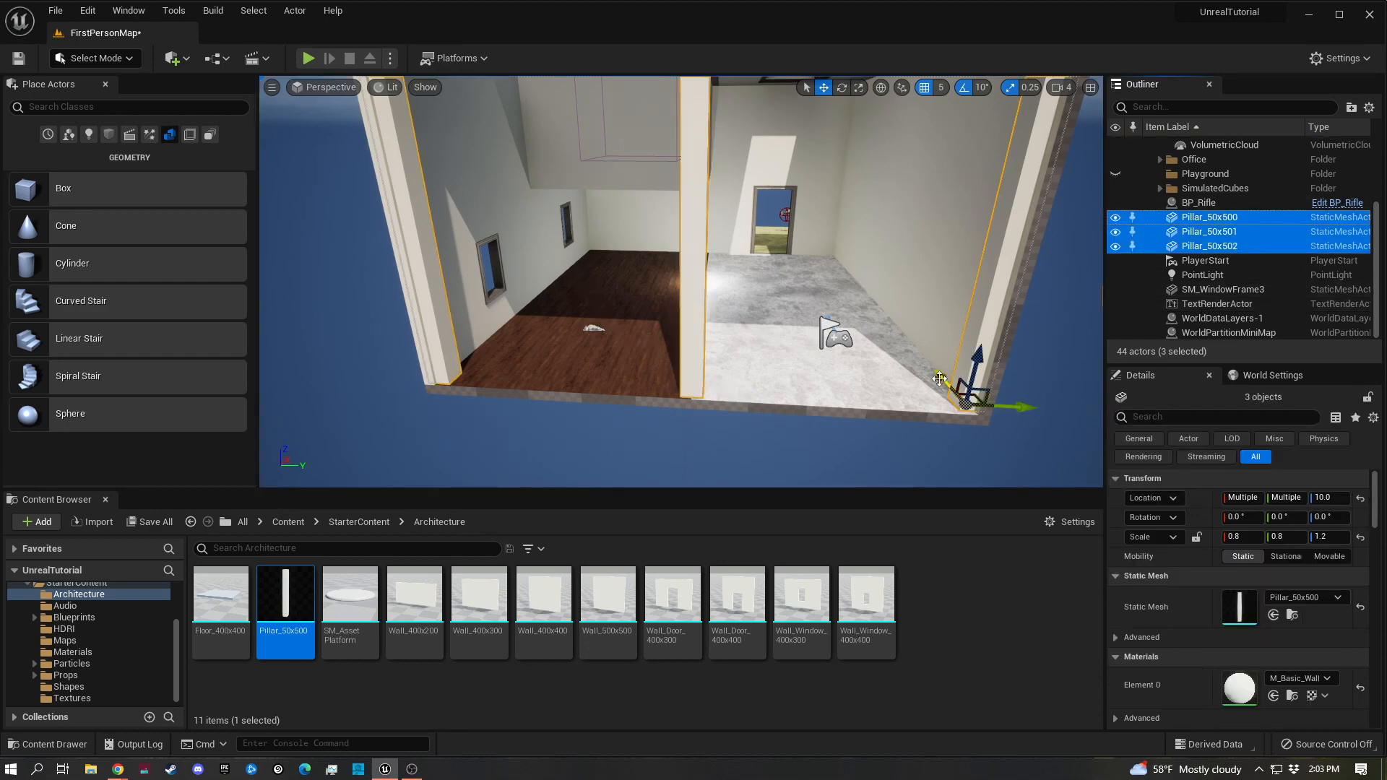
alt+drag(939, 379, 898, 291)
mouse_move(897, 291)
right_down()
mouse_move(773, 290)
mouse_move(900, 295)
right_up()
key(w)
key(s)
right_drag(853, 346, 852, 346)
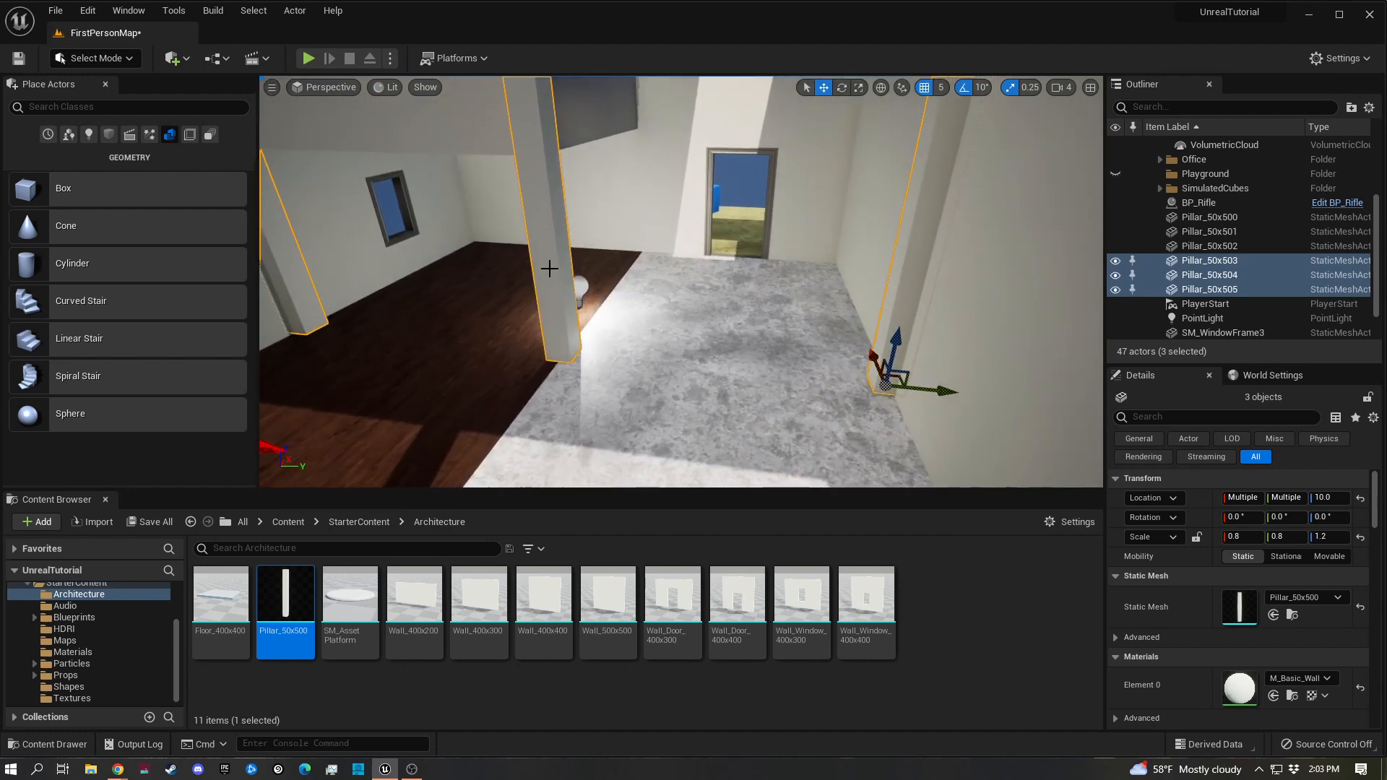
alt+drag(867, 354, 856, 253)
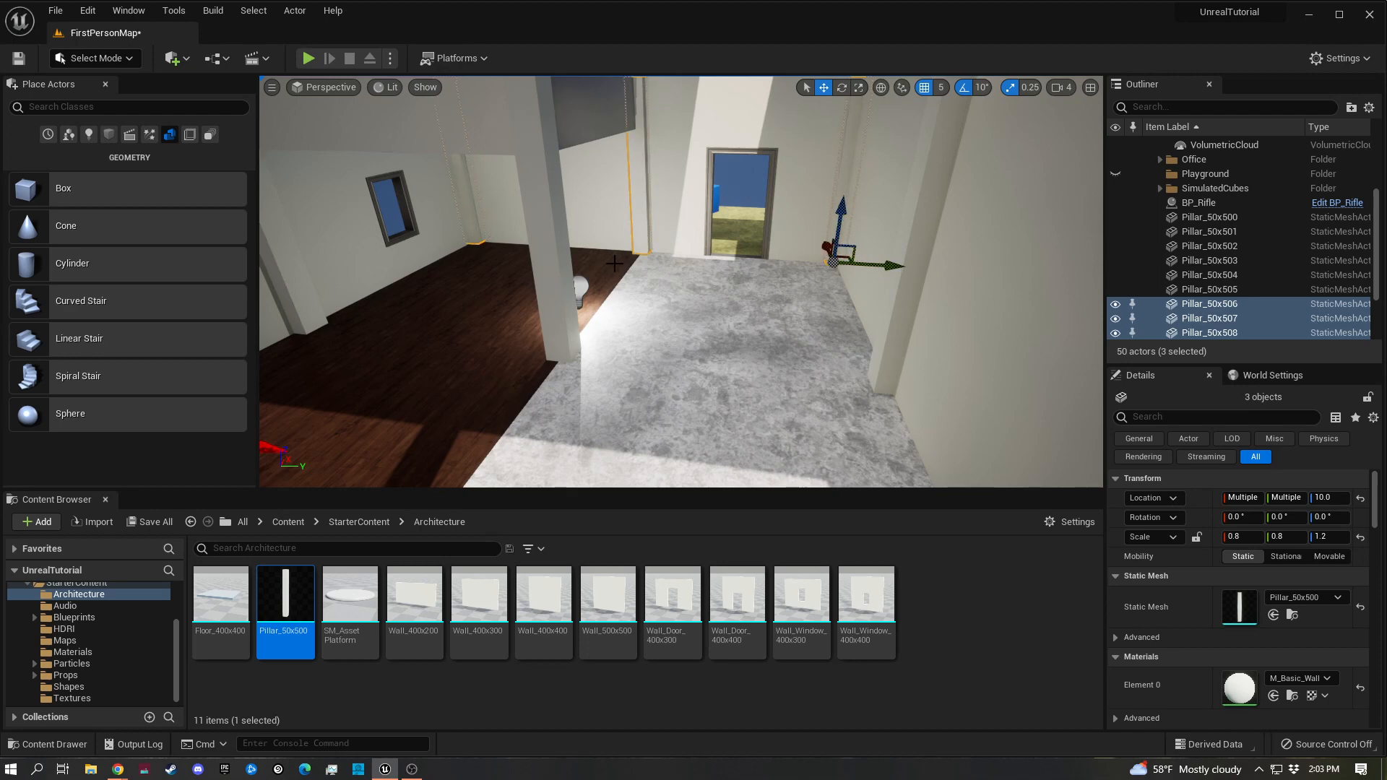
Delete the freestanding middle pillar of the second row
click(564, 303)
key(Delete)
right_drag(563, 303, 598, 147)
Duplicate the front middle pillar inward to X -25 and rotate the copy -90° about Y to form a horizontal beam
right_drag(697, 226, 570, 238)
click(543, 246)
click(507, 288)
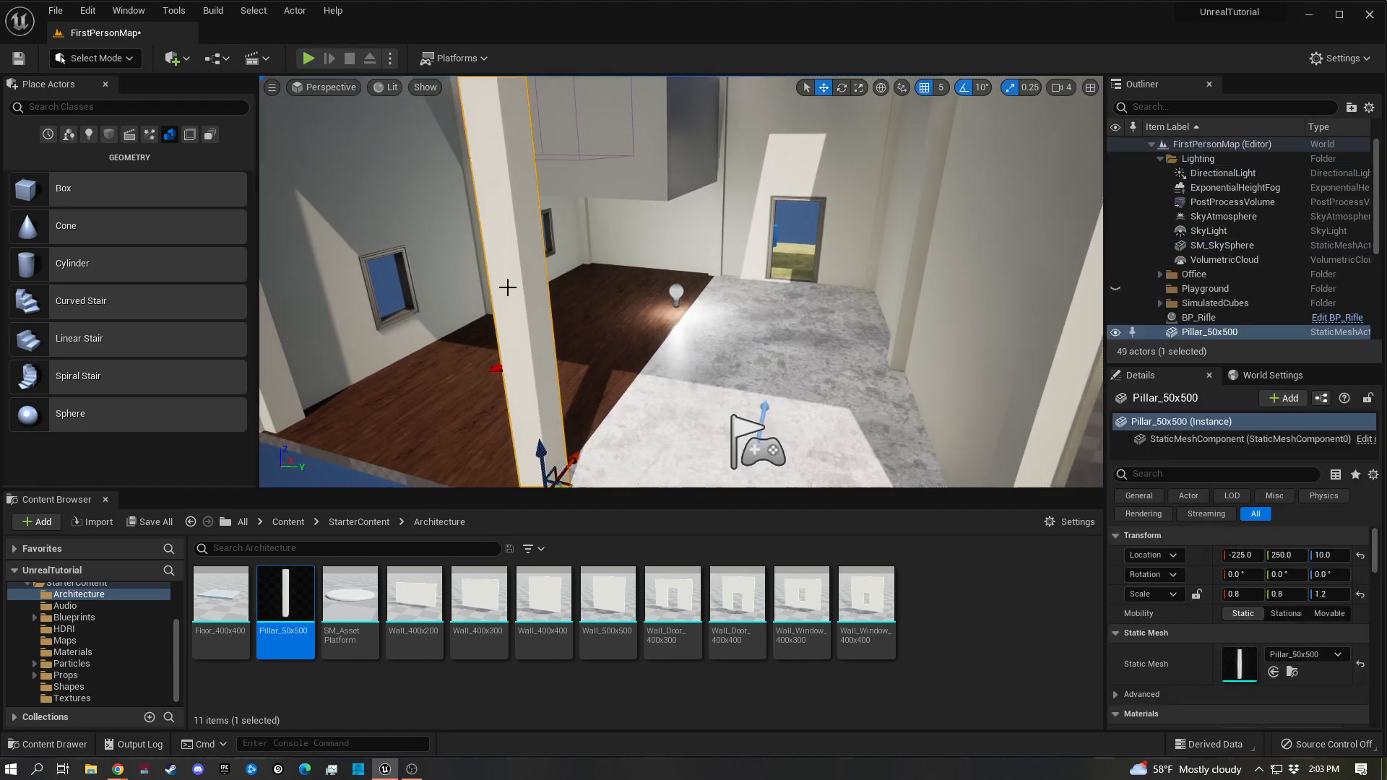
right_drag(507, 287, 570, 362)
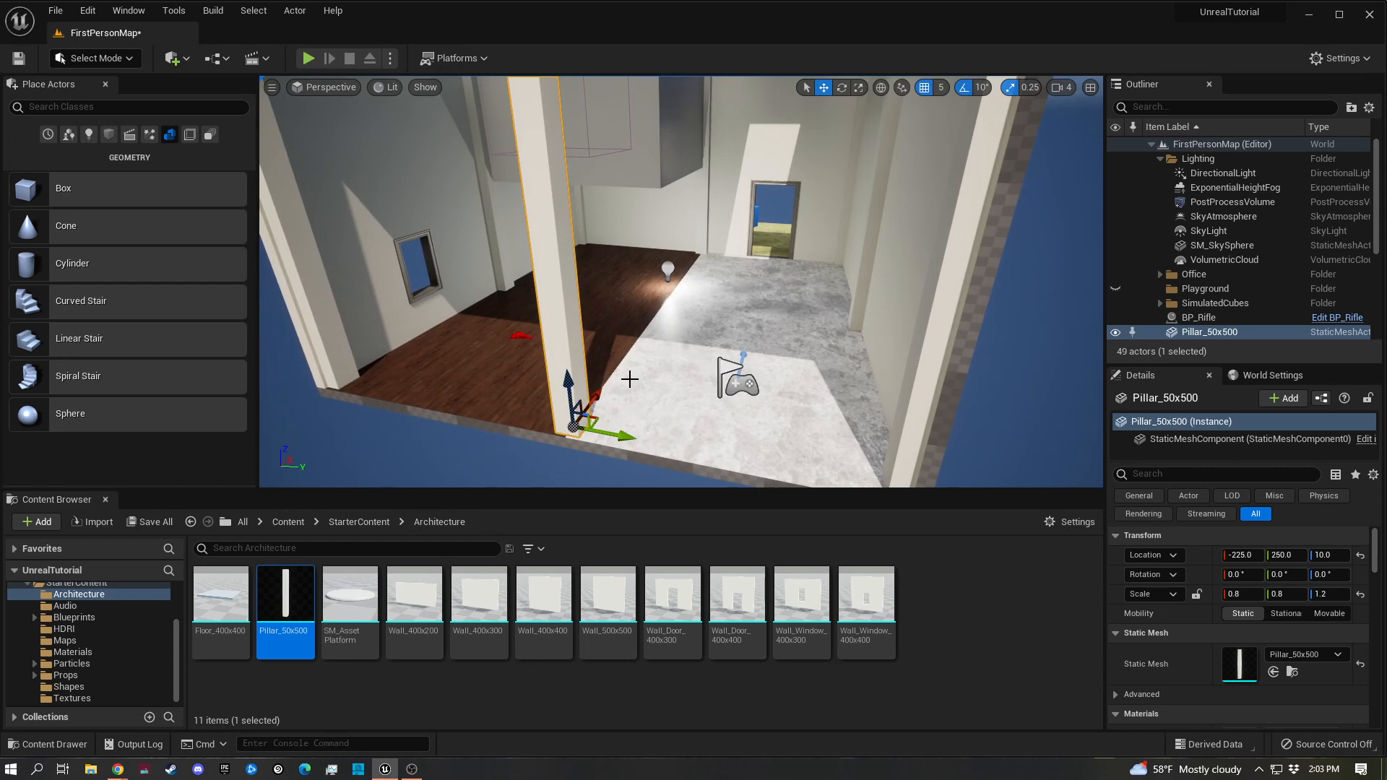
alt+drag(593, 396, 630, 426)
key(e)
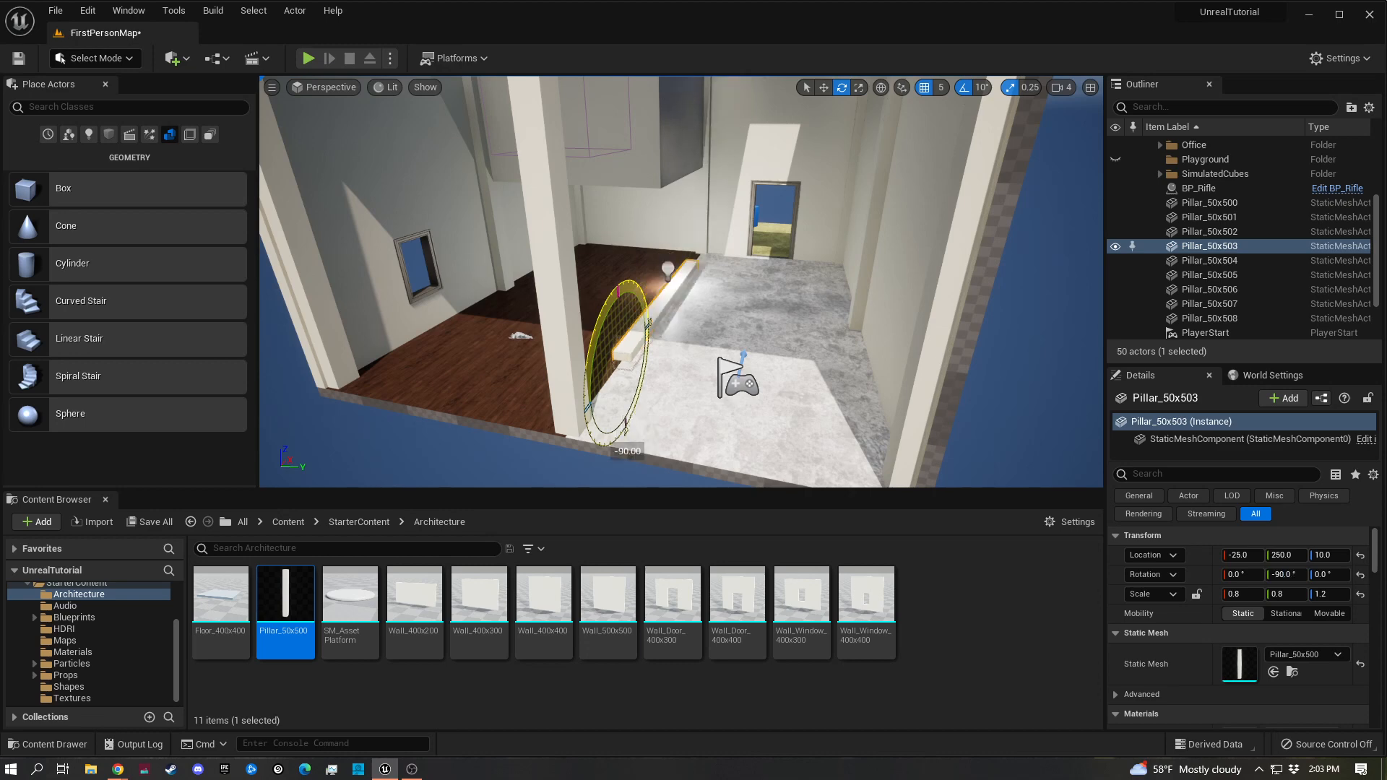
Raise the horizontal beam to Z 315 and set its X scale to 1.0
key(w)
drag(617, 319, 677, 155)
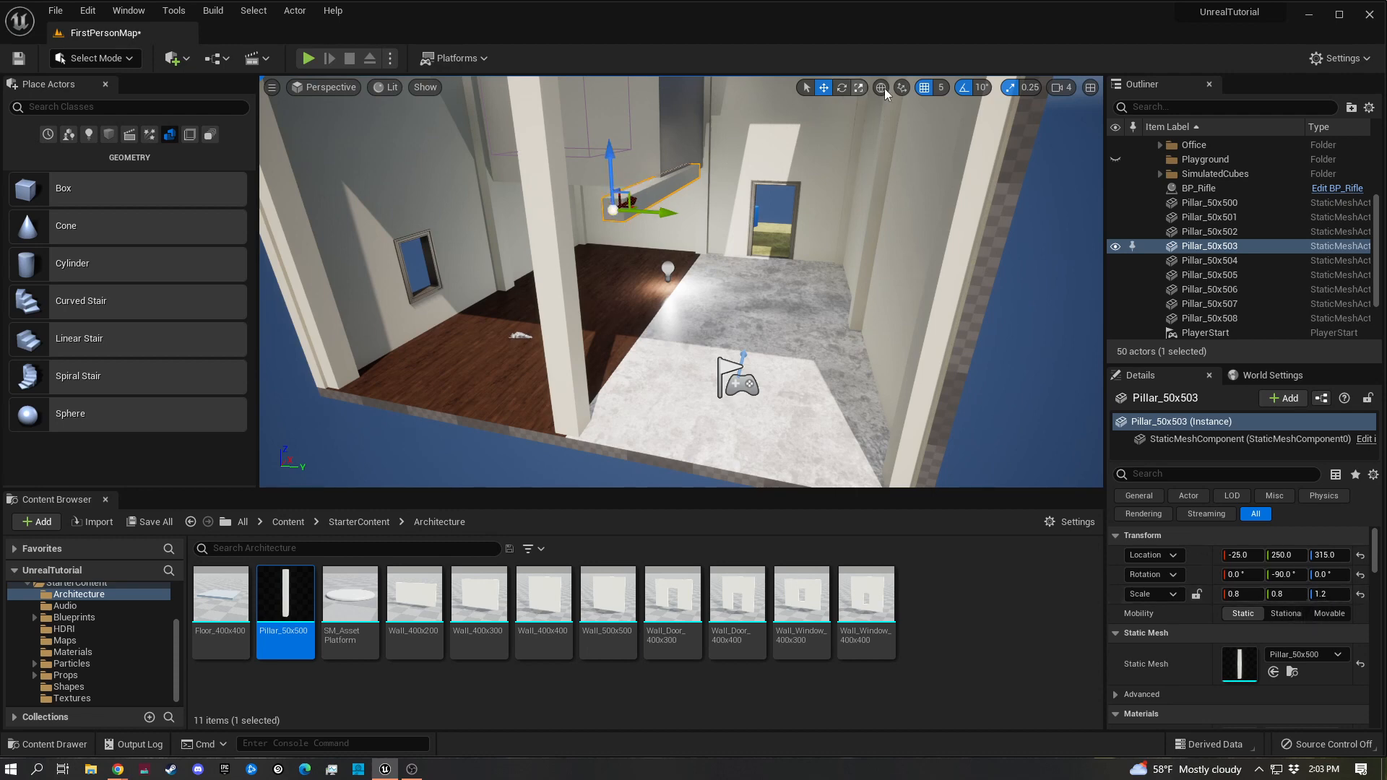
mouse_move(636, 217)
right_down()
mouse_move(616, 217)
mouse_move(635, 217)
right_up()
key(w)
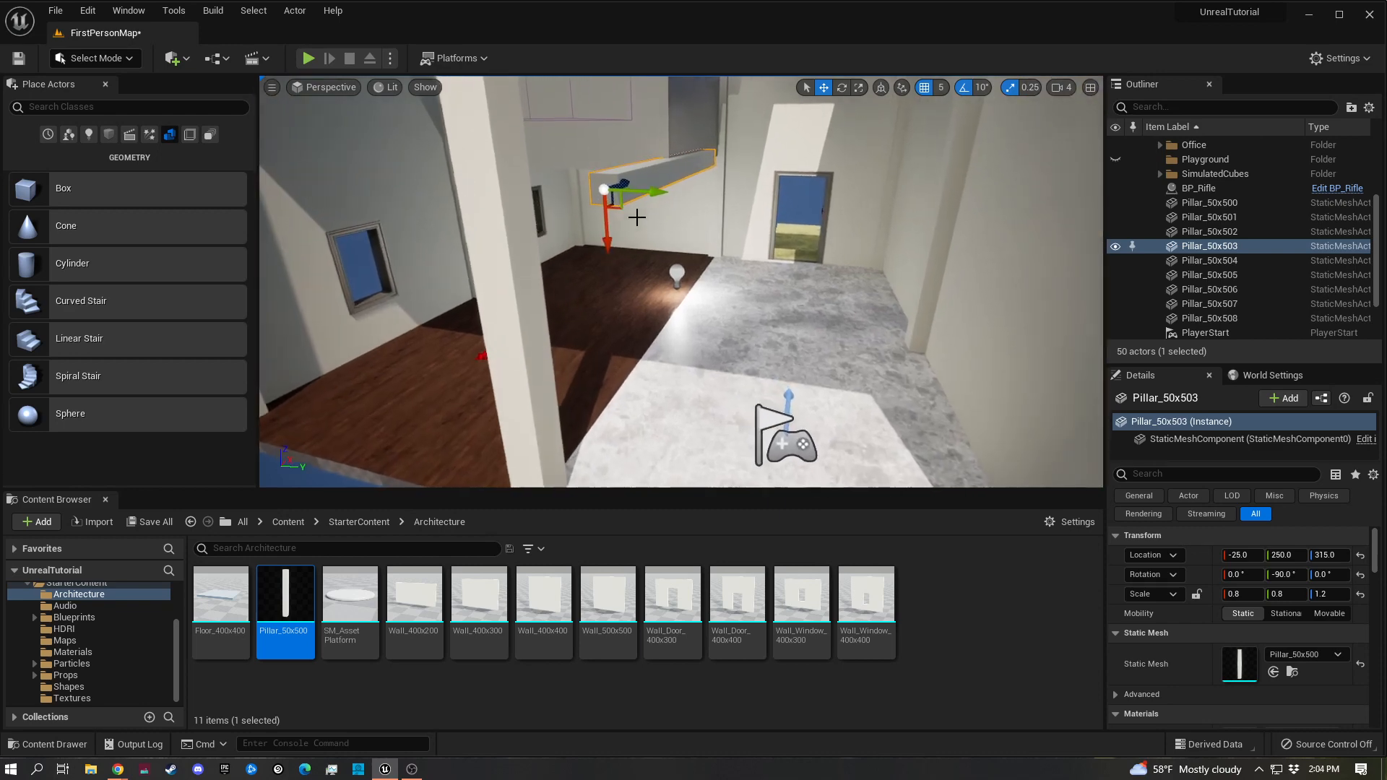
click(1237, 594)
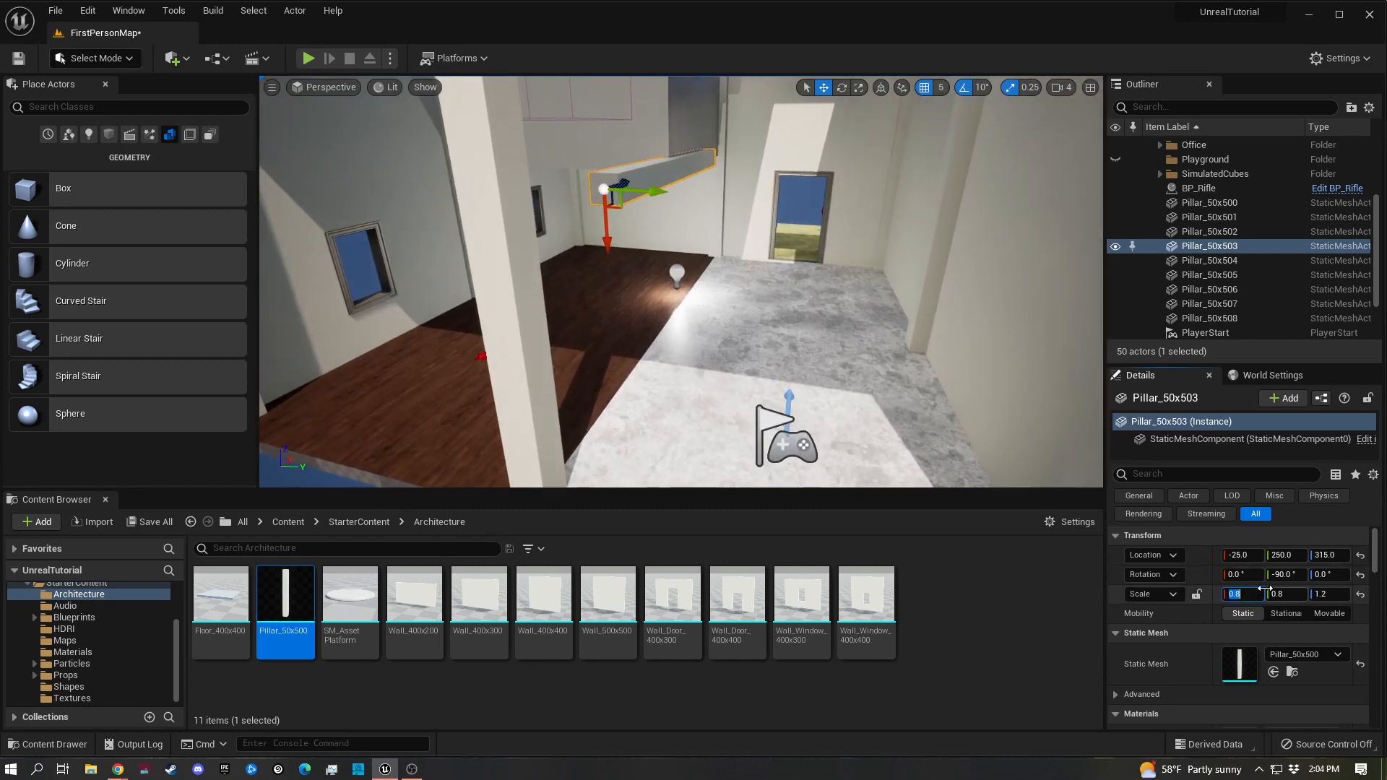
text(1)
key(Tab)
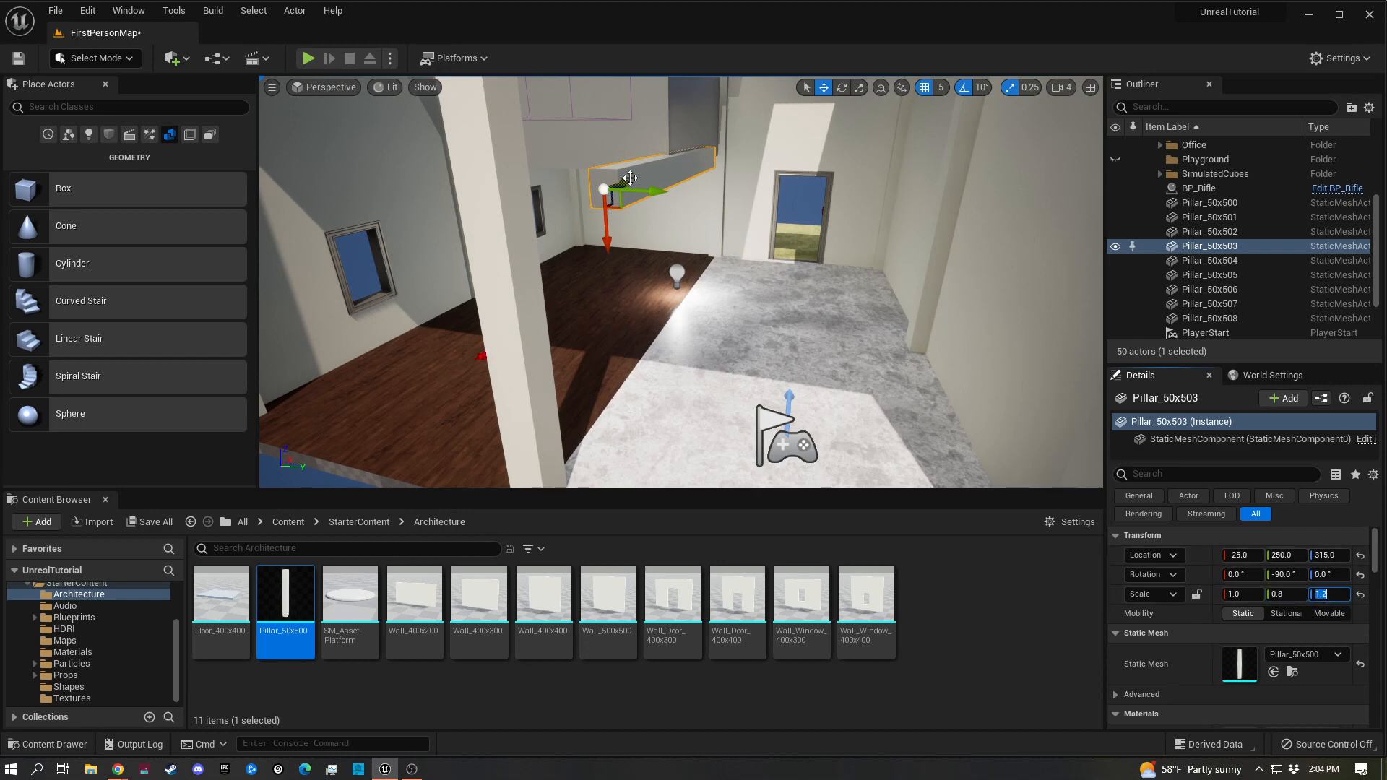
Slide the beam along its length to X -210 so that it starts inside the front middle pillar
drag(630, 177, 575, 195)
right_drag(575, 196, 357, 150)
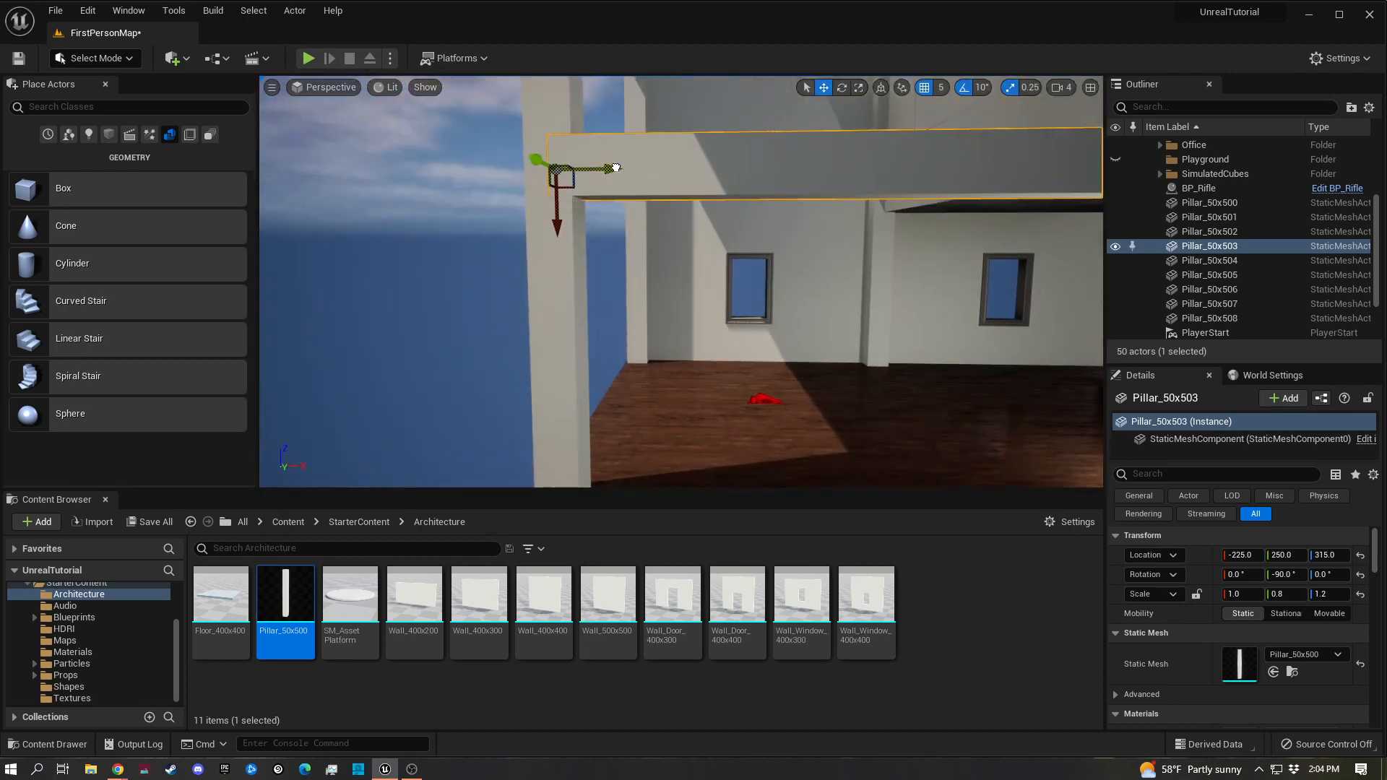
drag(616, 167, 628, 167)
right_drag(629, 167, 716, 165)
Lengthen the beam to the rear middle pillar with a Z scale of 1.85
click(1327, 594)
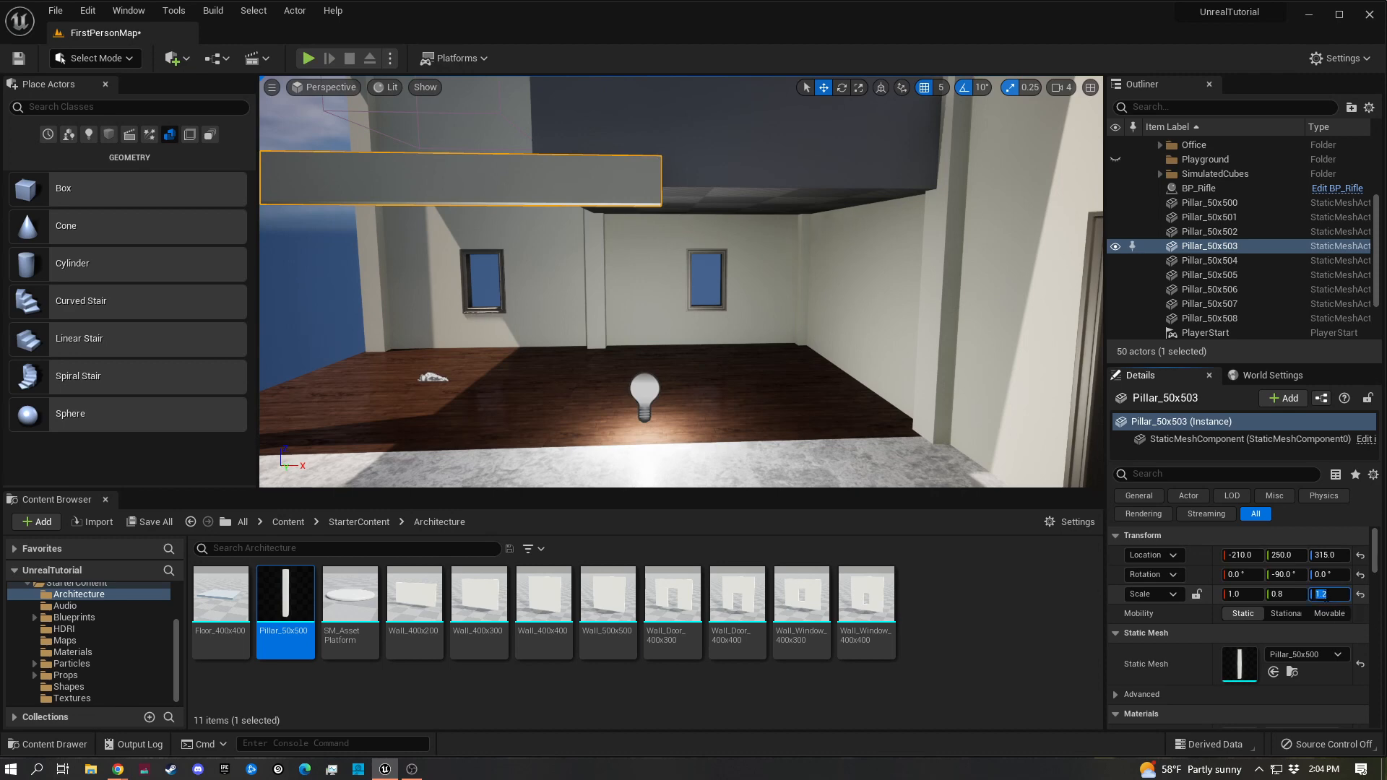
text(1.4)
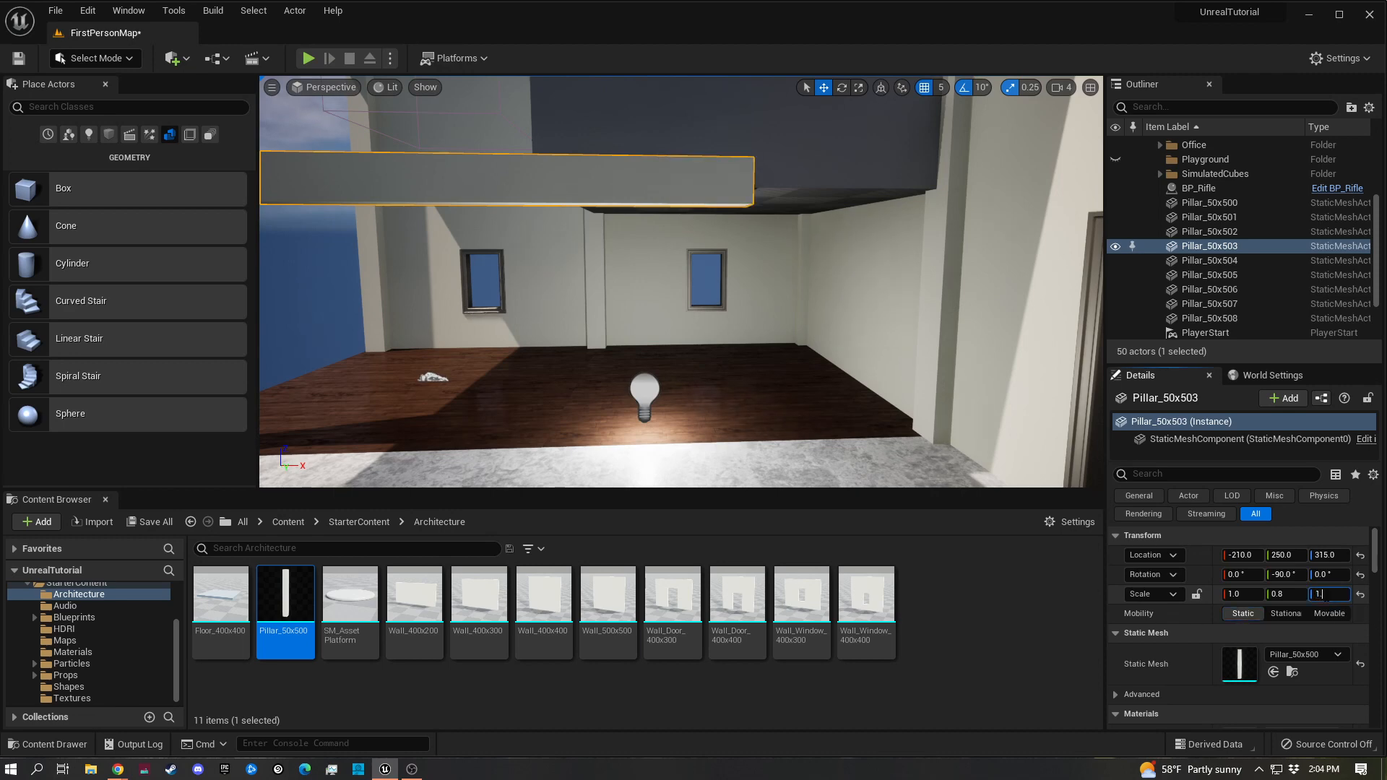
key(Return)
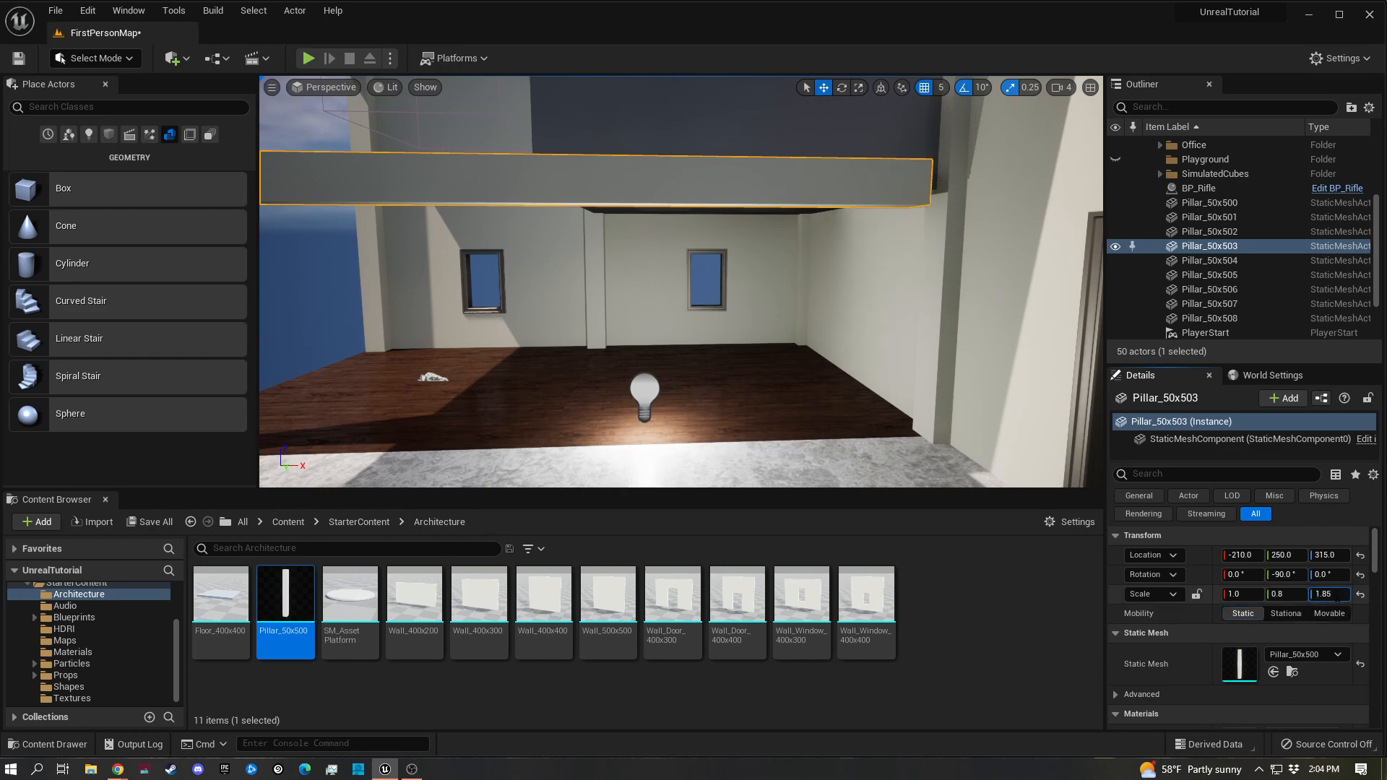
Duplicate the beam along Y, placing a copy against the windowed side wall at Y -240
key(w)
right_drag(993, 336, 1156, 346)
key(s)
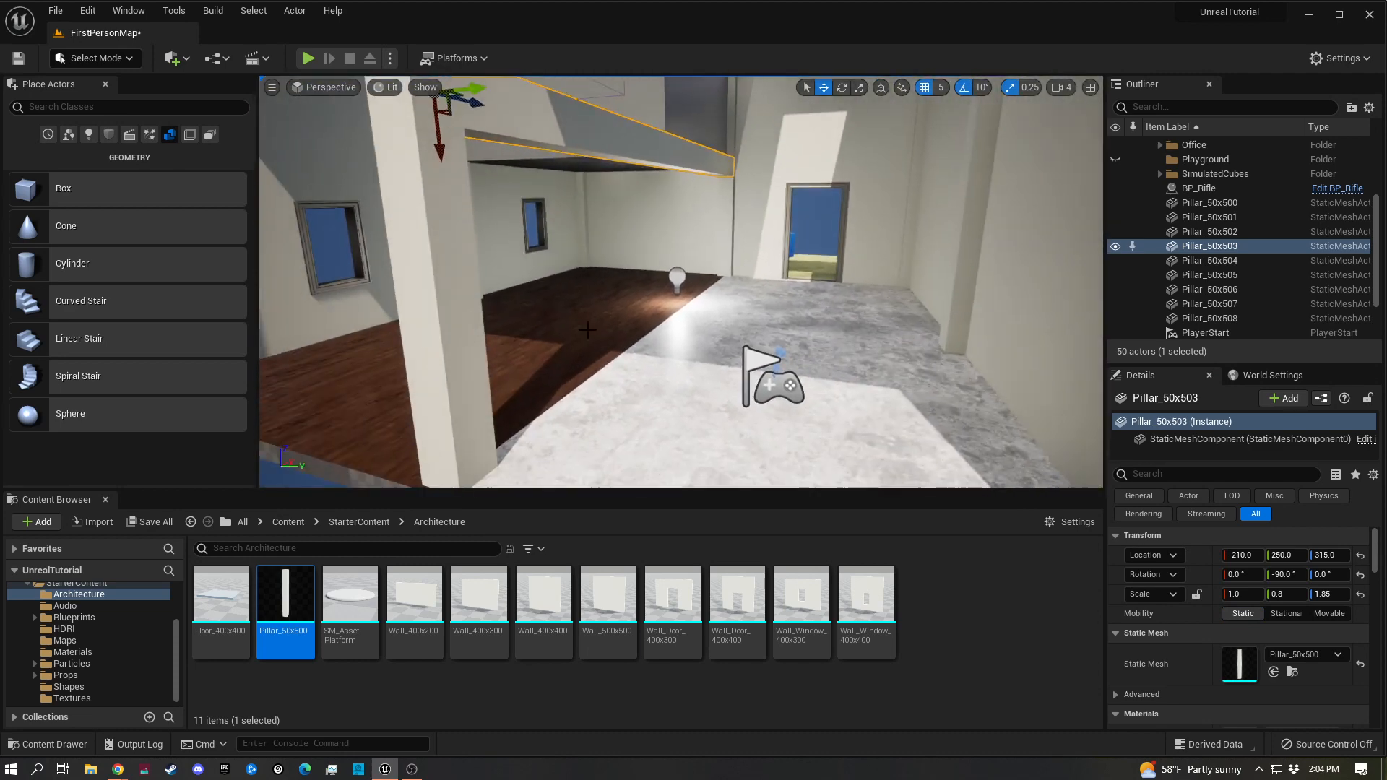
right_drag(593, 297, 593, 326)
key(s)
alt+drag(685, 215, 563, 218)
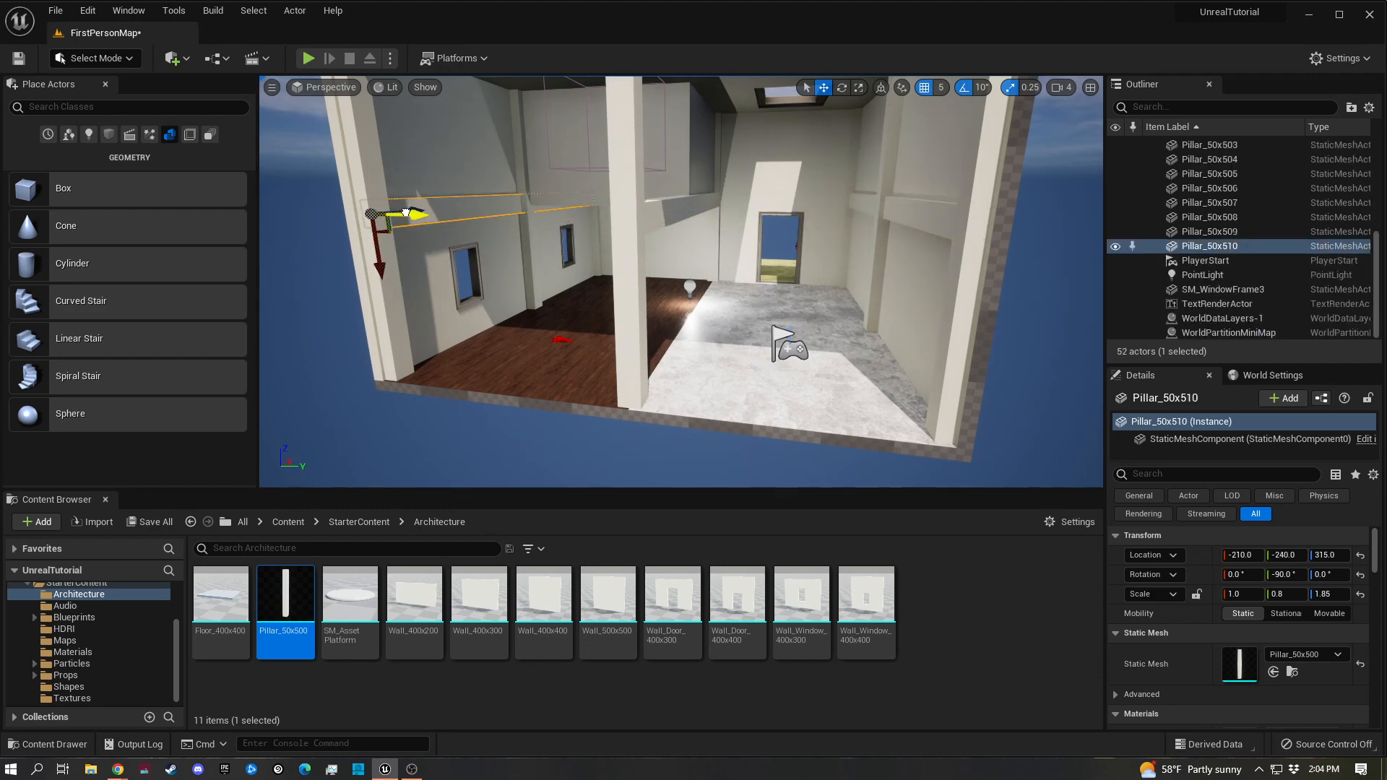
Examine the duplicated side-wall beam and the room's interior from several angles
key(w)
mouse_move(484, 221)
right_down()
mouse_move(469, 206)
mouse_move(485, 210)
right_up()
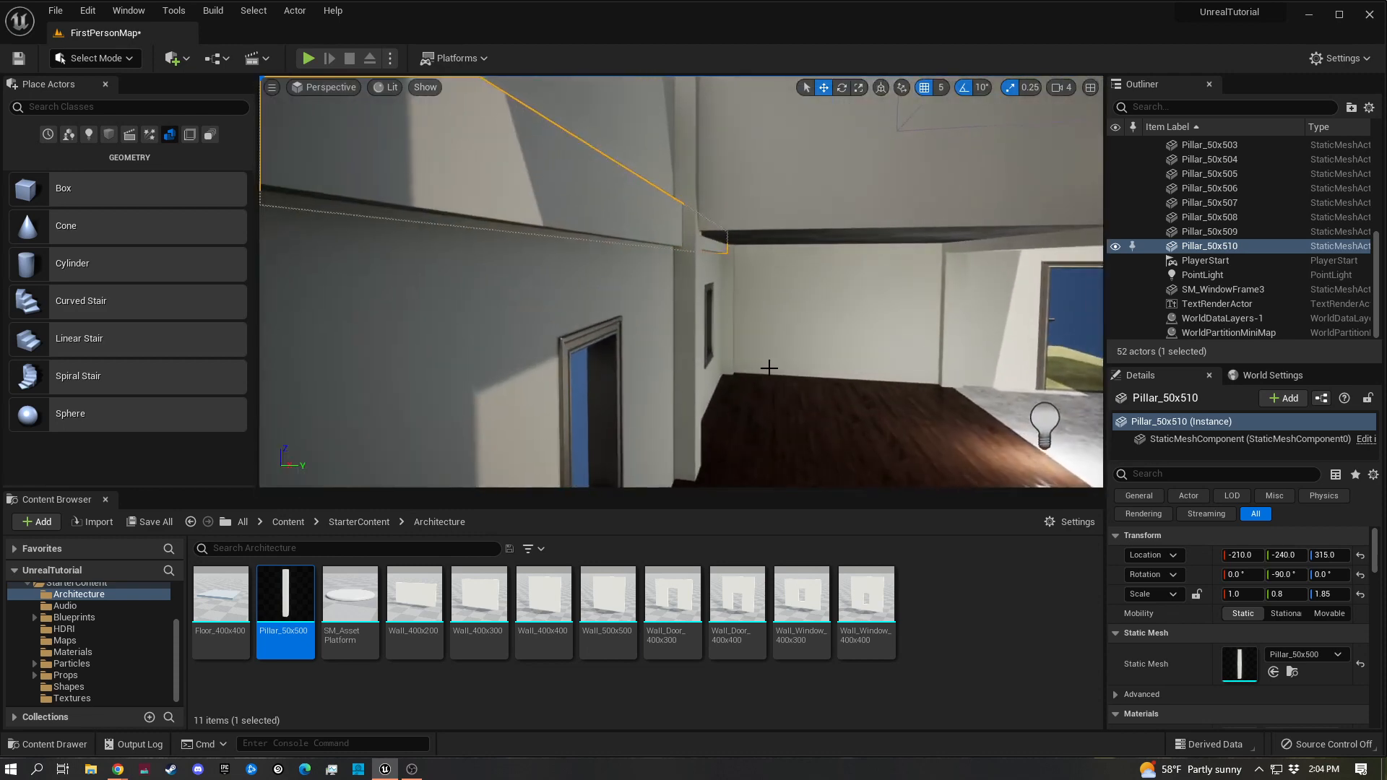
key(d)
right_drag(786, 362, 842, 364)
click(933, 291)
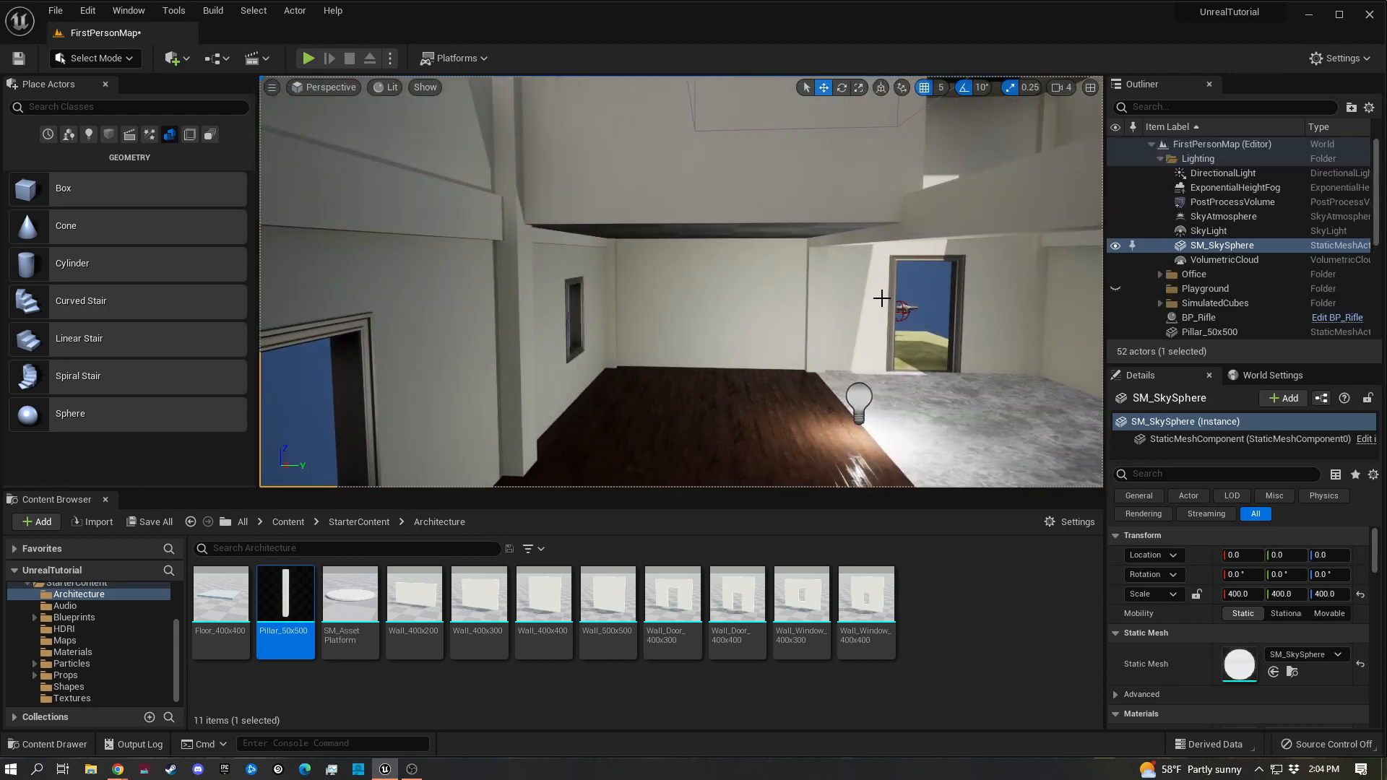
right_drag(879, 298, 723, 346)
key(d)
key(s)
key(s)
key(w)
Move the point light over the concrete floor to X 150, Y 400
click(718, 304)
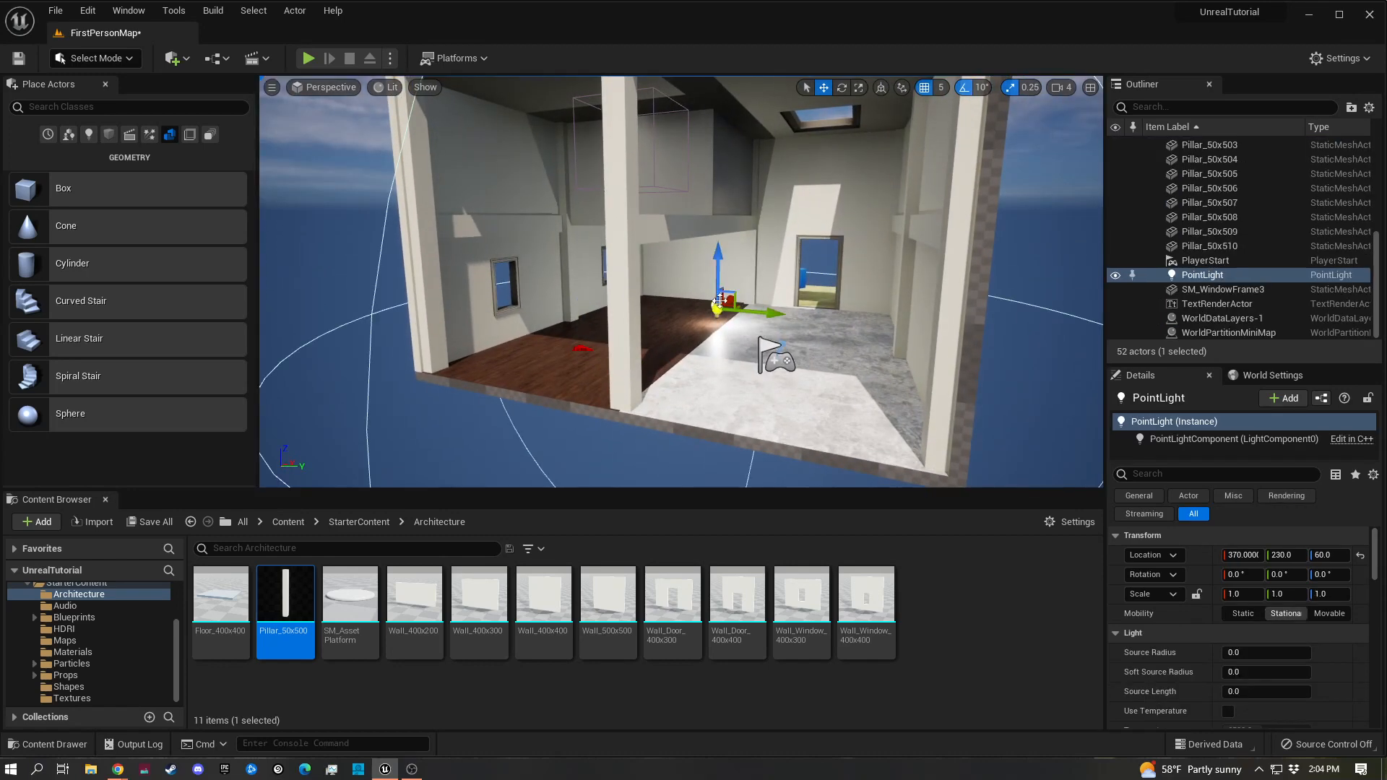
drag(752, 312, 813, 313)
right_drag(812, 314, 784, 311)
drag(783, 301, 755, 321)
mouse_move(756, 321)
right_down()
mouse_move(750, 311)
mouse_move(809, 383)
mouse_move(748, 307)
right_up()
key(s)
key(w)
right_drag(609, 256, 593, 256)
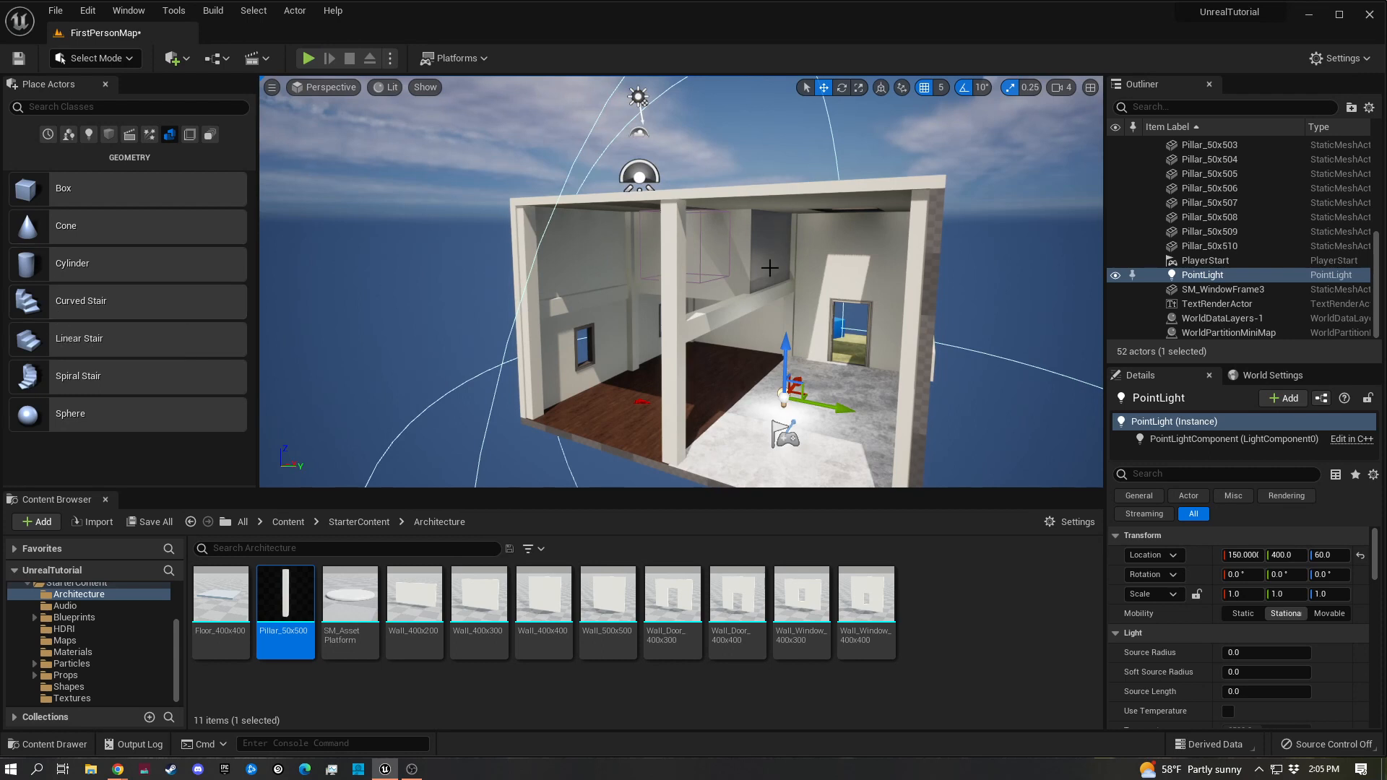
Select all the pillar actors from Pillar_50x500 to Pillar_50x510 and move them into the Office folder
scroll(1236, 253, up, 3)
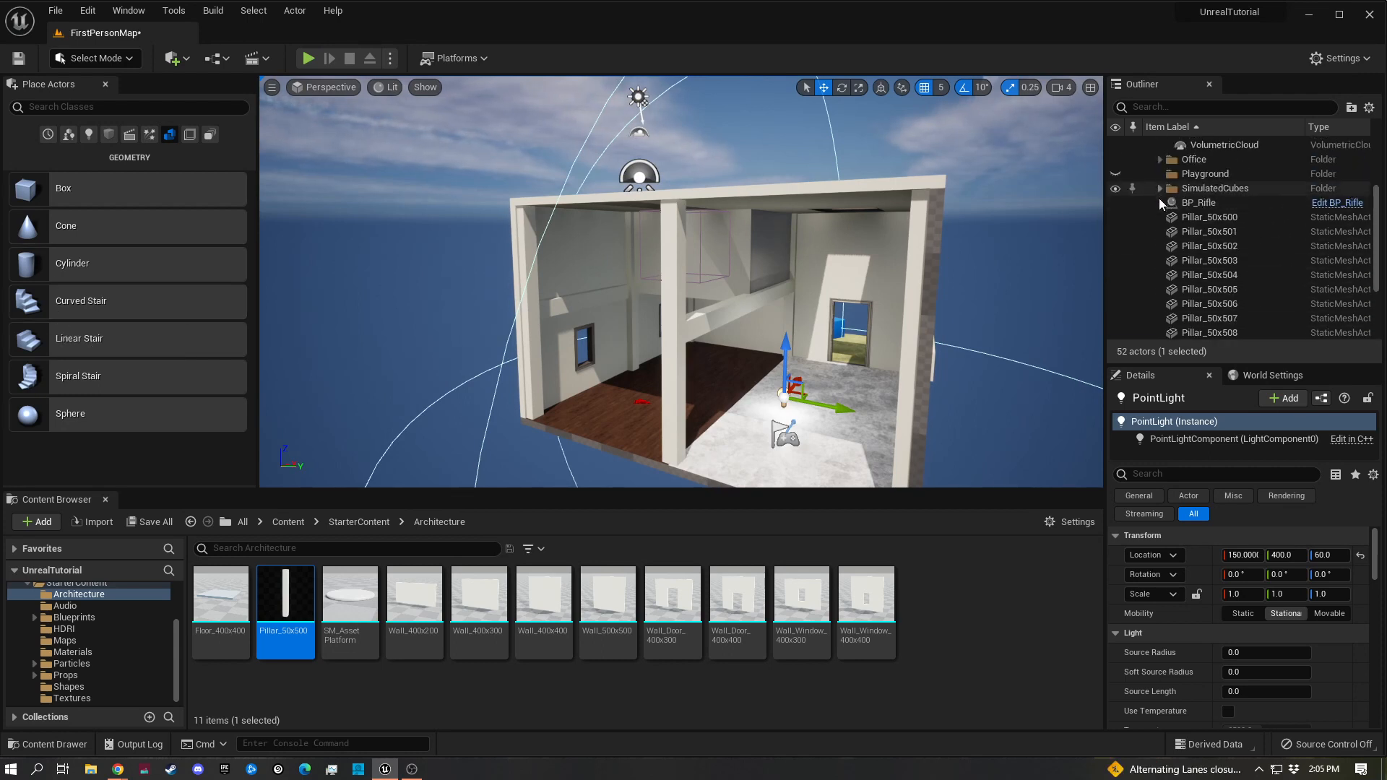
click(1175, 217)
scroll(1184, 274, down, 1)
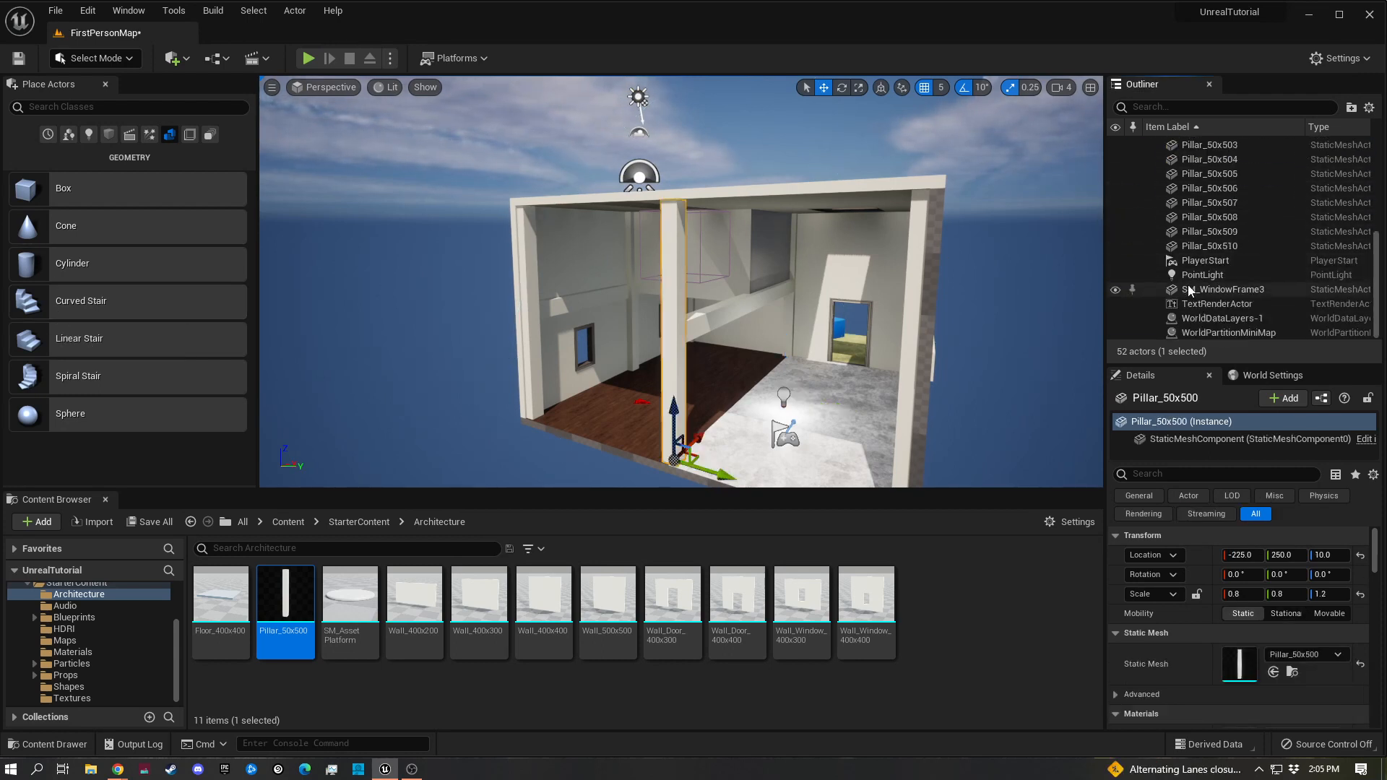
shift+click(1209, 246)
scroll(1208, 246, up, 3)
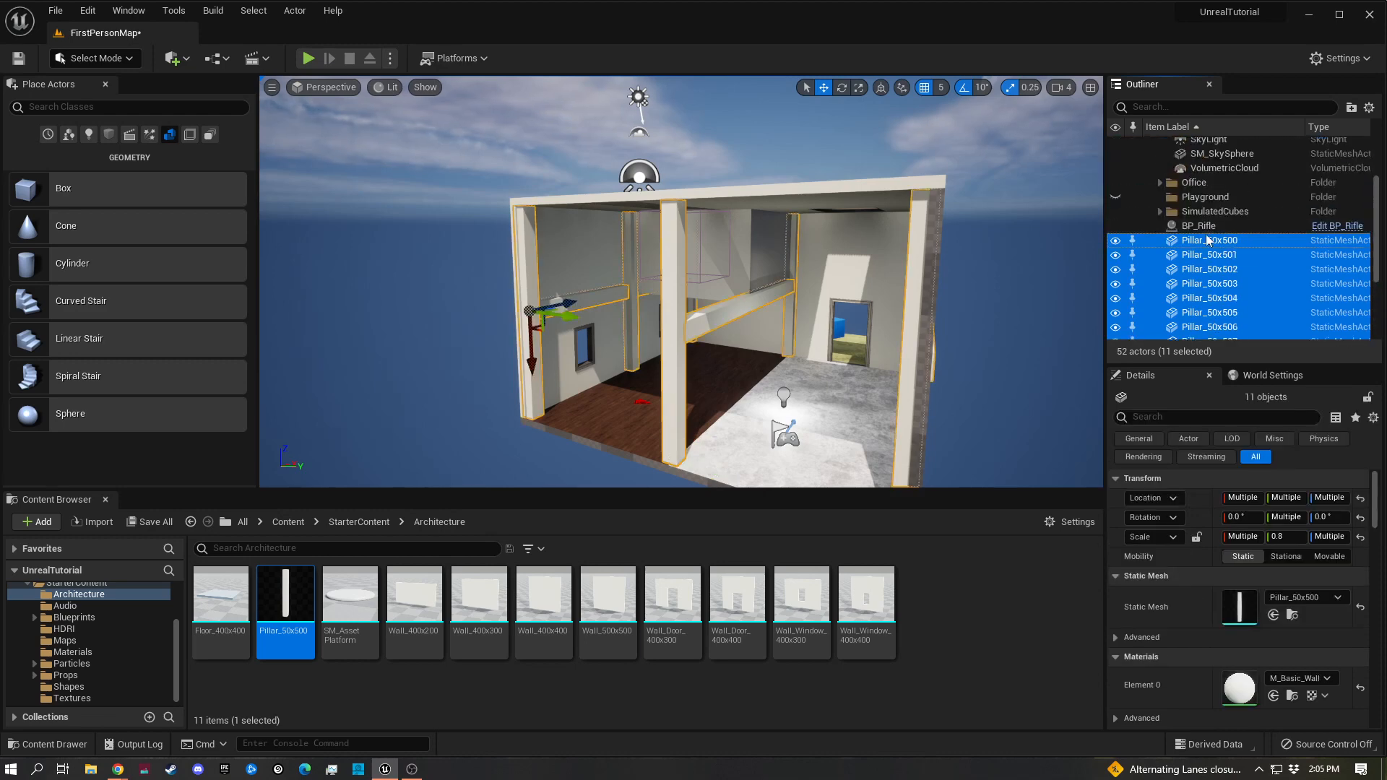
drag(1204, 240, 1192, 195)
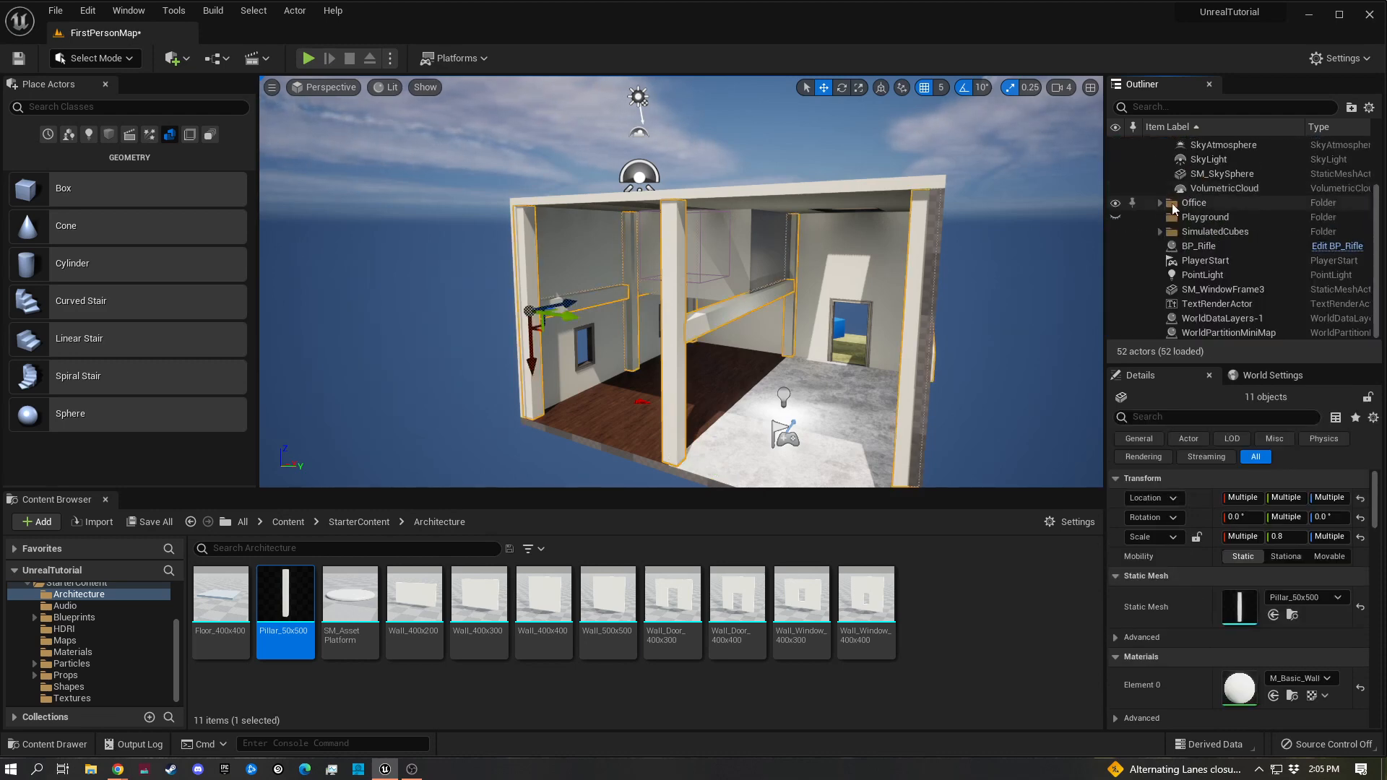
scroll(1180, 202, up, 2)
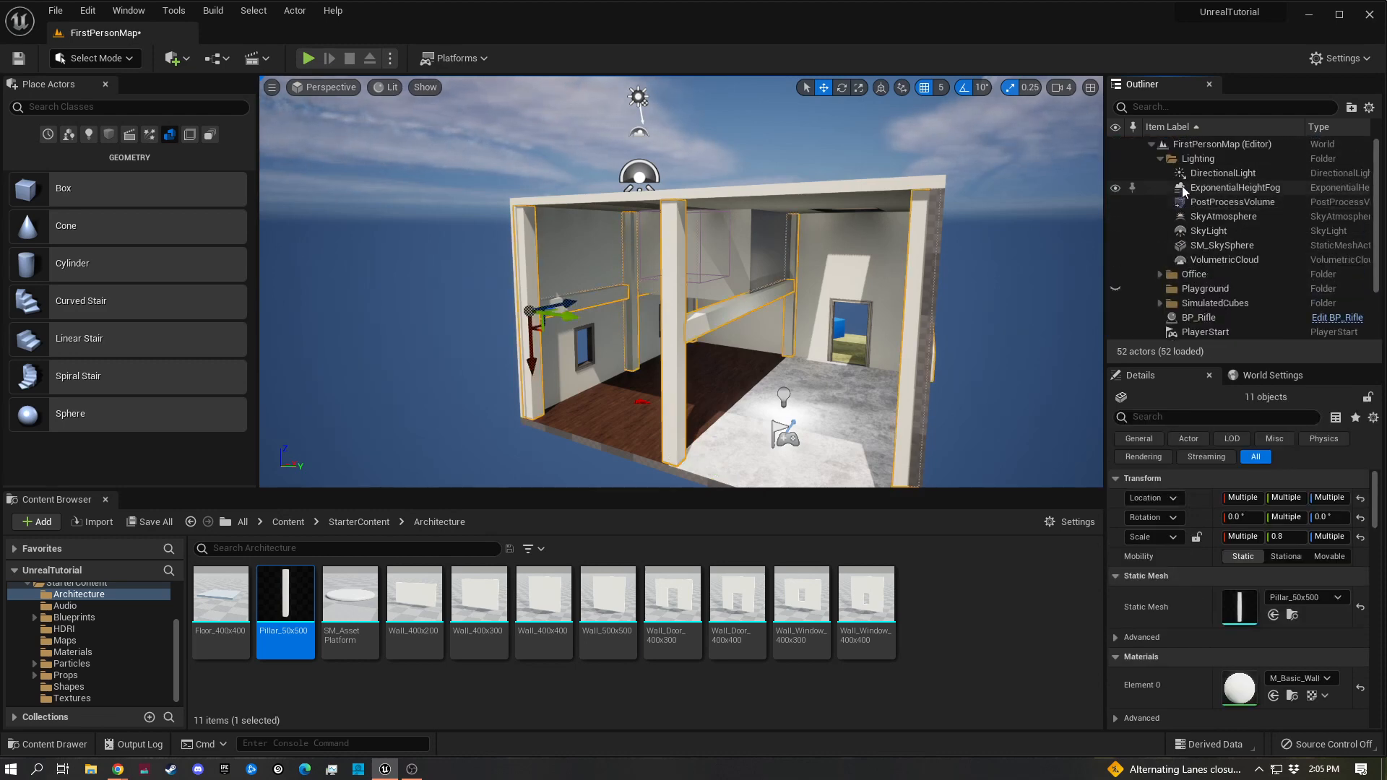
Switch the transform gizmo to world space and rotate the directional light to about -14.3°, -59.2°, 23.4°
click(1215, 177)
right_drag(723, 239, 749, 248)
key(w)
key(e)
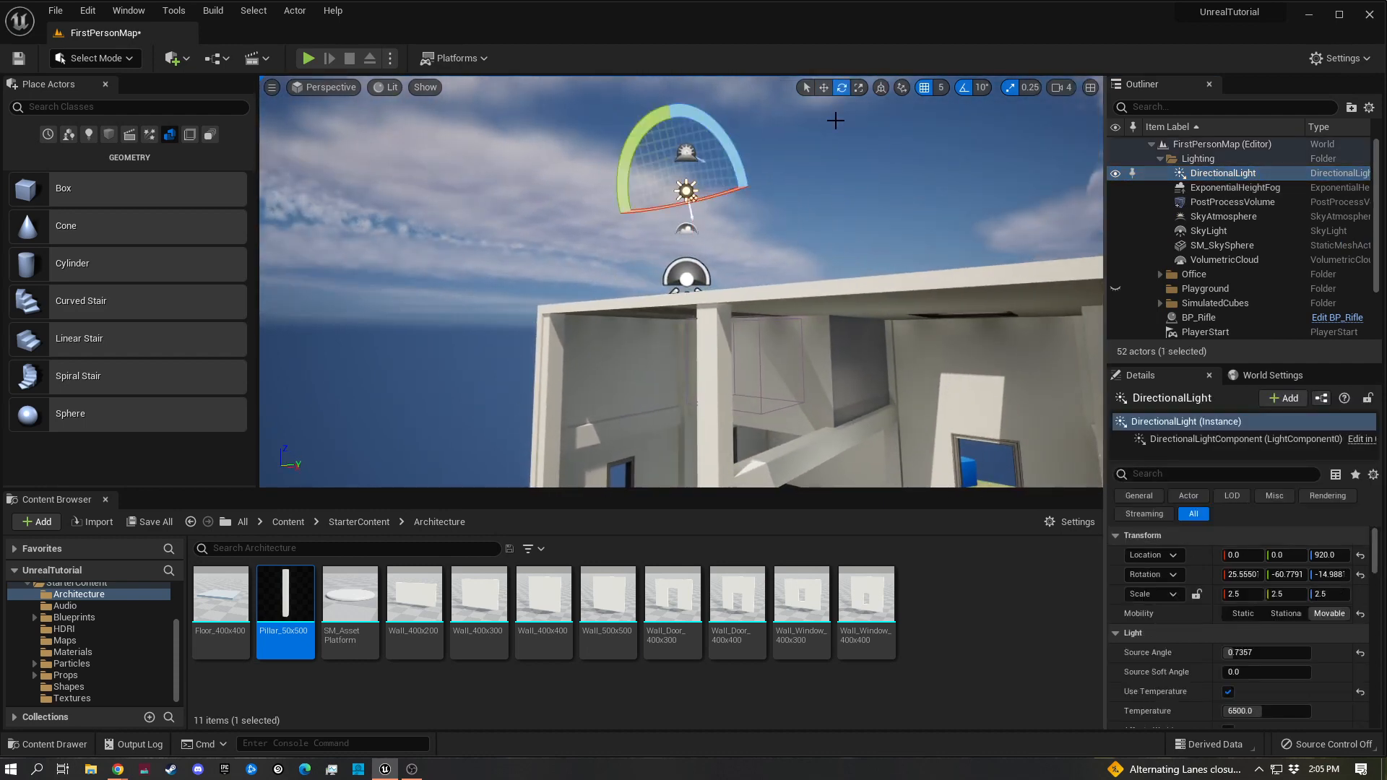
click(881, 87)
key(a)
right_drag(632, 189, 675, 195)
mouse_move(684, 207)
mouse_down()
mouse_move(705, 181)
mouse_move(679, 216)
mouse_up()
drag(777, 214, 761, 153)
right_drag(761, 153, 733, 180)
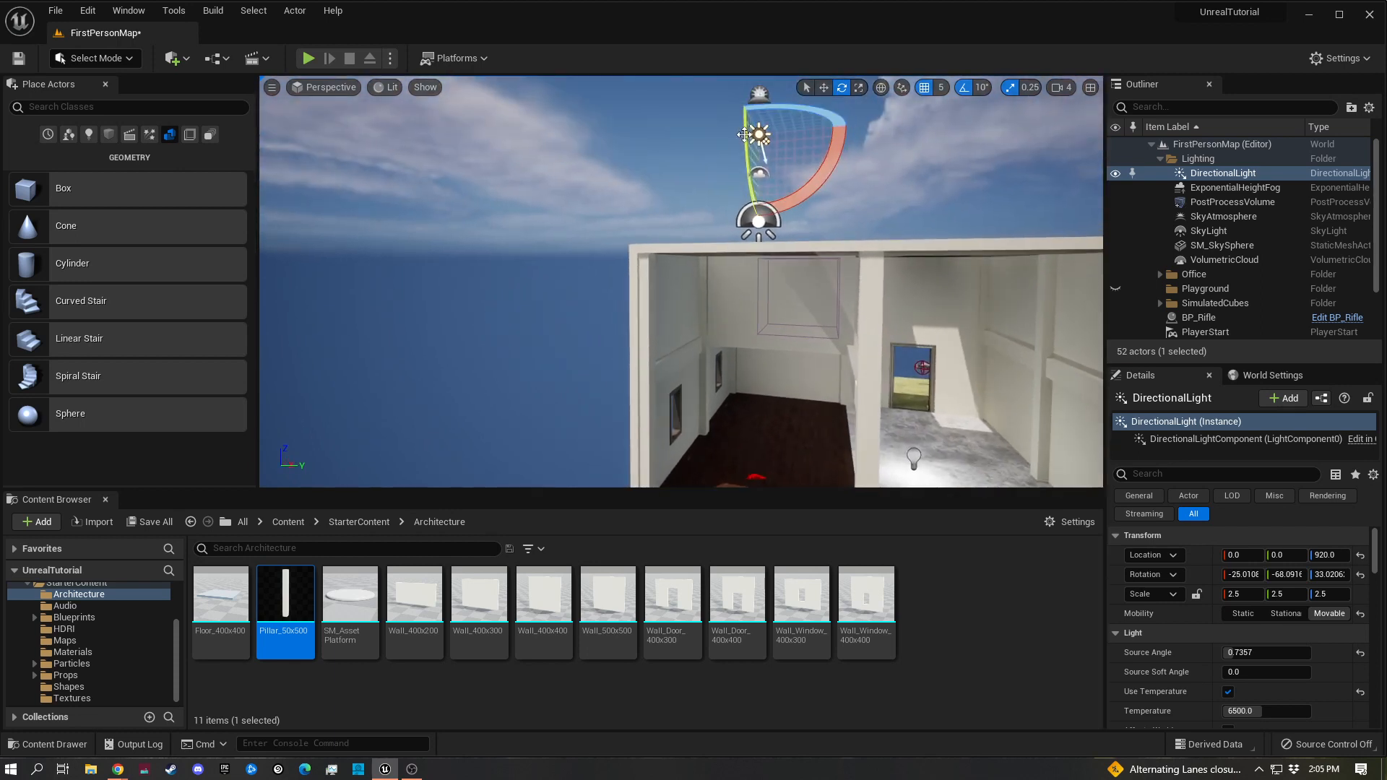
drag(744, 135, 764, 142)
Move the point light over the wooden floor to Y 25 and focus the view on it
right_drag(789, 350, 767, 318)
key(w)
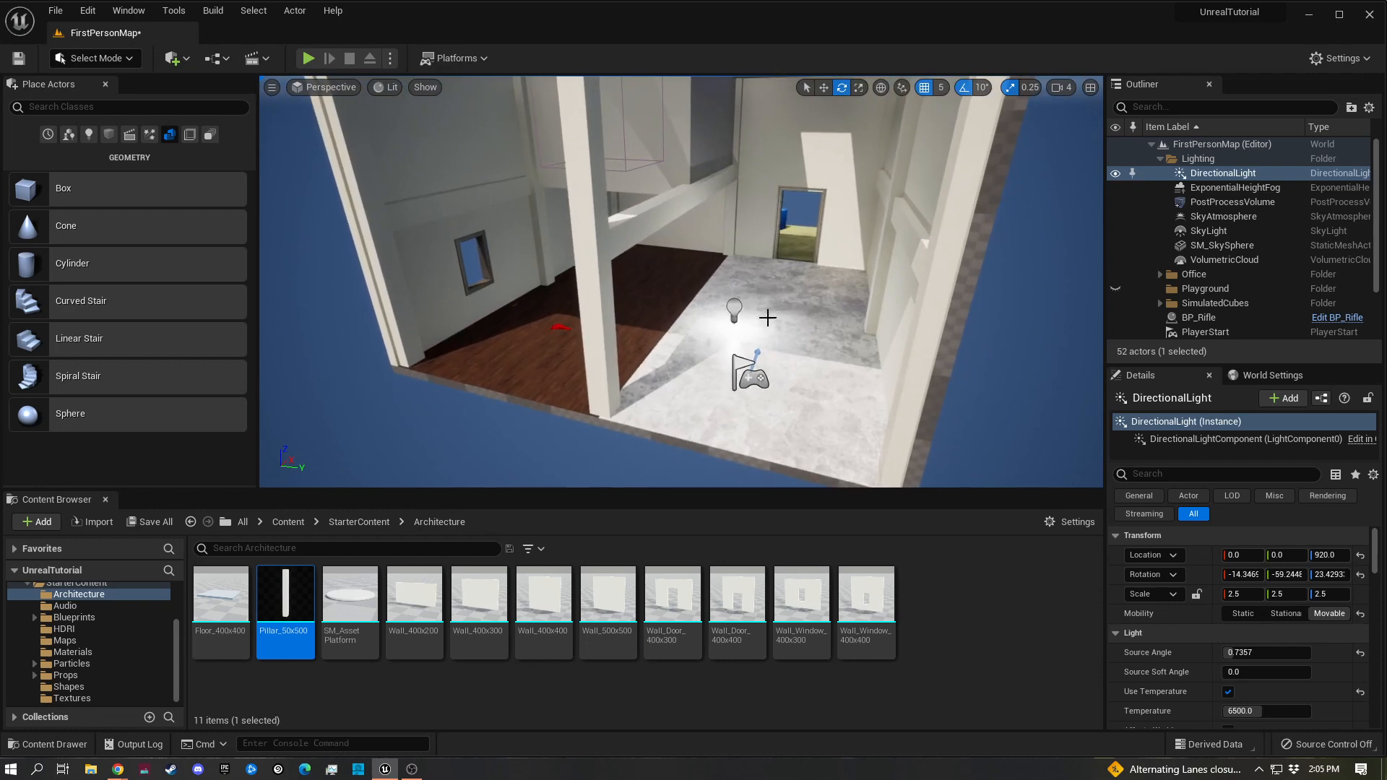
click(734, 309)
key(w)
drag(769, 322, 632, 304)
key(f)
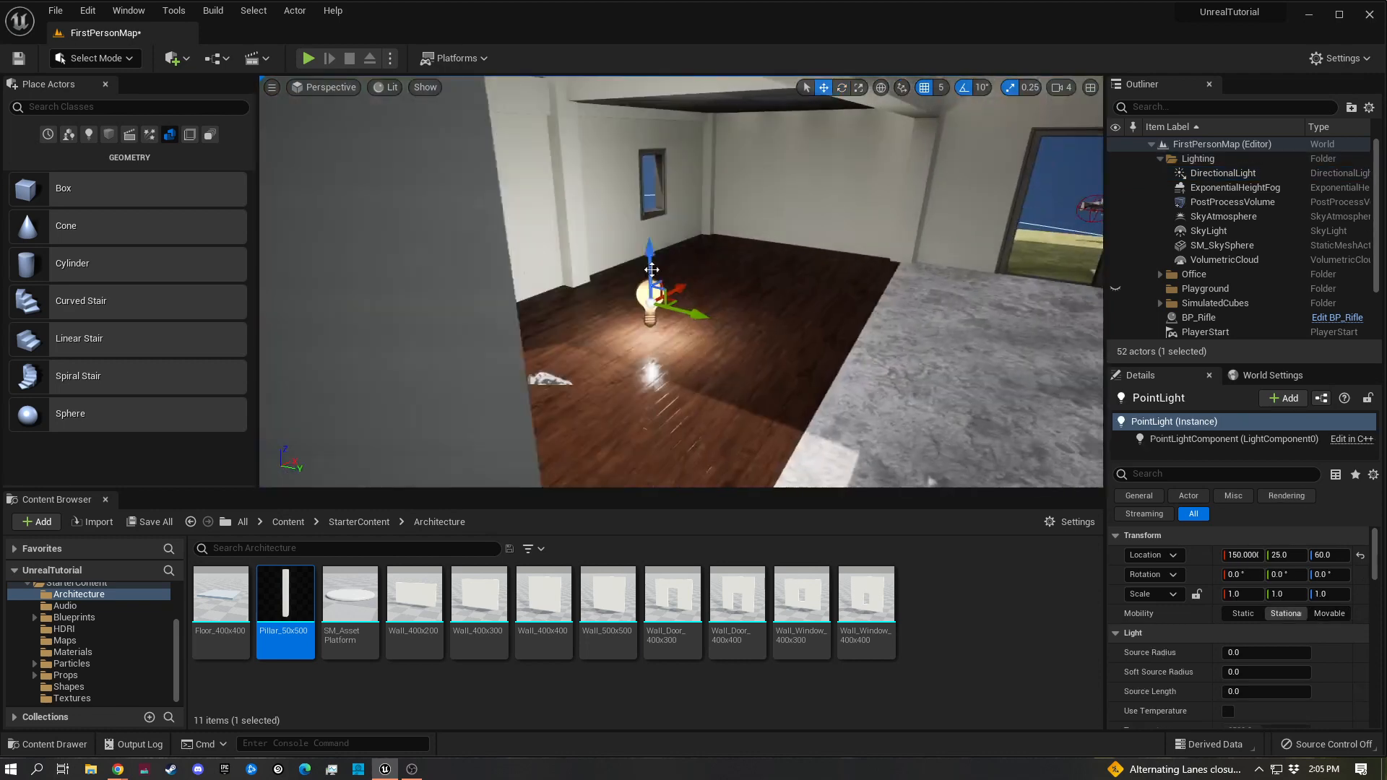
Play the level, walk through the room to check the lighting, and stop the session
click(308, 58)
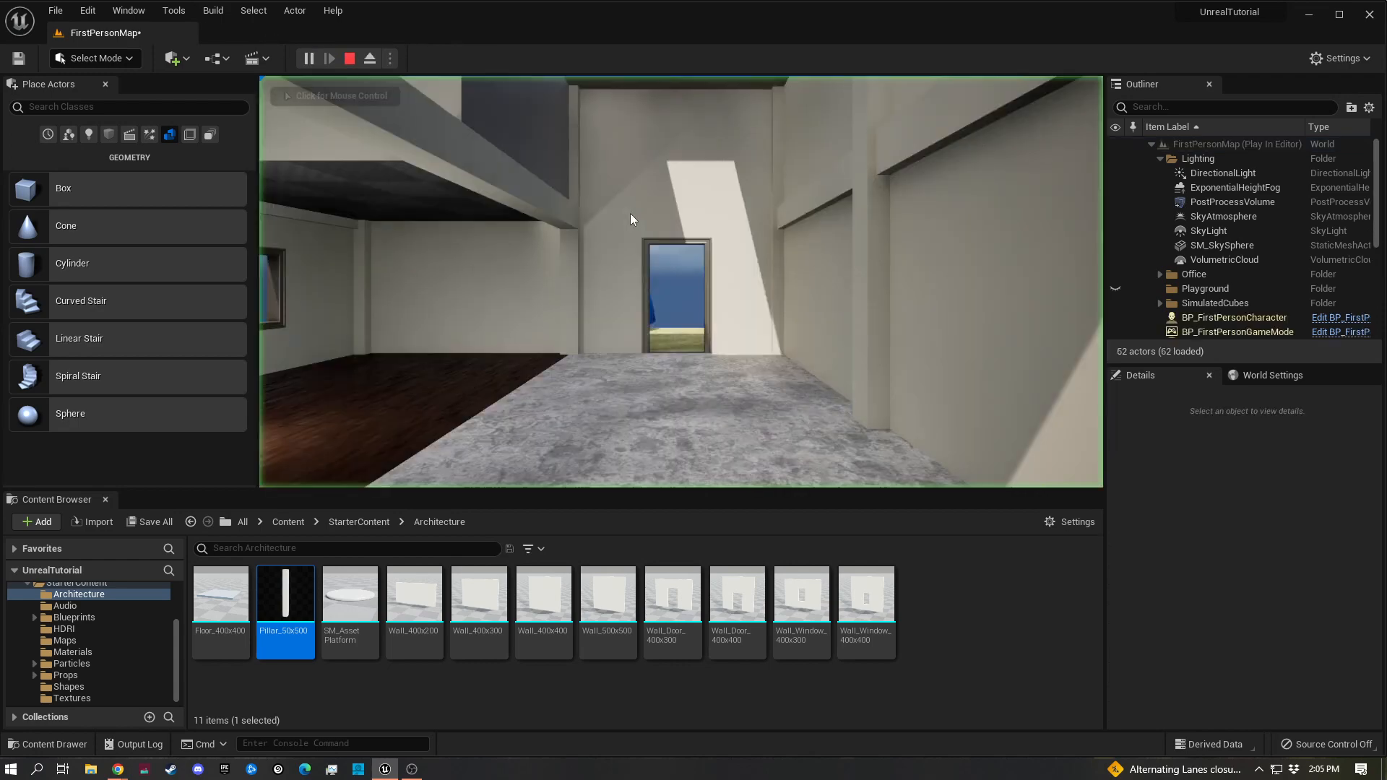
key(w)
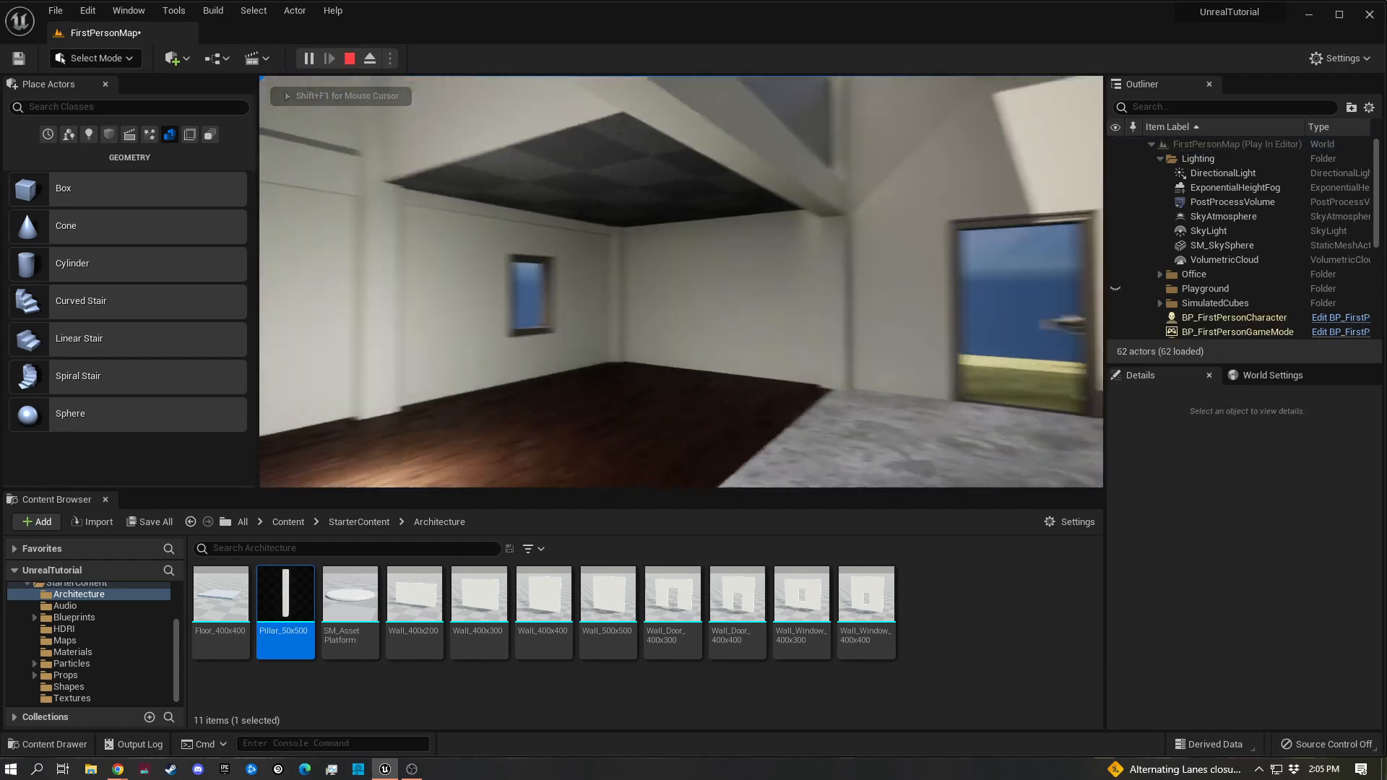
key(Escape)
Apply the M_Basic_Wall material to the low ceiling above the wooden floor
right_drag(502, 231, 446, 263)
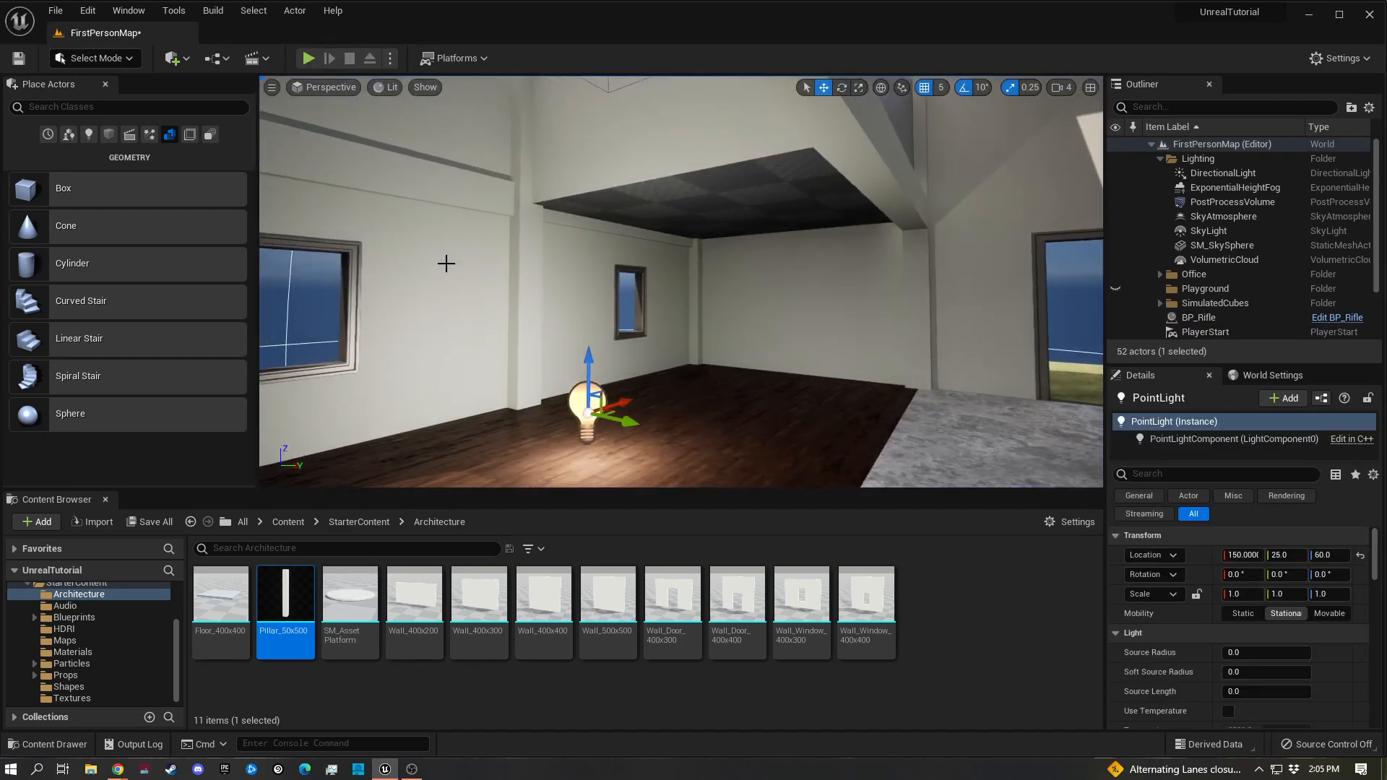
click(72, 652)
drag(351, 602, 729, 214)
right_drag(840, 320, 933, 332)
key(s)
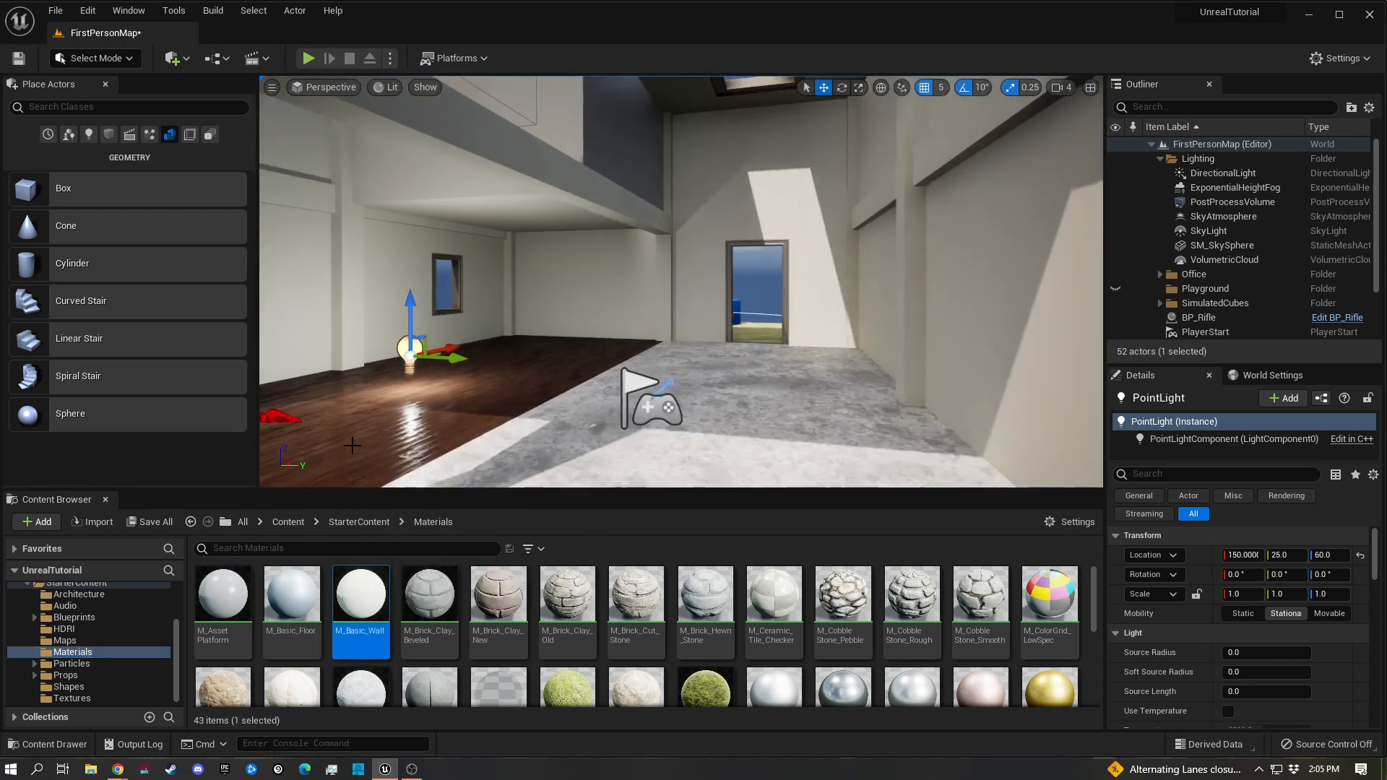
Place the SM_GlassWindow prop on the floor near the front middle pillar and rotate it 90° about Z
click(73, 674)
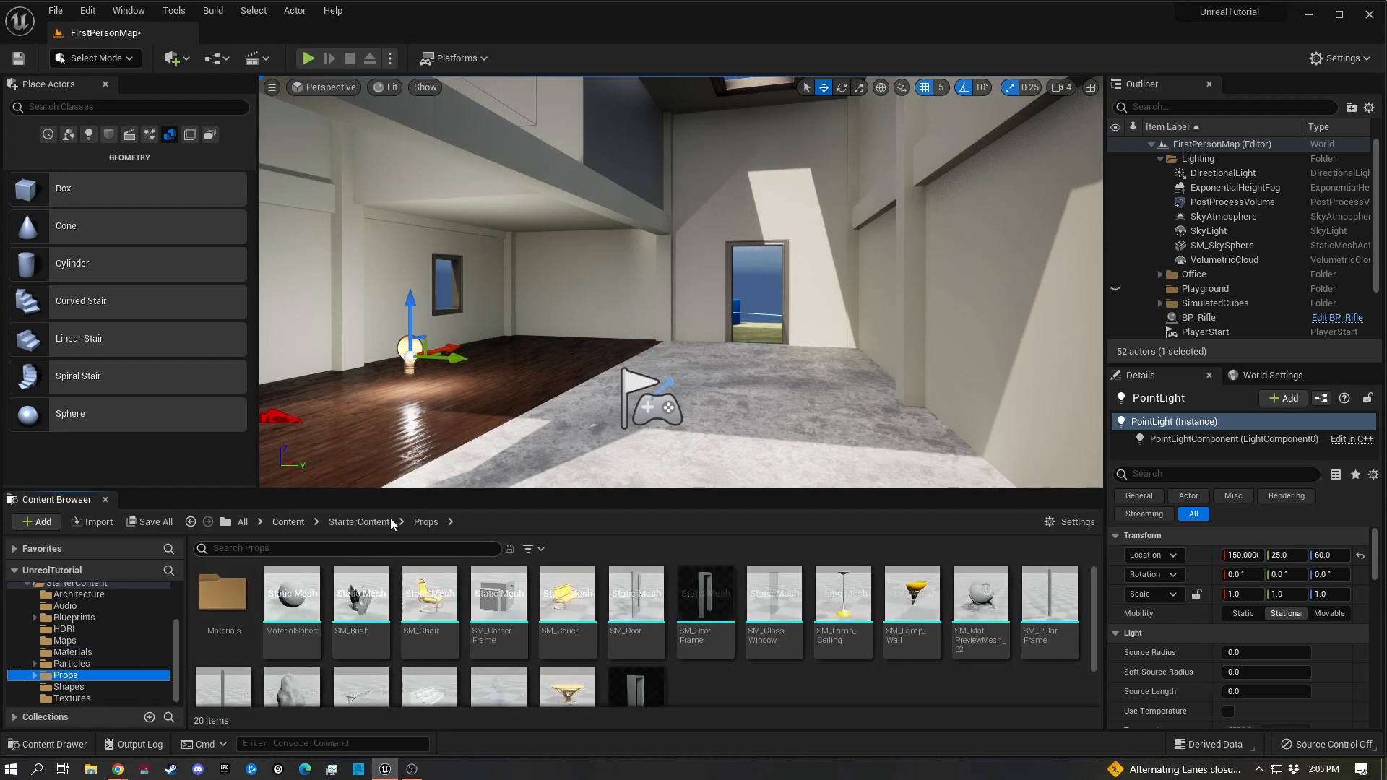
right_drag(758, 419, 625, 437)
key(d)
drag(775, 611, 527, 473)
key(e)
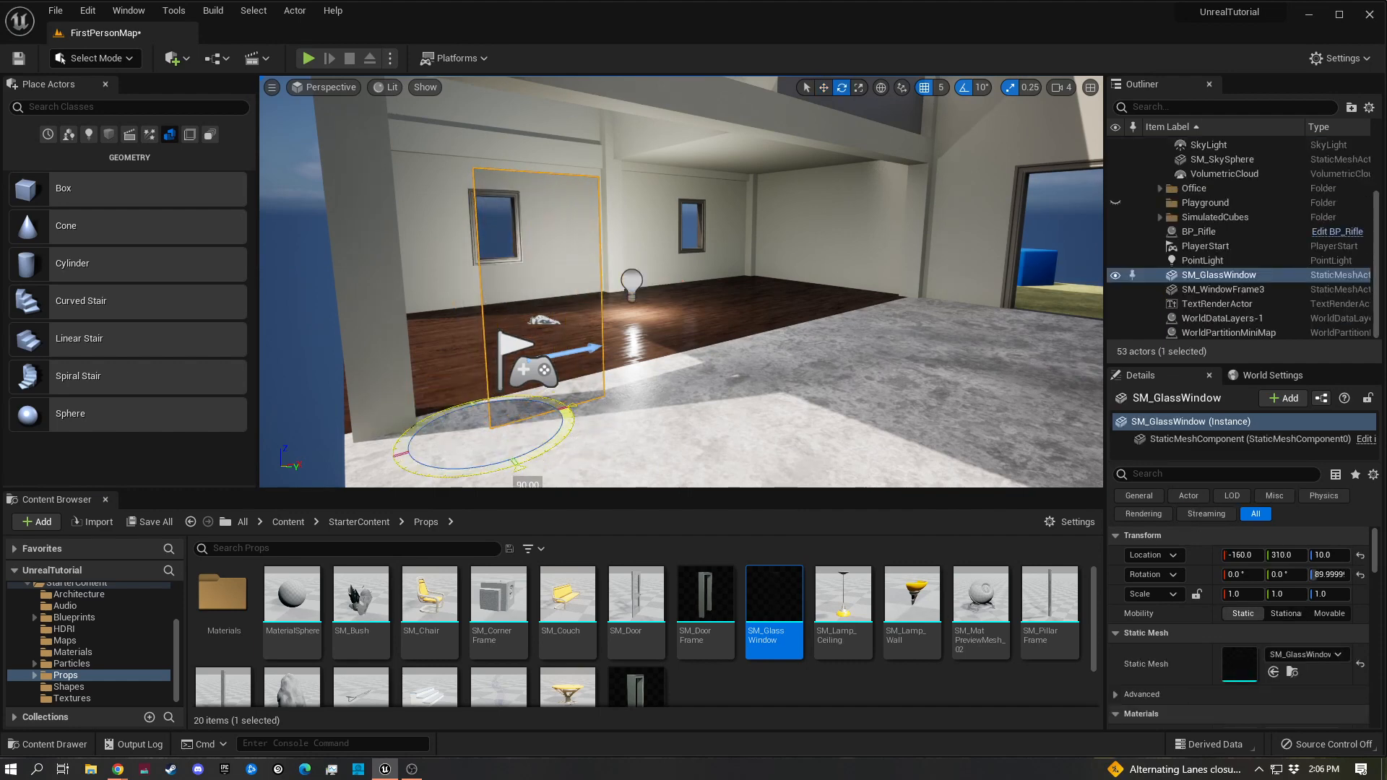
Set the position snap to 10 and move the glass window beside the front middle pillar at X -200, Y 250
key(w)
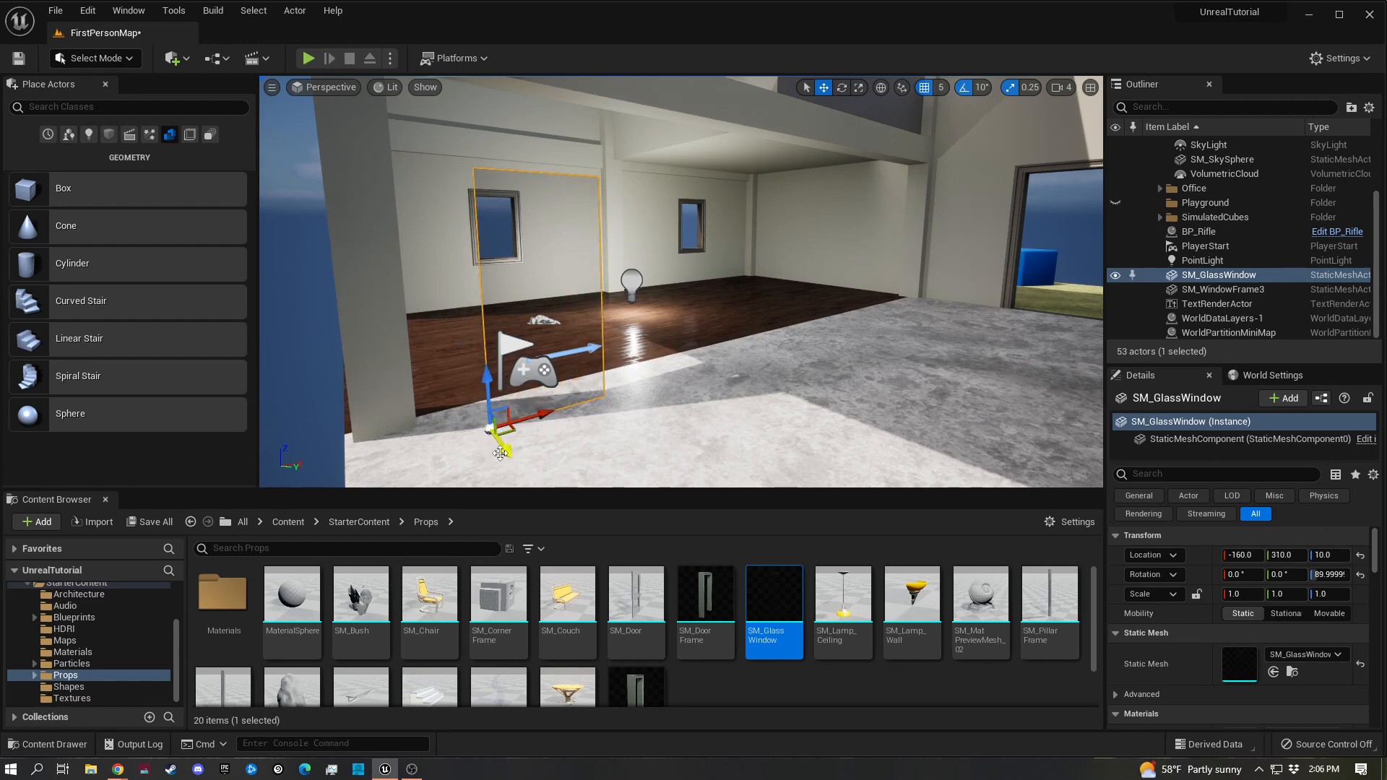
click(939, 87)
click(926, 87)
drag(506, 452, 488, 434)
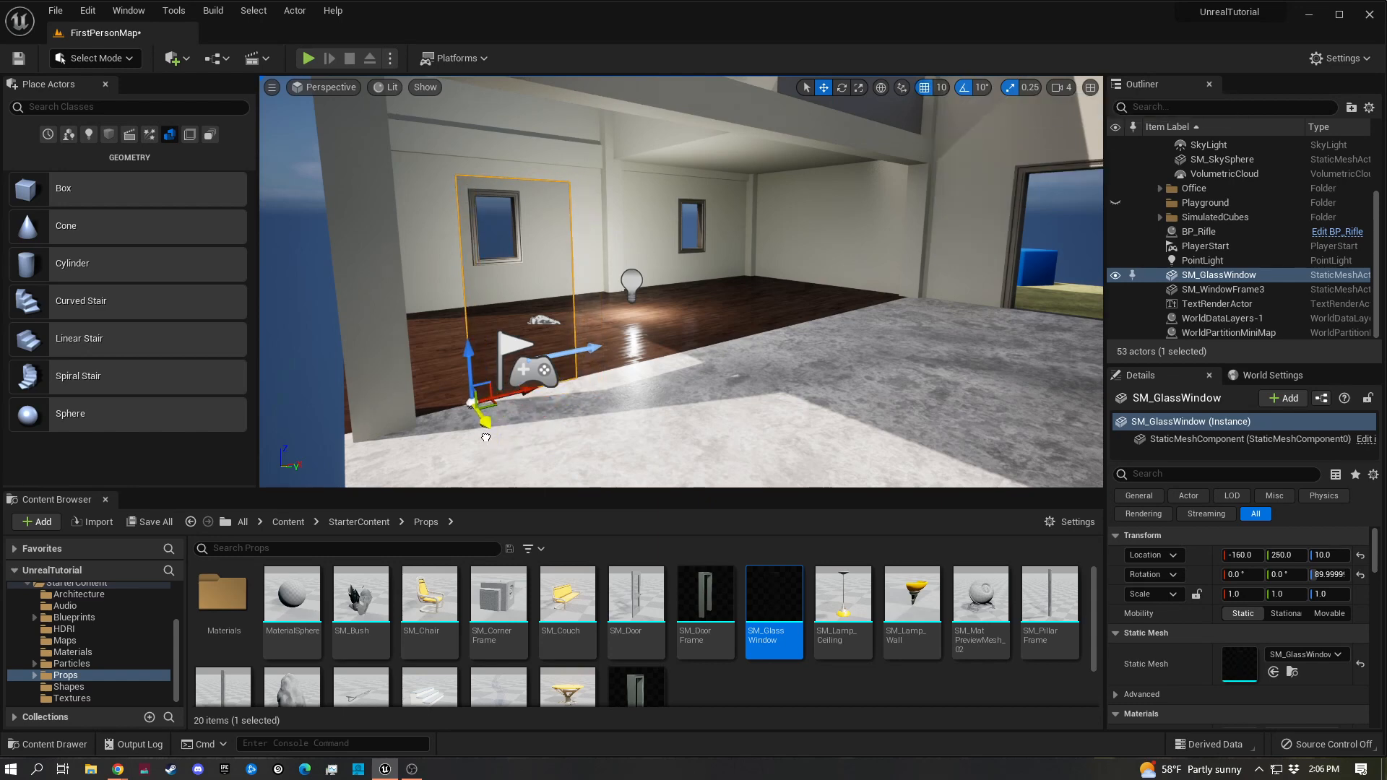
mouse_move(488, 434)
right_down()
mouse_move(354, 430)
mouse_move(470, 420)
right_up()
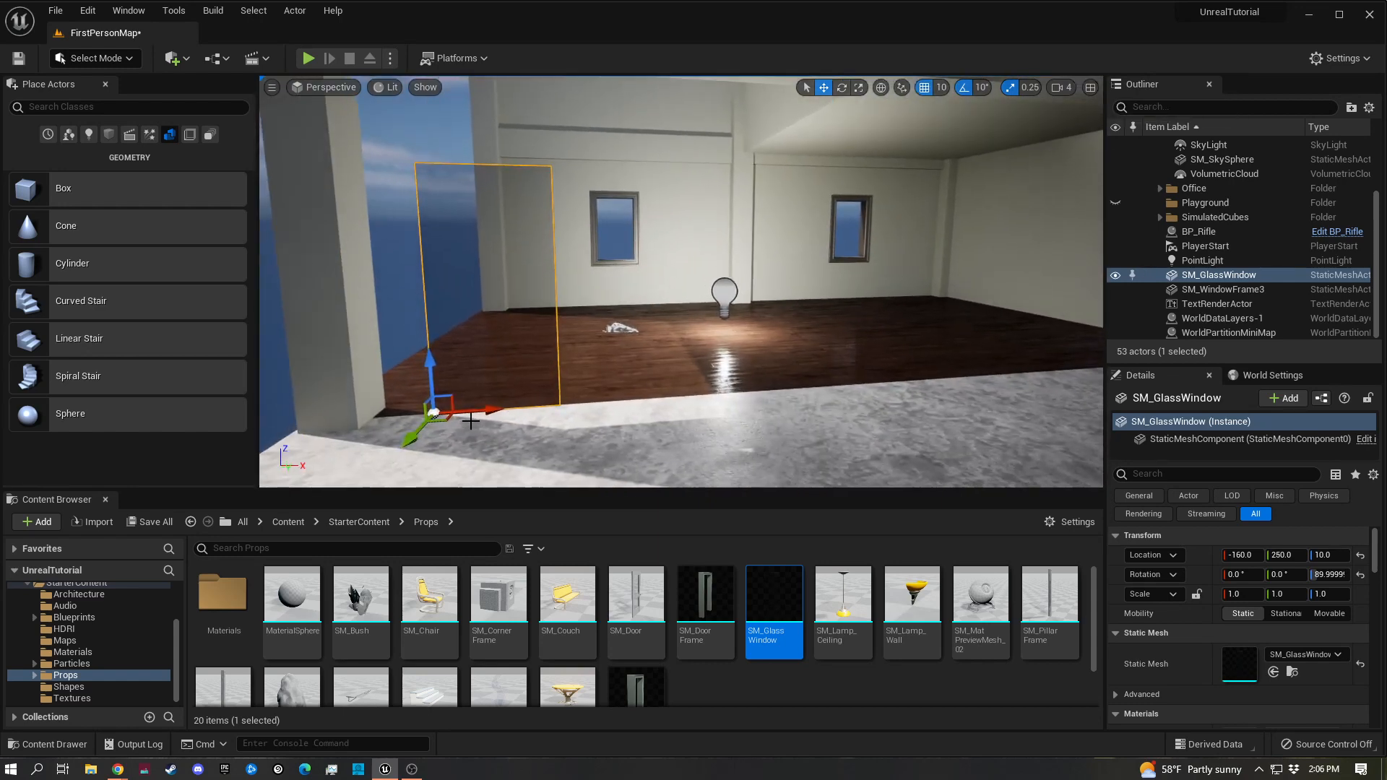
drag(489, 413, 436, 418)
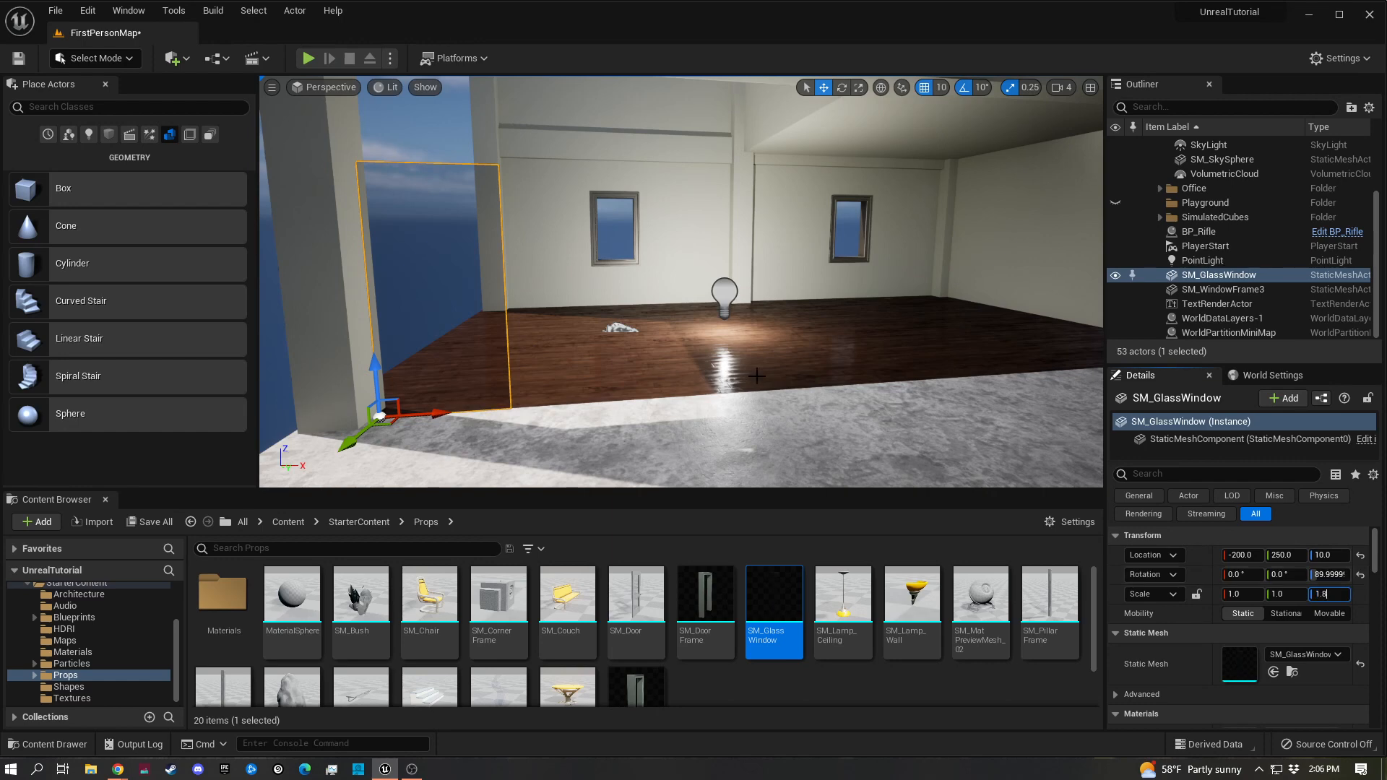
Set the glass window's Y scale to 1.5 and its Z scale to 1.5
key(Return)
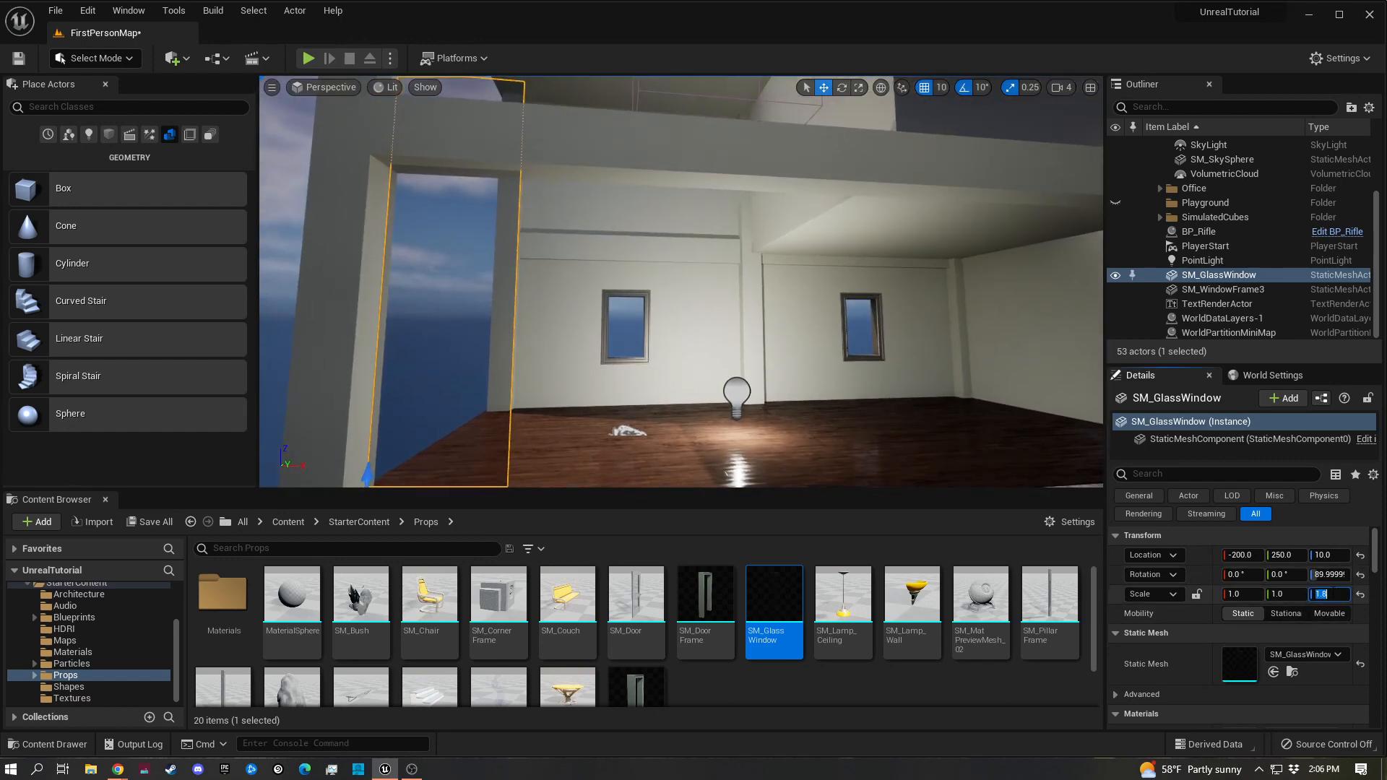
text(1.5)
key(Return)
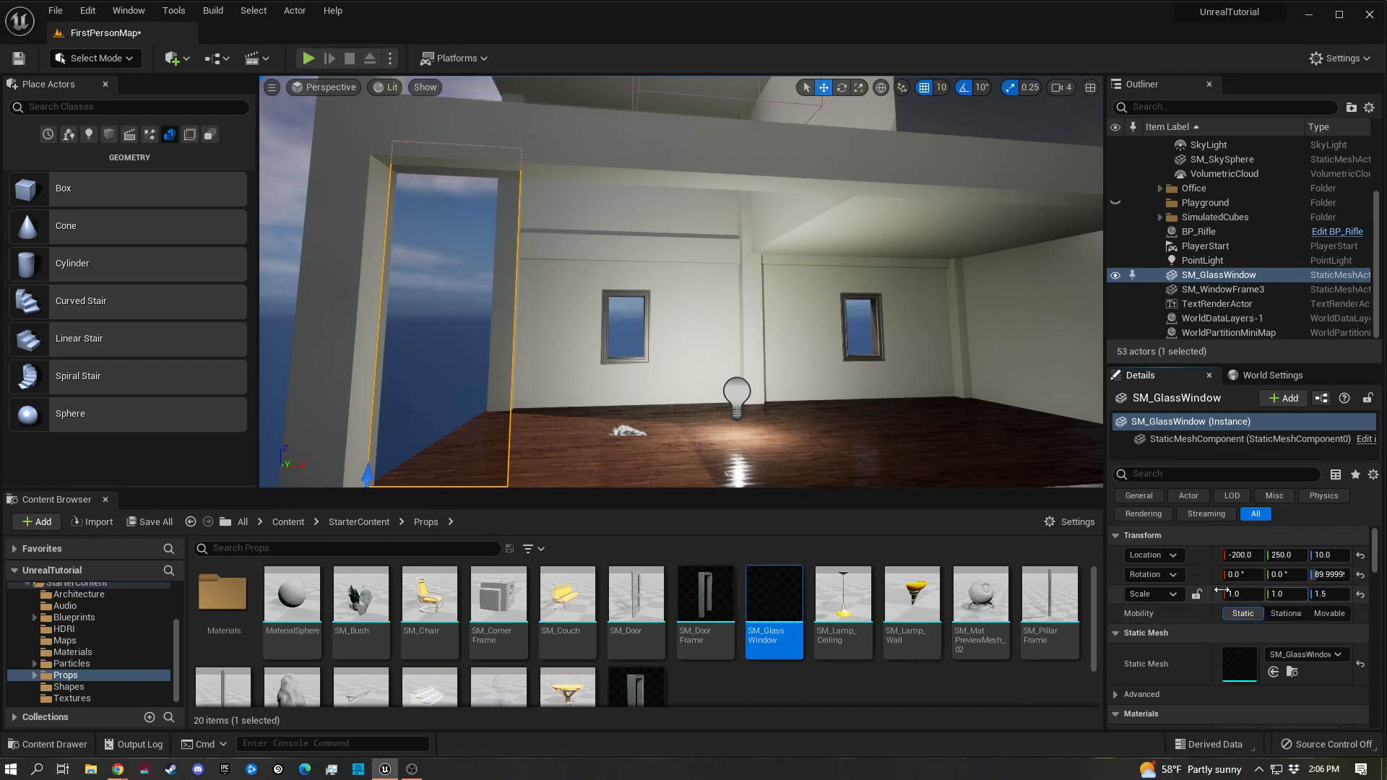
right_drag(1004, 426, 1007, 471)
key(a)
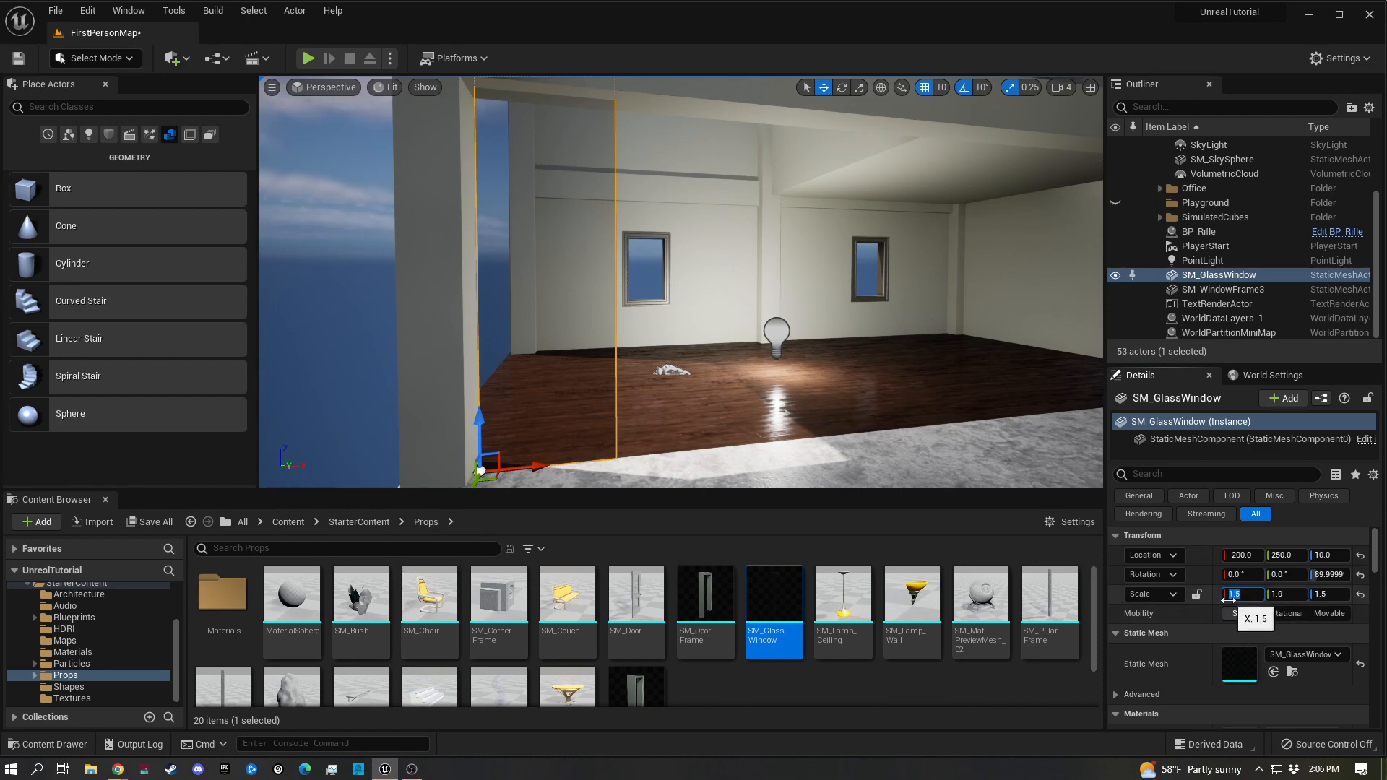
right_drag(895, 426, 975, 429)
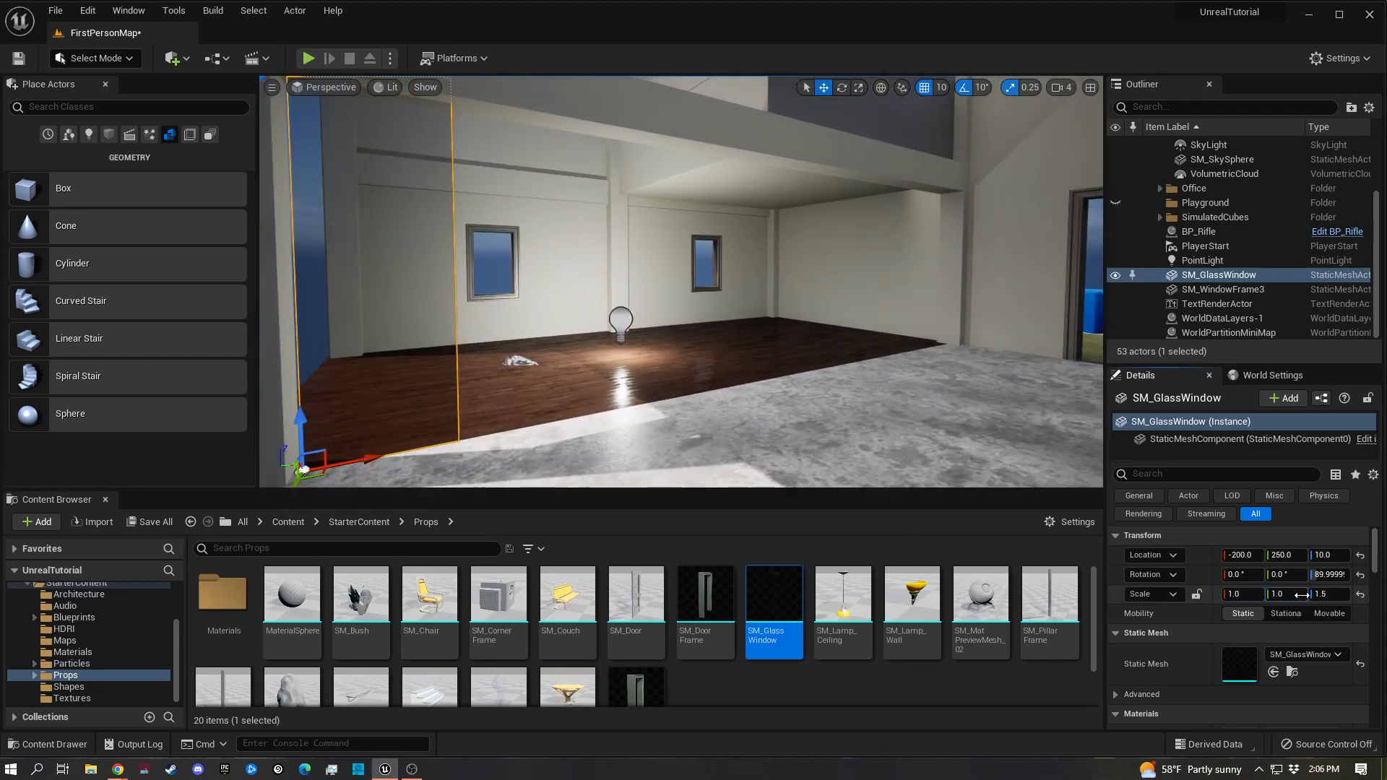
text(.5)
key(Tab)
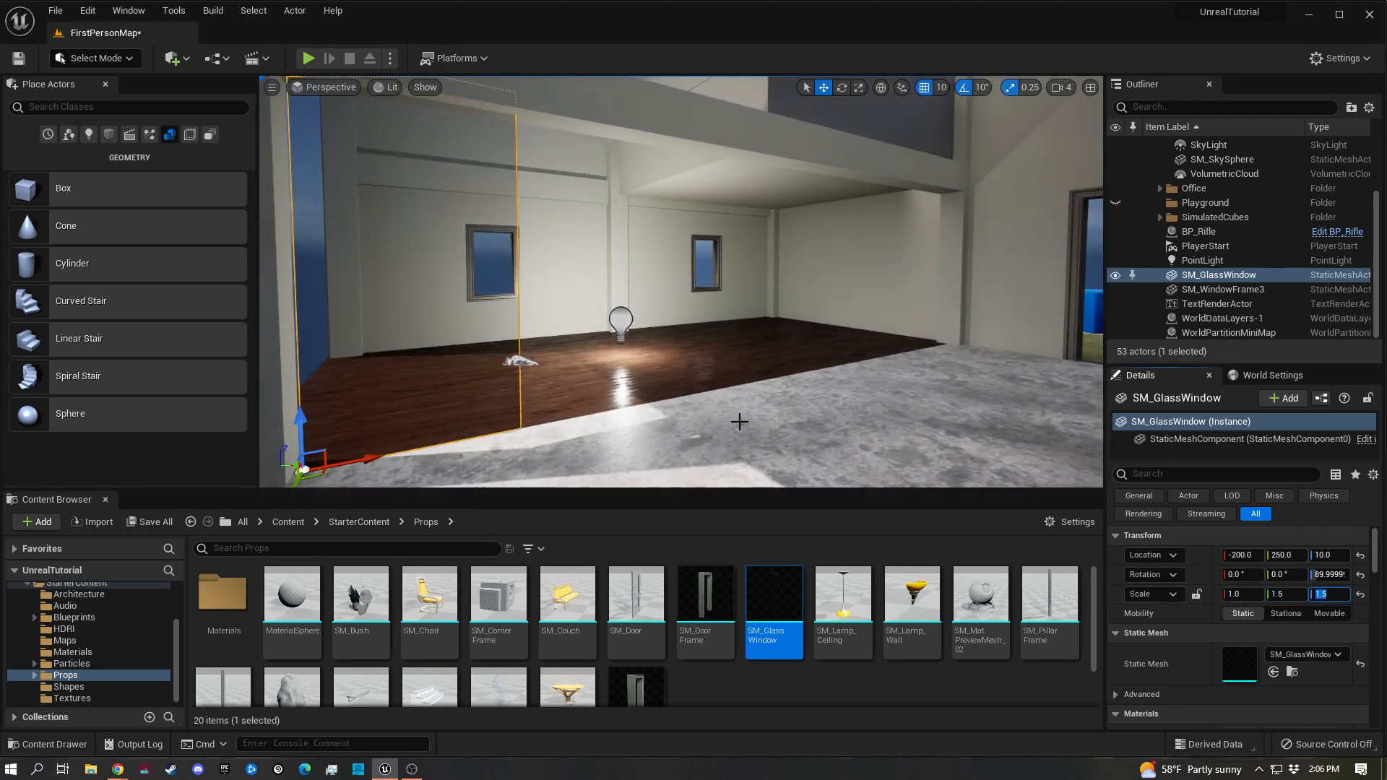
Duplicate the glass window five times along X in a row, with the last pane at X 550
right_drag(540, 340, 498, 342)
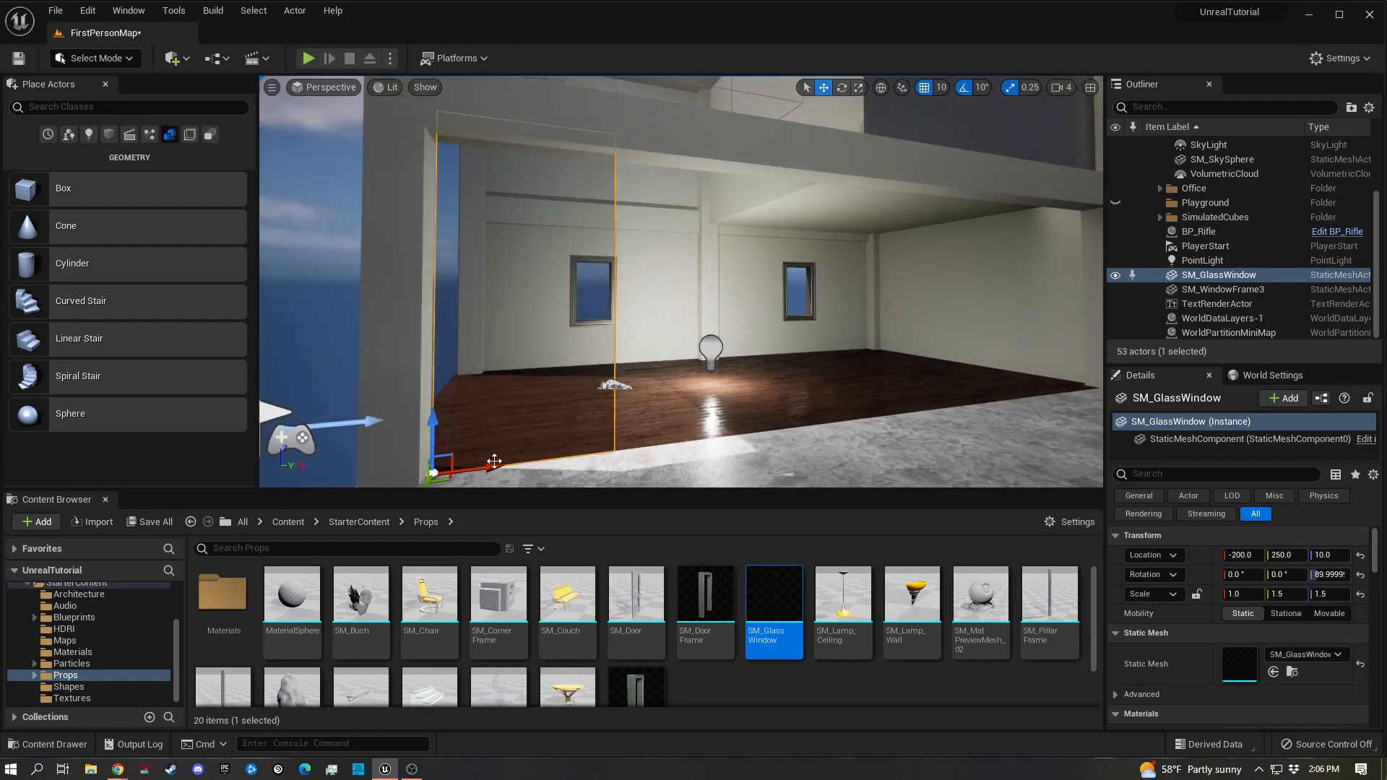
alt+drag(494, 461, 1058, 400)
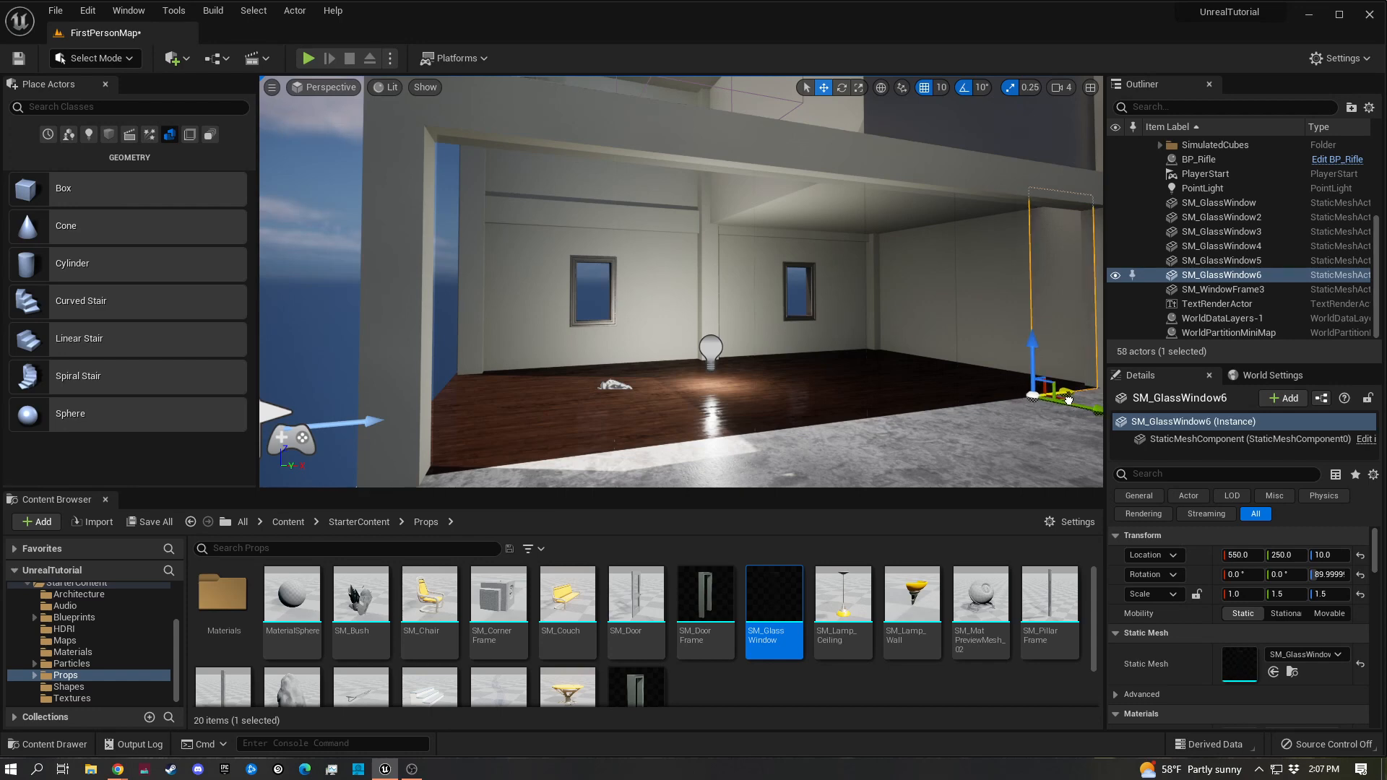
Widen the last glass pane to meet the rear middle pillar with a Y scale of 1.6
key(d)
right_drag(1021, 361, 955, 417)
key(w)
key(s)
key(d)
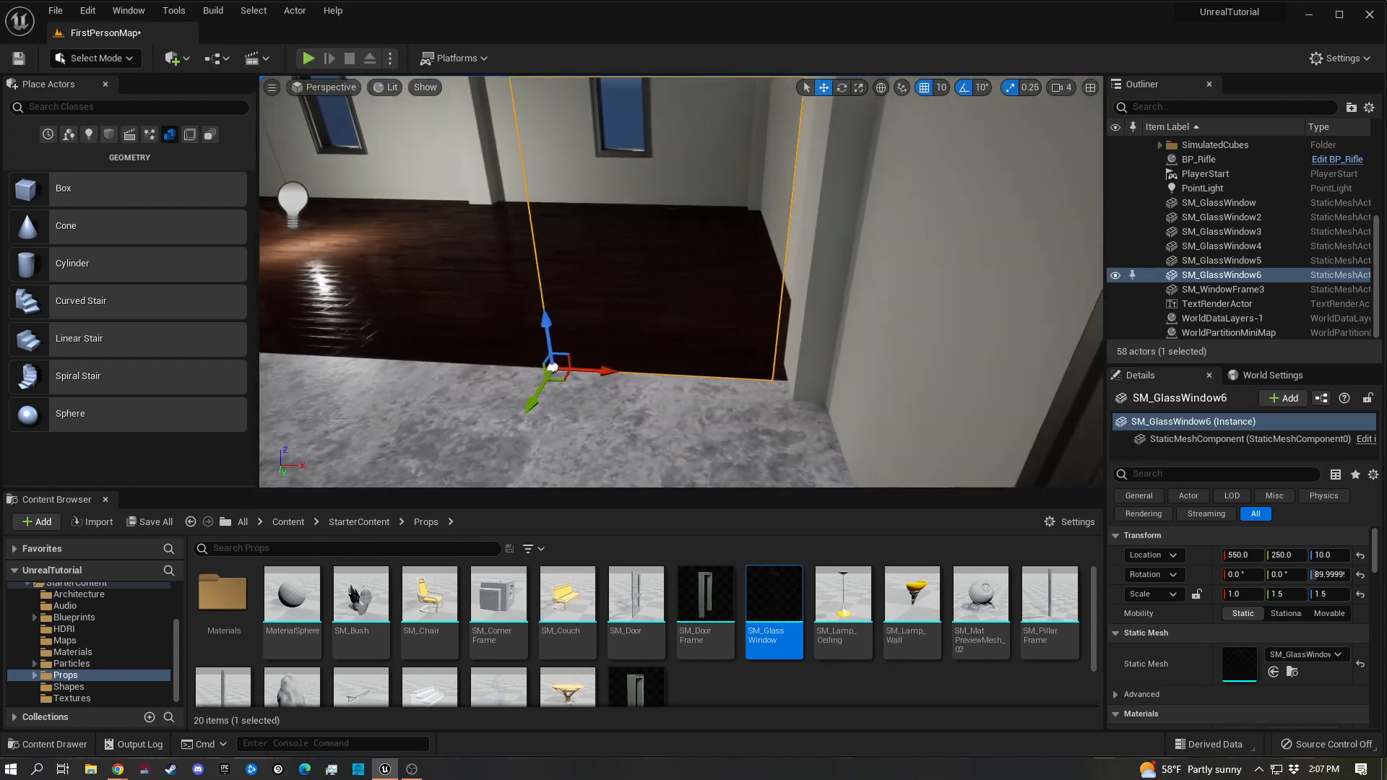
text(1)
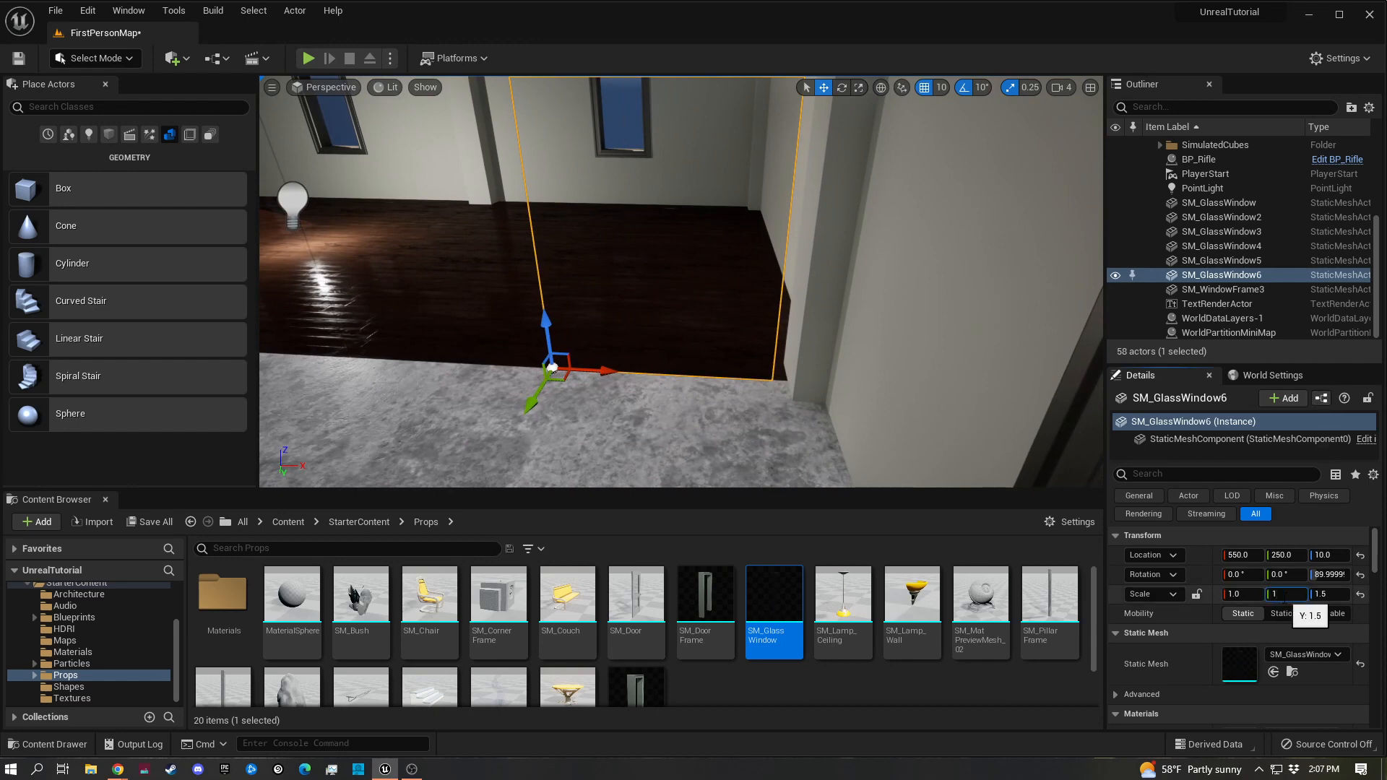
text(.6)
key(Tab)
Examine the row of glass panes between the middle pillars from different angles
key(a)
right_drag(651, 238, 896, 221)
key(w)
key(d)
mouse_move(646, 318)
right_down()
mouse_move(433, 317)
mouse_move(730, 315)
mouse_move(841, 290)
mouse_move(831, 312)
mouse_move(627, 312)
right_up()
key(s)
key(a)
key(w)
key(d)
key(s)
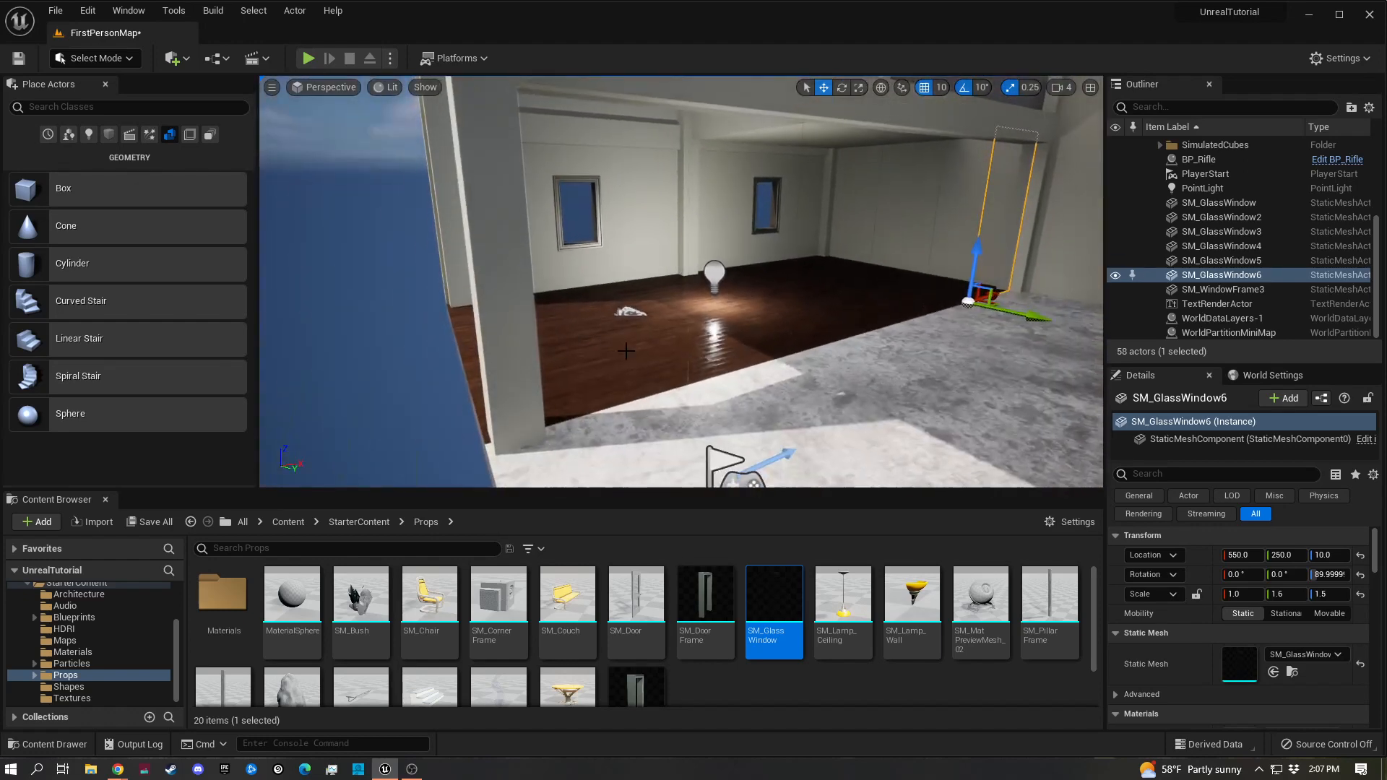
Slide the second glass pane along X to 80 to open a doorway gap in the glass partition
click(708, 321)
key(d)
right_drag(709, 320, 598, 390)
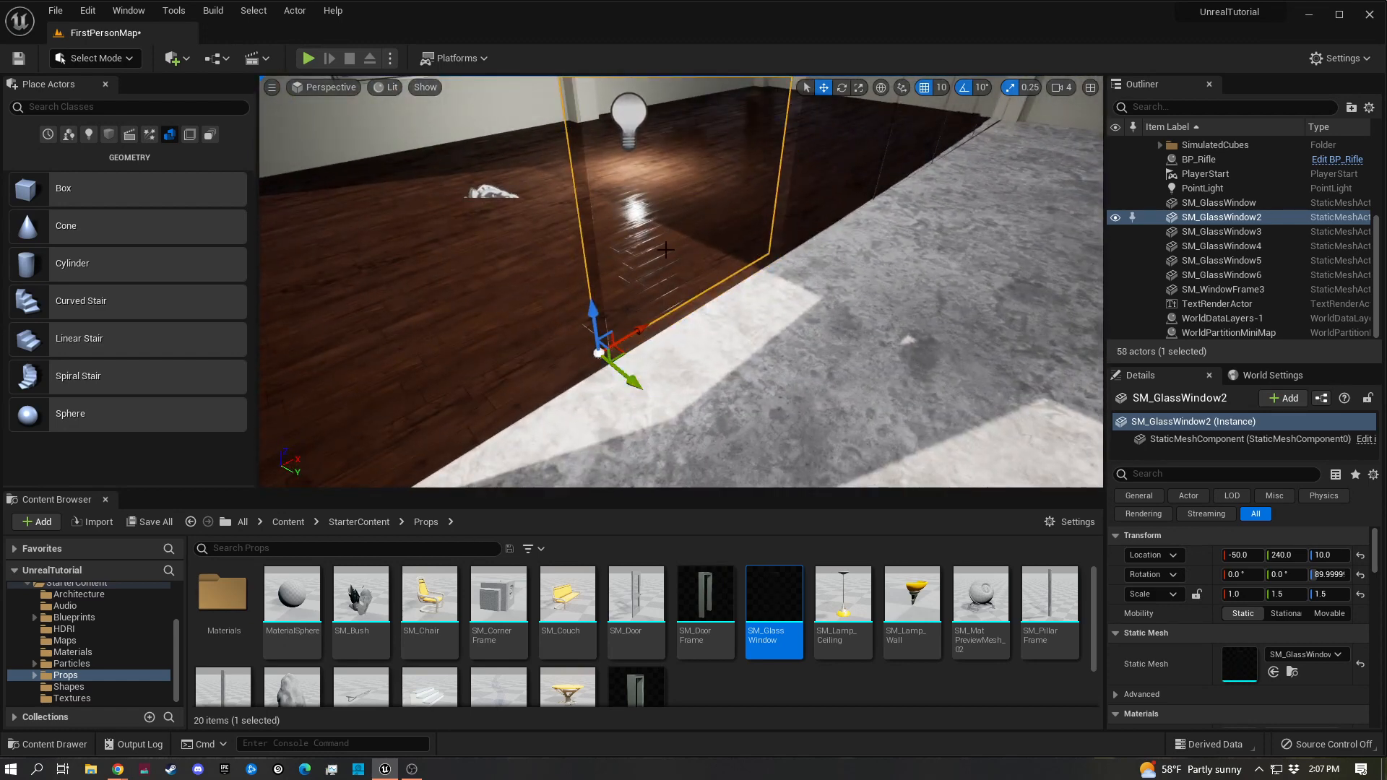
right_drag(666, 249, 698, 244)
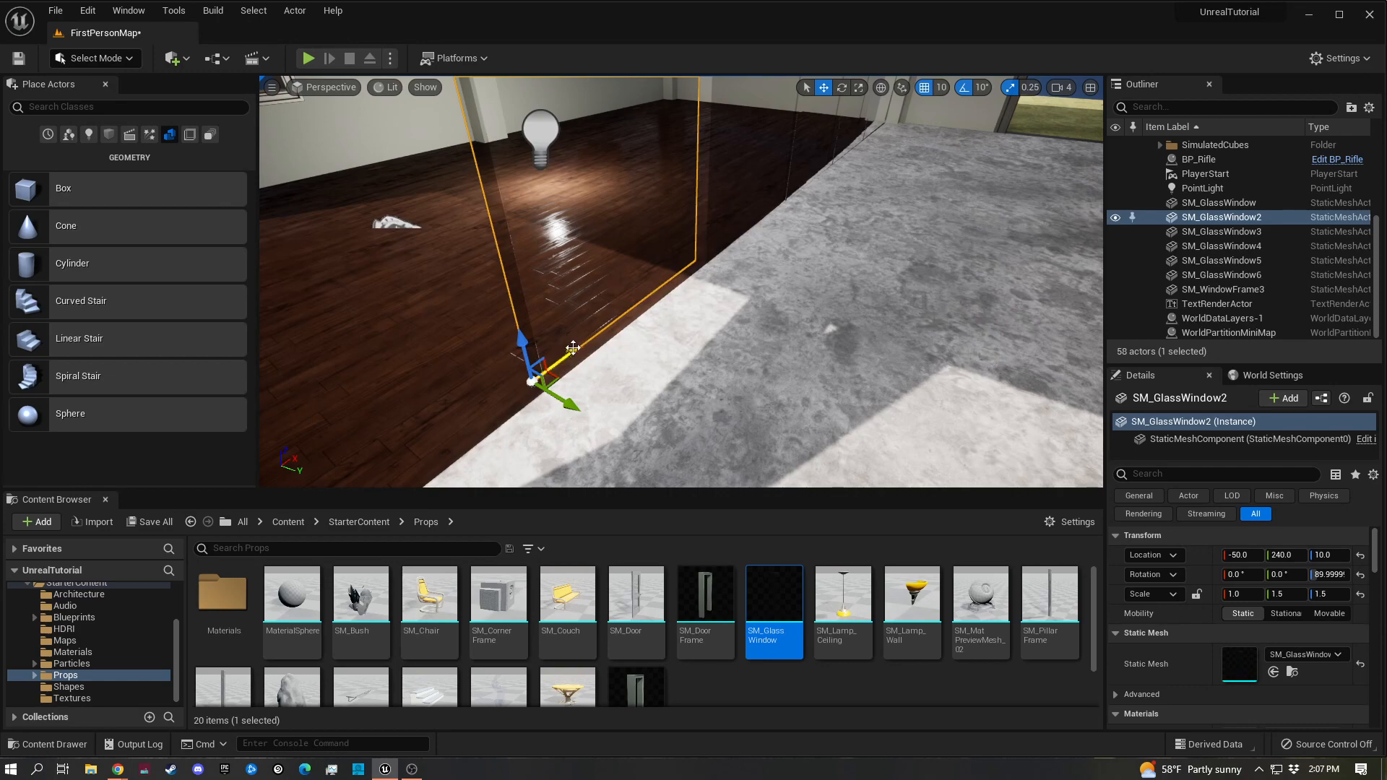
drag(582, 346, 681, 289)
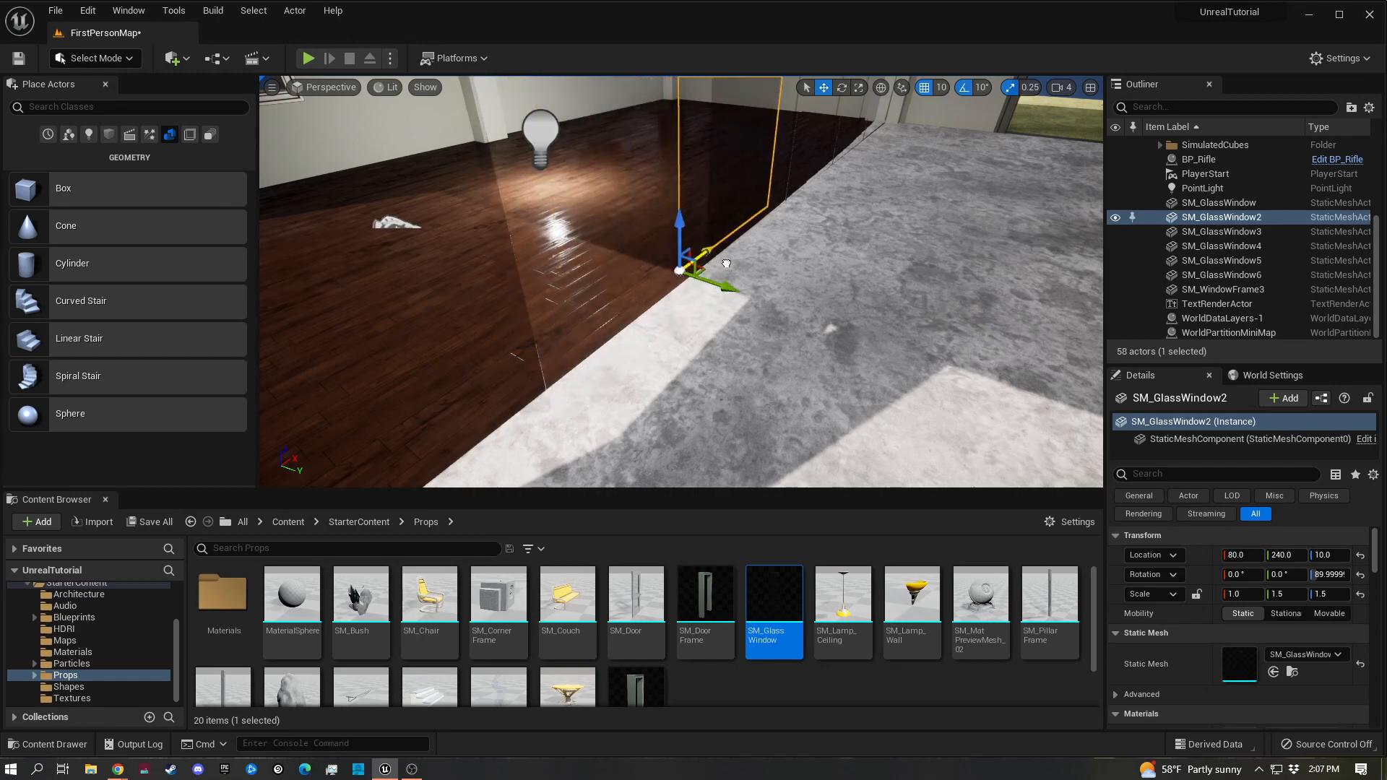
Place SM_Chair in the wood-floor room's rear corner at X 560, Y -100, rotated to 130° about Z
key(d)
right_drag(843, 229, 661, 188)
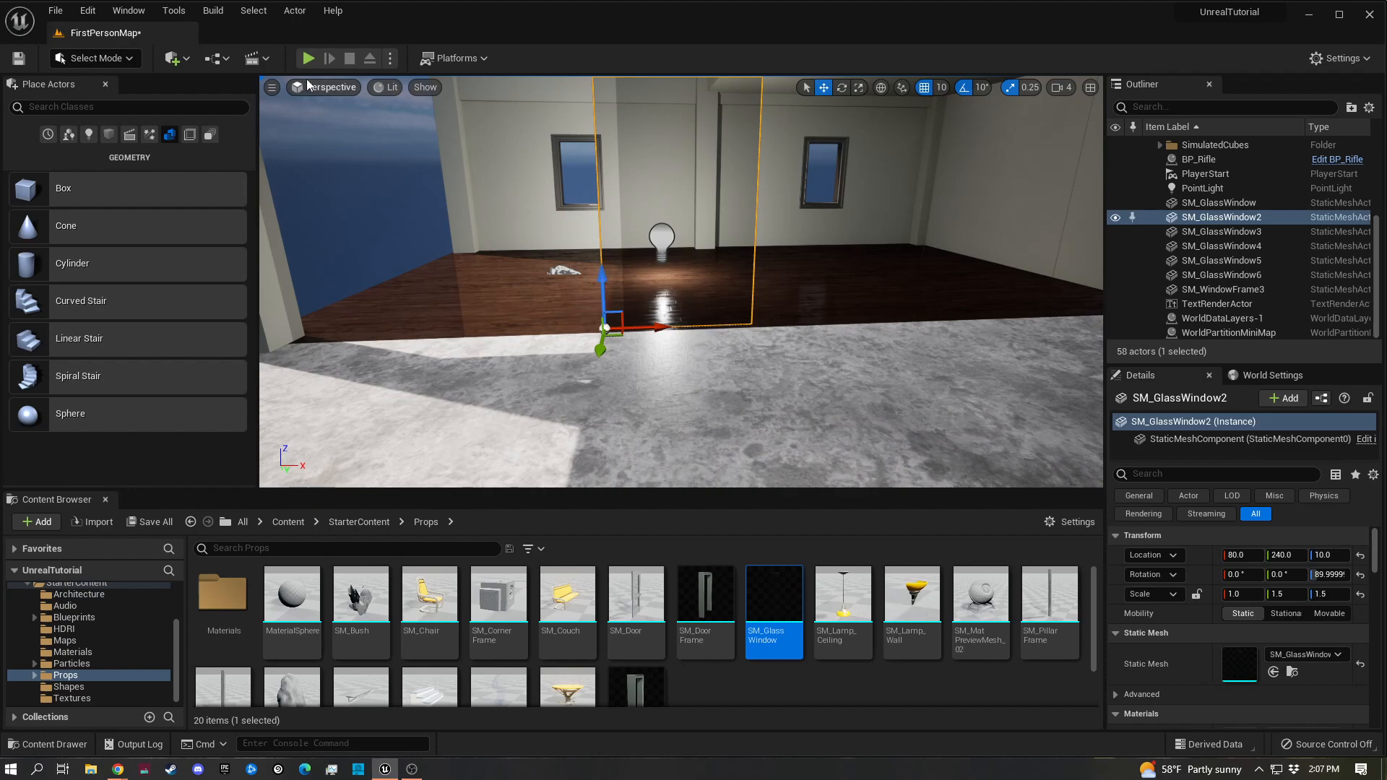
key(a)
right_drag(406, 192, 362, 272)
drag(429, 603, 600, 318)
key(e)
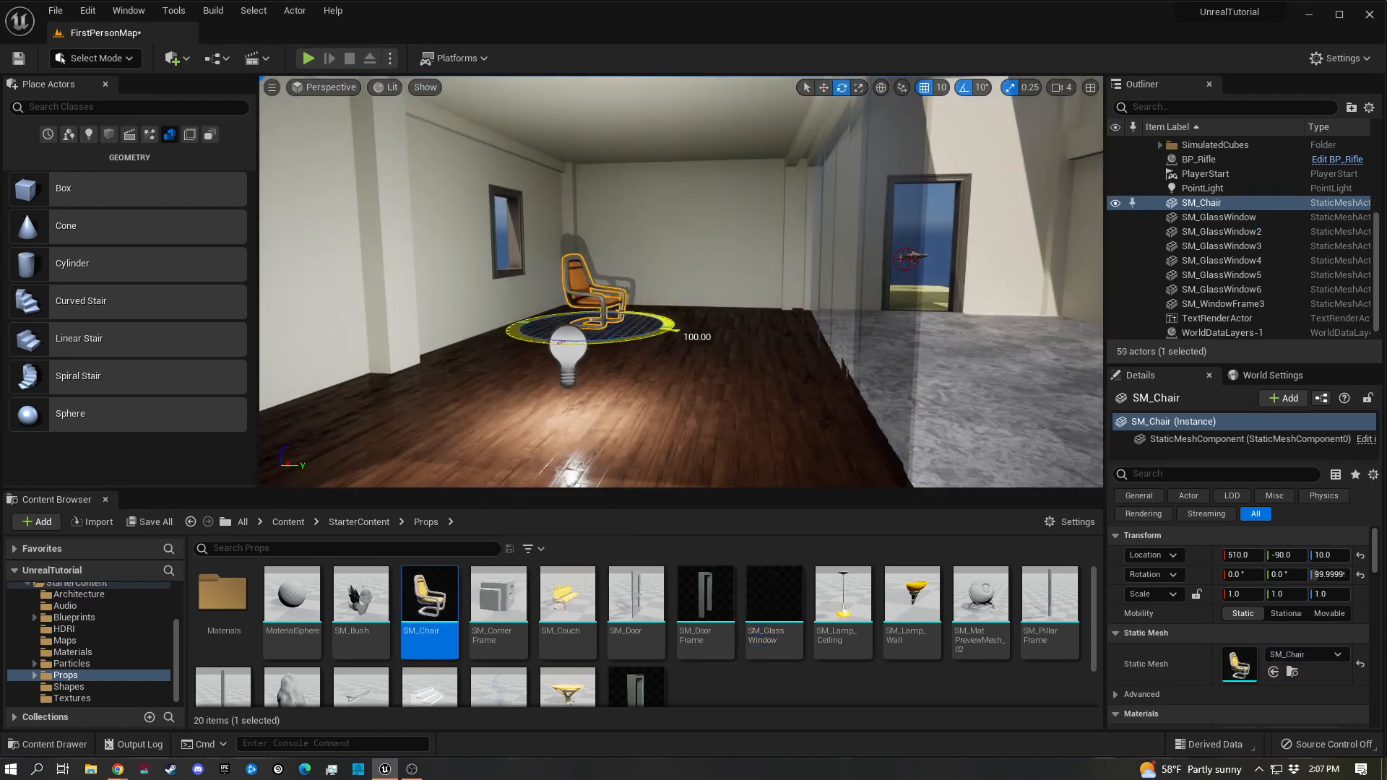
key(f)
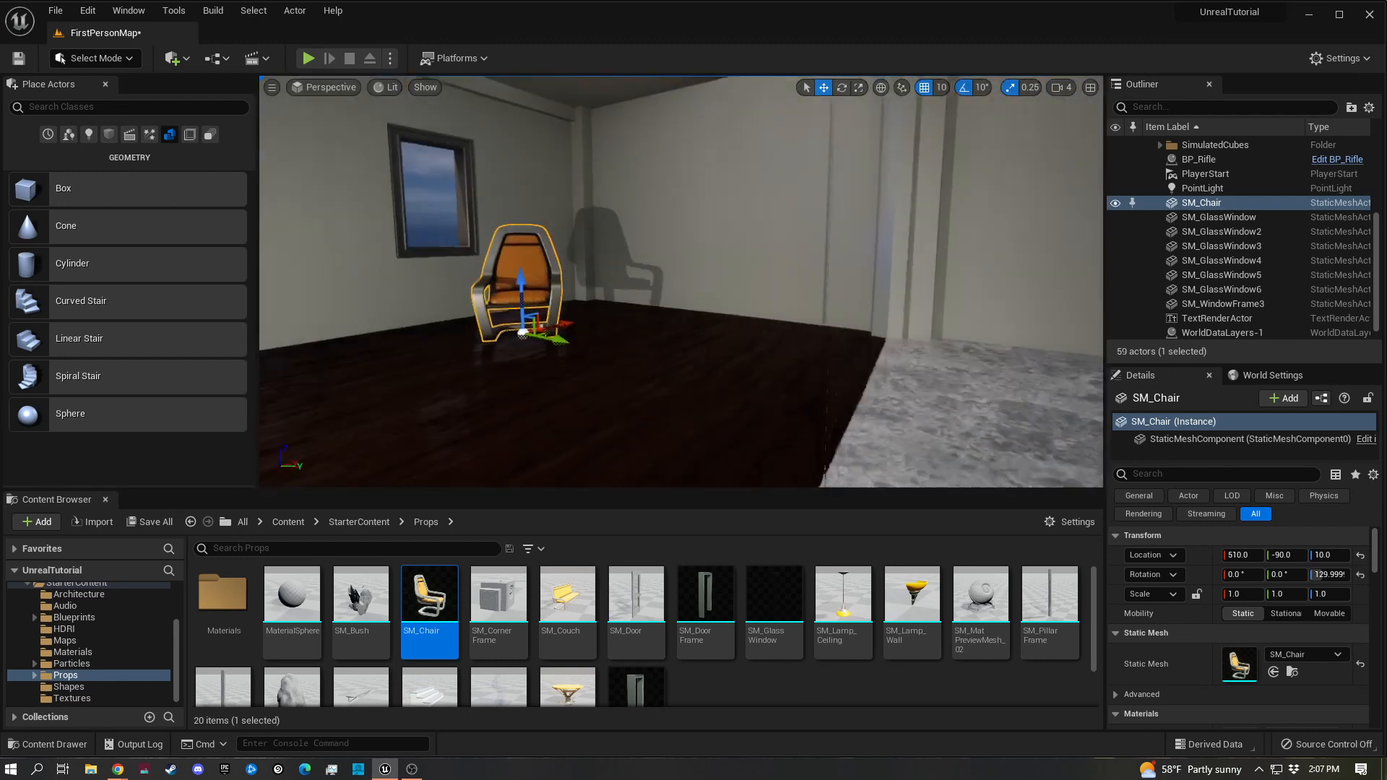
drag(704, 351, 732, 352)
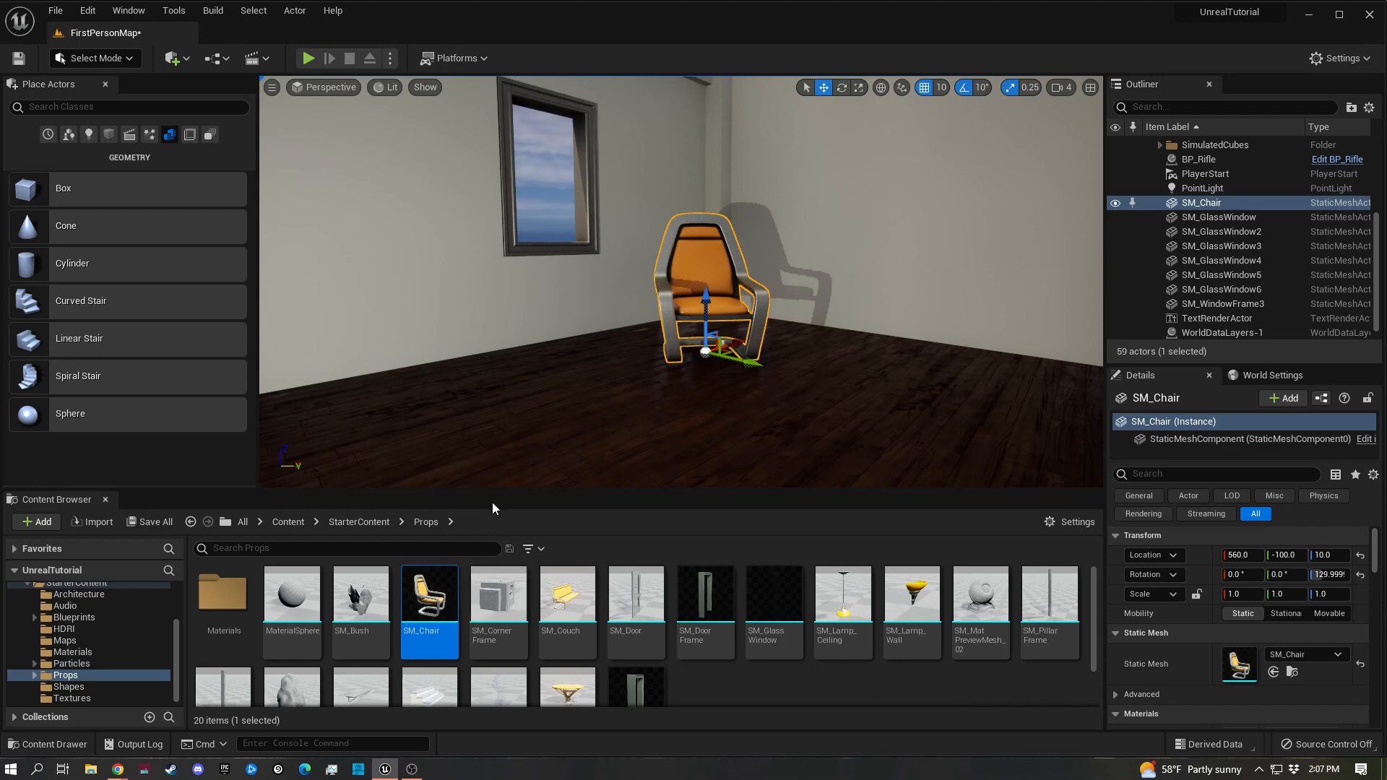
Place the round table prop in front of the chair at X 540, Y -10
drag(486, 489, 486, 464)
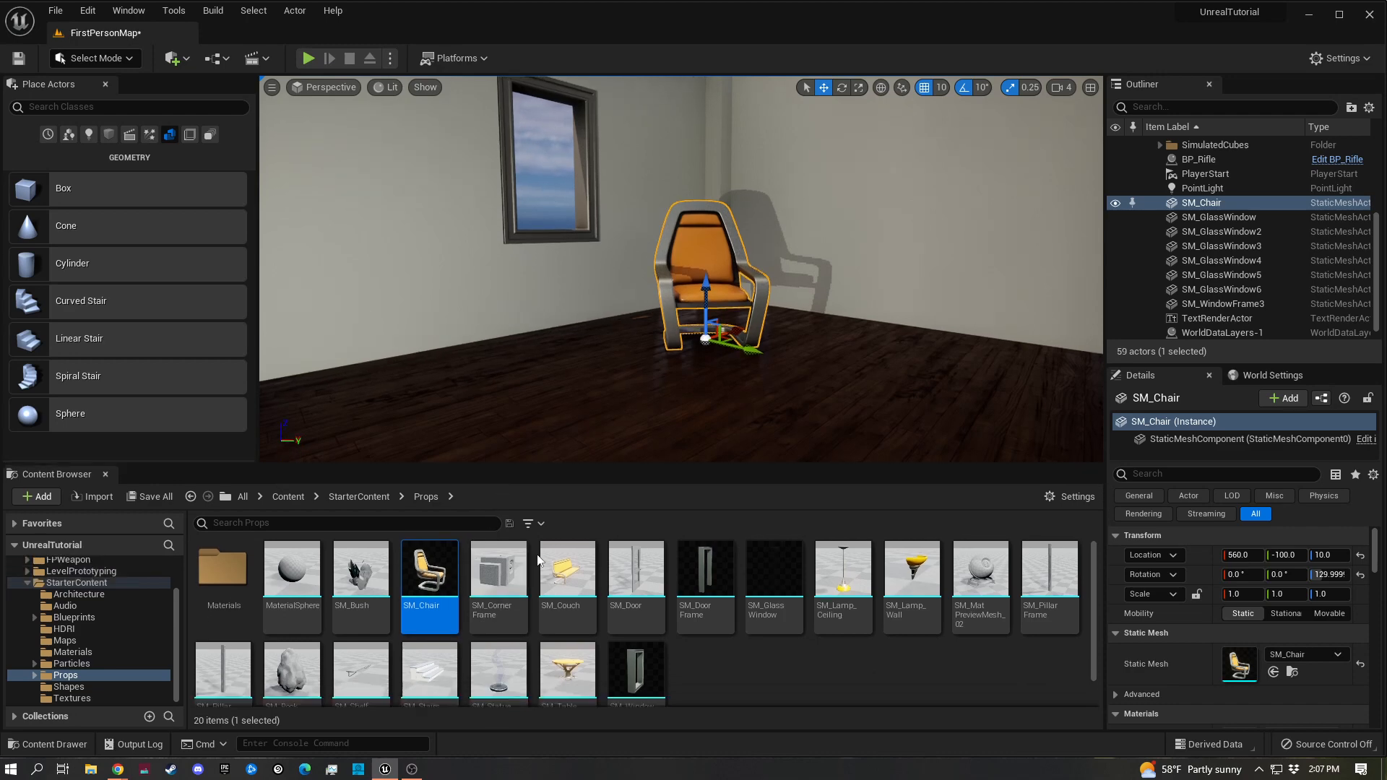
drag(567, 668, 796, 365)
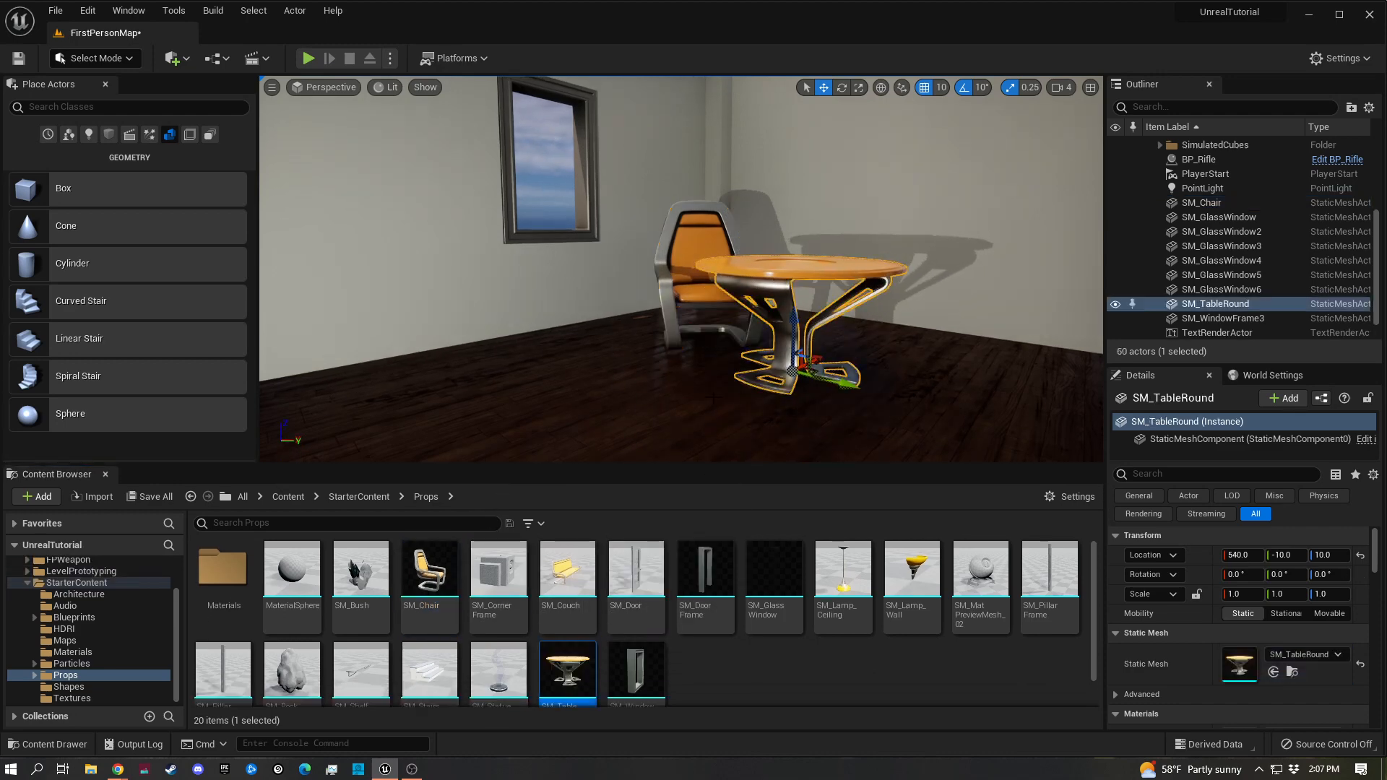
Duplicate the chair to the other side of the table at X 600, Y 70, rotated to 230° about Z
click(673, 287)
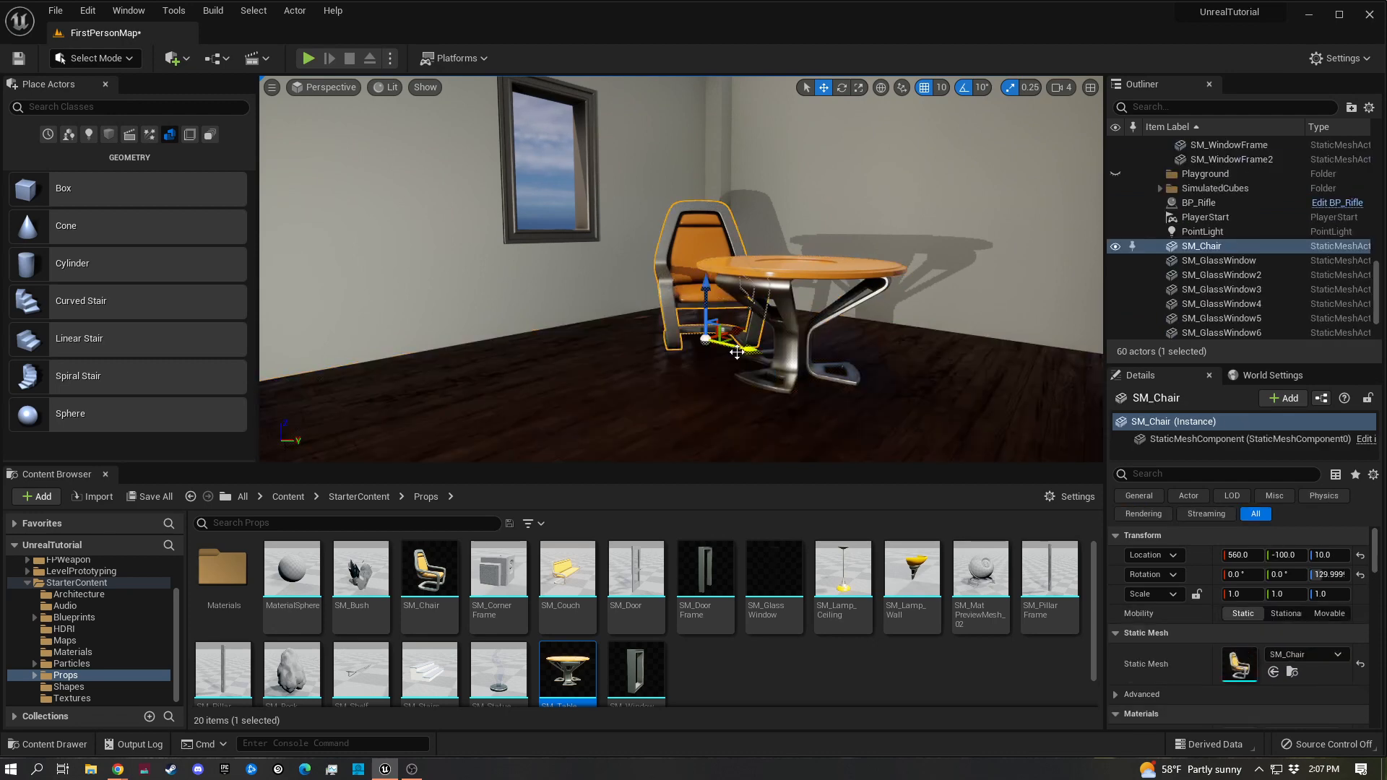
alt+drag(739, 347, 992, 410)
key(e)
key(w)
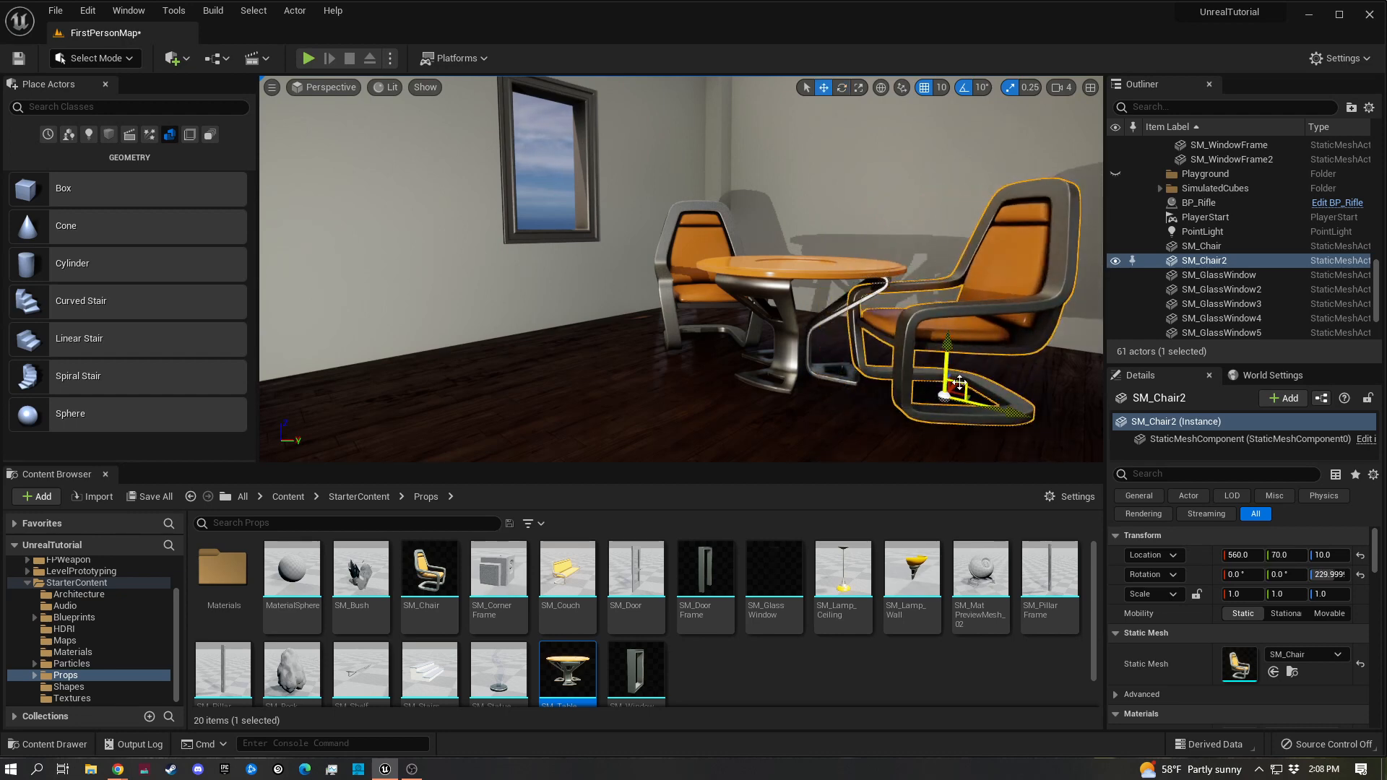
key(d)
right_drag(959, 382, 866, 384)
drag(803, 408, 854, 397)
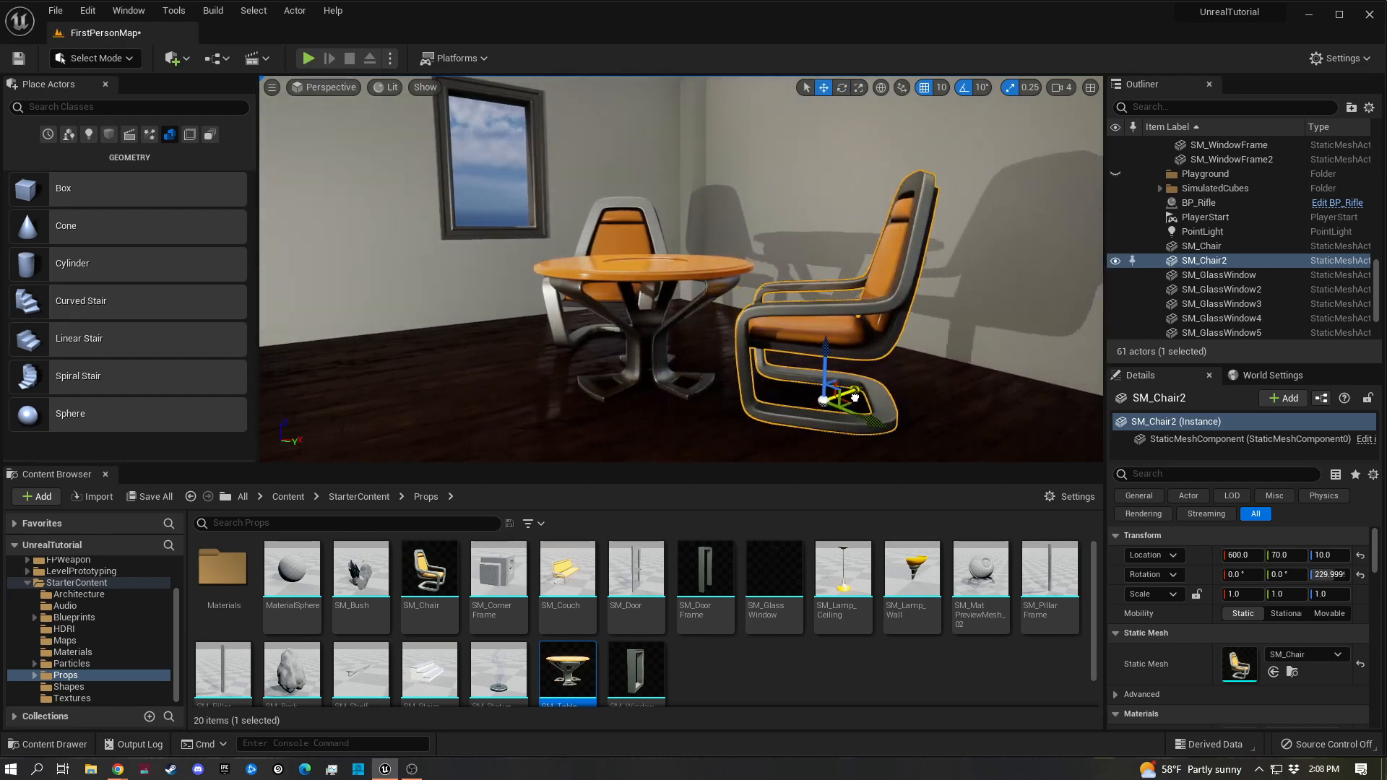
Place SM_MatPreviewMesh_02 on the round table and set its scale to 0.1 on all axes
key(a)
right_drag(855, 397, 948, 406)
key(w)
key(s)
drag(986, 571, 798, 254)
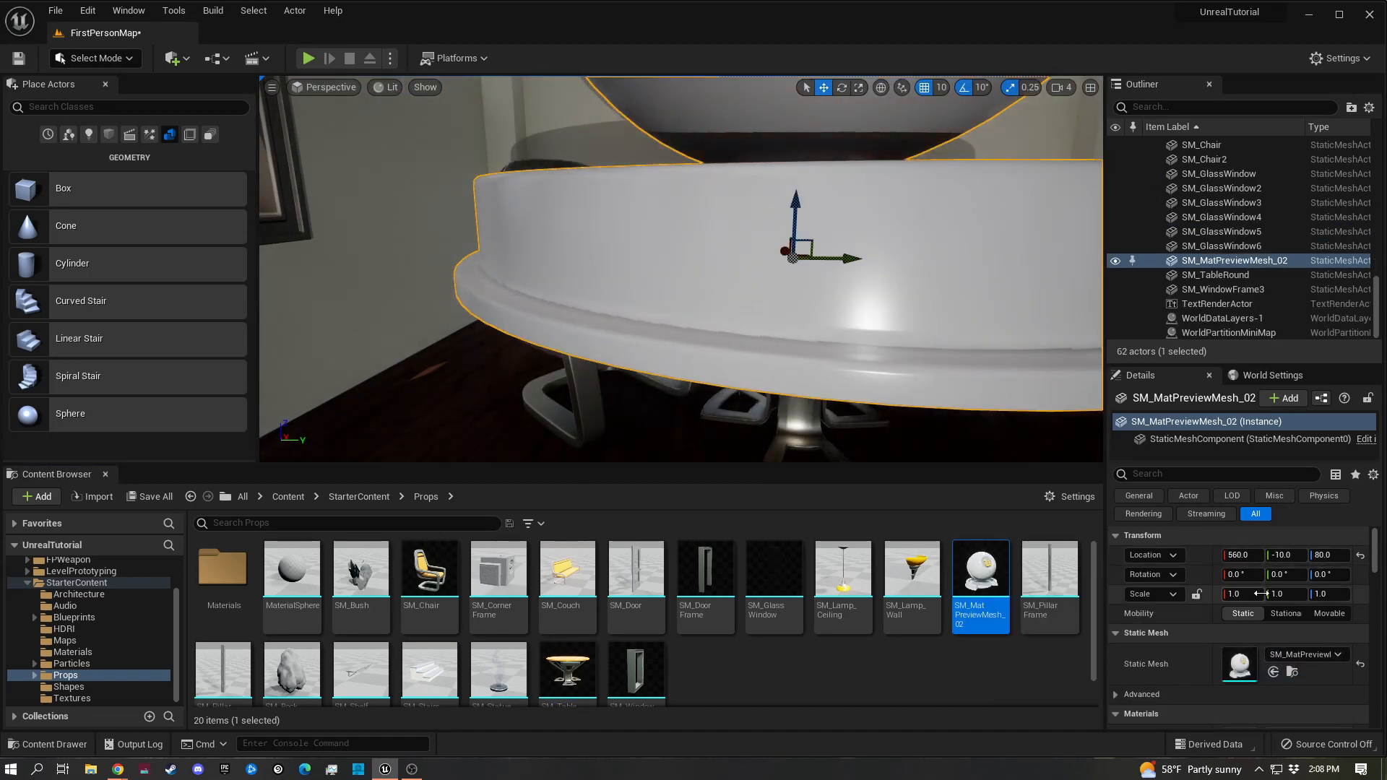
text(0.1)
key(Tab)
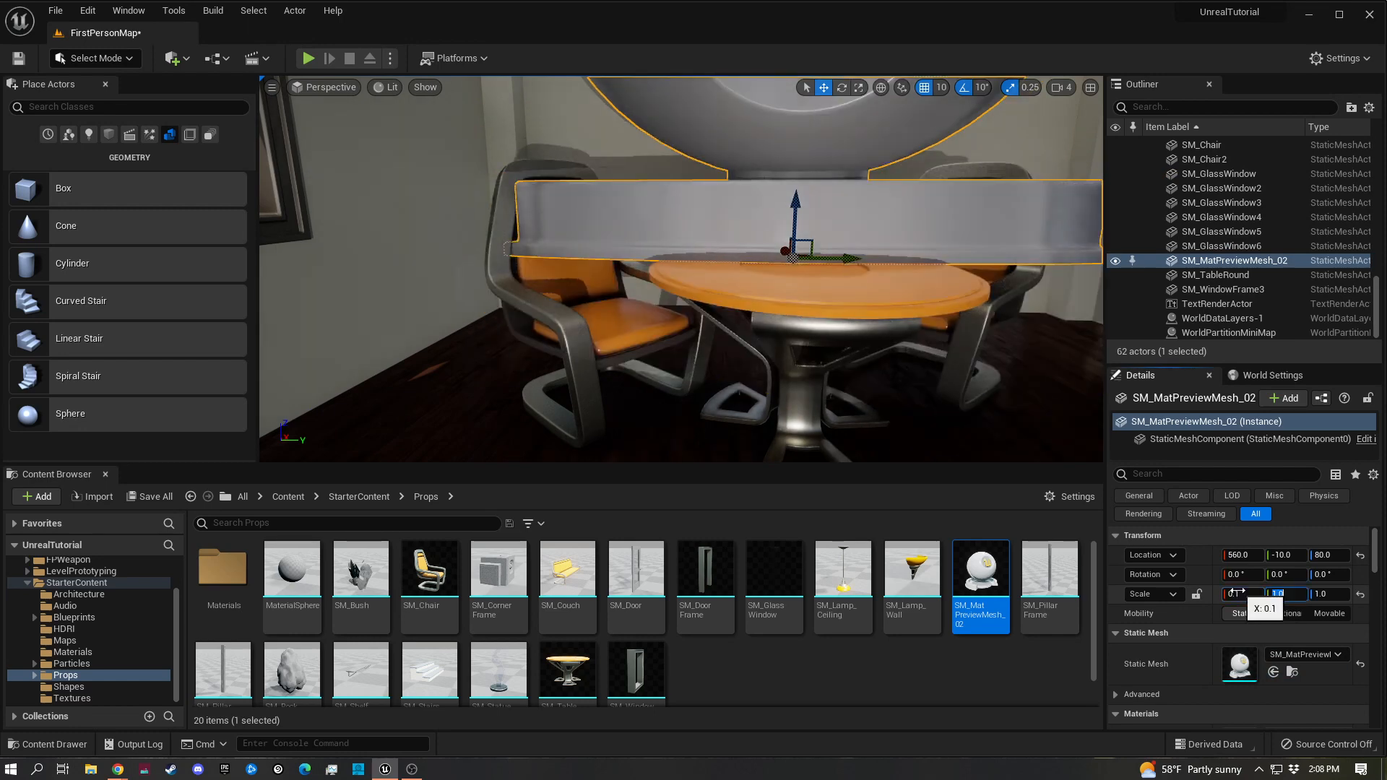
text(.1)
key(Tab)
text(.1)
key(Tab)
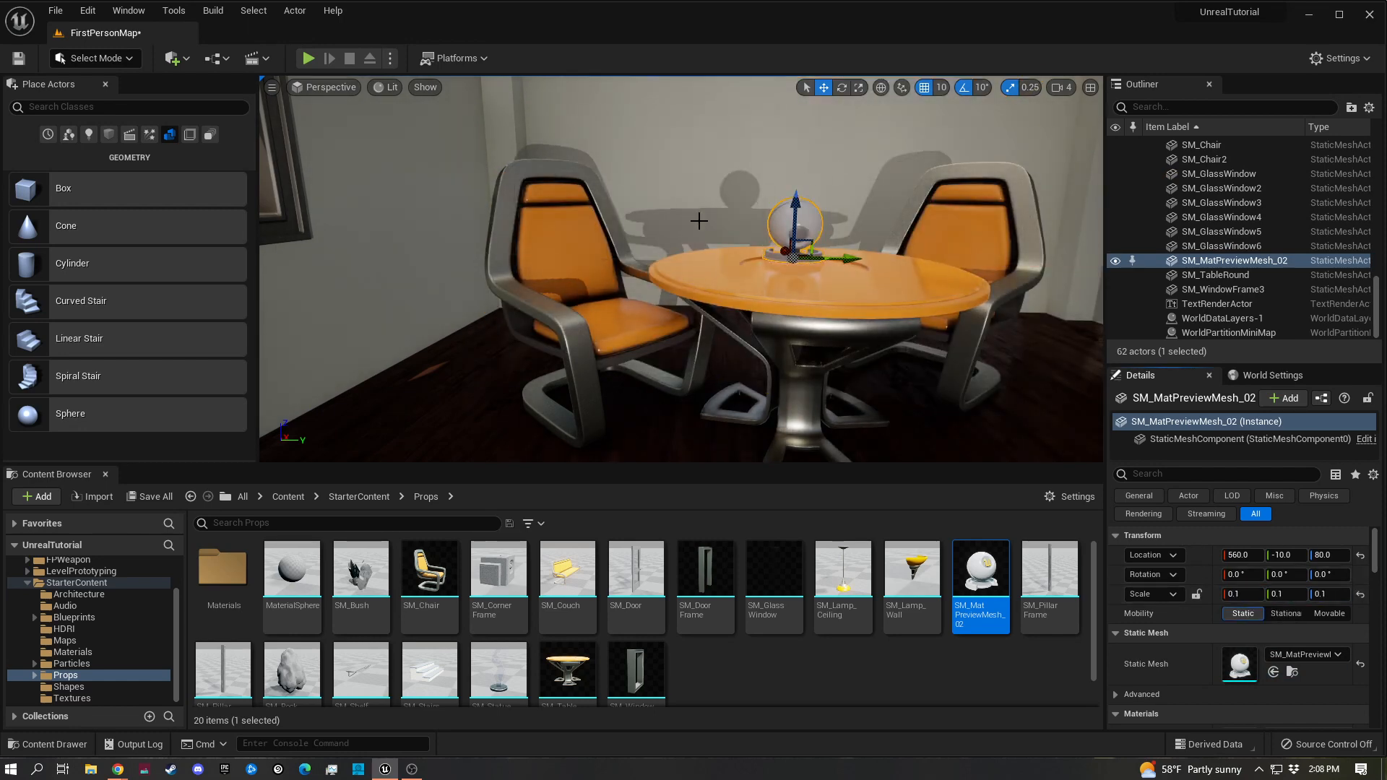
Rotate the preview mesh 180° about Z and move it to X 540 on the tabletop
key(w)
right_drag(699, 221, 752, 208)
key(e)
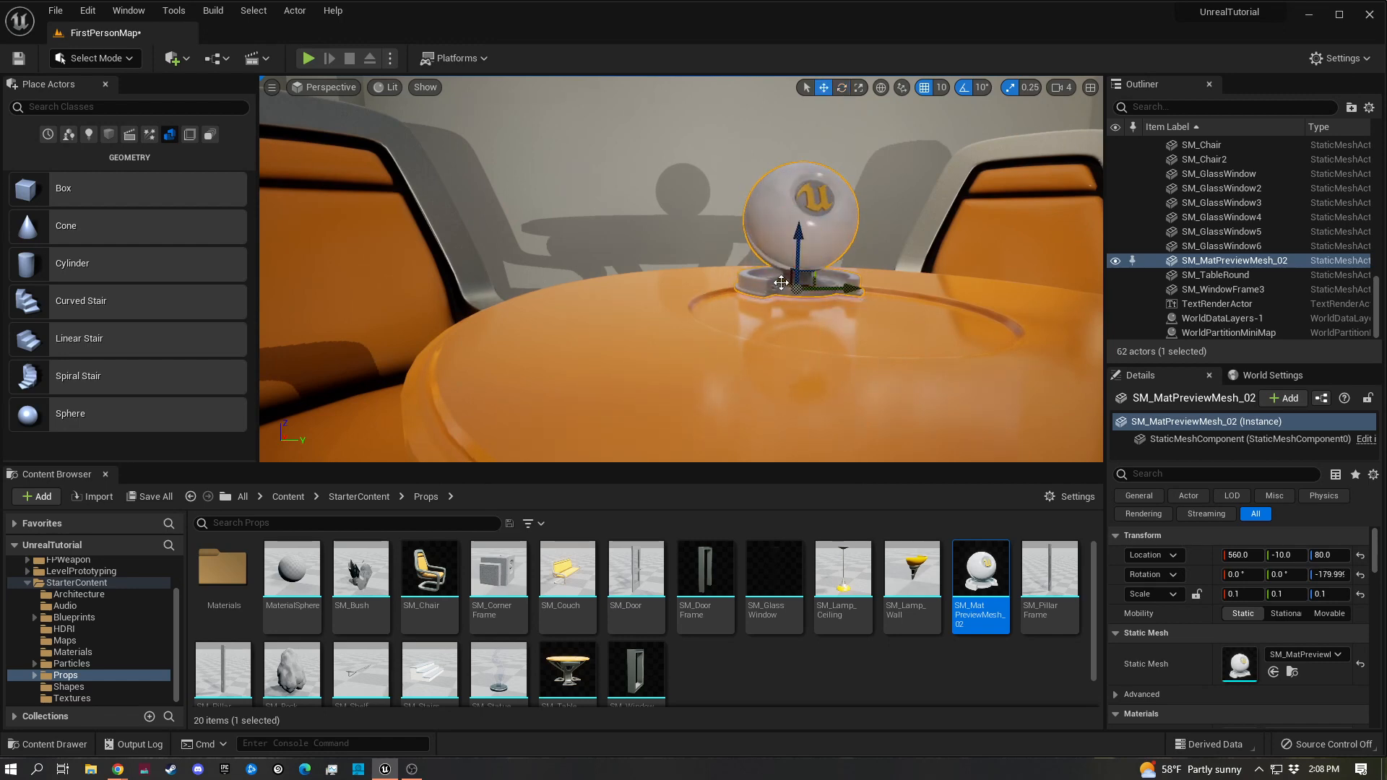
drag(794, 284, 811, 301)
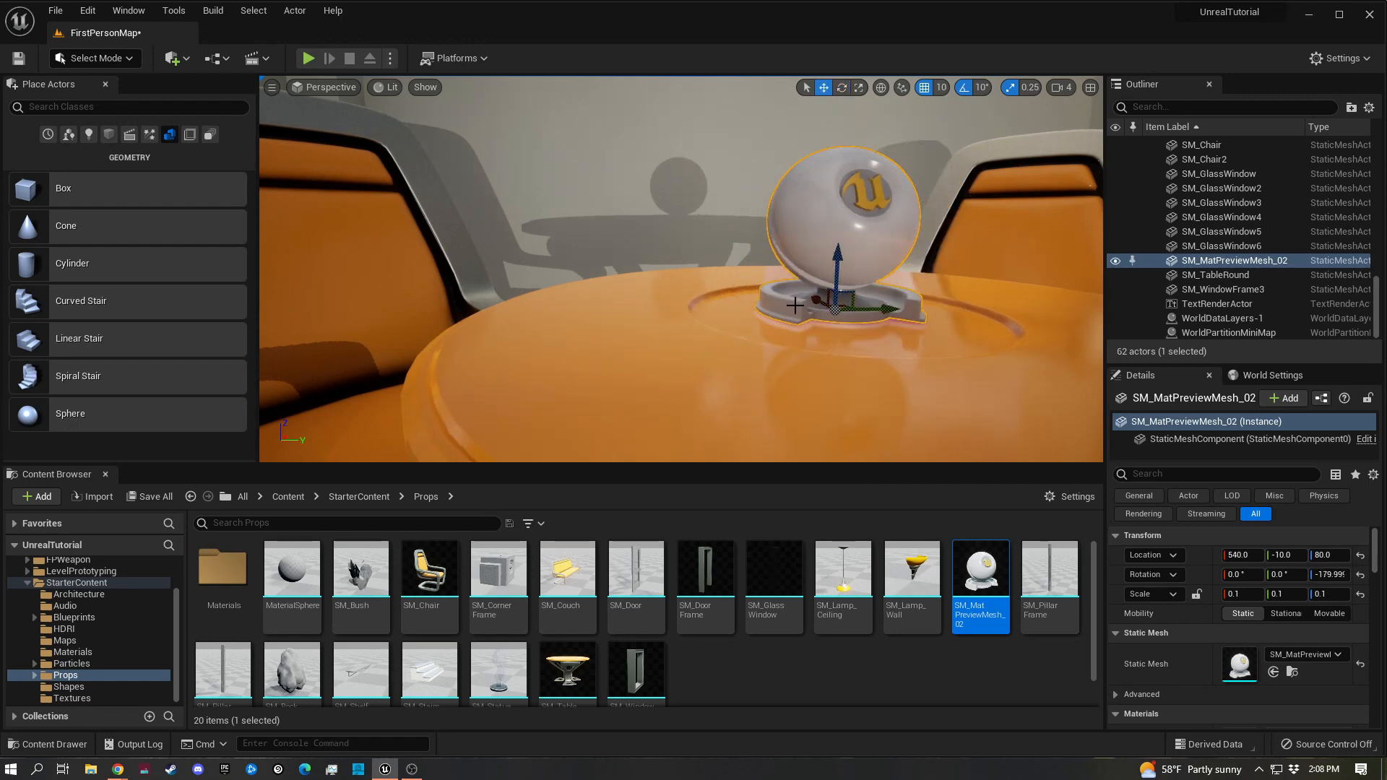
key(s)
right_drag(794, 306, 762, 332)
key(w)
key(e)
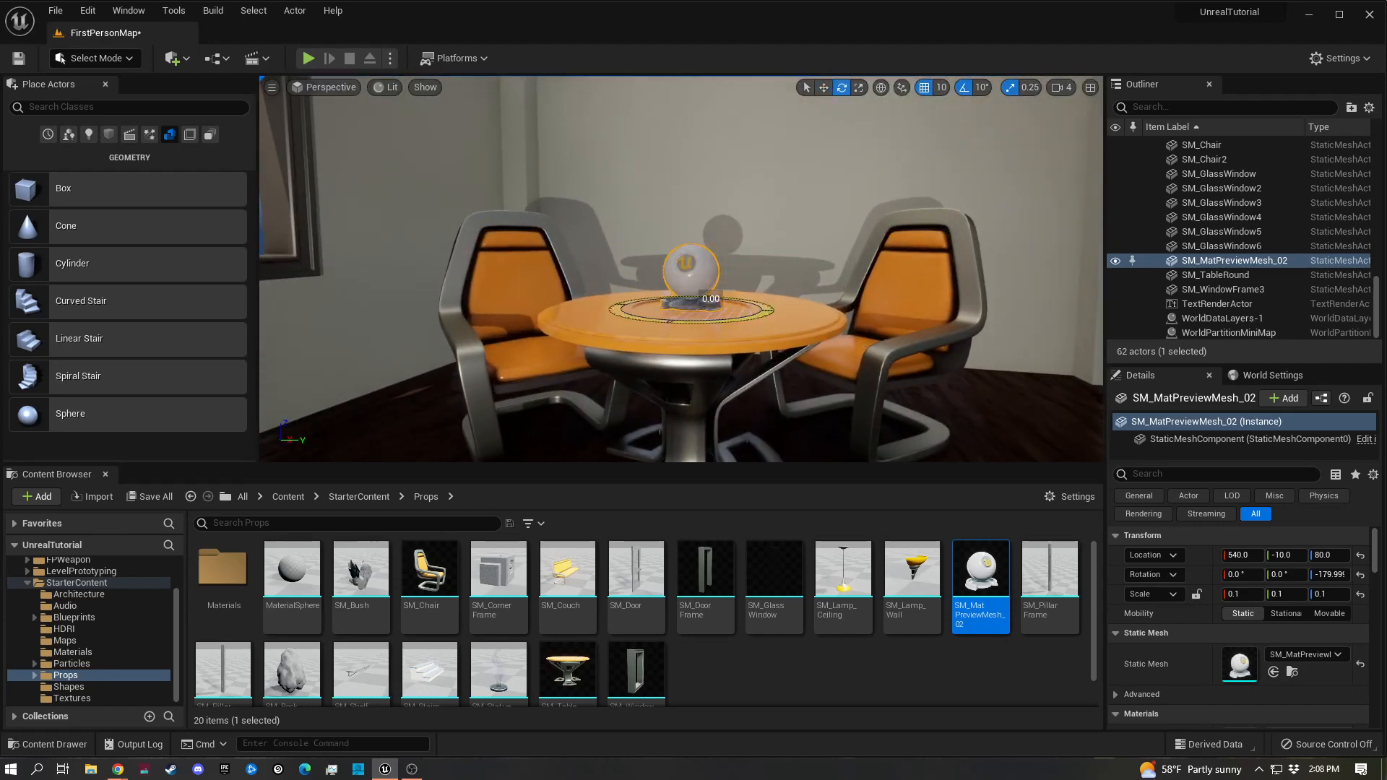
Delete the point light floating above the wood floor
key(s)
right_drag(671, 321, 704, 316)
right_drag(609, 401, 609, 401)
click(625, 372)
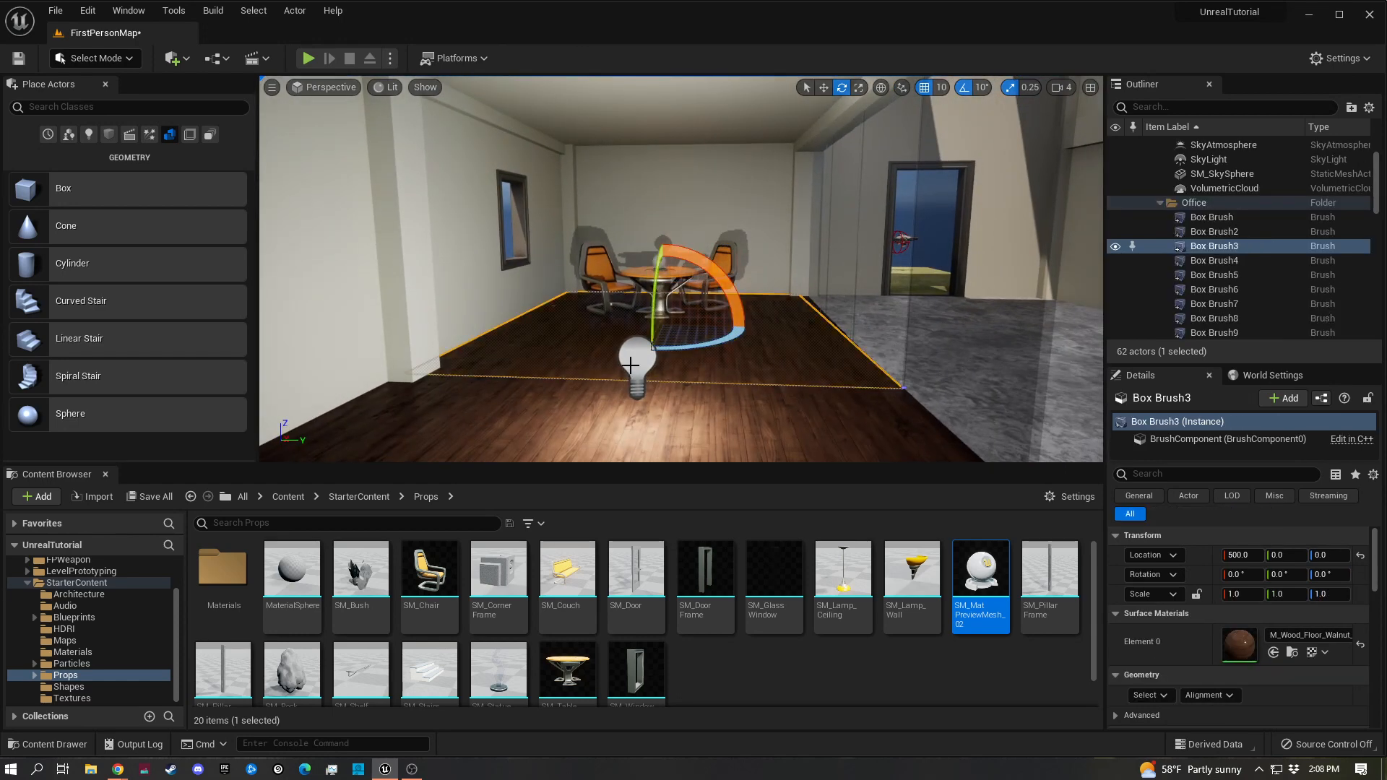
click(630, 366)
key(Delete)
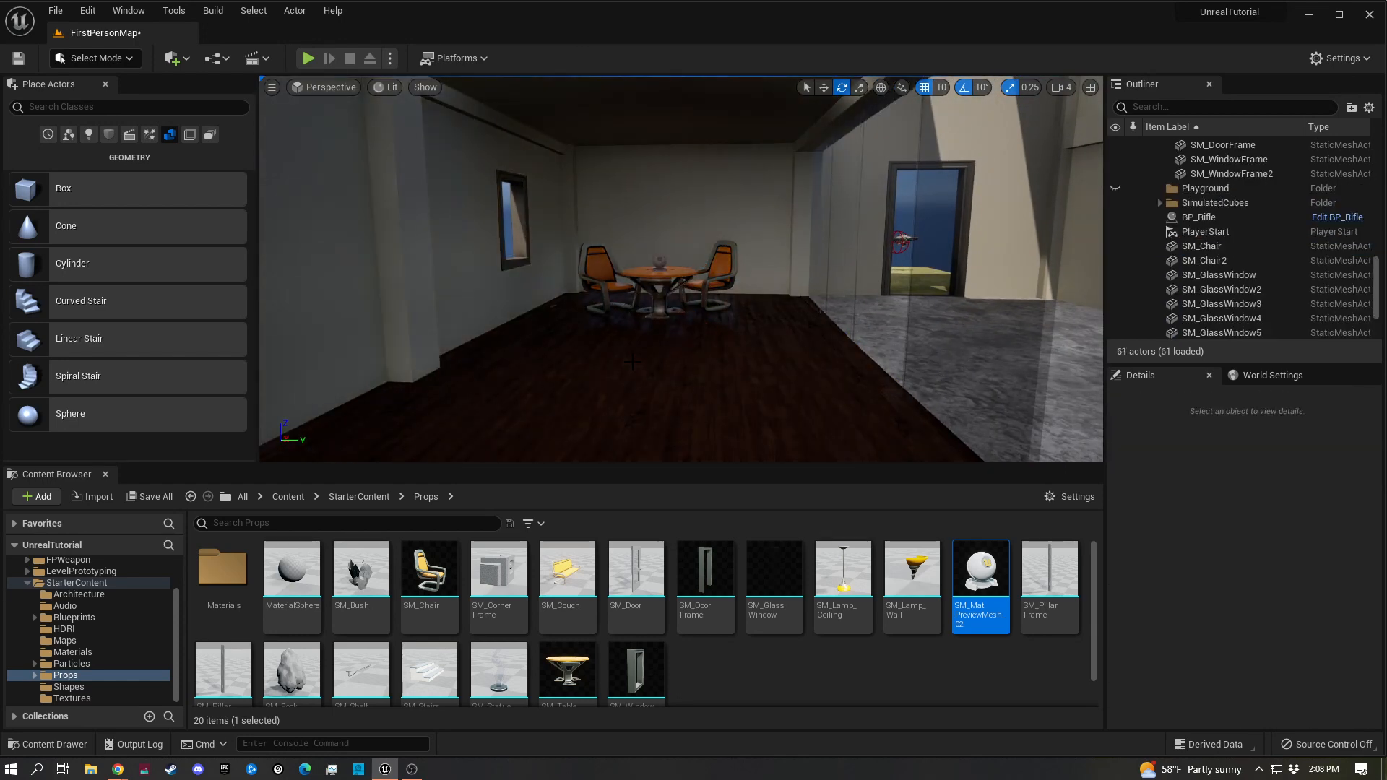
Place Blueprint_WallSconce from the starter Blueprints on the side wall near the window at X 380, Y -230, Z 200
right_drag(737, 308, 729, 316)
key(w)
click(858, 630)
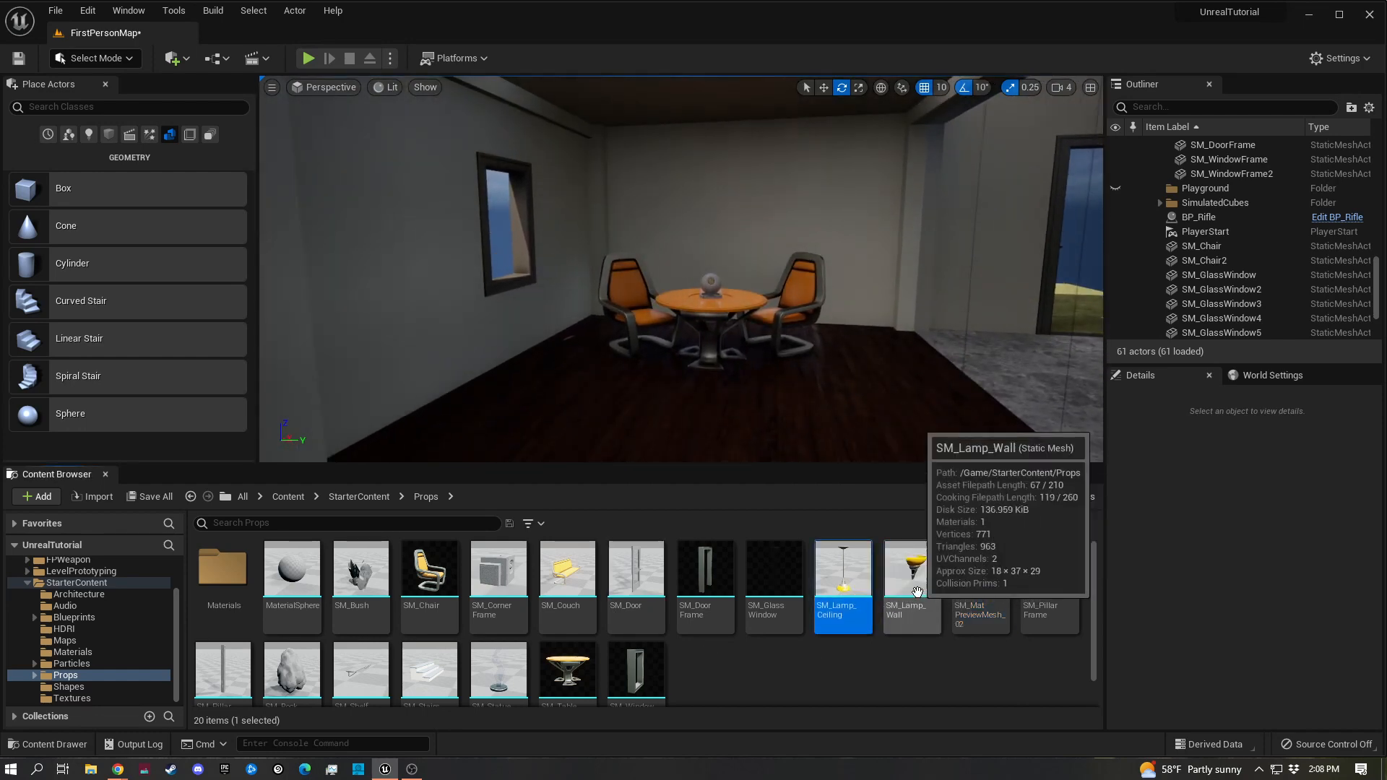
click(906, 589)
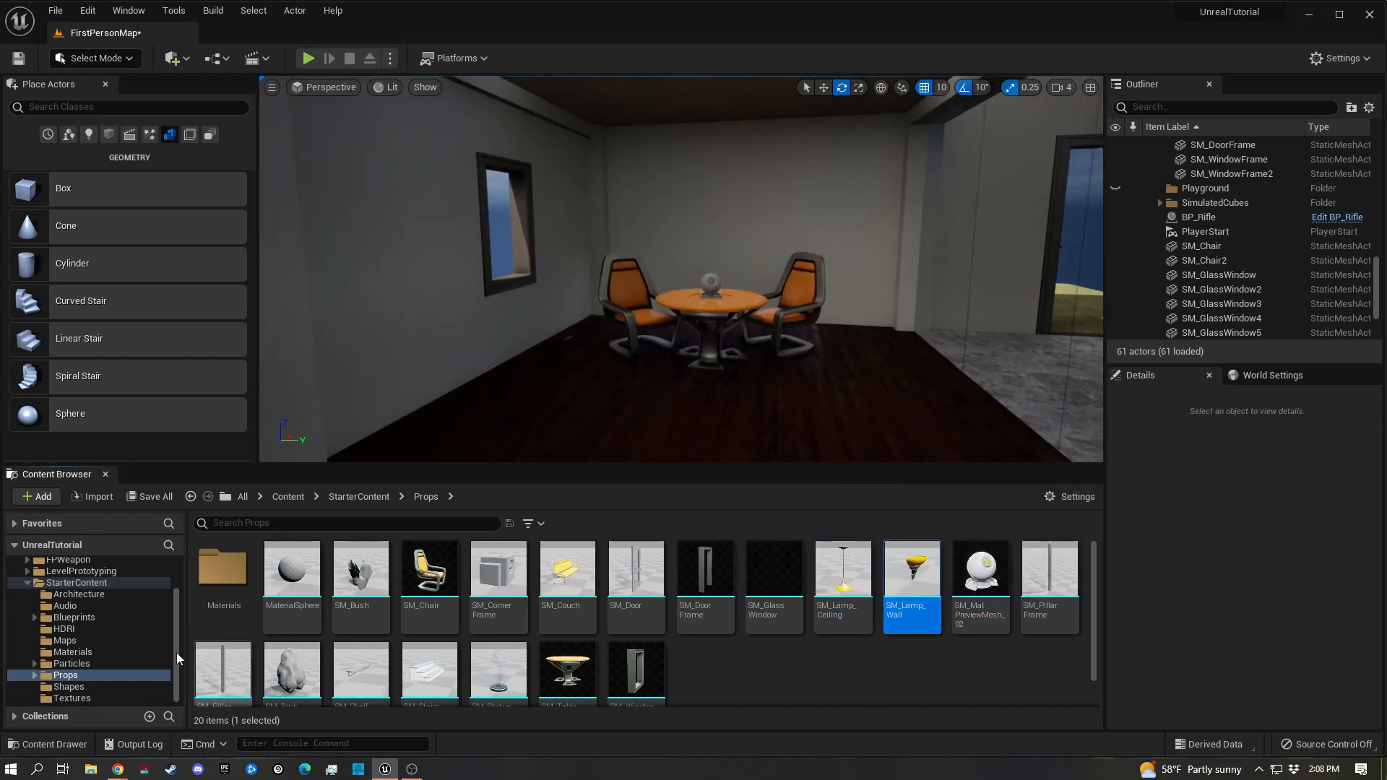
click(69, 618)
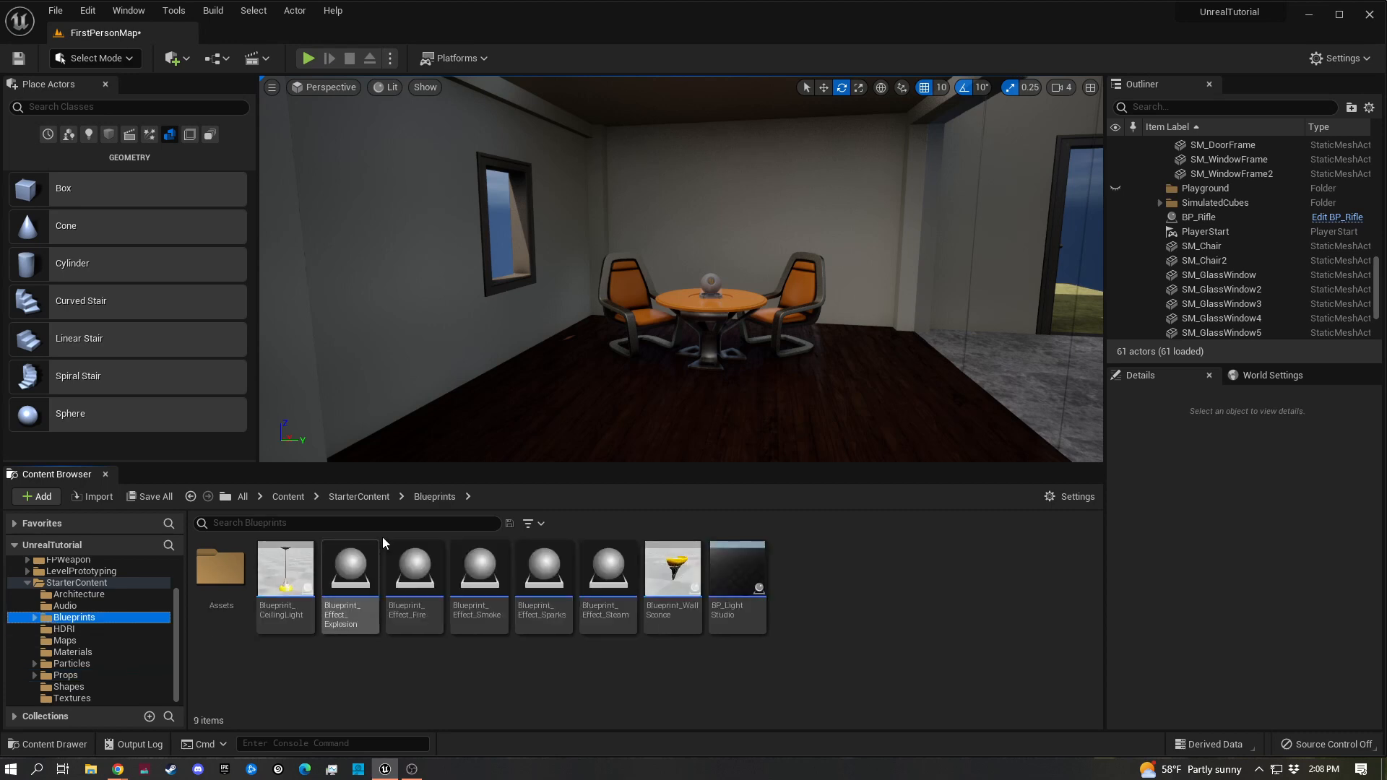
drag(672, 571, 524, 258)
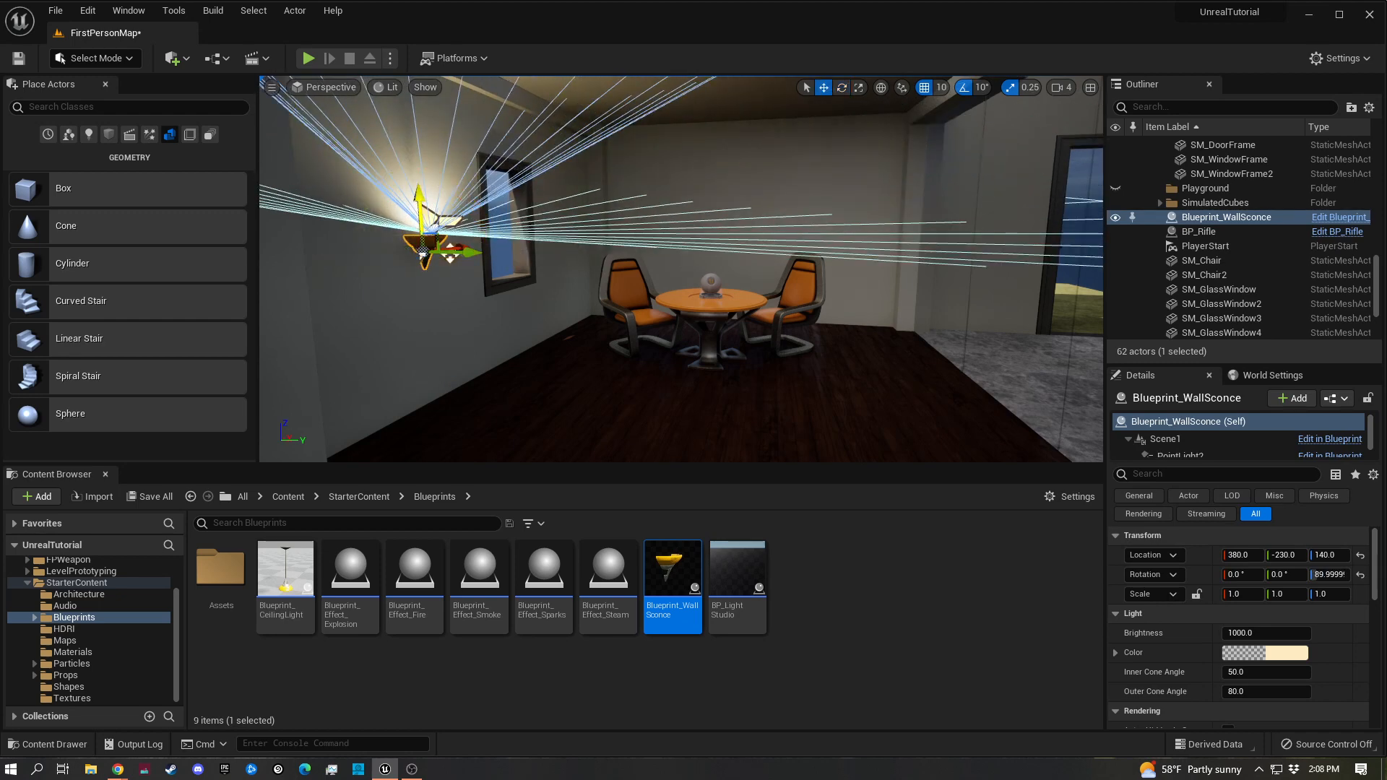
drag(417, 206, 402, 126)
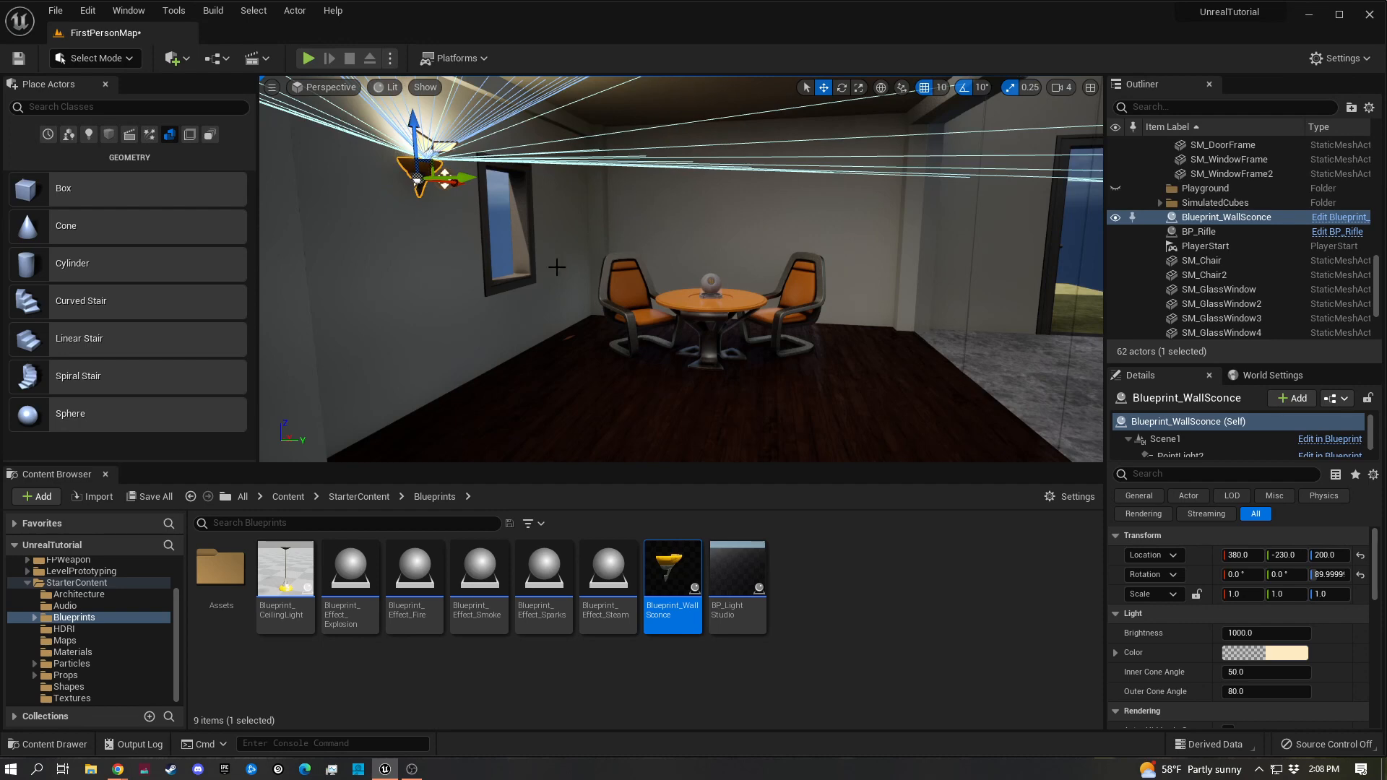
Duplicate the wall sconce to the window's other side, and make a third copy rotated to 180° about Z
alt+drag(460, 185, 770, 198)
key(e)
key(w)
right_drag(770, 198, 549, 202)
right_drag(830, 224, 827, 176)
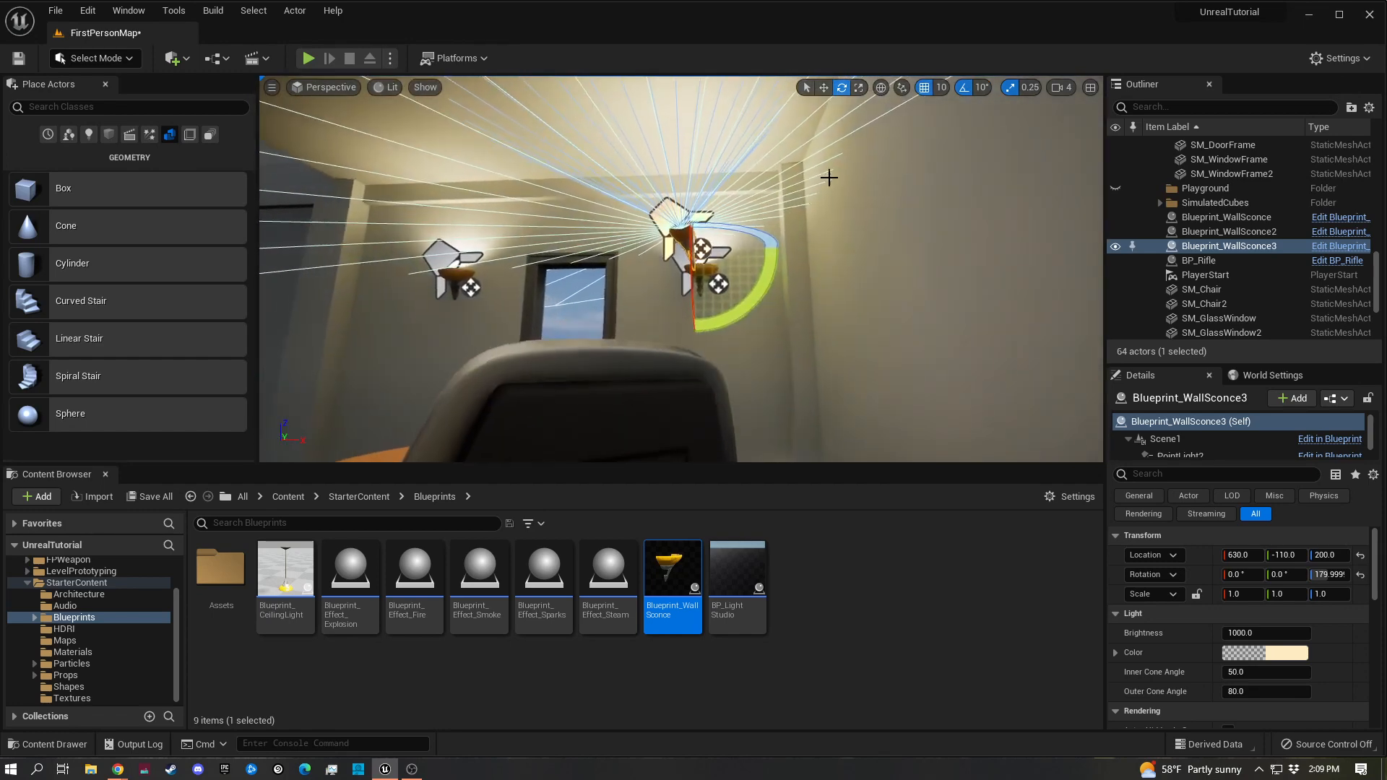
Move the third wall sconce onto the end wall behind the table at X 730, Y 40
right_drag(767, 230, 776, 235)
drag(728, 240, 890, 242)
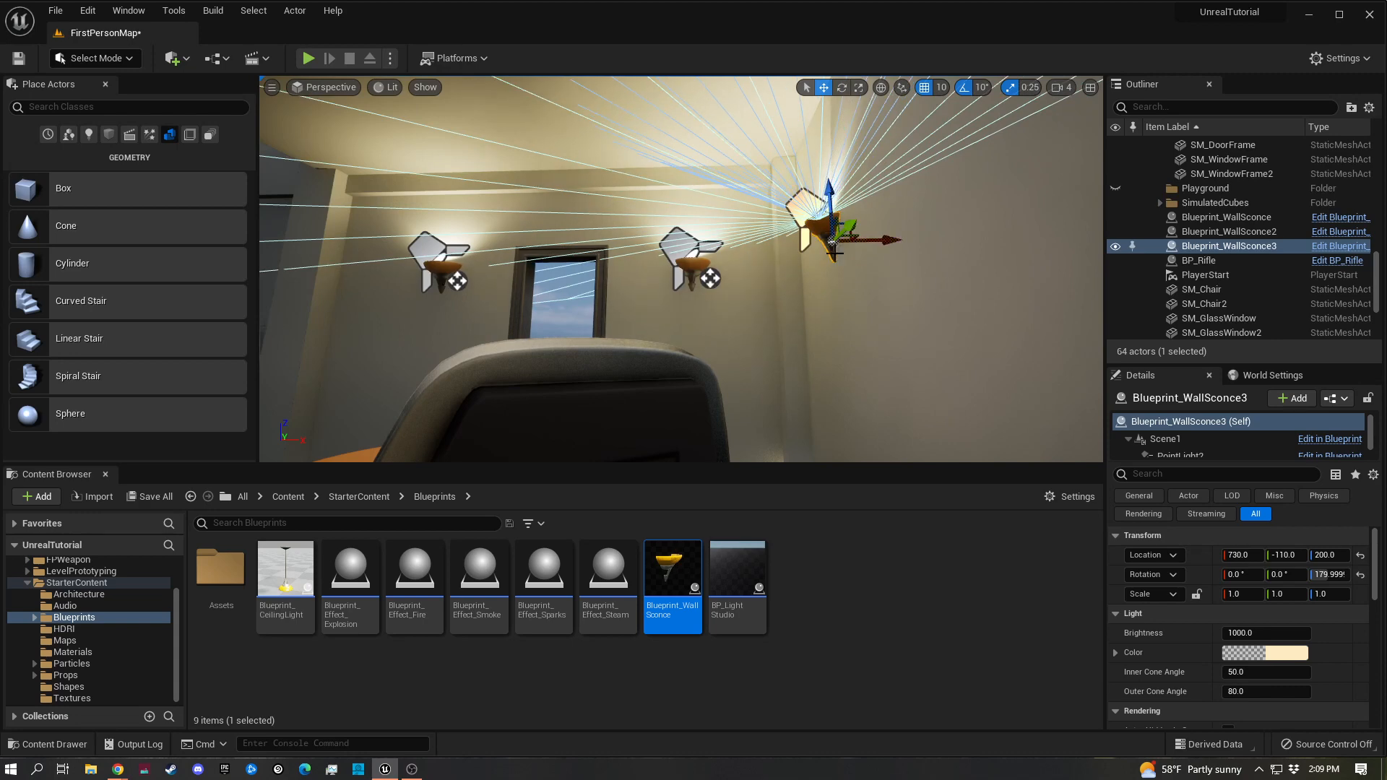
key(f)
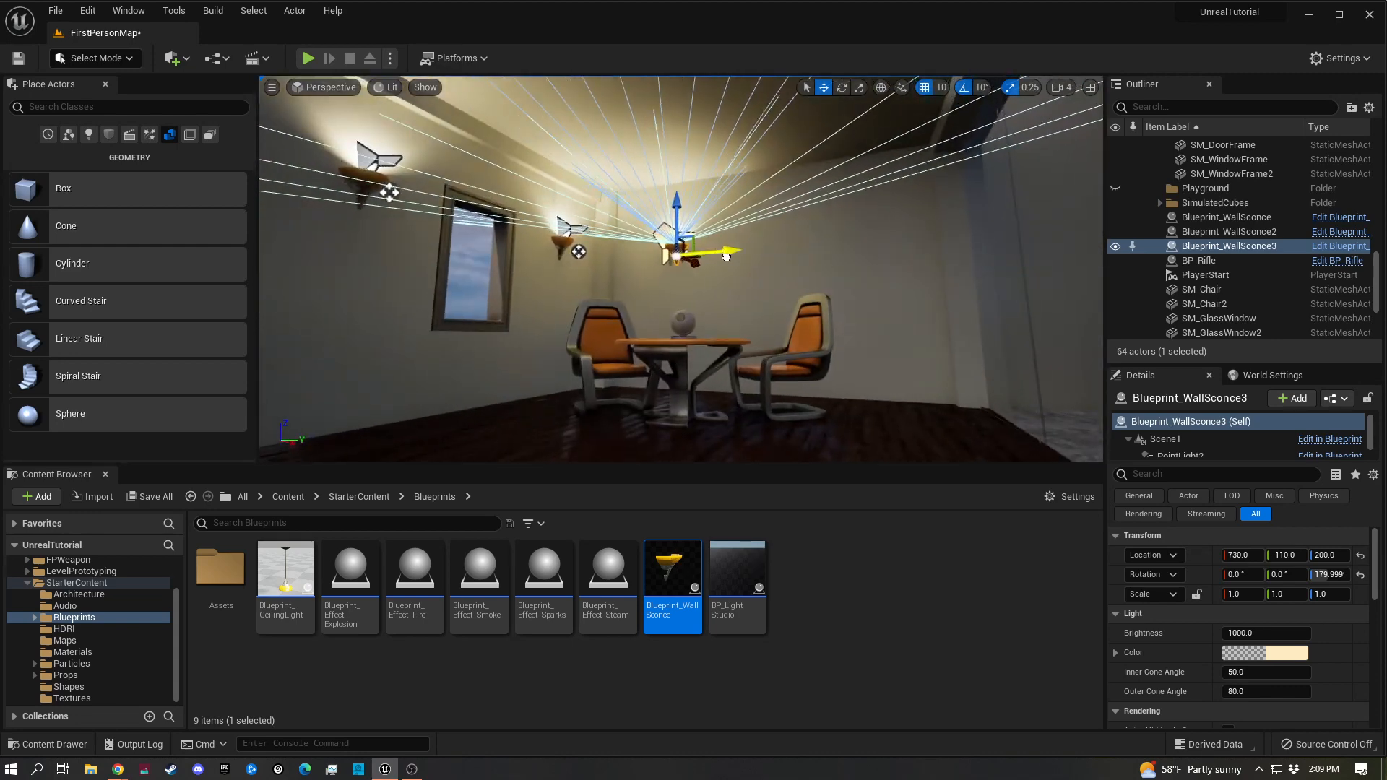
drag(726, 257, 836, 250)
Hang Blueprint_CeilingLight from the ceiling above the round table at X 550, Y -10, Z 310
middle_drag(799, 270, 722, 281)
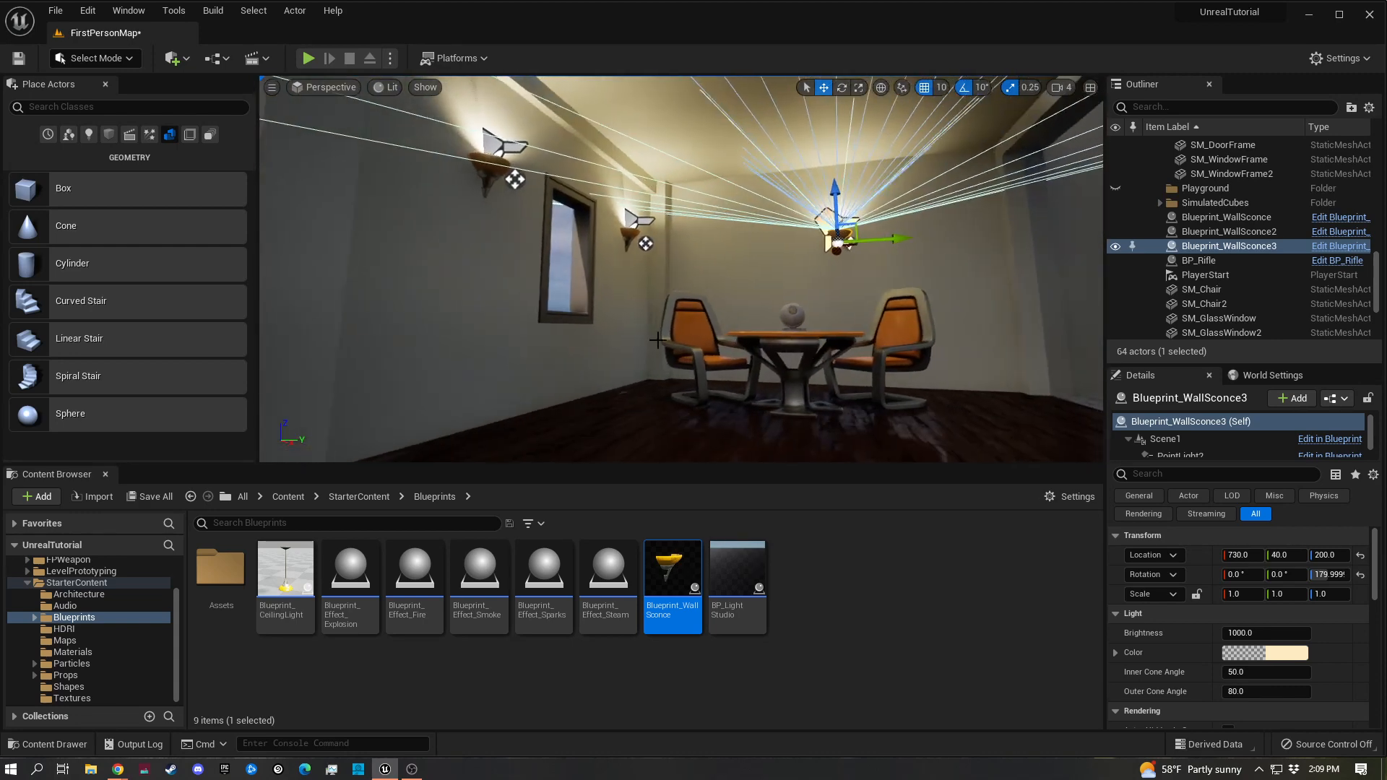
drag(284, 574, 796, 115)
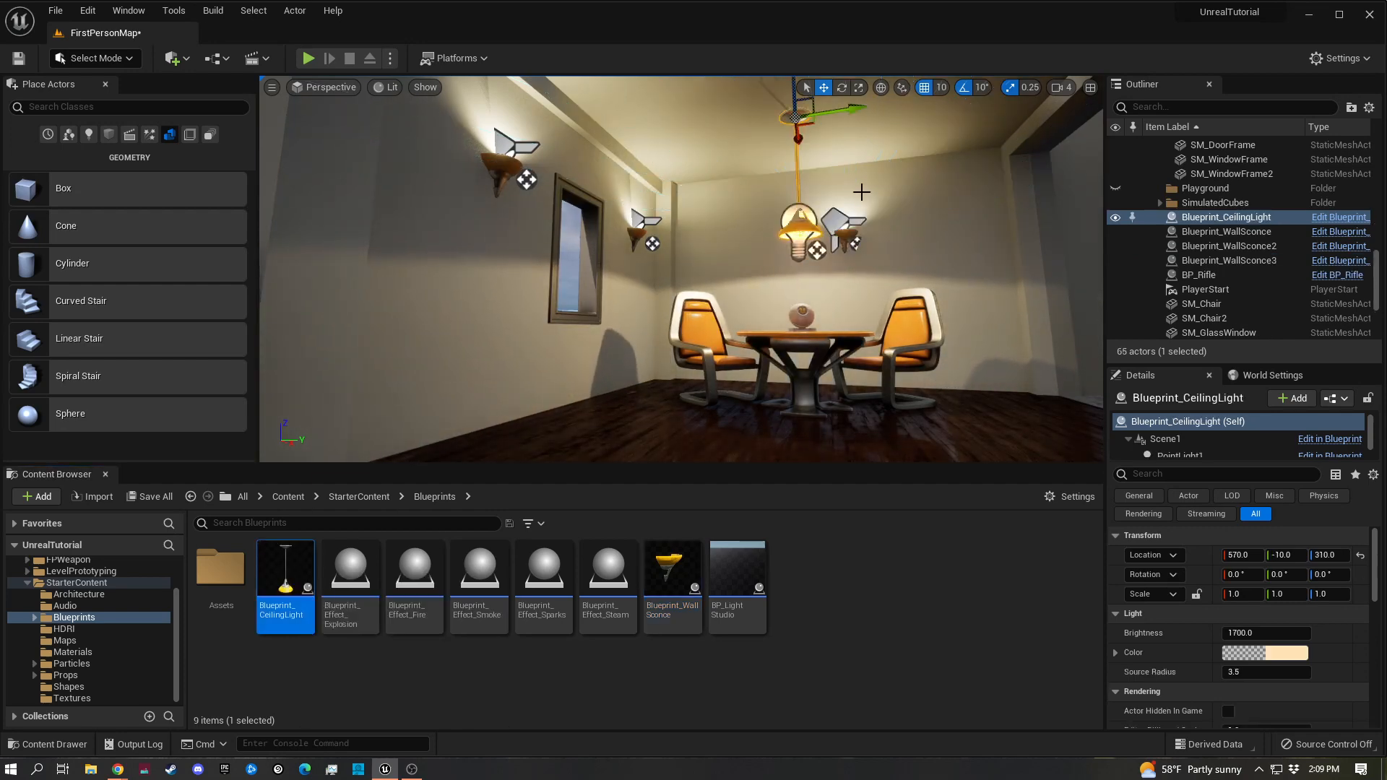
key(d)
right_drag(861, 192, 889, 130)
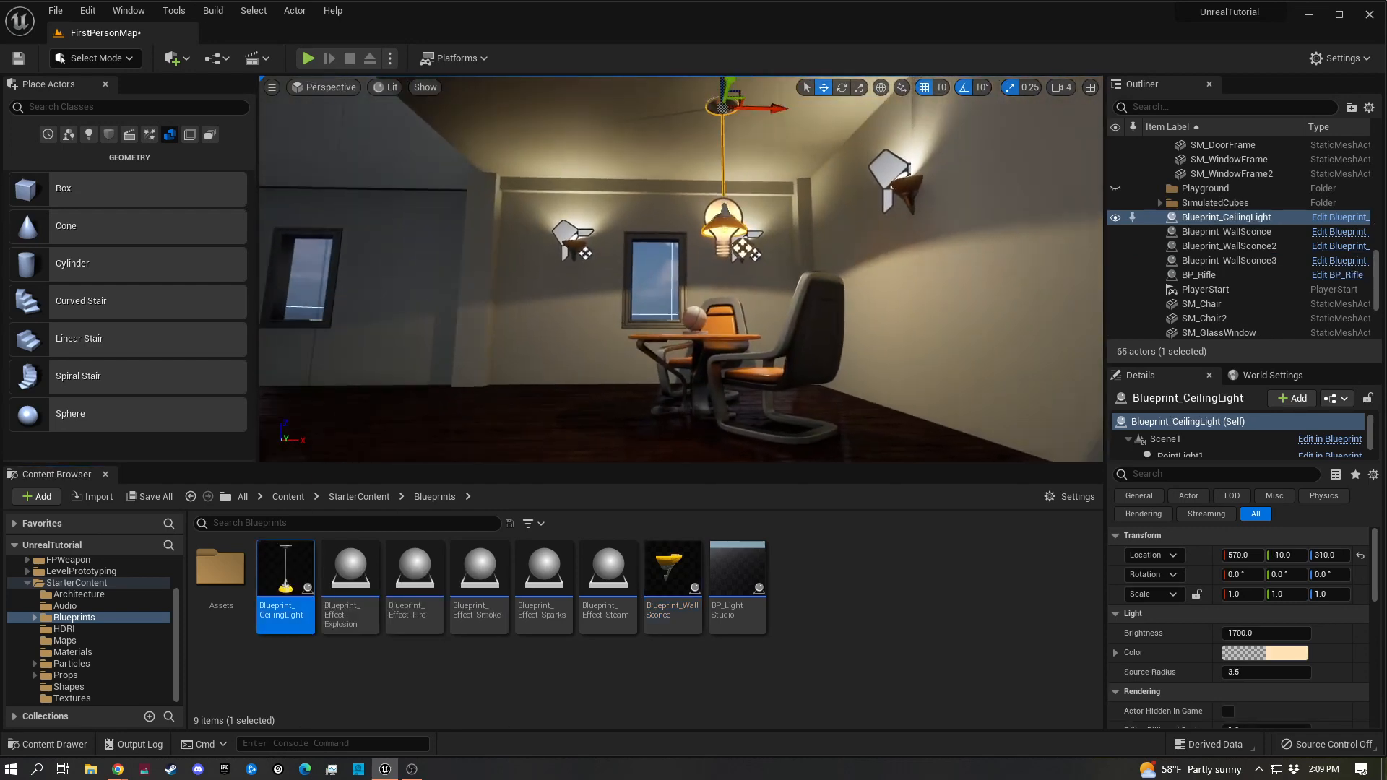
drag(759, 109, 734, 111)
Play-test the level, walking through both halves of the room to check the new sconces and ceiling light, and end the session
key(a)
right_drag(673, 147, 948, 217)
key(s)
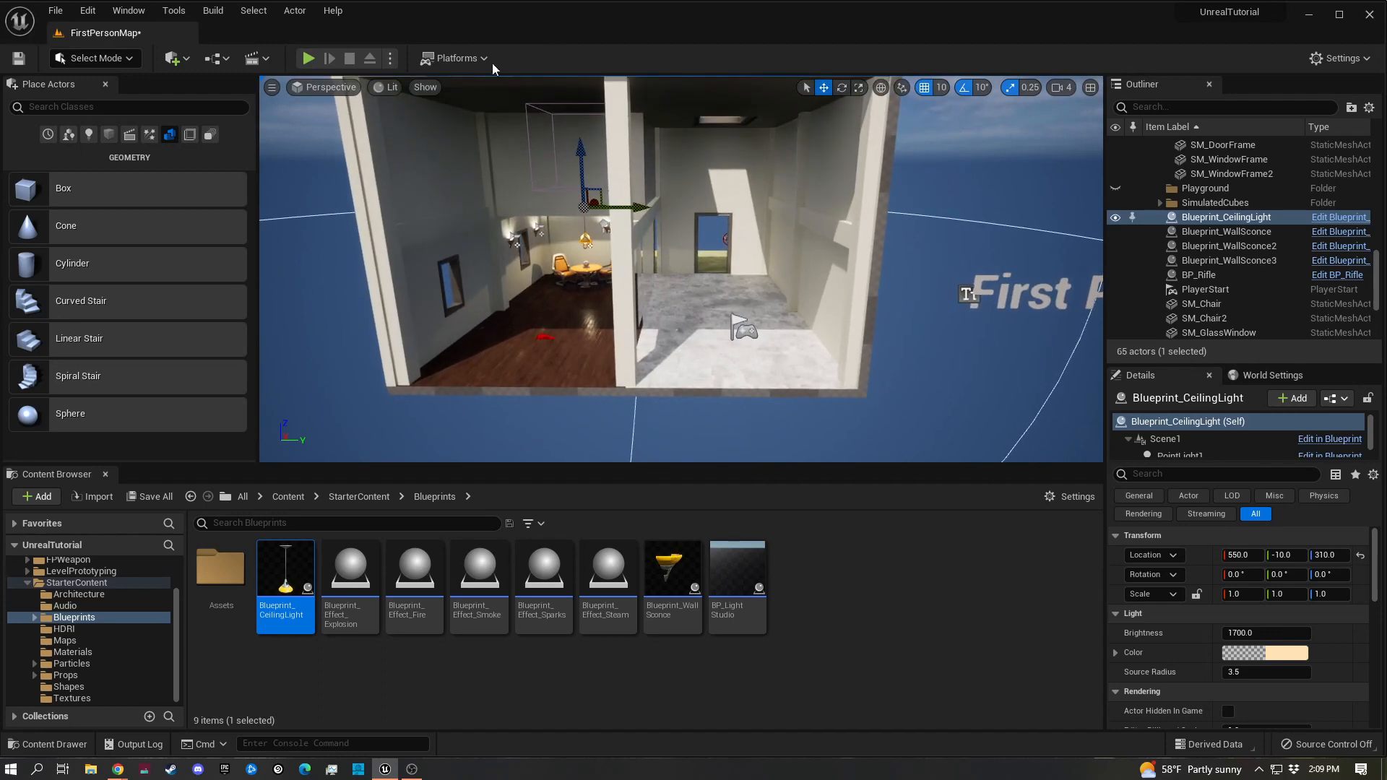
click(308, 58)
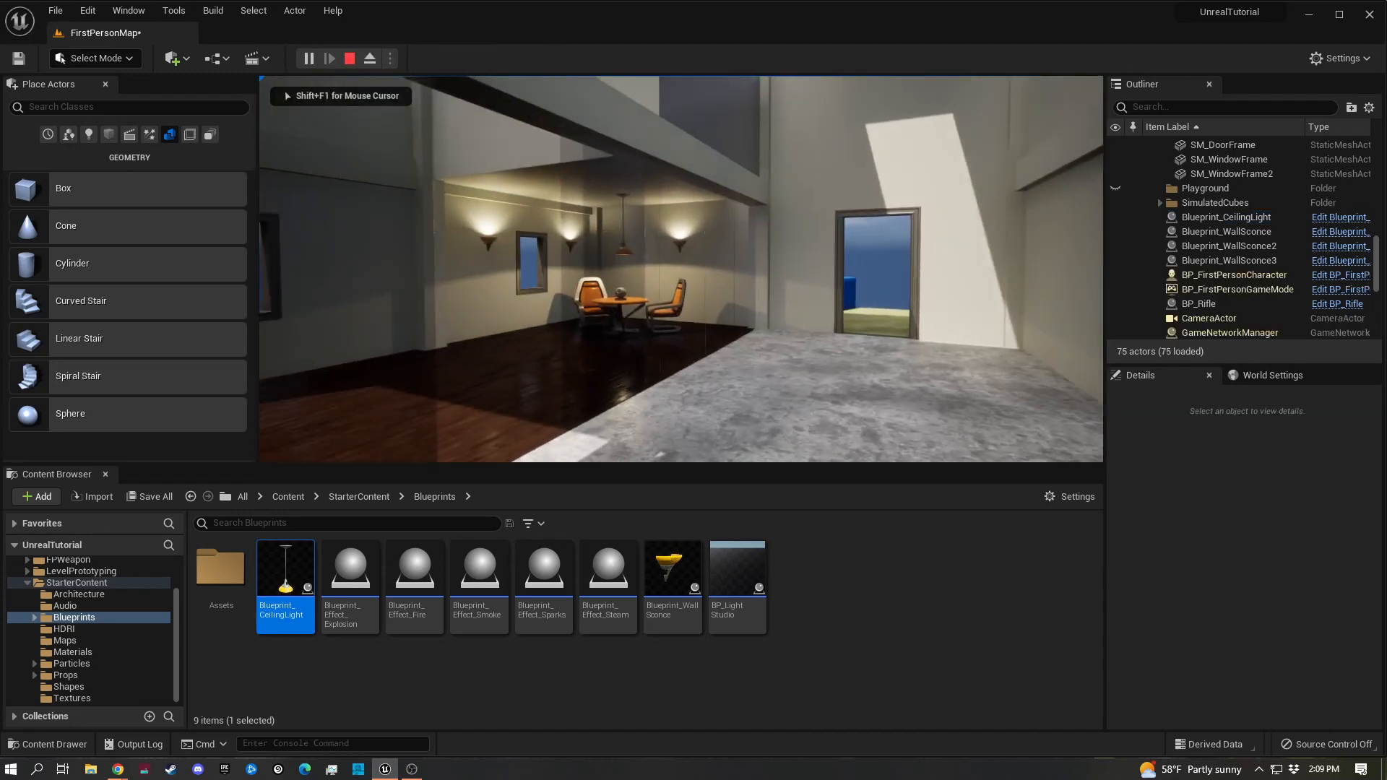
key(w)
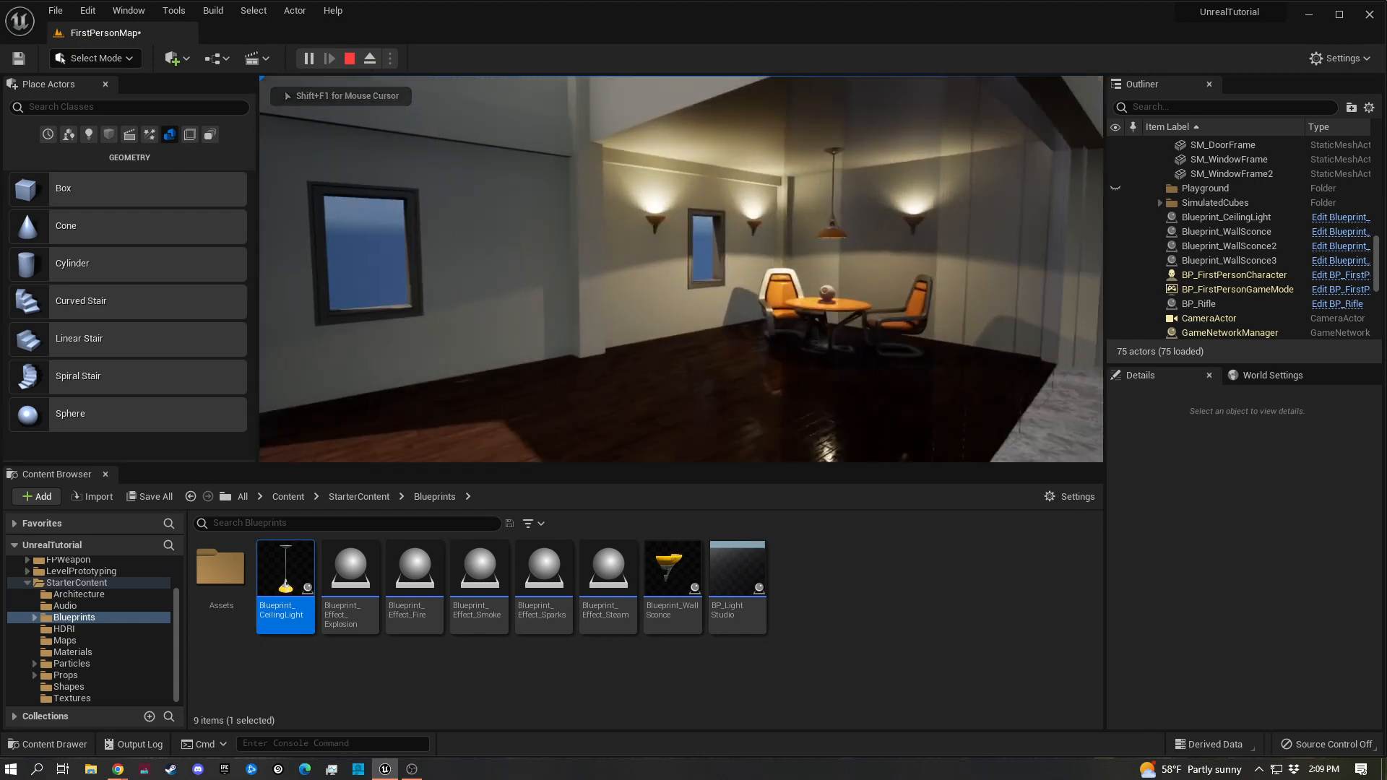
key(w)
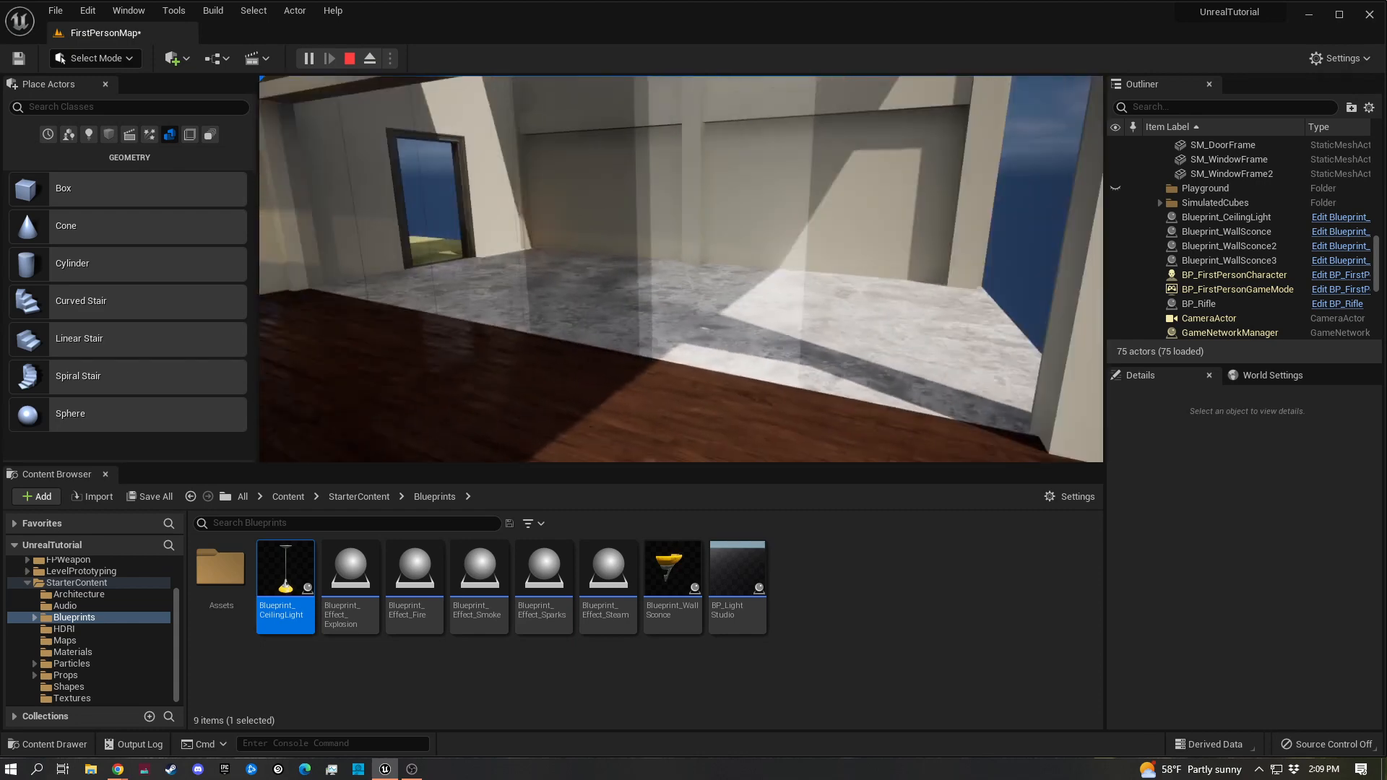
key(w)
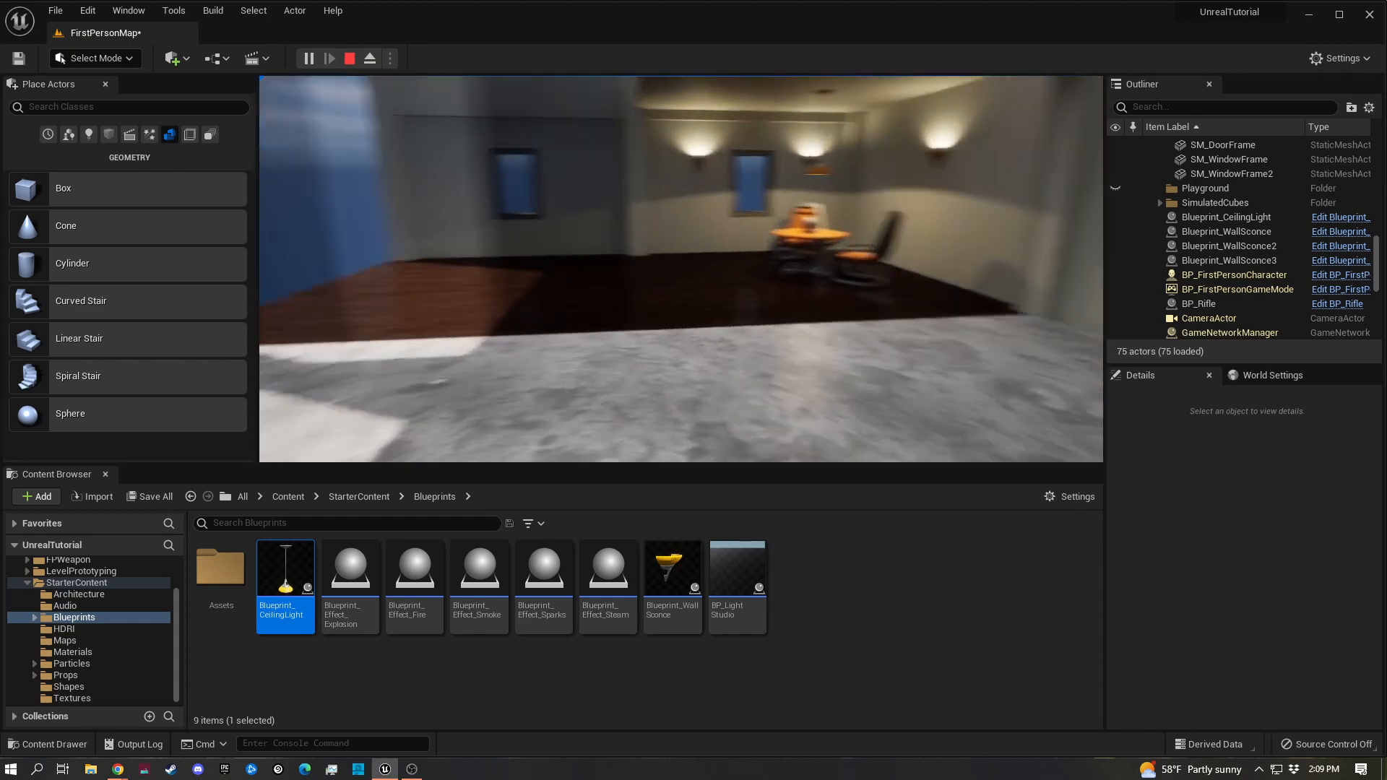
key(a)
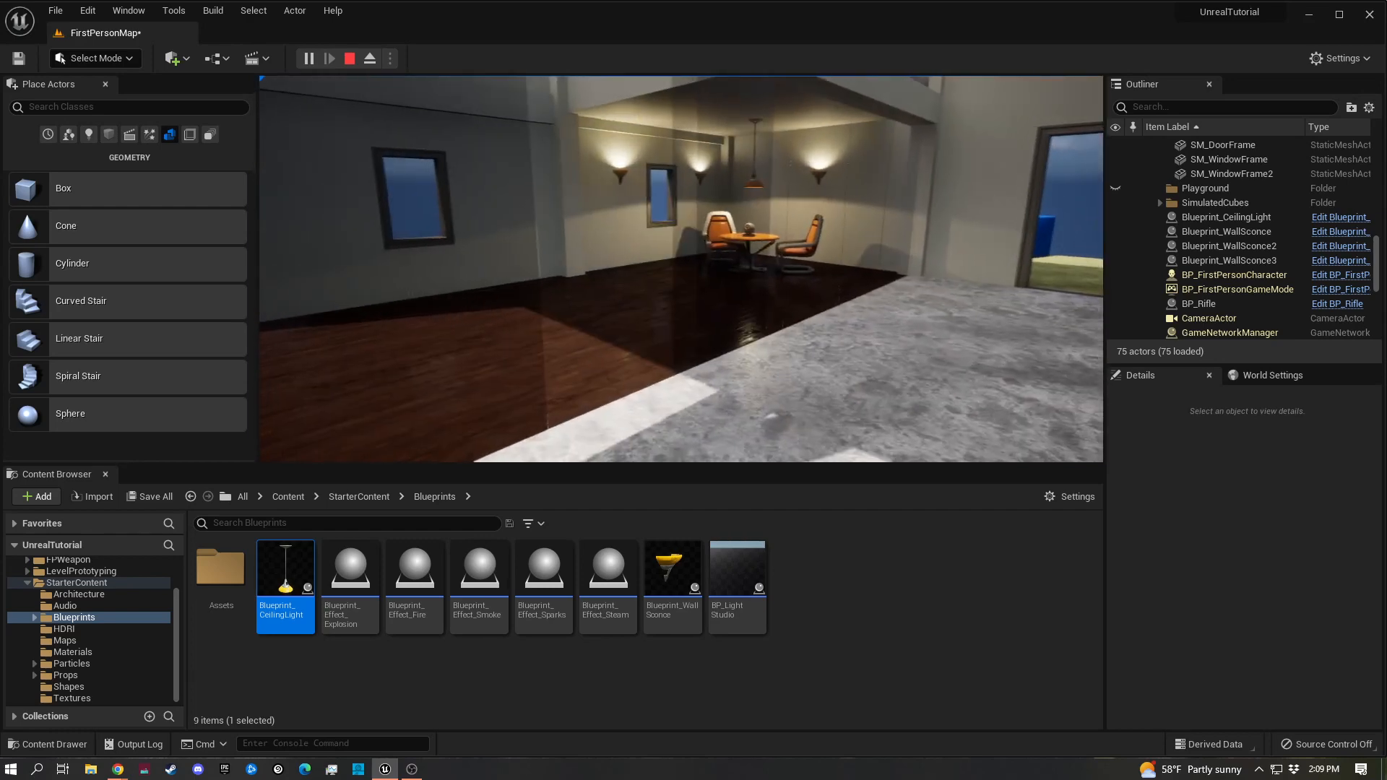
key(a)
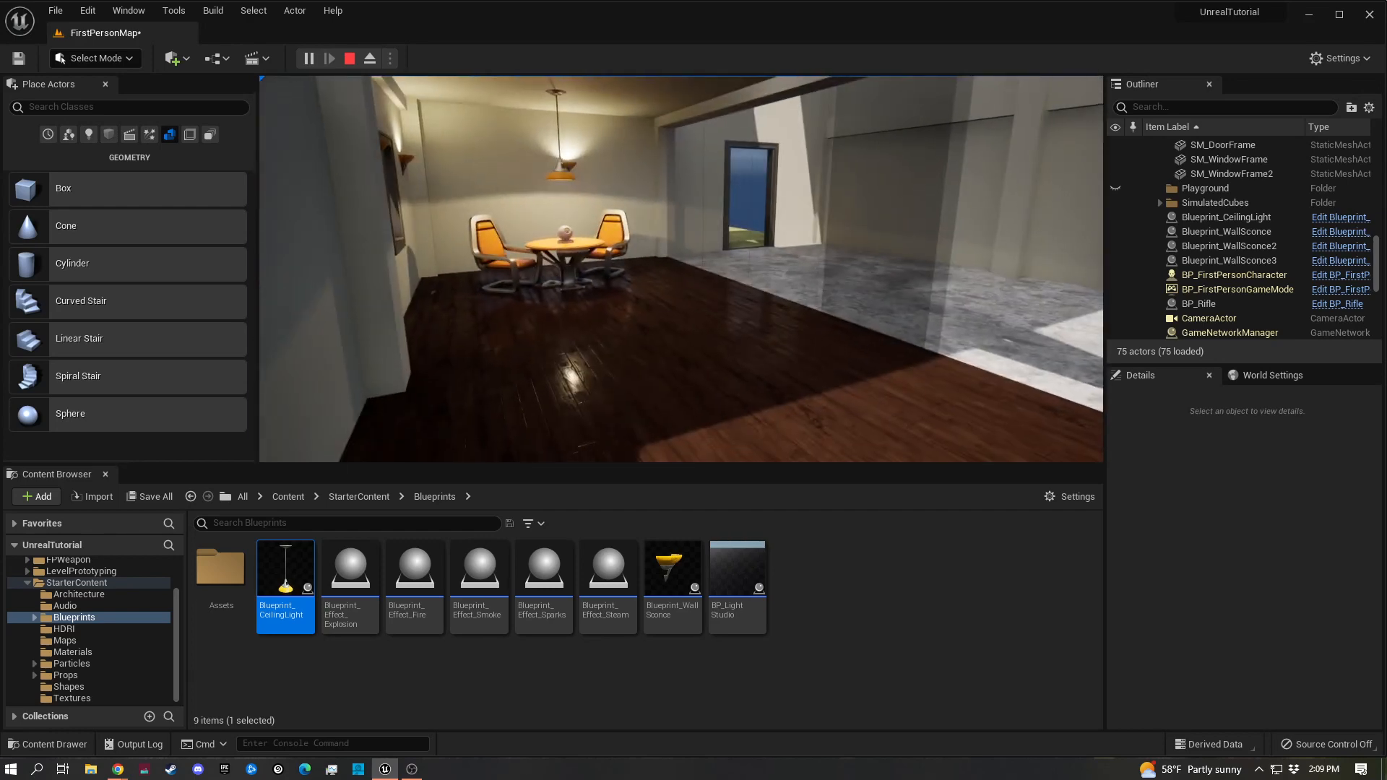
key(Escape)
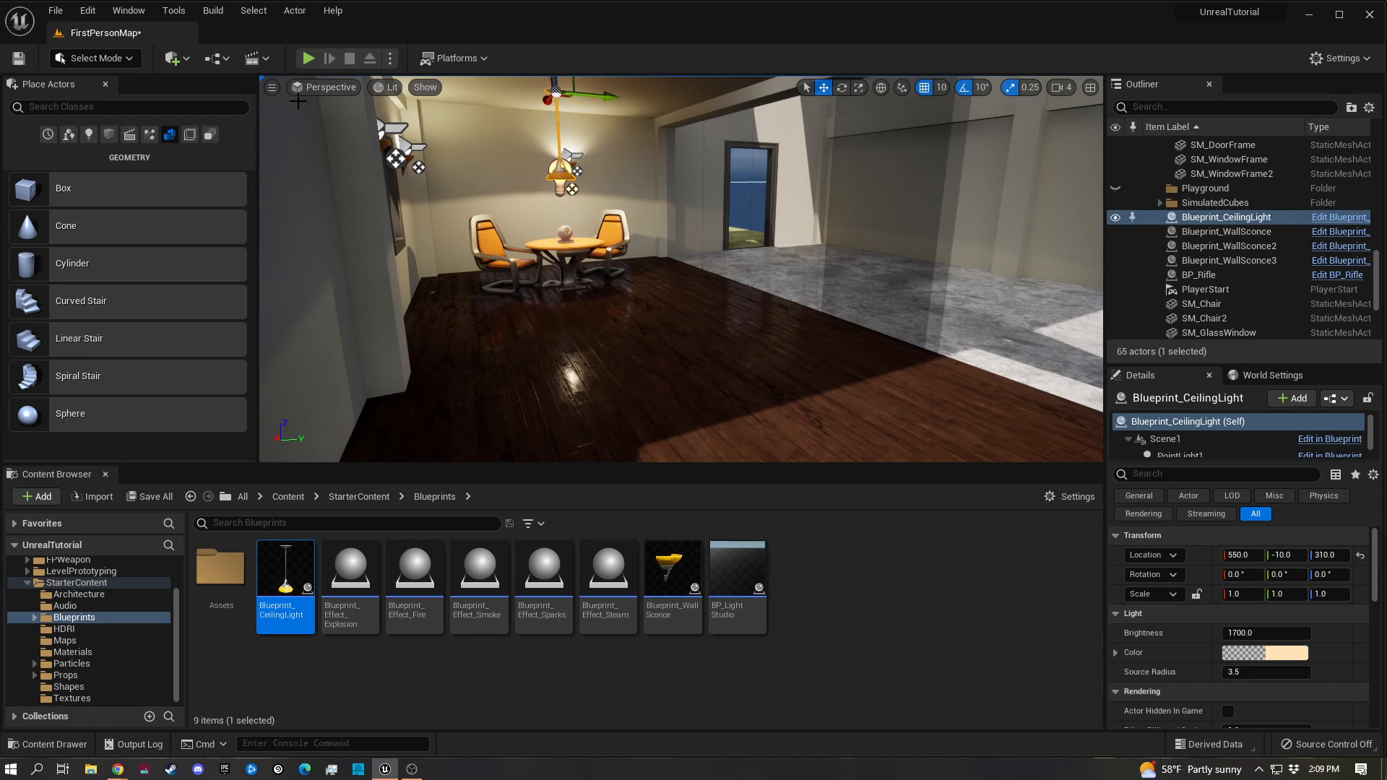
Turn on the viewport's FPS display and play-test the lit room again with the frame rate showing
click(272, 88)
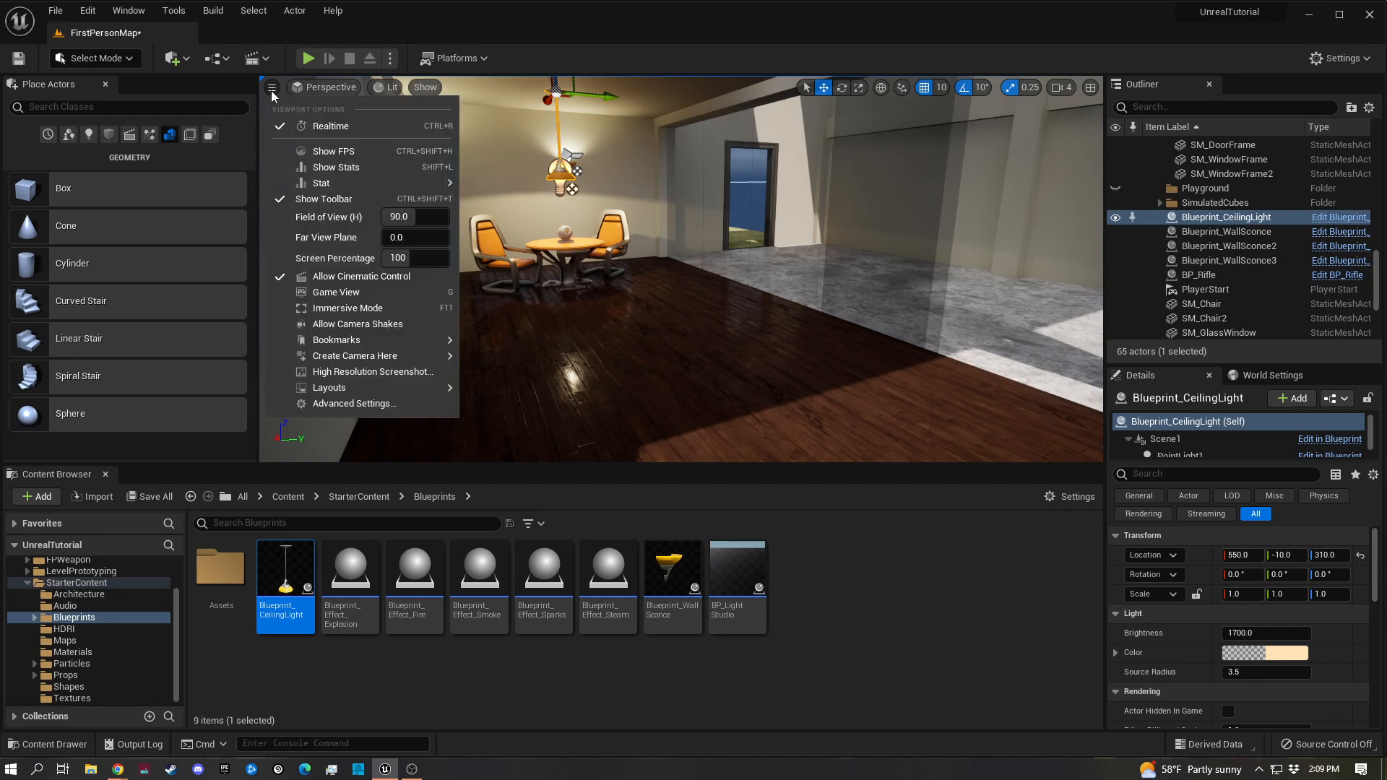
click(345, 151)
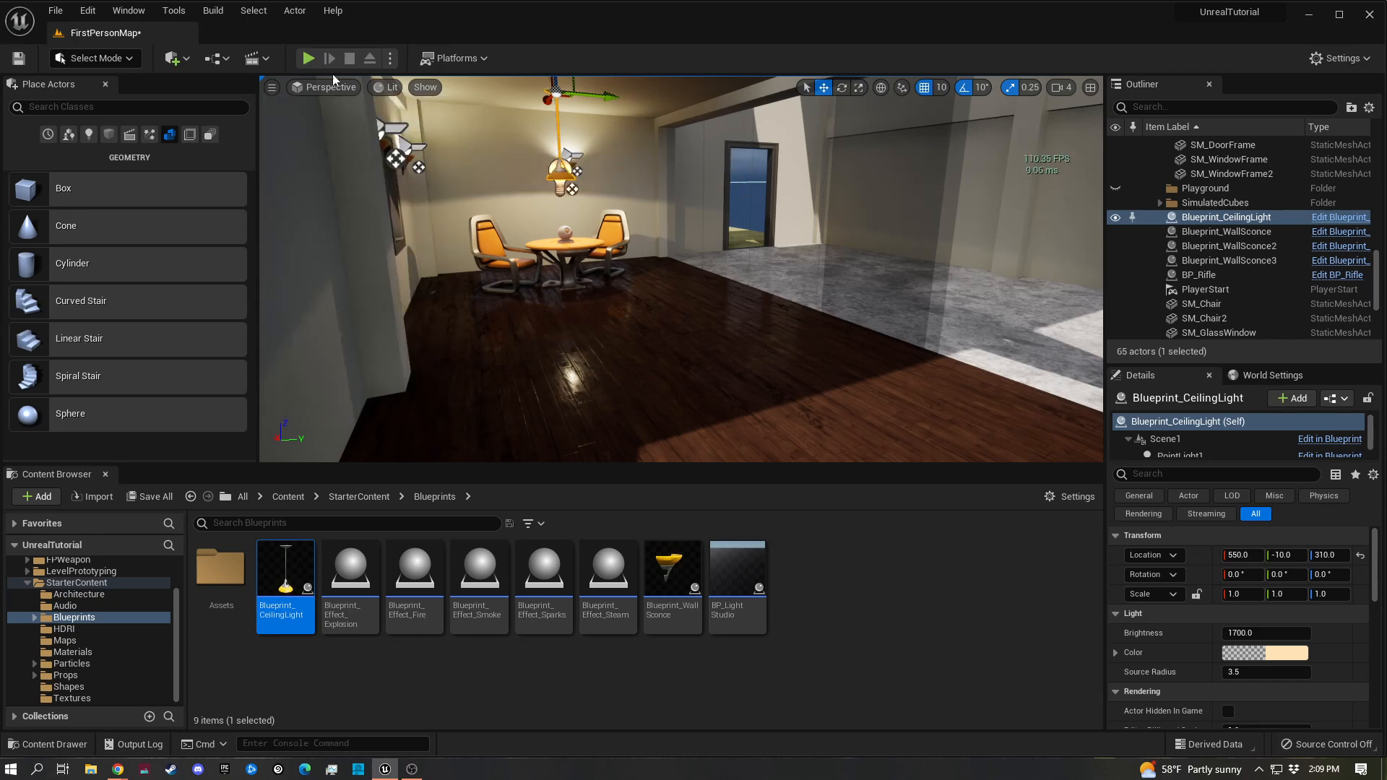
click(308, 58)
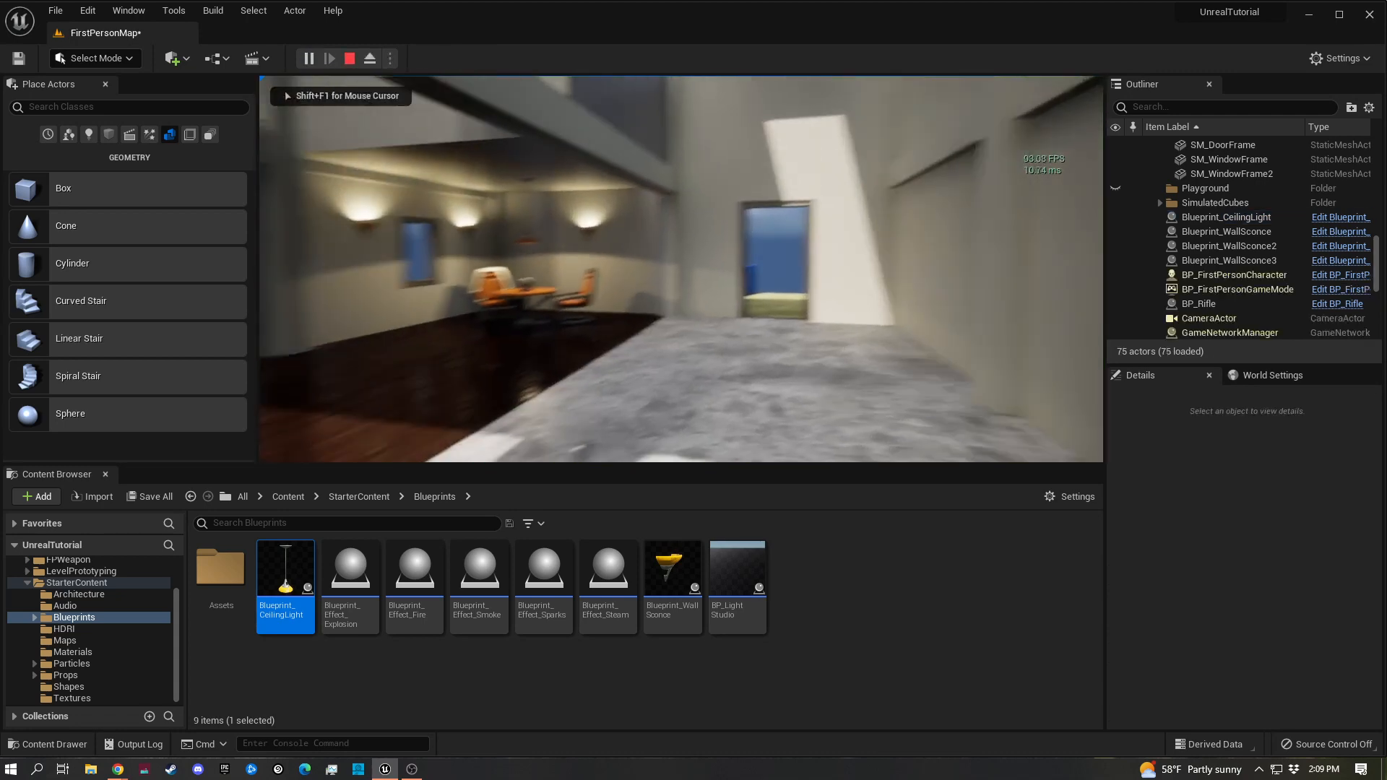
key(w)
key(s)
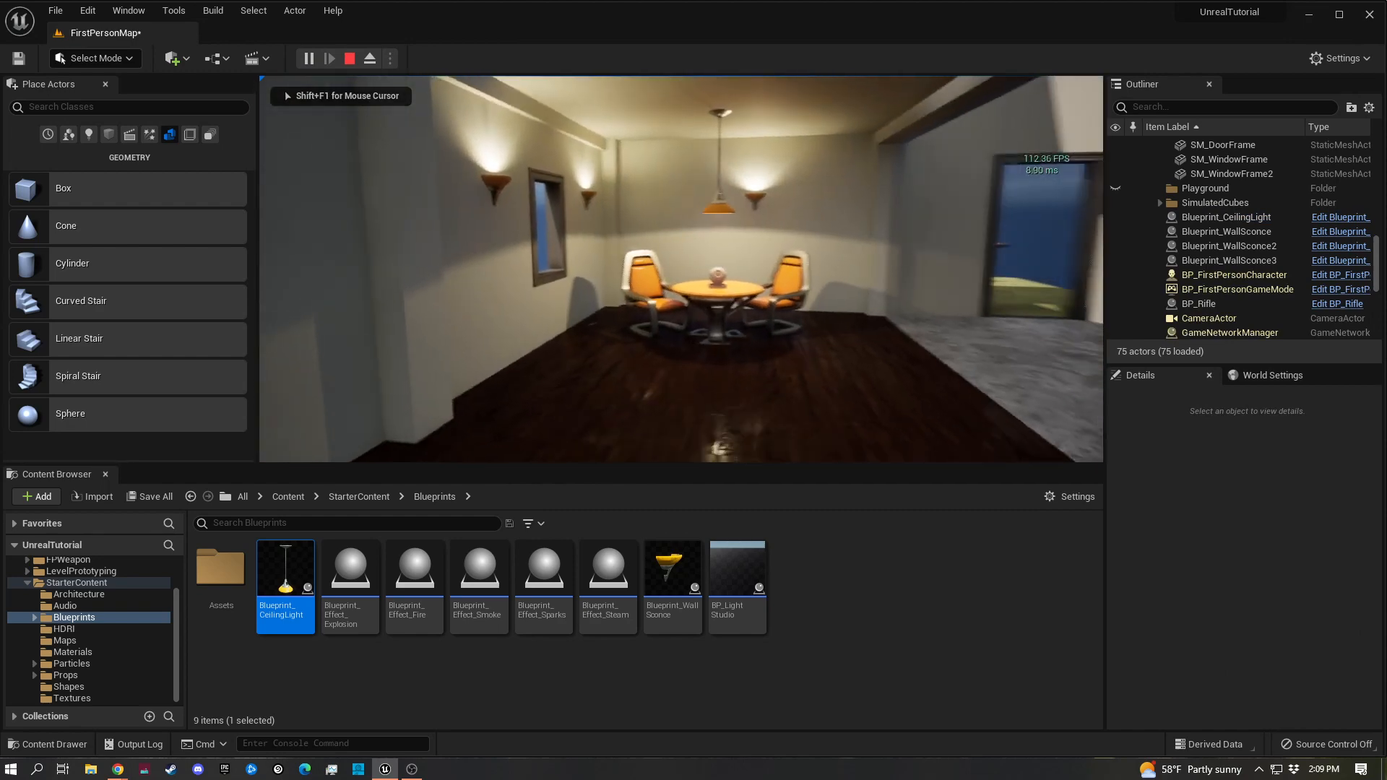
key(w)
key(d)
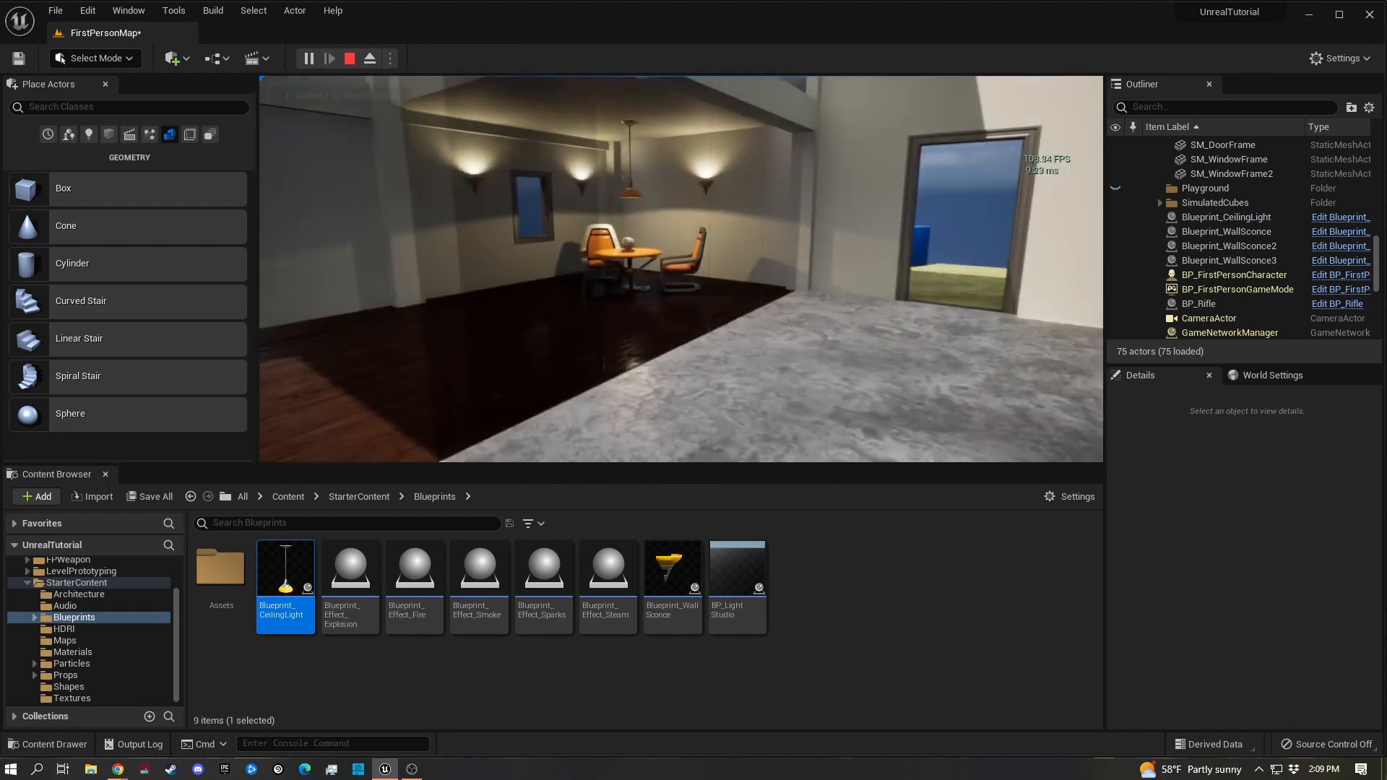
key(w)
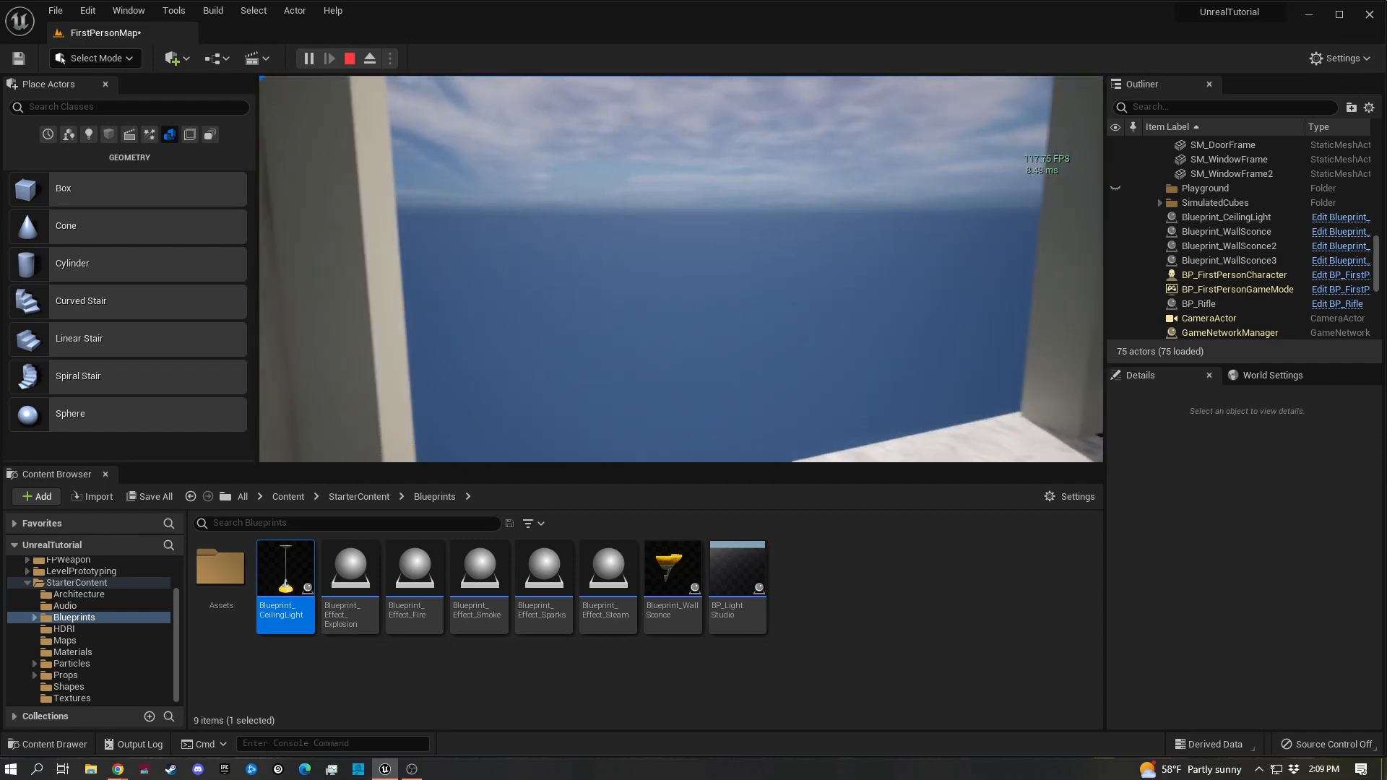
key(w)
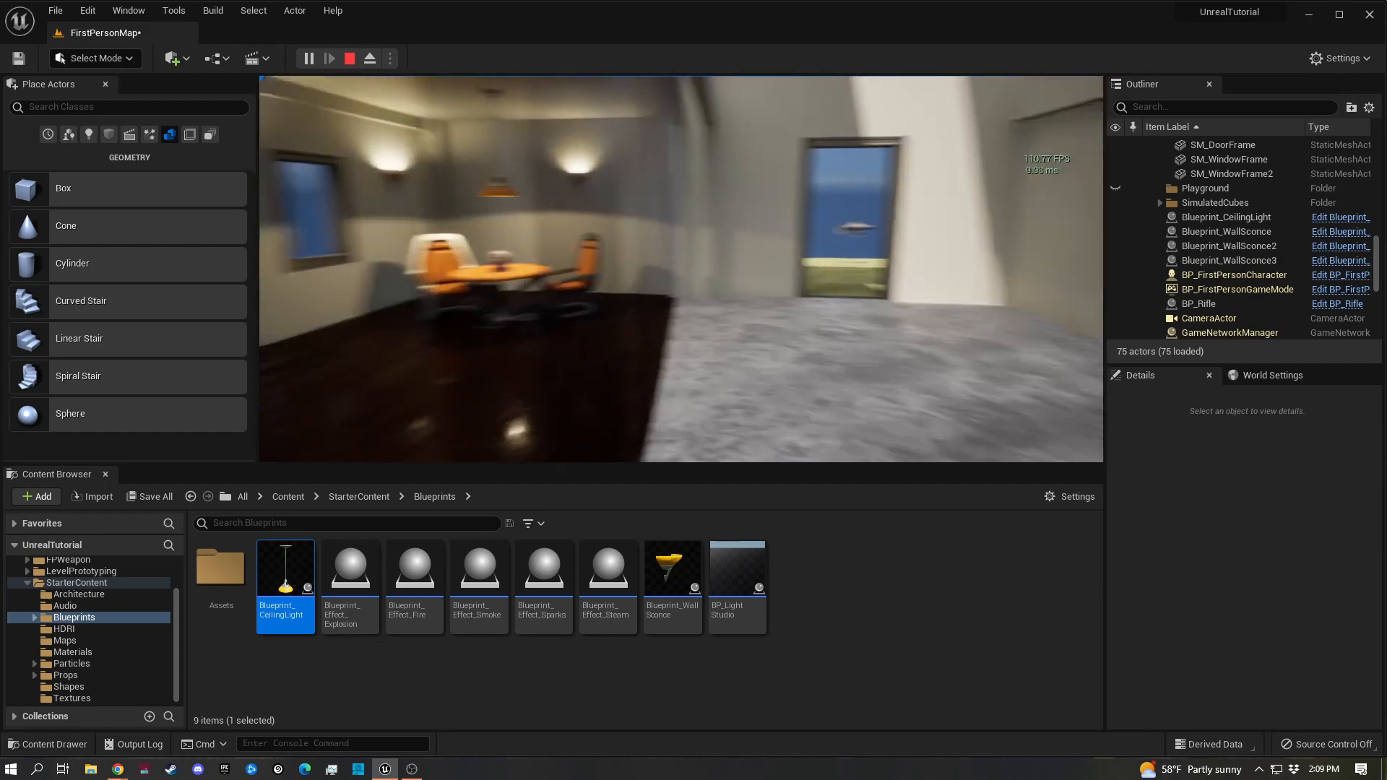
key(Escape)
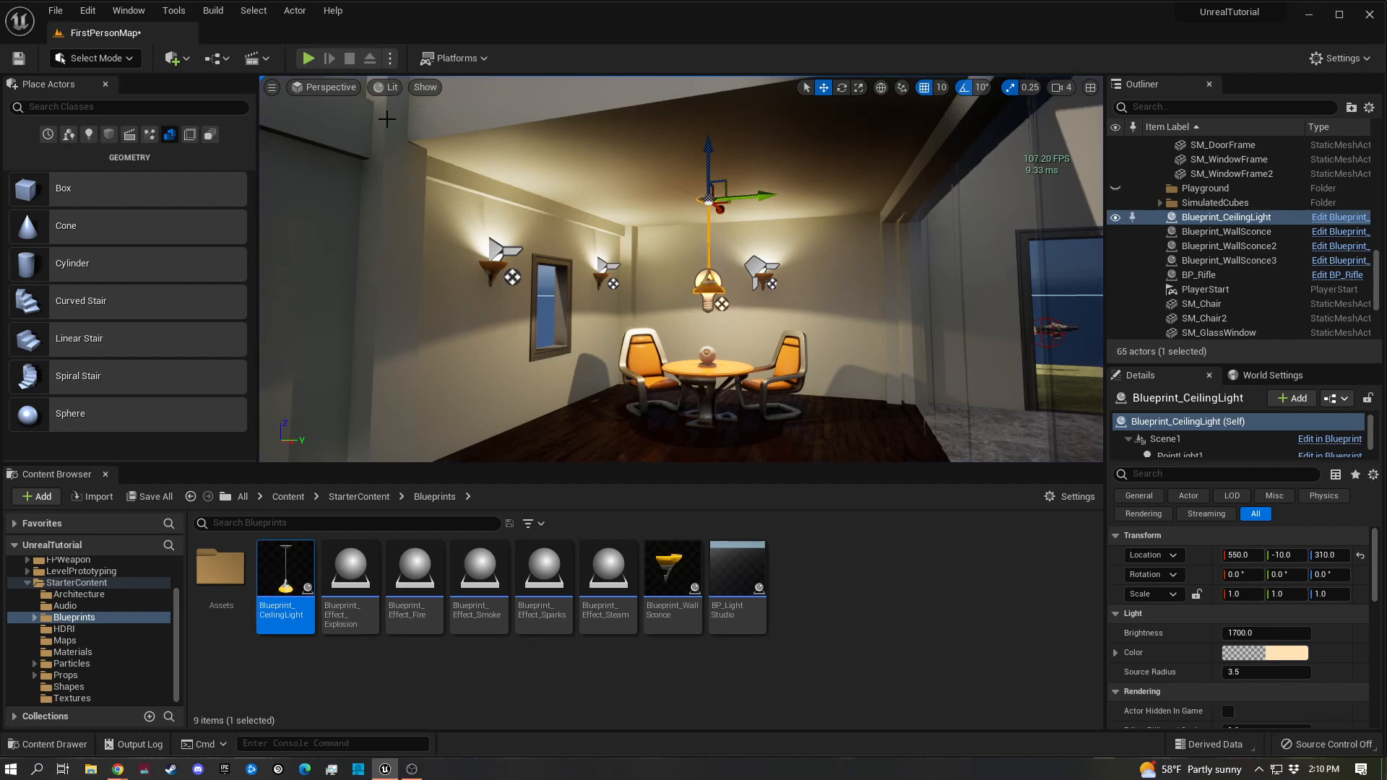
Examine the glass partition, the wood and concrete floors and the lit dining corner from several angles in the editor
right_drag(505, 130, 1312, 264)
click(992, 273)
key(w)
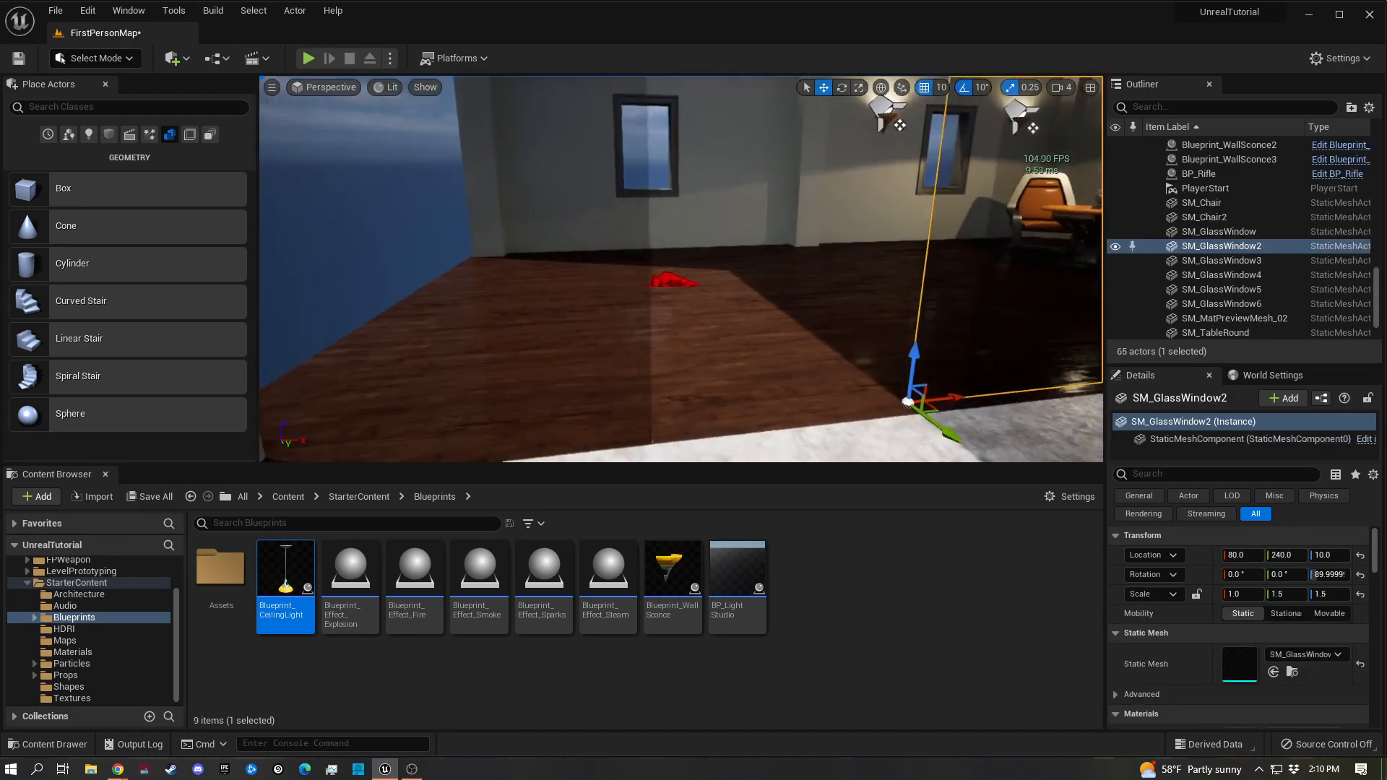
right_drag(680, 269, 896, 253)
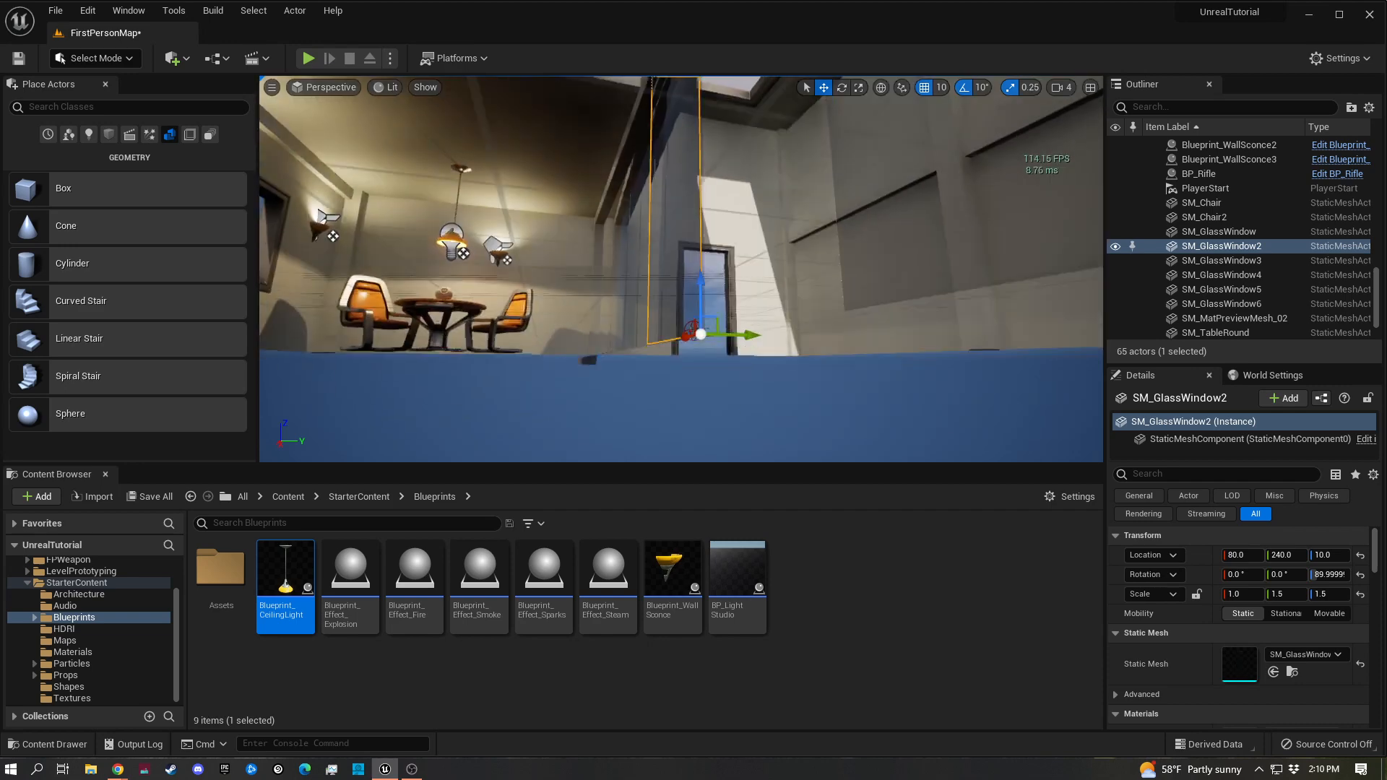
key(e)
right_drag(680, 269, 484, 369)
key(q)
key(e)
key(w)
key(s)
key(w)
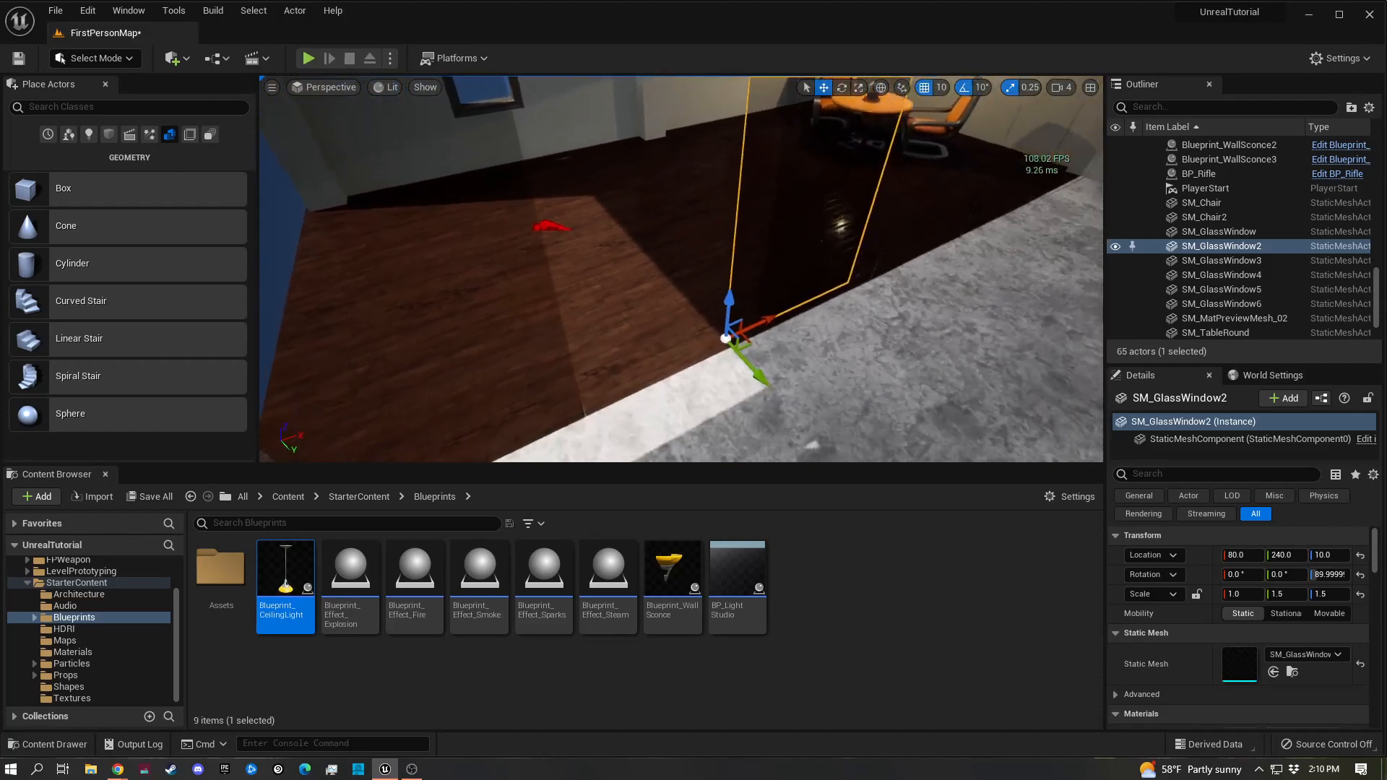